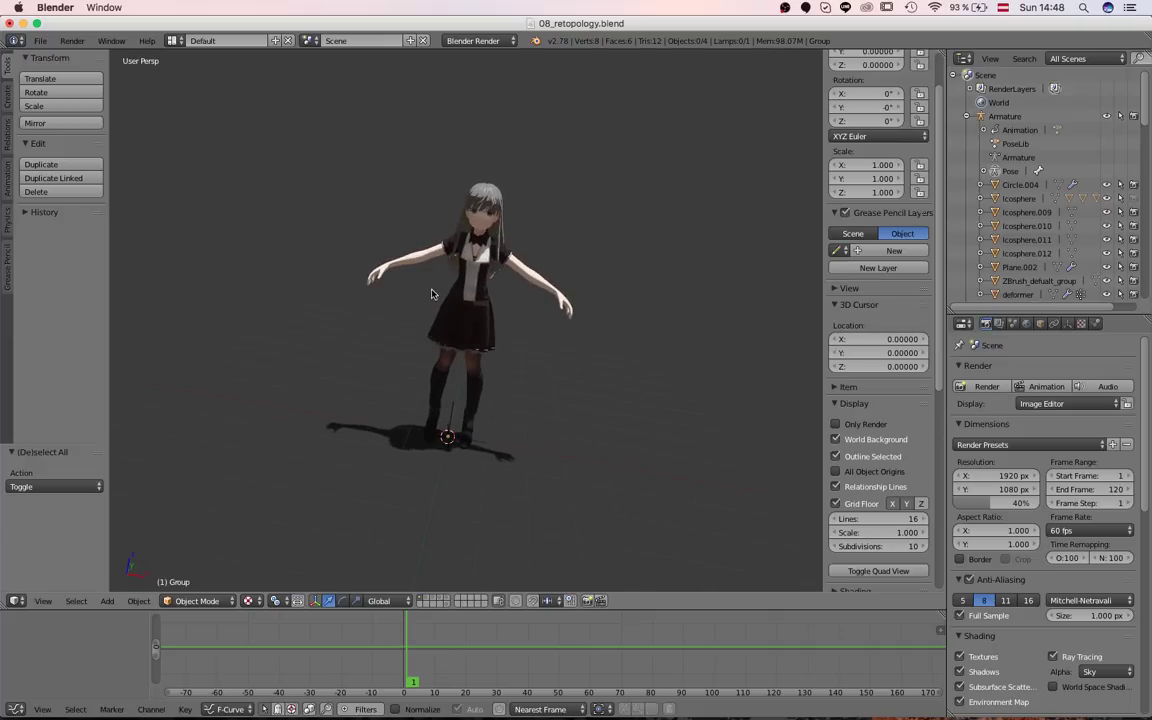
View the character from several angles and play its animation
mouse_move(486, 313)
middle_mouse_down()
mouse_move(421, 324)
mouse_move(499, 307)
middle_mouse_up()
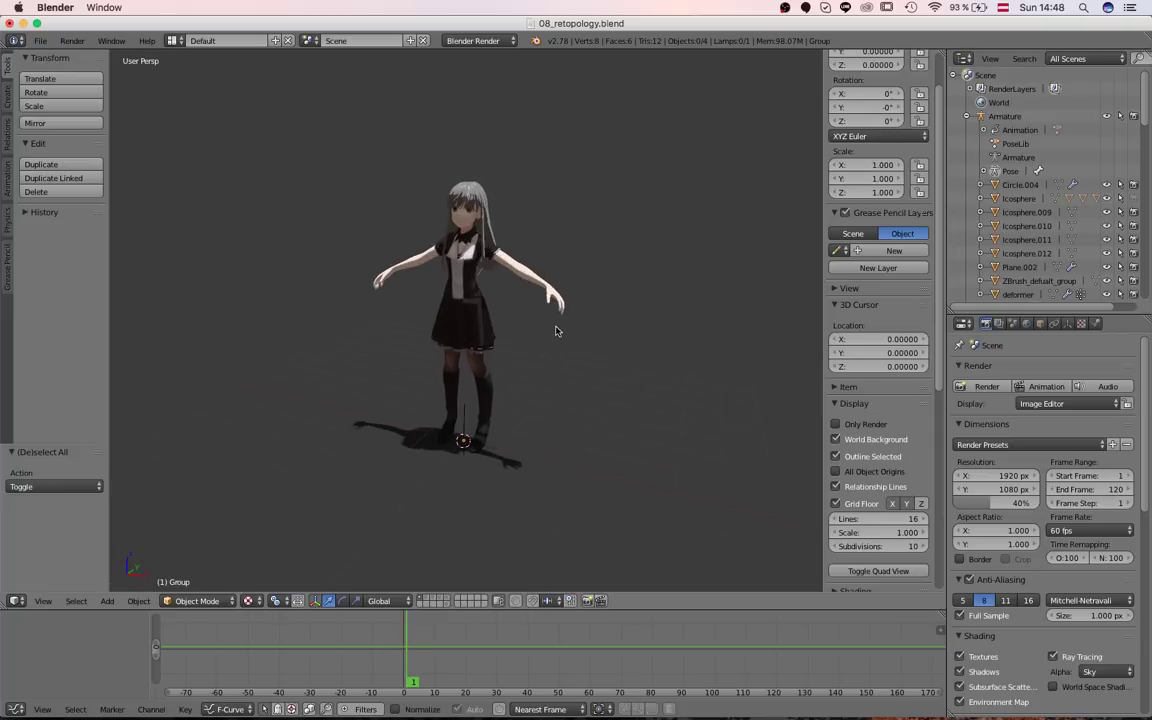
middle_click_drag(556, 328, 449, 437)
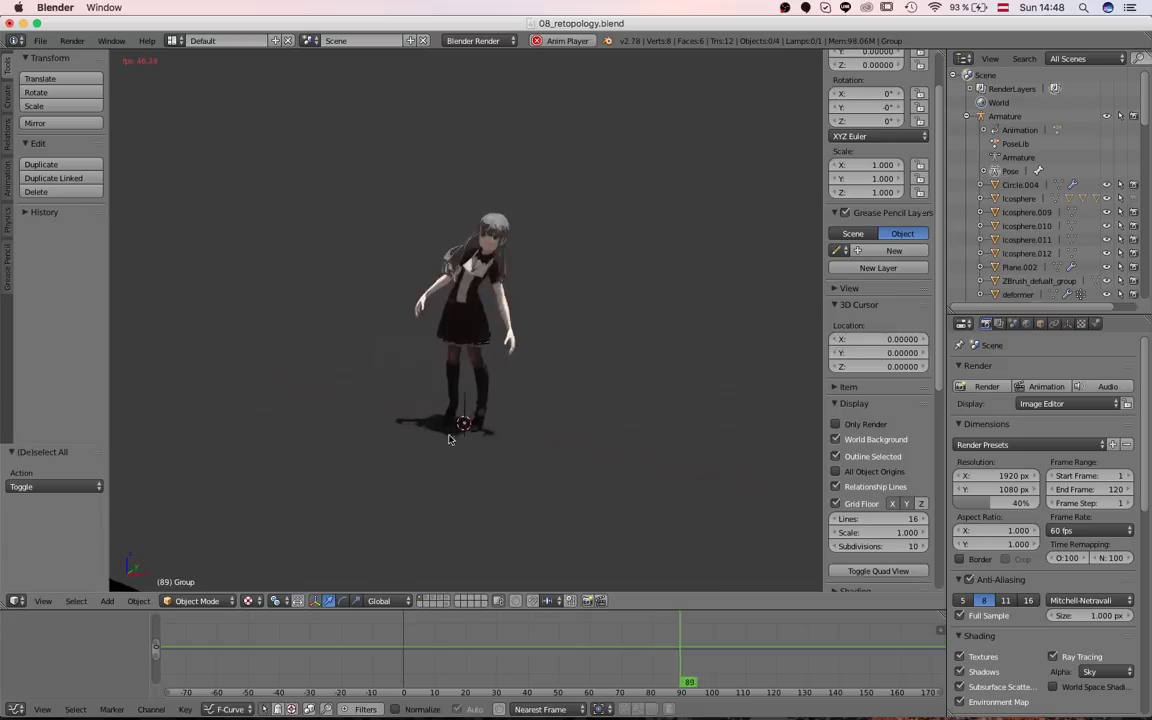
scroll(465, 429, "up", 1)
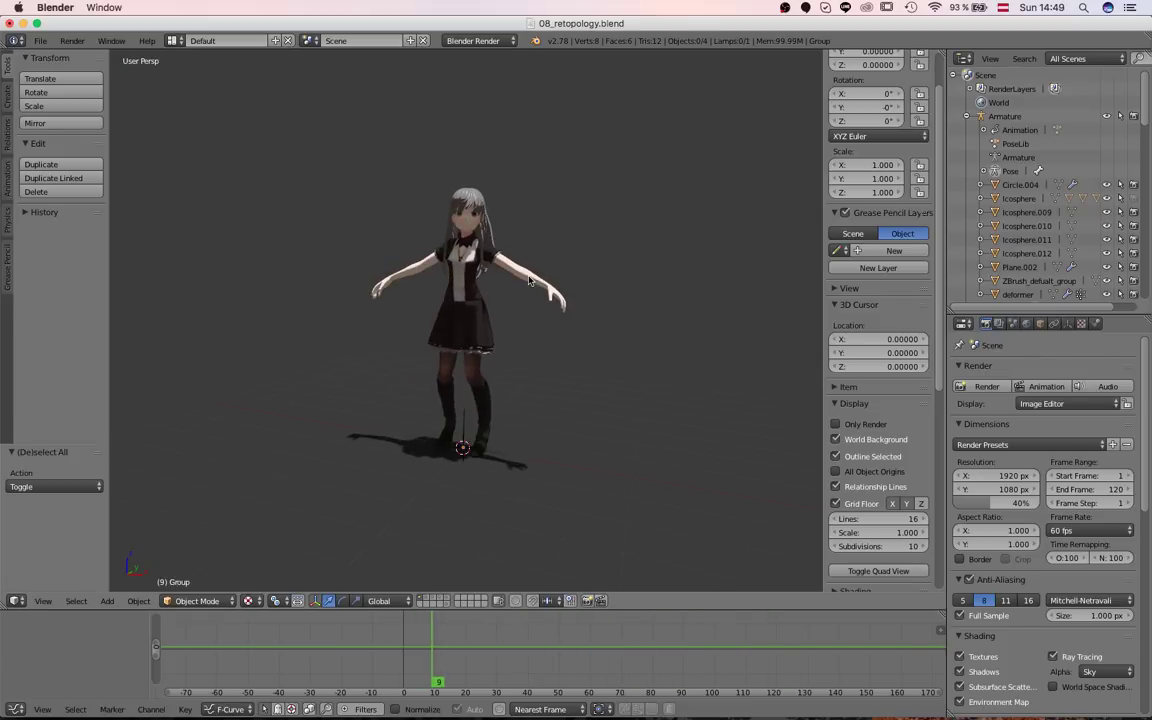
Return to frame 1 and display layers 2 and 3 together so the character, armature and deformer cage are shown
key("shift+Left")
key("2")
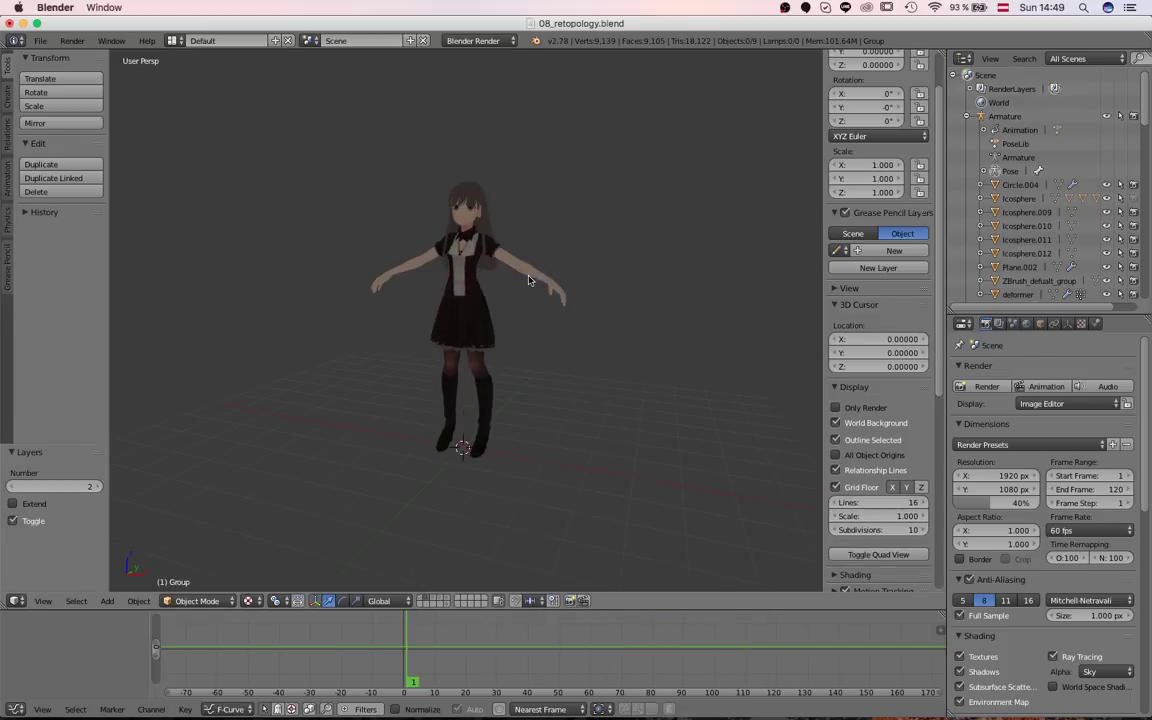
scroll(512, 284, "up", 3)
key("z")
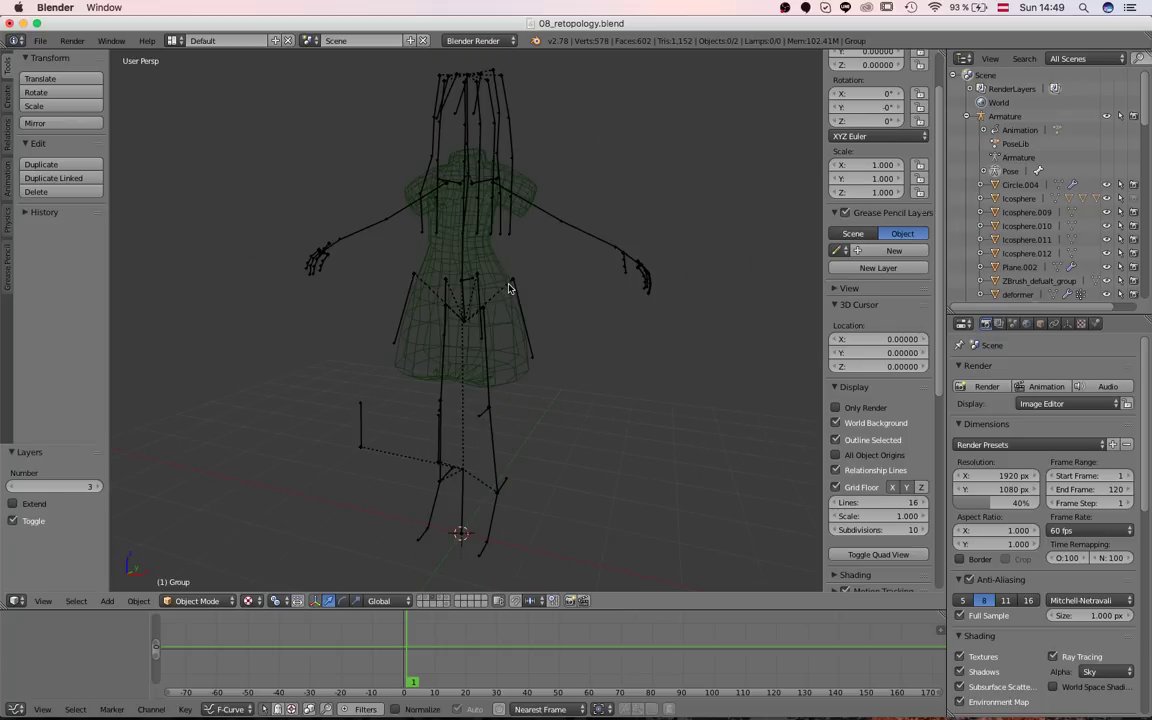
key("z")
middle_click_drag(483, 301, 603, 304)
middle_click_drag(510, 311, 450, 334)
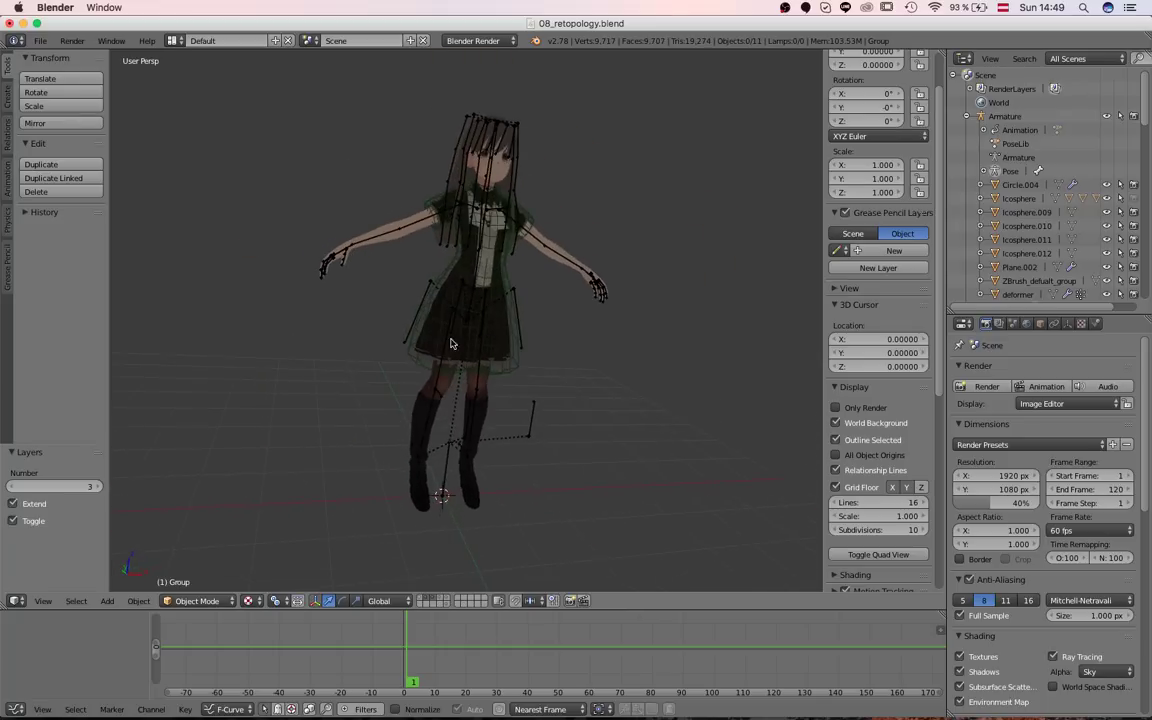
Try rotating the left thigh bone of the armature, then cancel the rotation
scroll(473, 355, "up", 3)
right_click(461, 374)
key("r")
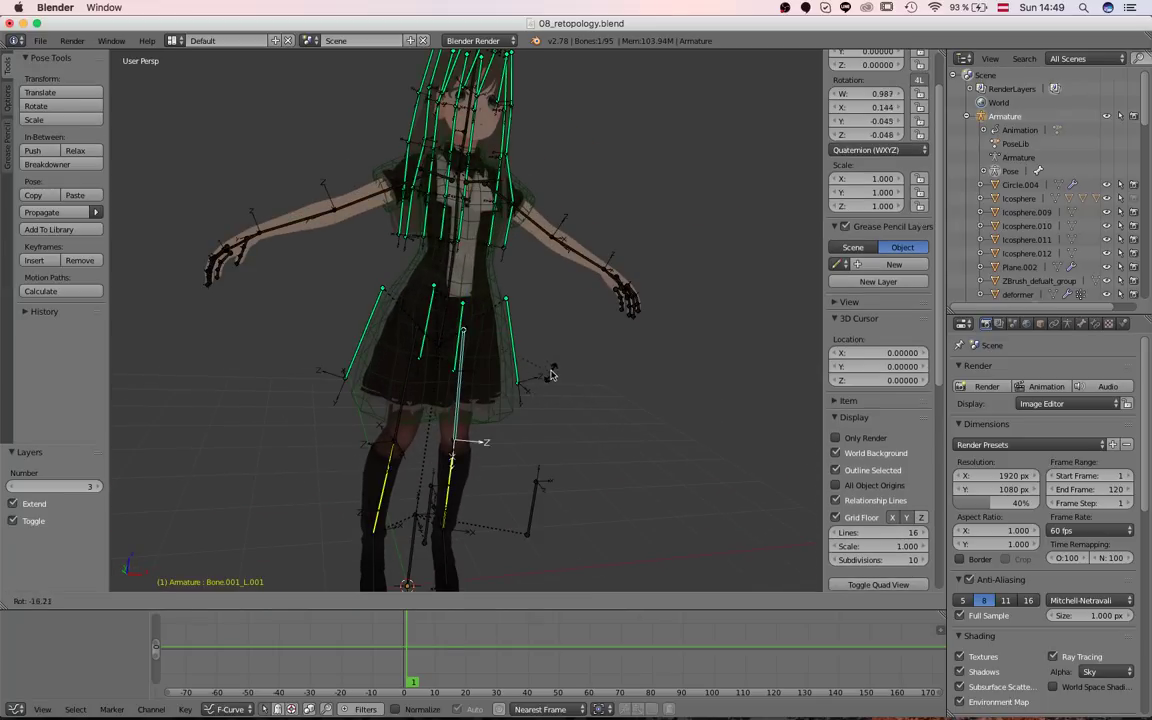
right_click(551, 376)
Raise the left foot control bone about 0.312 along the global Z axis to bend the leg
middle_click_drag(486, 473, 447, 490)
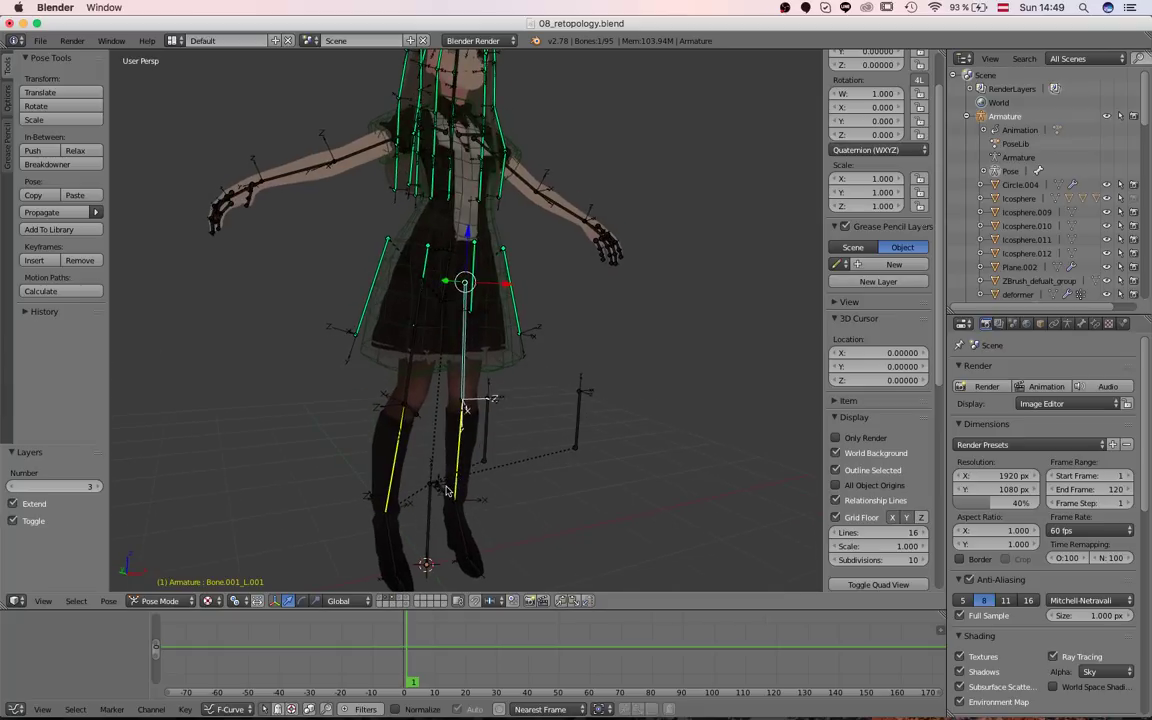
key("g")
key("z")
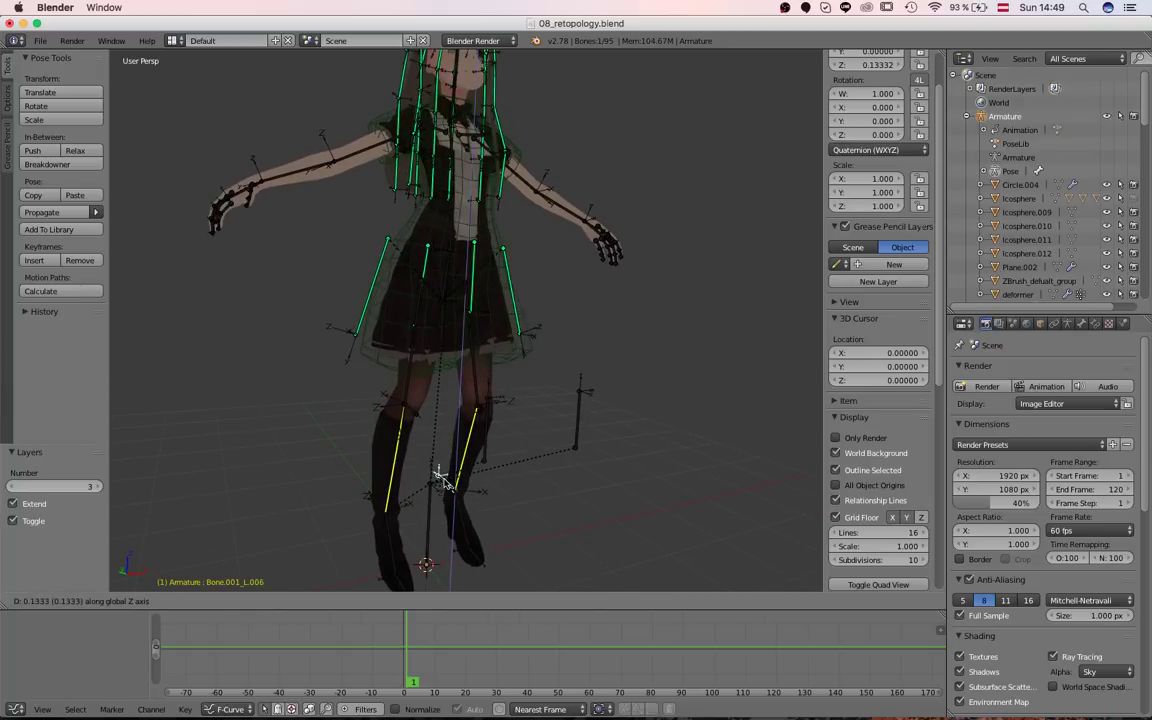
left_click(437, 470)
Select the deformer cage around the clothes and examine it from several sides in solid and textured shading
right_click(527, 303)
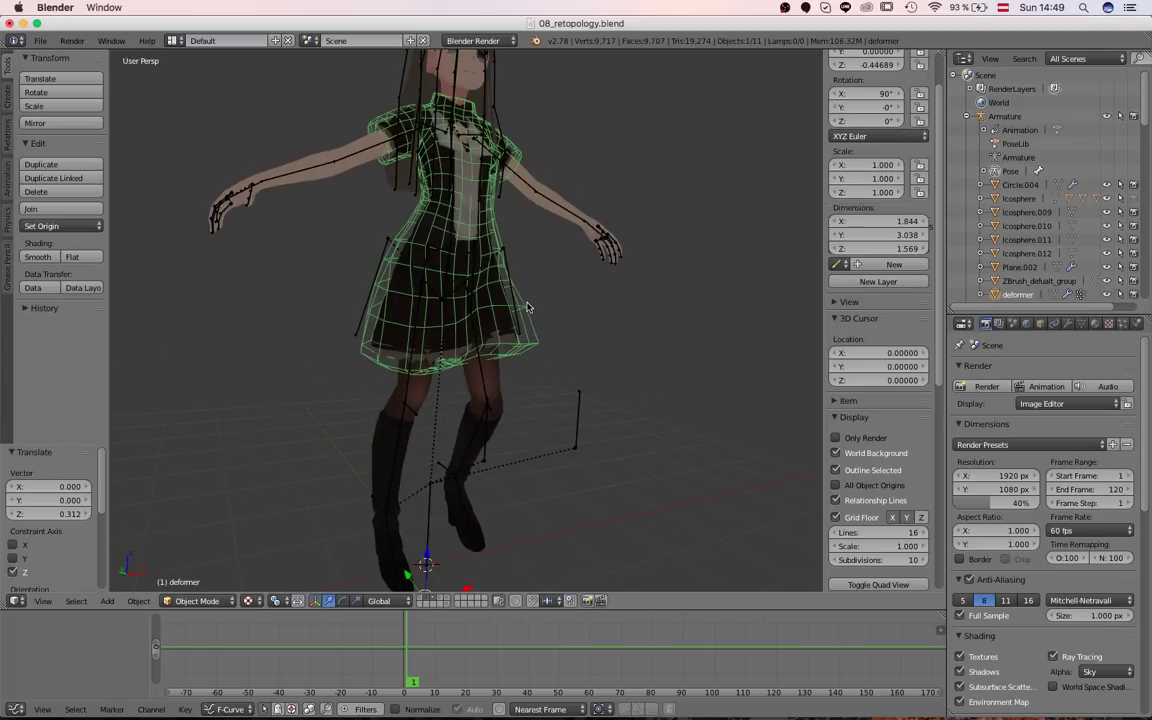
middle_click_drag(527, 306, 406, 403)
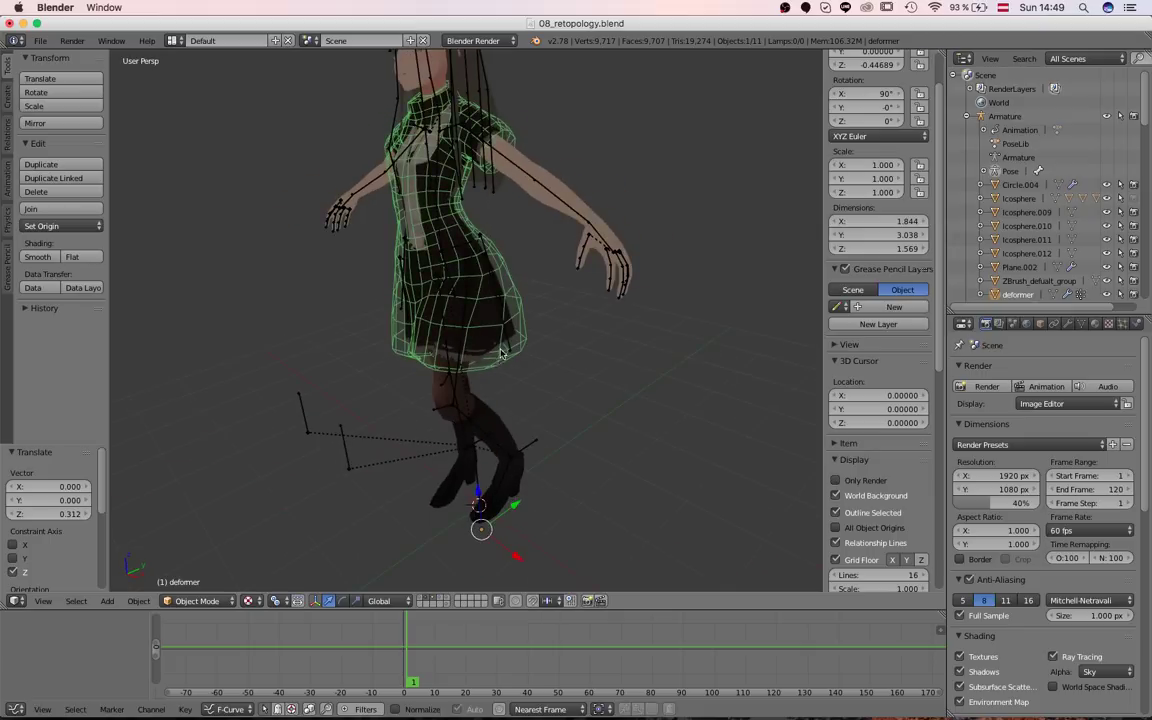
mouse_move(502, 353)
middle_mouse_down("shift")
mouse_move(494, 426)
mouse_move(499, 346)
middle_mouse_up("shift")
mouse_move(452, 390)
middle_mouse_down()
mouse_move(466, 386)
mouse_move(438, 338)
mouse_move(478, 379)
mouse_move(457, 378)
middle_mouse_up()
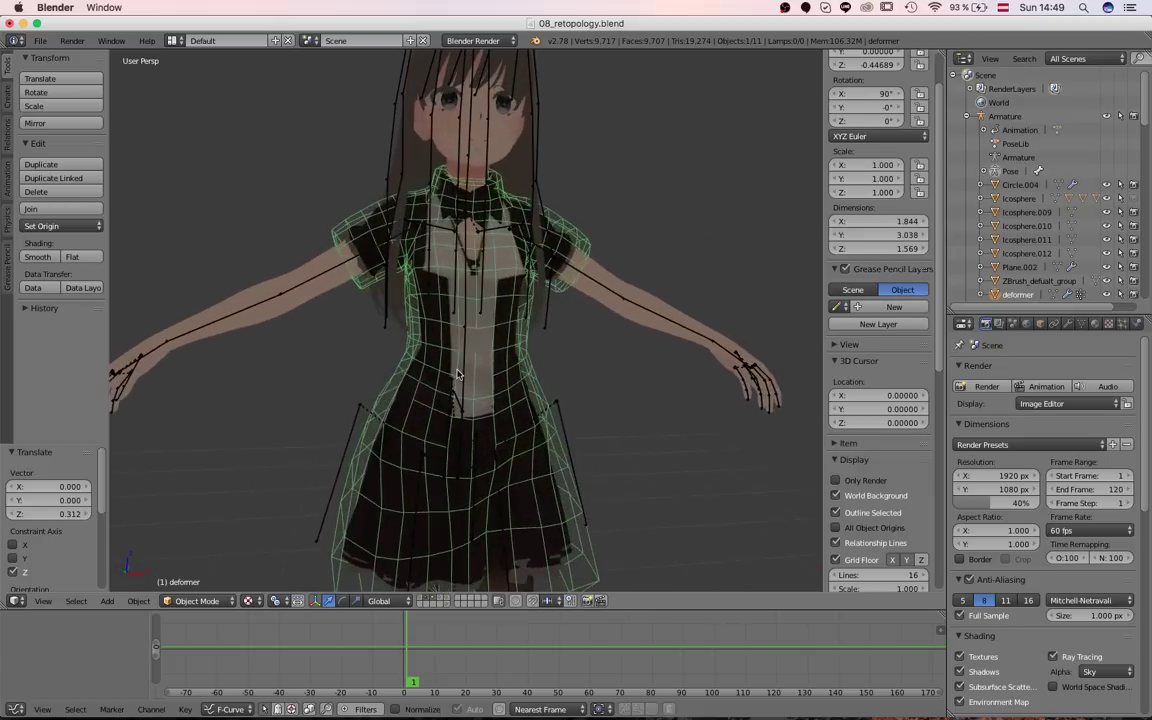
scroll(455, 378, "down", 2)
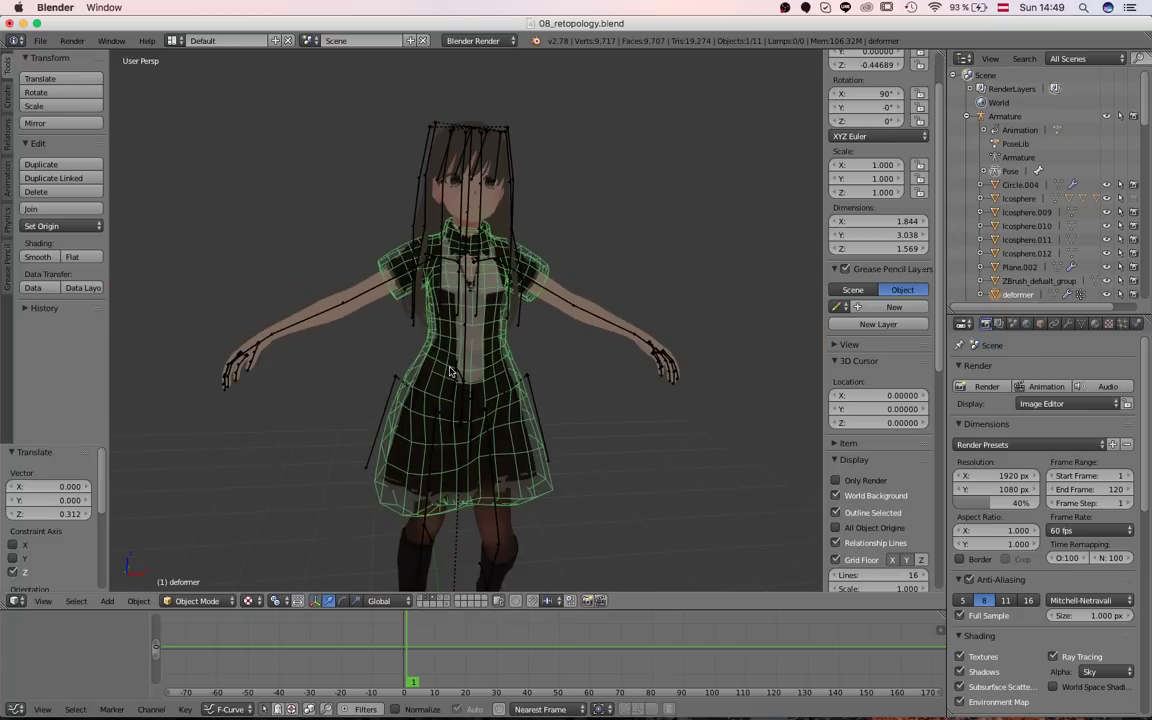
key("z")
key("z")
middle_click_drag(450, 372, 421, 346)
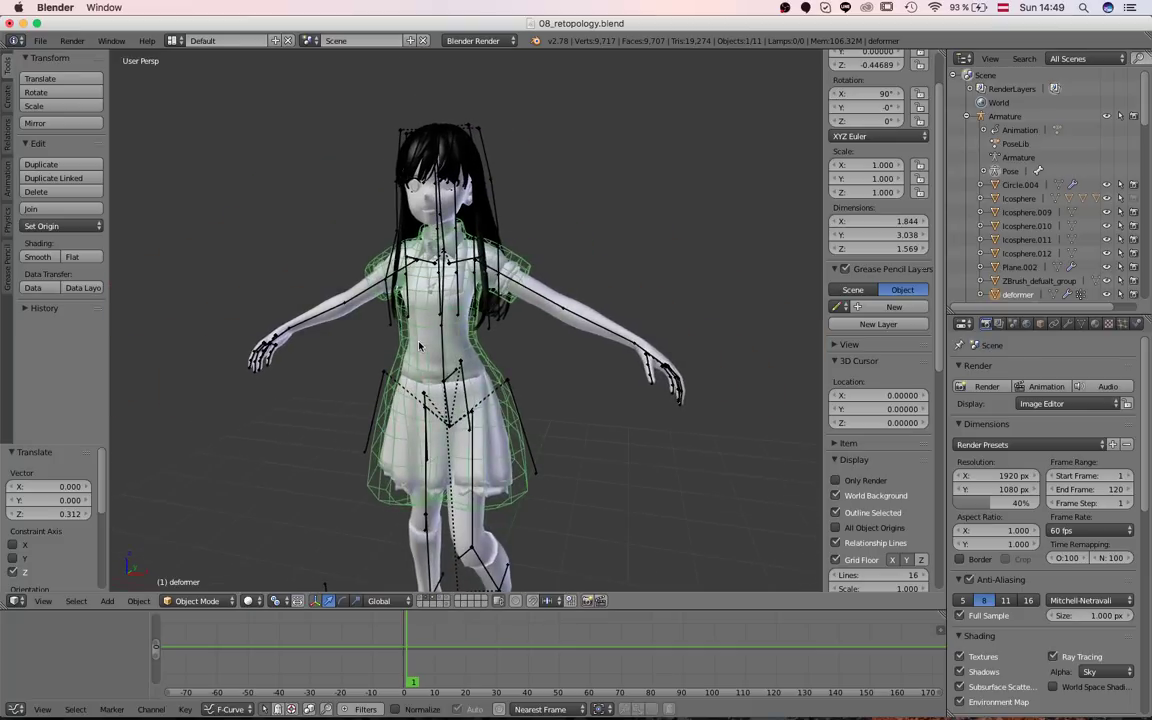
key("alt+z")
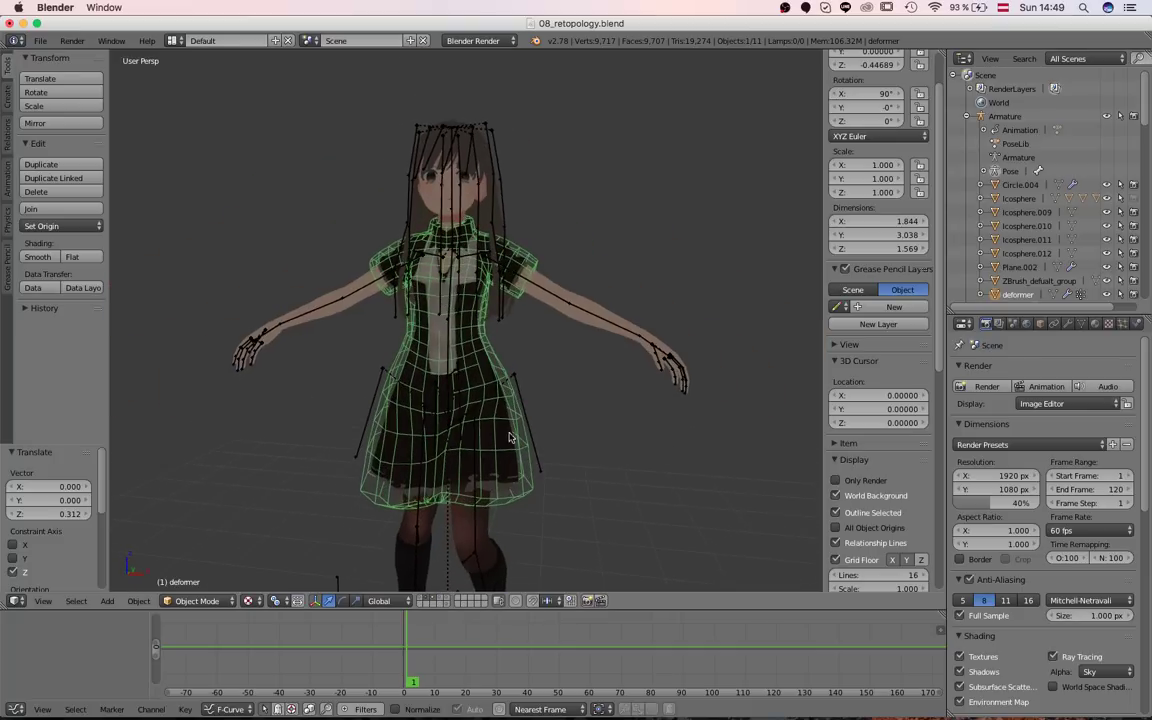
mouse_move(420, 346)
middle_mouse_down()
mouse_move(455, 411)
mouse_move(519, 440)
mouse_move(571, 337)
mouse_move(514, 308)
mouse_move(437, 484)
mouse_move(414, 489)
mouse_move(450, 490)
mouse_move(427, 452)
mouse_move(500, 410)
mouse_move(451, 337)
middle_mouse_up()
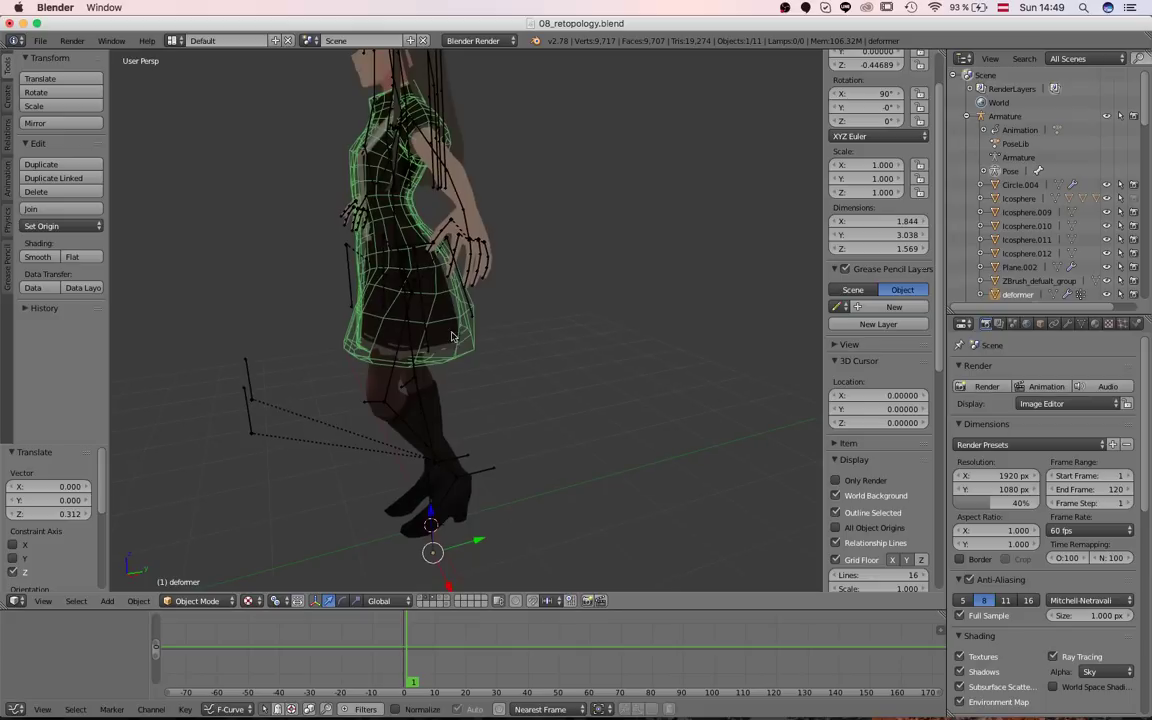
middle_click_drag(349, 162, 590, 380)
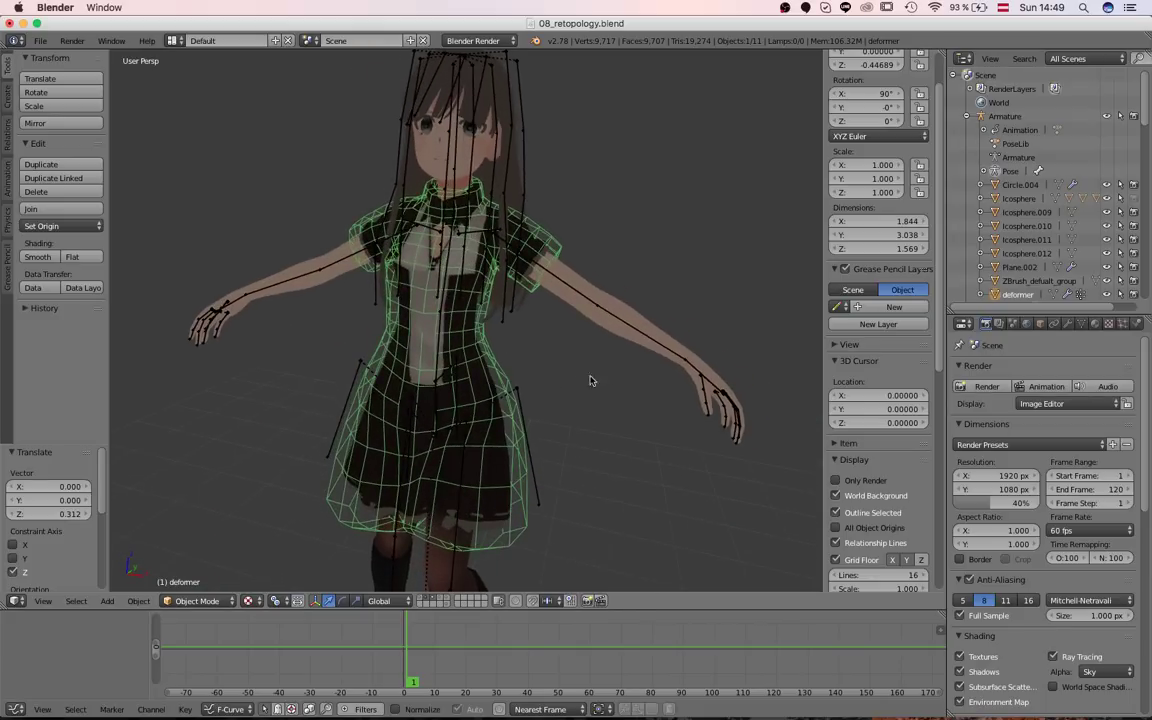
Rotate the left forearm bone about 65° and the left upper arm bone about 3°
right_click(517, 405)
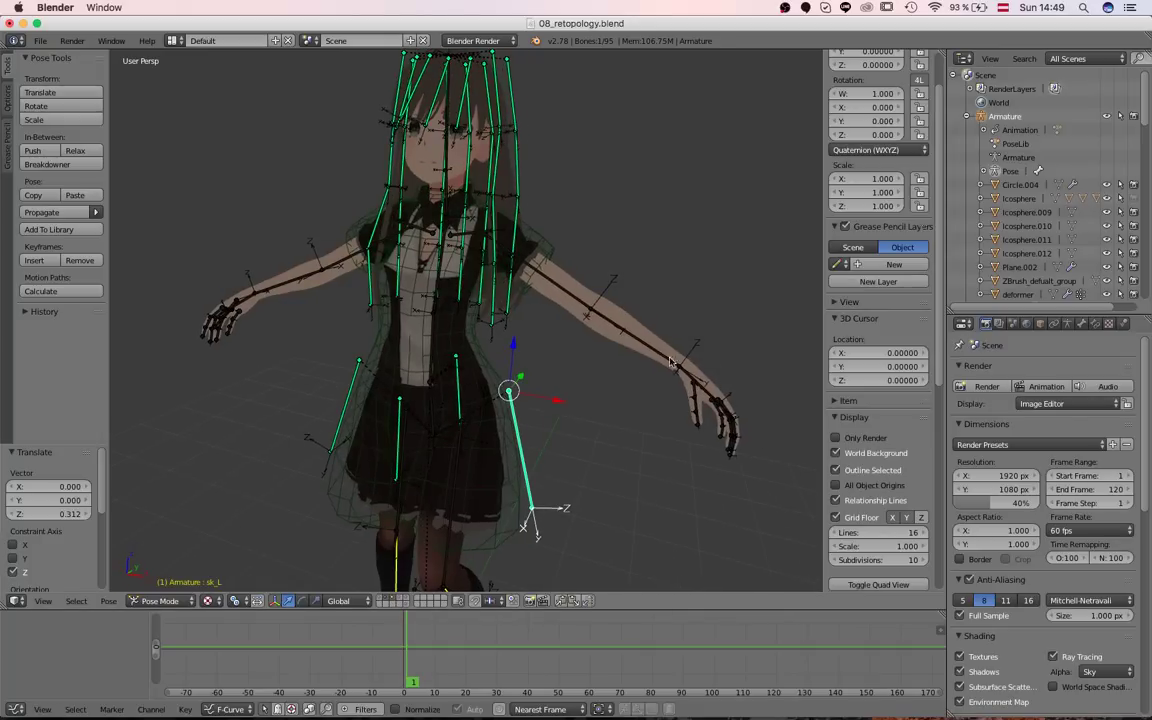
right_click(671, 362)
middle_click_drag(671, 362, 589, 429)
key("r")
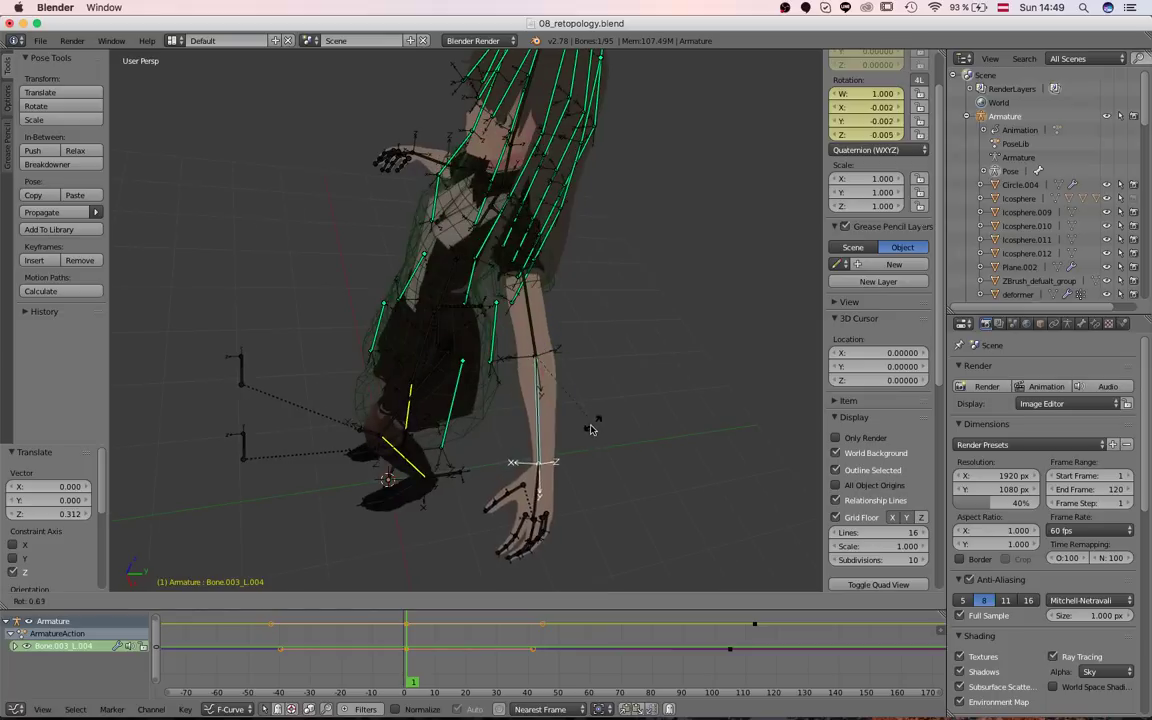
left_click(508, 422)
right_click(531, 335)
key("r")
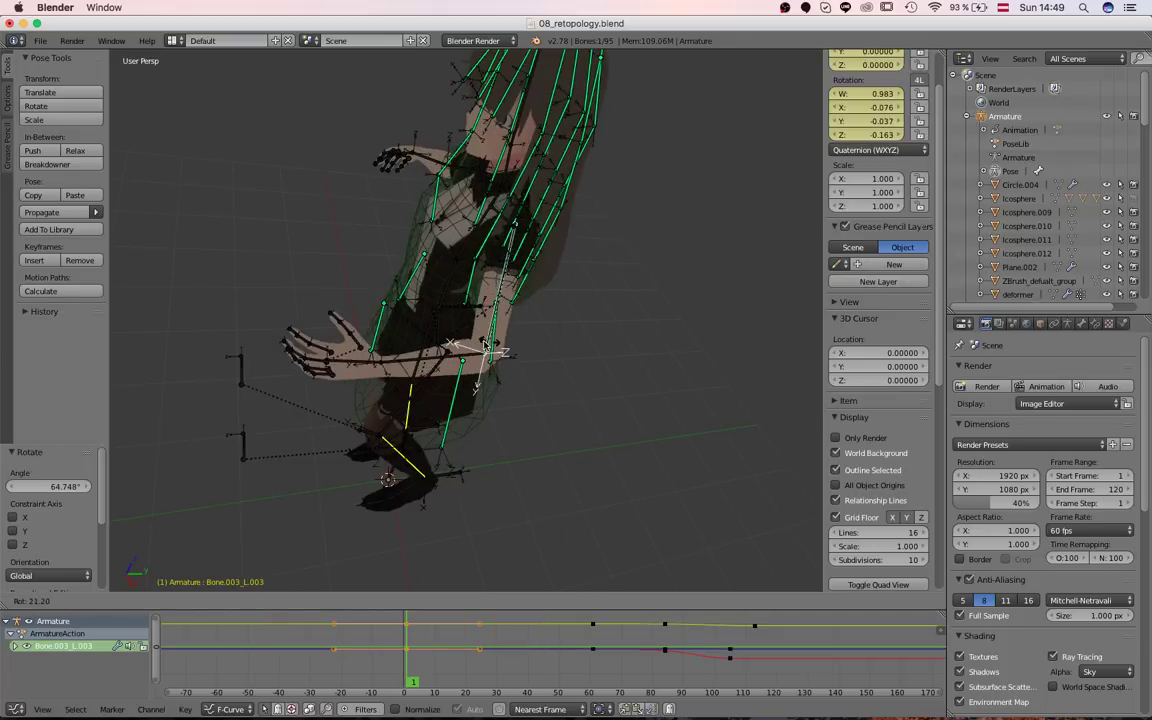
left_click(522, 352)
middle_click_drag(522, 352, 587, 413)
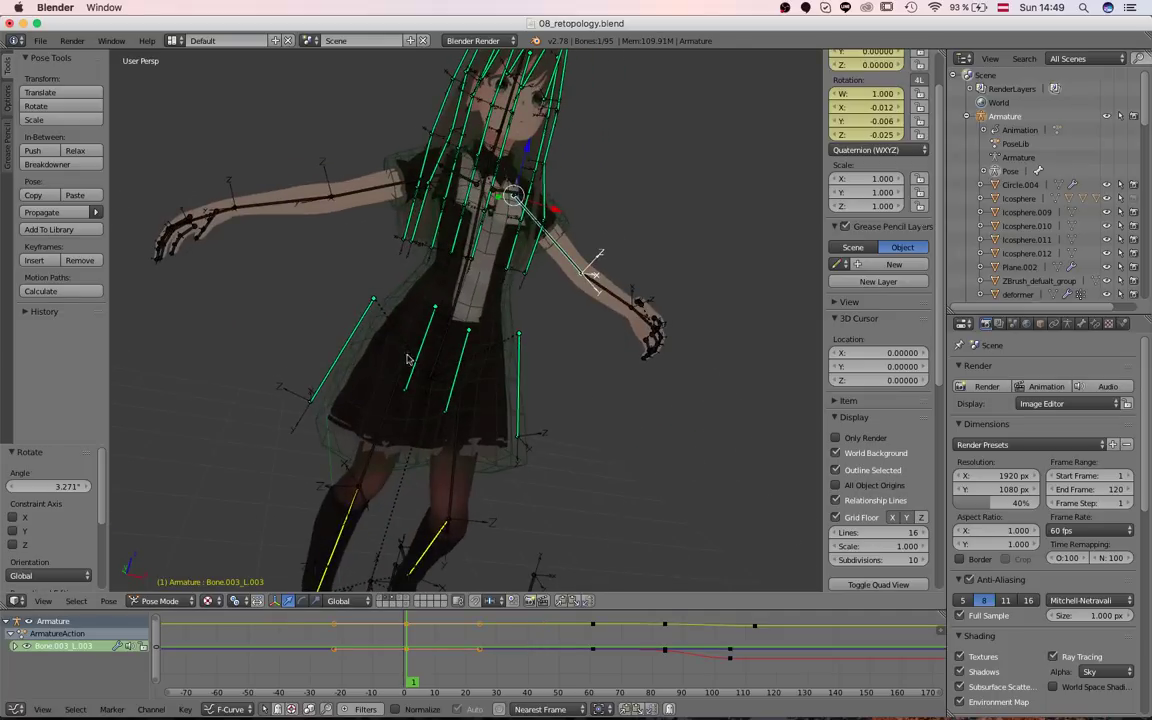
Try lowering the body by moving the hip control bone about 0.52 down along the global Z axis
middle_click_drag(408, 360, 455, 425)
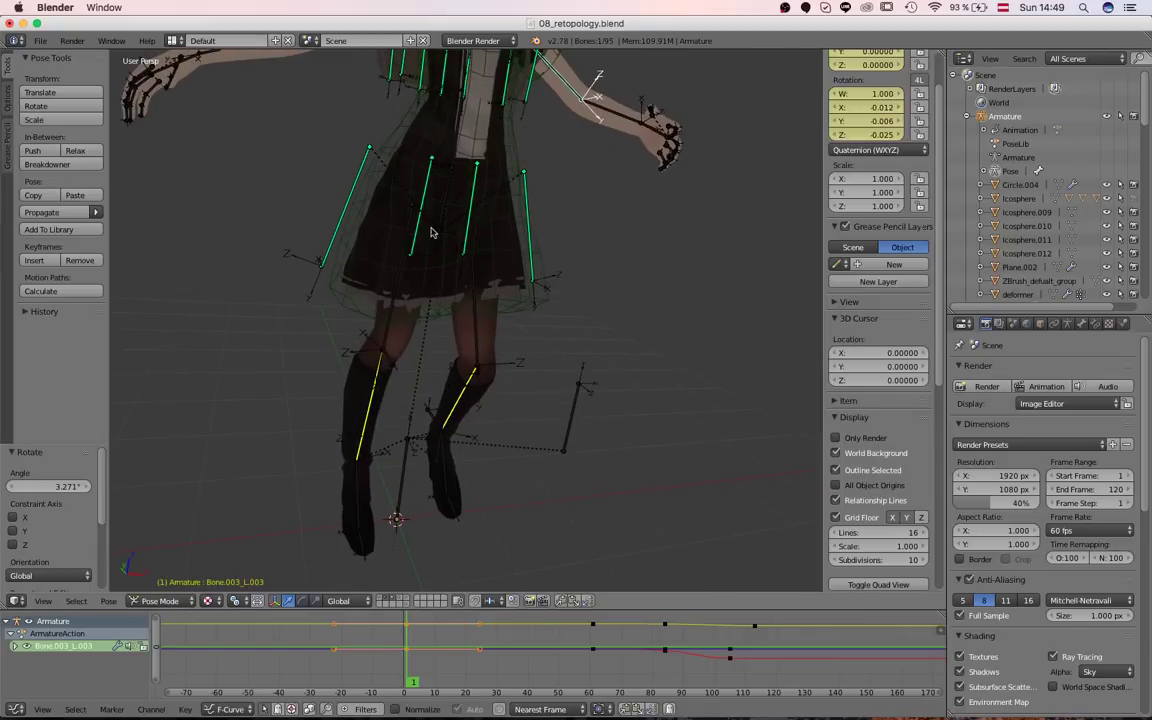
middle_click_drag(433, 232, 455, 319)
right_click(507, 221)
key("g")
key("z")
right_click(484, 327)
scroll(456, 320, "down", 2)
key("g")
key("z")
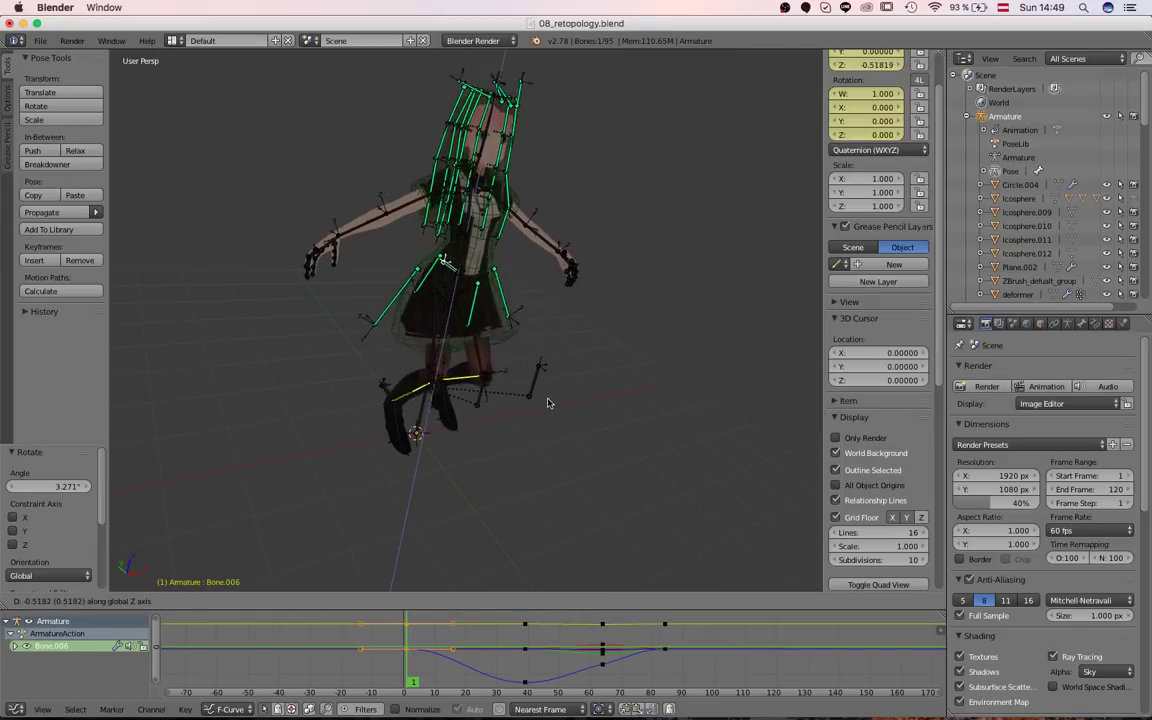
right_click(545, 384)
Try moving the left knee target bone in front of the legs, then cancel the move
right_click(538, 383)
key("g")
middle_click_drag(540, 388, 443, 430)
right_click(506, 411)
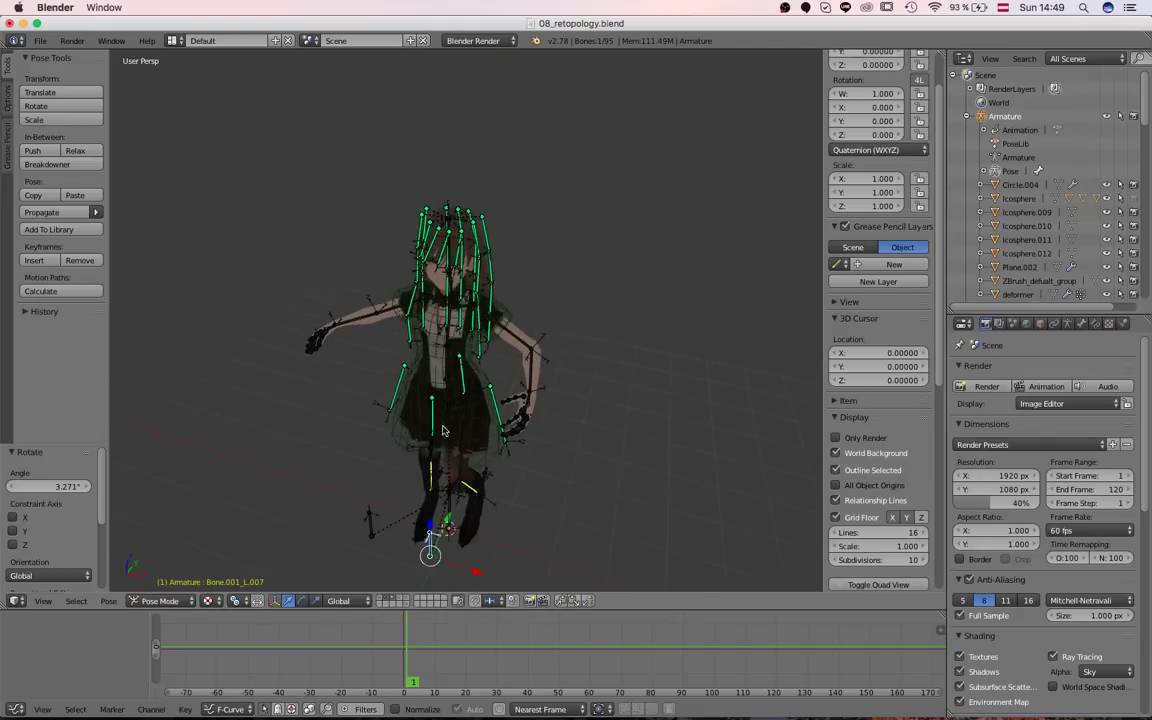
Display layers 4 and 5 with the hair and skirt helper objects and examine their motion during animation playback
scroll(417, 318, "up", 4)
middle_click_drag(417, 318, 445, 420, "shift")
middle_click_drag(540, 430, 419, 452)
key("4")
key("shift+5")
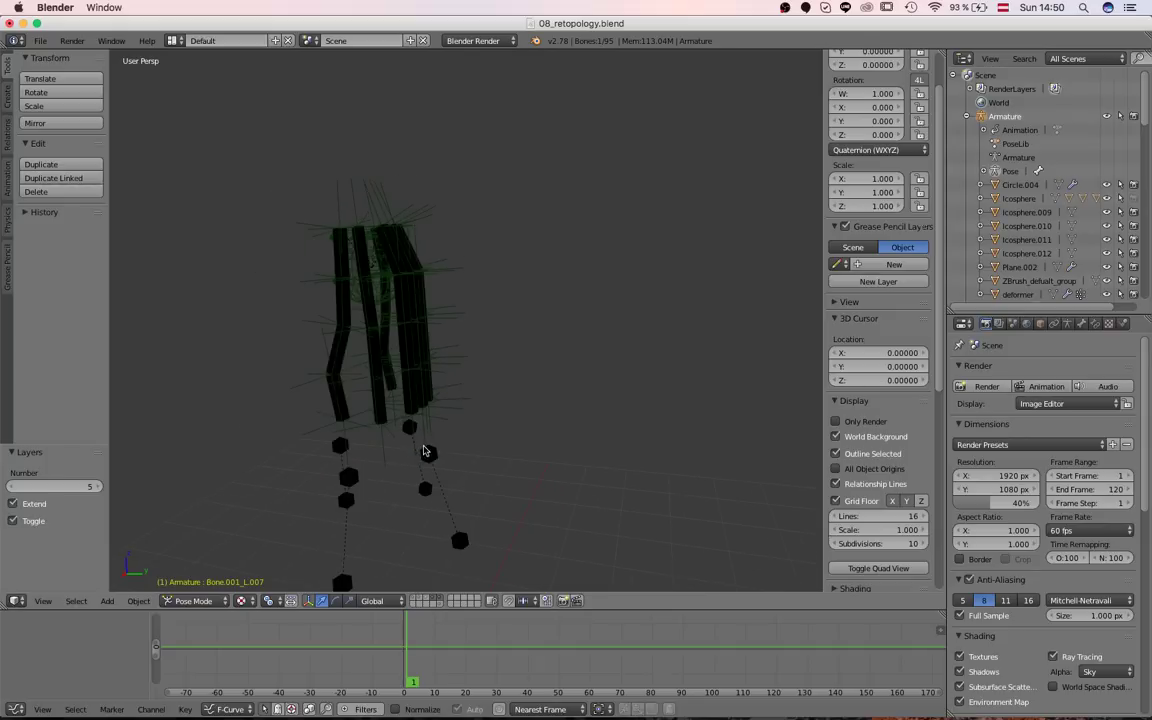
key("alt+a")
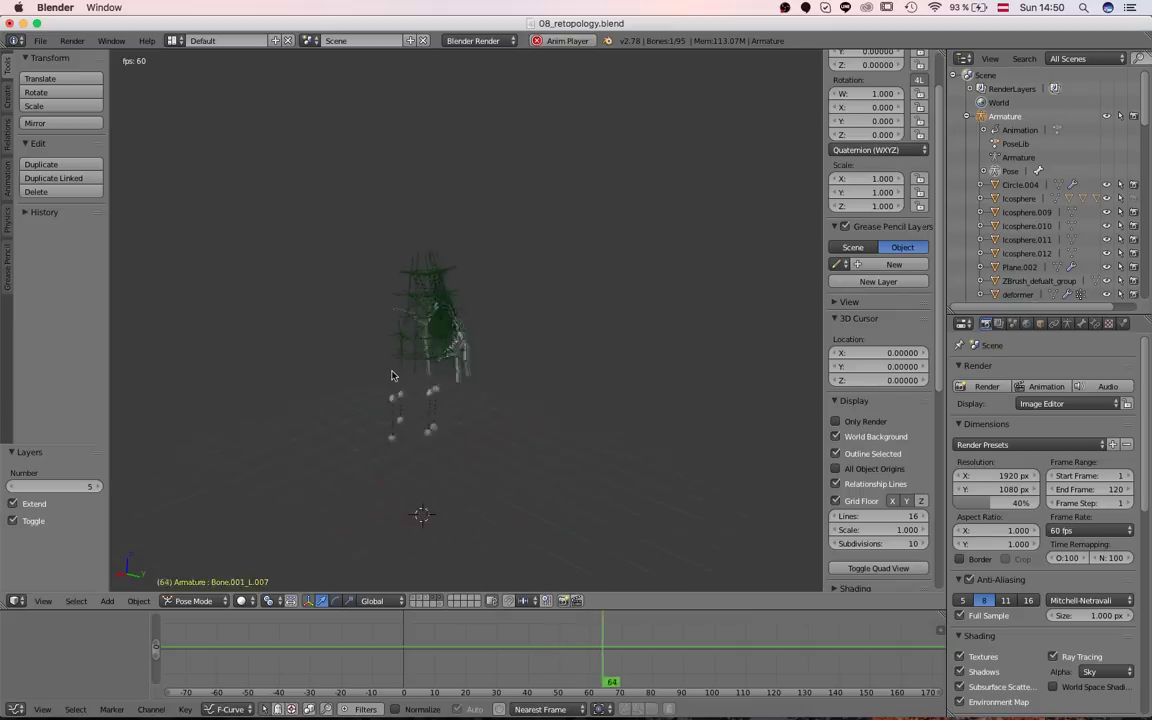
scroll(392, 376, "up", 4)
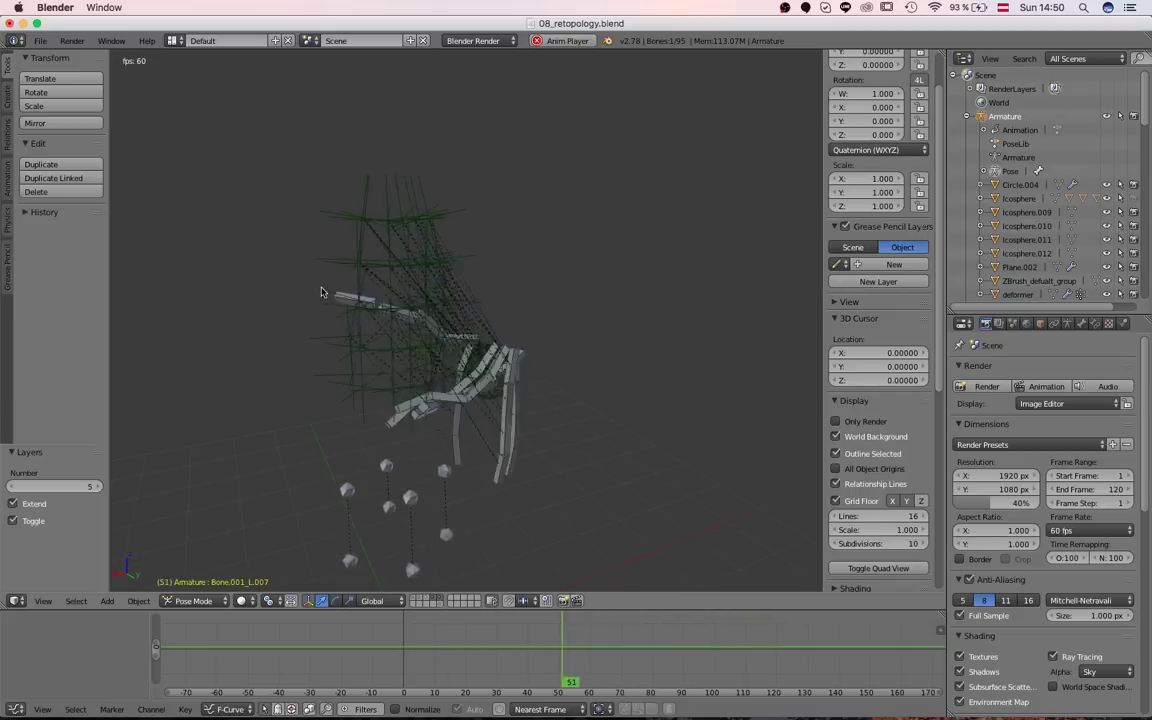
scroll(335, 368, "down", 2)
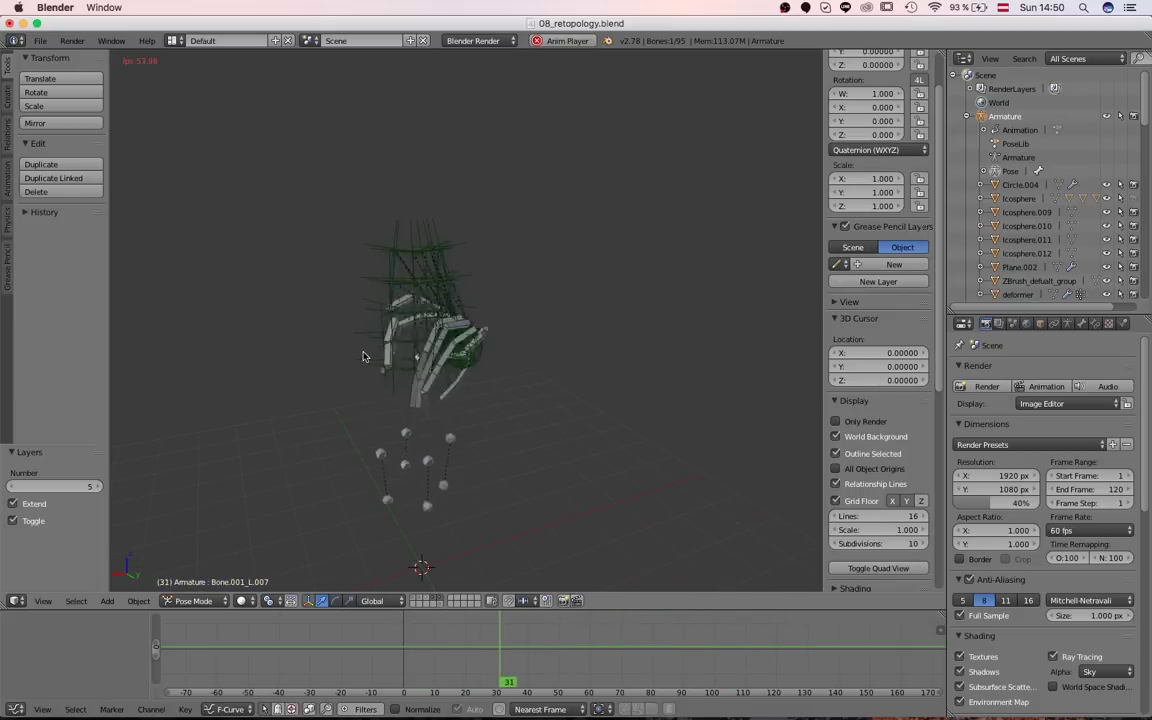
scroll(390, 358, "up", 2)
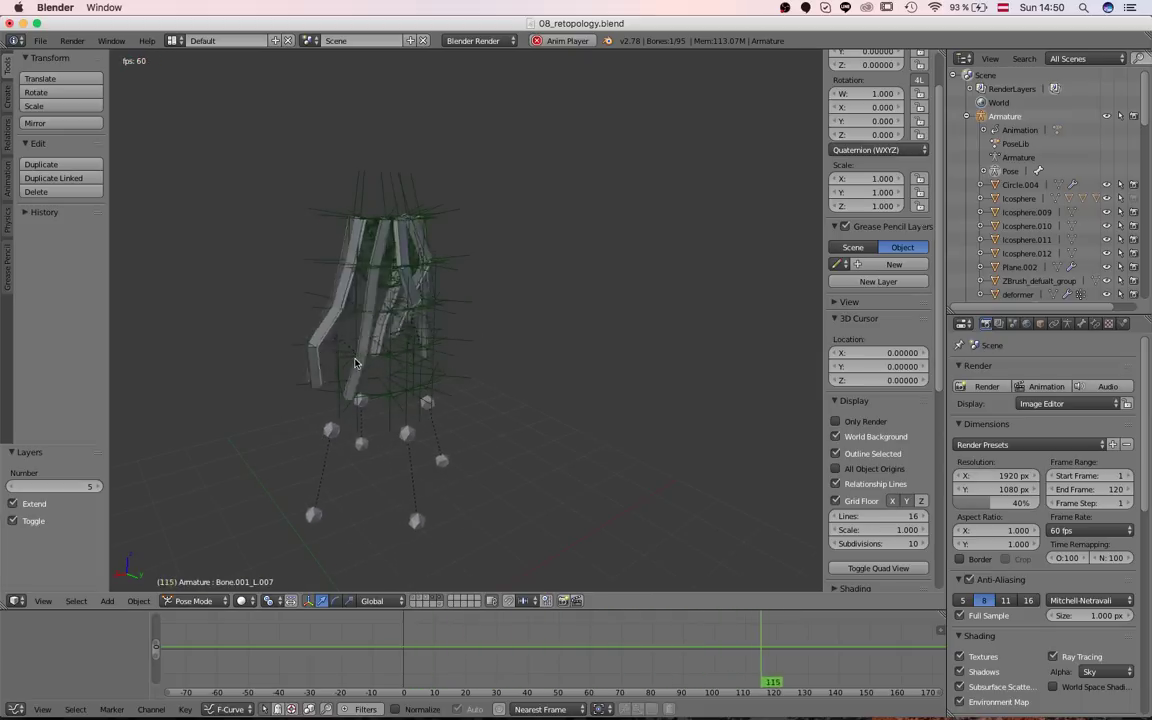
scroll(308, 362, "down", 1)
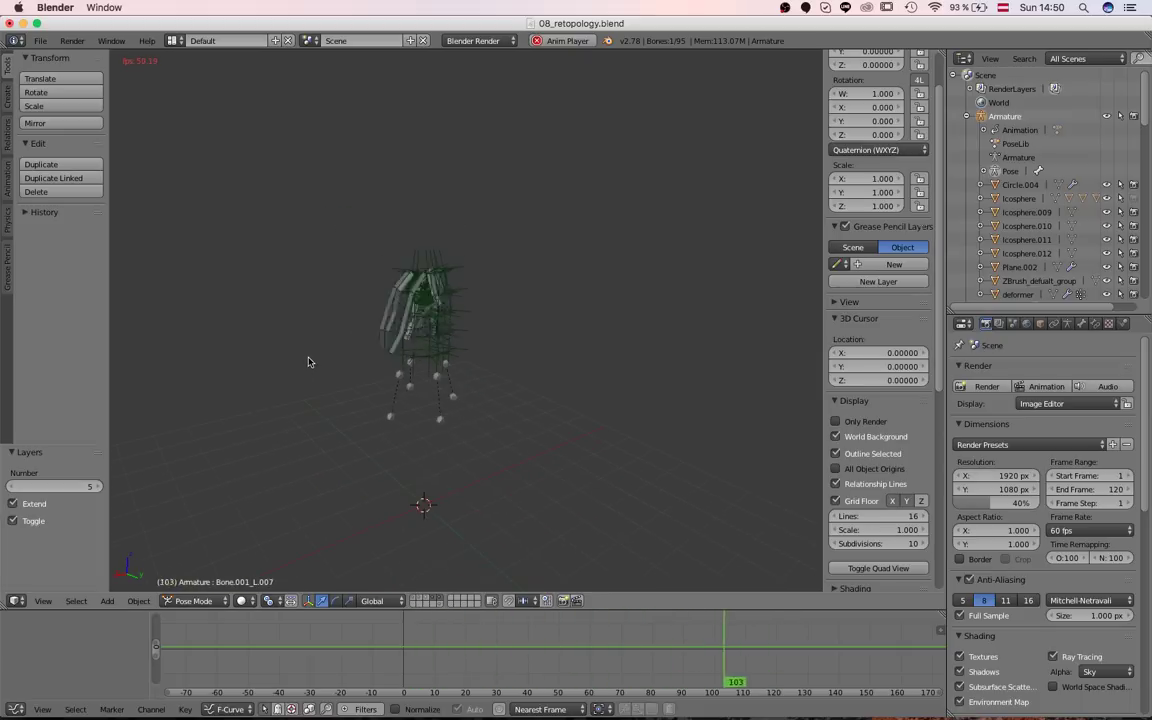
Show only layer 1 with the character in textured shading, and stop the animation
key("1")
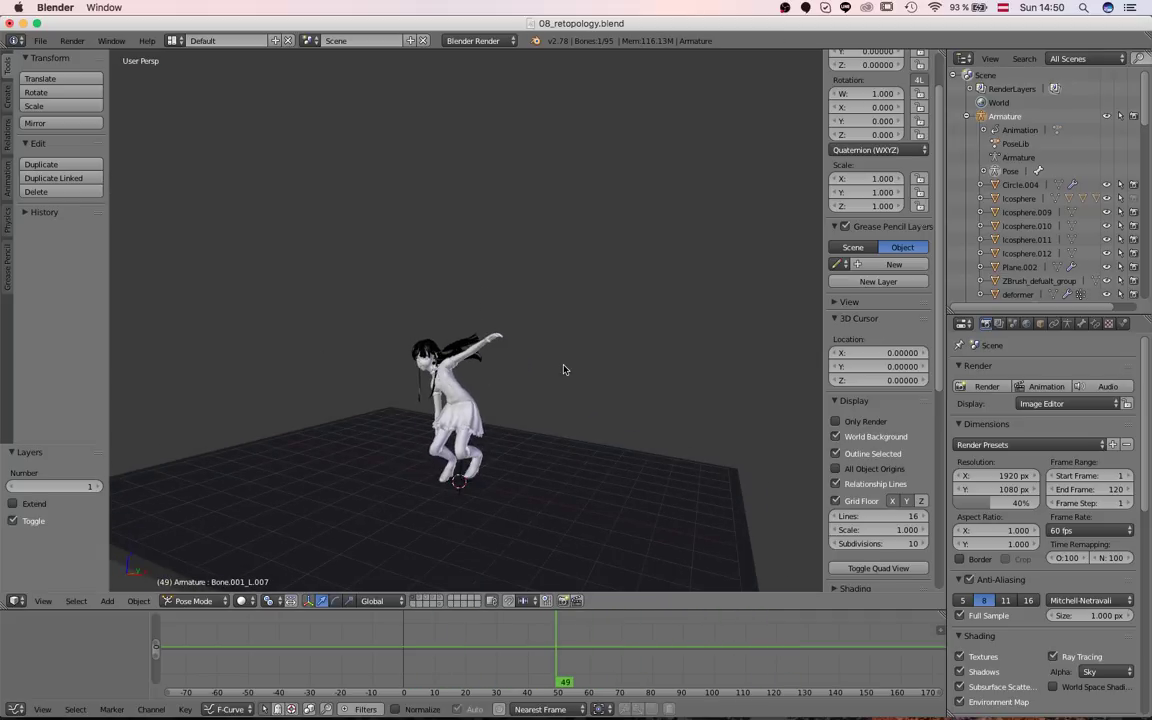
key("Escape")
key("alt+z")
scroll(530, 372, "down", 4)
scroll(549, 379, "up", 4)
mouse_move(522, 381)
middle_mouse_down()
mouse_move(561, 374)
mouse_move(568, 347)
middle_mouse_up()
scroll(558, 336, "up", 4)
scroll(558, 336, "down", 2)
scroll(568, 347, "up", 2)
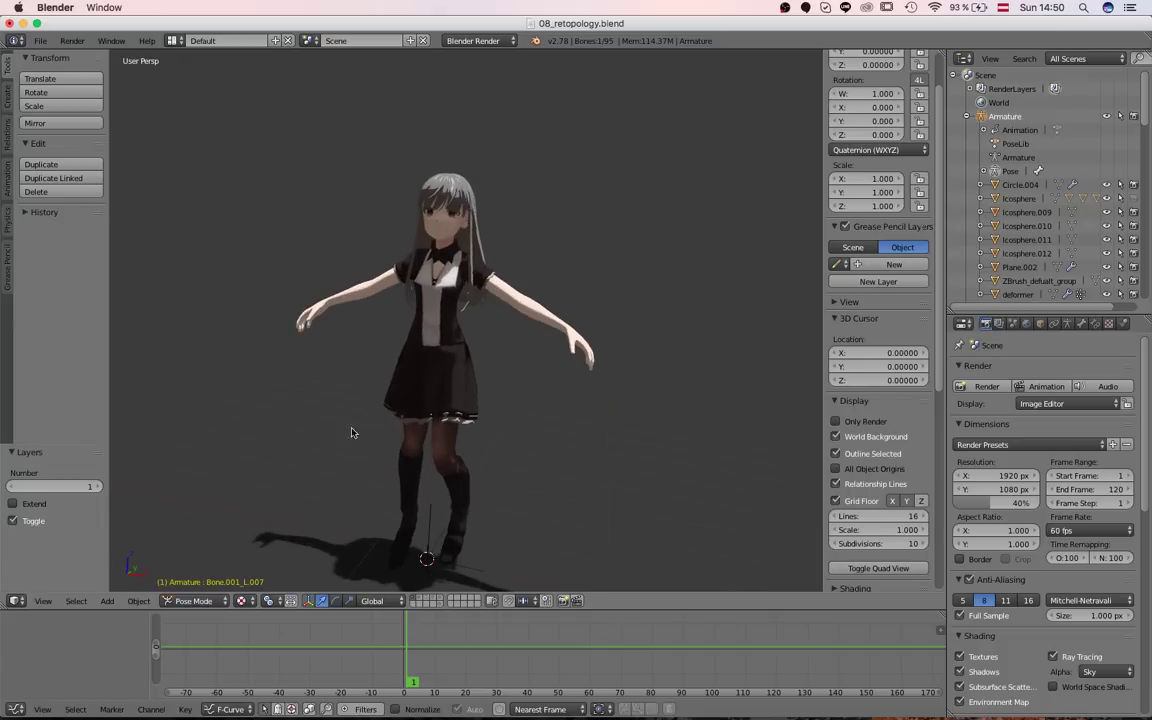
Open the recent file 09_retopology.blend
left_click(40, 40)
mouse_move(110, 84)
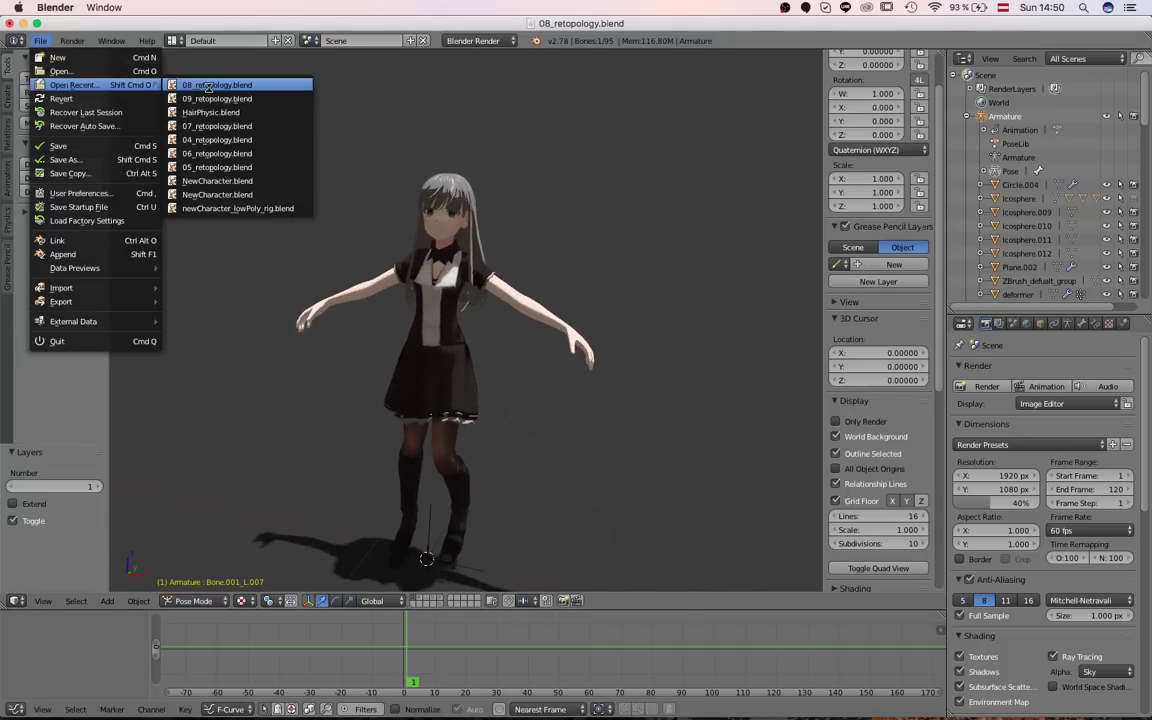
left_click(208, 87)
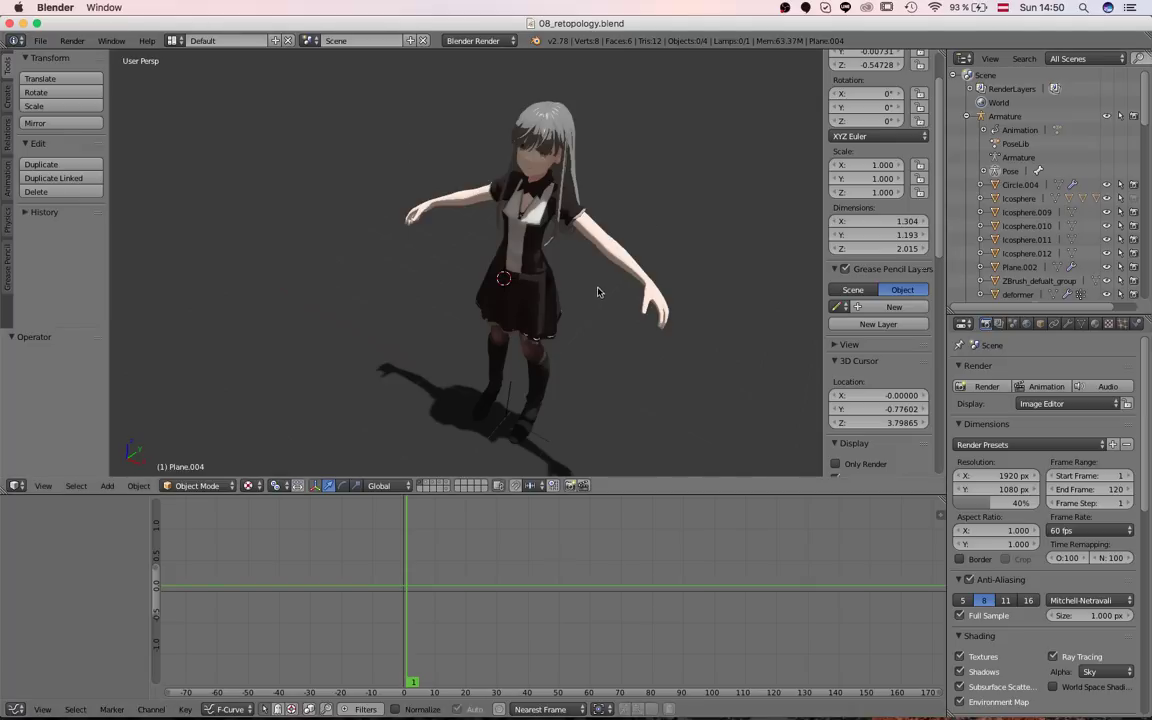
left_click(40, 40)
mouse_move(92, 89)
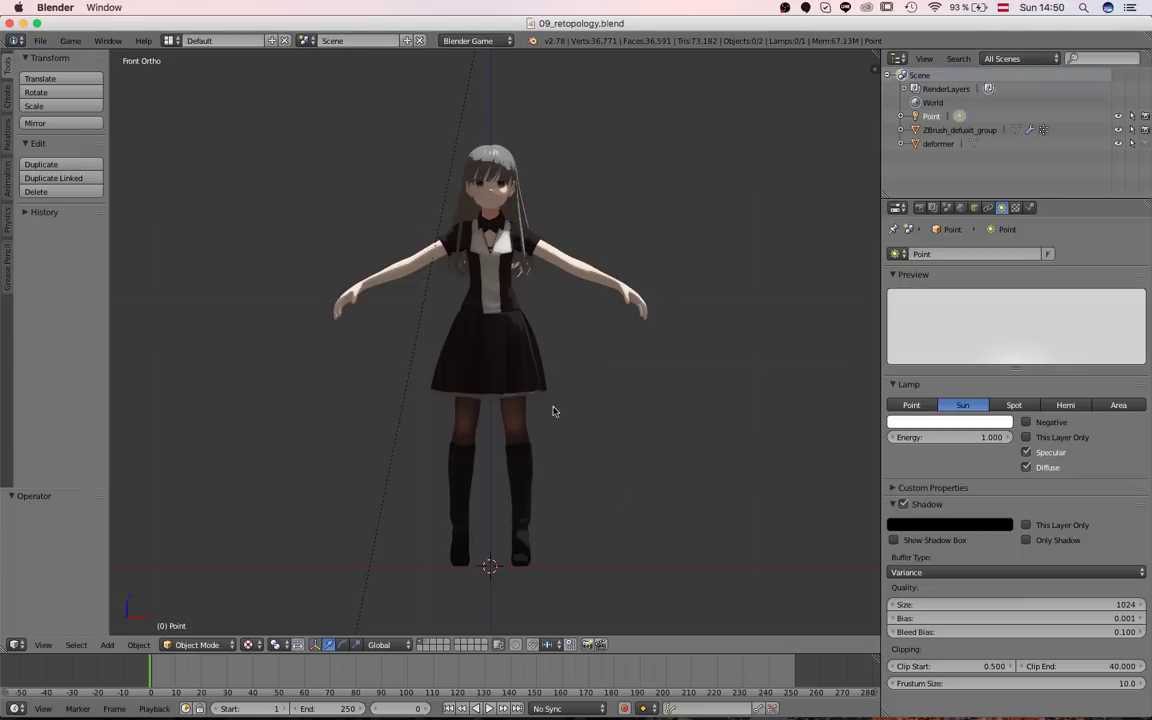
Select the character mesh and examine its whole wireframe in Edit Mode, leaving nothing selected and returning to Object Mode
mouse_move(495, 356)
middle_mouse_down()
mouse_move(550, 411)
mouse_move(514, 355)
middle_mouse_up()
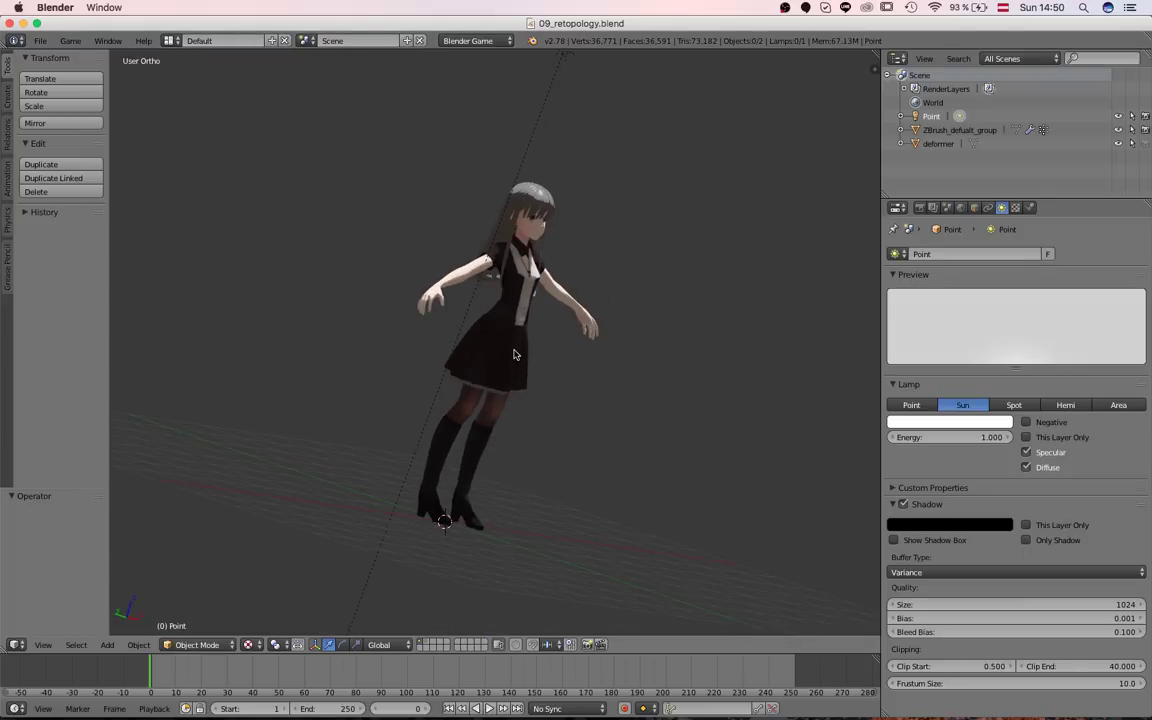
right_click(514, 355)
key("g")
right_click(575, 373)
key("Tab")
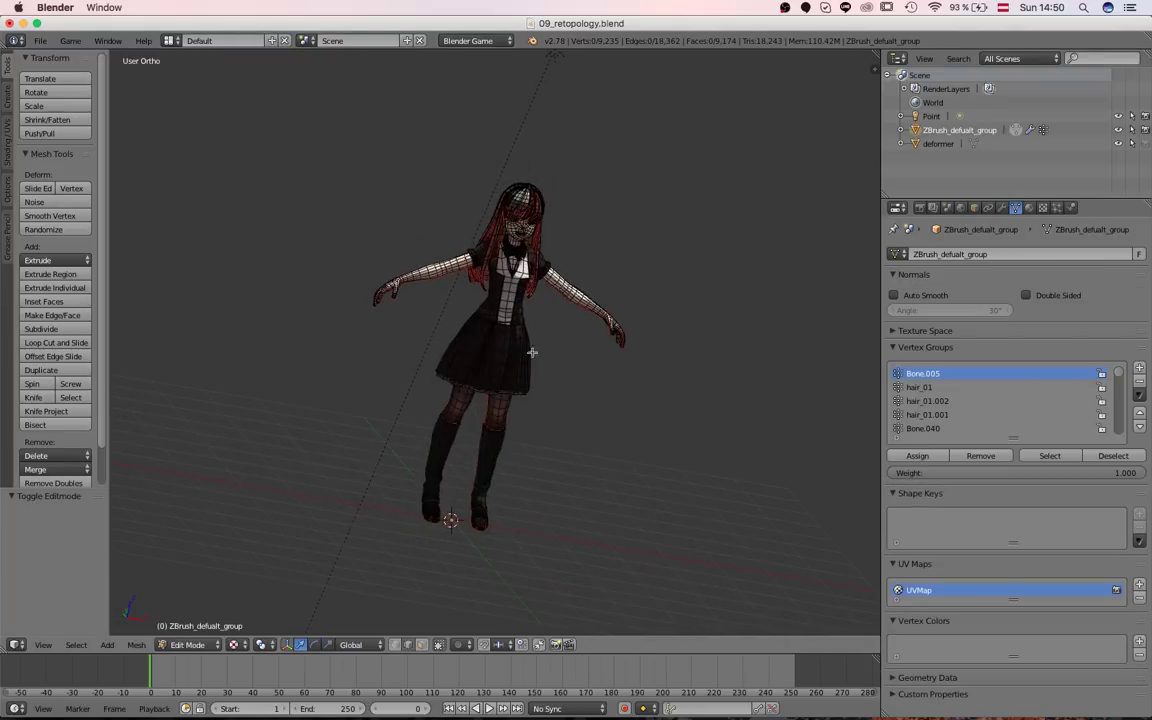
key("a")
scroll(519, 351, "up", 4)
middle_click_drag(519, 351, 419, 322)
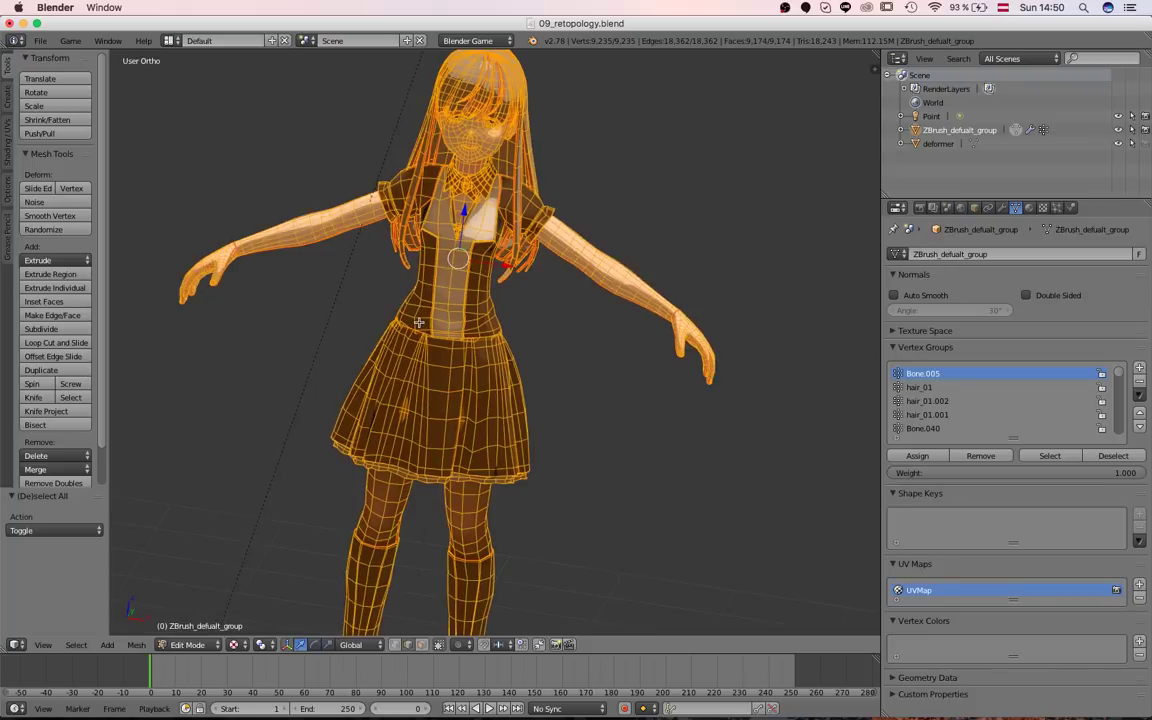
key("a")
scroll(499, 512, "down", 2)
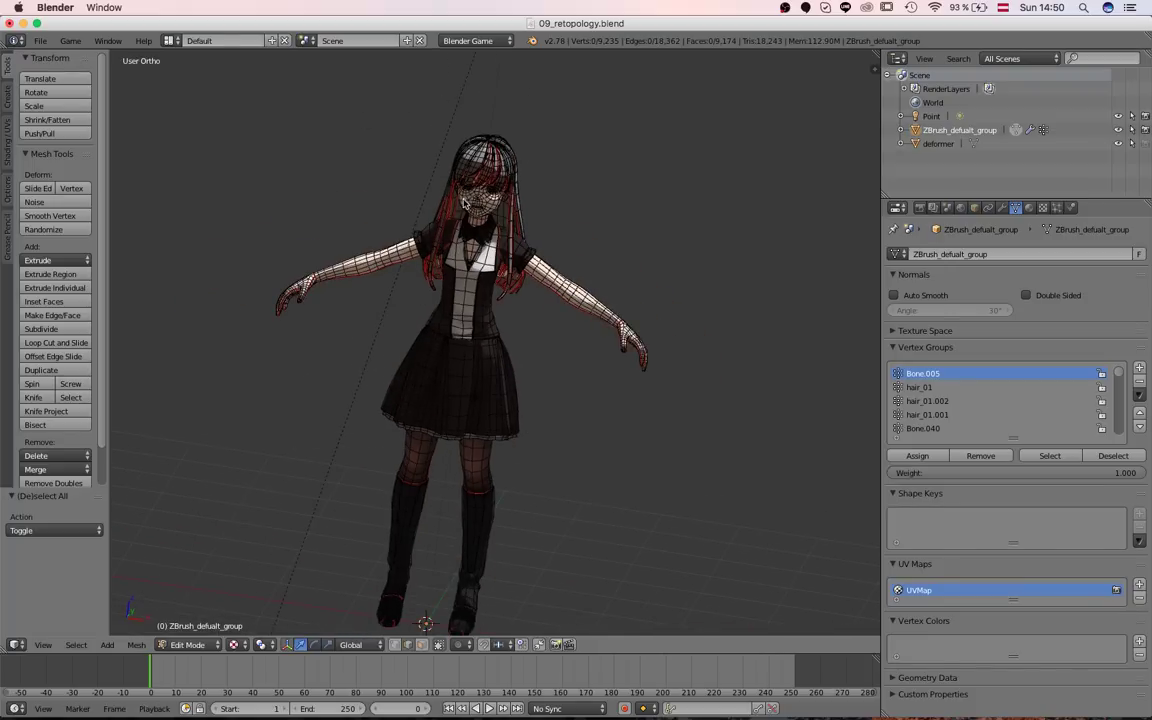
key("Tab")
Rename the character mesh object as Character
scroll(470, 198, "up", 3)
middle_click_drag(473, 195, 483, 221)
scroll(488, 228, "down", 6)
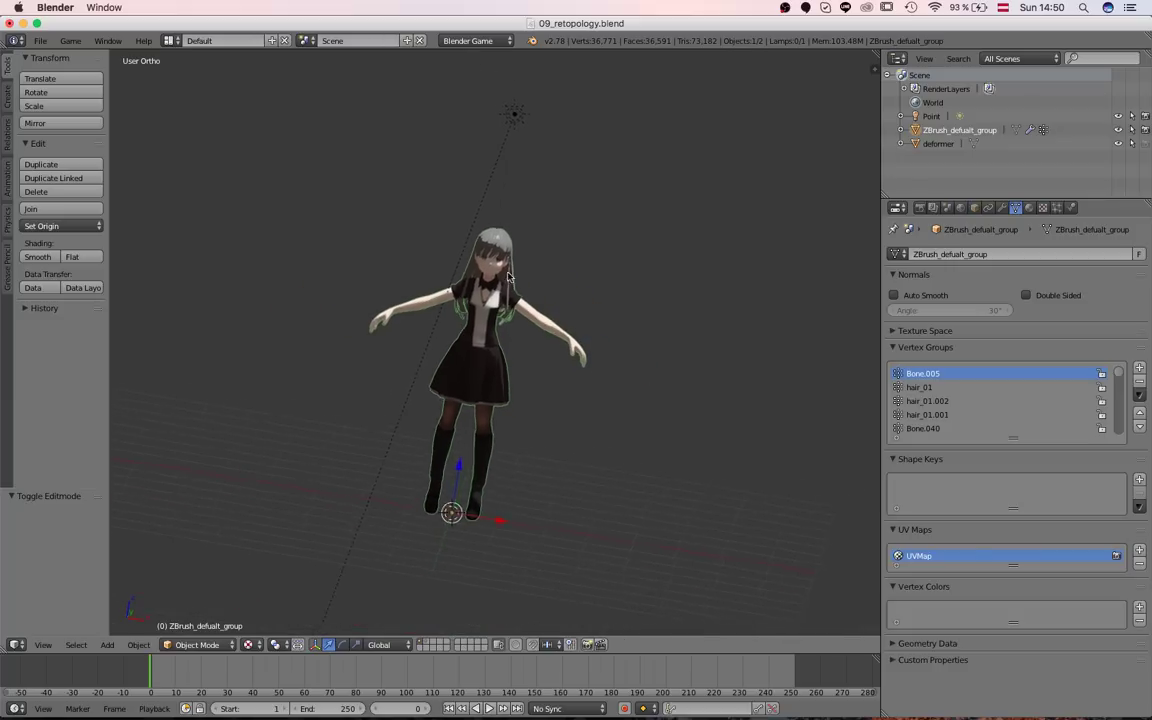
middle_click_drag(508, 277, 469, 222)
scroll(468, 219, "up", 1)
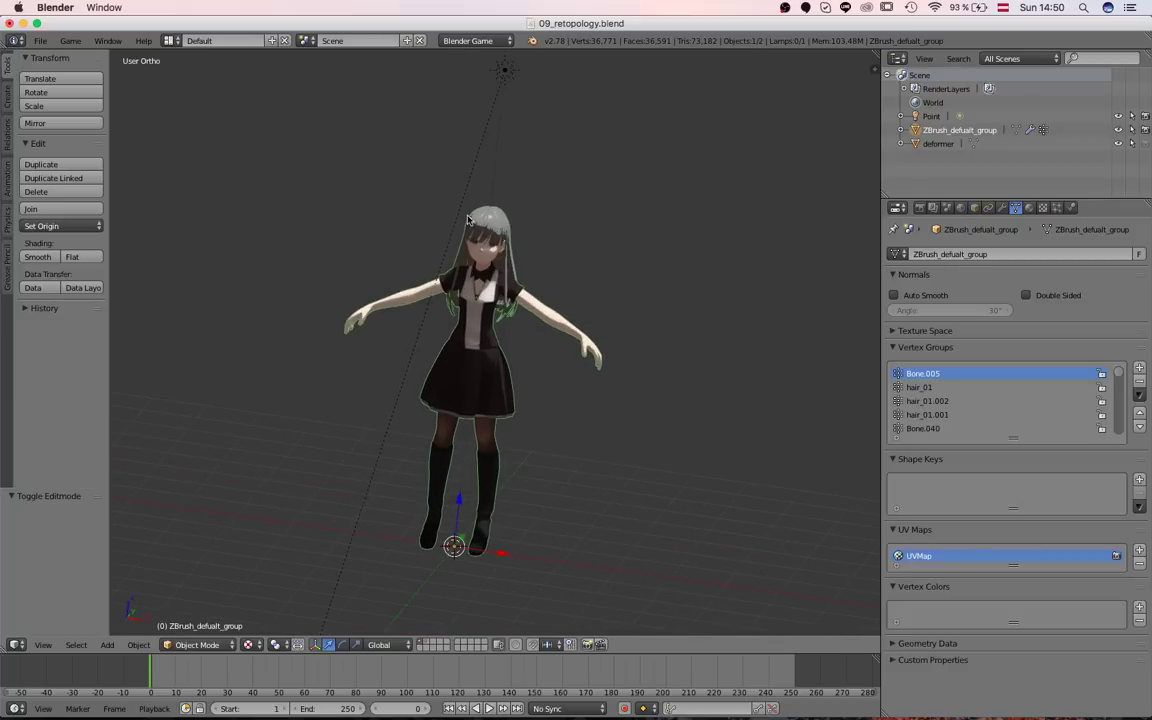
scroll(467, 219, "down", 1)
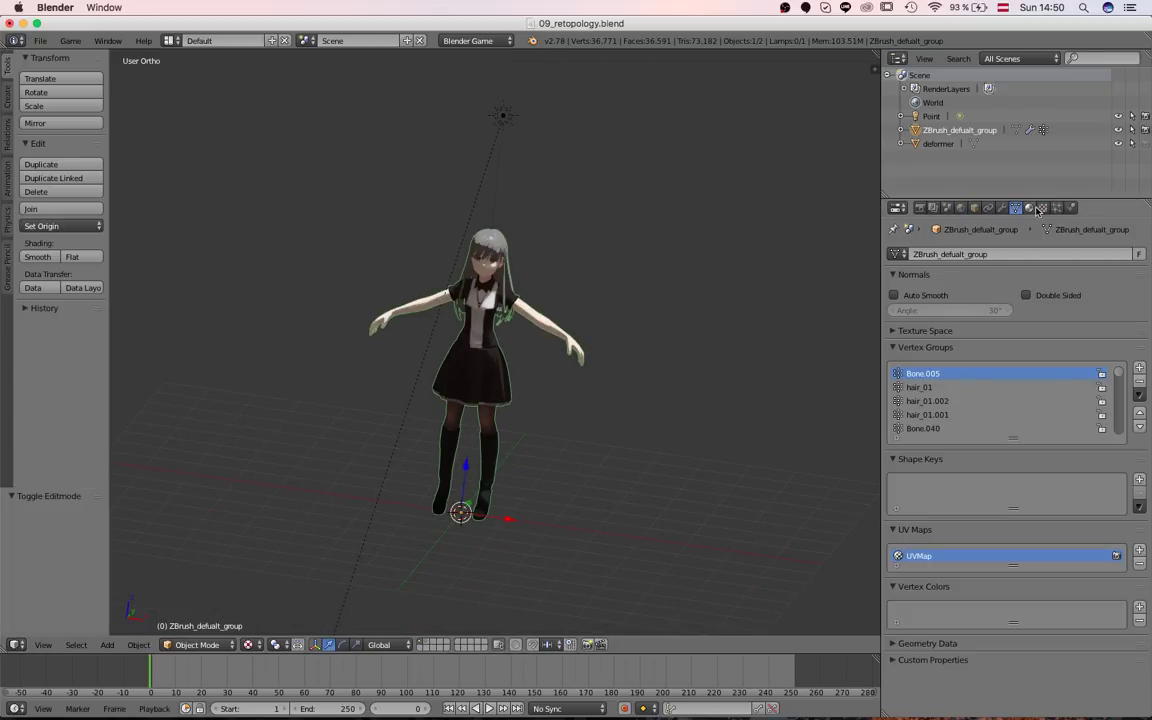
left_click(976, 208)
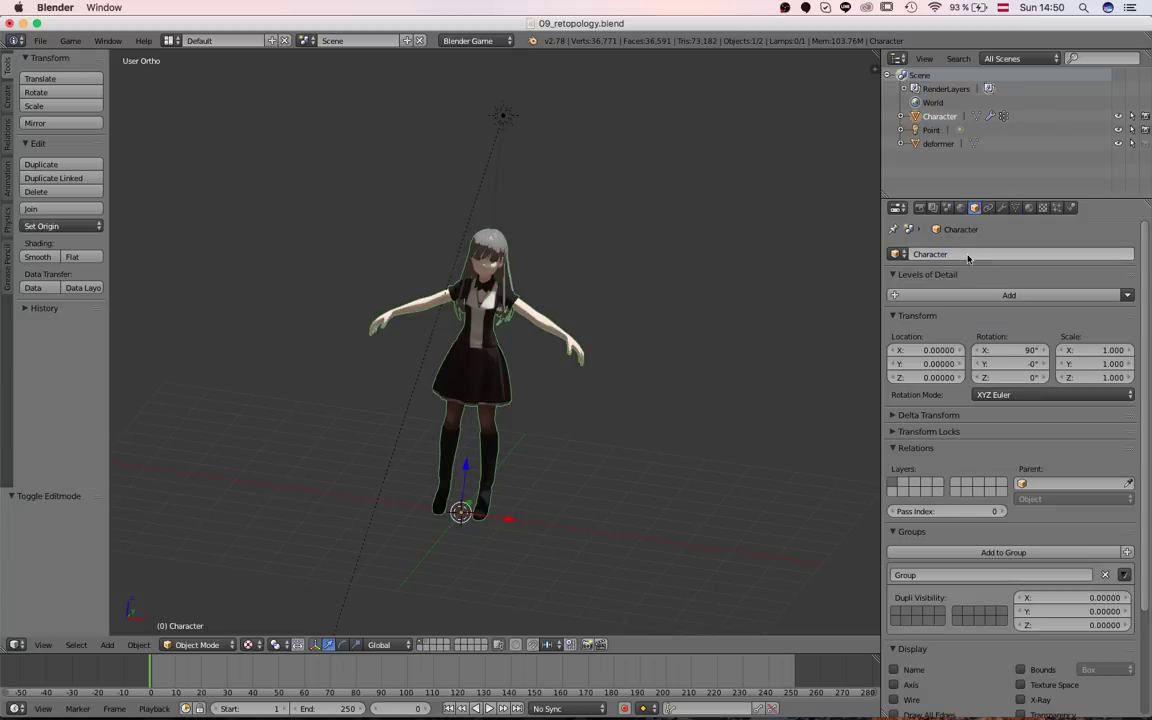
Remove the Character object from the group named Group
key("KP_1")
scroll(633, 340, "up", 1)
middle_click_drag(514, 222, 476, 289, "shift")
key("a")
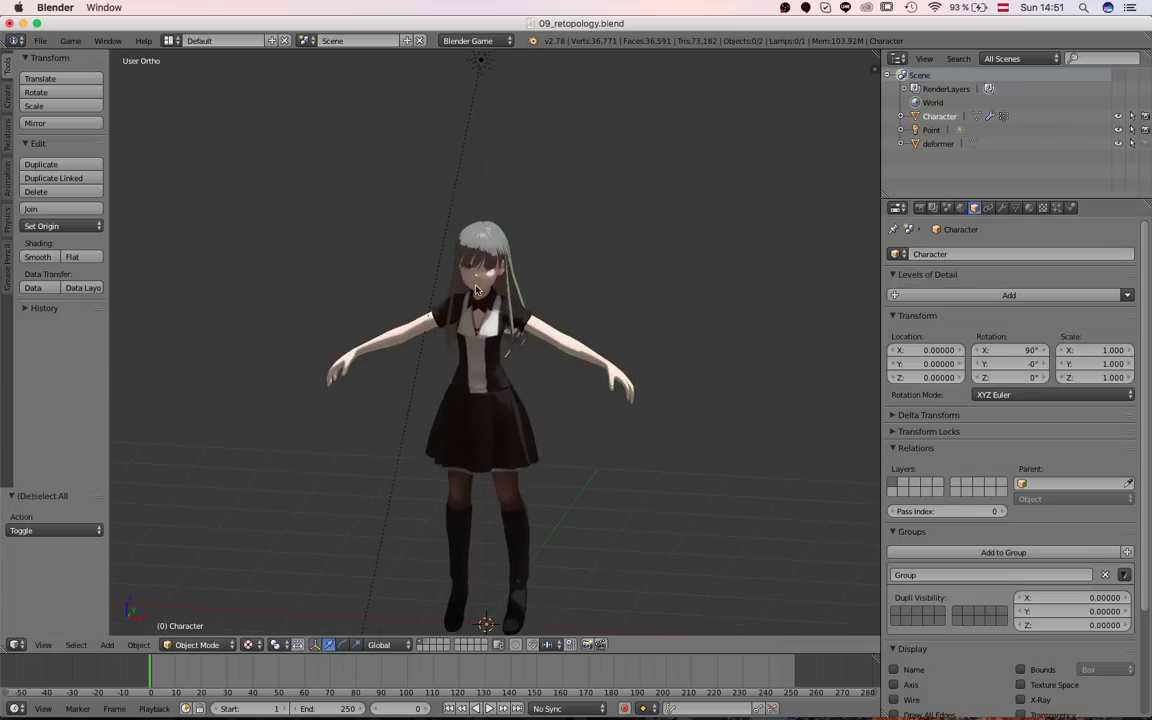
left_click(1104, 576)
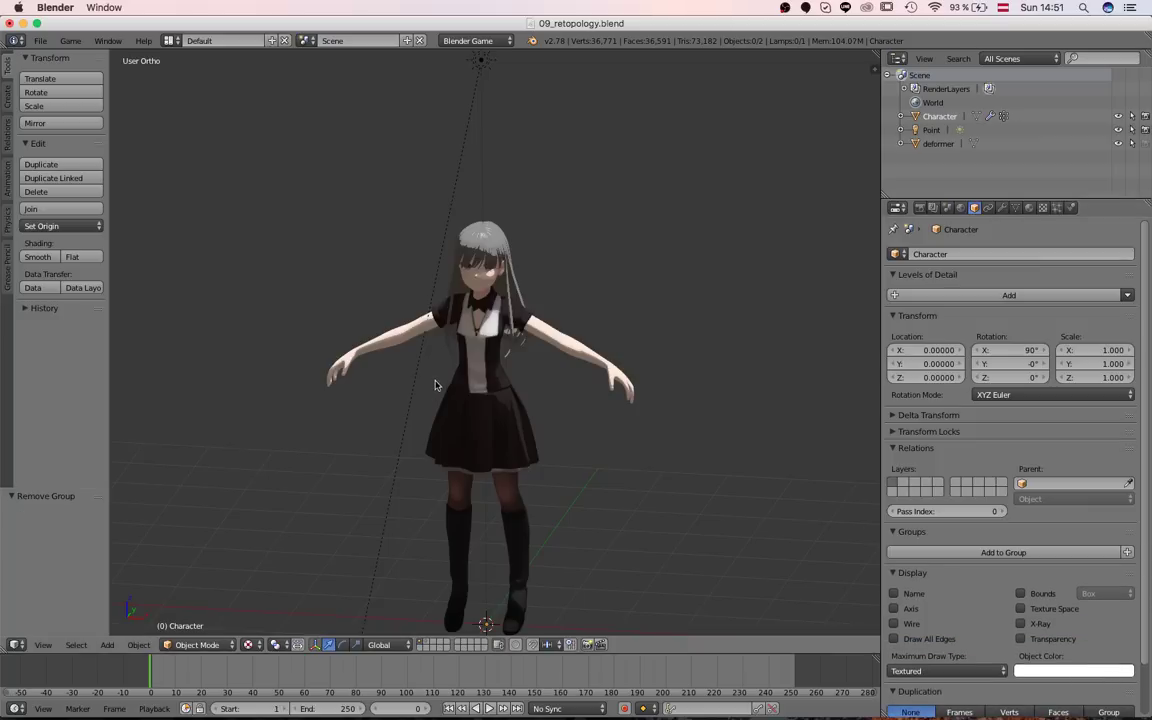
Compare the Character object with its Subsurf modifier's viewport display off and on, leaving the display enabled
right_click(465, 322)
scroll(466, 324, "down", 2)
middle_click_drag(466, 324, 414, 383)
key("a")
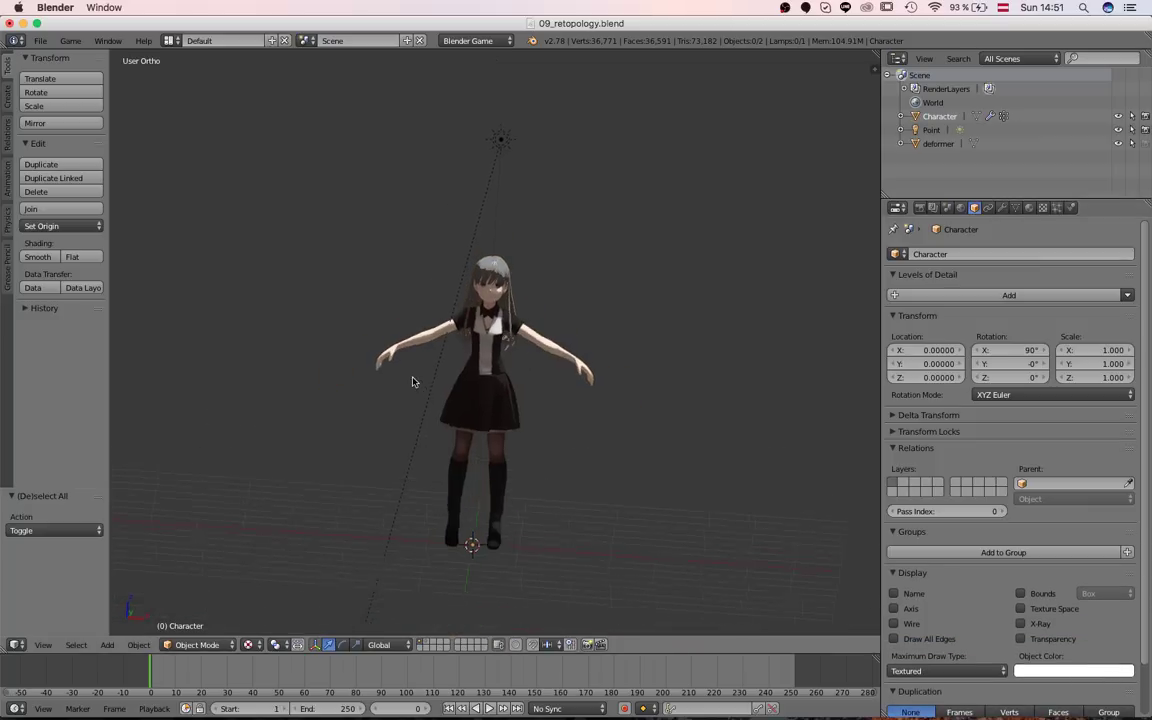
key("KP_1")
scroll(500, 327, "up", 3)
right_click(500, 327)
left_click(1001, 208)
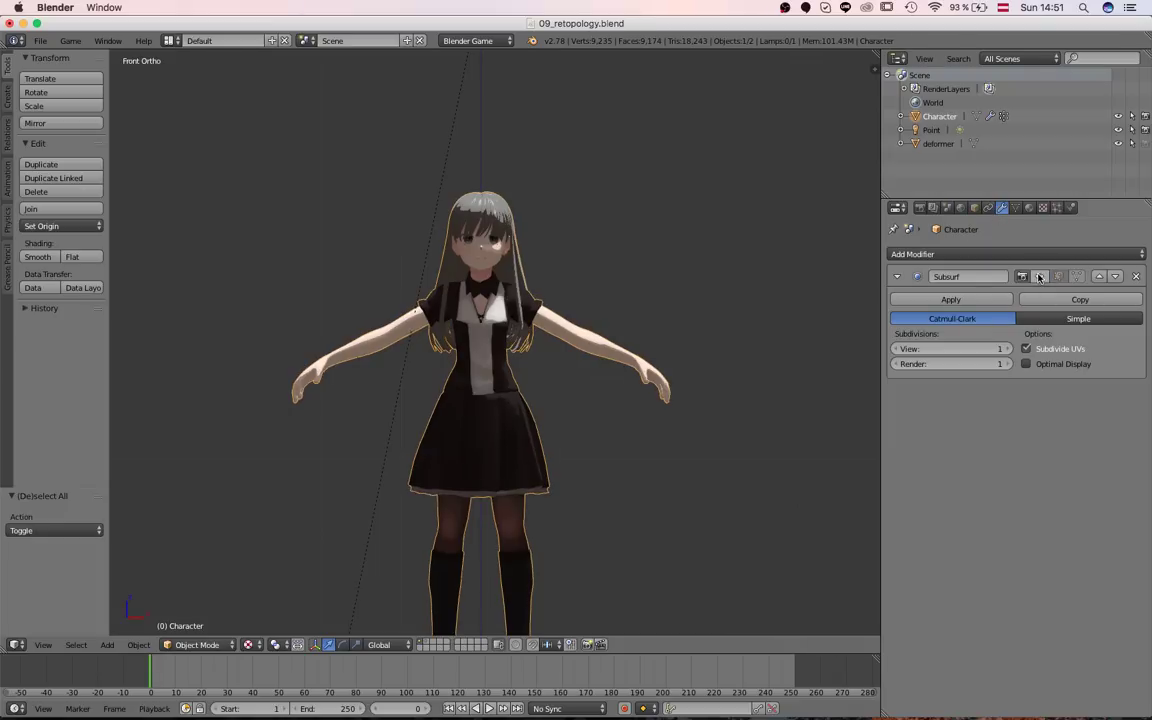
scroll(620, 322, "down", 3)
middle_click_drag(584, 358, 456, 385)
key("a")
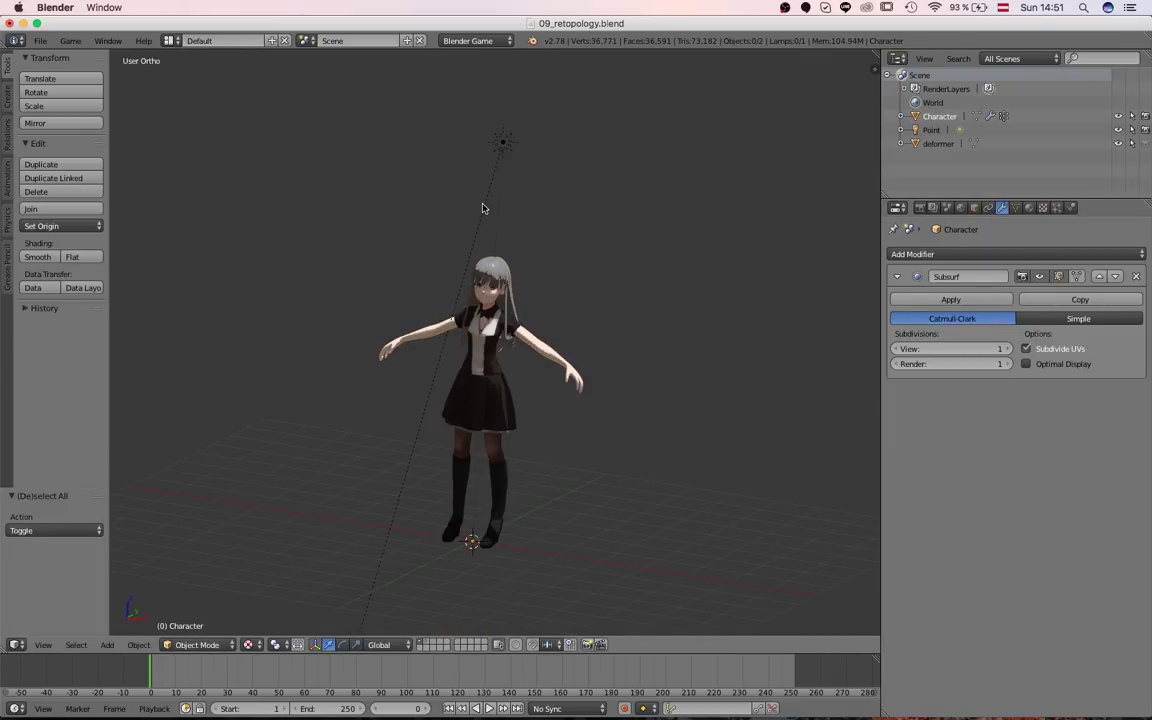
Delete the sun lamp above the character's head
right_click(482, 208)
left_click(463, 207)
scroll(505, 367, "up", 4)
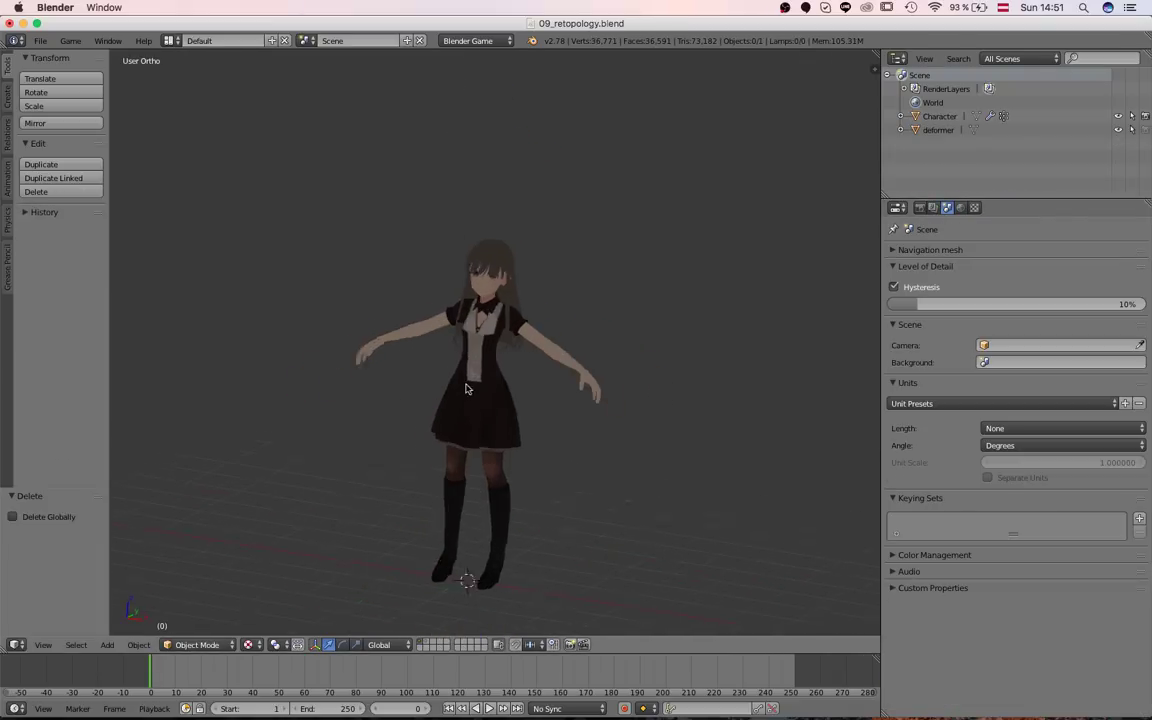
key("KP_1")
middle_click_drag(512, 411, 520, 368, "shift")
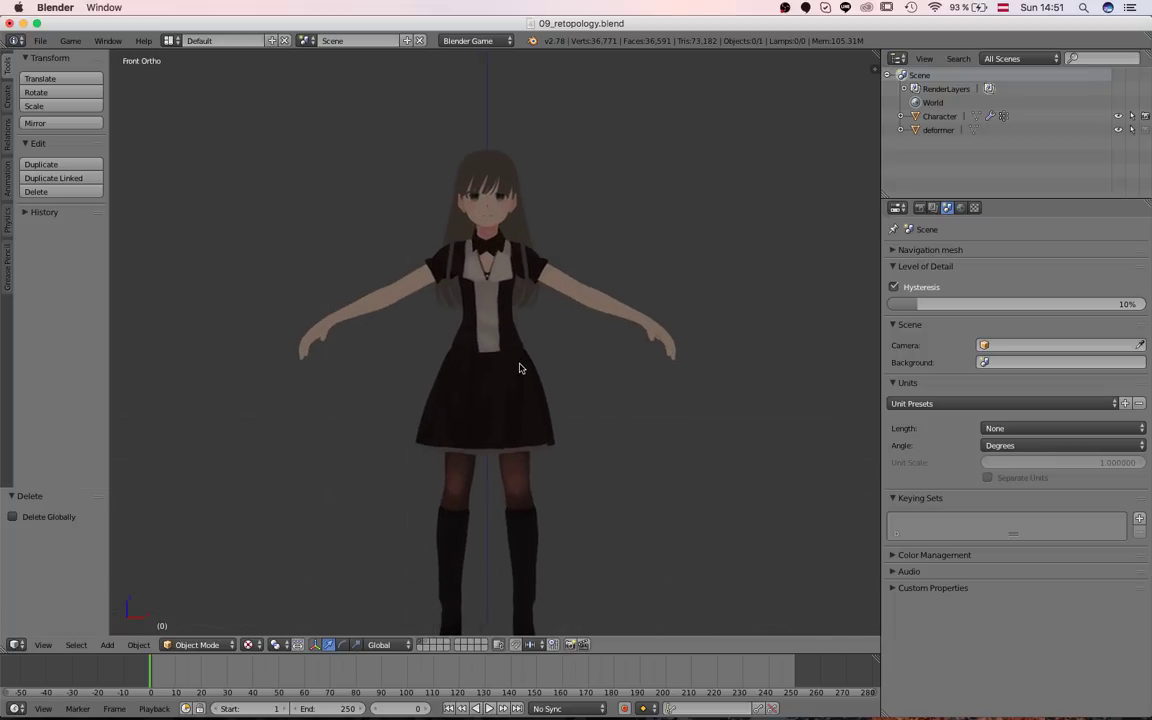
Select the Character object and switch the viewport from textured to solid shading
right_click(500, 342)
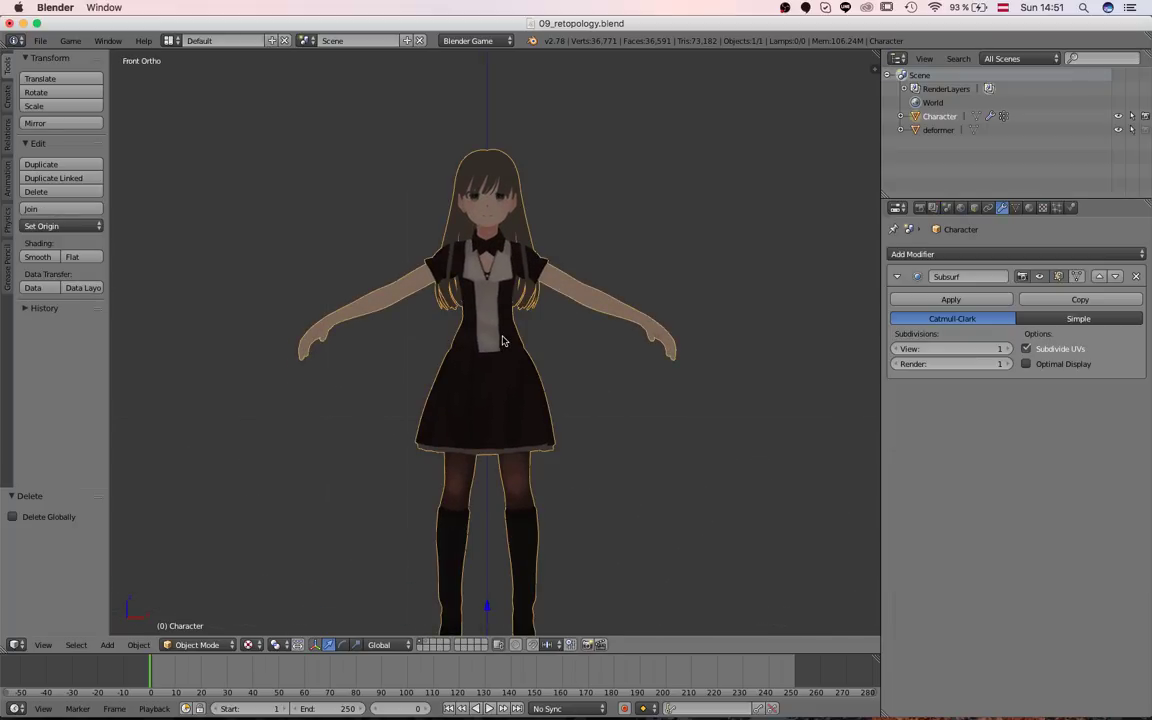
scroll(503, 341, "down", 1)
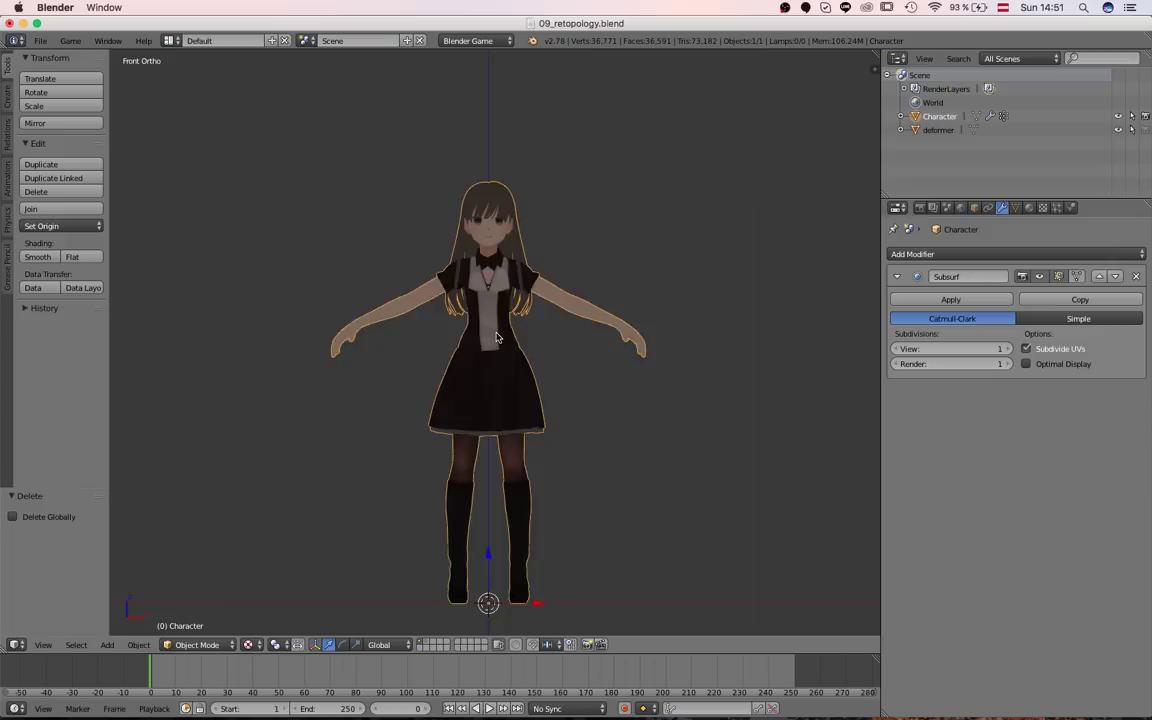
scroll(503, 341, "up", 2)
middle_click_drag(503, 341, 378, 262)
scroll(509, 363, "up", 4)
key("alt+z")
scroll(470, 339, "up", 1)
scroll(489, 391, "down", 2)
scroll(378, 262, "up", 1)
middle_click_drag(382, 405, 562, 438)
scroll(543, 380, "down", 3)
scroll(450, 391, "up", 1)
scroll(562, 399, "down", 1)
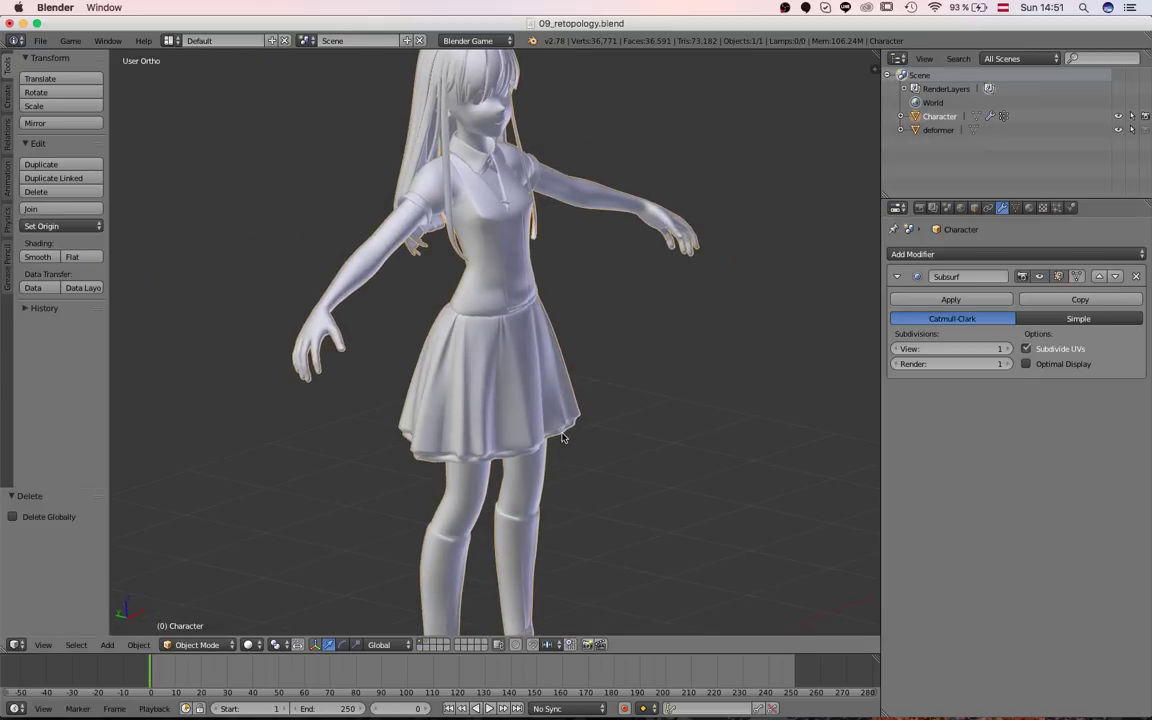
Select the linked geometry of the skirt and the shirt in Edit Mode to check the separate parts, and clear the selection
key("Tab")
key("a")
key("l")
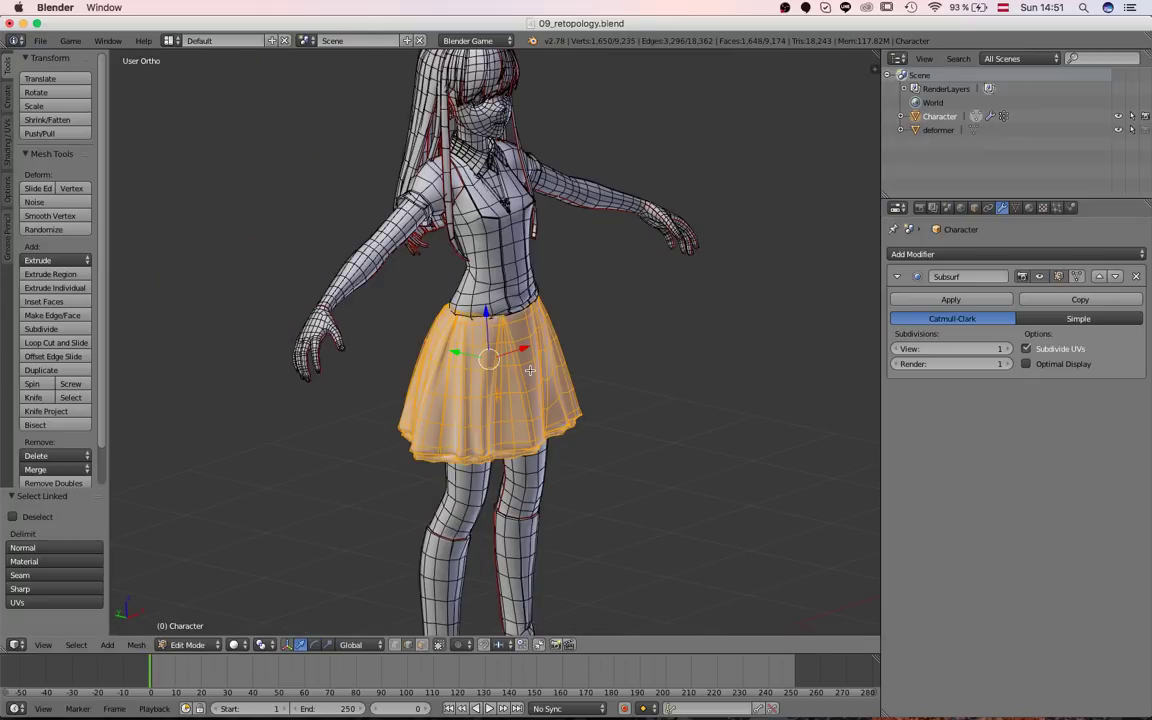
key("l")
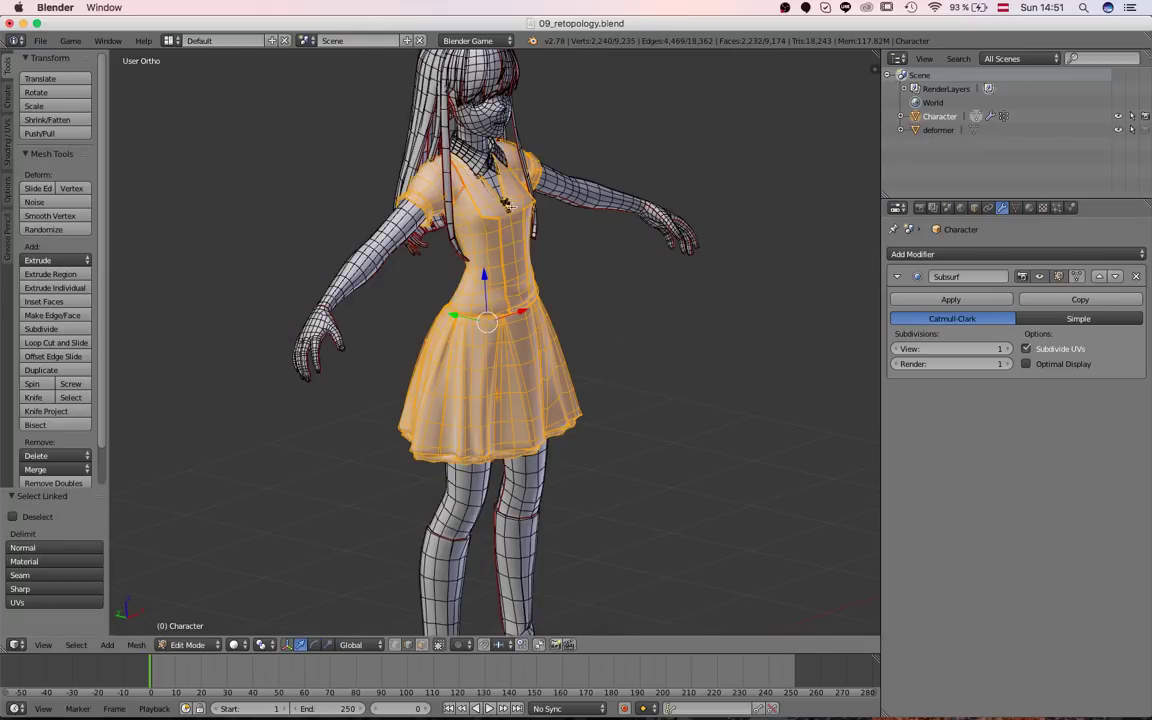
middle_click_drag(511, 206, 511, 306, "shift")
middle_click_drag(511, 306, 459, 318)
key("a")
Examine the wireframe of the character's torso, collar and necklace up close, and return to Object Mode
scroll(602, 352, "up", 1)
middle_click_drag(602, 352, 386, 386)
scroll(462, 260, "up", 2)
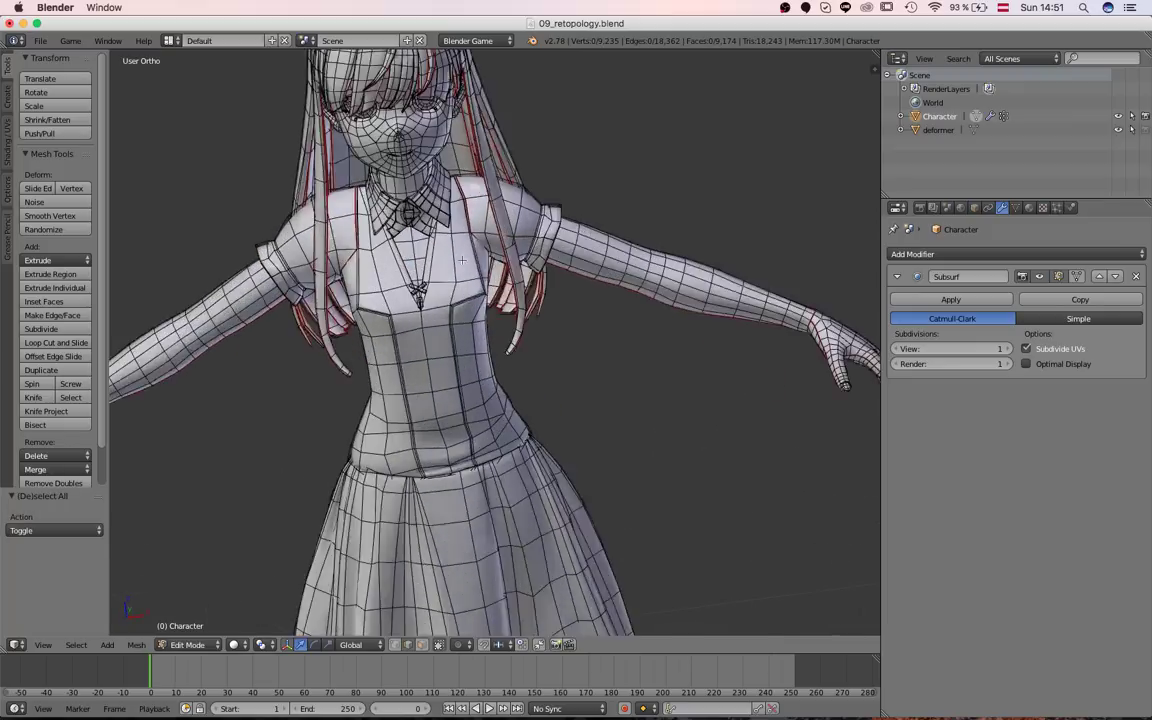
scroll(462, 260, "up", 5)
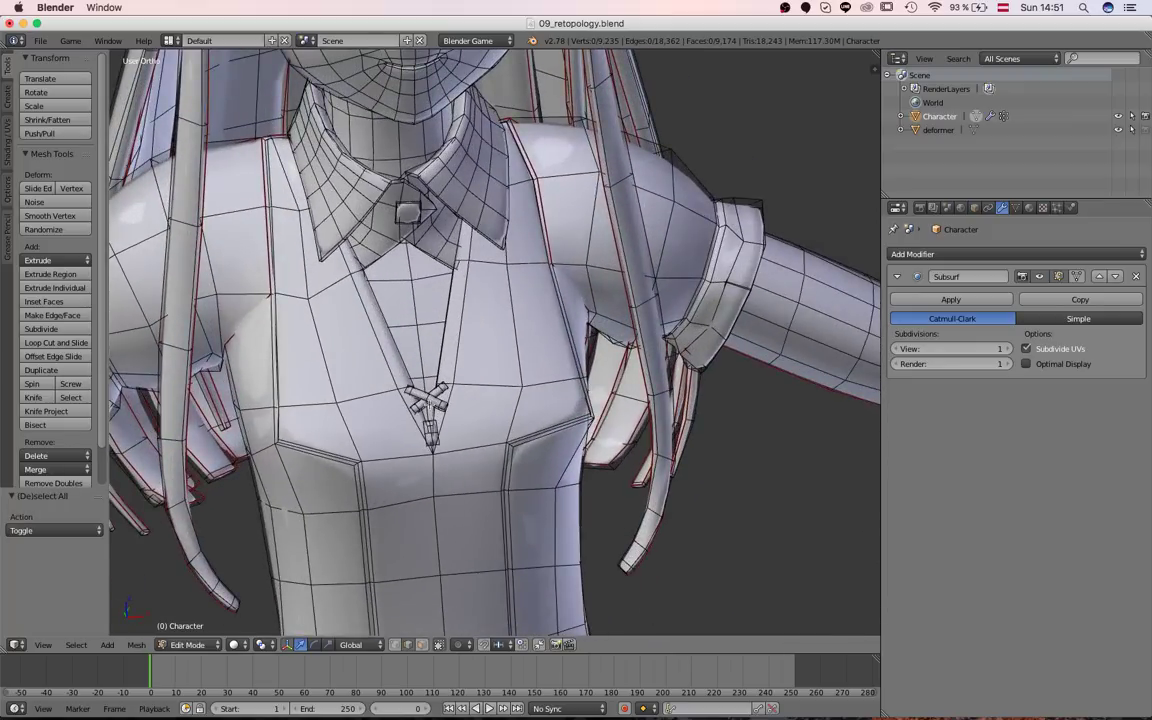
scroll(403, 209, "down", 8)
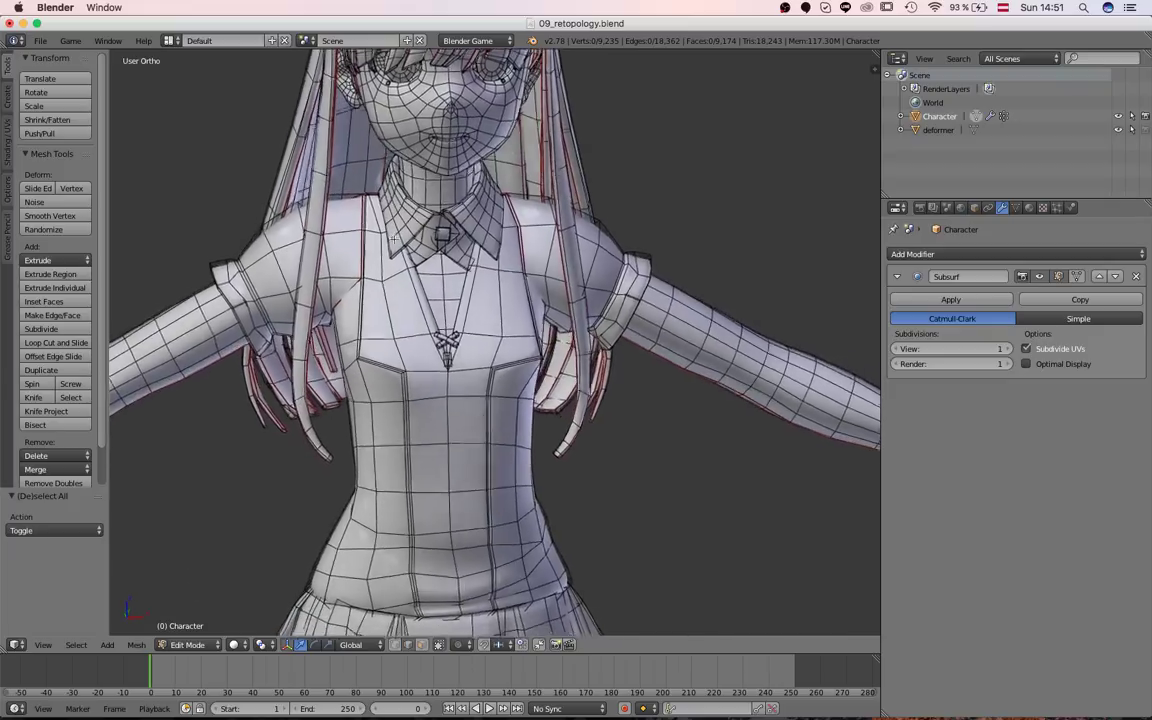
scroll(418, 303, "up", 1)
scroll(414, 304, "down", 3)
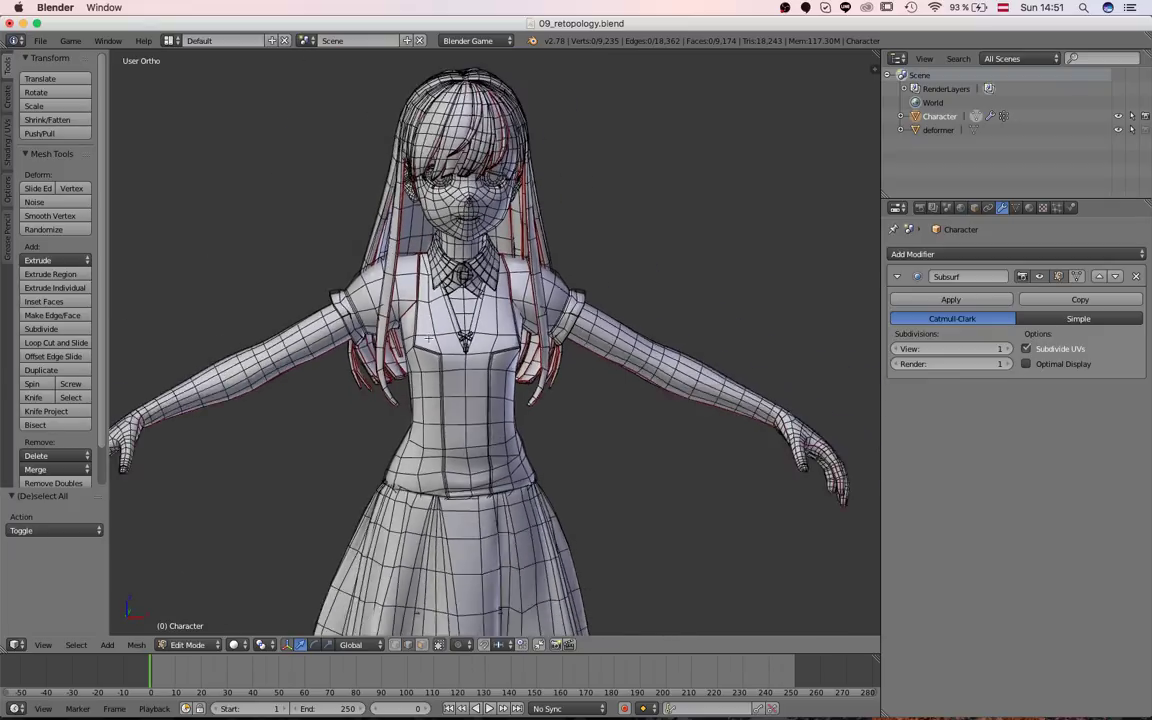
scroll(461, 333, "down", 1)
middle_click_drag(461, 334, 541, 388, "shift")
key("Tab")
scroll(535, 400, "up", 1)
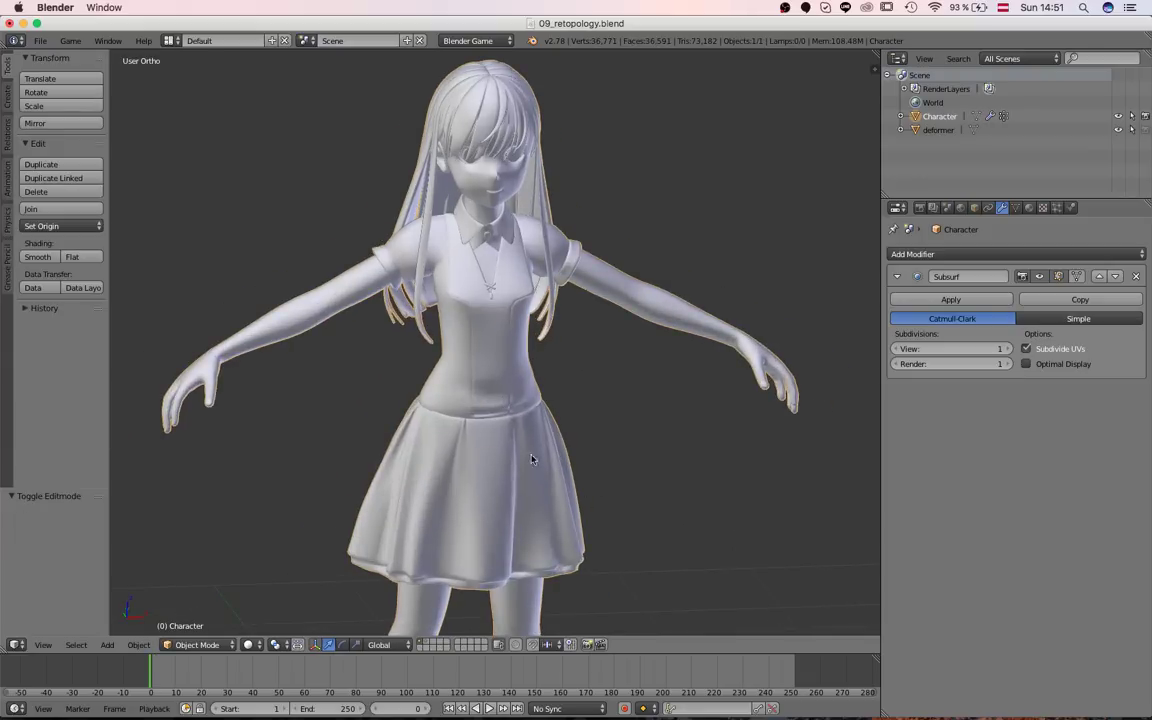
Examine the solid-shaded character from the side, at an angle and from the front, including the hair, skirt and legs
middle_click_drag(516, 450, 428, 442)
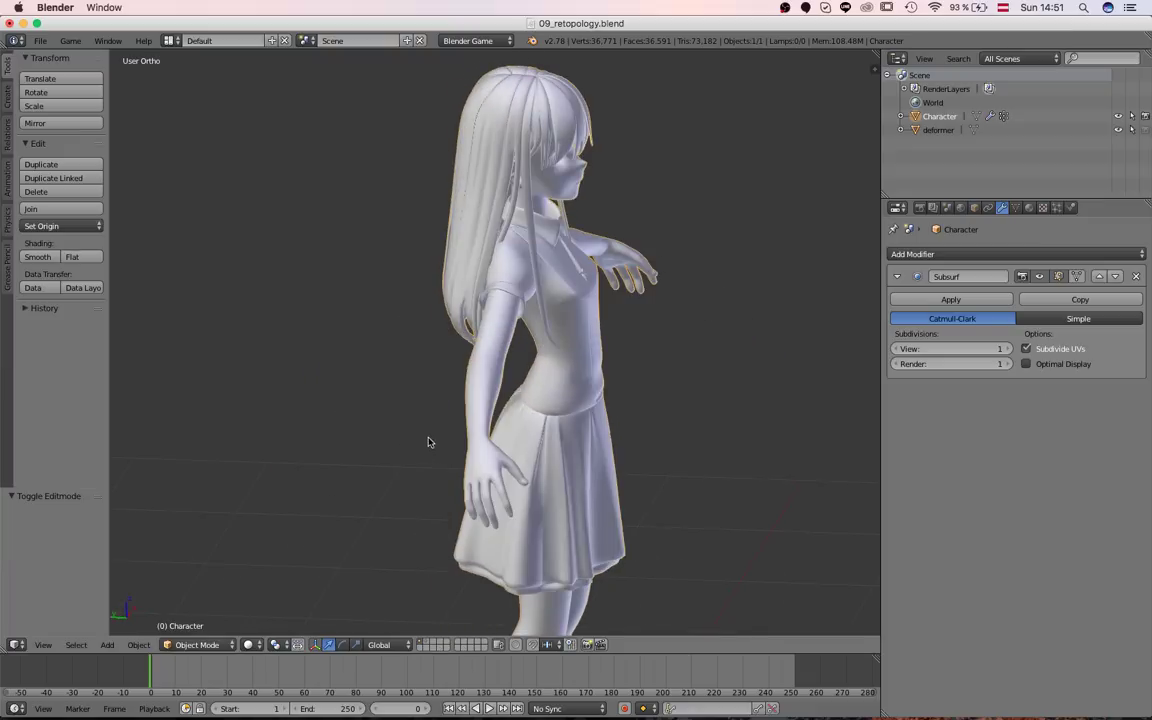
scroll(583, 374, "down", 1)
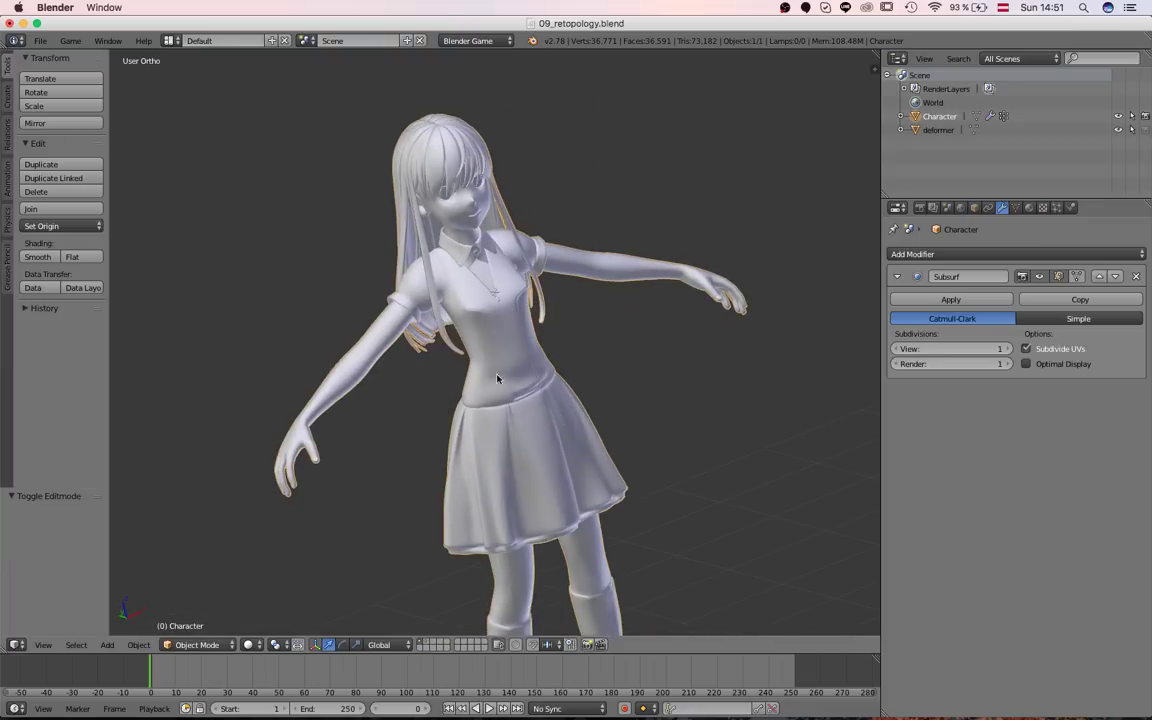
key("KP_1")
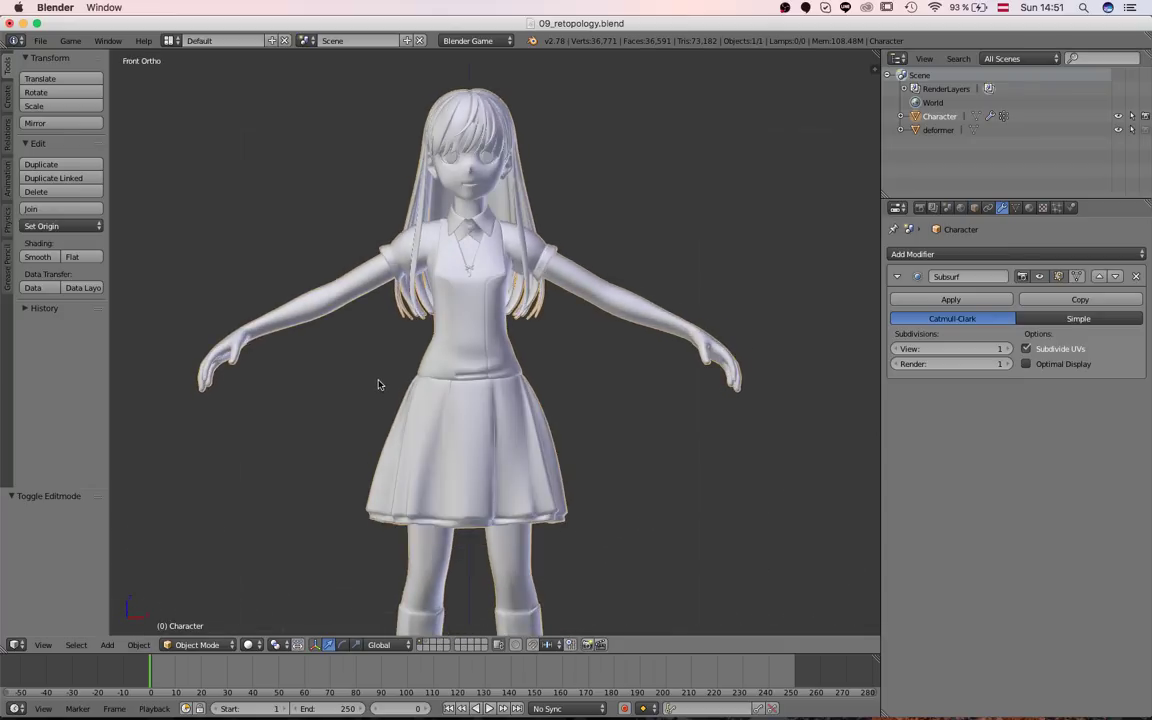
middle_click_drag(458, 437, 456, 411, "shift")
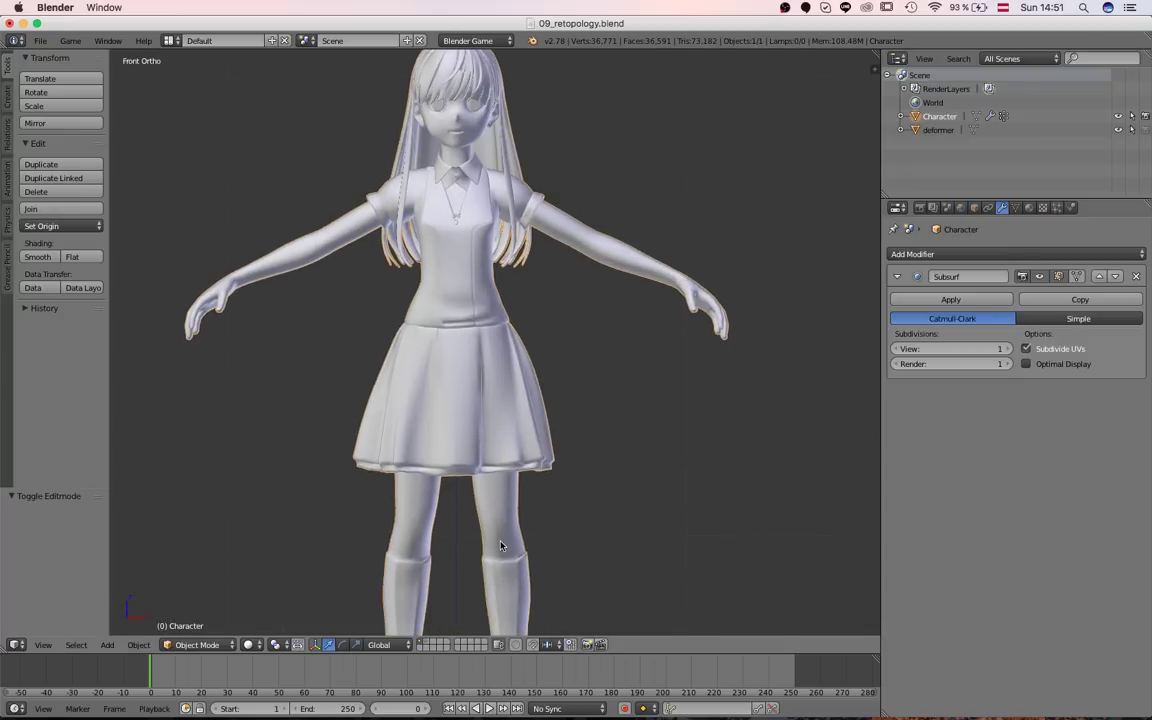
middle_click_drag(502, 544, 435, 465)
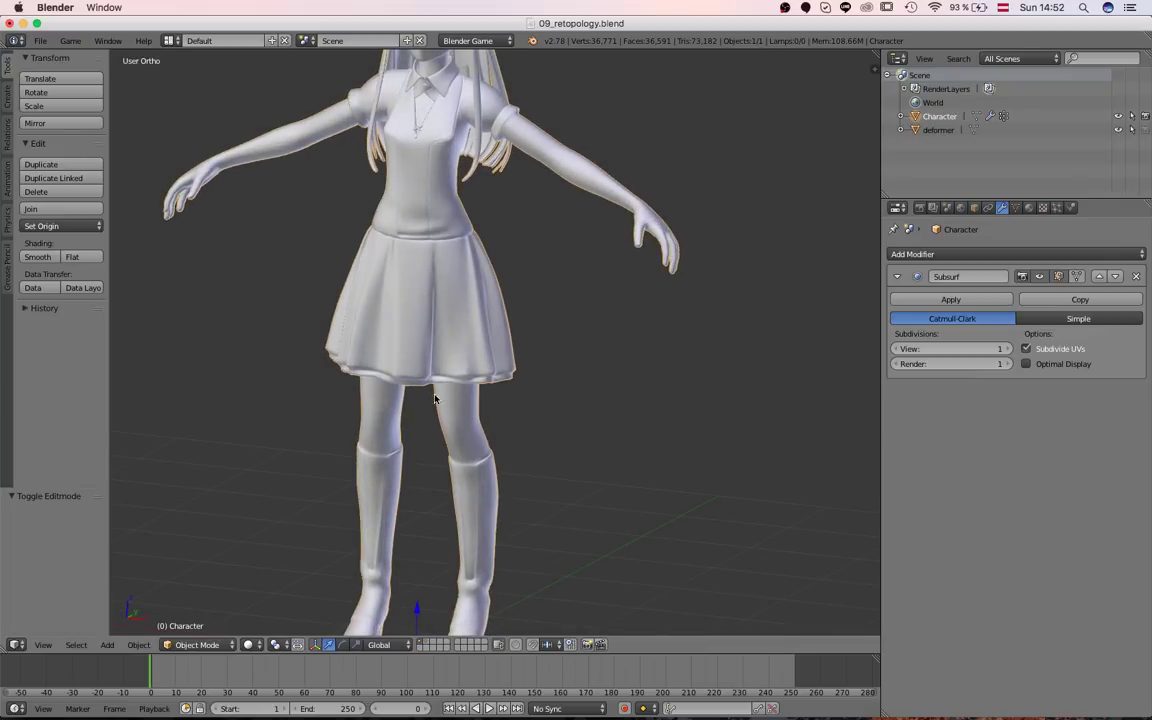
scroll(452, 375, "down", 2)
scroll(452, 375, "up", 5)
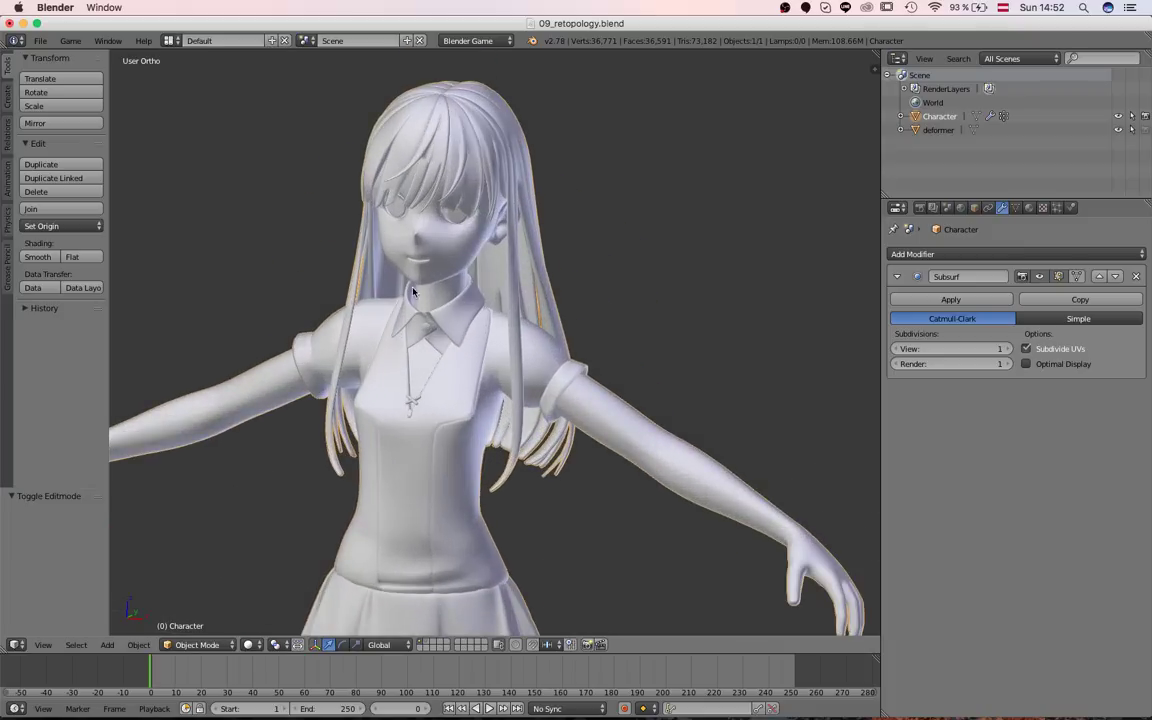
scroll(415, 195, "down", 5)
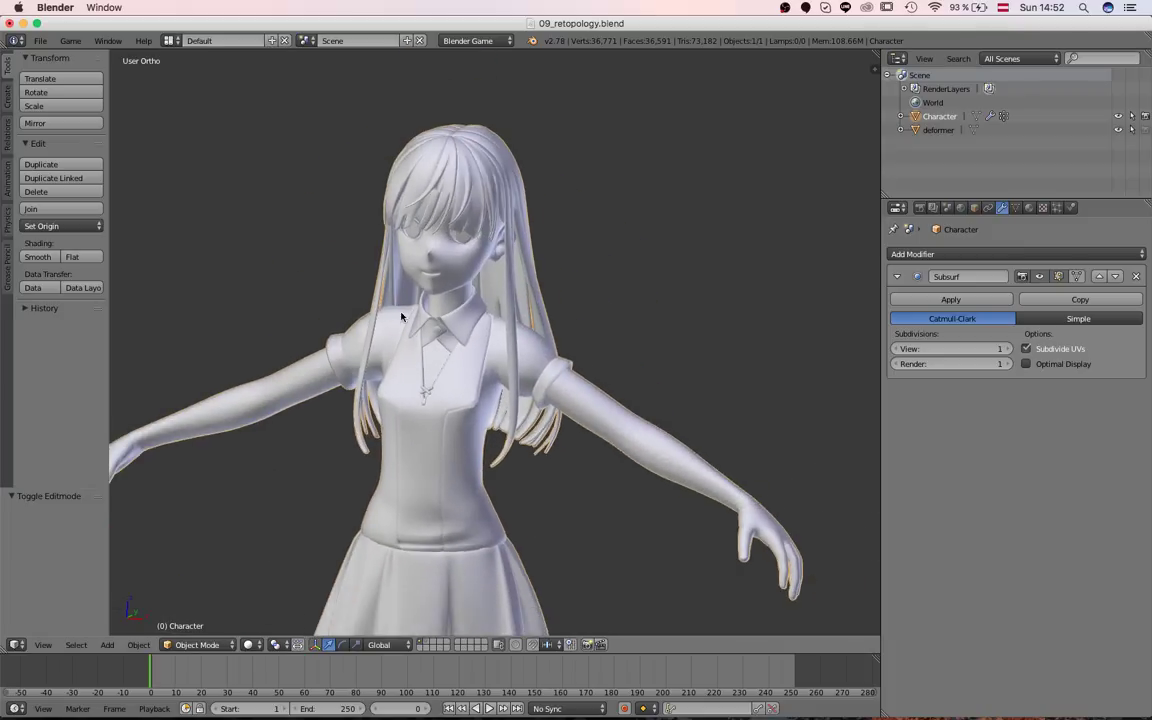
key("KP_1")
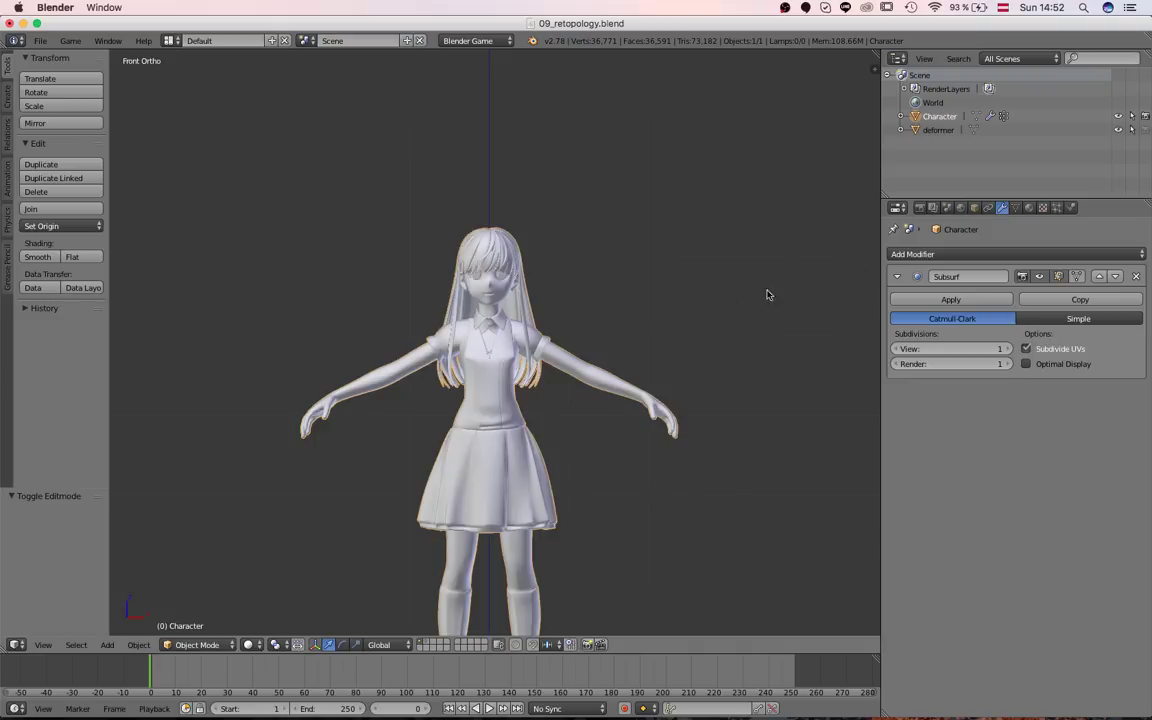
scroll(689, 311, "up", 4)
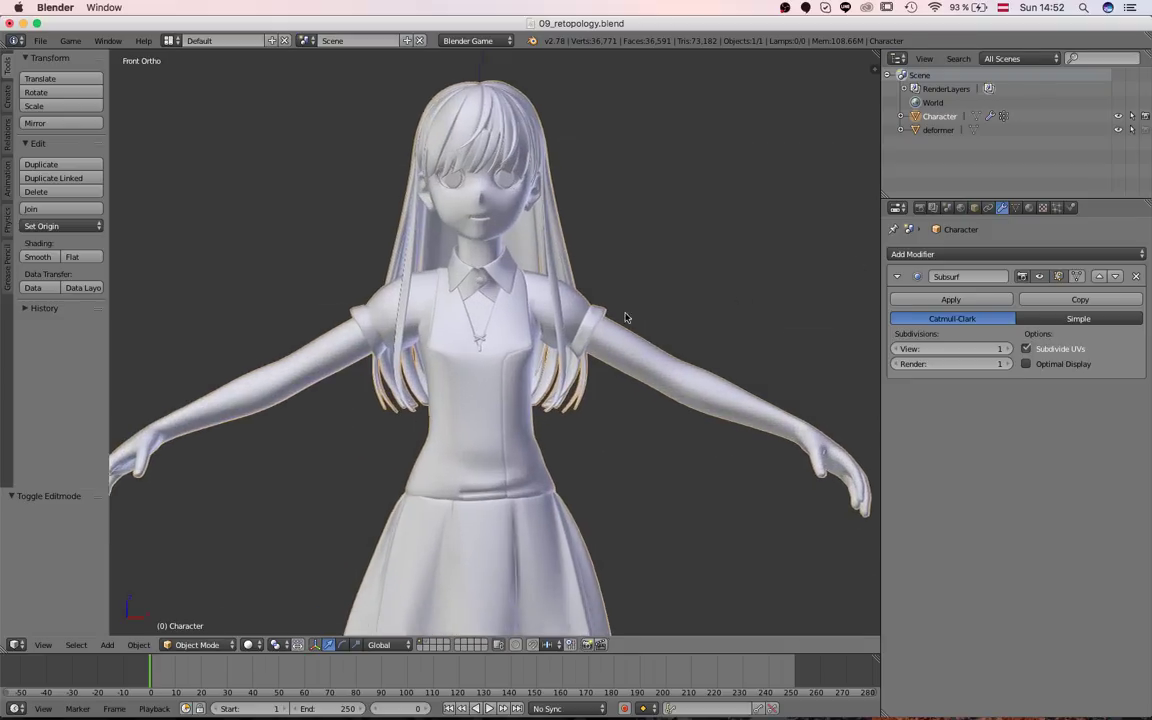
middle_click_drag(625, 317, 614, 232, "shift")
scroll(468, 358, "down", 8)
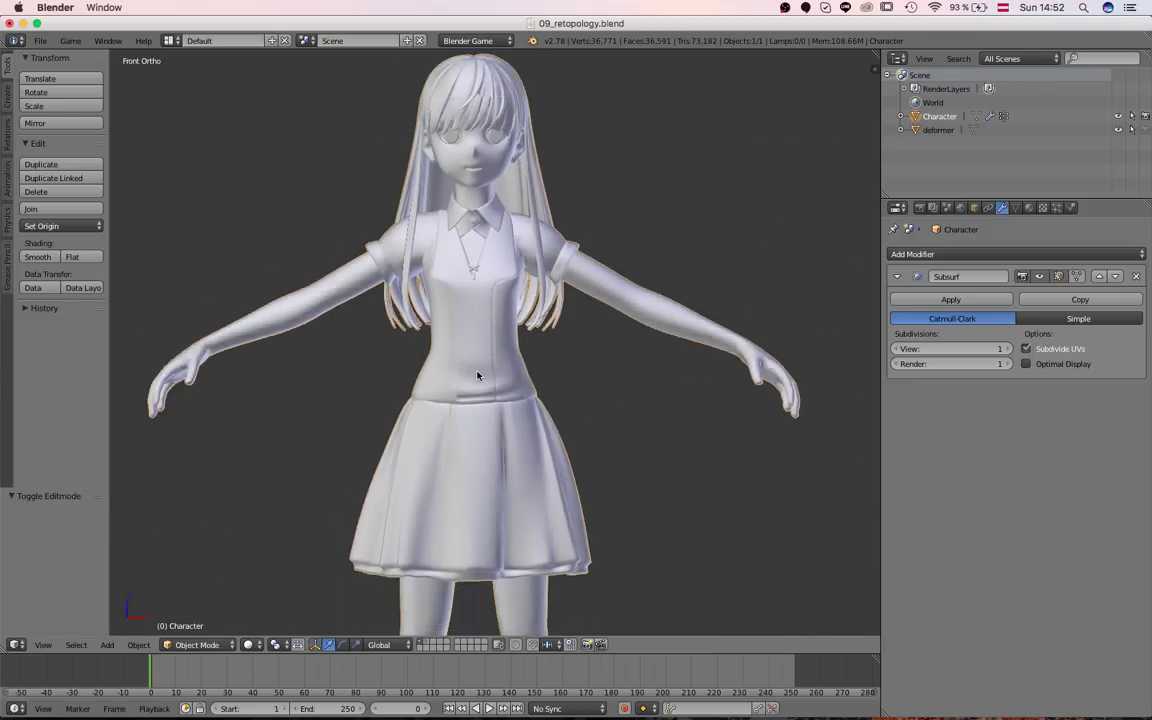
Examine the solid-shaded character at an angle, viewing the full figure as well as the torso, arms and skirt up close
middle_click_drag(518, 408, 588, 468)
middle_click_drag(539, 430, 515, 398, "shift")
scroll(515, 400, "up", 4)
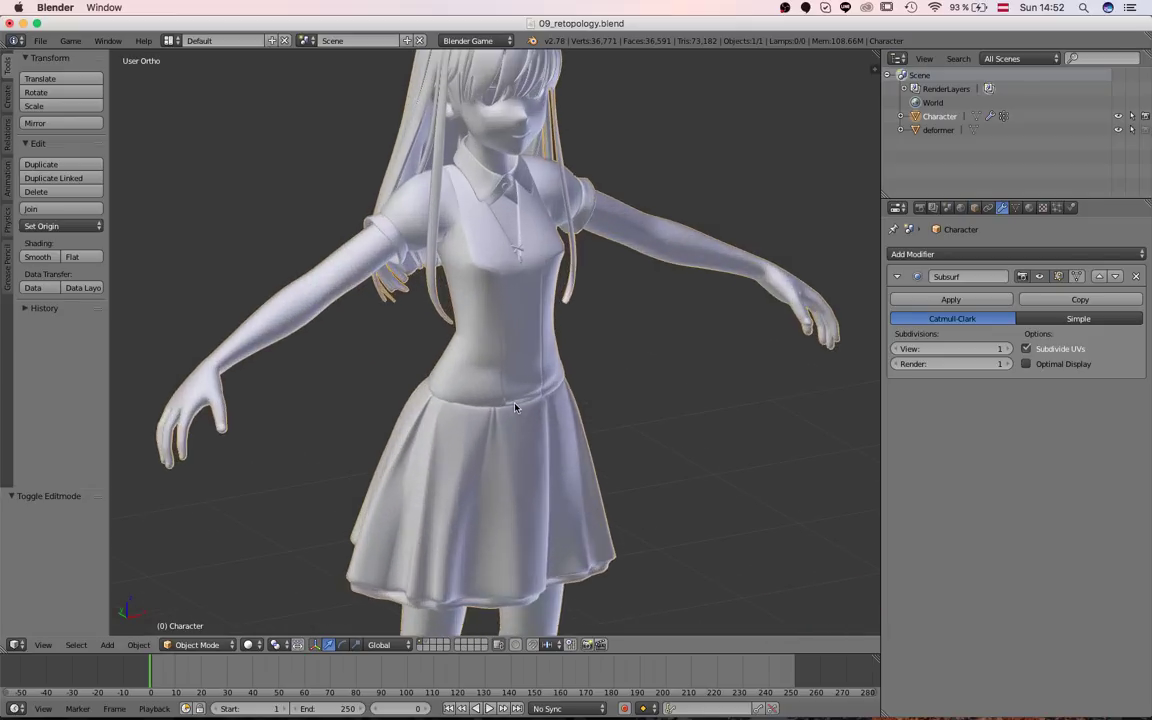
scroll(585, 430, "down", 3)
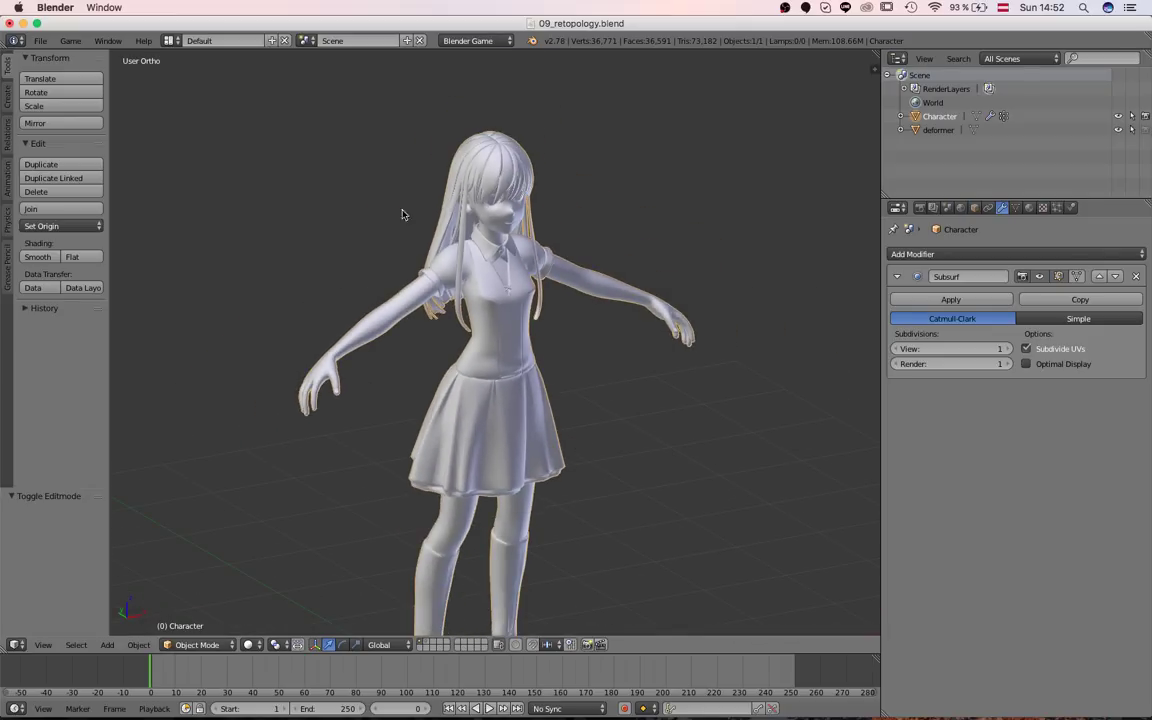
scroll(502, 441, "down", 2)
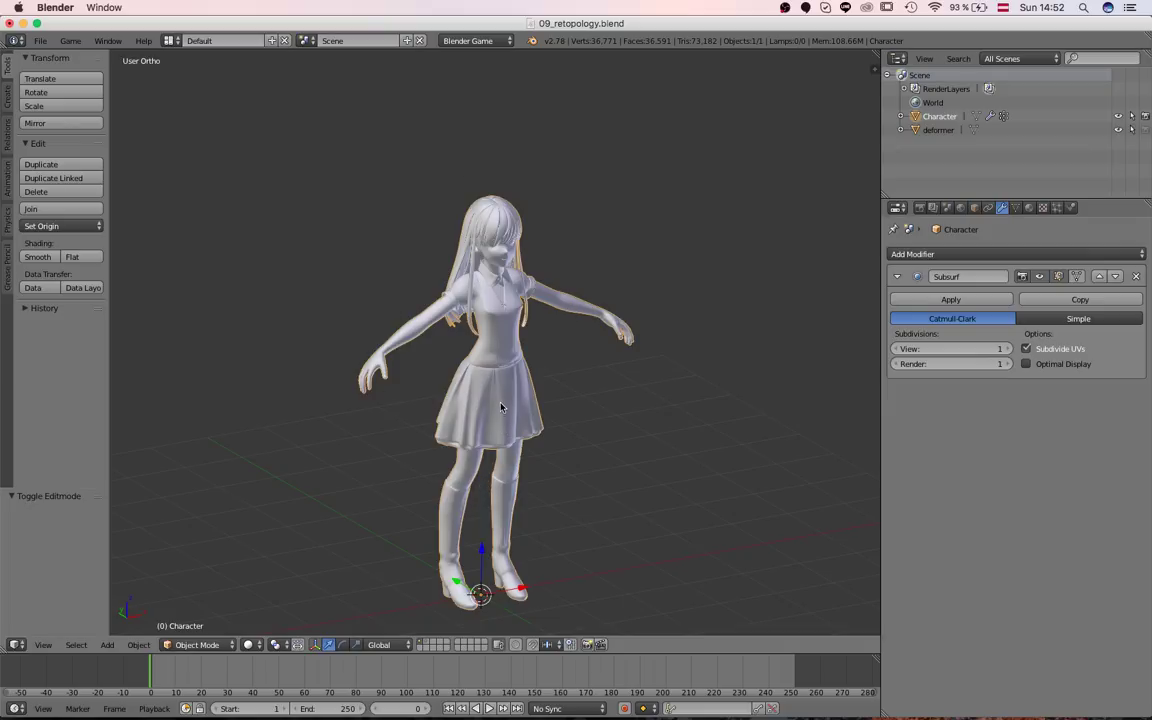
scroll(501, 355, "up", 1)
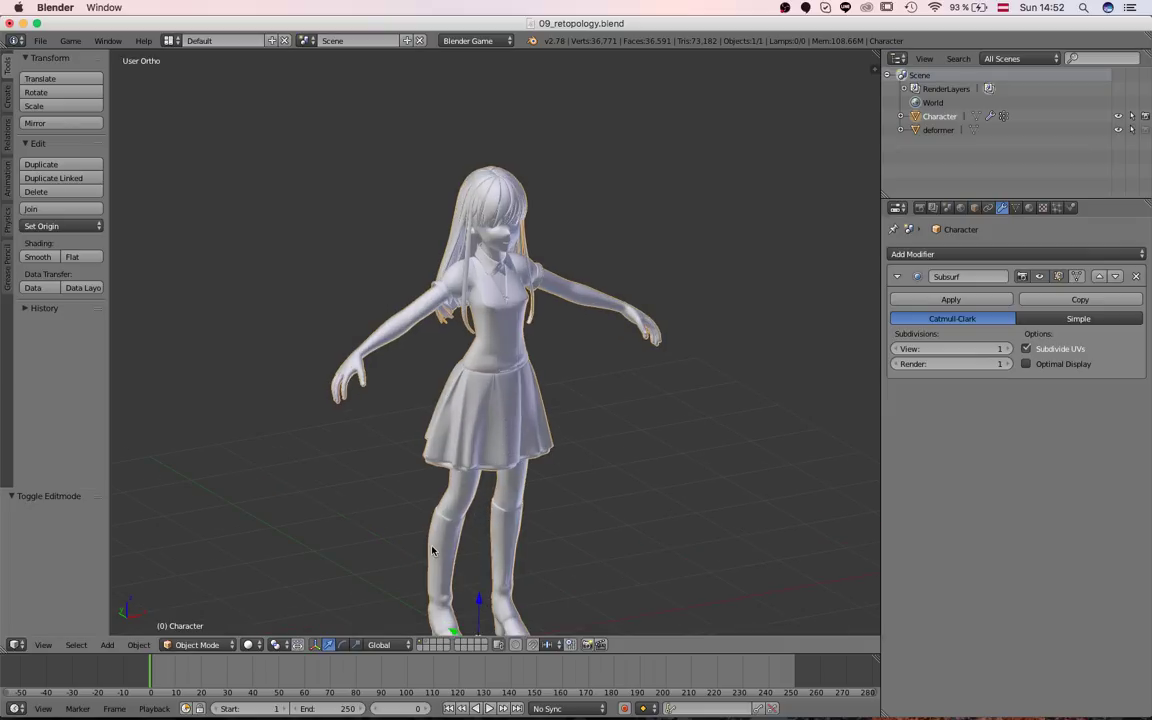
scroll(440, 540, "up", 4)
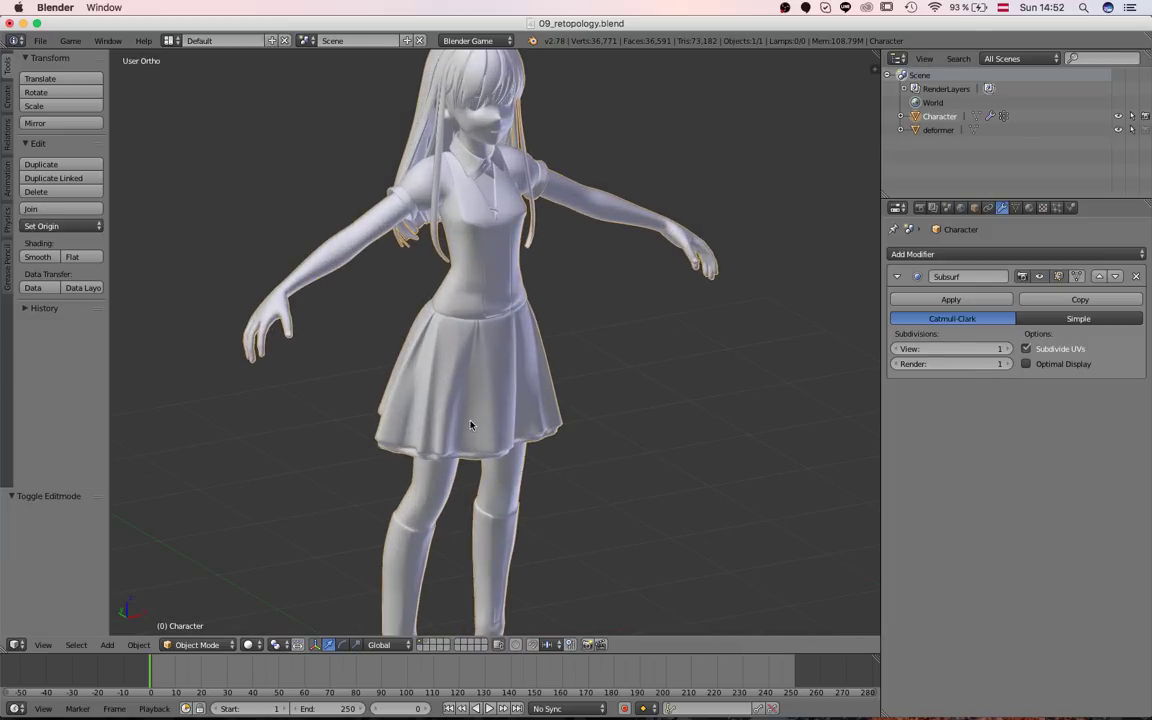
scroll(471, 427, "down", 2)
scroll(471, 429, "up", 2)
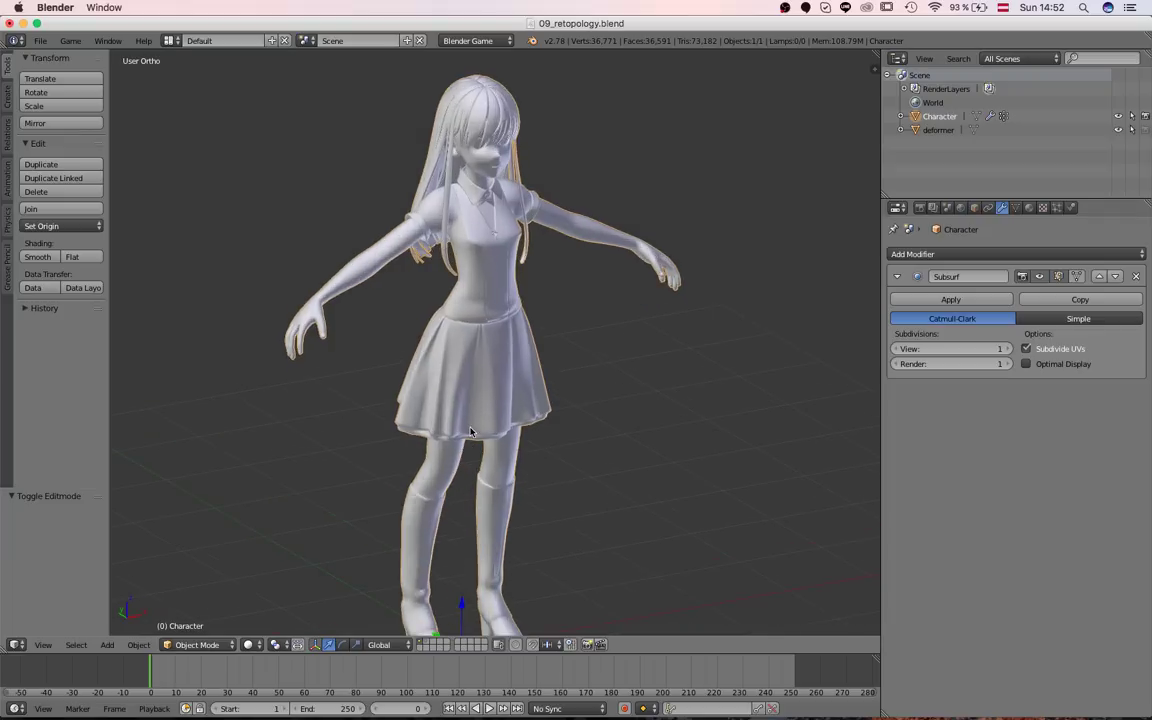
scroll(471, 431, "down", 2)
scroll(470, 429, "up", 4)
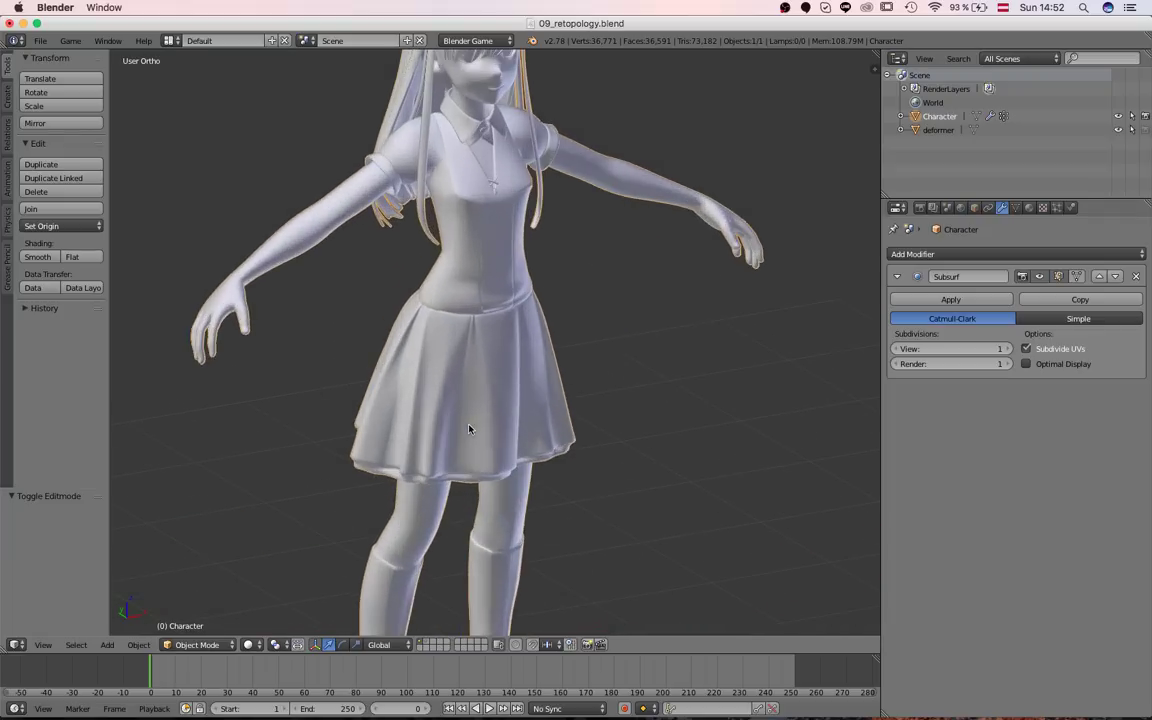
scroll(480, 320, "down", 2)
scroll(423, 229, "up", 1)
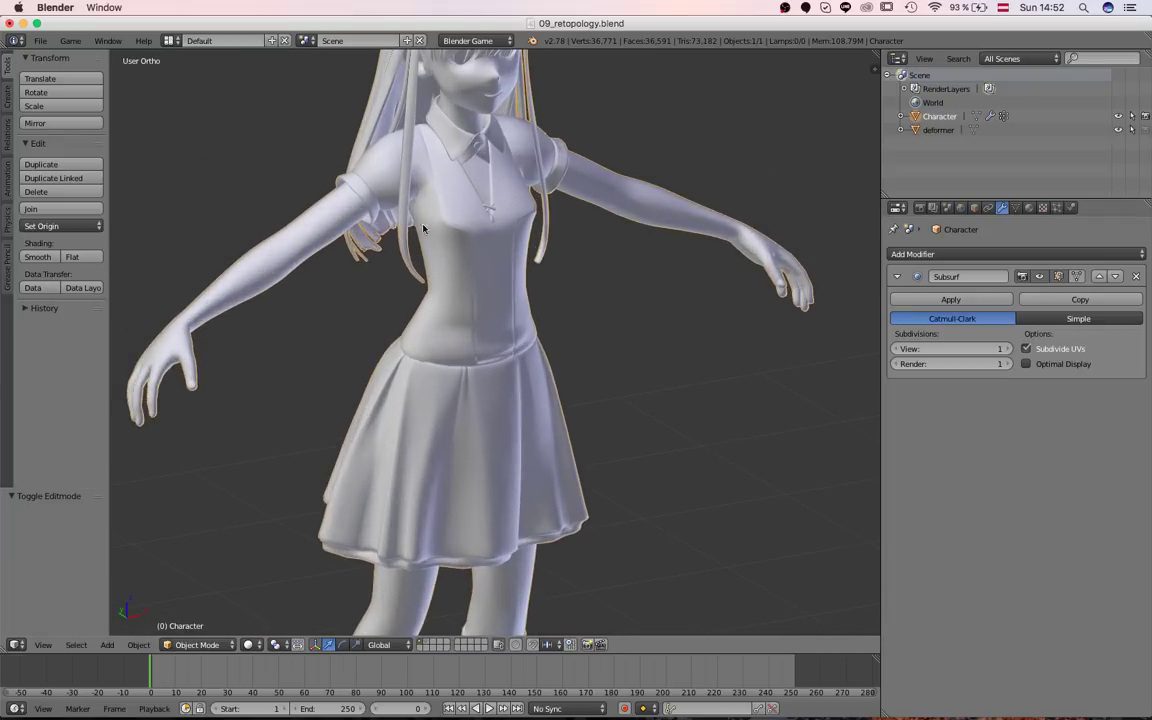
Inspect the character's waist and skirt from the front, and view the whole body again from an angle
key("KP_1")
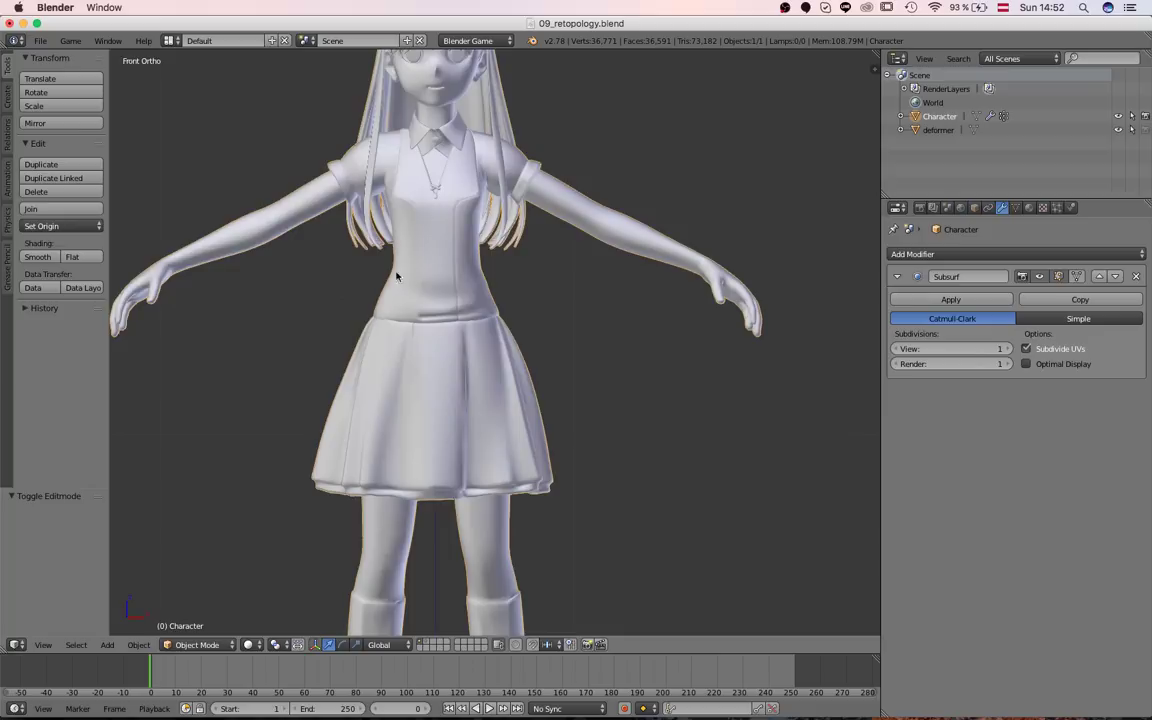
scroll(491, 297, "up", 2)
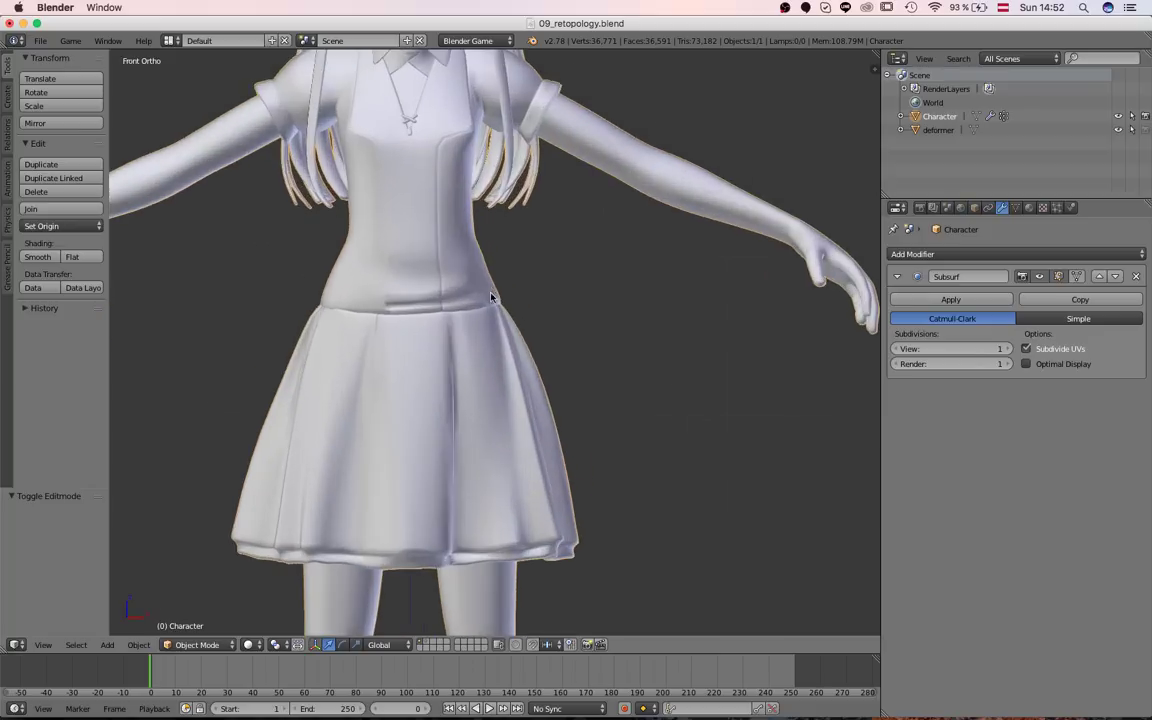
scroll(497, 312, "down", 5)
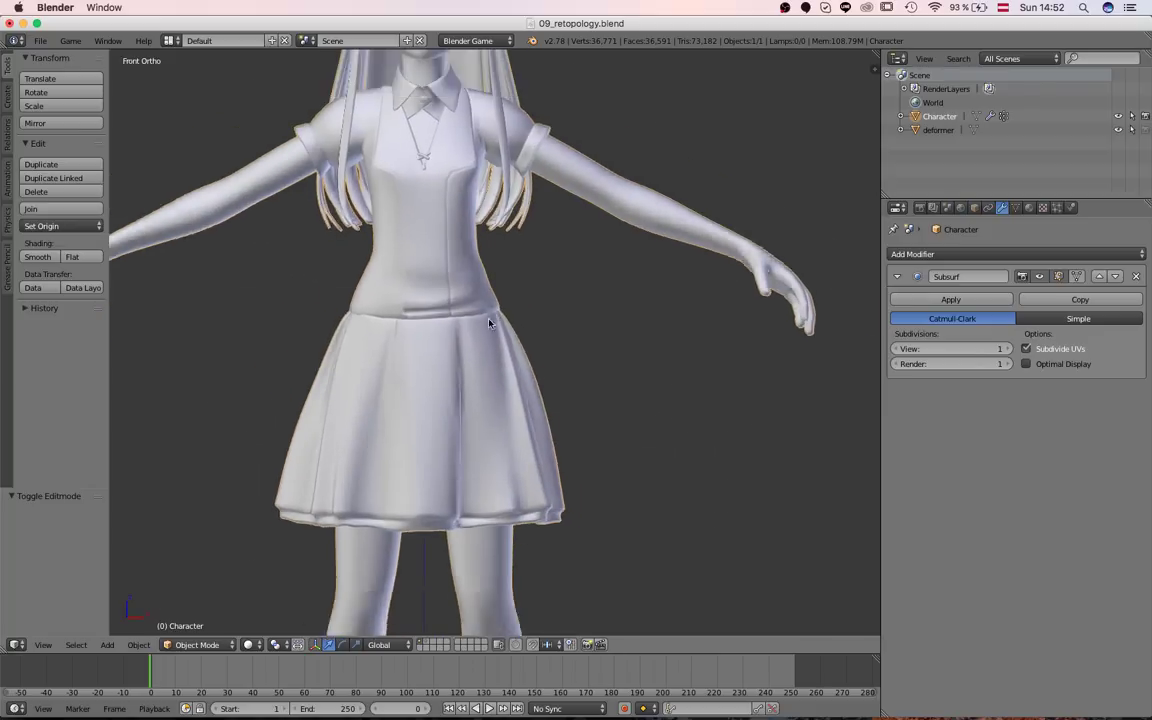
scroll(456, 354, "down", 2)
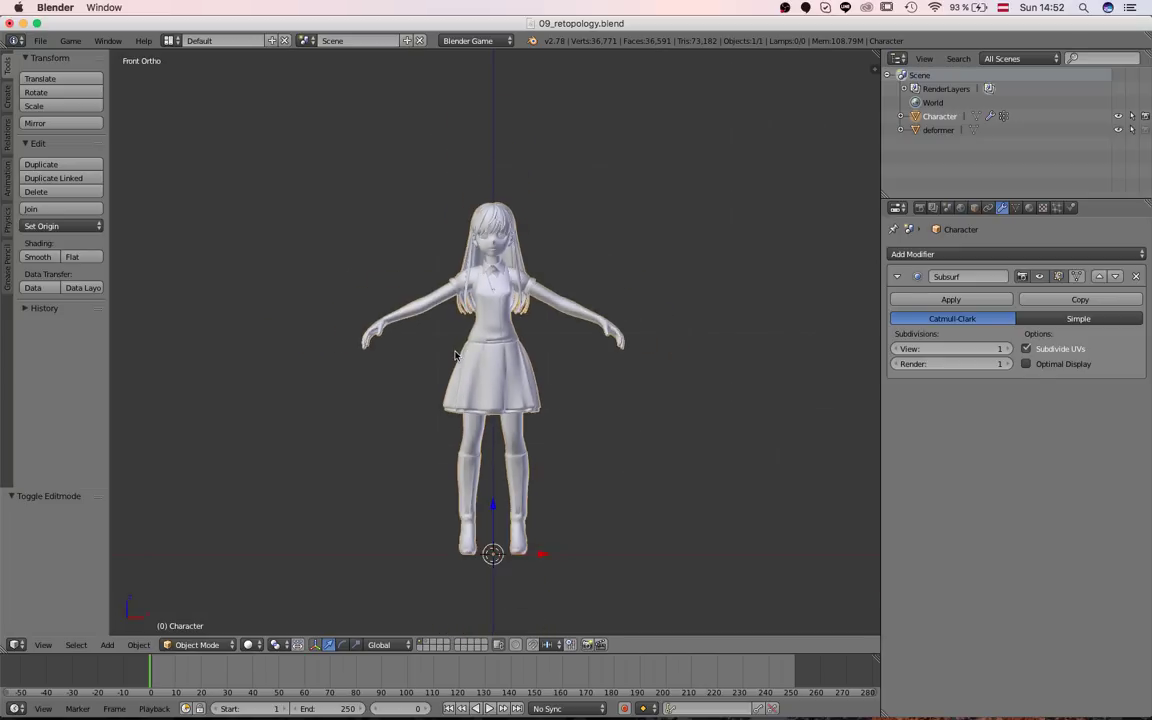
scroll(457, 355, "up", 2)
mouse_move(483, 378)
middle_mouse_down()
mouse_move(417, 324)
mouse_move(571, 411)
mouse_move(500, 385)
middle_mouse_up()
scroll(500, 385, "up", 3)
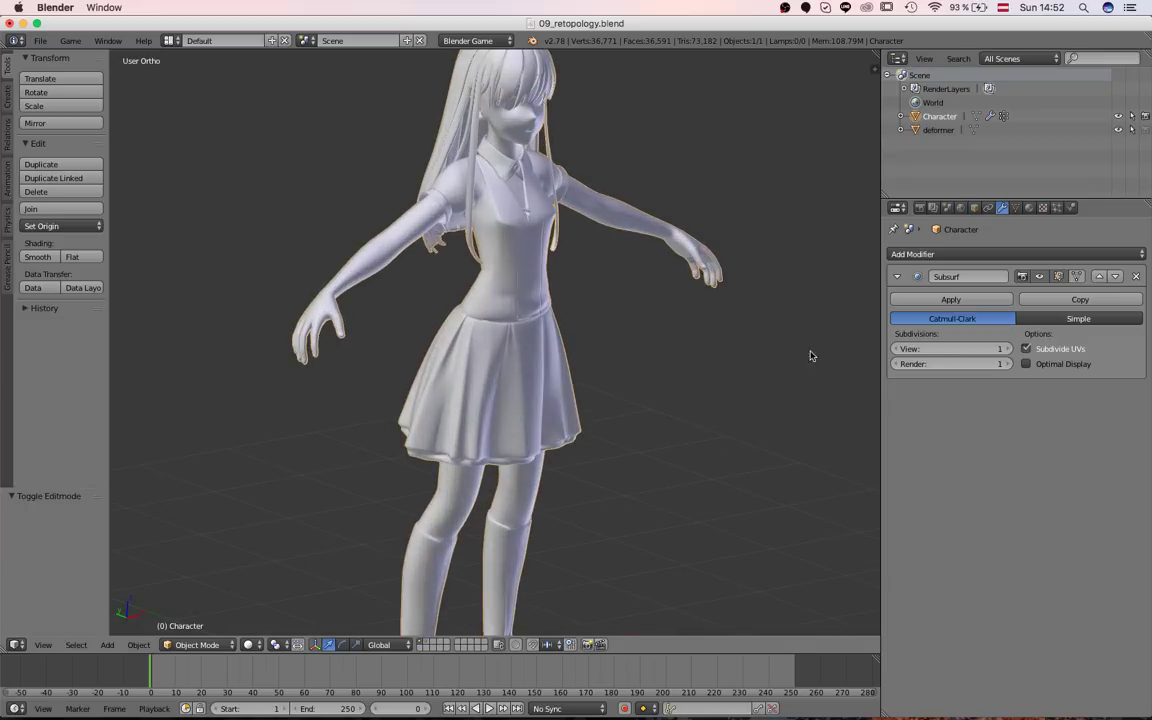
Collapse the Subsurf modifier and add an Armature and a Mesh Deform modifier to the Character object
left_click(896, 276)
middle_click_drag(520, 285, 497, 279)
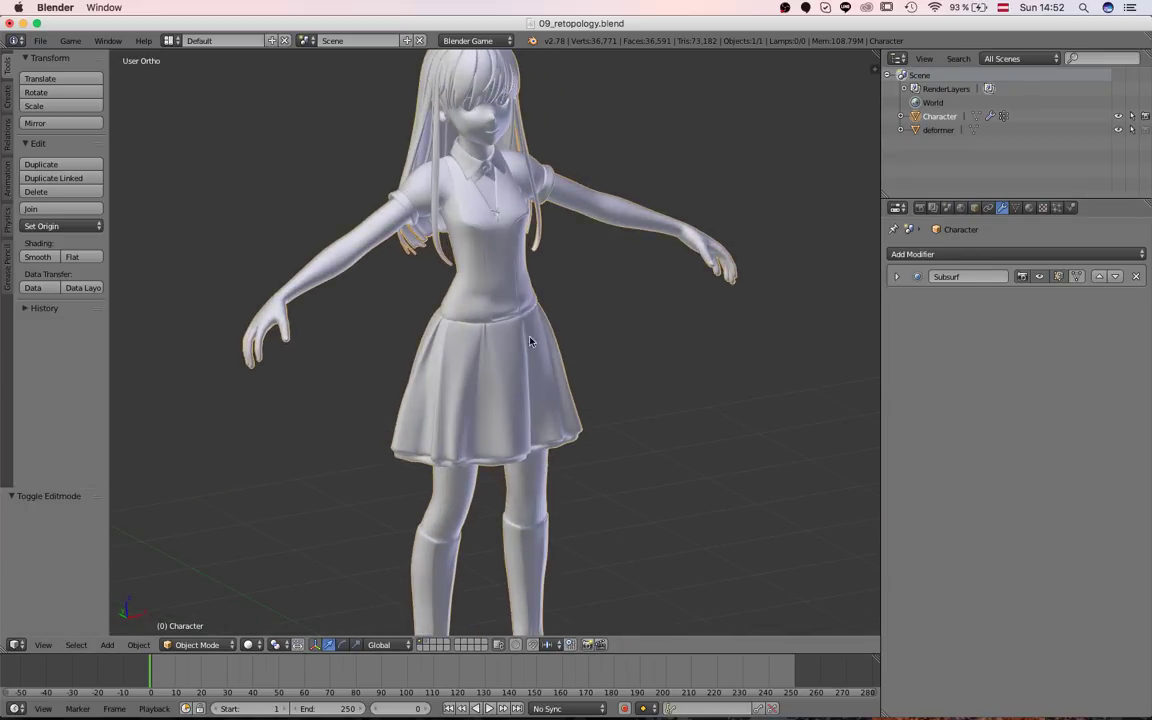
scroll(530, 342, "down", 3)
scroll(607, 316, "up", 3)
left_click(938, 254)
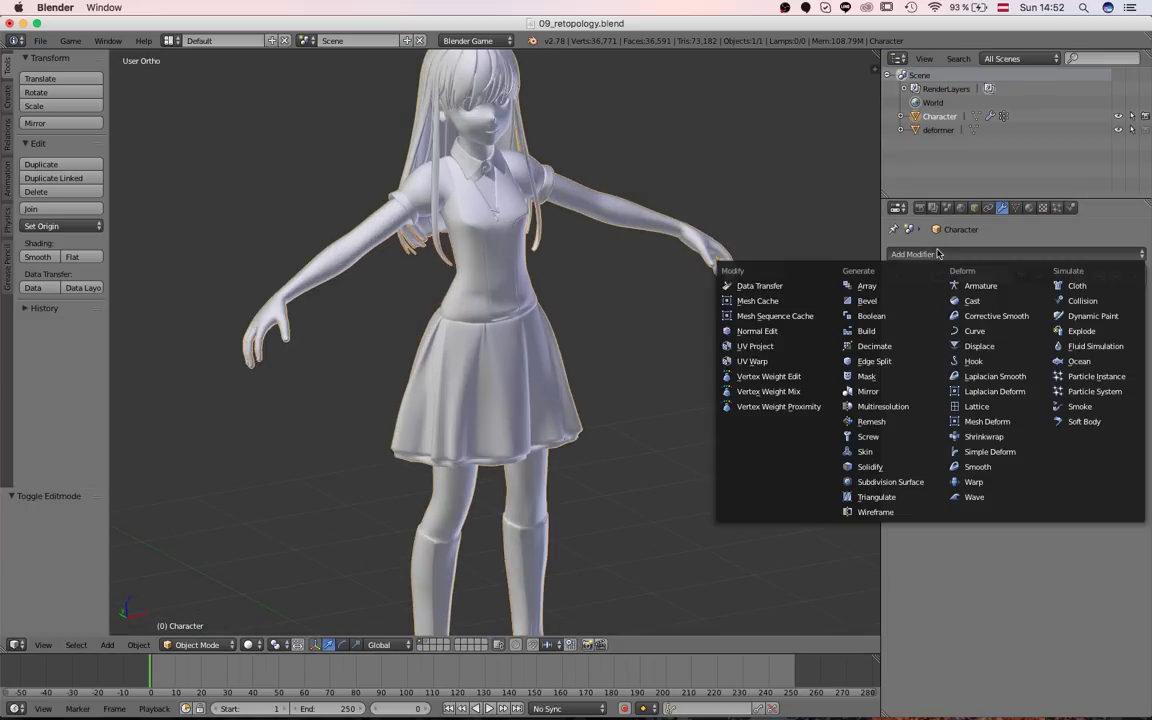
left_click(980, 286)
left_click(938, 254)
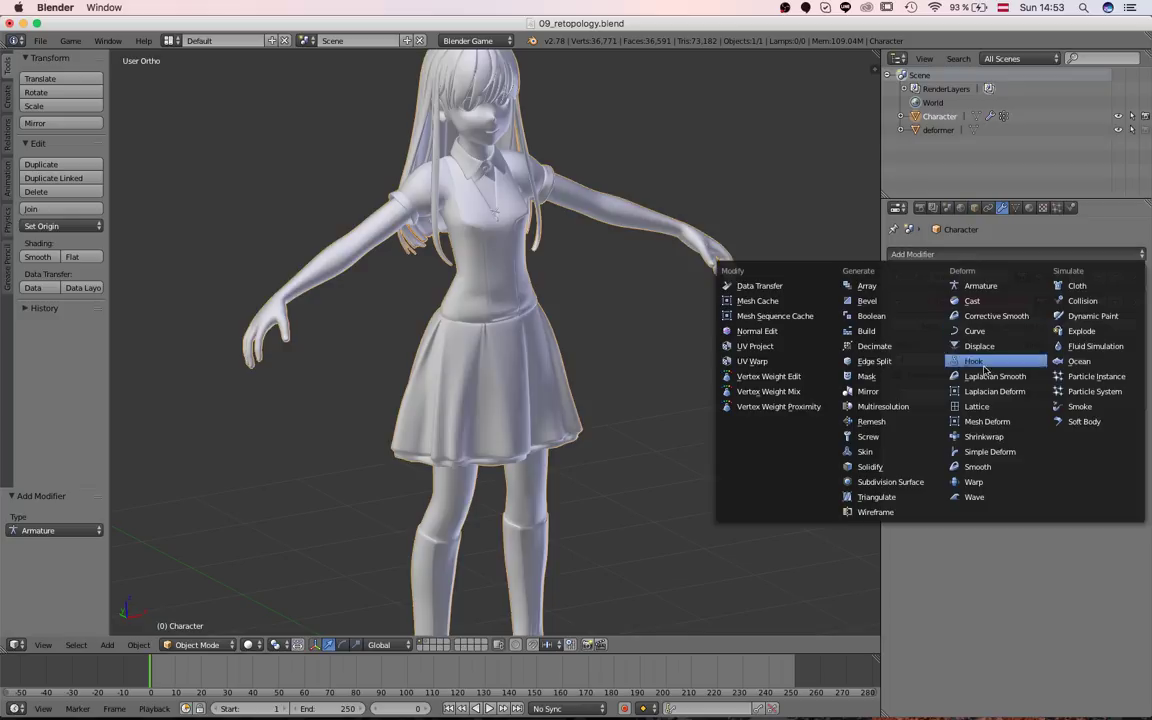
left_click(985, 423)
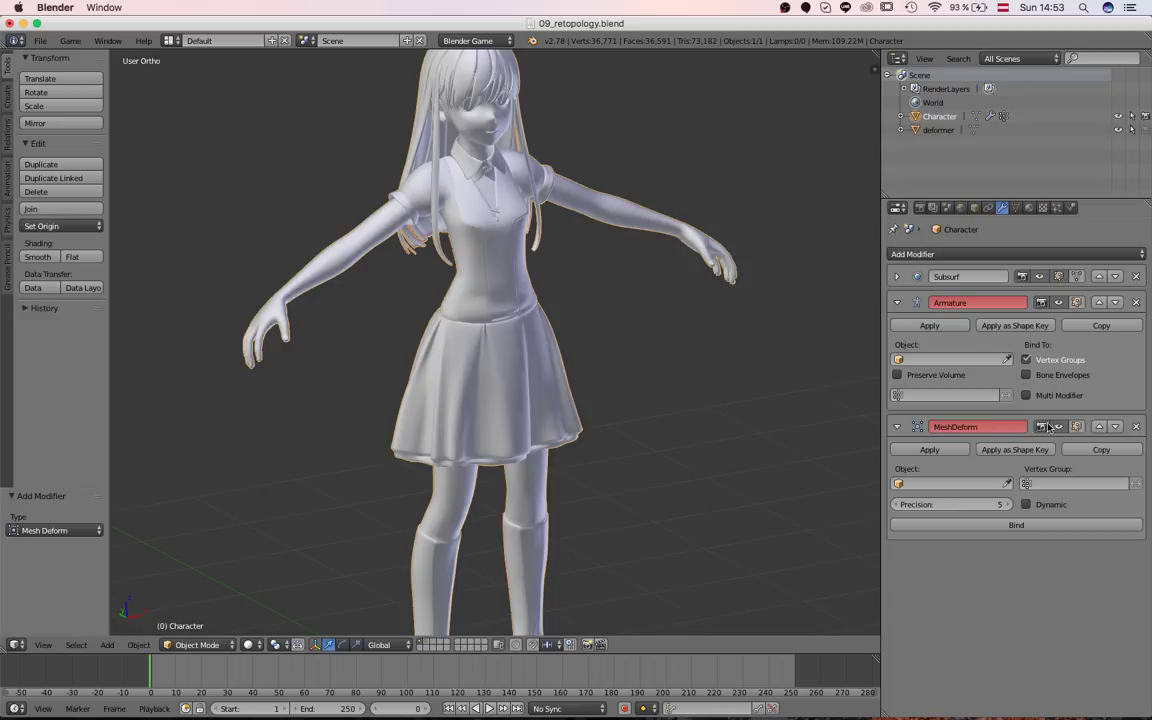
Move the Subsurf modifier below the Armature and MeshDeform modifiers in the stack
left_click(1115, 276)
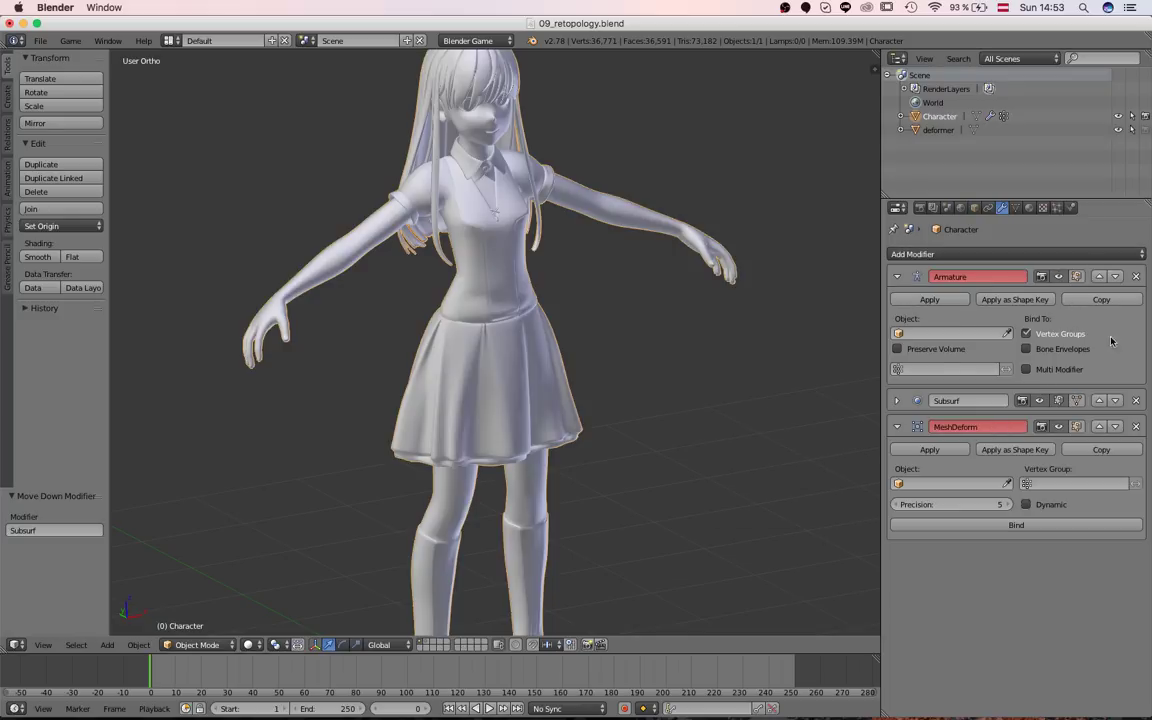
left_click(1112, 403)
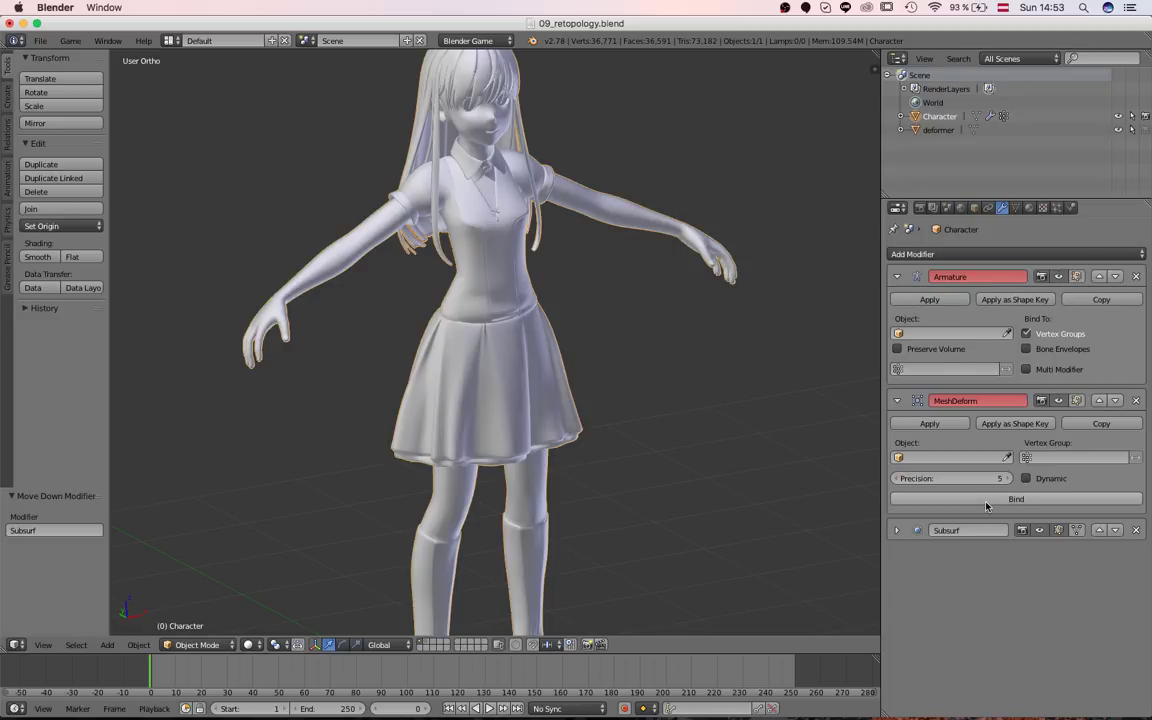
middle_click_drag(560, 400, 625, 400)
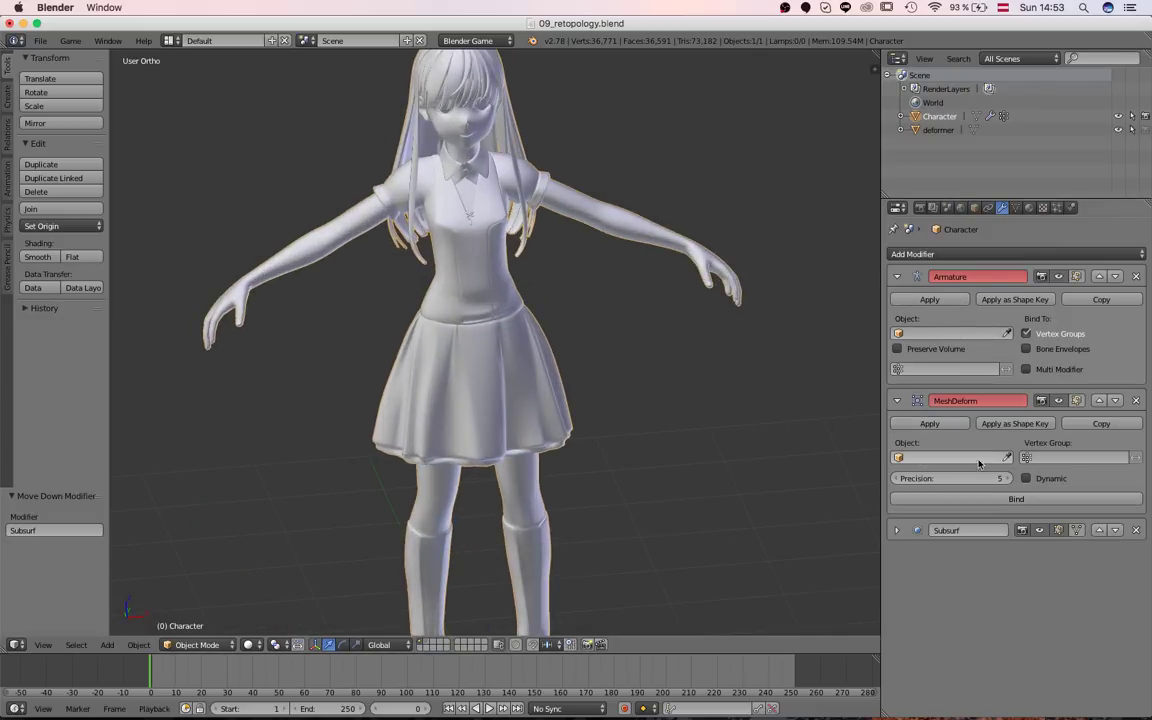
Delete all existing vertex groups from the character mesh
left_click(1015, 207)
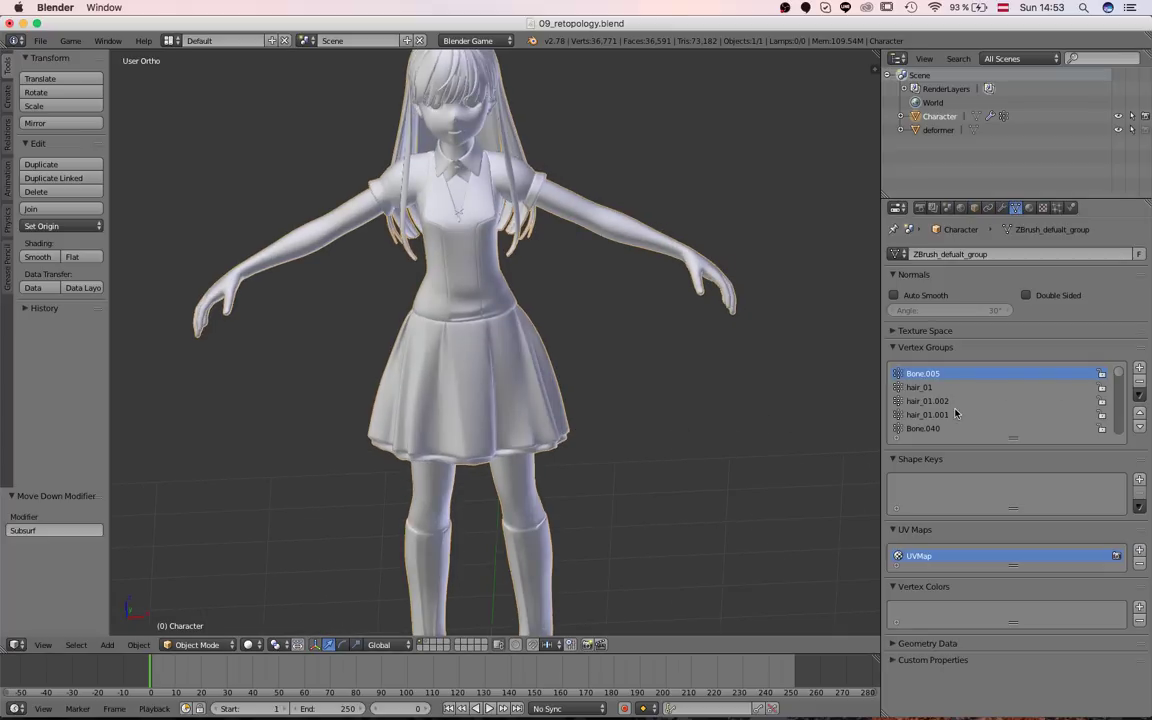
scroll(954, 404, "down", 5)
left_click(1139, 395)
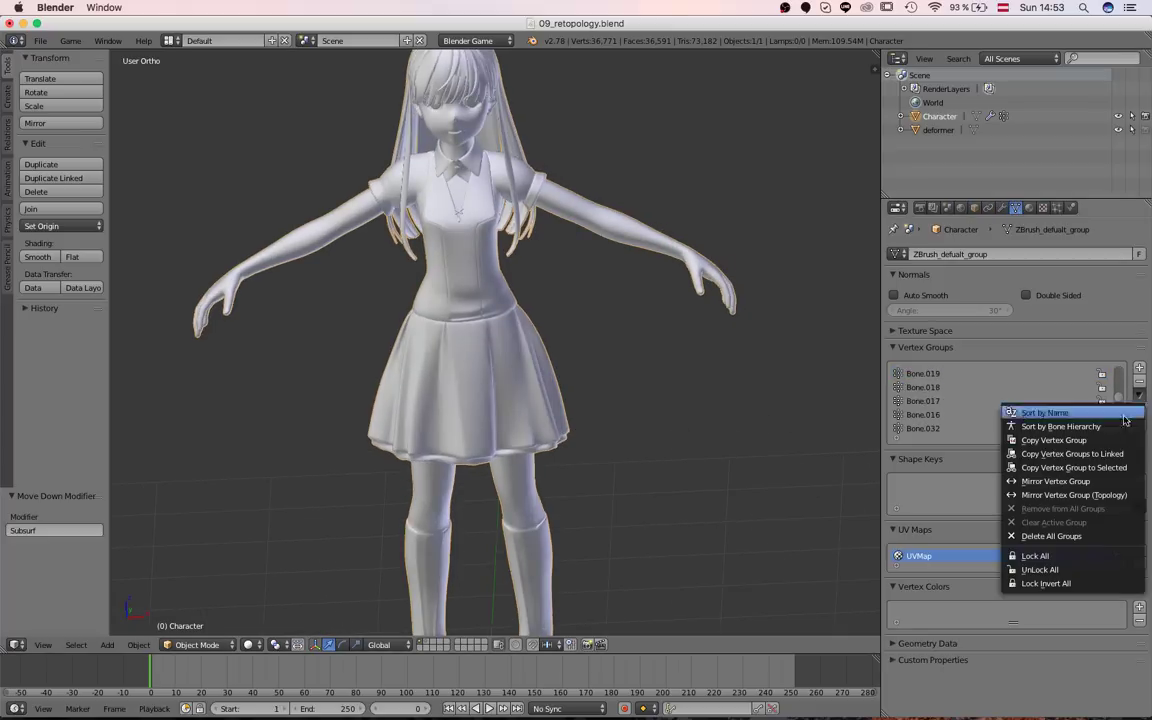
left_click(1039, 542)
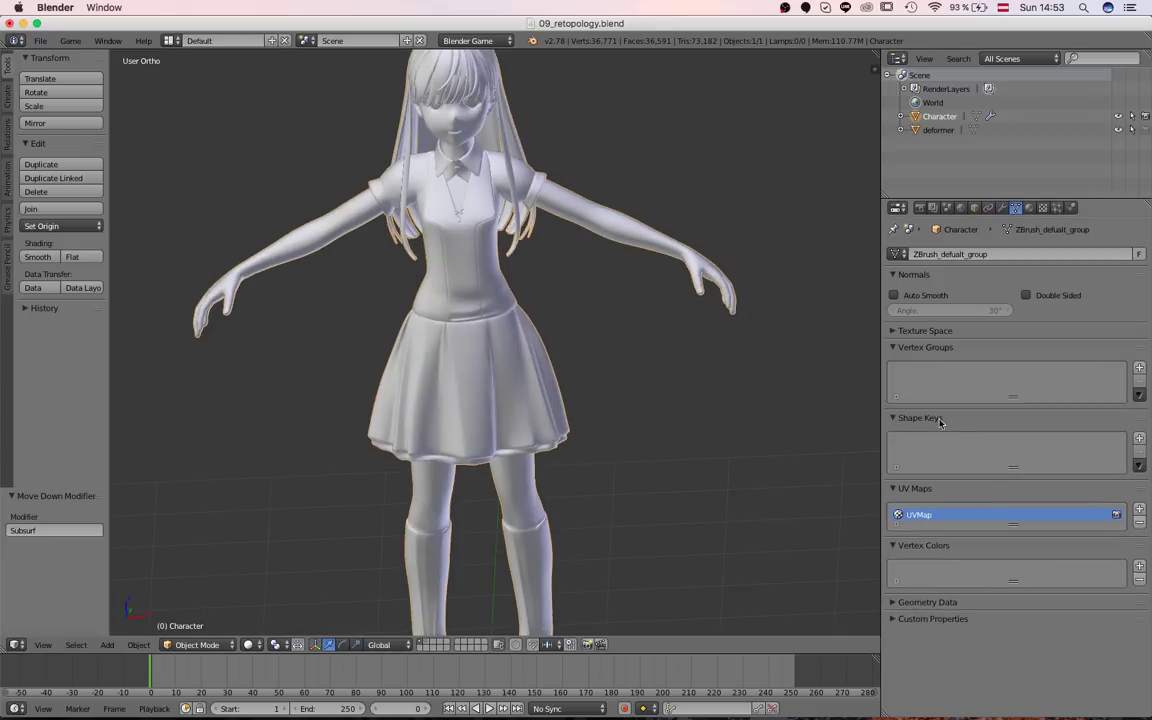
Add two new vertex groups to the character mesh, named Armature and Deformer
scroll(686, 327, "down", 1)
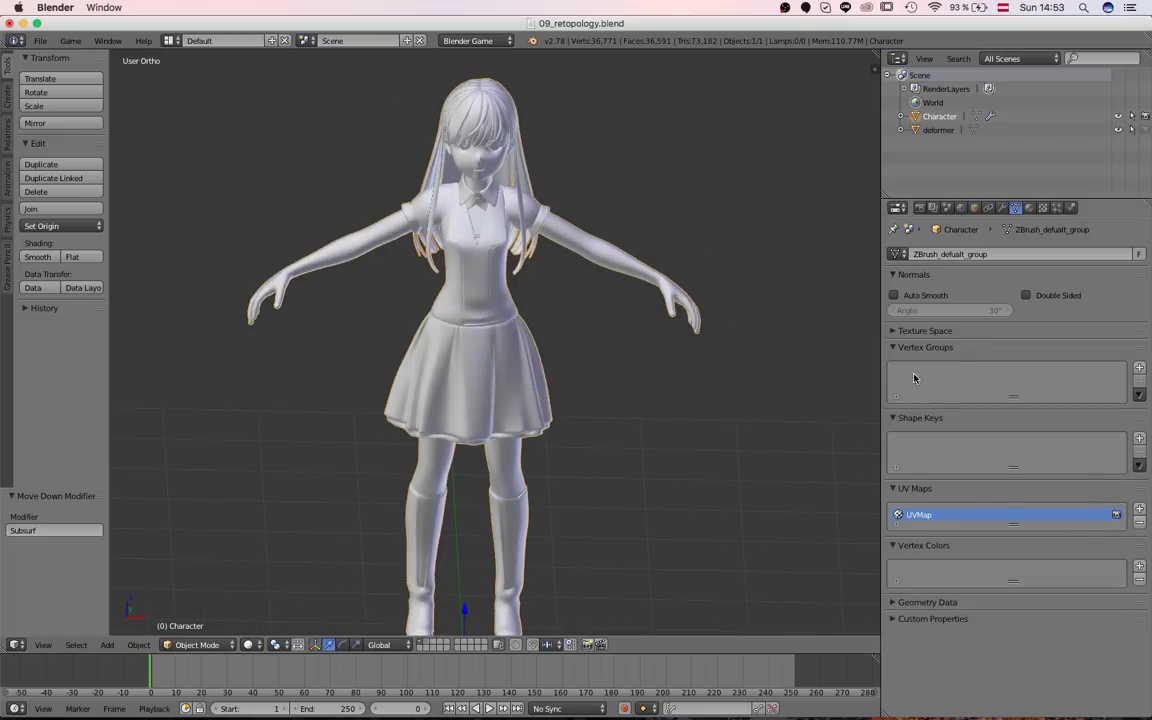
key("a")
scroll(463, 200, "up", 2)
scroll(456, 222, "down", 1)
middle_click_drag(456, 222, 429, 252, "shift")
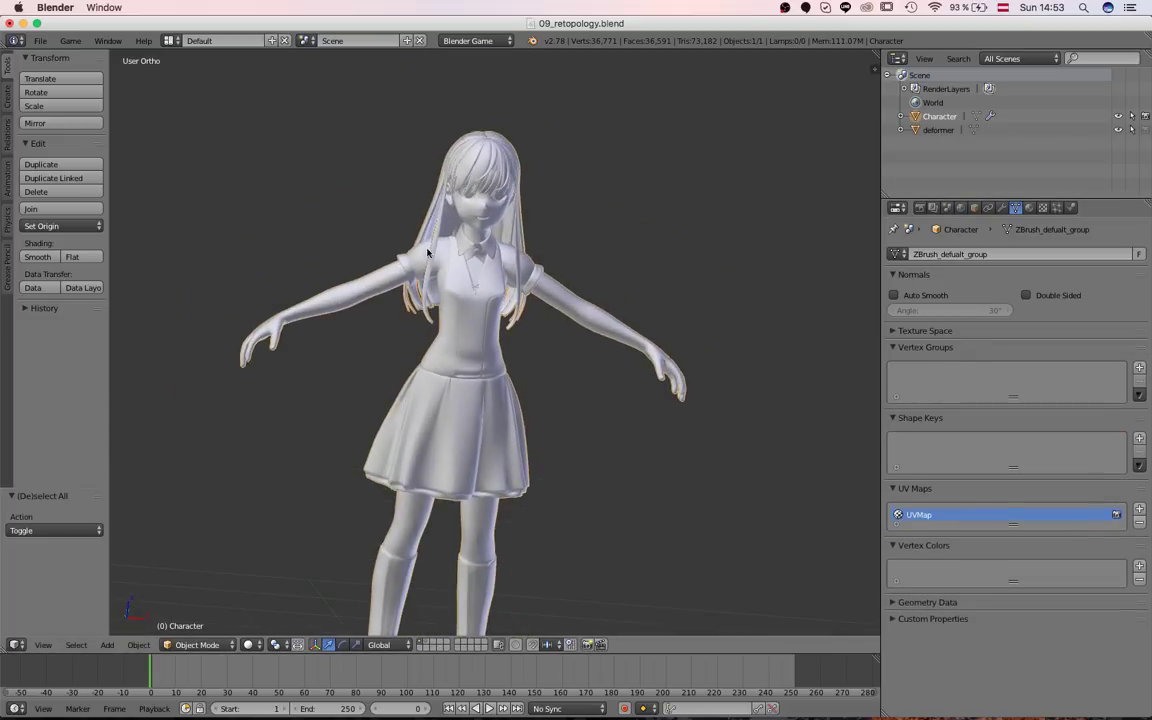
left_click(1139, 368)
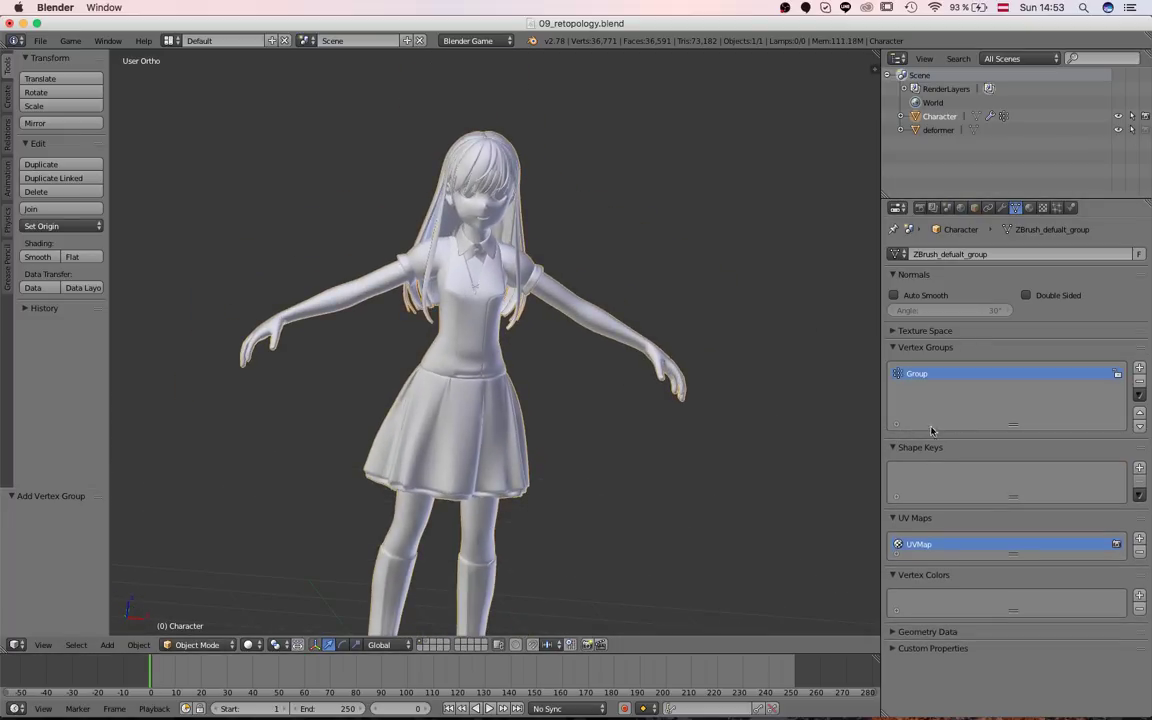
double_click(913, 373)
type("Armature")
left_click(1139, 368)
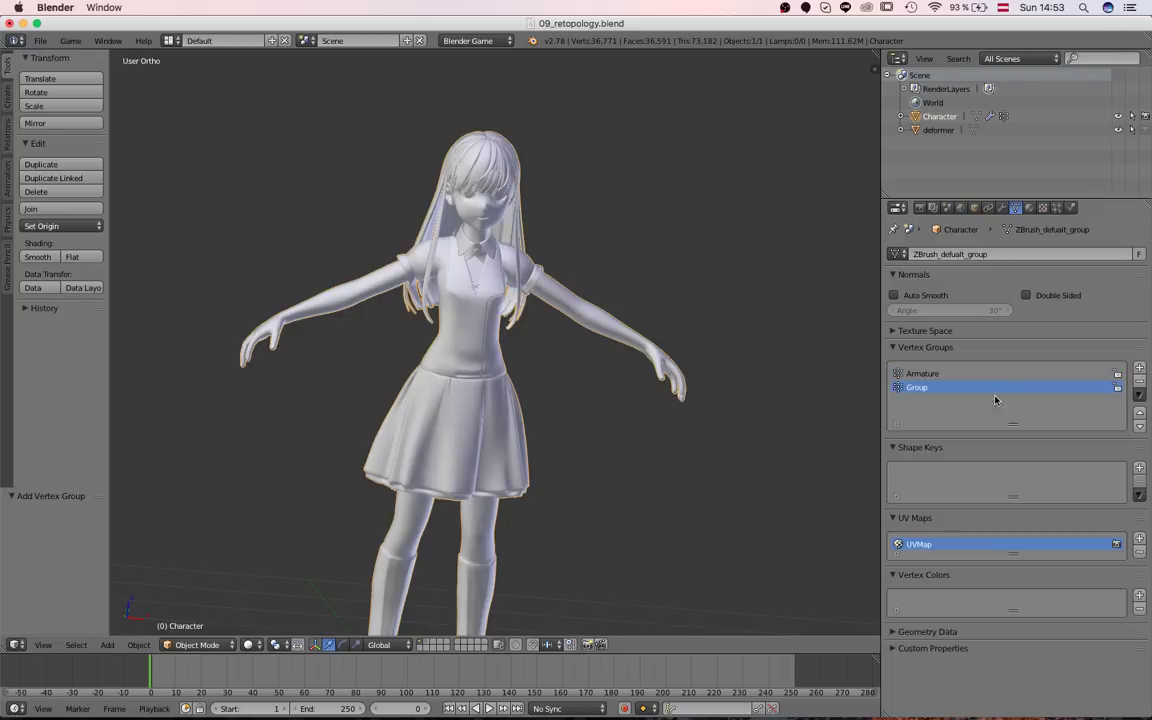
type("Deformer")
Make the Armature vertex group active and enter Edit Mode on the character mesh with nothing selected
scroll(560, 446, "down", 2)
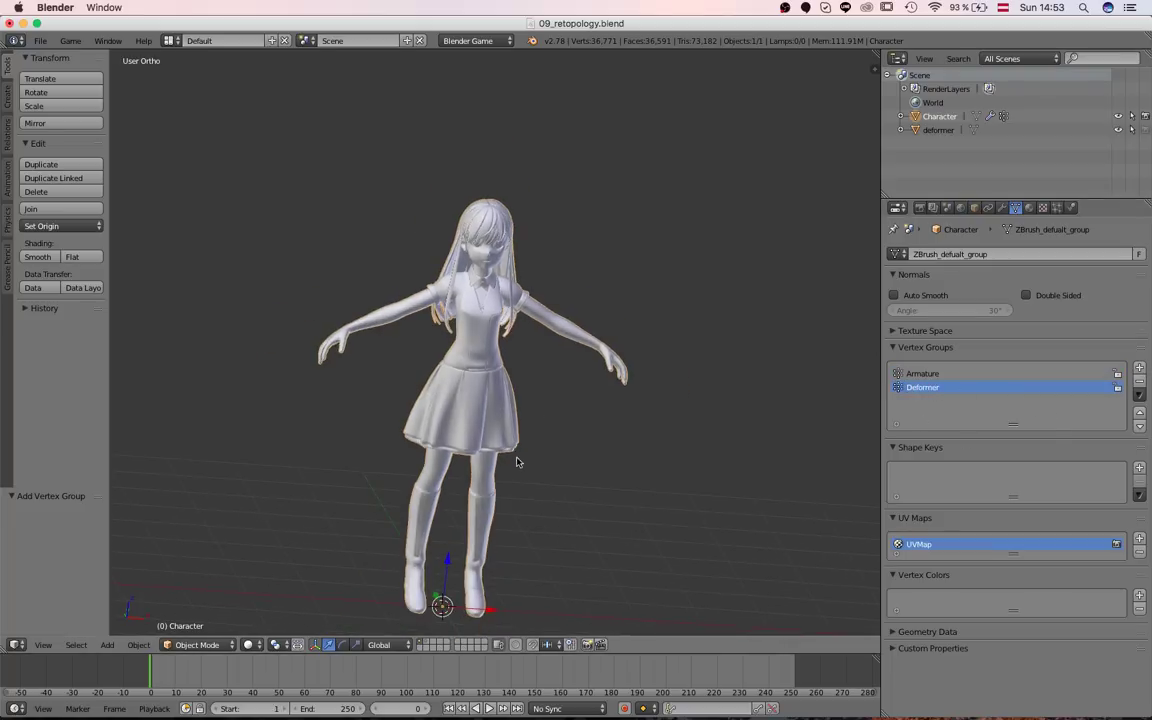
scroll(517, 463, "up", 1)
key("a")
left_click(935, 373)
left_click(929, 388)
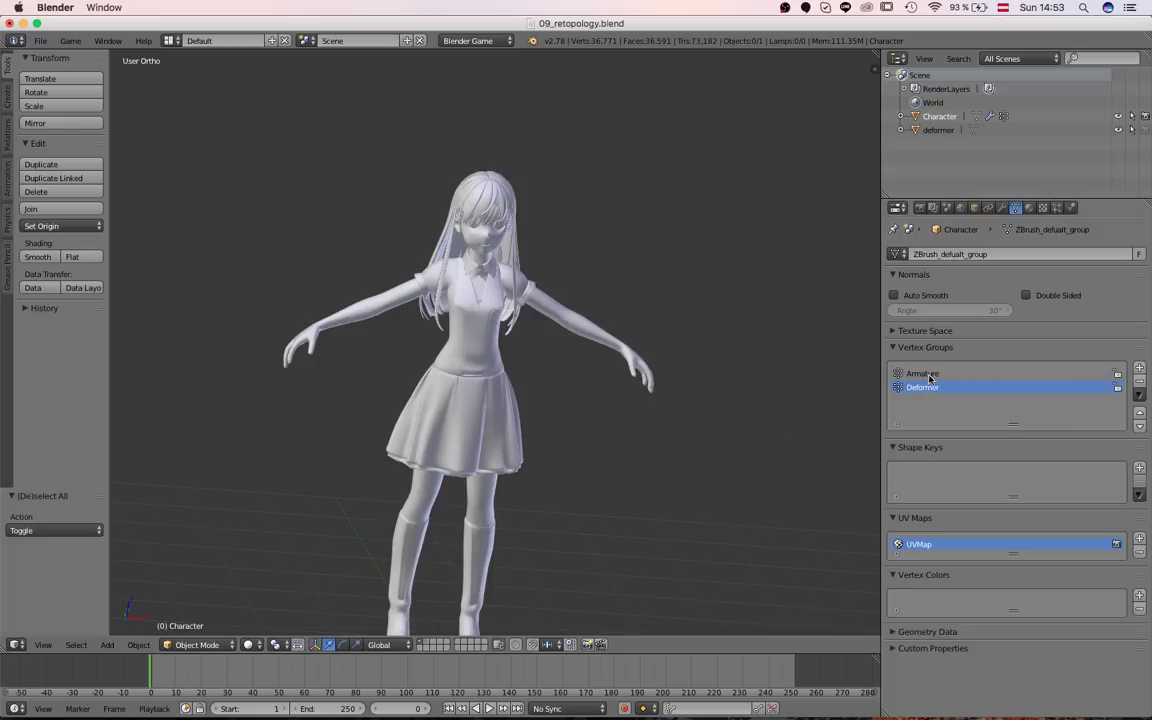
left_click(930, 373)
key("Tab")
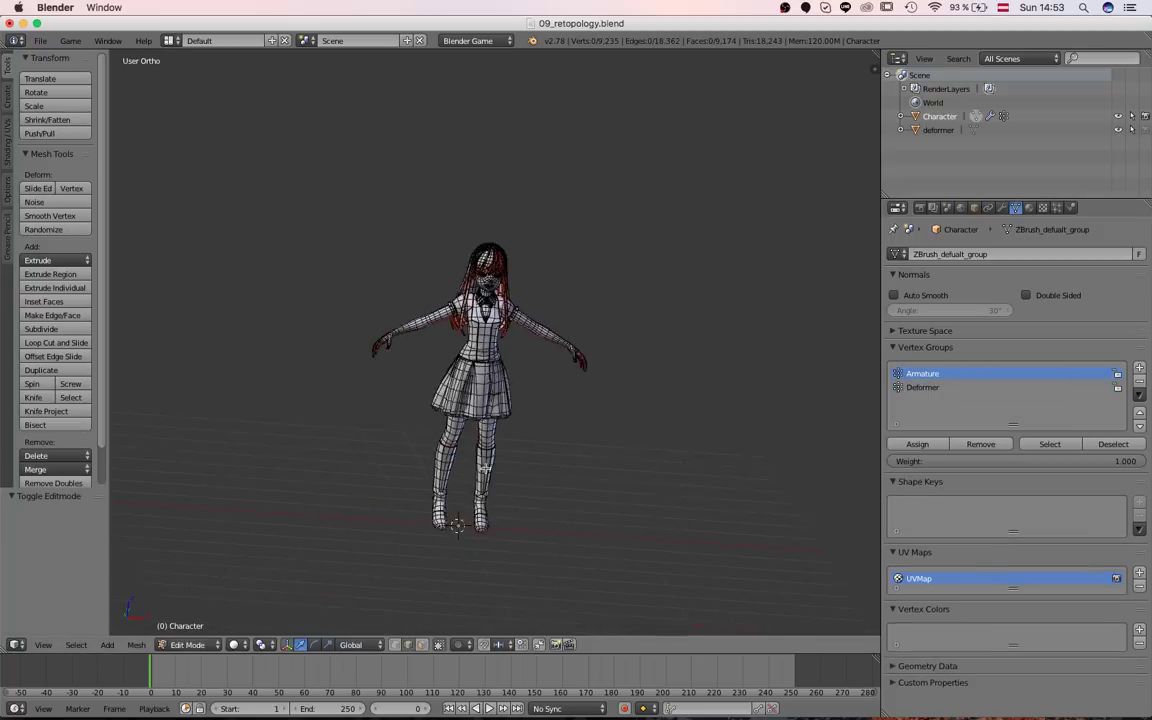
key("a")
middle_click_drag(512, 504, 526, 482, "shift")
key("a")
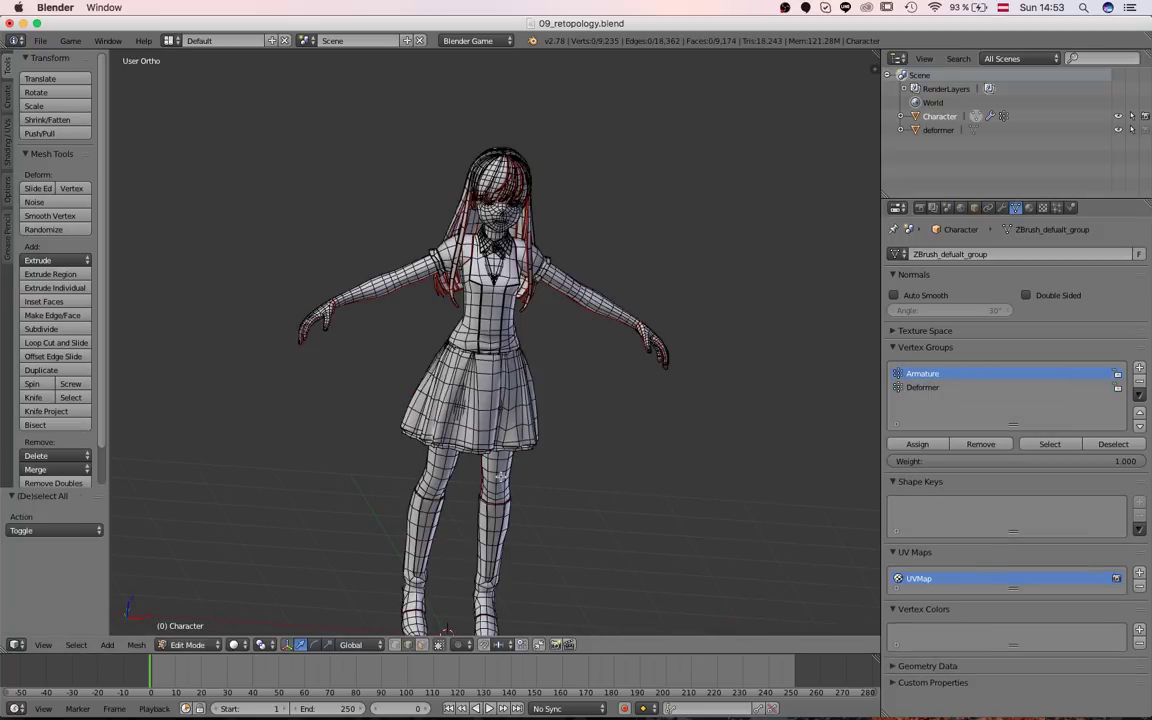
Select the linked geometry of the character's legs, both arms and face
key("l")
key("l")
middle_click_drag(408, 229, 288, 219)
scroll(288, 219, "up", 2)
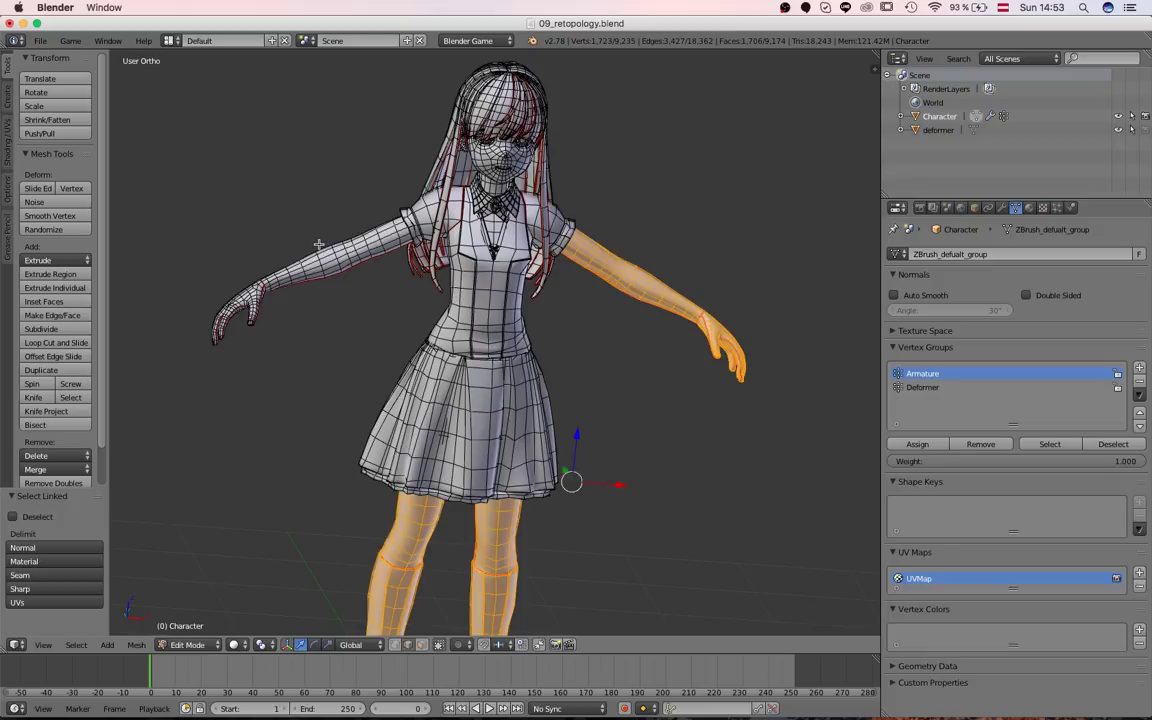
key("l")
scroll(493, 211, "up", 1)
key("l")
middle_click_drag(494, 227, 488, 411, "shift")
scroll(431, 219, "up", 3)
scroll(431, 219, "down", 4)
middle_click_drag(335, 271, 340, 220, "shift")
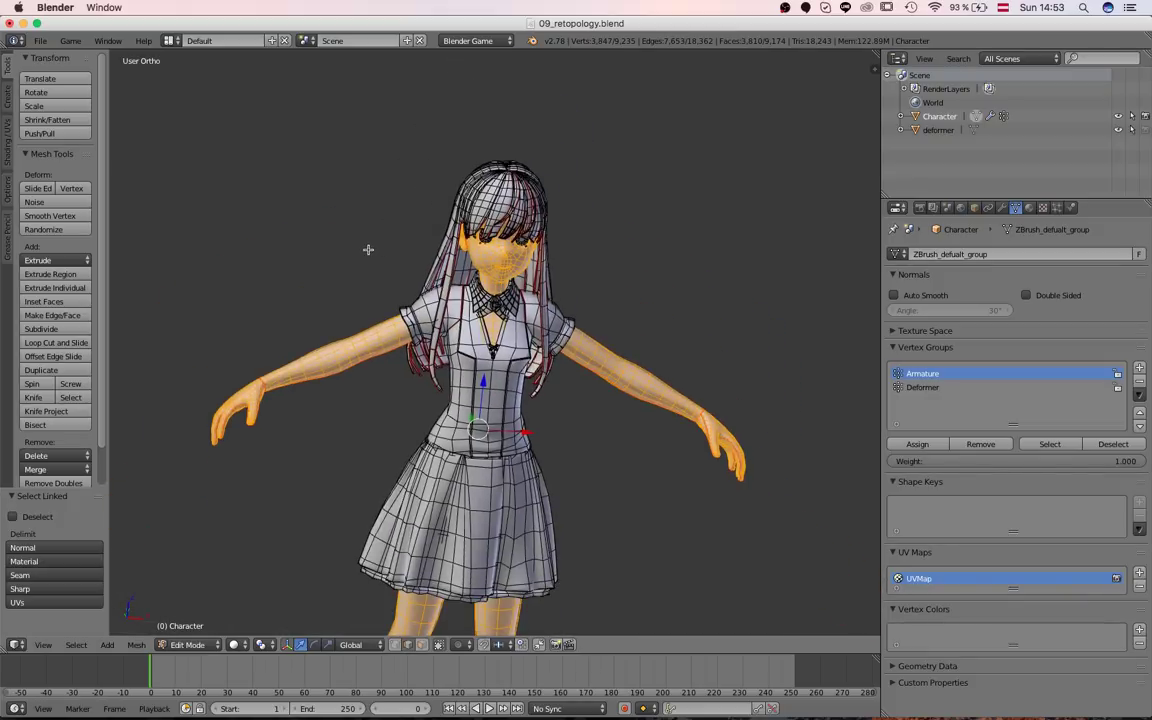
Open the add-on preferences and search for "key" and "sho", checking the 3D View category before returning to all categories
left_click(40, 41)
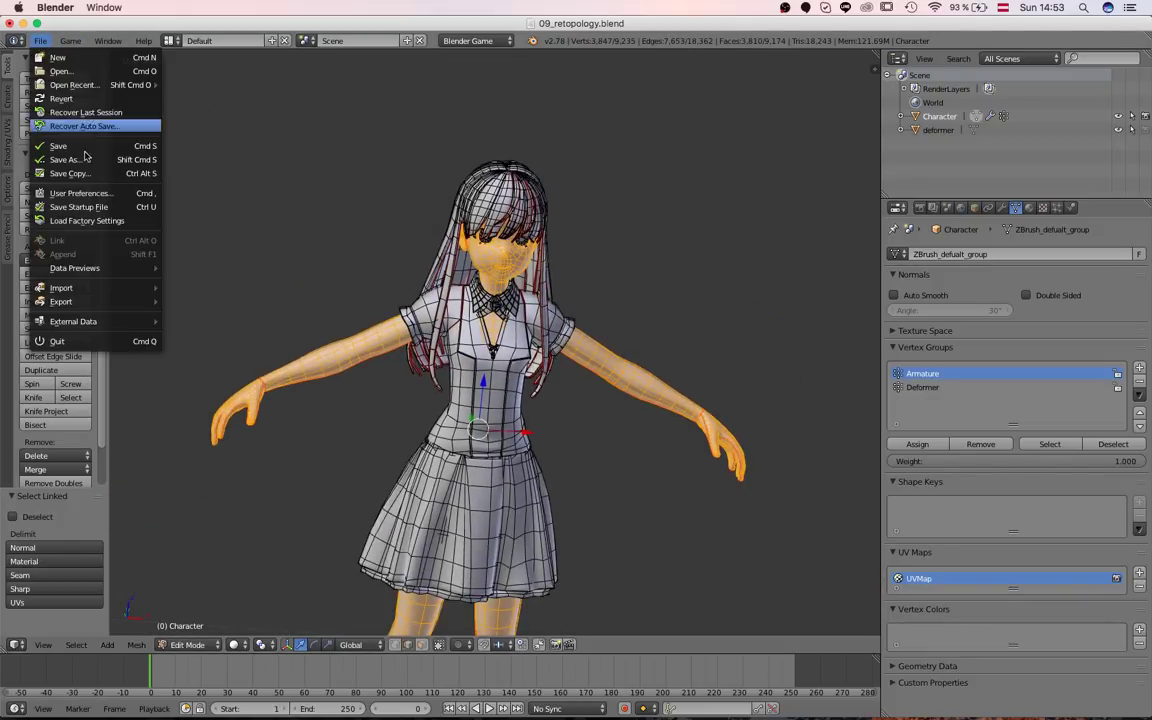
left_click(85, 193)
left_click(266, 44)
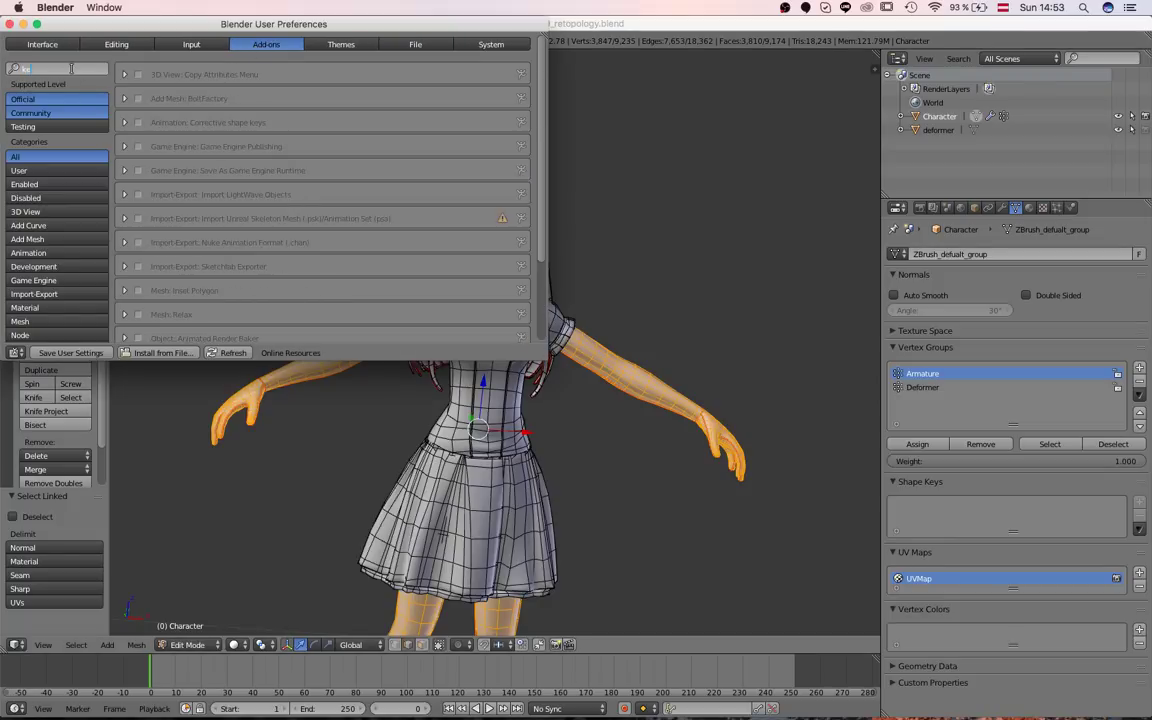
type("key")
key("BackSpace")
key("BackSpace")
key("BackSpace")
type("sho")
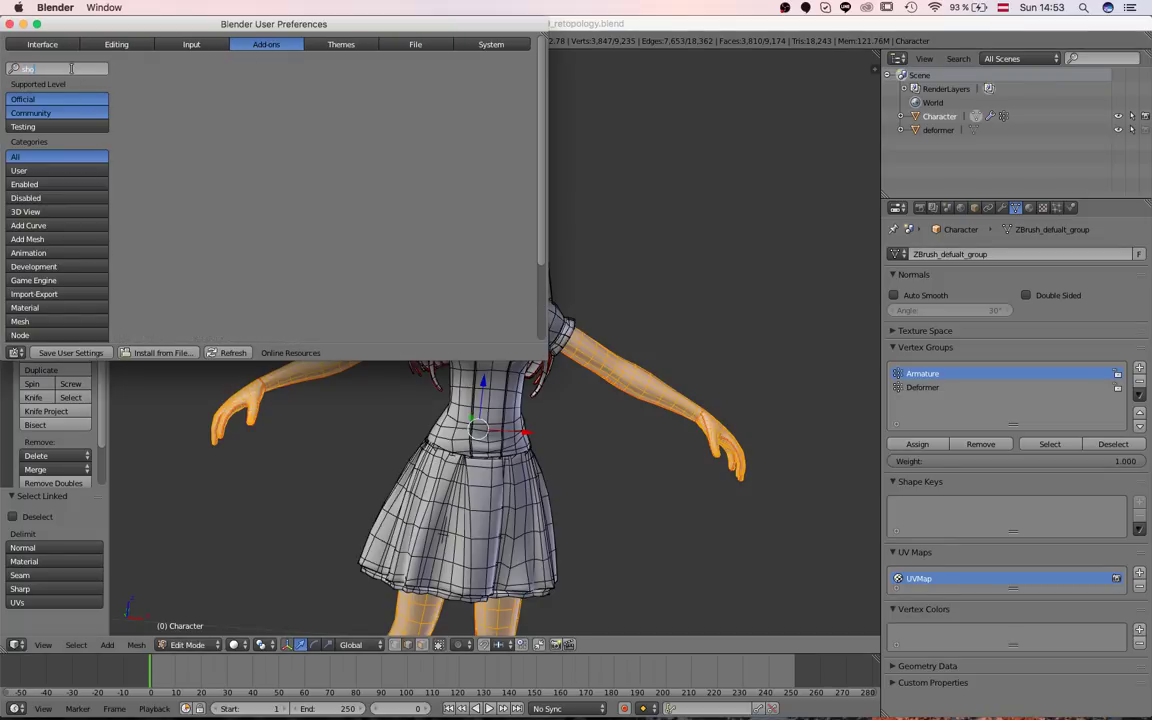
key("BackSpace")
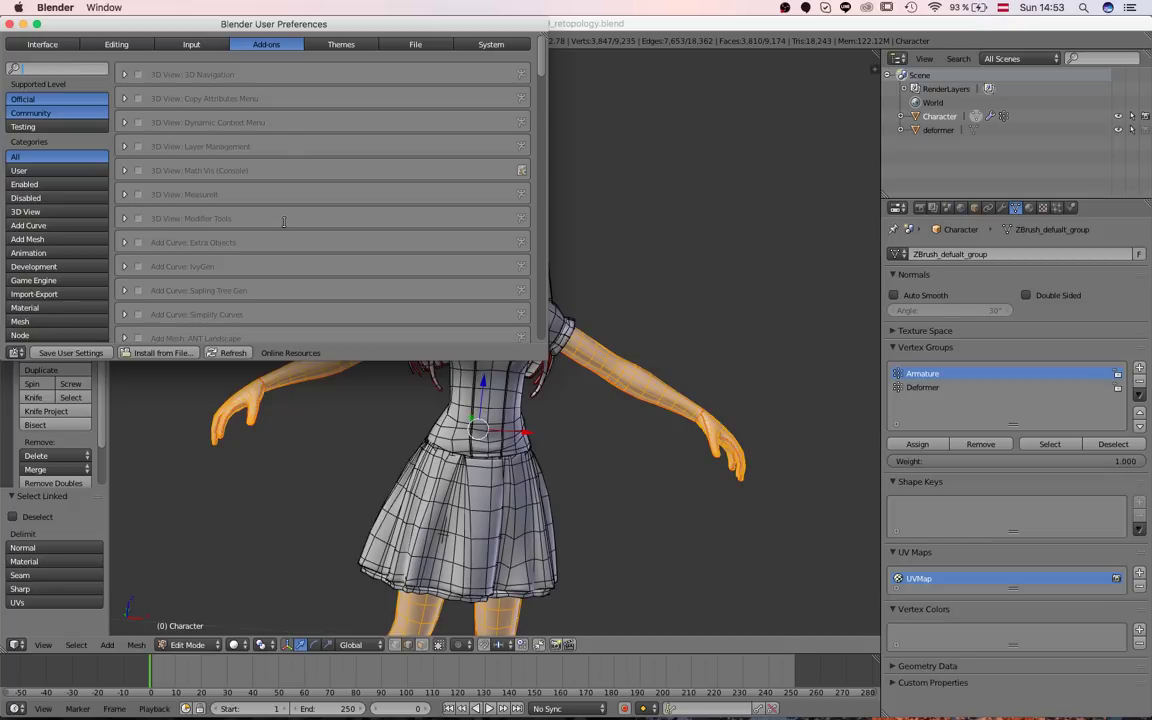
left_click(30, 211)
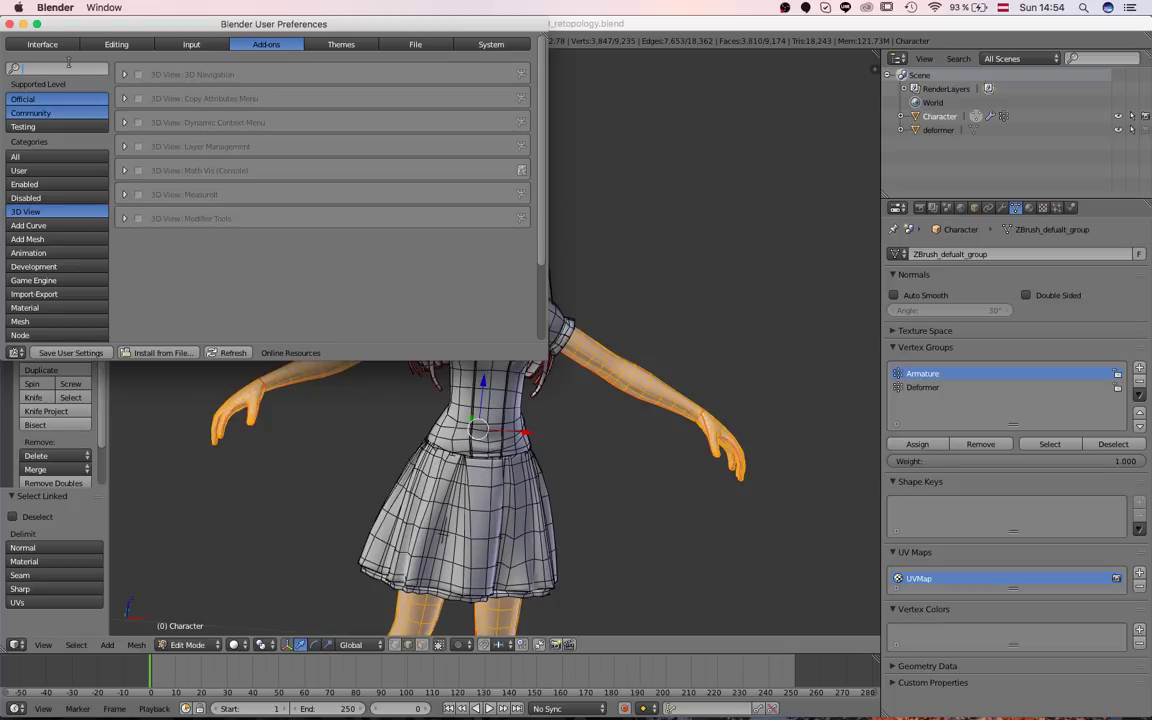
left_click(45, 156)
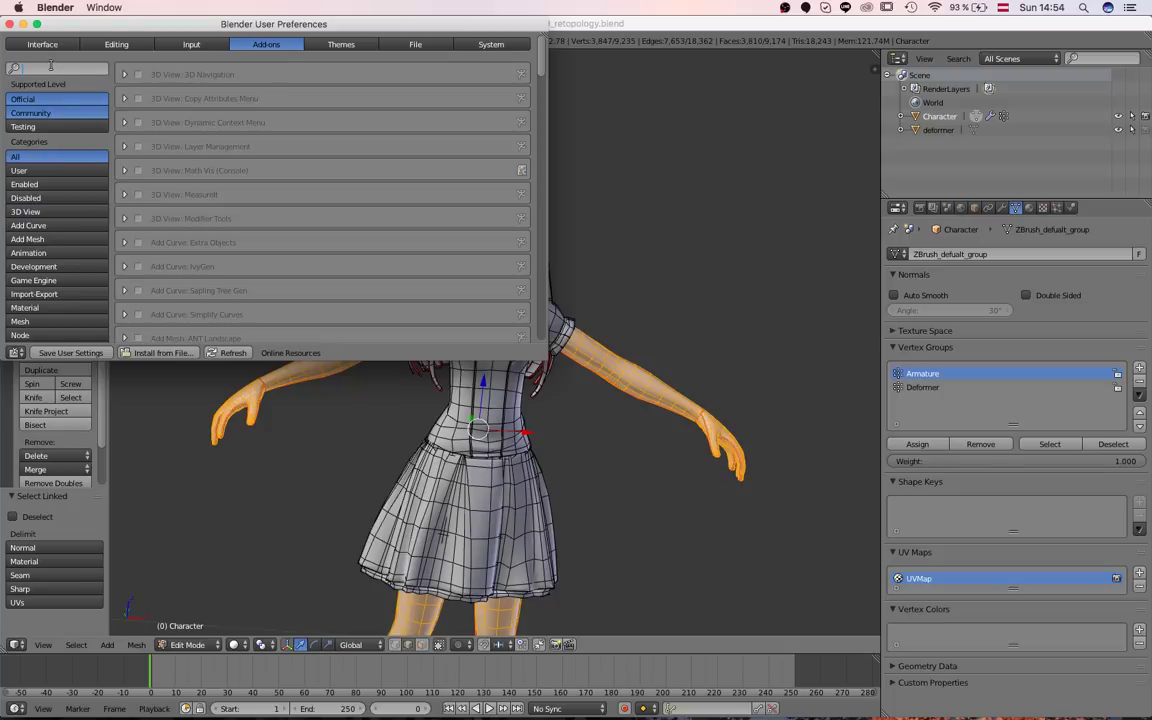
Search the add-ons for "scre" and "key", clear the search and close the preferences
left_click(50, 67)
type("scre")
key("BackSpace")
key("BackSpace")
key("BackSpace")
key("BackSpace")
type("key")
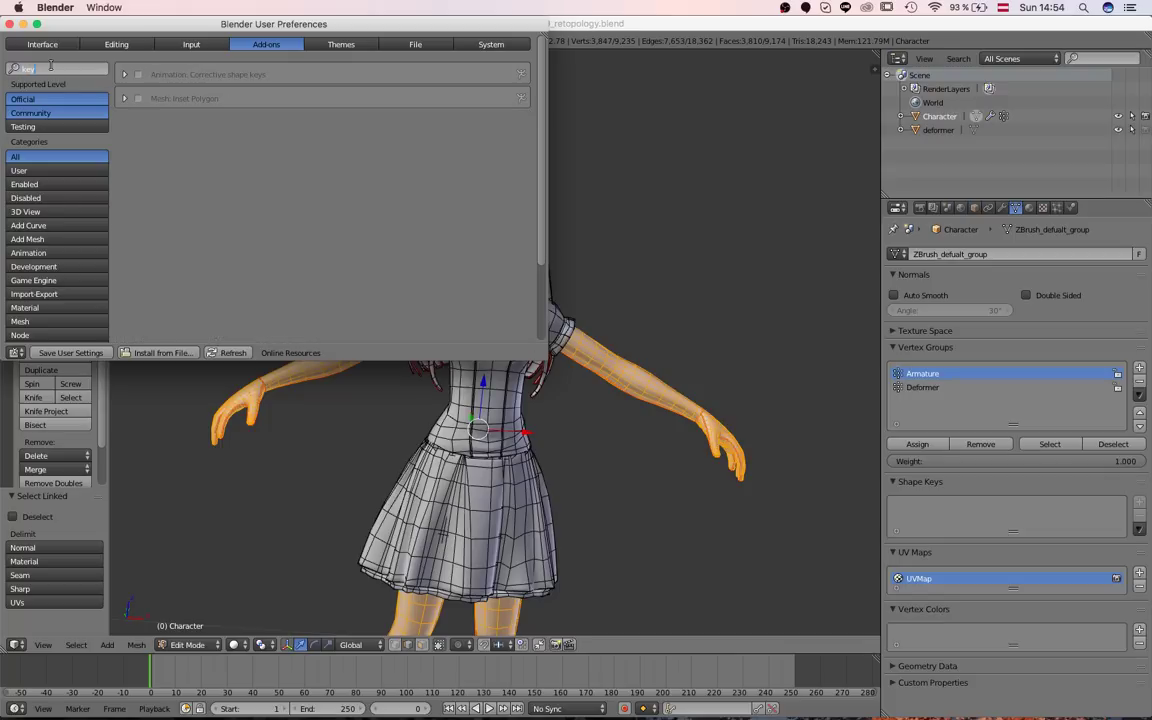
key("BackSpace")
key("BackSpace")
key("BackSpace")
left_click(10, 24)
Examine the 3D view's properties, including the shading, mesh display and mesh analysis options
key("n")
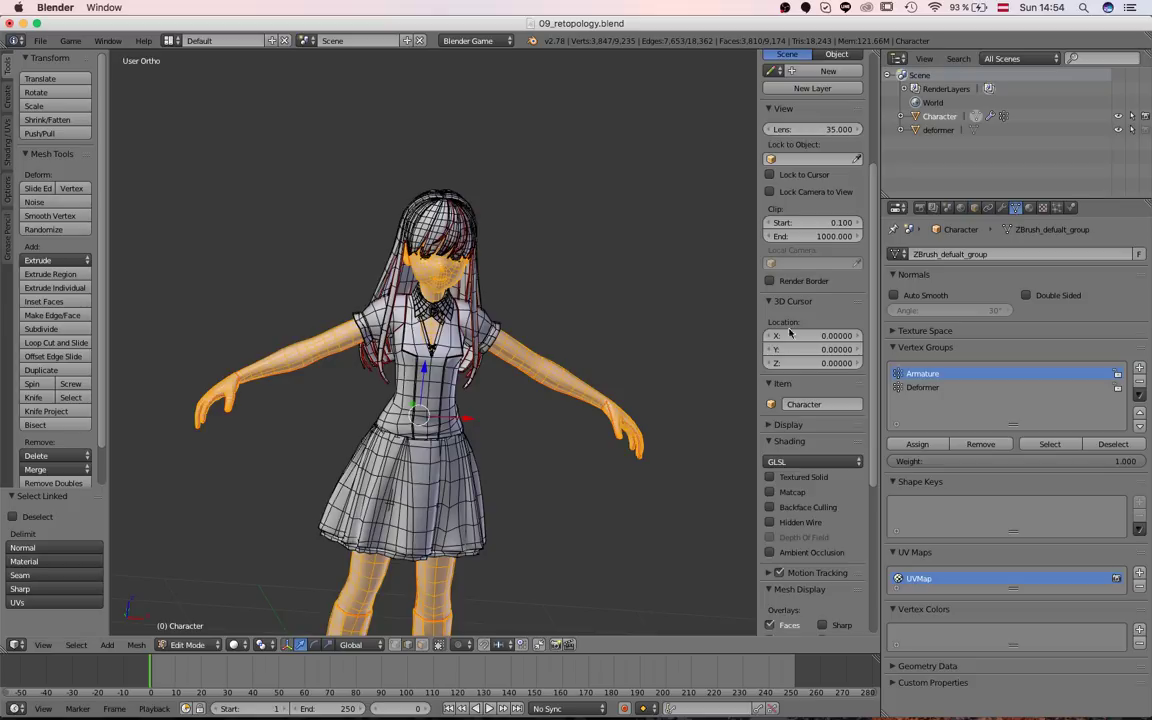
scroll(789, 333, "down", 7)
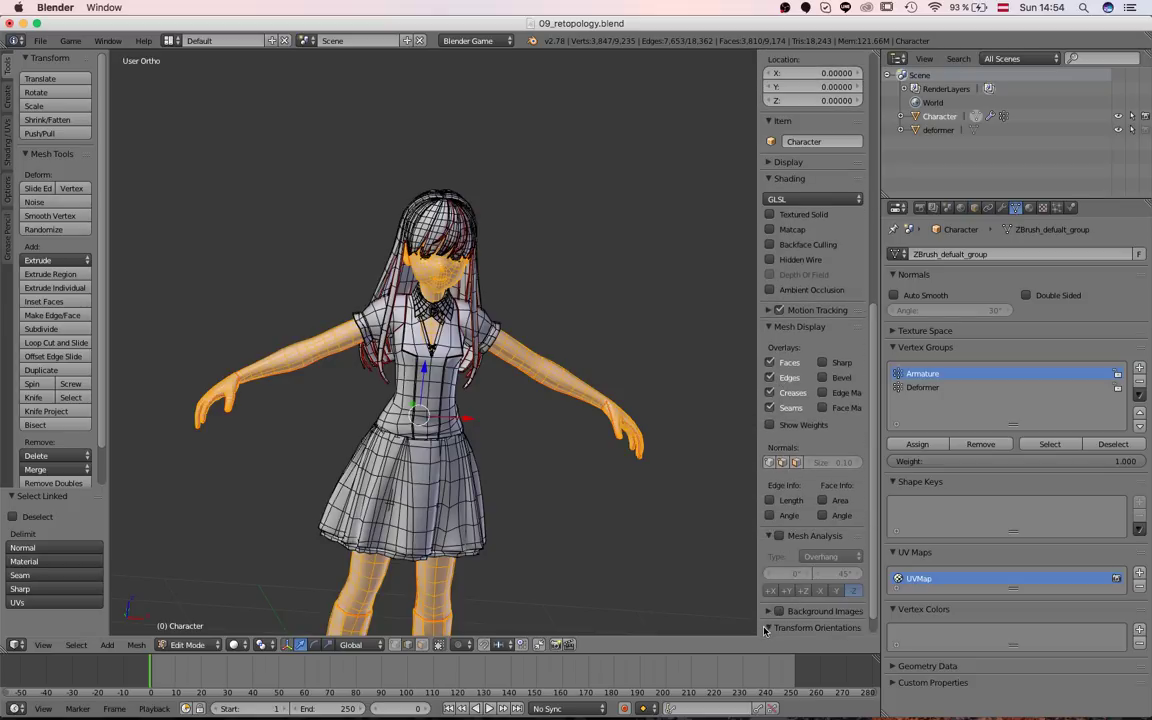
scroll(772, 614, "down", 1)
scroll(772, 607, "up", 2)
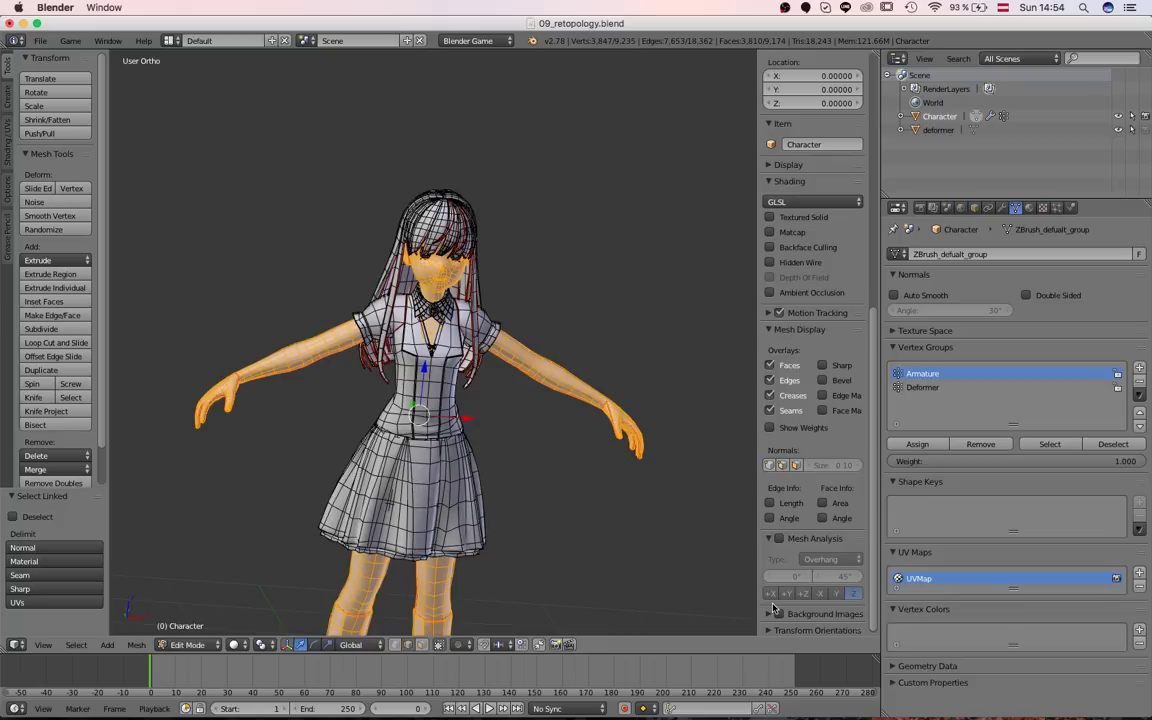
scroll(772, 607, "up", 10)
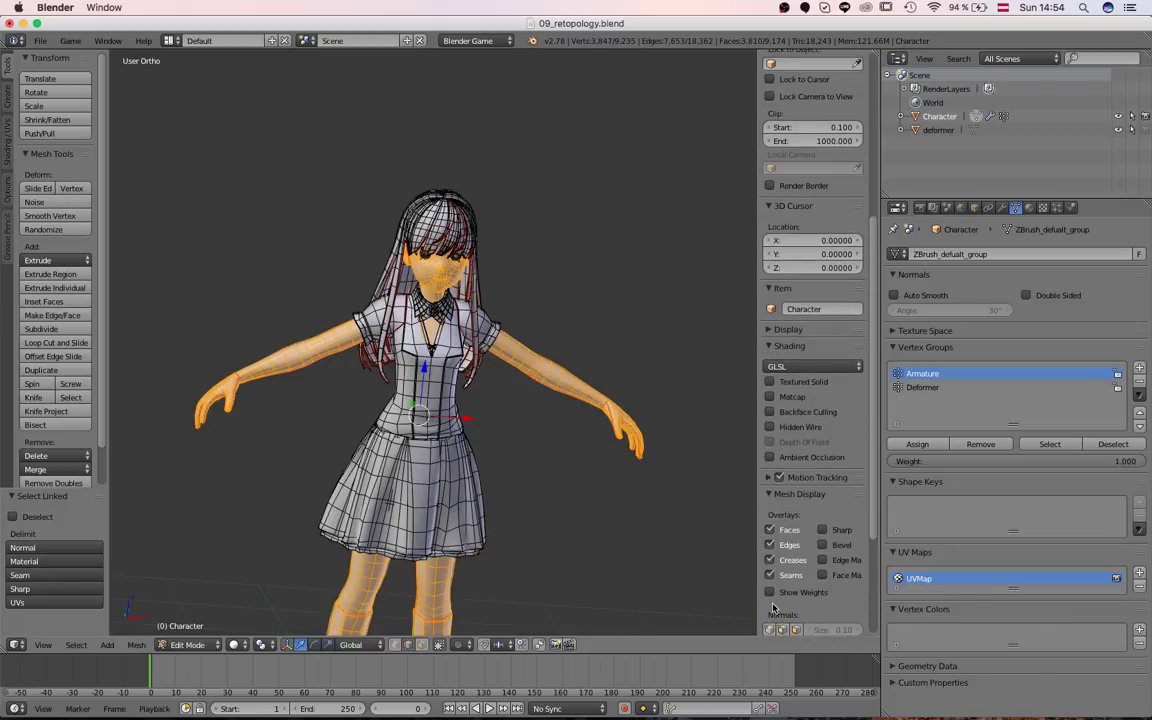
key("n")
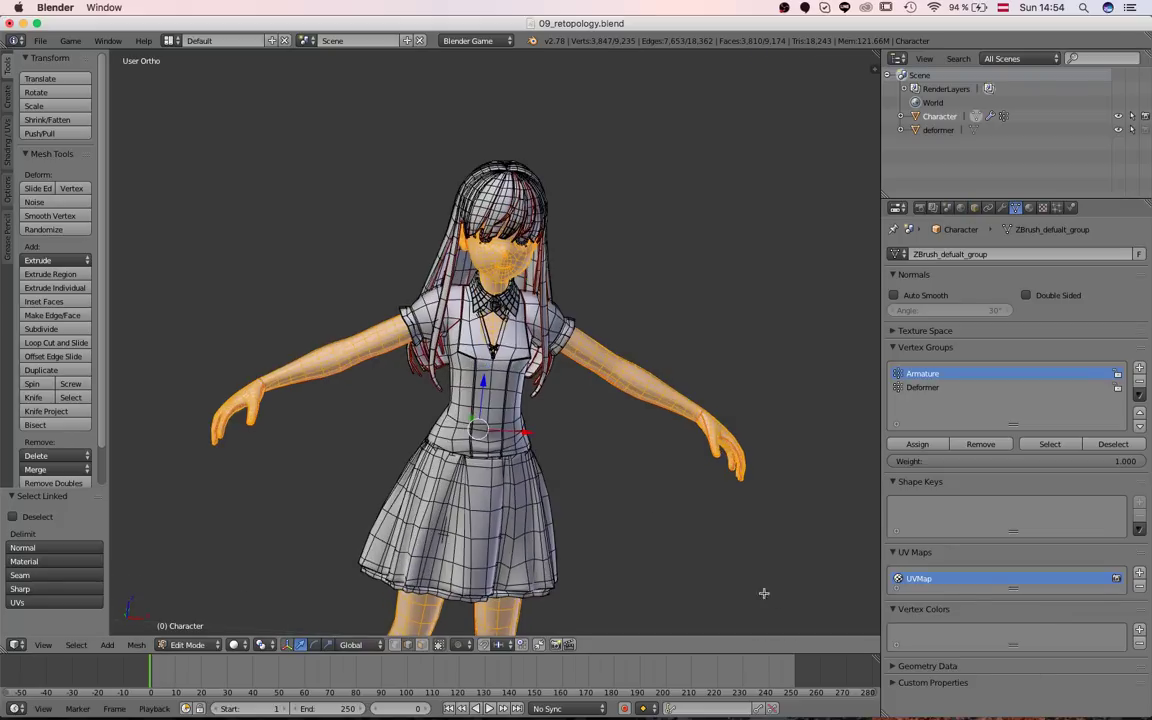
Clear the selection and reselect the linked geometry of the character's legs, both arms and face
scroll(532, 414, "down", 3)
key("KP_1")
scroll(528, 447, "up", 3)
middle_click_drag(528, 447, 320, 282, "shift")
scroll(542, 370, "down", 3)
middle_click_drag(320, 282, 490, 400)
scroll(471, 380, "up", 2)
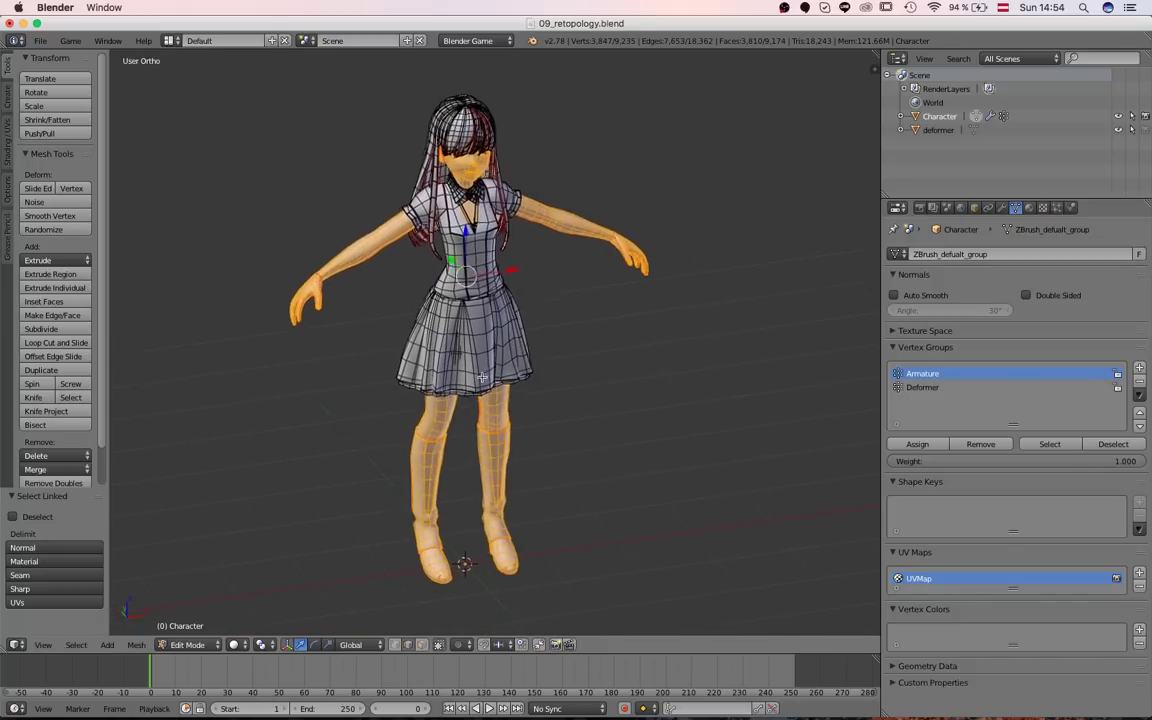
key("a")
scroll(502, 410, "up", 2)
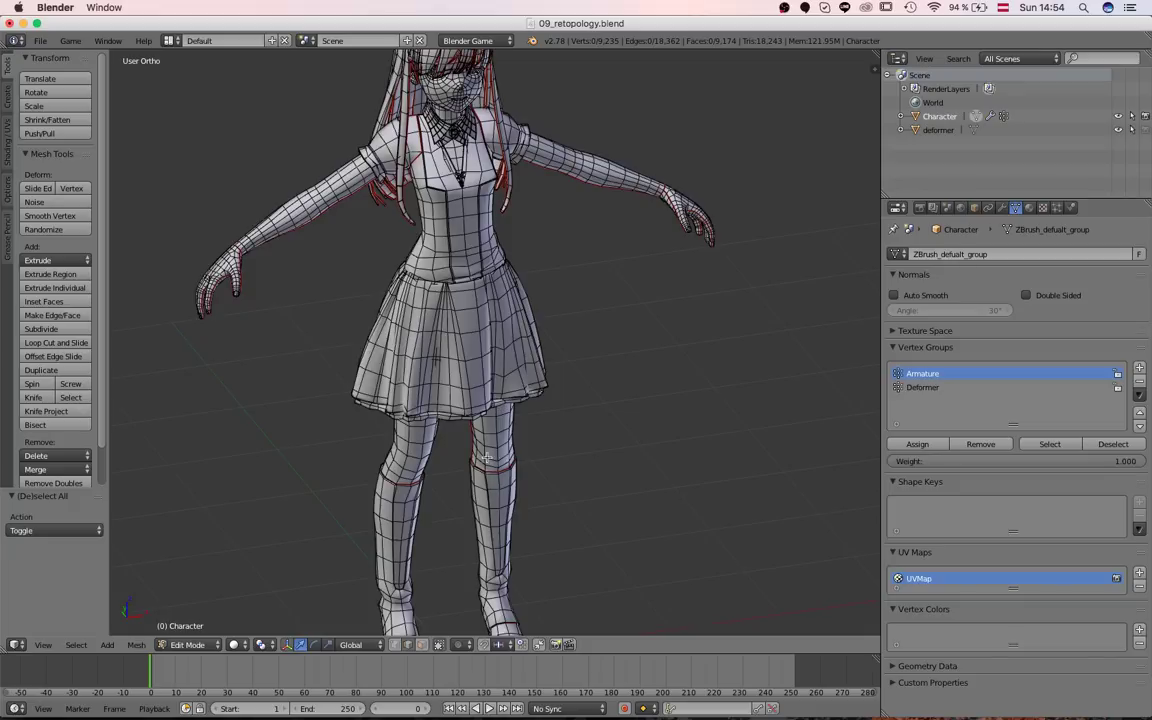
scroll(490, 460, "down", 1)
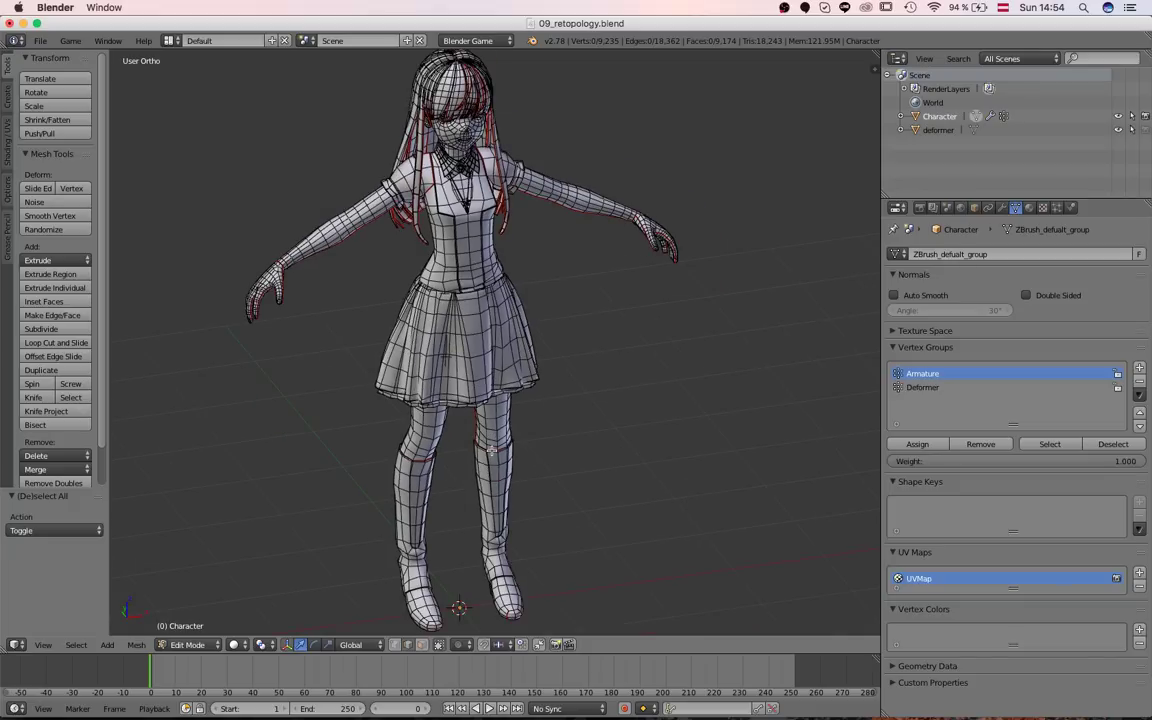
key("l")
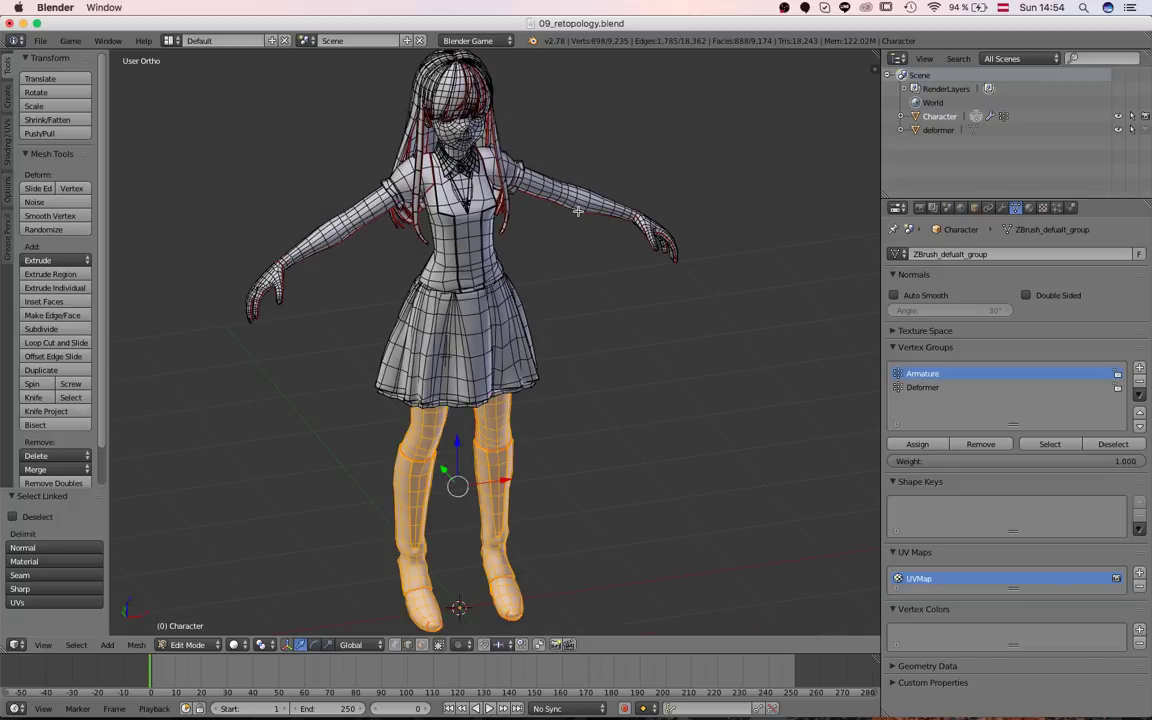
key("l")
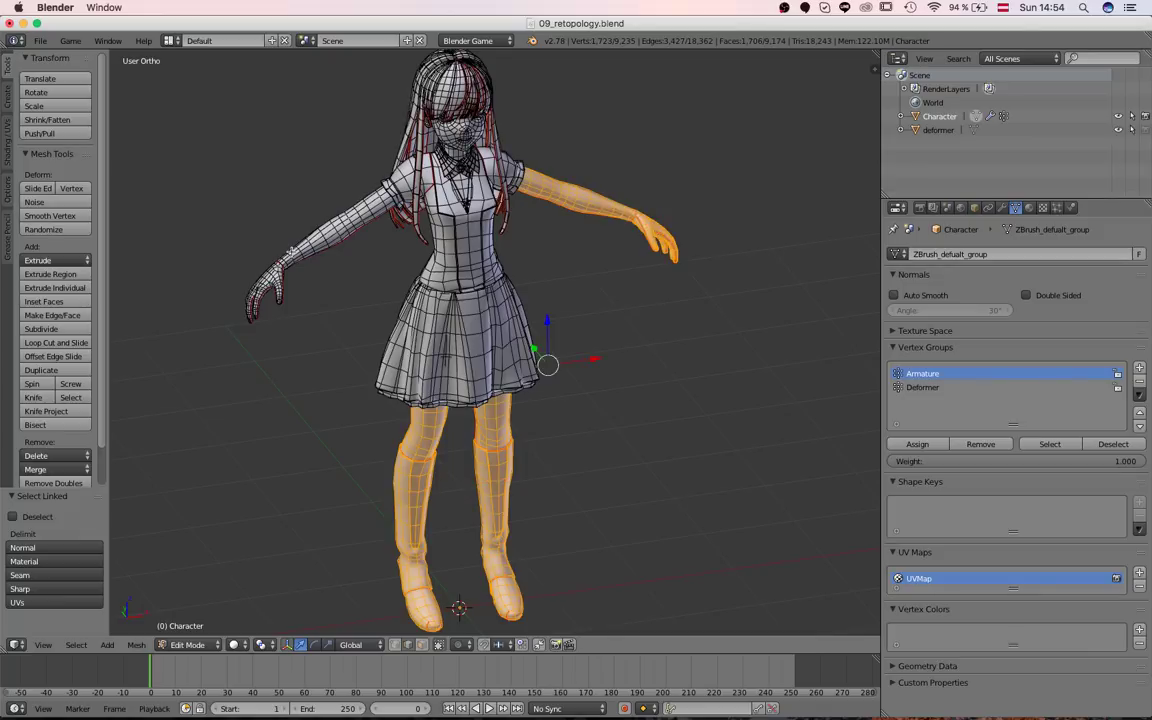
key("l")
scroll(393, 124, "up", 7)
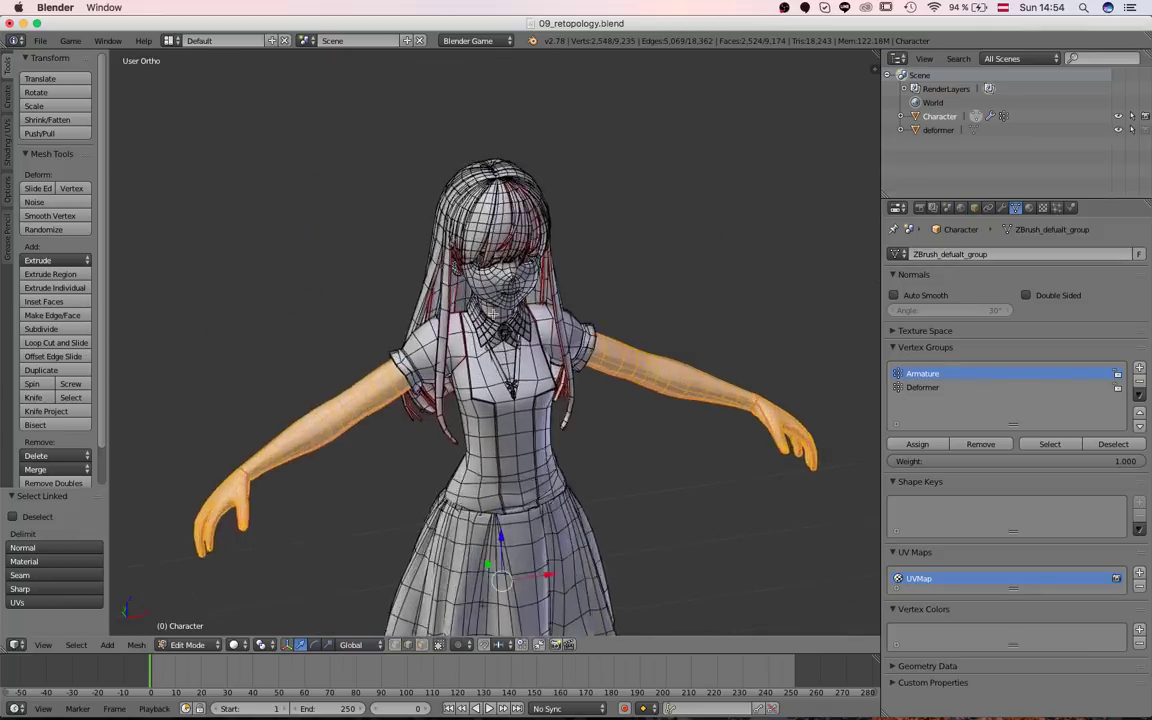
key("l")
scroll(491, 210, "down", 2)
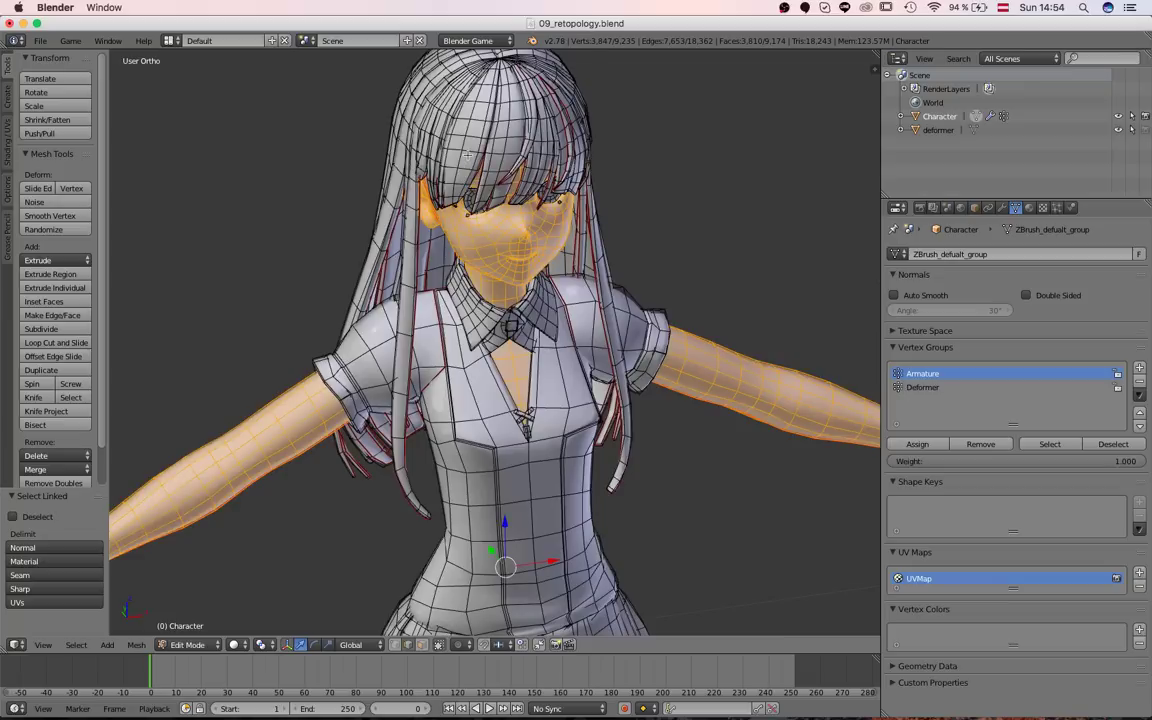
Add the linked geometry of all the hair, including the bangs, side strands and back of the head, to the selection
key("l")
key("l")
key("l")
key("l")
key("l")
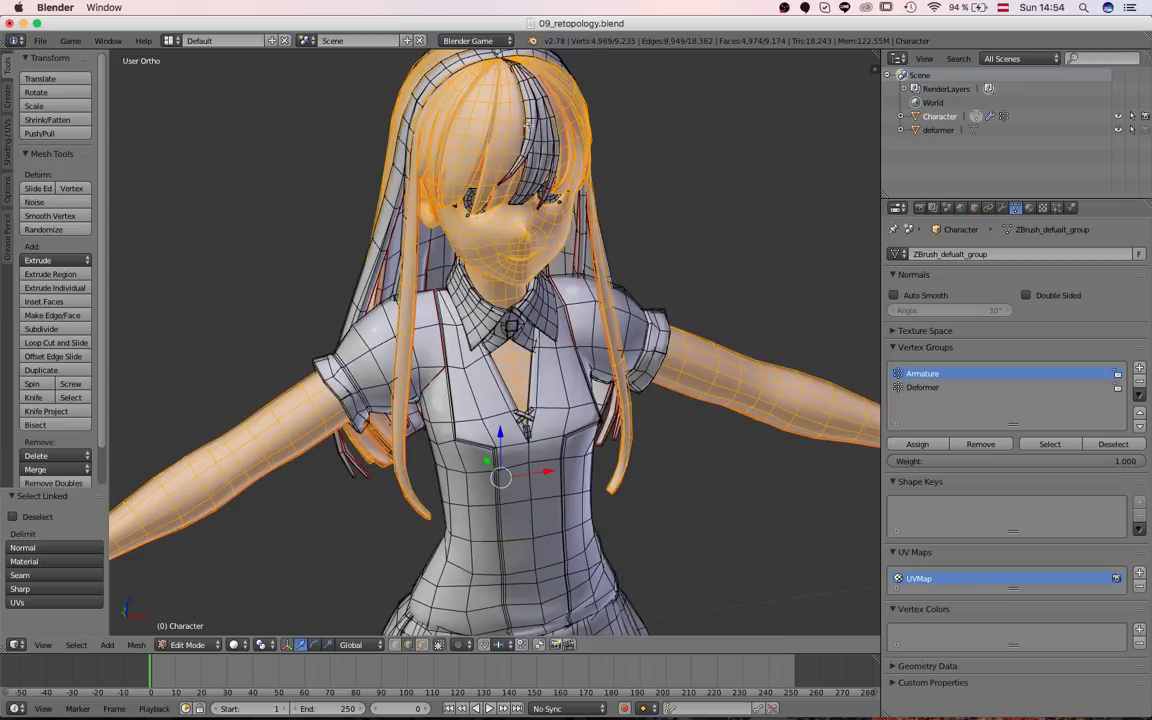
key("l")
key("l")
middle_click_drag(503, 85, 490, 235)
key("l")
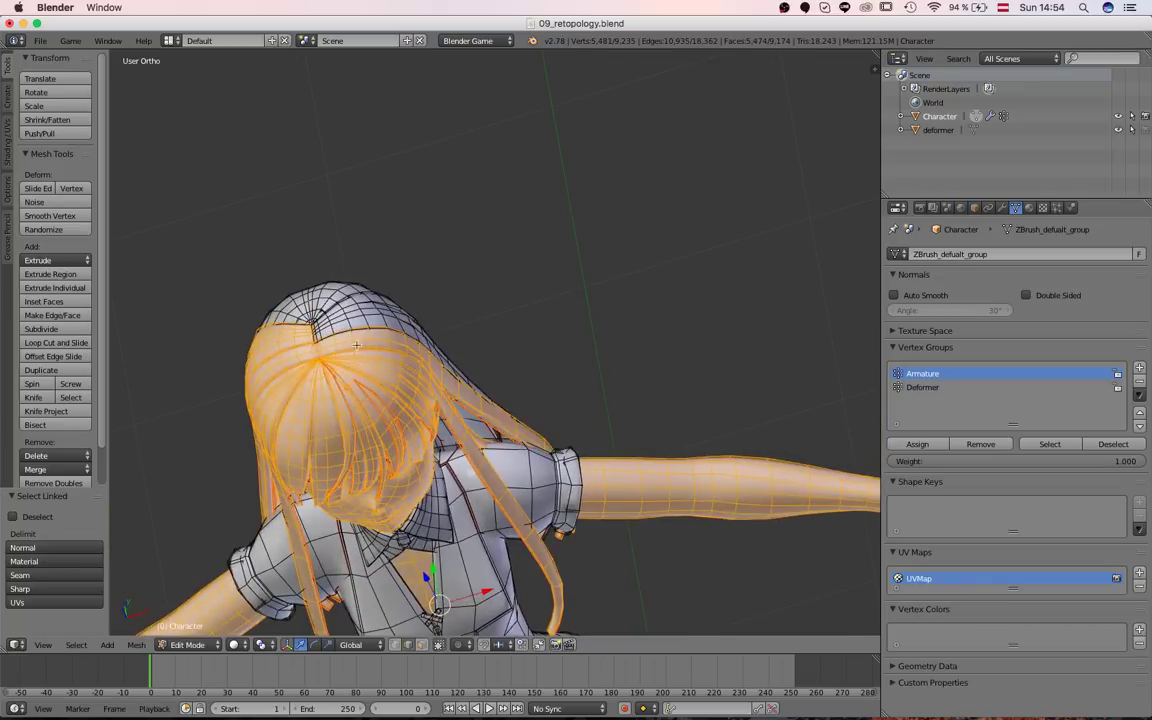
key("l")
key("l")
Add the linked geometry of both eyes and their eyelashes to the selection
middle_click_drag(318, 334, 432, 352)
scroll(436, 400, "down", 3)
middle_click_drag(440, 450, 468, 316, "shift")
middle_click_drag(468, 320, 460, 420)
scroll(460, 420, "up", 5)
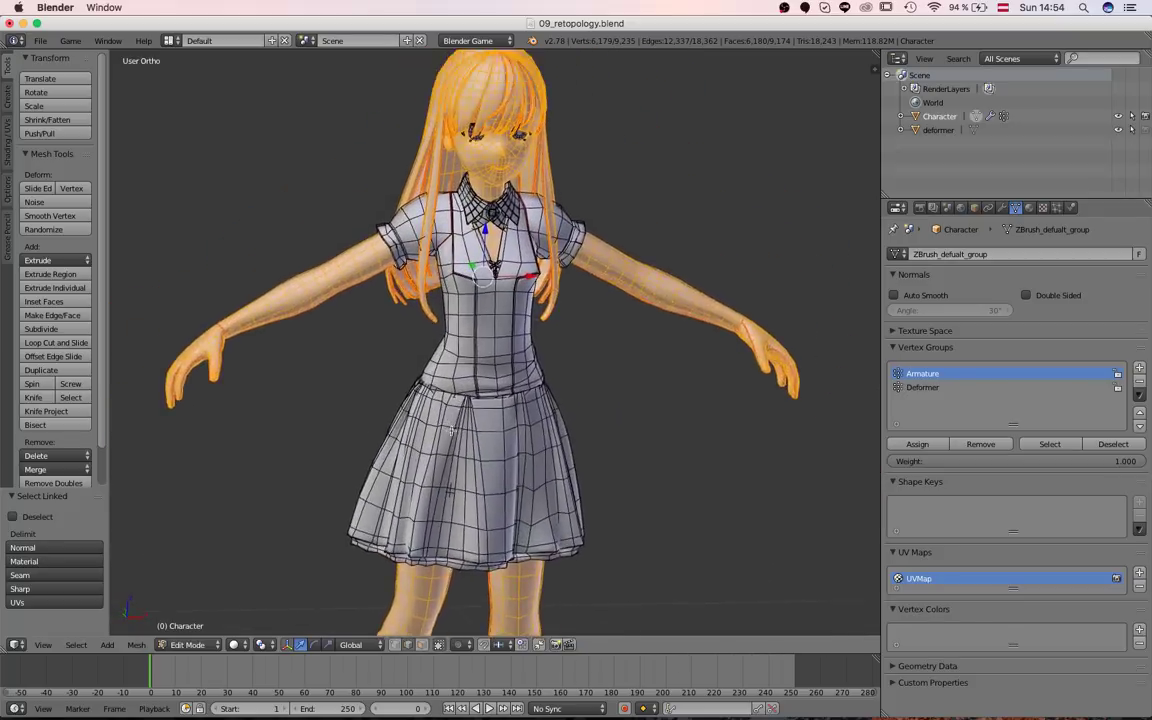
scroll(462, 428, "down", 2)
scroll(463, 428, "down", 3)
scroll(485, 351, "up", 3)
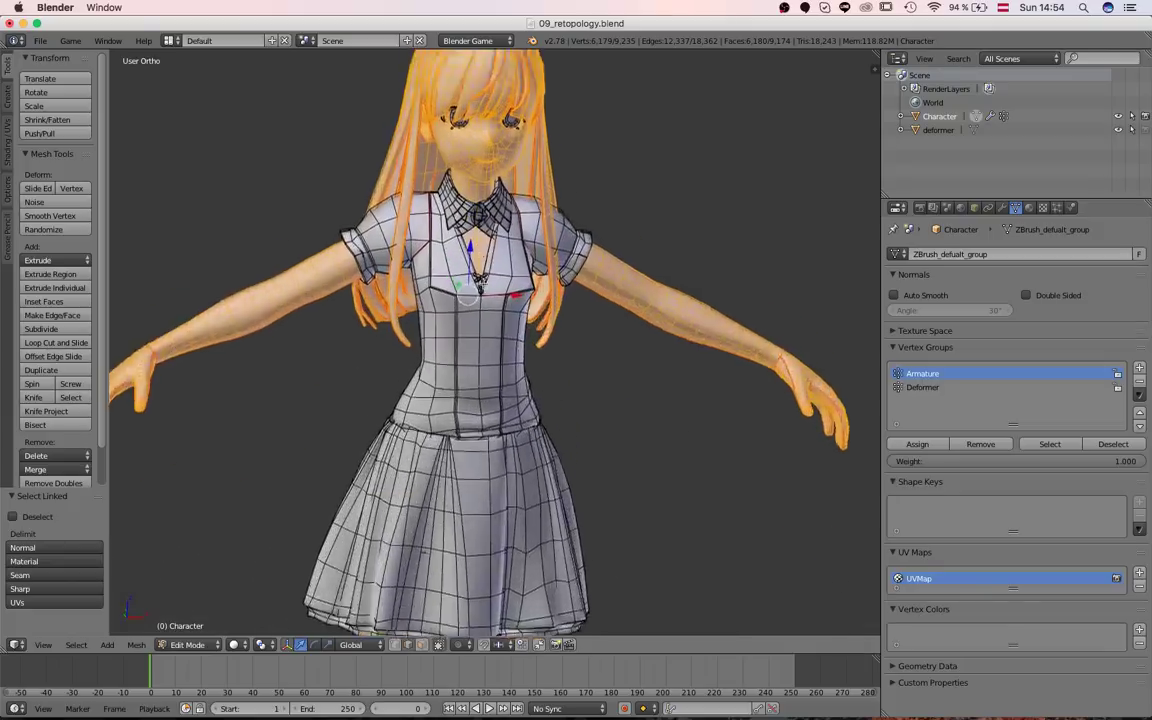
middle_click_drag(485, 351, 477, 419, "shift")
scroll(477, 419, "up", 5)
key("KP_1")
scroll(429, 434, "up", 3)
middle_click_drag(338, 421, 501, 397, "shift")
scroll(501, 397, "up", 1)
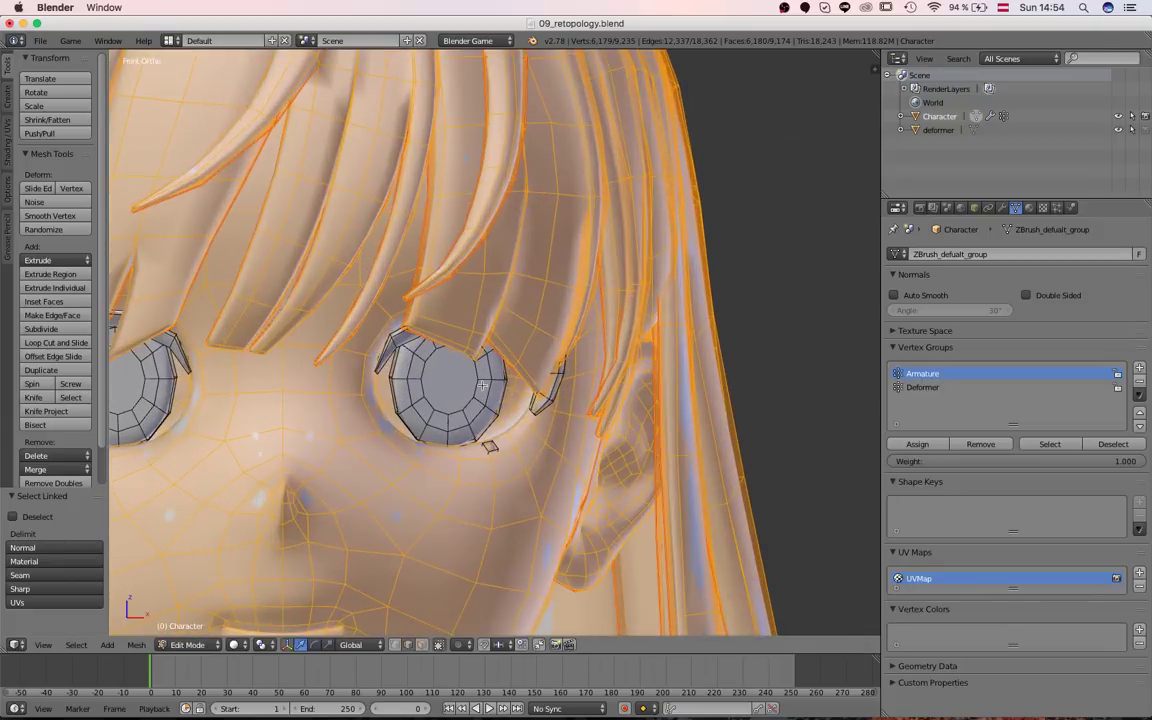
key("l")
scroll(402, 345, "down", 3)
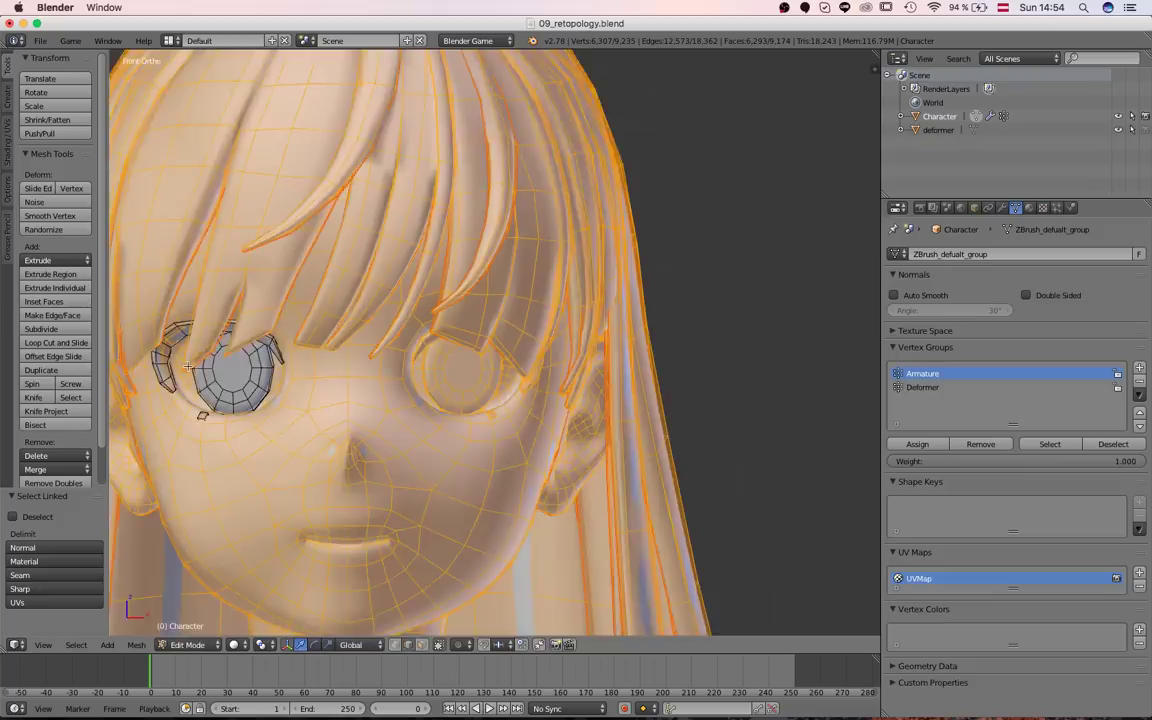
key("l")
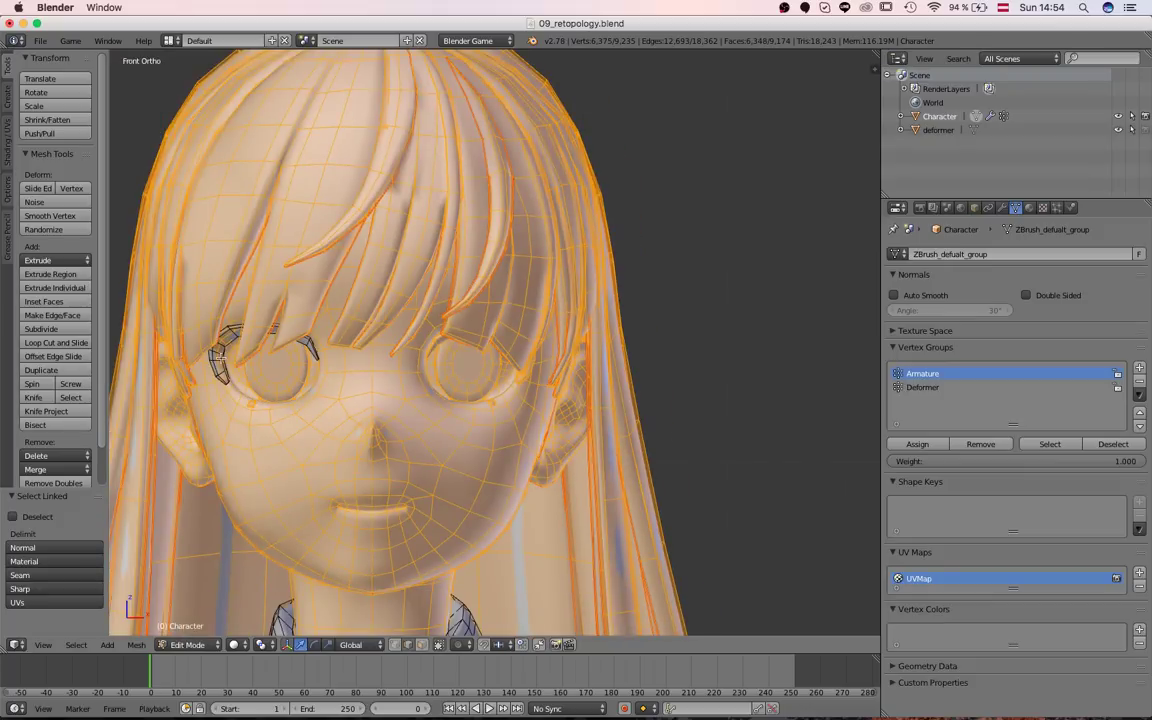
key("l")
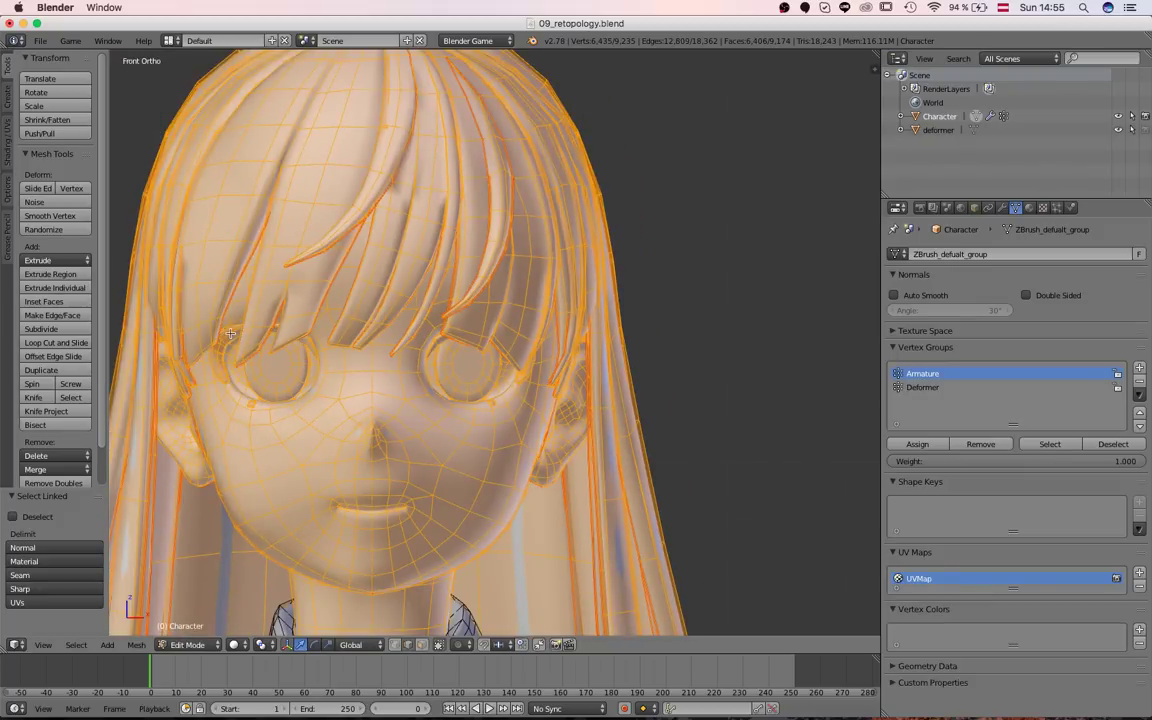
Assign the selected body, hair and eyes to the Armature vertex group, and the inverted selection of clothing to the Deformer group
scroll(207, 295, "down", 5)
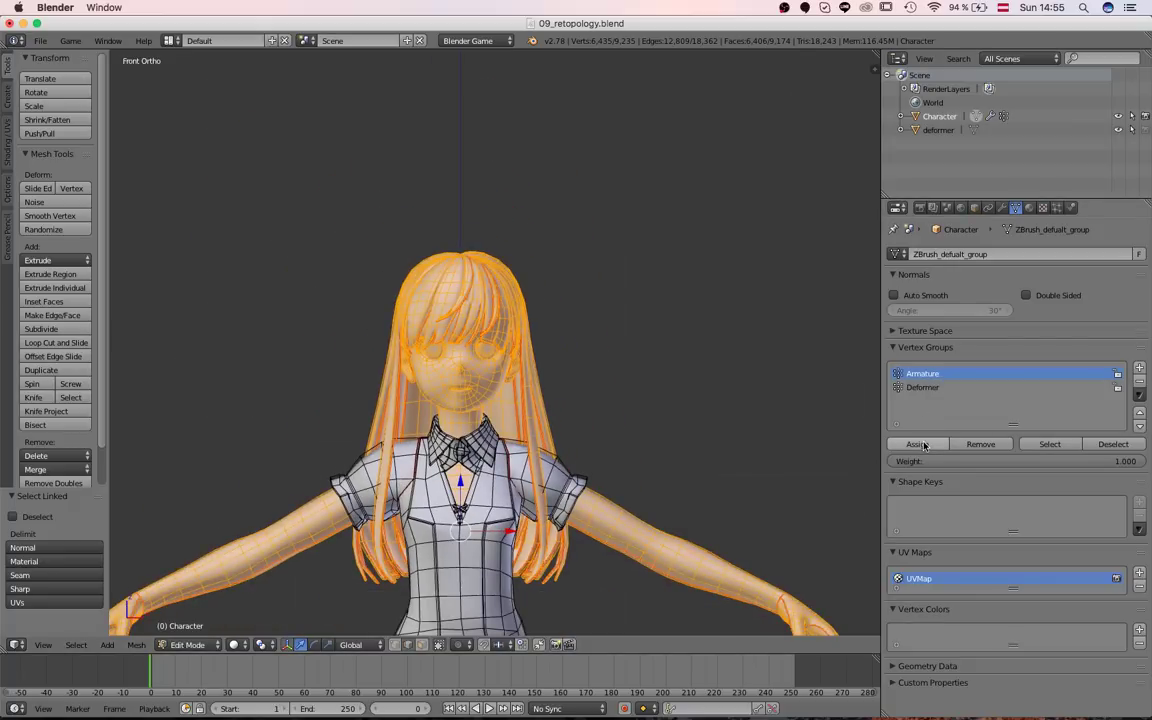
scroll(527, 411, "down", 3)
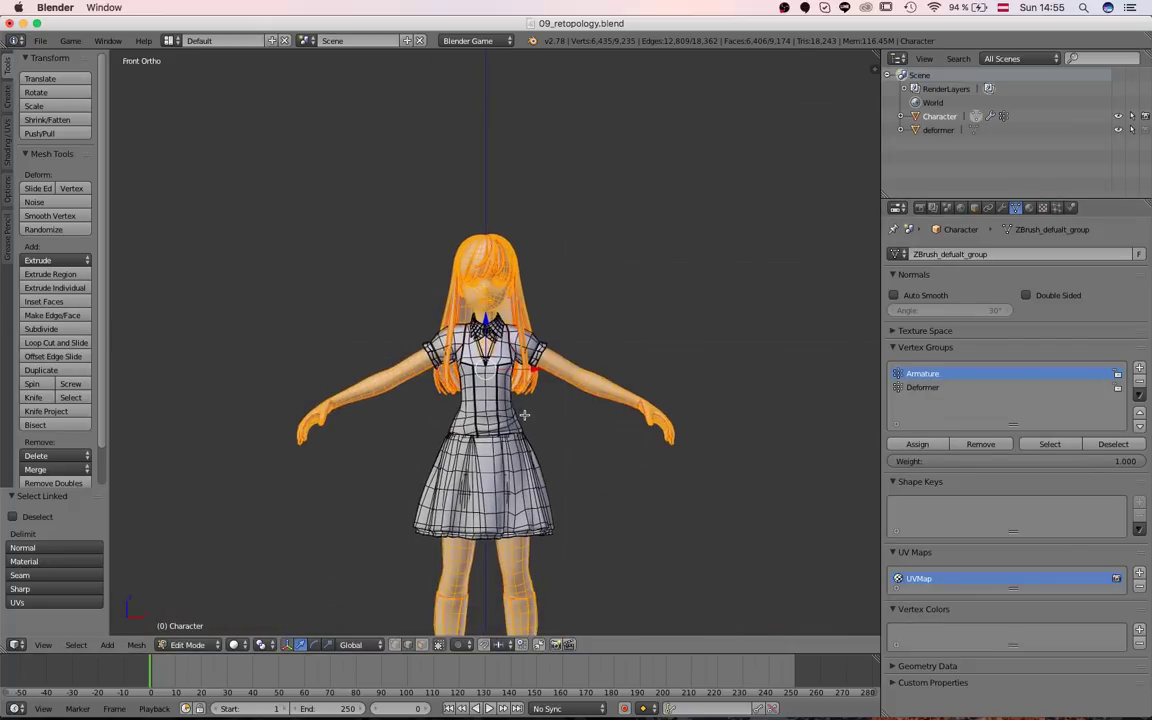
key("ctrl+i")
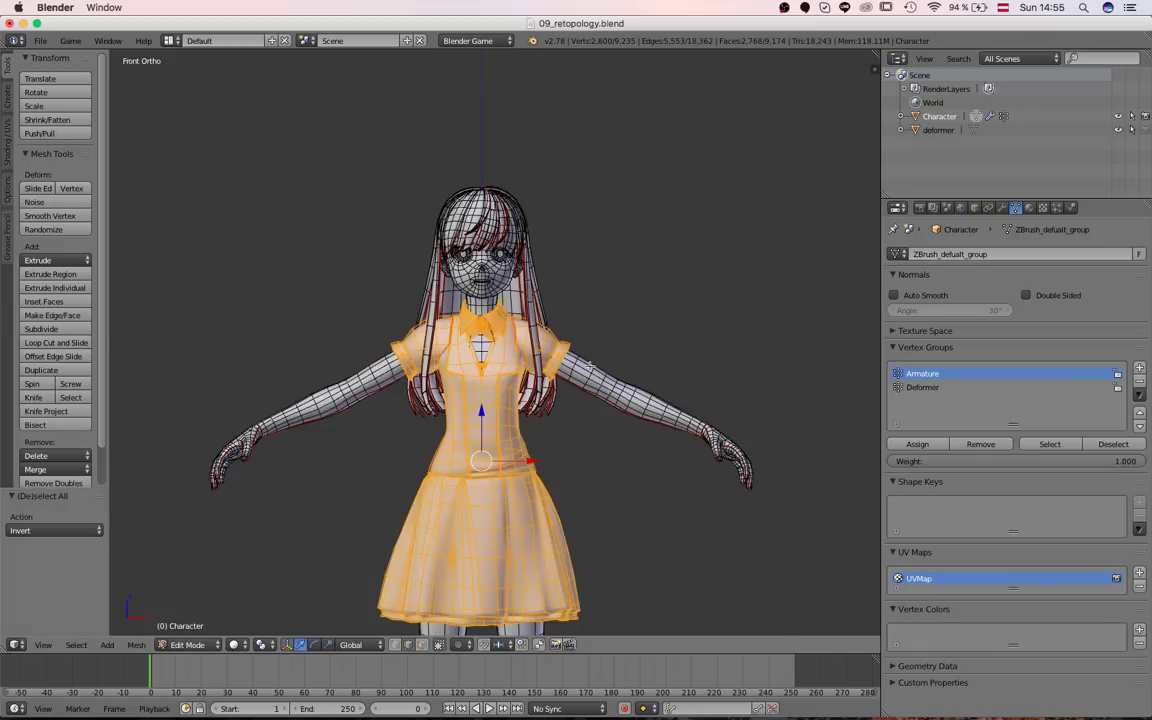
scroll(590, 365, "up", 4)
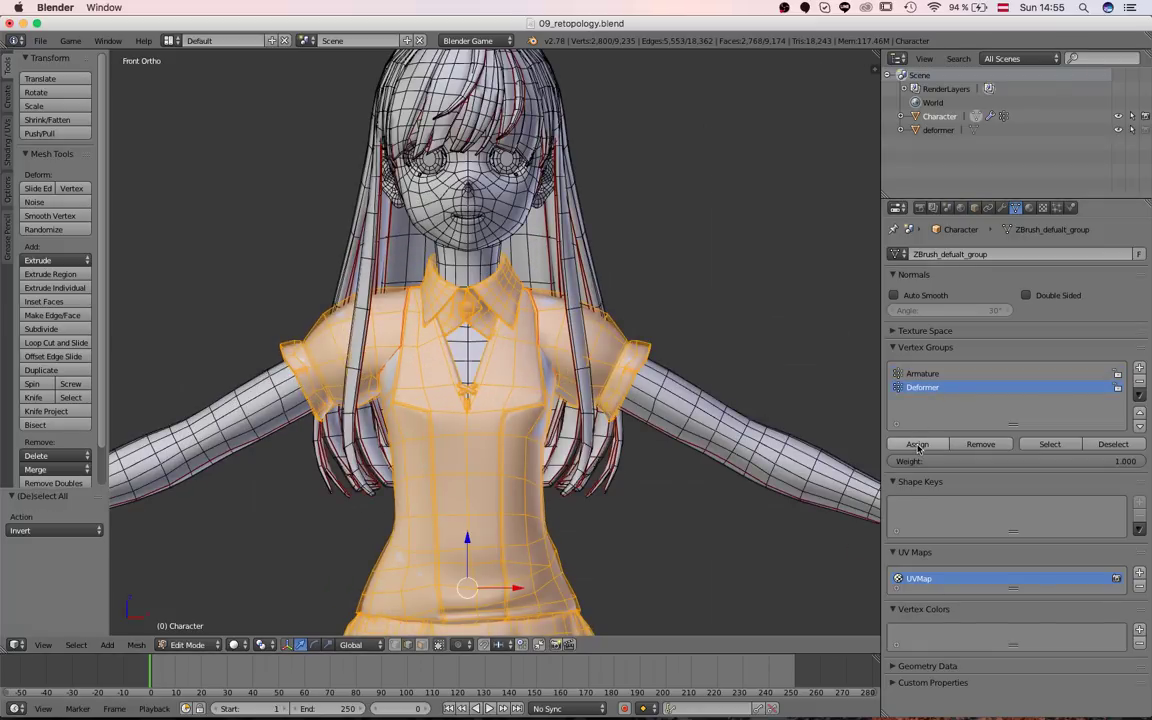
scroll(622, 419, "down", 6)
key("Tab")
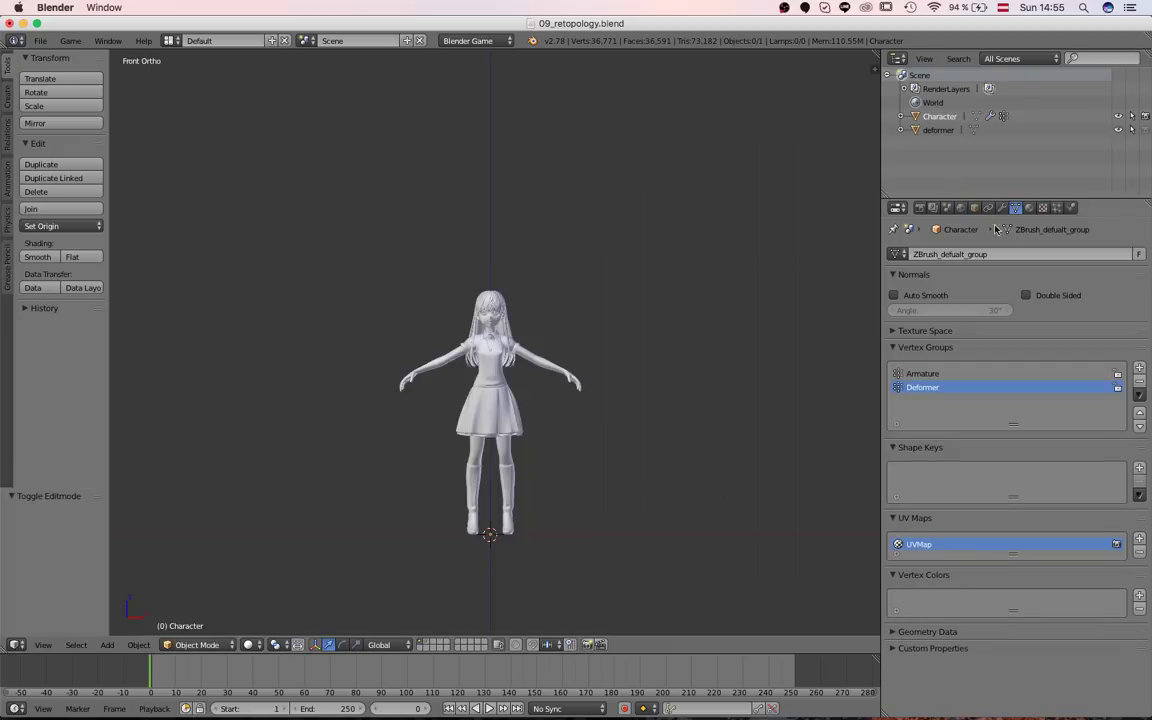
Rename the mesh data block from its ZBrush default name to Character
left_click(982, 254)
key("Return")
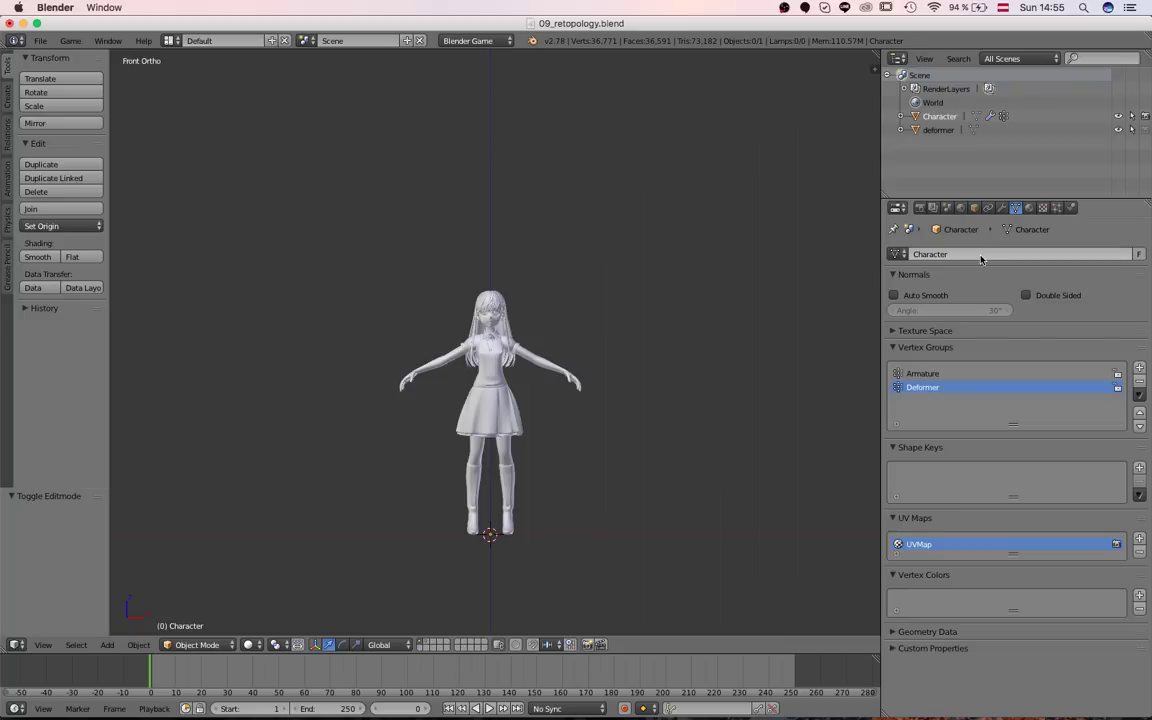
Set the Armature modifier's vertex group to Armature and the MeshDeform modifier's to Deformer, then collapse both modifiers
left_click(974, 208)
left_click(1003, 209)
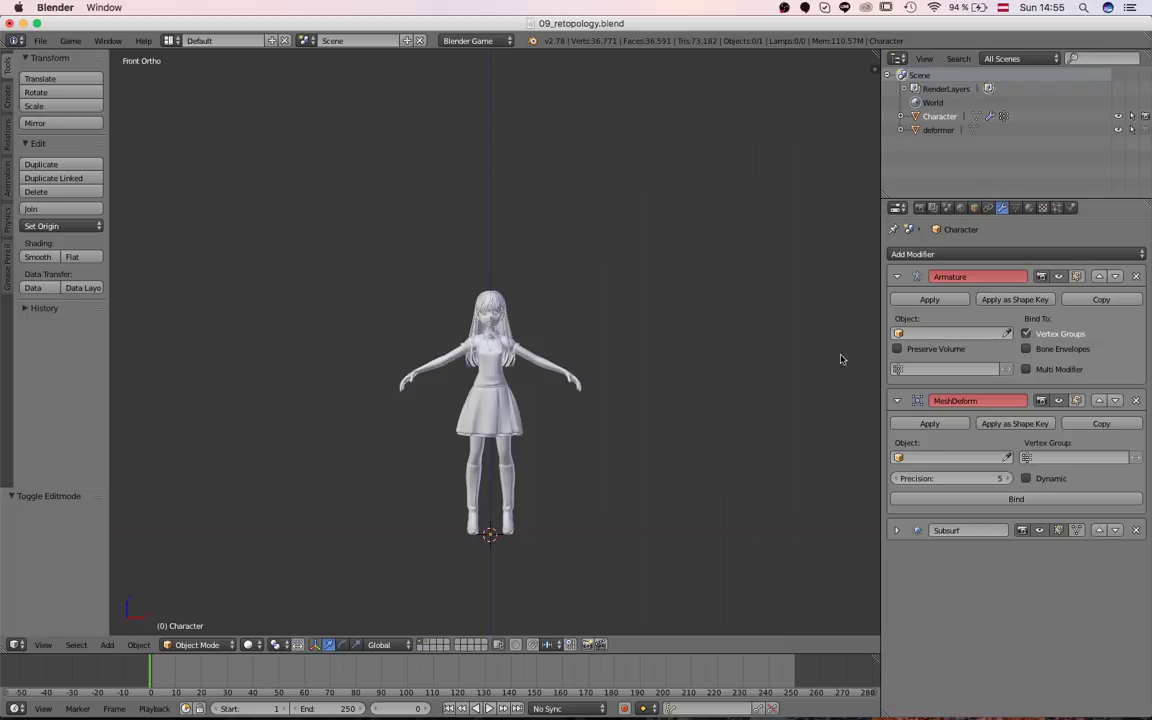
scroll(422, 411, "up", 6)
middle_click_drag(422, 405, 474, 398)
middle_click_drag(474, 390, 442, 289, "shift")
scroll(441, 289, "up", 3)
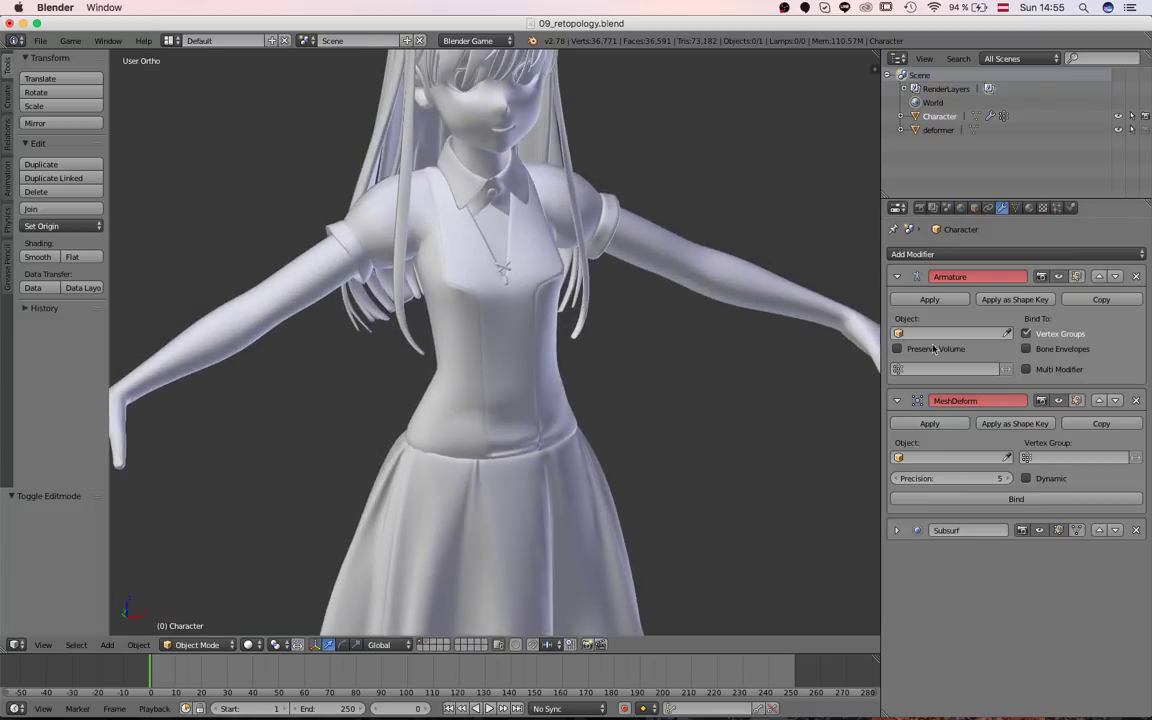
left_click(984, 370)
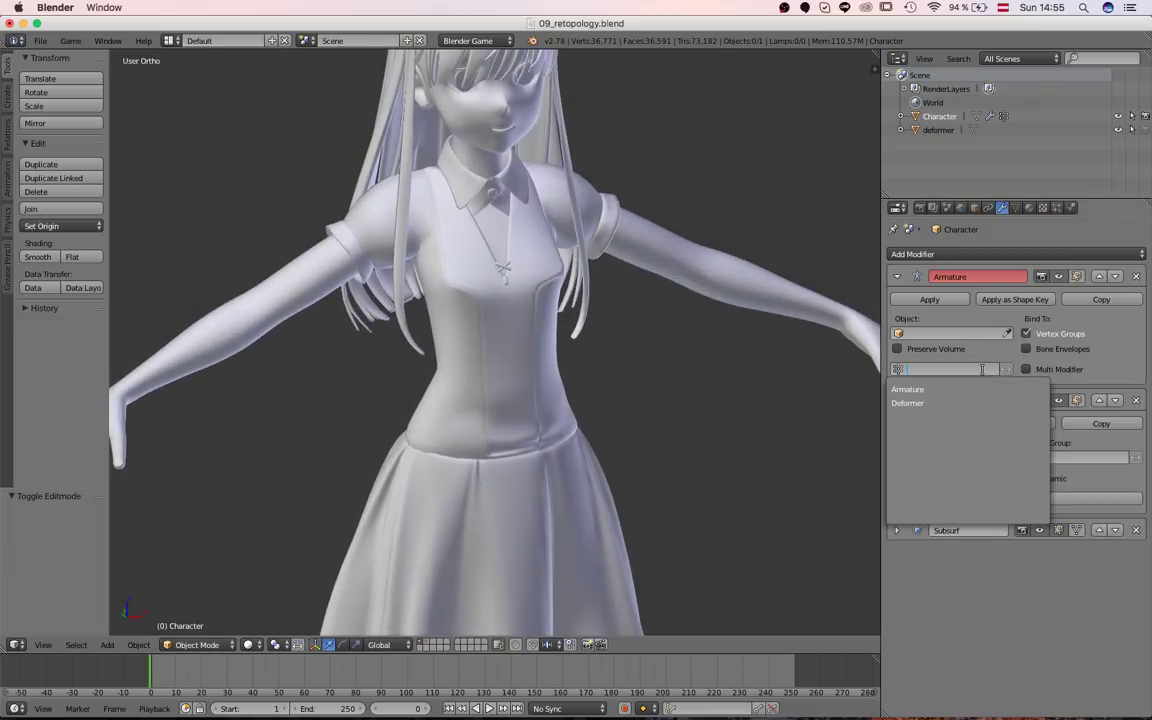
left_click(912, 389)
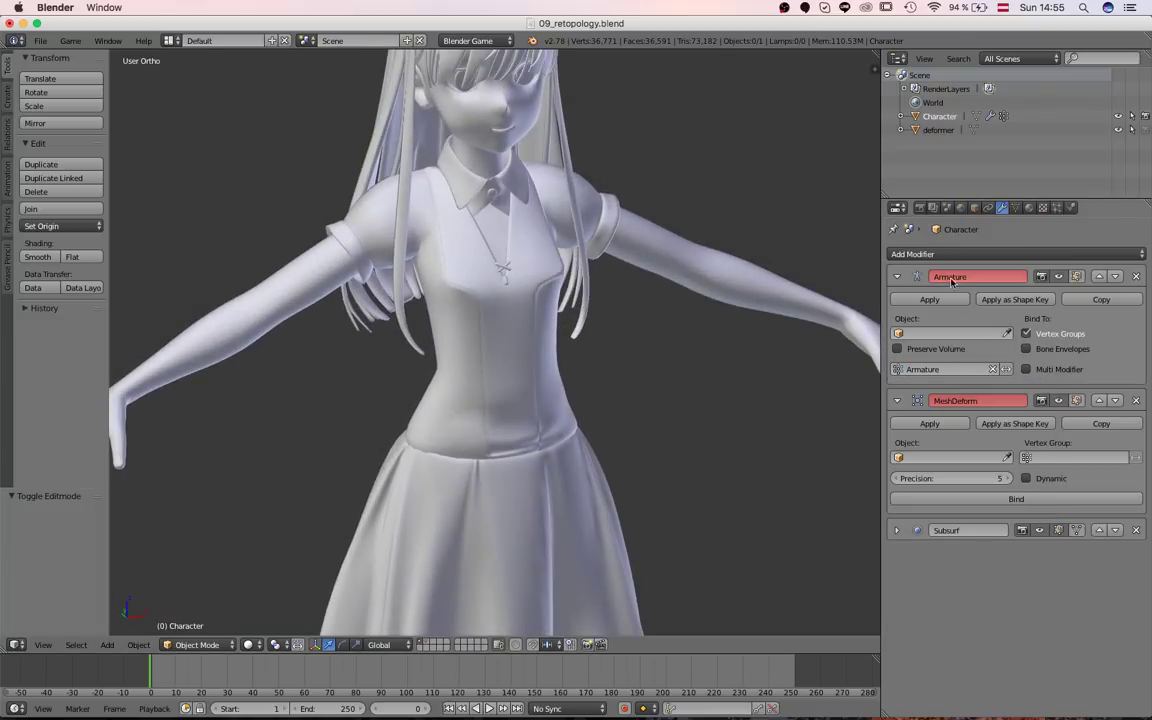
left_click(1049, 459)
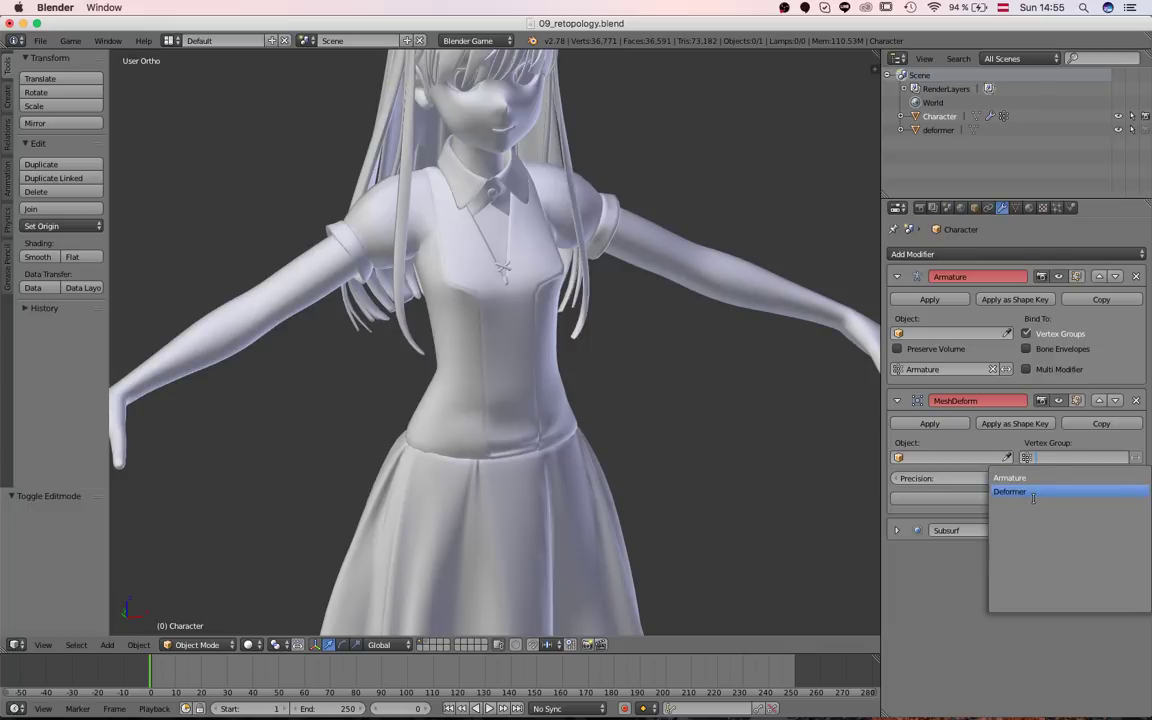
left_click(1035, 492)
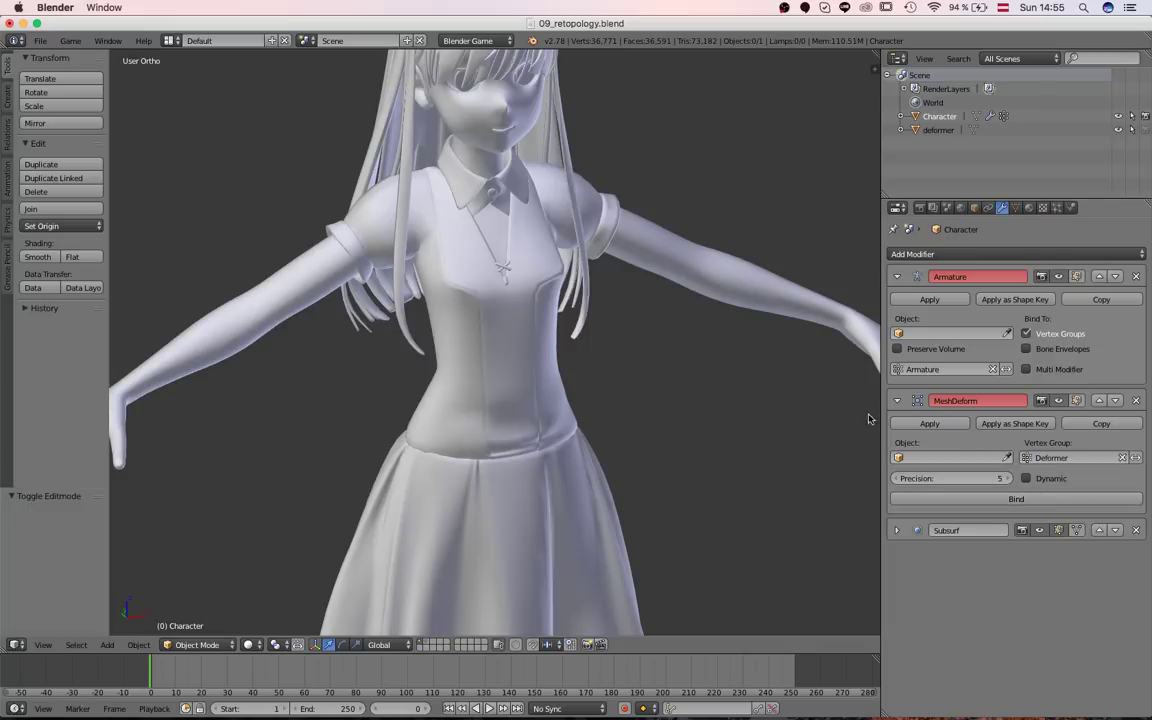
left_click(896, 276)
left_click(896, 302)
Add a single-bone armature at the scene origin between the character's feet
scroll(606, 481, "down", 3)
middle_click_drag(606, 481, 574, 486)
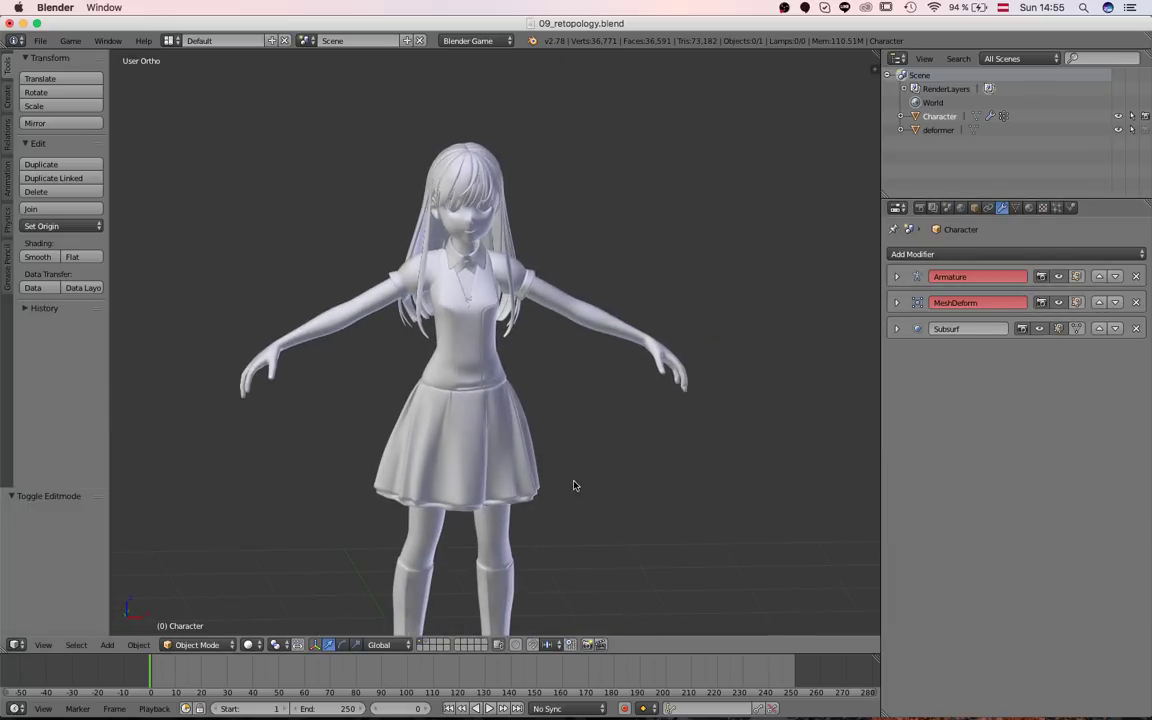
key("KP_1")
scroll(513, 398, "down", 2)
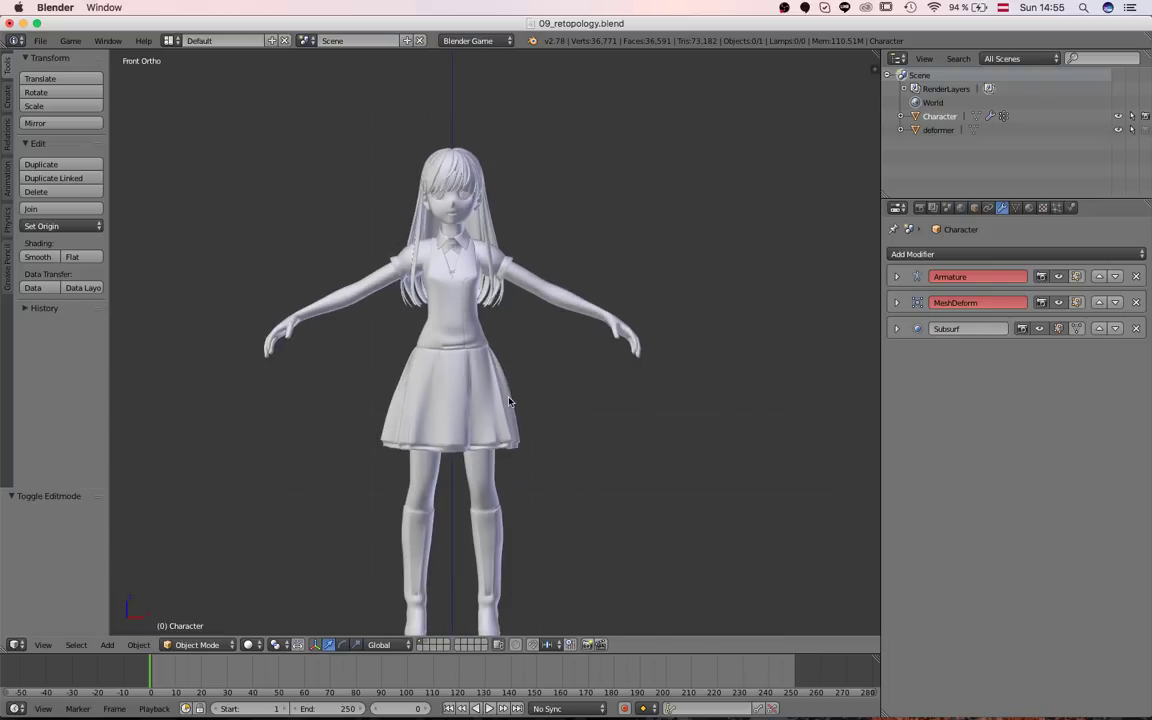
scroll(442, 377, "up", 1)
scroll(492, 320, "down", 3)
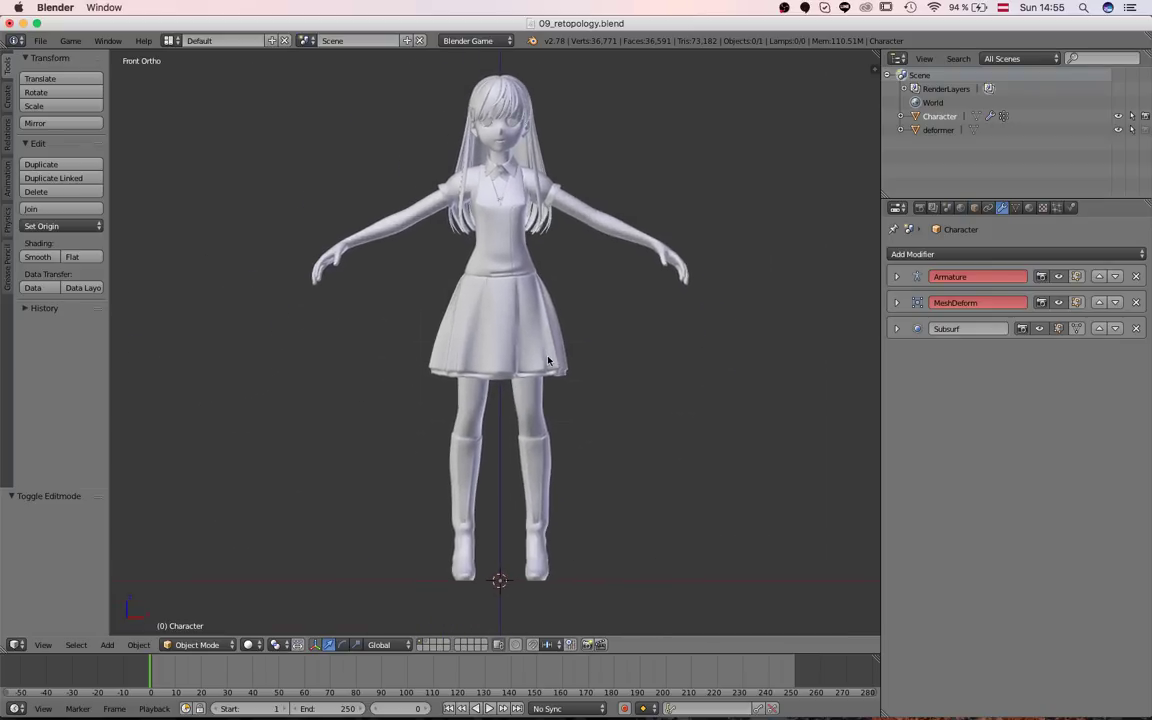
key("shift+a")
mouse_move(530, 281)
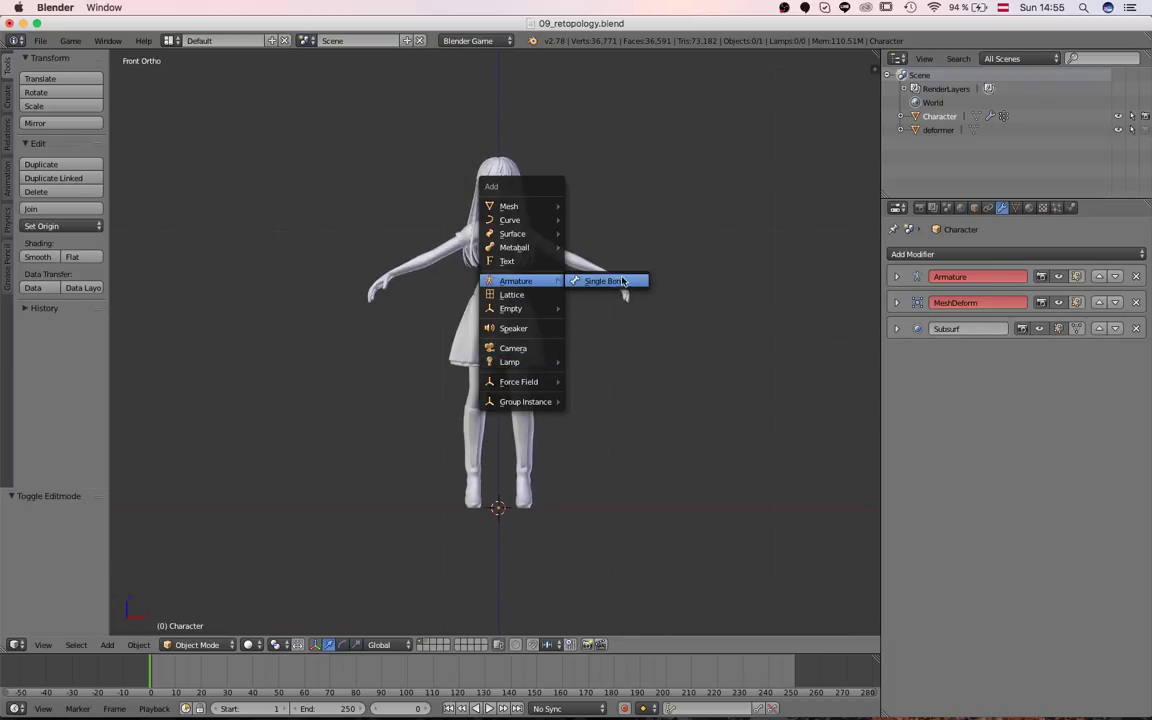
left_click(600, 281)
scroll(455, 470, "up", 1)
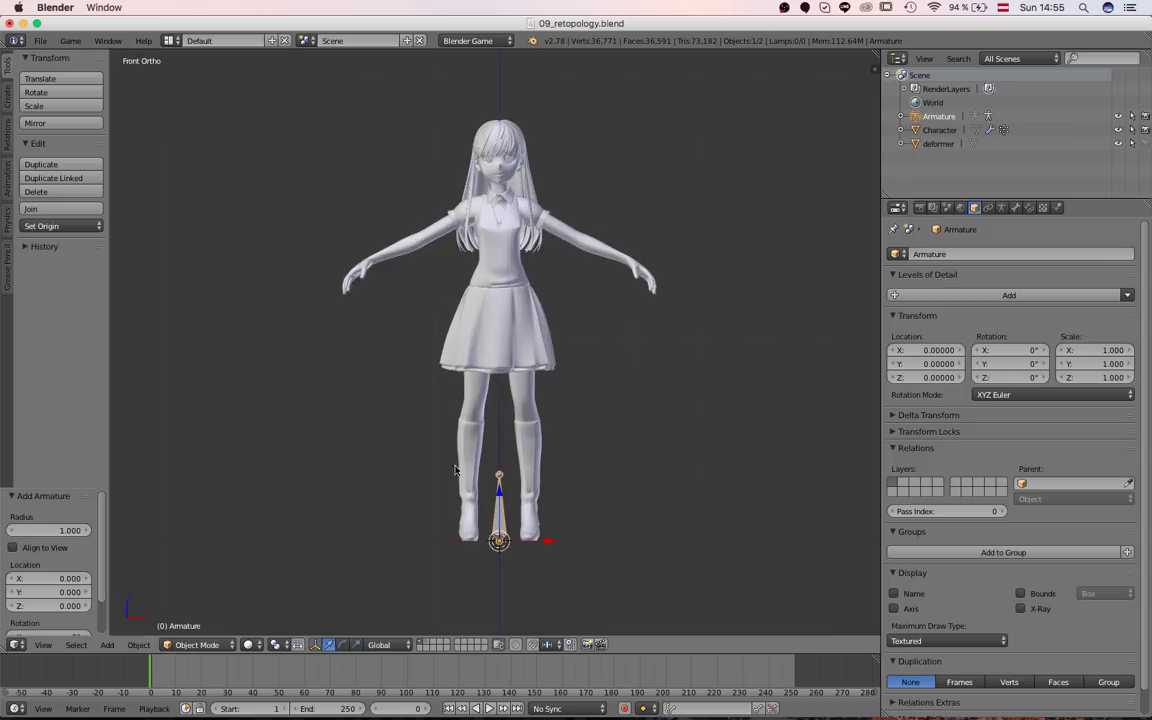
scroll(511, 513, "up", 1)
Enter Edit Mode on the armature and rename its bone to Root
key("Tab")
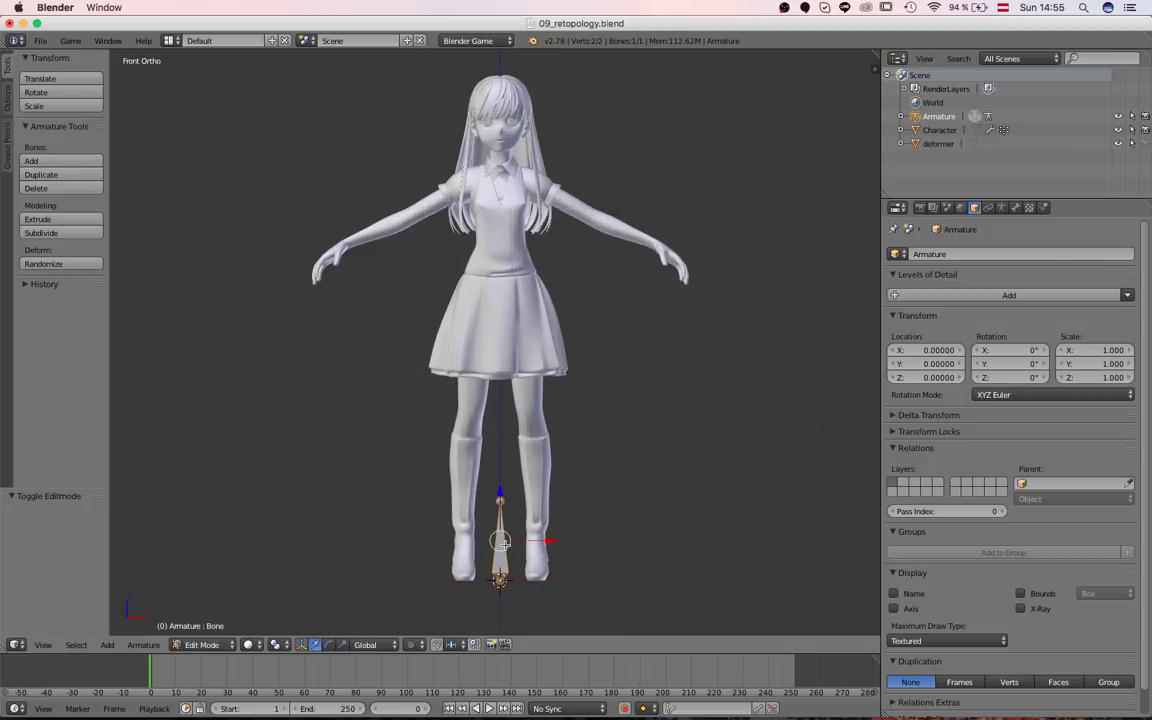
scroll(505, 535, "down", 2)
scroll(478, 496, "up", 2)
middle_click_drag(478, 496, 471, 352)
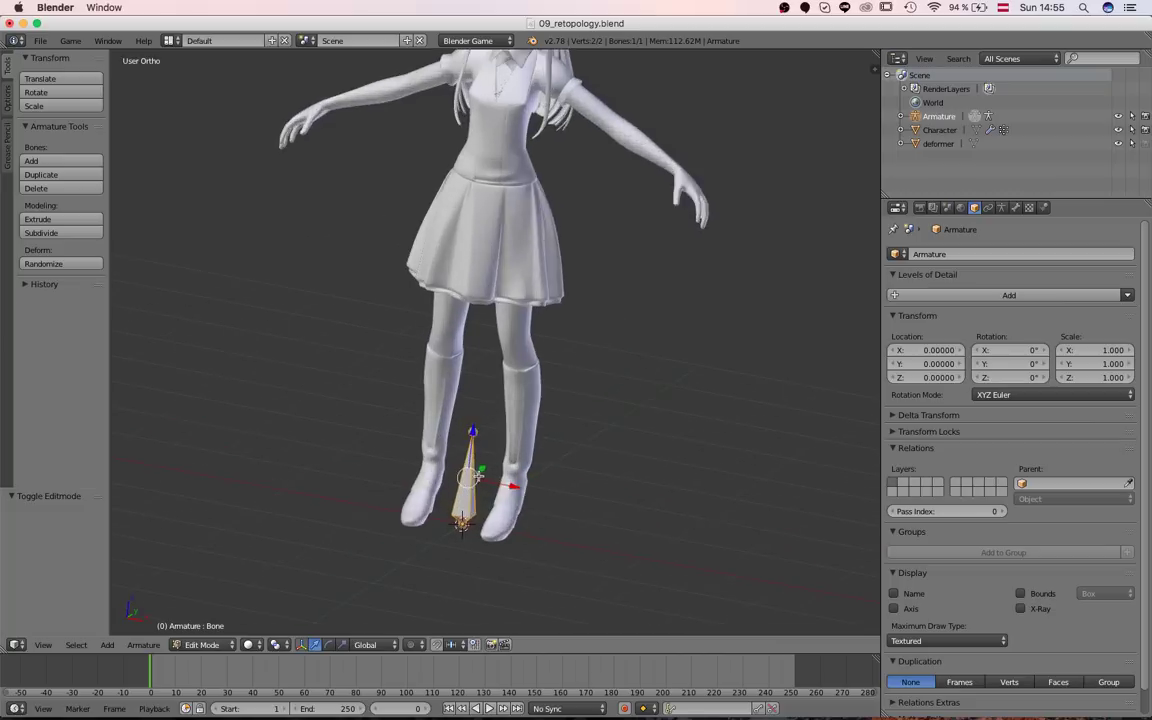
left_click(1014, 208)
left_click(996, 254)
type("Ro")
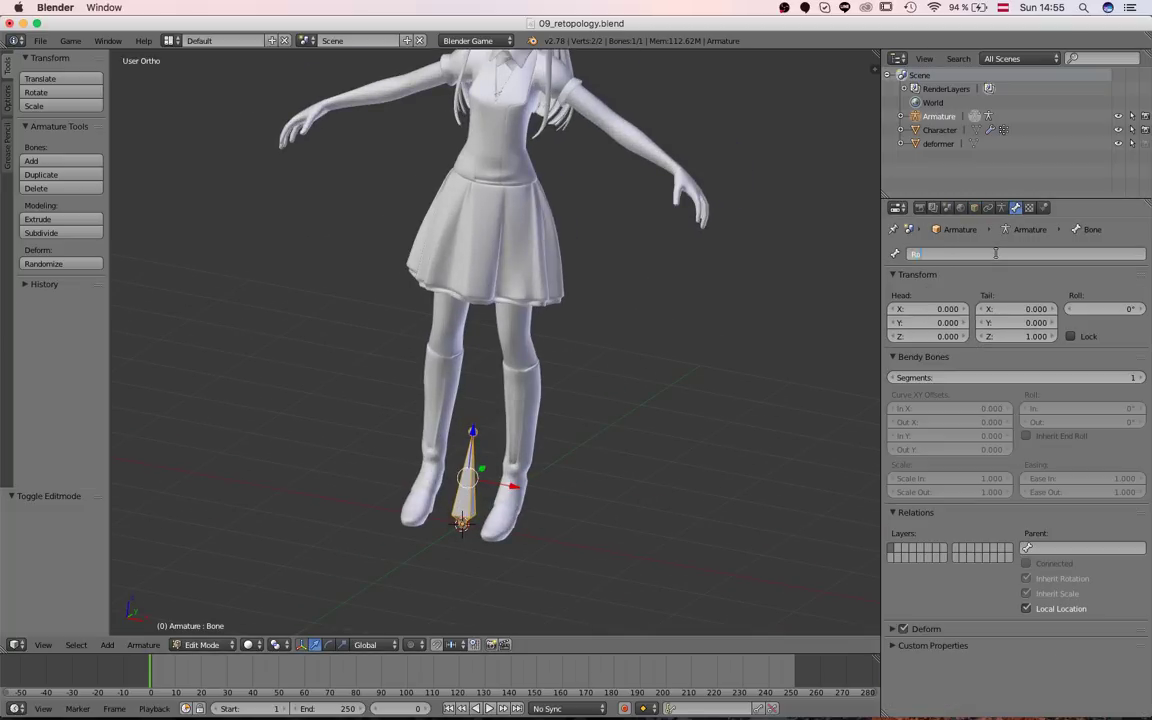
type("ot")
key("Return")
Show the scene in wireframe and duplicate the Root bone 3.3 units upward along the Z axis
key("KP_1")
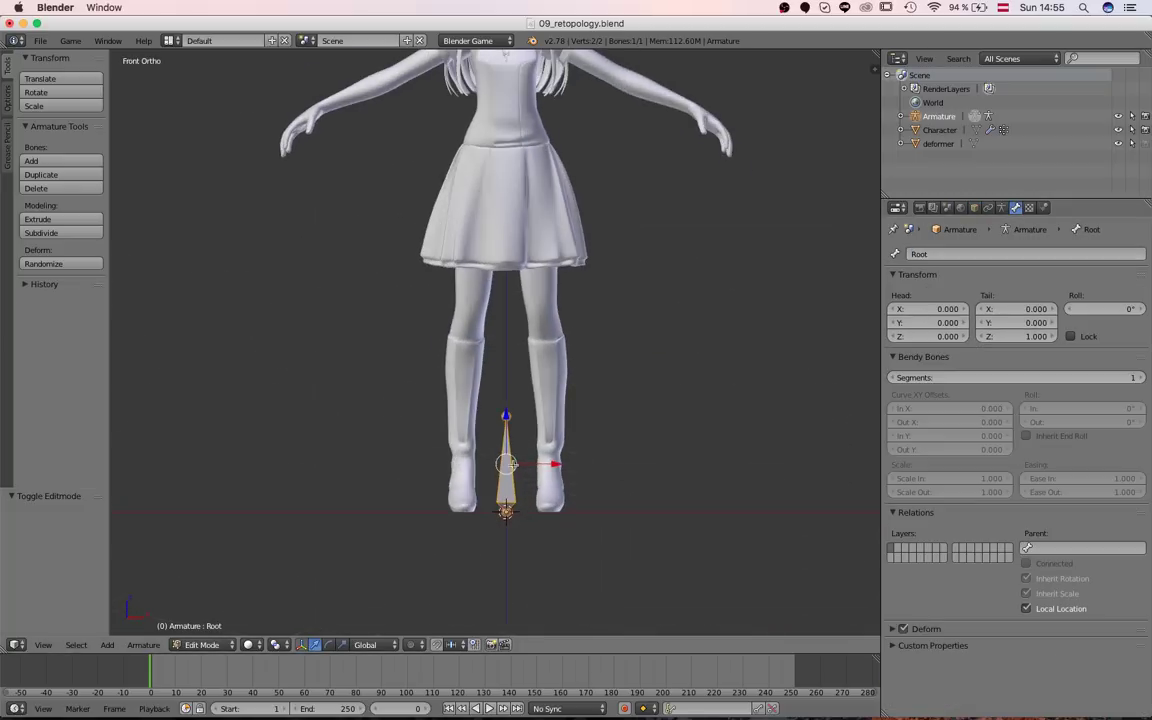
scroll(519, 491, "down", 1)
key("z")
scroll(510, 430, "up", 1)
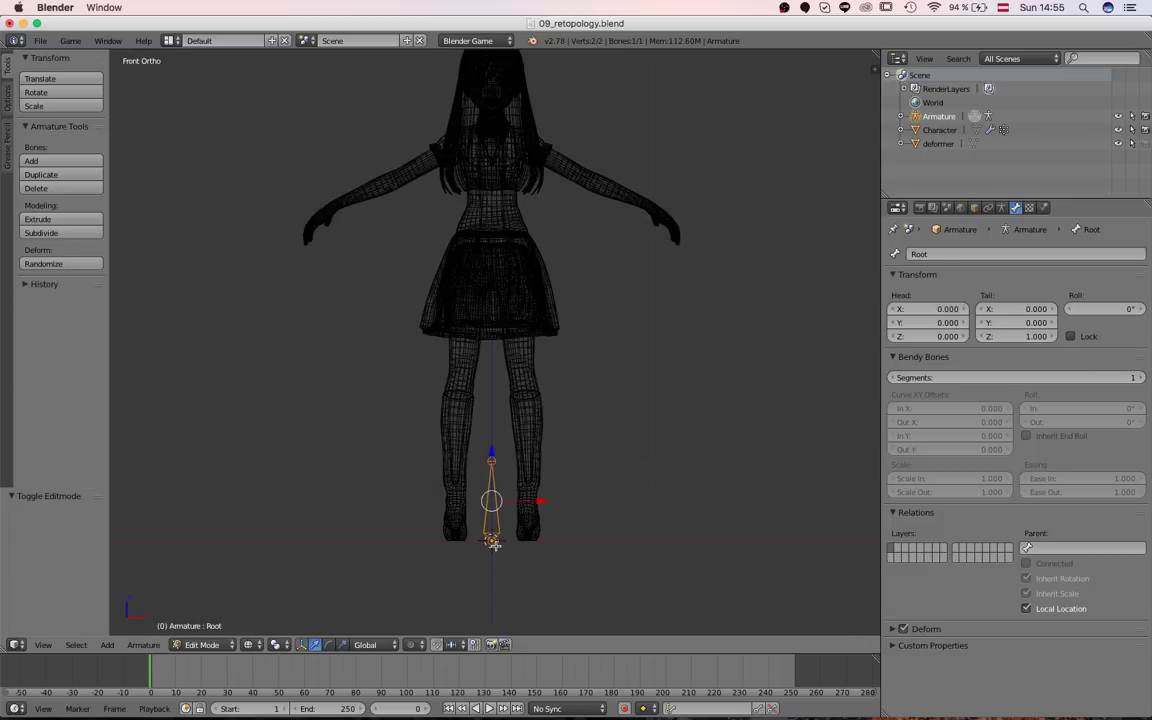
key("shift+d")
key("z")
left_click(513, 283)
middle_click_drag(513, 283, 335, 335)
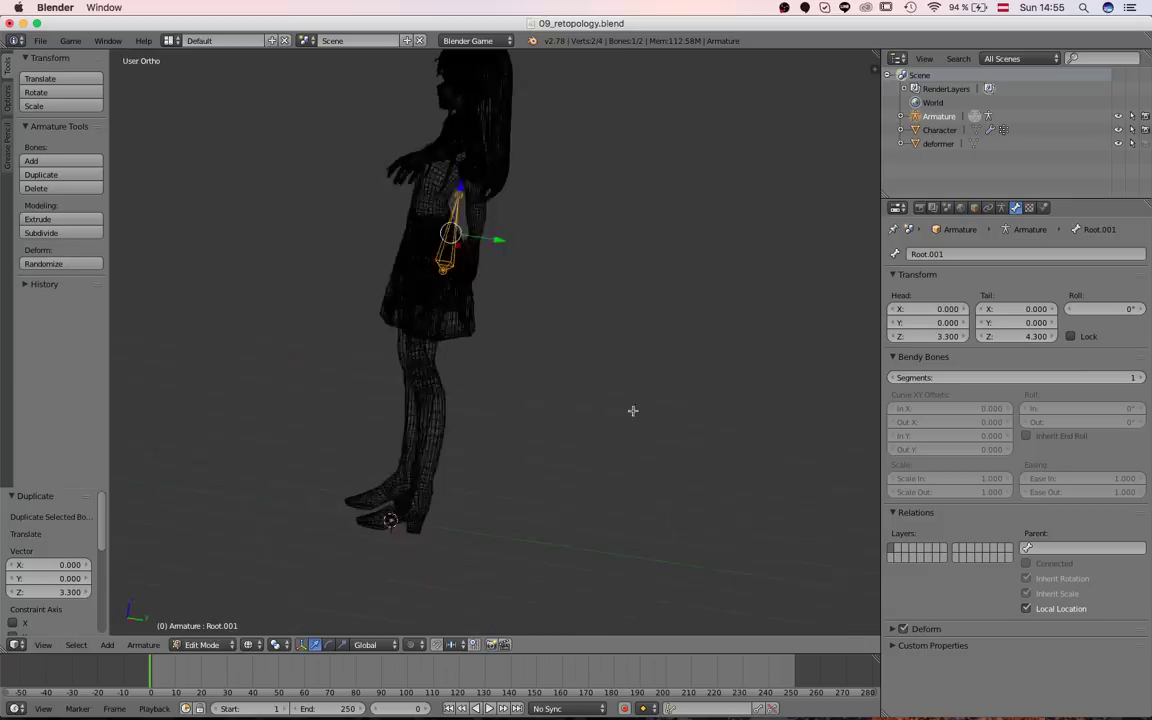
In the right side view, move the duplicated bone into the torso by about -0.311 in Y and 0.623 in Z
key("KP_3")
middle_click_drag(509, 298, 612, 466, "shift")
scroll(581, 488, "up", 5)
key("g")
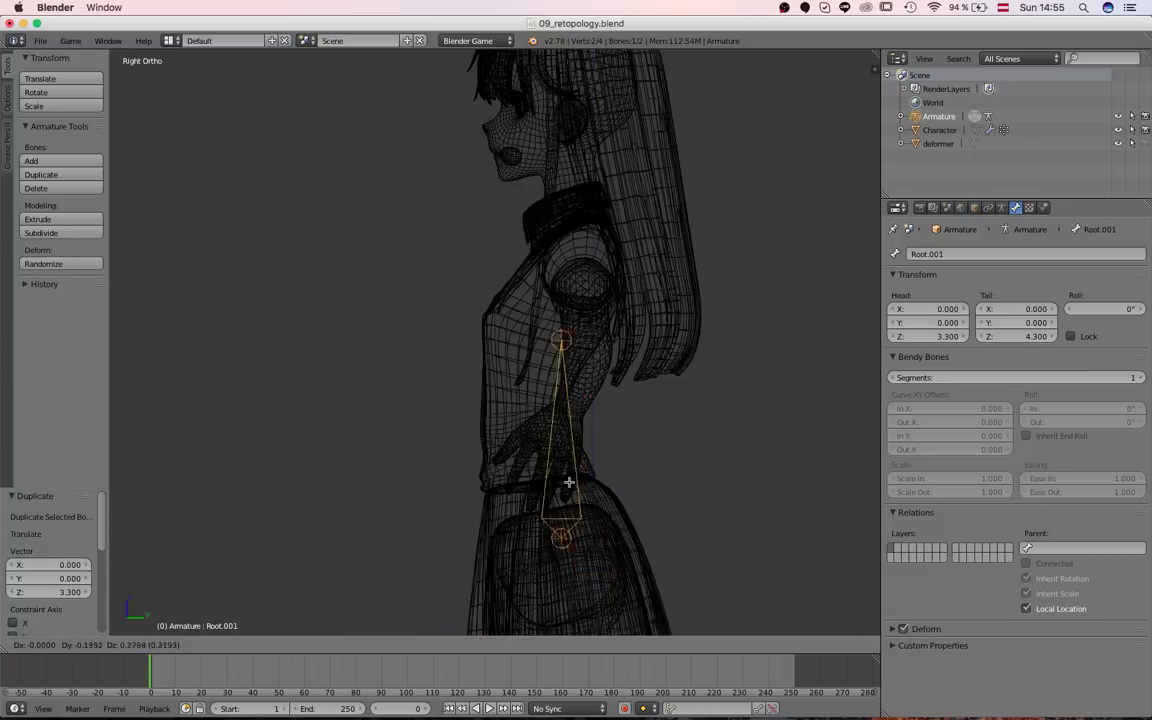
left_click(542, 416)
Shorten the torso bone by moving its tip about 0.511 down in Z and 0.012 in Y
scroll(542, 413, "down", 1)
right_click(528, 279)
key("g")
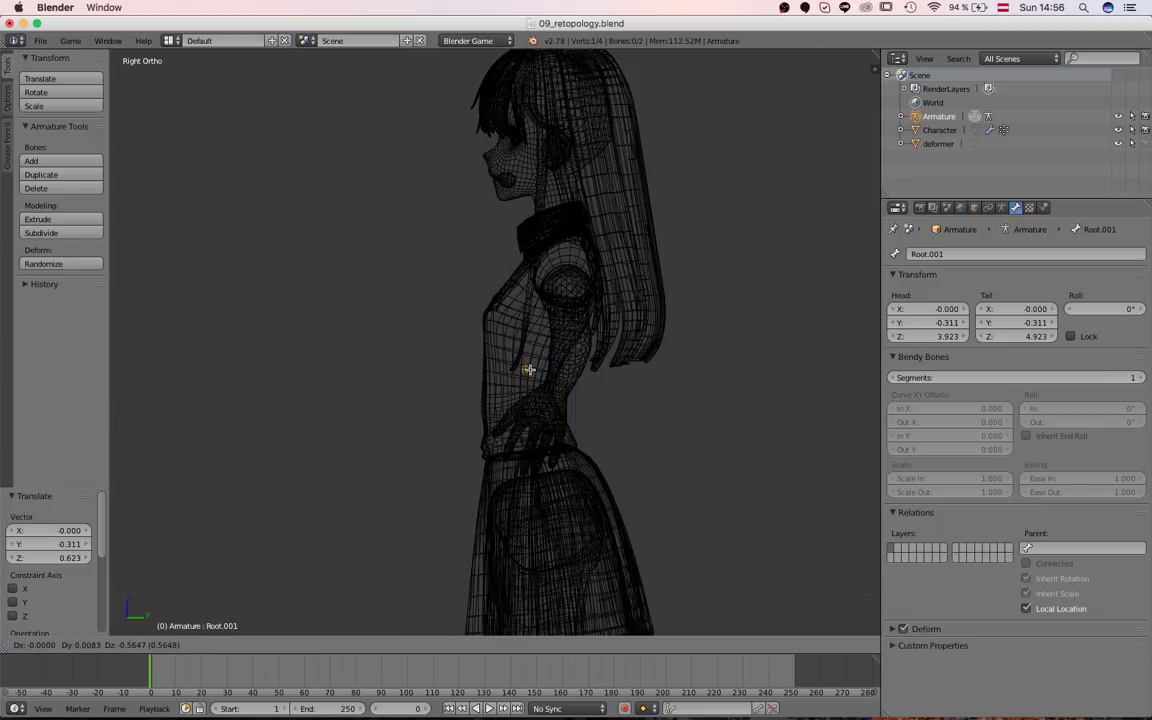
left_click(528, 360)
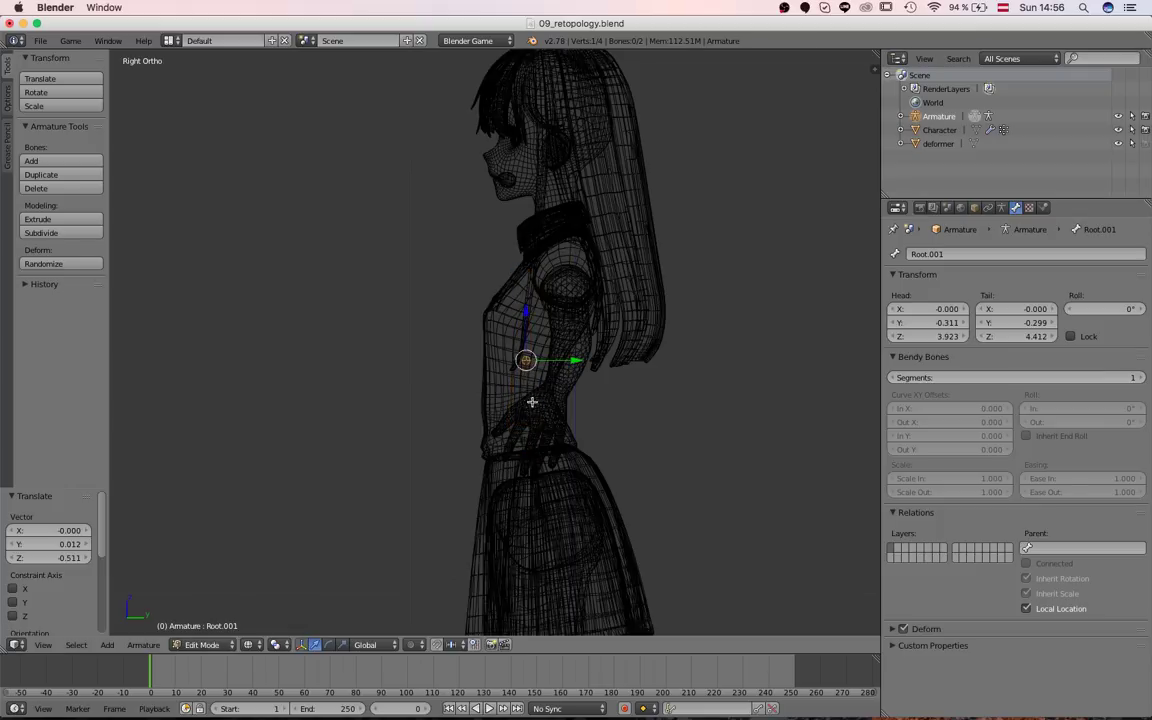
Lower the whole torso bone to the waist by about 0.101 in Z, shifting it about 0.009 in Y
middle_click_drag(528, 380, 532, 434)
scroll(518, 457, "down", 3)
middle_click_drag(463, 424, 561, 373, "shift")
key("a")
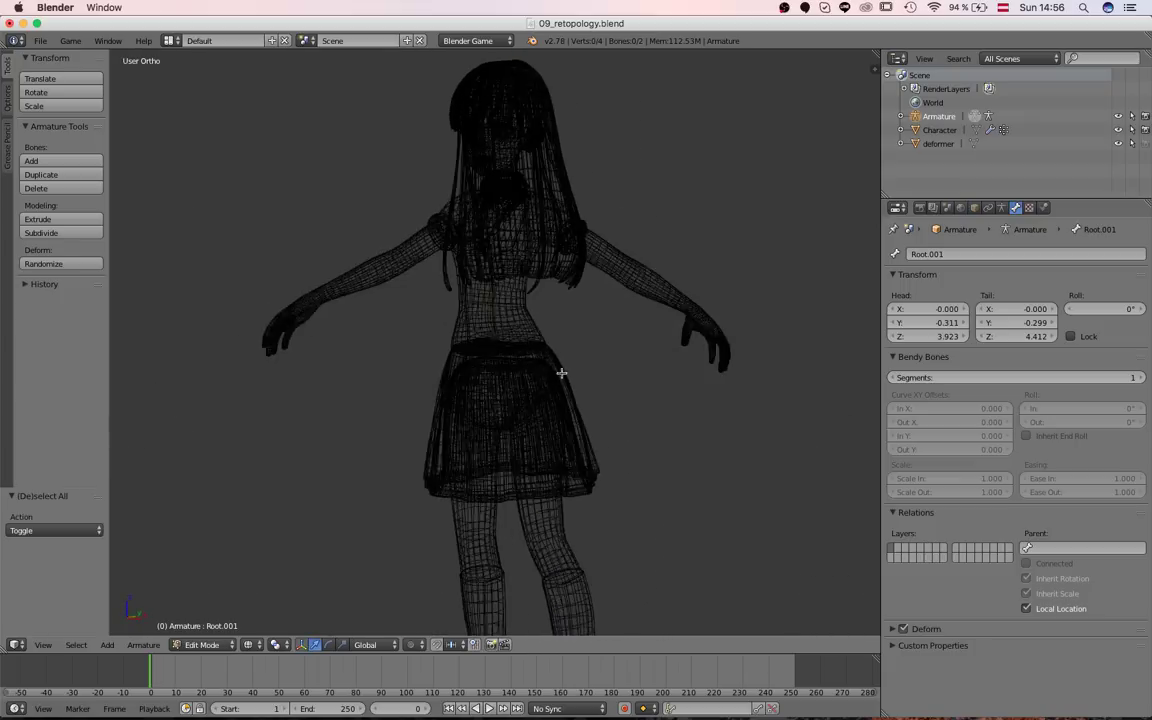
key("a")
scroll(520, 367, "up", 4)
right_click(499, 347)
mouse_move(499, 347)
middle_mouse_down()
mouse_move(568, 399)
mouse_move(497, 352)
middle_mouse_up()
key("KP_3")
key("g")
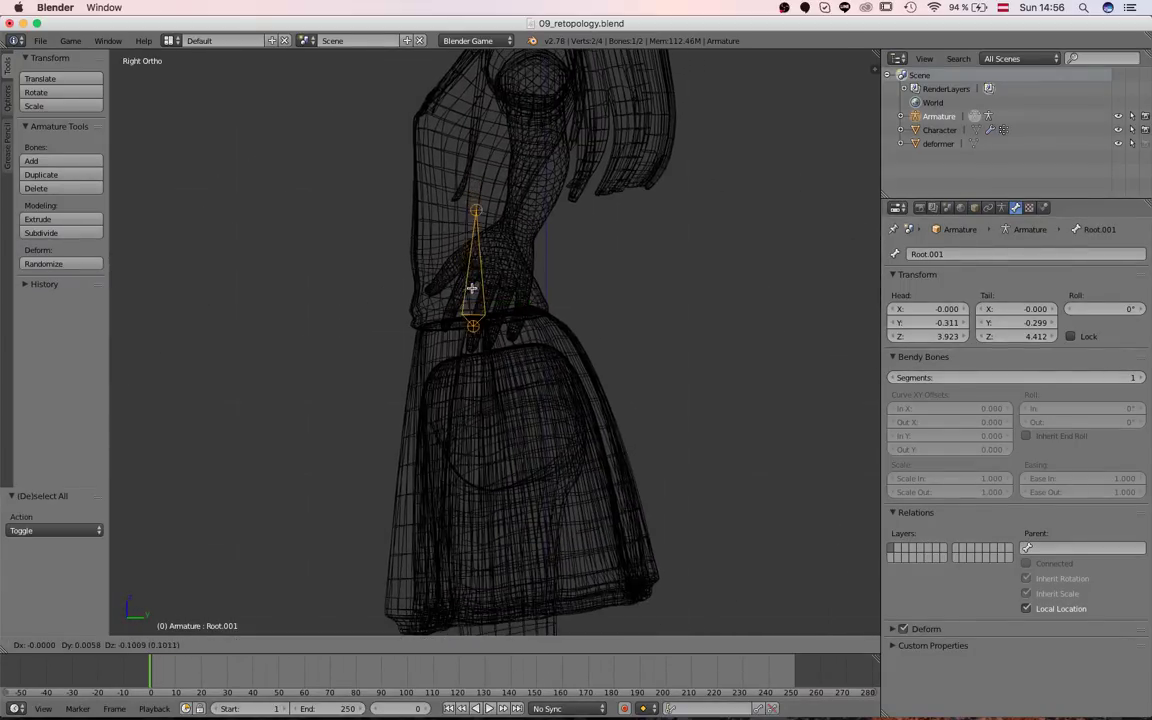
left_click(486, 350)
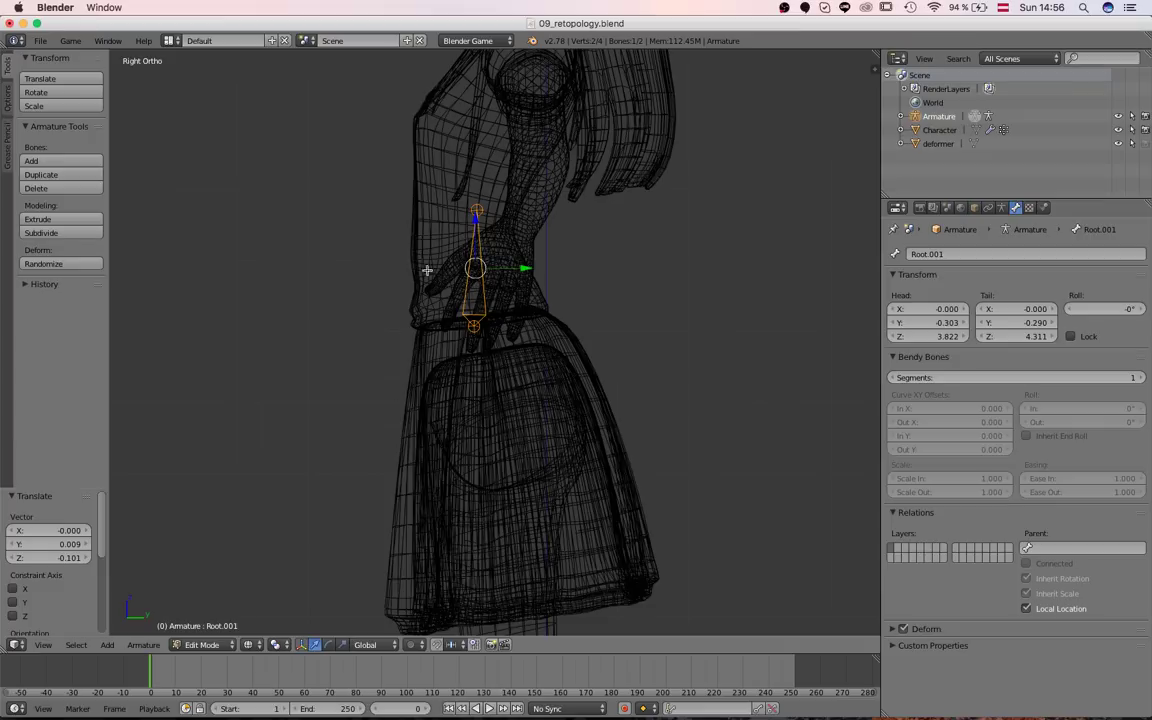
Extrude a second bone from the waist bone's lower end down into the hips, ending at about Y -0.130, Z 3.219
key("e")
left_click(516, 469)
key("a")
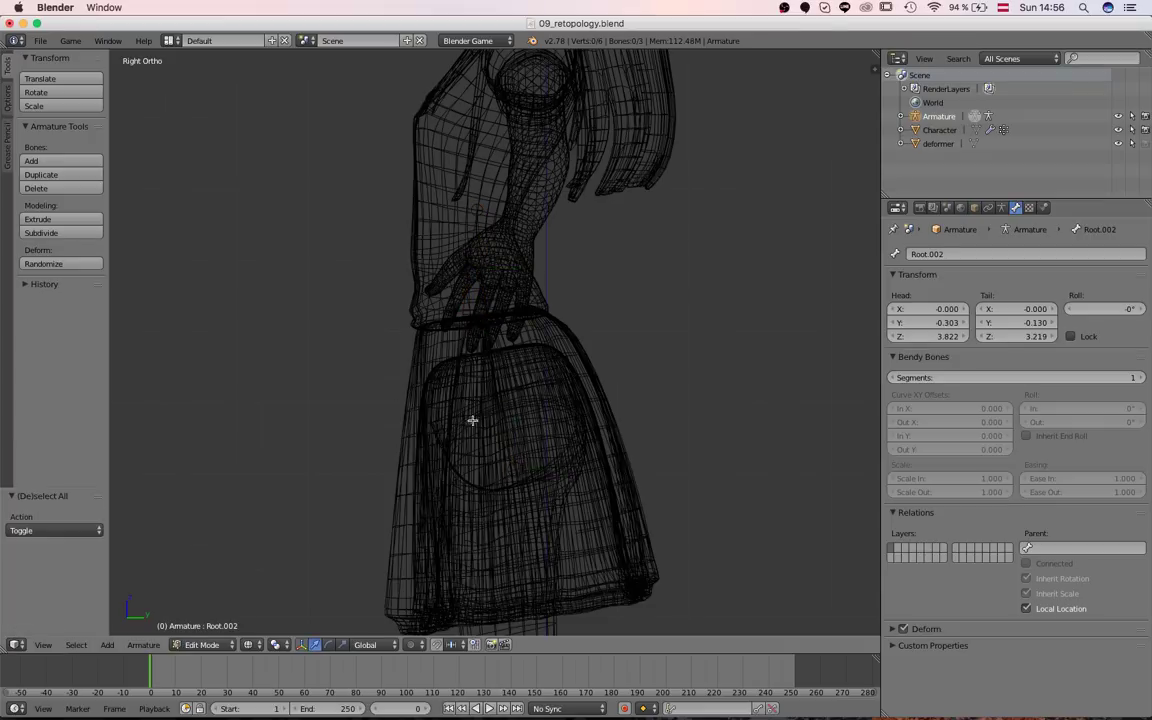
key("a")
scroll(419, 391, "down", 2)
scroll(500, 389, "up", 2)
Return to solid shading and enable X-Ray display for the armature
key("z")
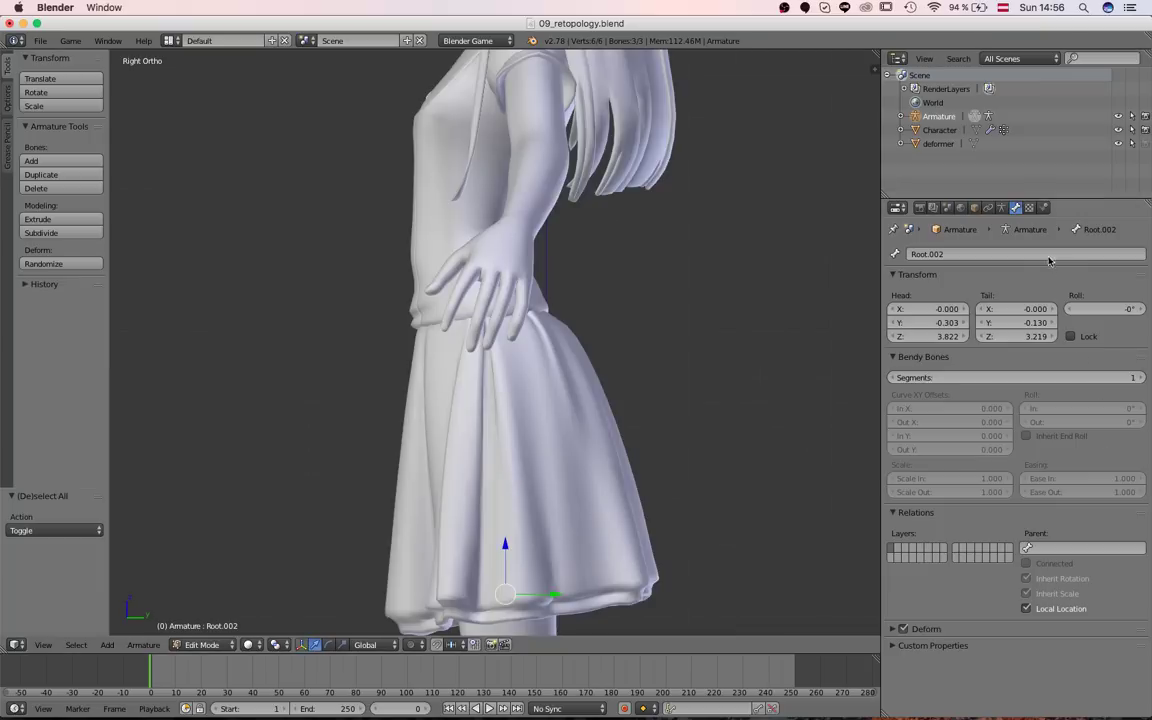
left_click(1002, 208)
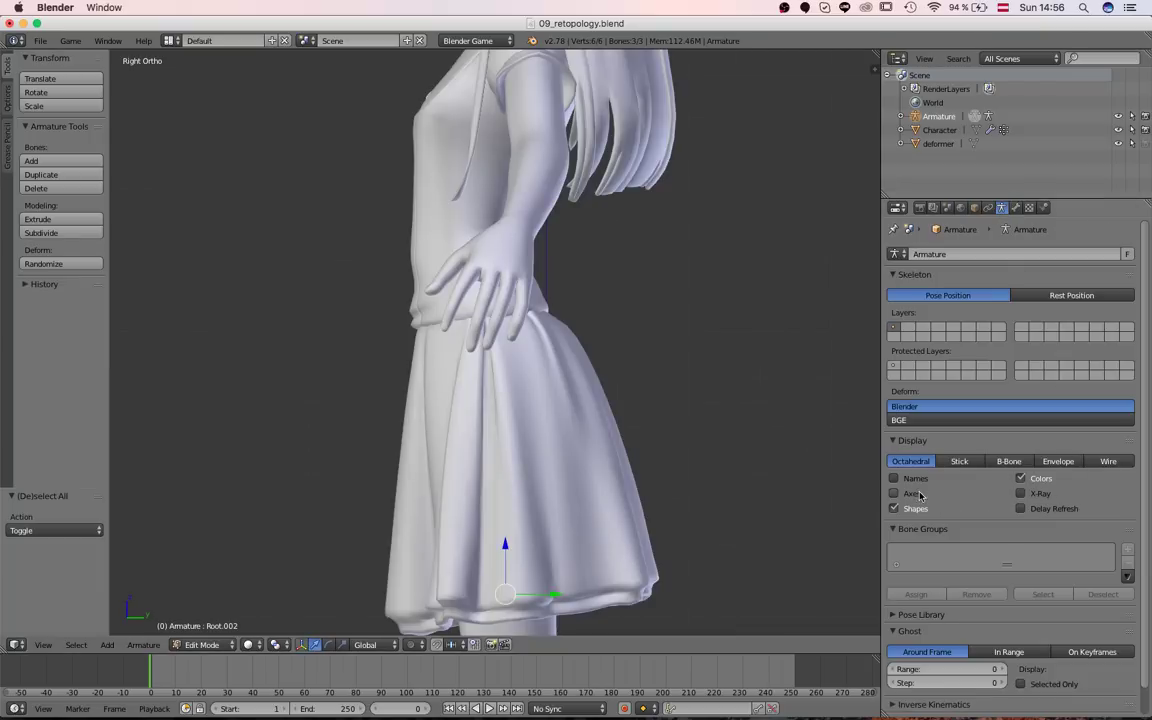
left_click(1034, 494)
Shorten the hip bone by moving its lower end by about -0.037 in Y and 0.149 in Z
scroll(442, 376, "down", 2)
right_click(495, 396)
right_click(506, 431)
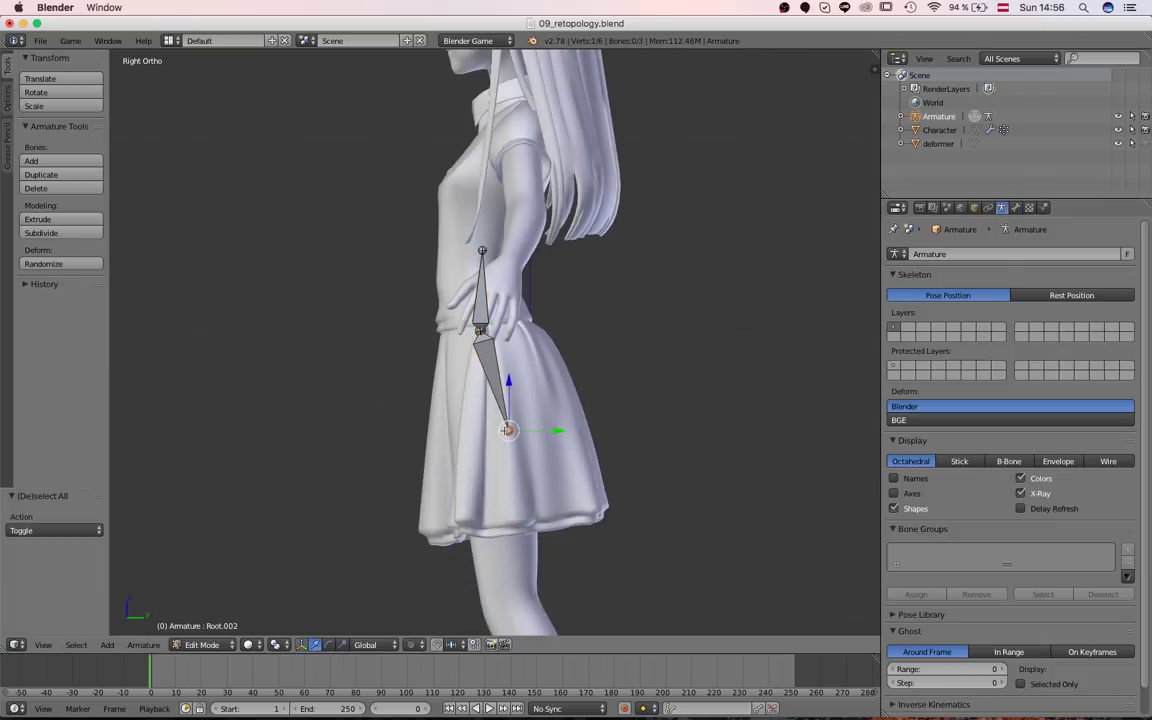
key("g")
left_click(501, 406)
scroll(474, 360, "down", 2)
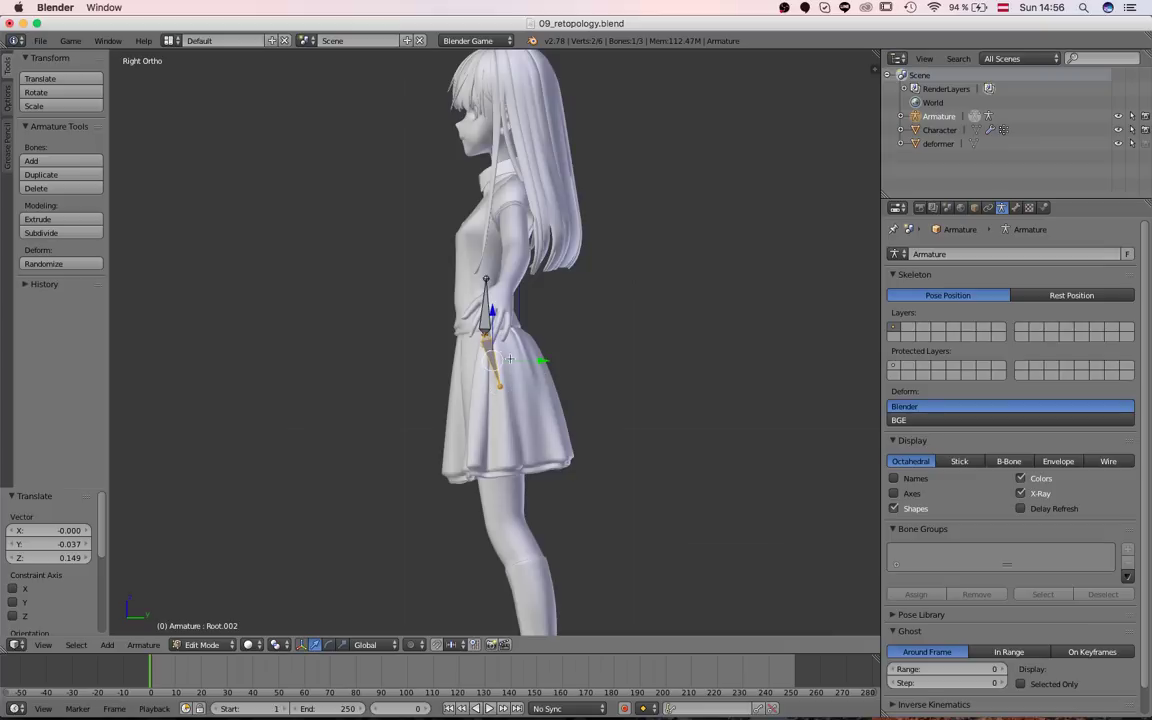
key("r")
right_click(514, 356)
key("r")
right_click(507, 362)
Extrude a bone from the joint shared by the waist and hip bones, 1 unit straight backward along the Y axis
scroll(501, 290, "up", 6)
right_click(467, 319)
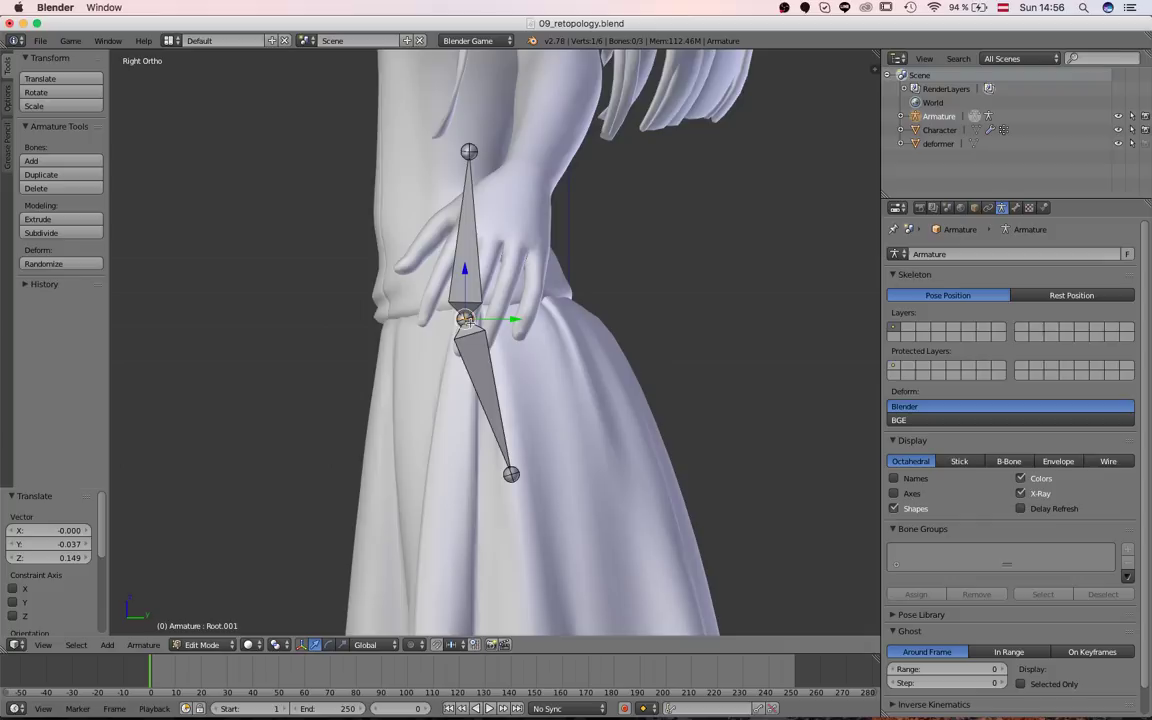
key("e")
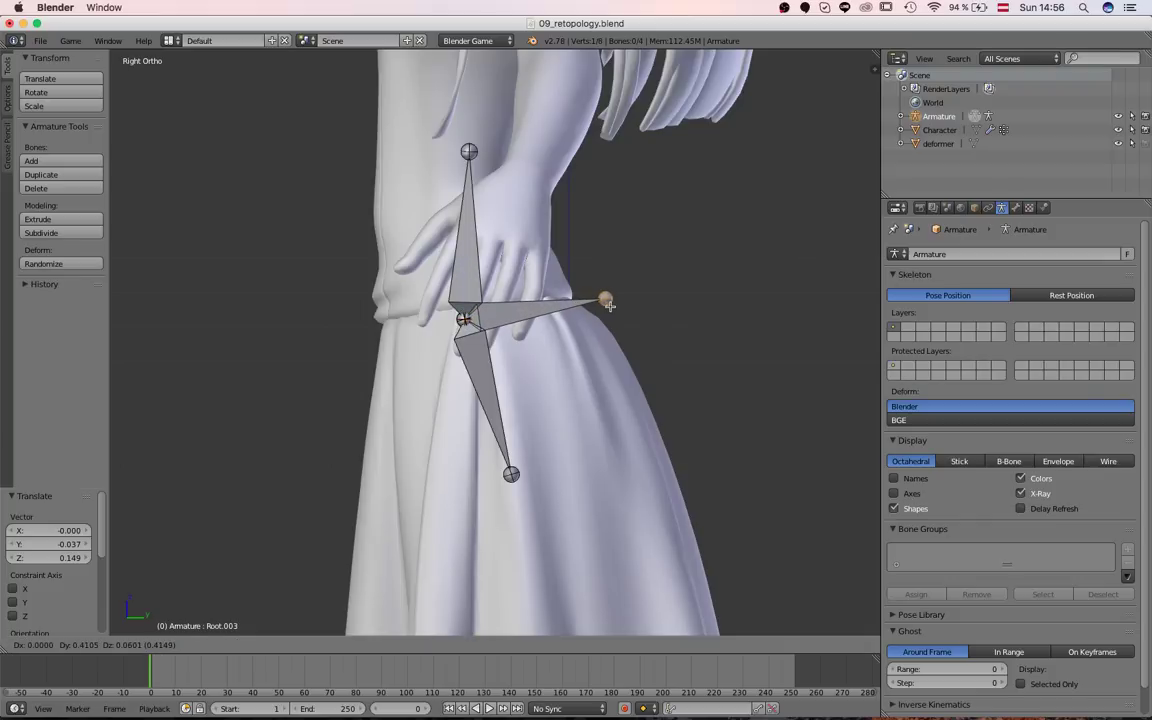
left_click(605, 303)
scroll(575, 330, "down", 6)
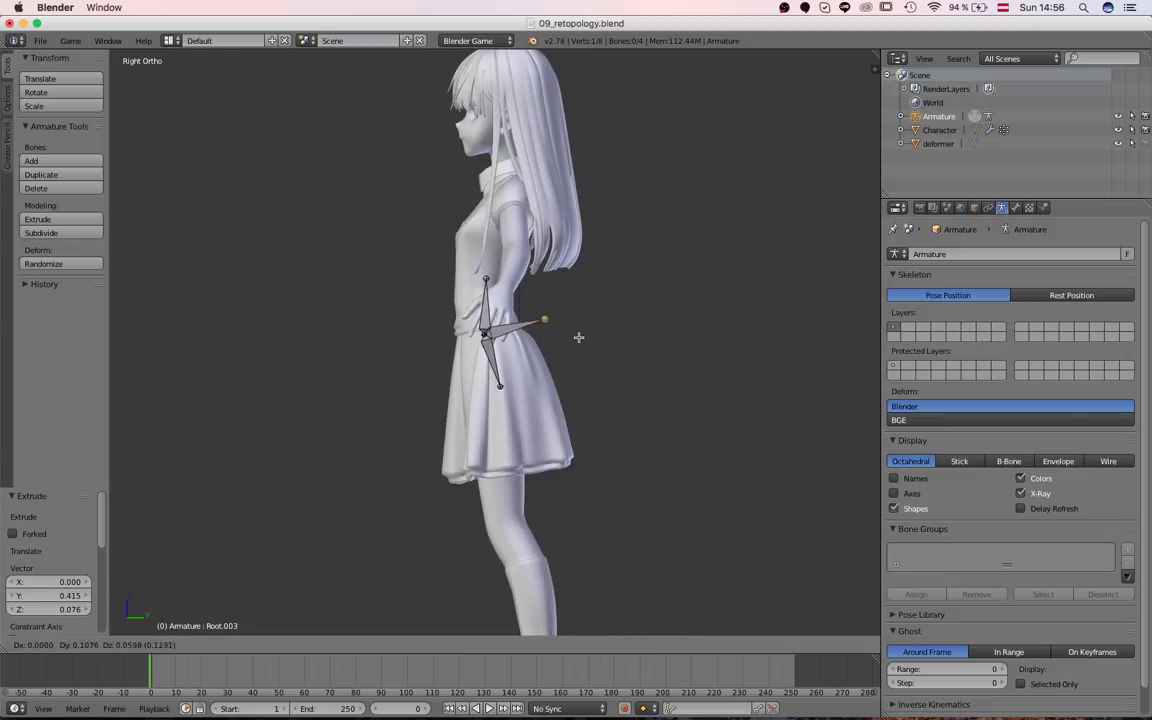
key("y")
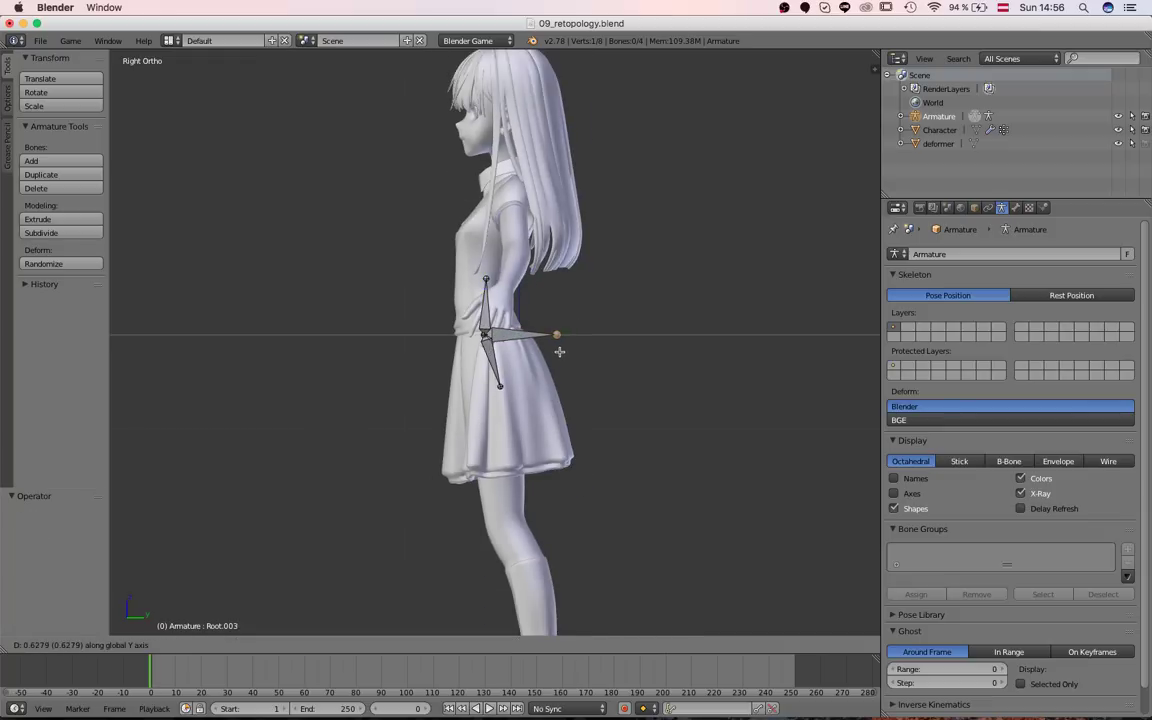
right_click(568, 350)
key("g")
key("y")
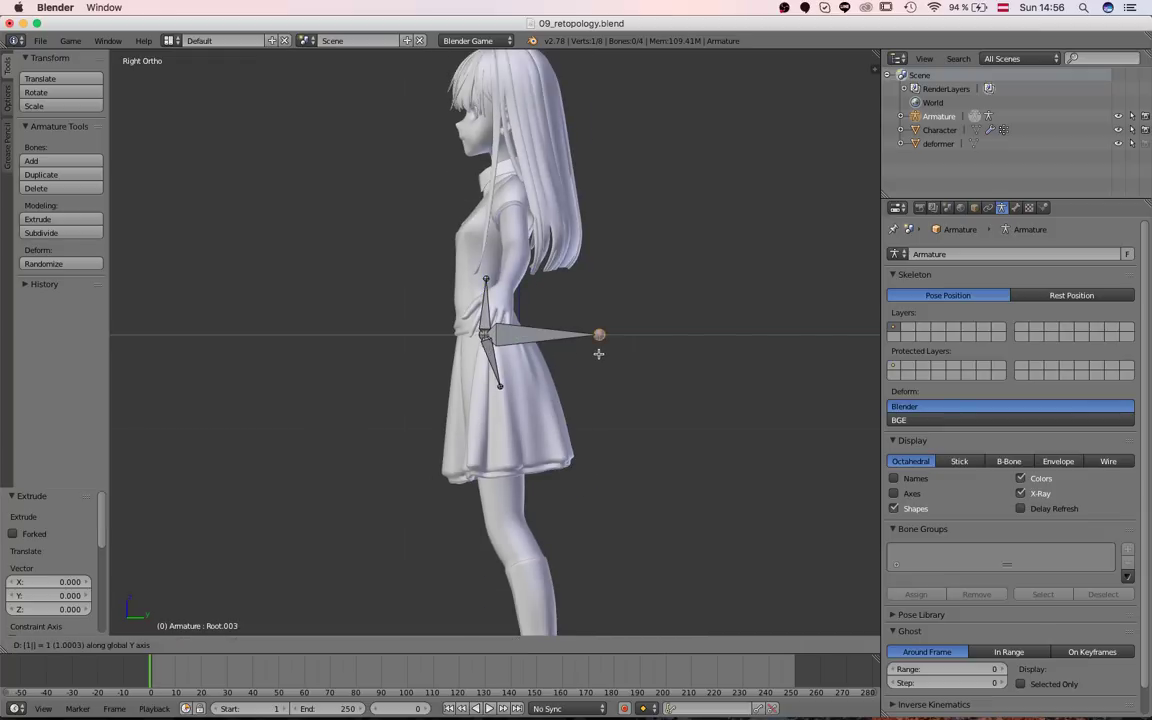
left_click(599, 352, "ctrl")
Shorten the backward-pointing bone by moving its tip -0.5 along the Y axis
scroll(526, 338, "down", 3)
middle_click_drag(524, 340, 458, 386)
scroll(545, 350, "up", 5)
right_click(532, 333)
key("KP_3")
right_click(645, 330)
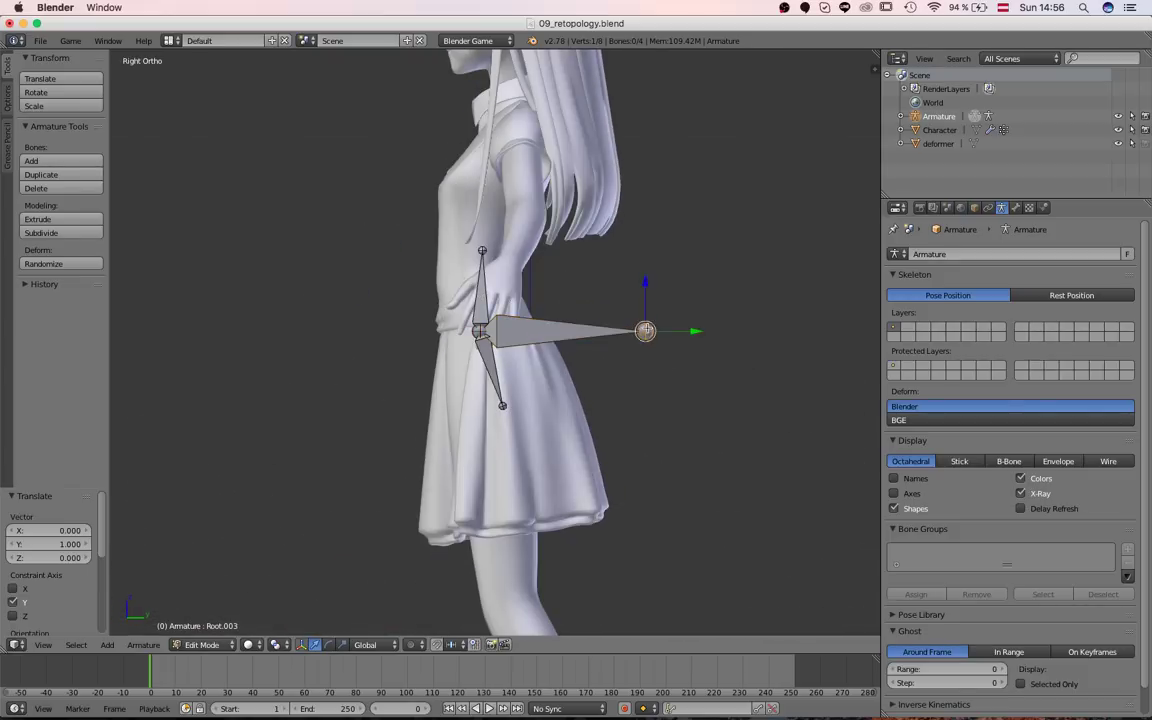
key("g")
key("y")
left_click(563, 330)
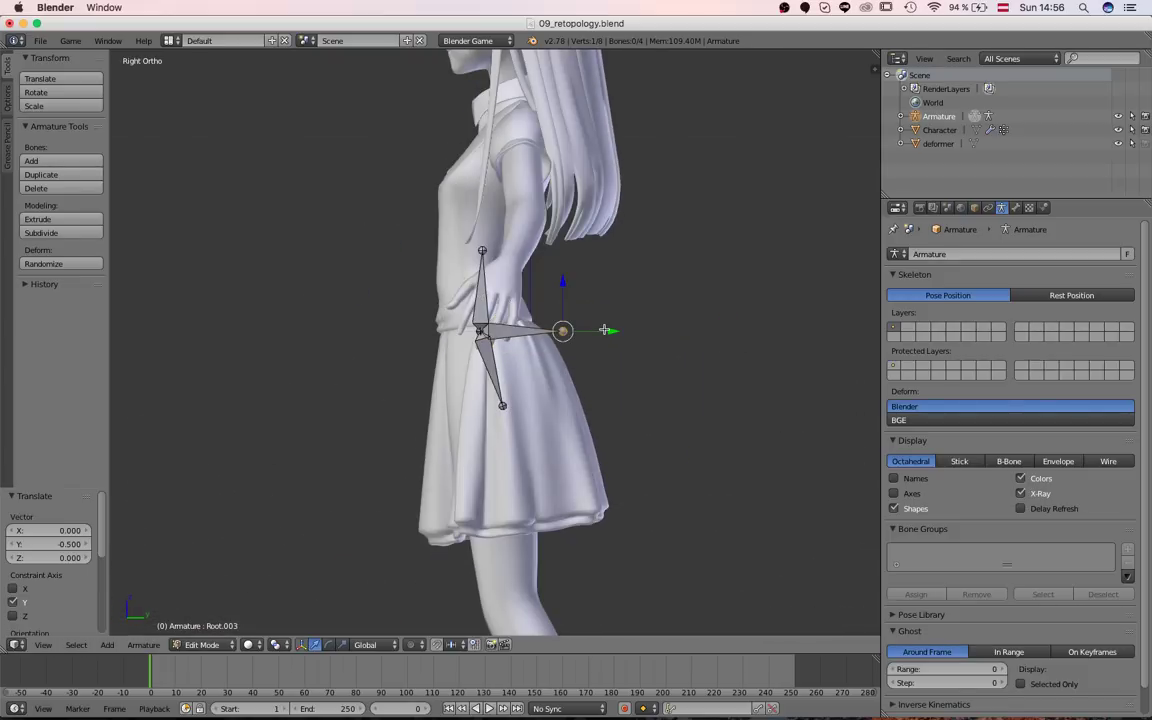
Examine the waist, hip and backward-pointing bones around their shared joint by selecting them in turn
key("Tab")
scroll(421, 364, "down", 1)
scroll(427, 363, "up", 7)
key("Tab")
right_click(485, 445)
right_click(485, 445)
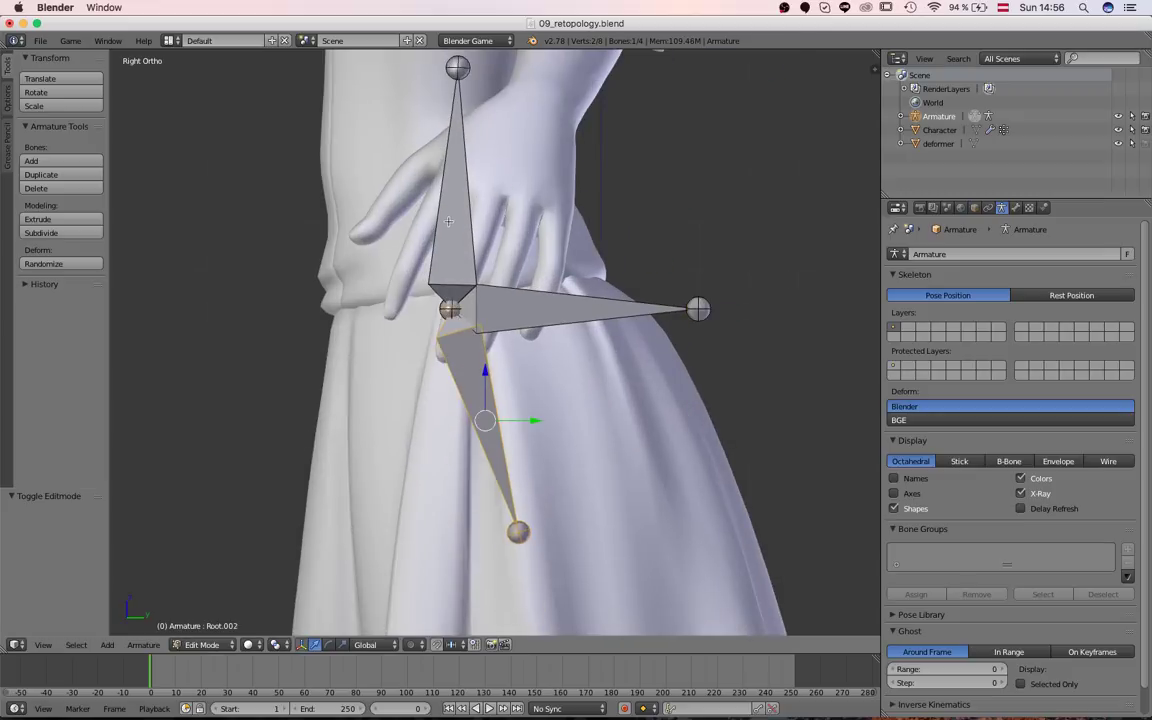
right_click(454, 224)
right_click(426, 265)
right_click(521, 329)
right_click(552, 290)
Parent the hip and waist bones to the backward-pointing bone with Keep Offset
right_click(474, 369)
right_click(440, 264, "shift")
right_click(541, 318, "shift")
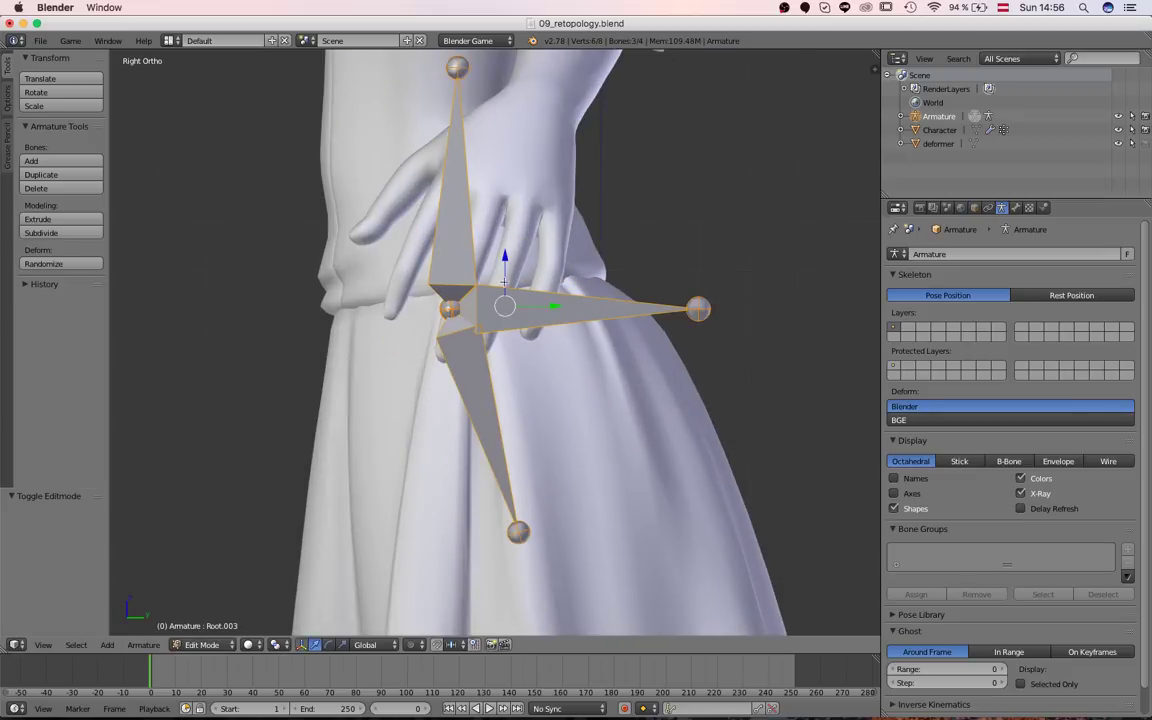
scroll(478, 374, "down", 3)
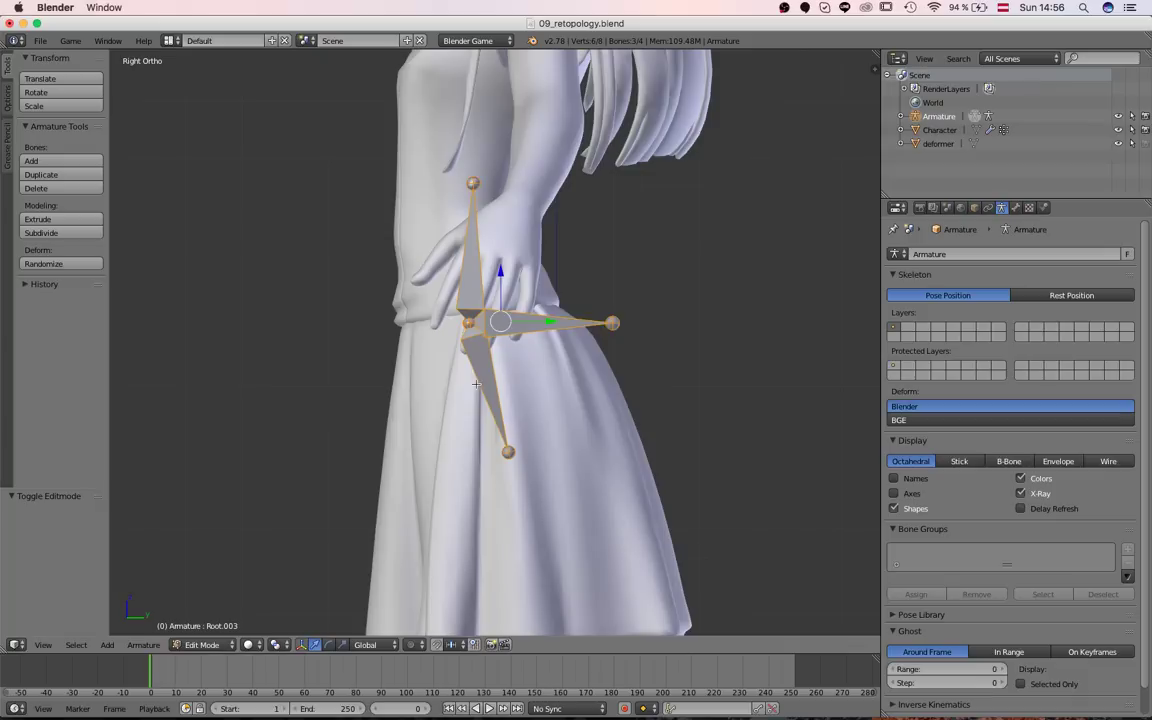
right_click(478, 375)
right_click(471, 292, "shift")
right_click(540, 325, "shift")
key("ctrl+p")
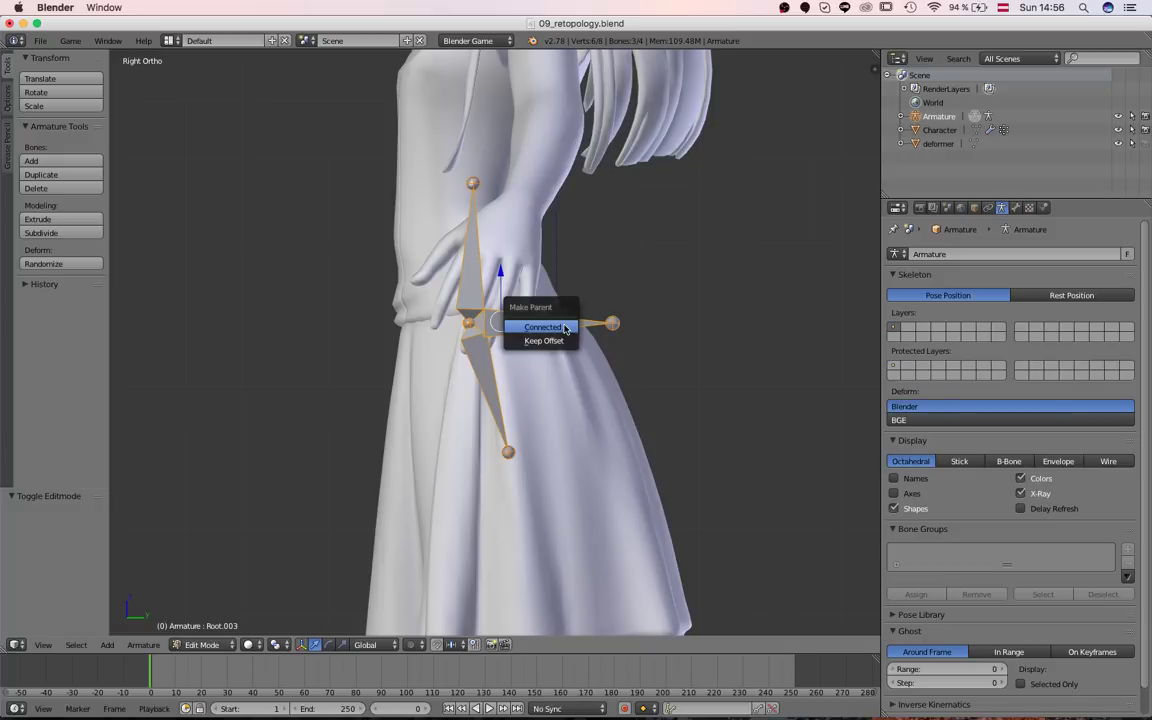
left_click(562, 339)
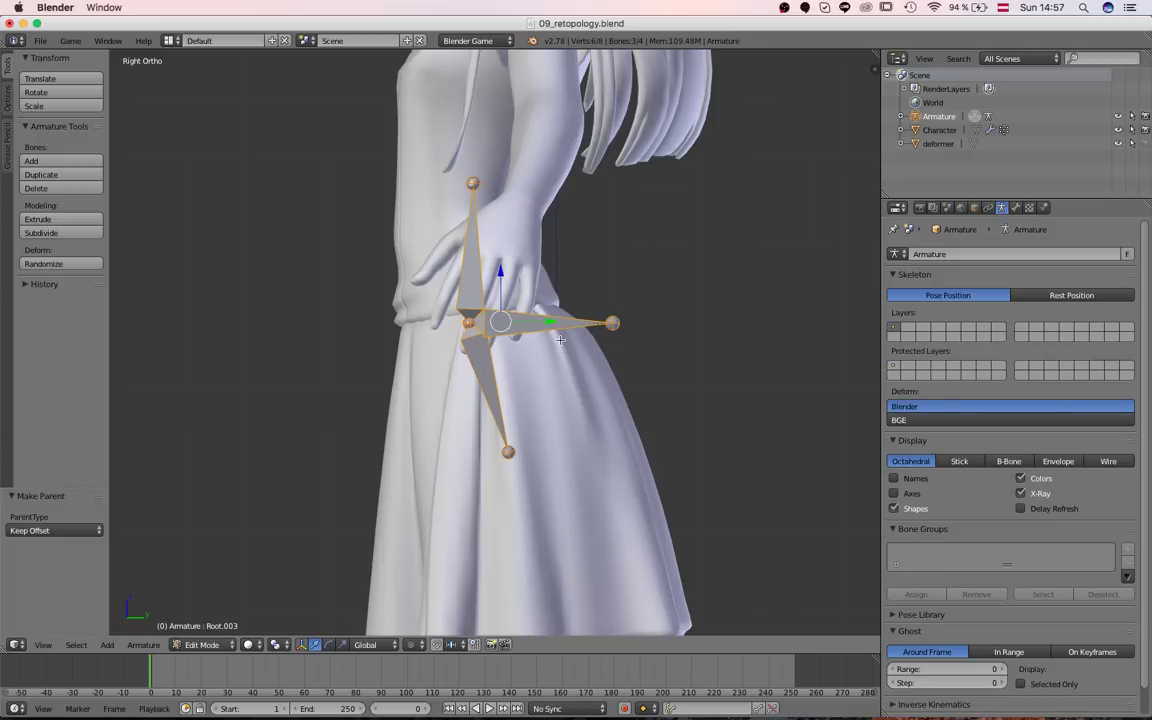
Switch the armature to Pose Mode and try moving the backward-pointing bone
key("Tab")
left_click(197, 644)
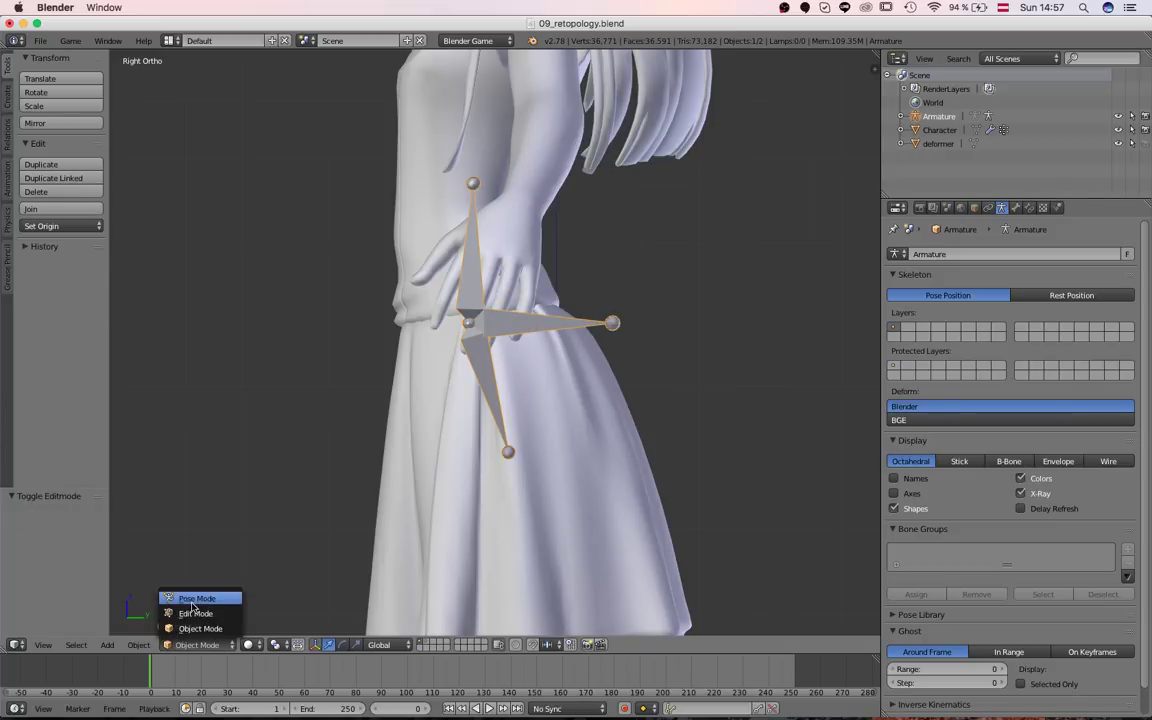
left_click(185, 589)
scroll(490, 340, "down", 3)
key("g")
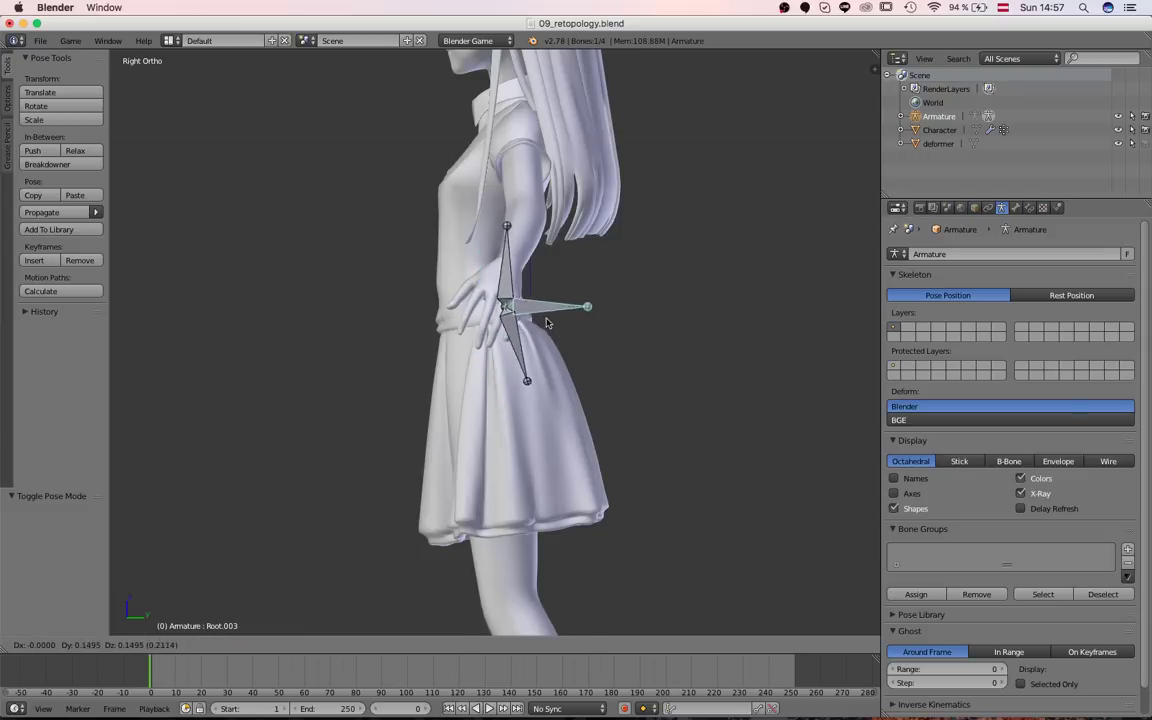
right_click(553, 315)
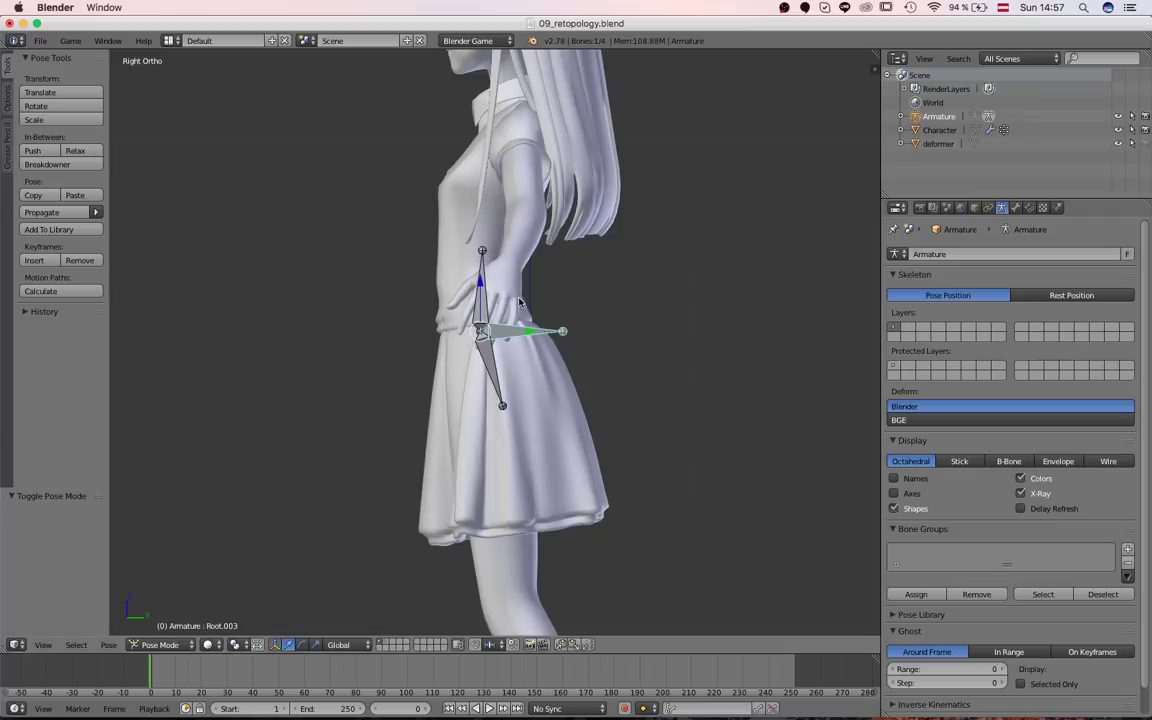
Try rotating the waist bone, the hip bone and the backward-pointing bone one after another
right_click(481, 304)
key("r")
right_click(517, 328)
right_click(489, 368)
key("r")
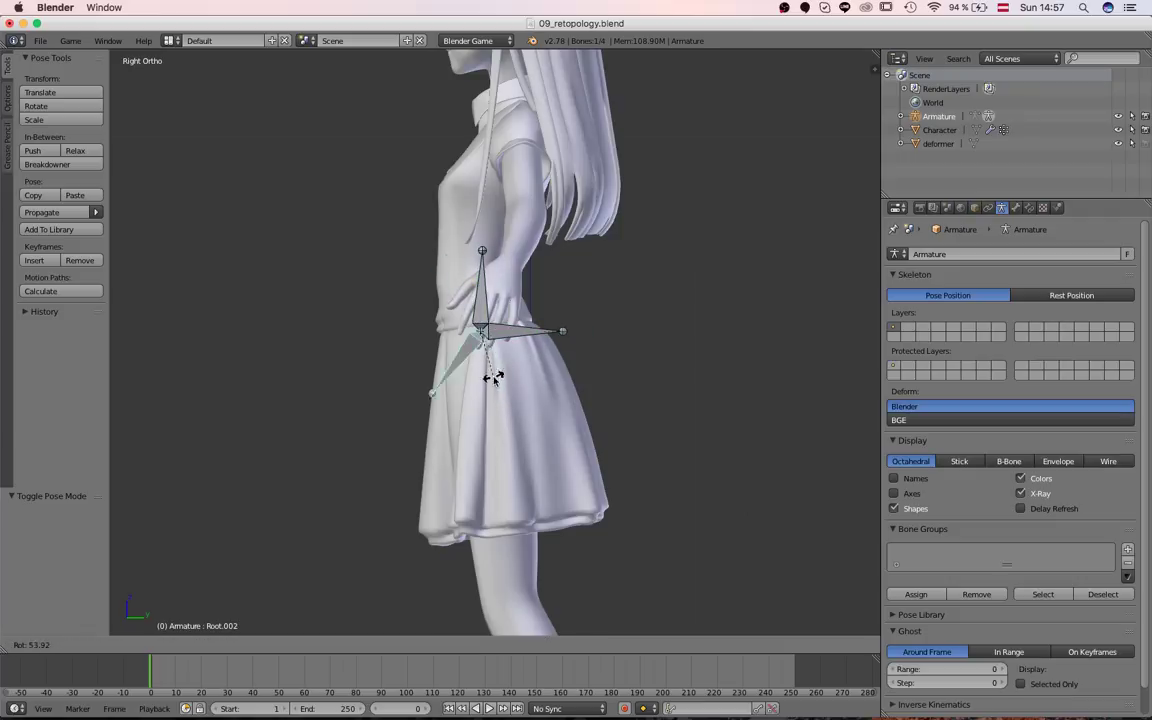
right_click(499, 355)
right_click(519, 338)
key("r")
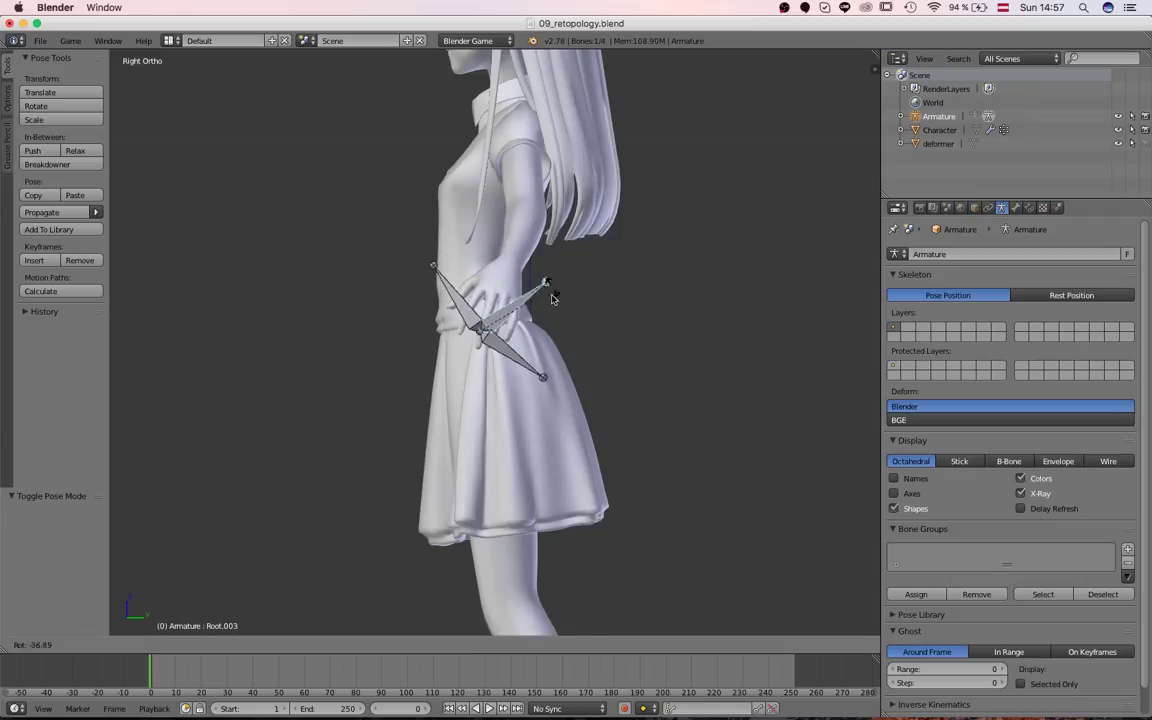
right_click(483, 333)
Try rotating the backward-pointing bone again and try moving the waist and hip bones individually
scroll(489, 337, "down", 3)
scroll(489, 337, "up", 6)
key("r")
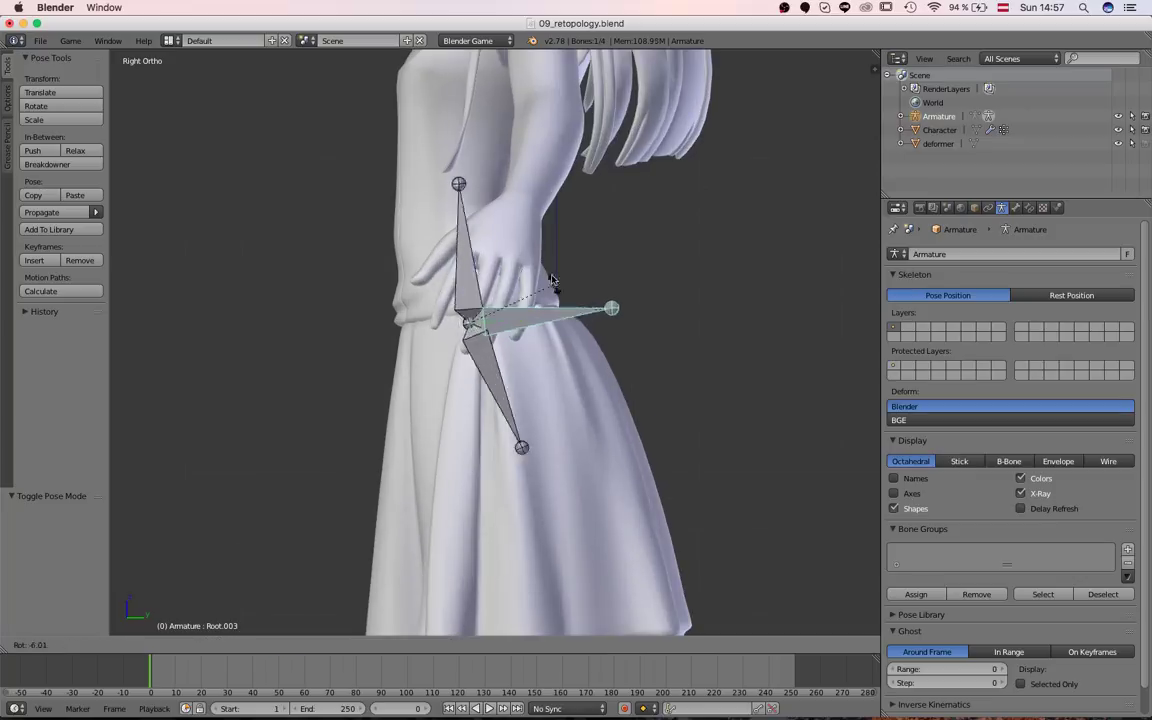
right_click(514, 278)
right_click(458, 268)
right_click(480, 304)
key("g")
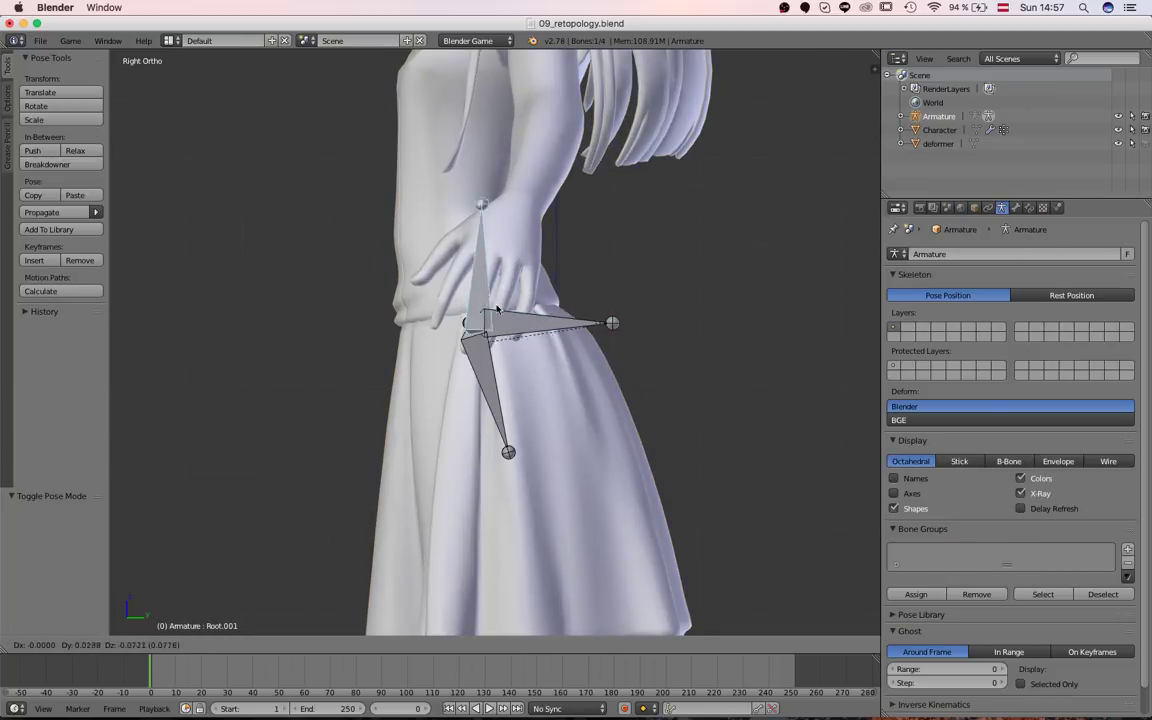
right_click(461, 330)
right_click(490, 365)
key("g")
right_click(484, 356)
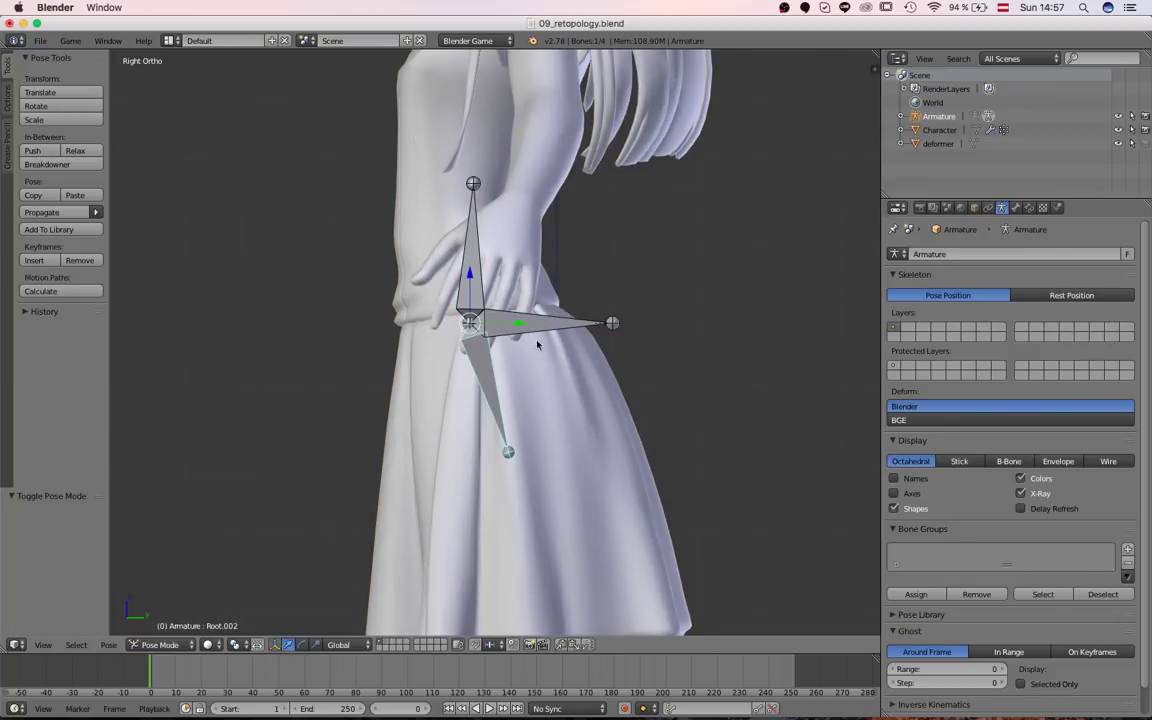
Show the bones' transform properties while trying to rotate the hip bone and move the waist bone
key("n")
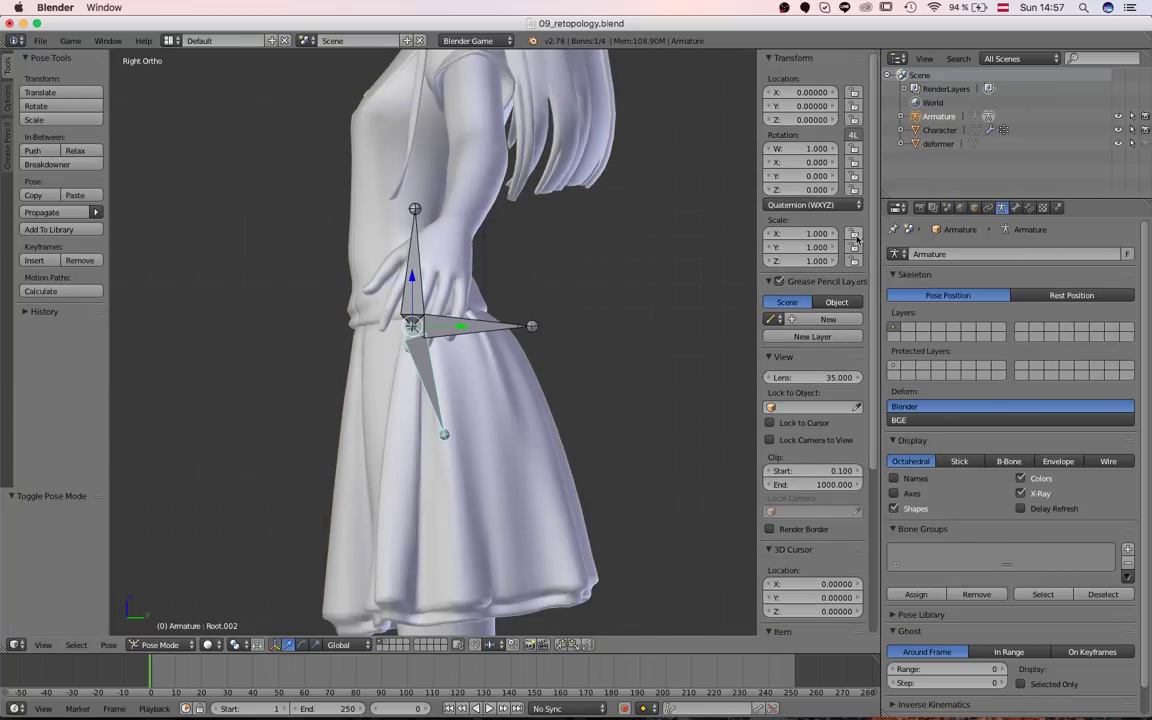
key("r")
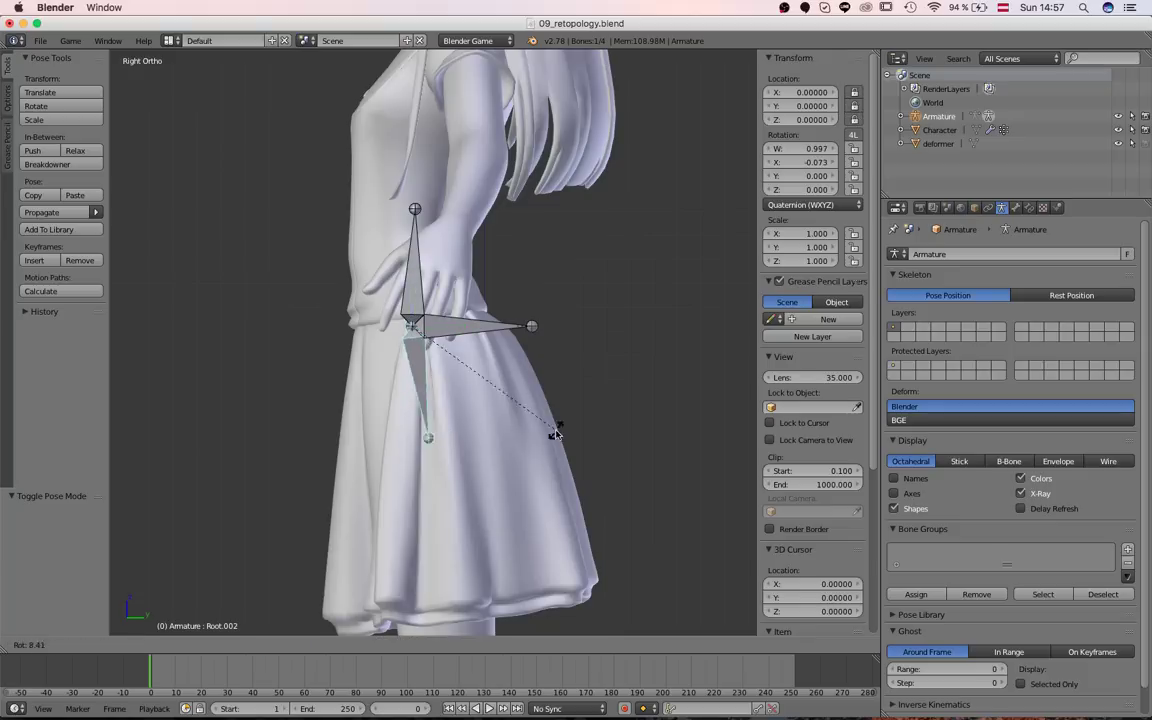
right_click(535, 412)
right_click(419, 285)
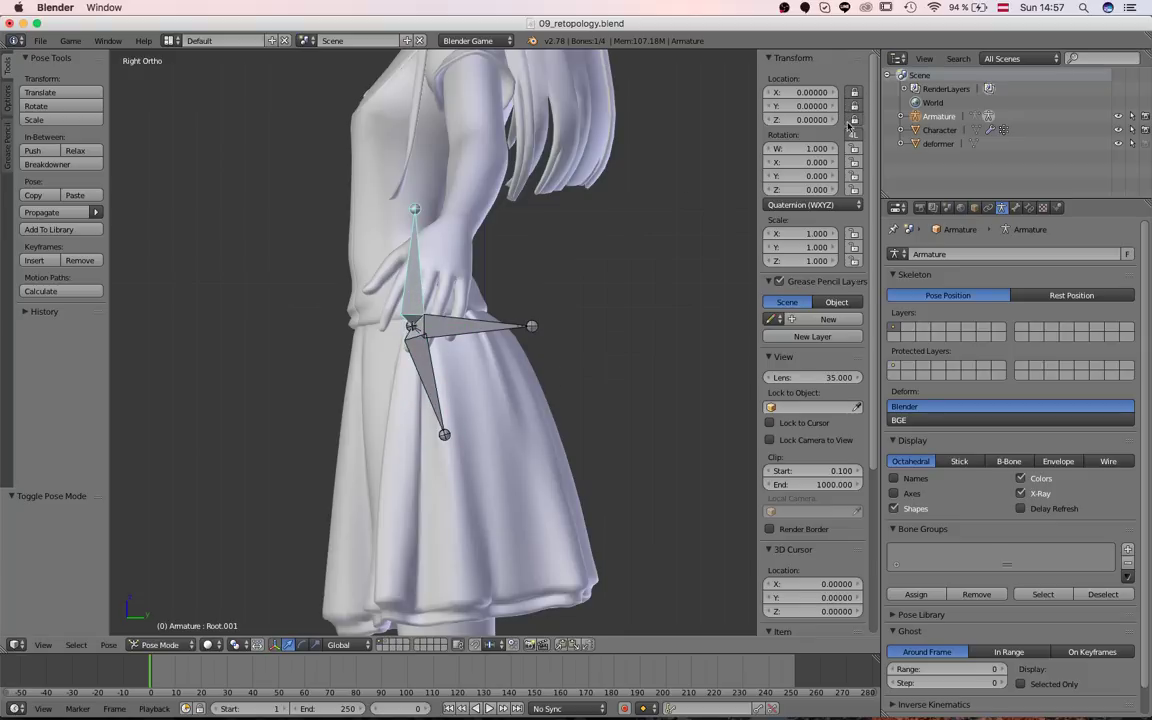
key("g")
right_click(251, 313)
Try moving the backward-pointing bone with its children and inspect the armature, ending in the right side view
right_click(454, 332)
key("g")
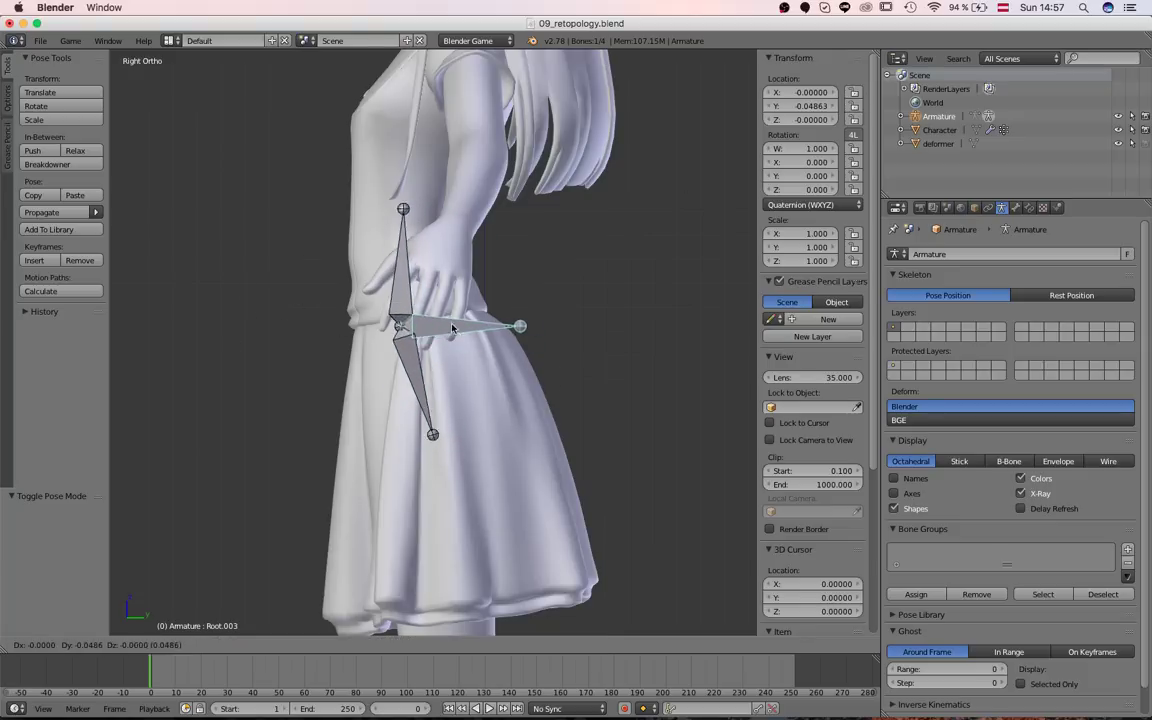
right_click(452, 328)
scroll(450, 330, "down", 6)
scroll(442, 336, "up", 2)
middle_click_drag(440, 338, 408, 360)
key("KP_3")
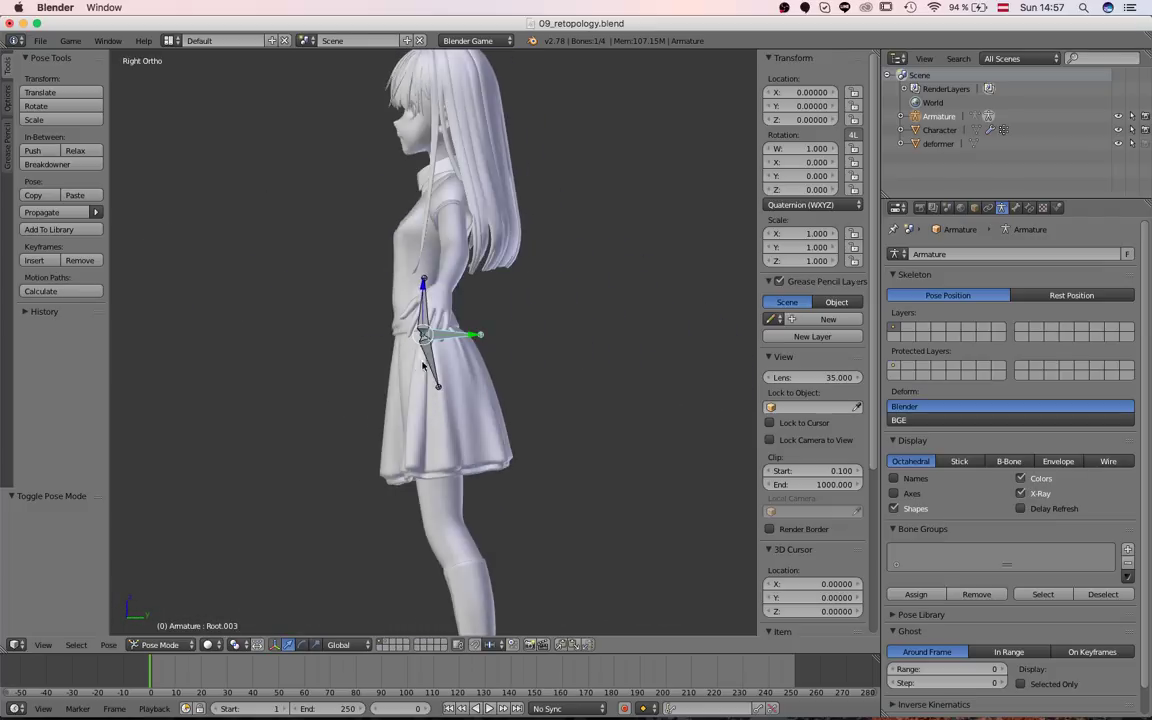
Return the armature to Edit Mode and switch the viewport to wireframe shading
right_click(424, 366)
scroll(424, 366, "up", 5)
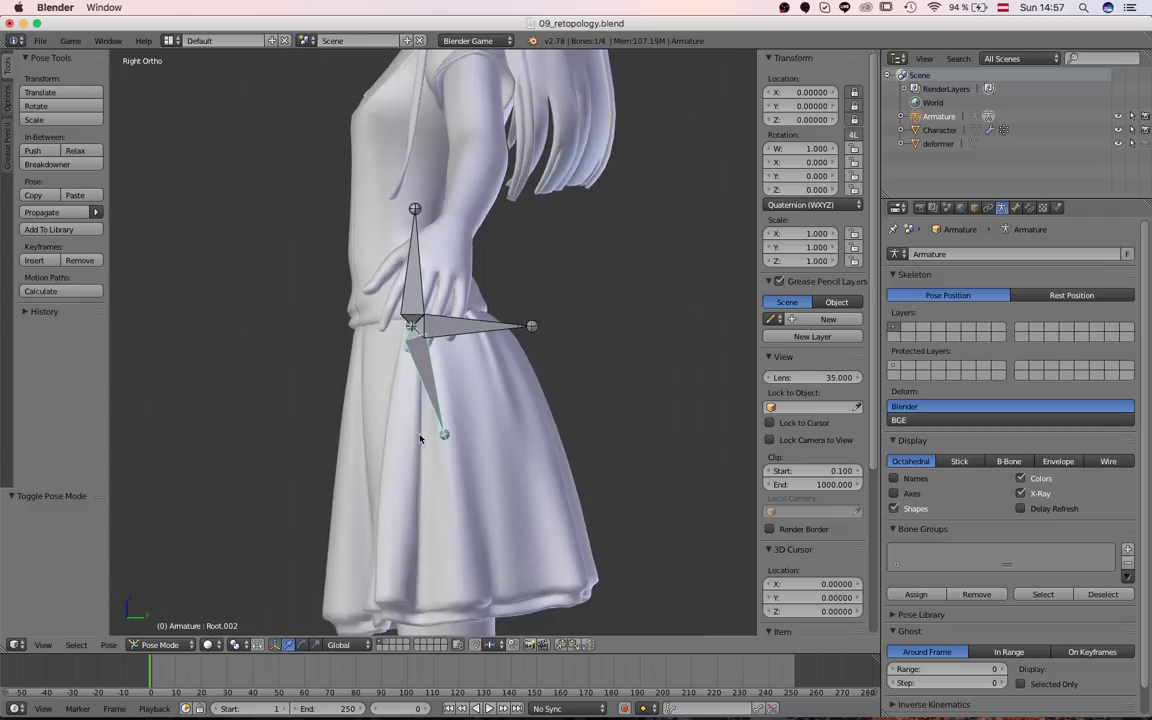
key("Tab")
key("z")
scroll(437, 463, "up", 4)
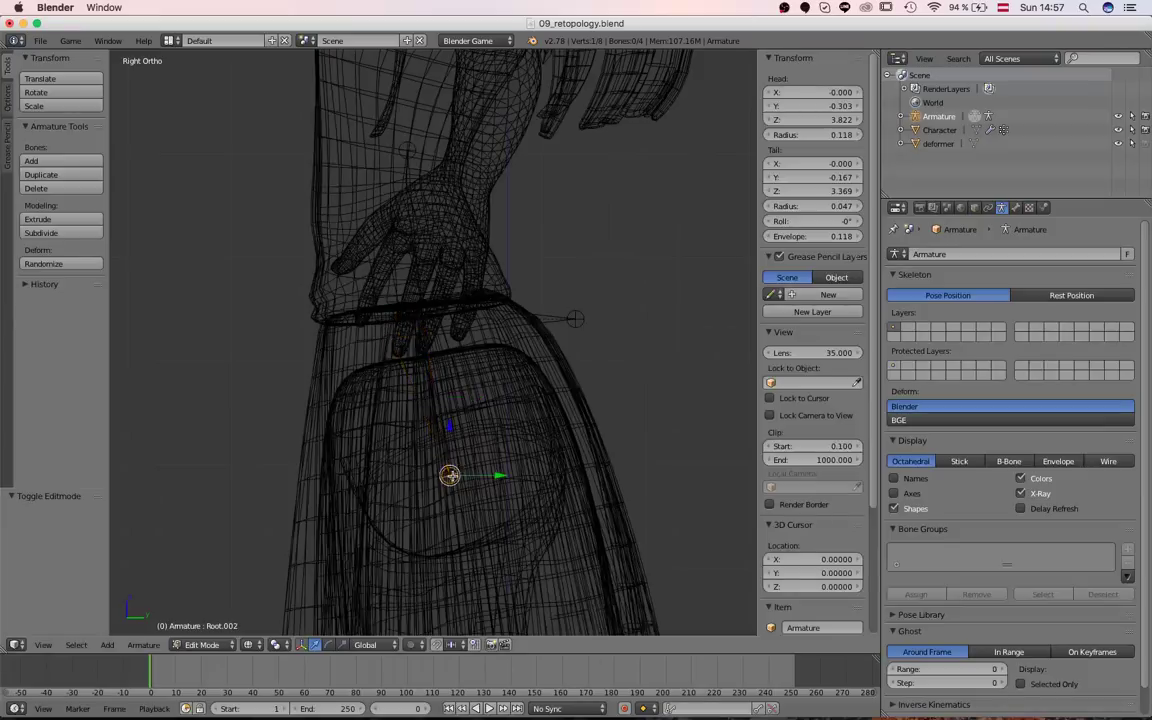
scroll(410, 432, "down", 1)
key("a")
key("a")
scroll(438, 424, "up", 2)
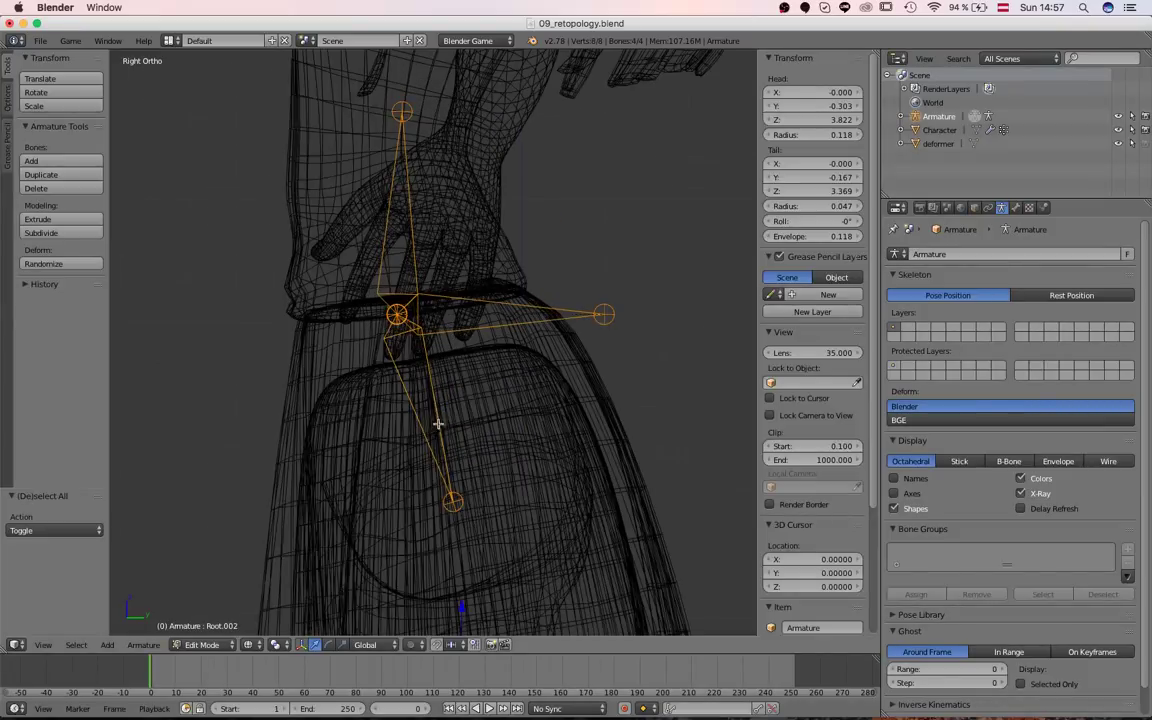
Move the waist and backward-pointing bones together so their shared joint sits at about Y -0.240, Z 3.852
key("a")
key("b")
left_click_drag(603, 346, 316, 86)
key("g")
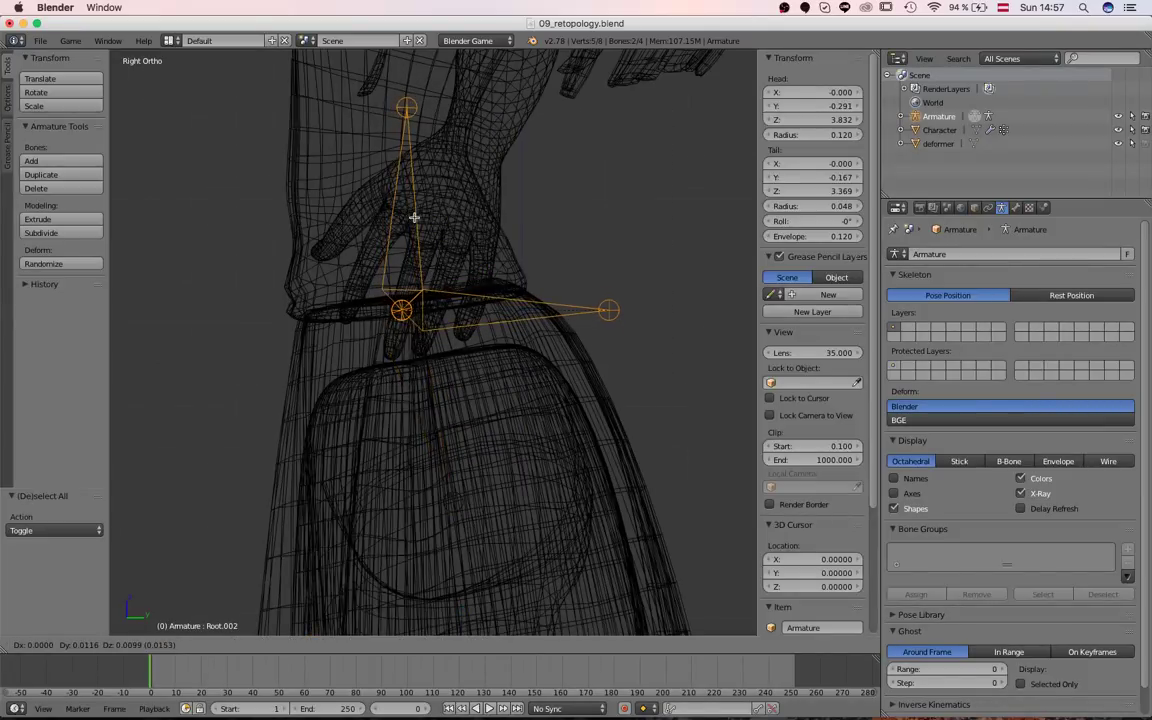
left_click(392, 222)
key("a")
scroll(472, 540, "down", 2)
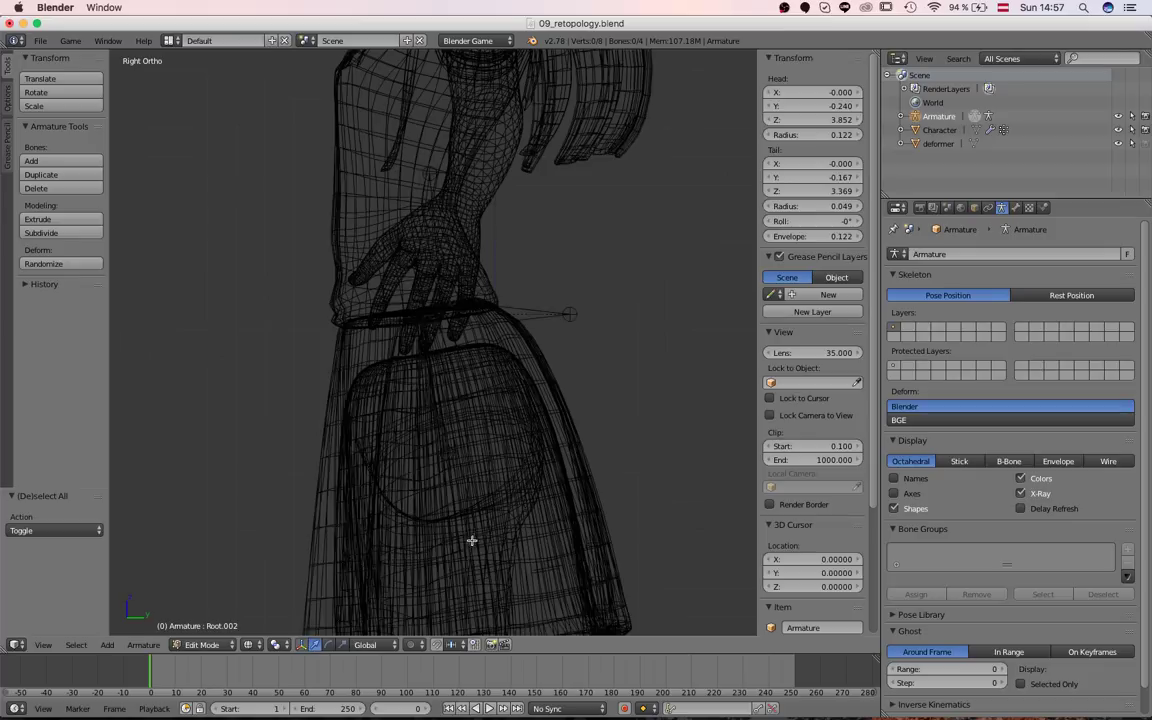
Lower the hip bone's lower end to about Y -0.110, Z 3.167
key("b")
left_click_drag(468, 488, 429, 381)
scroll(432, 437, "down", 3)
key("b")
key("g")
left_click(430, 422)
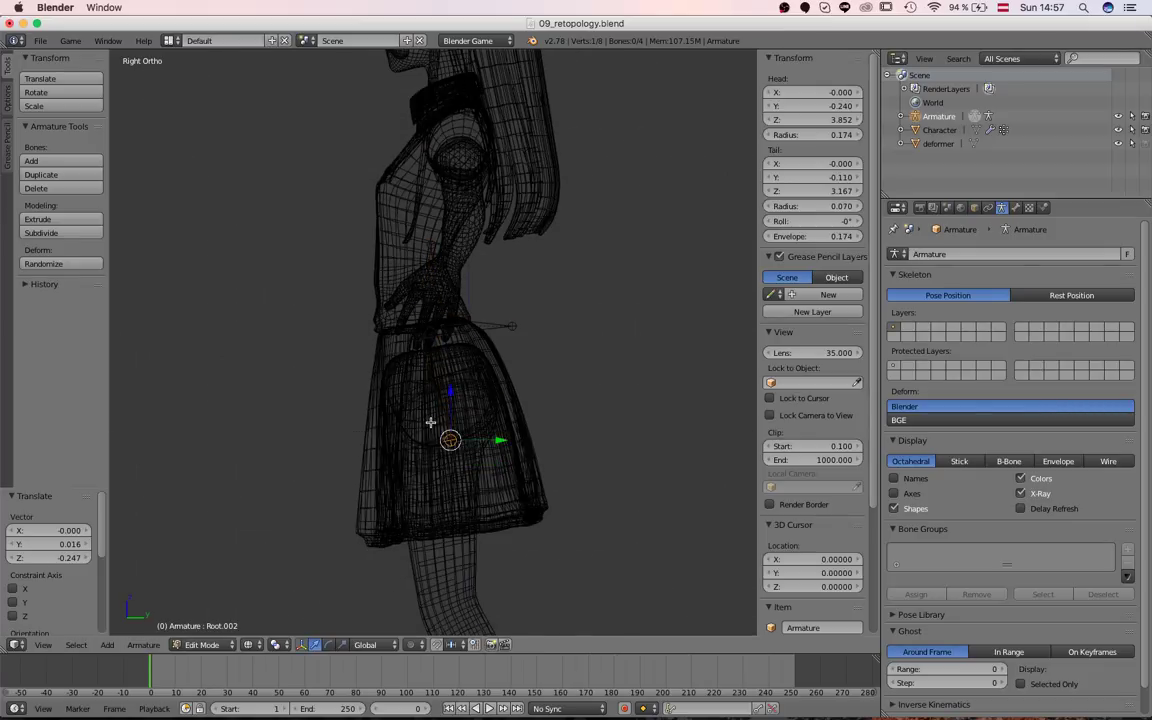
Examine the placement of all bones inside the character mesh from the front and the right side
scroll(390, 366, "down", 1)
scroll(388, 370, "up", 3)
key("a")
key("a")
scroll(378, 375, "down", 2)
middle_click_drag(378, 374, 428, 363)
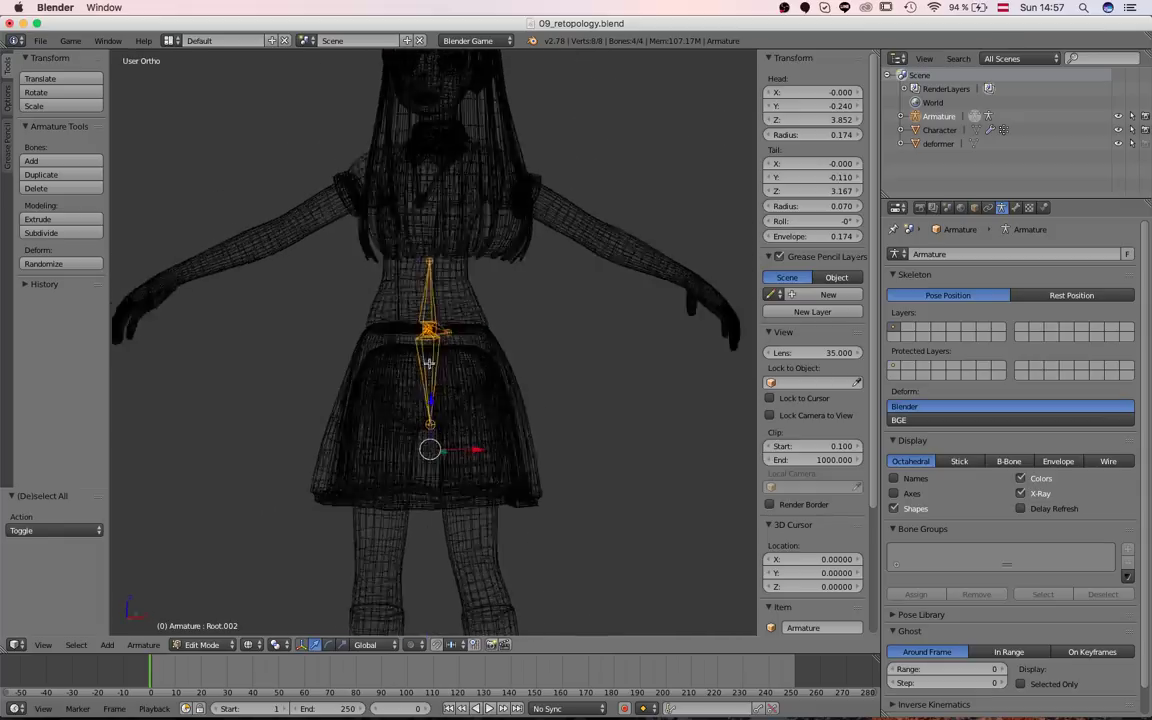
key("KP_3")
scroll(408, 294, "up", 2)
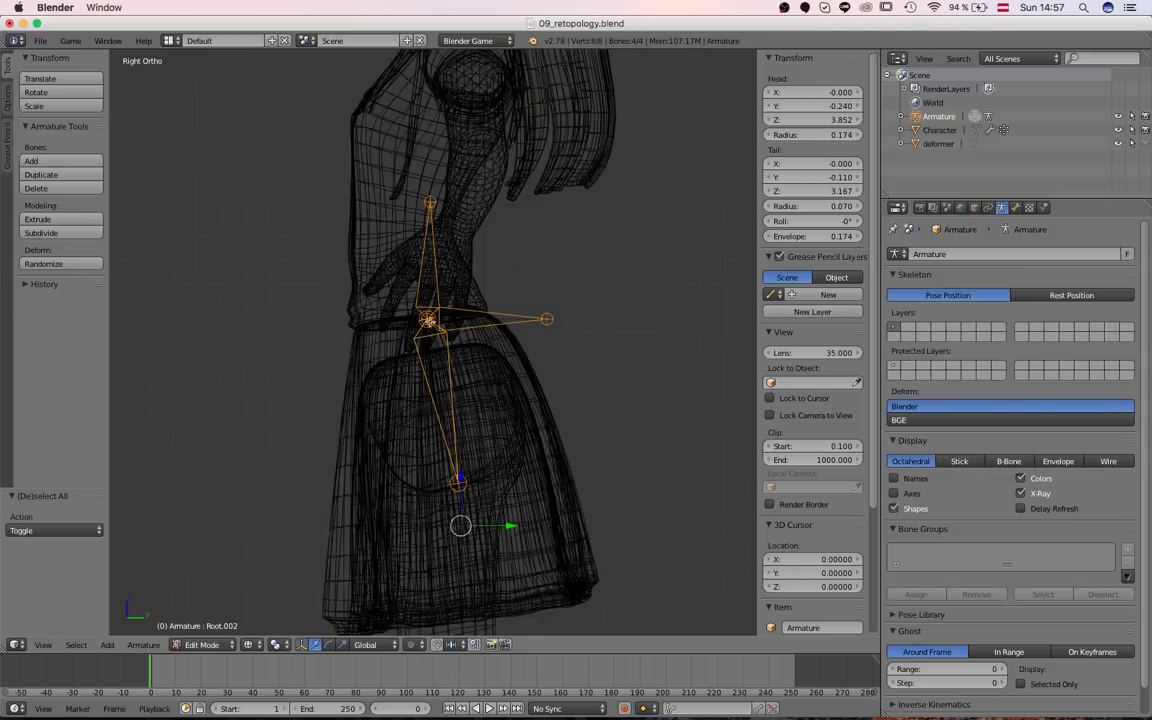
Move the backward-pointing bone together with the shared joint down to about Y -0.248, Z 3.783
key("a")
key("b")
left_click_drag(597, 356, 396, 257)
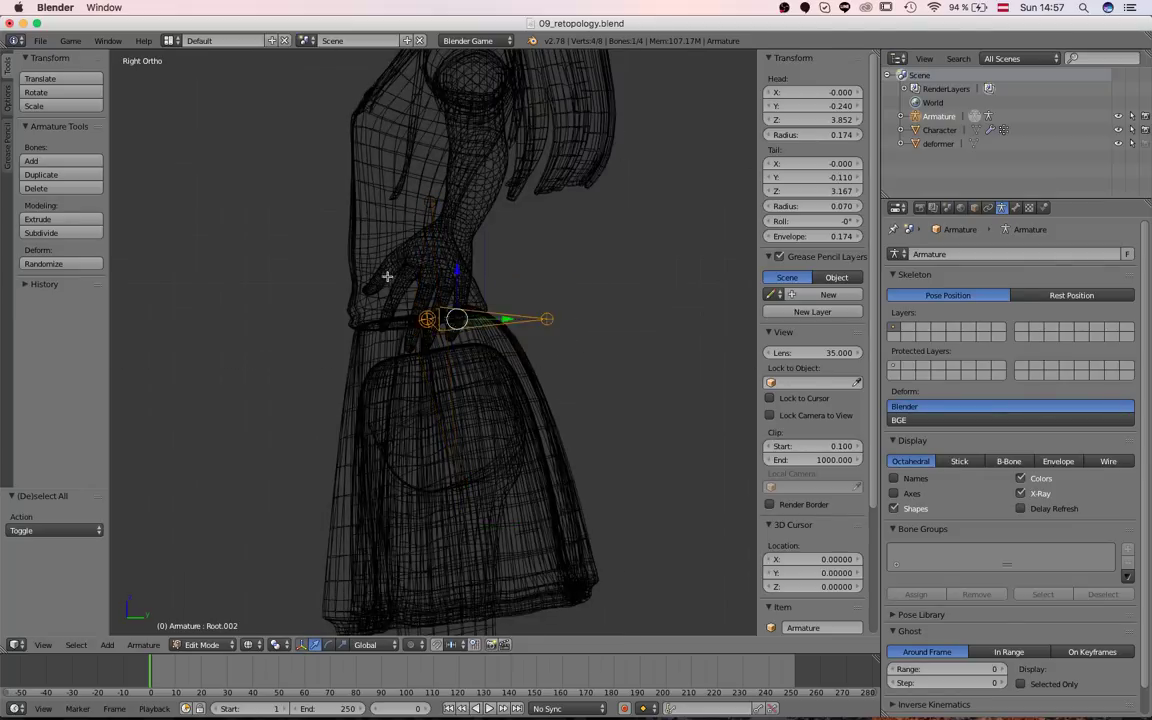
key("g")
left_click(385, 292)
key("a")
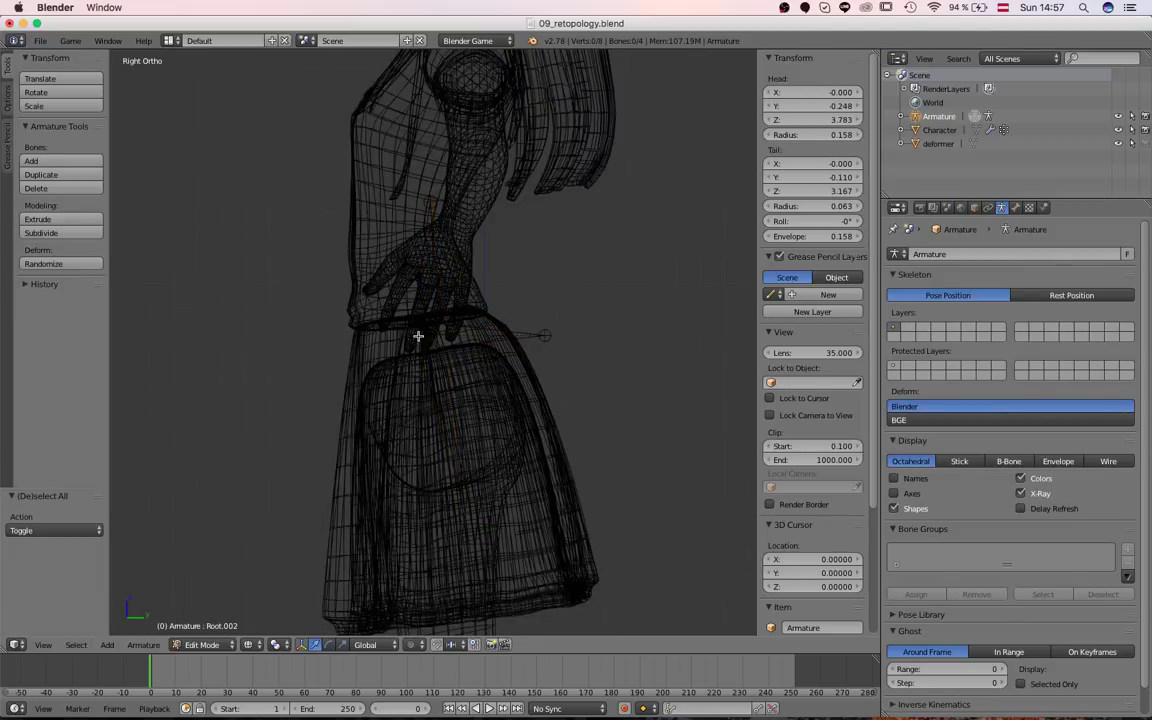
key("a")
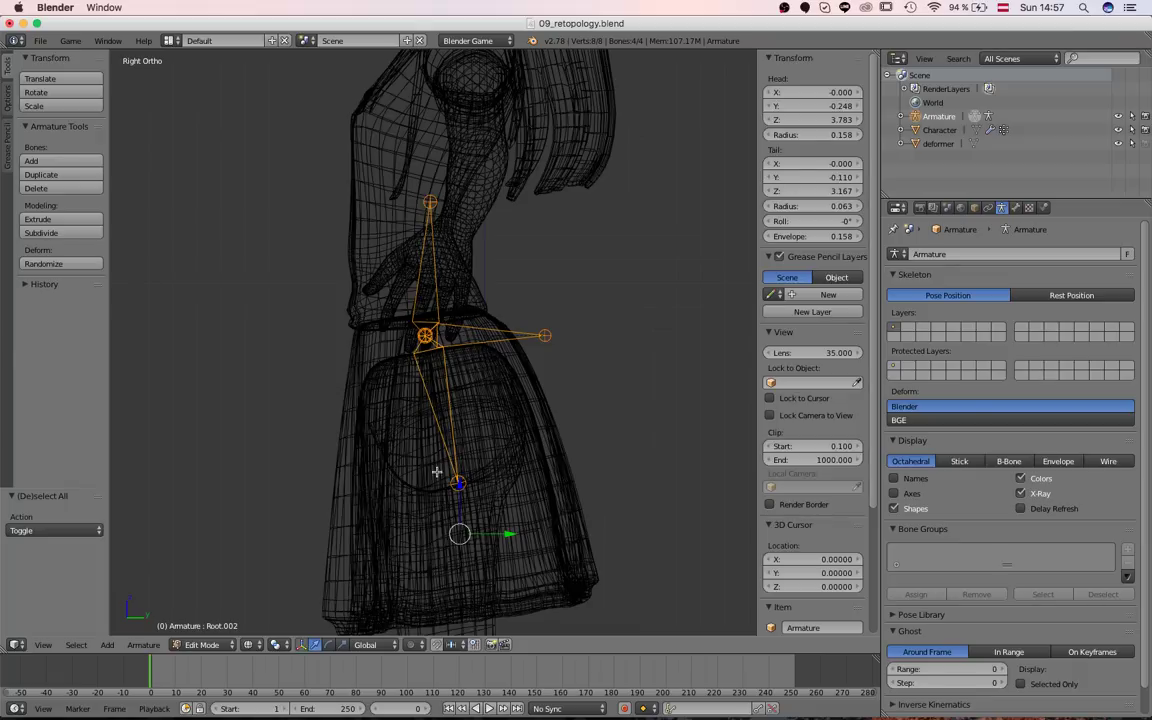
Reposition the hip bone's lower end to about Y -0.157, Z 3.204
key("g")
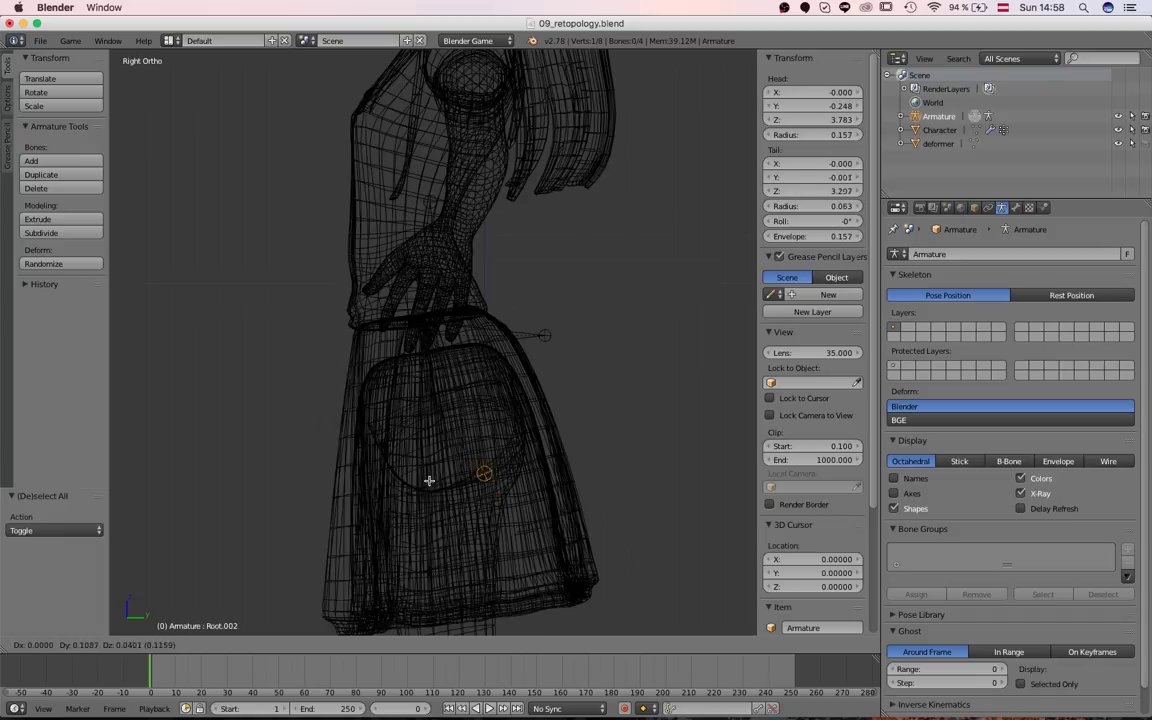
left_click(428, 480)
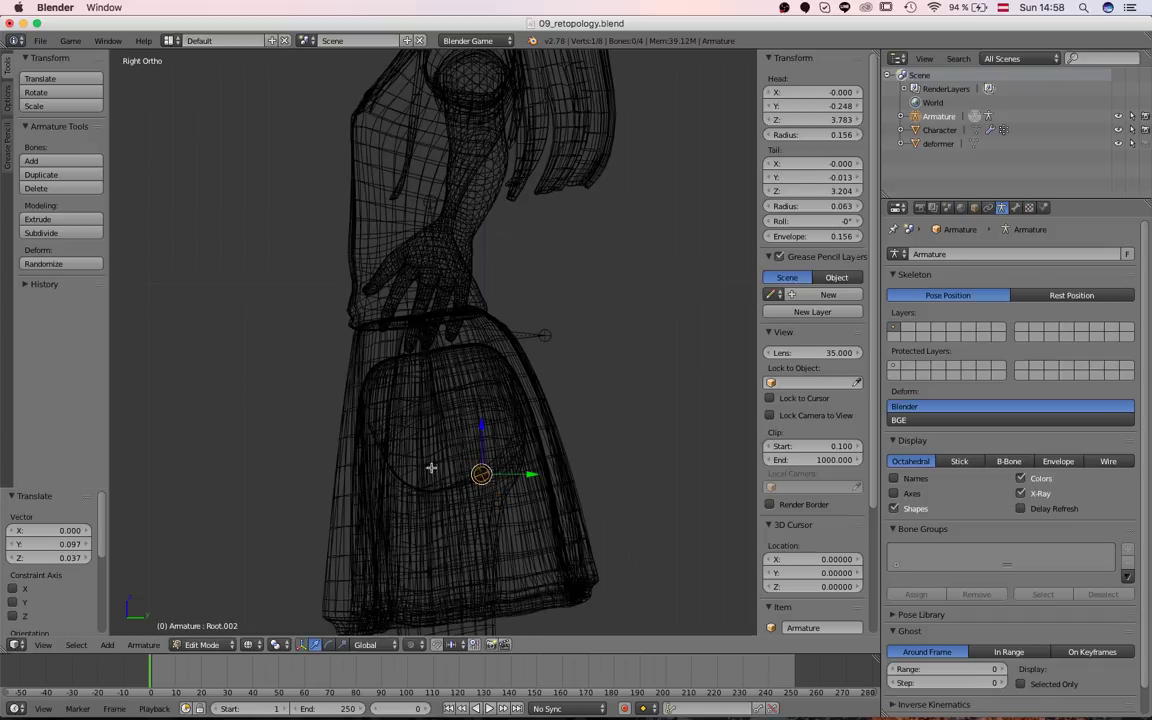
scroll(431, 468, "down", 2)
key("g")
left_click(429, 425)
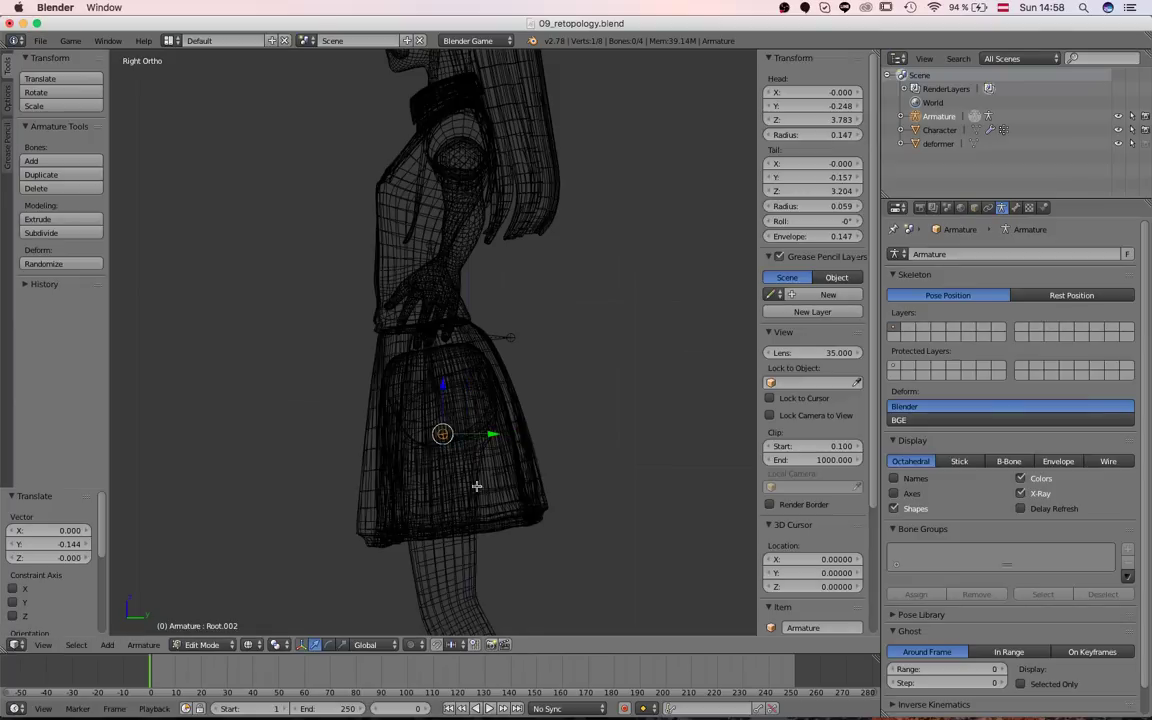
Return to solid shading and undo a trial move of the hip bone's lower end by about -1.908 in Y and 1.602 in Z
key("g")
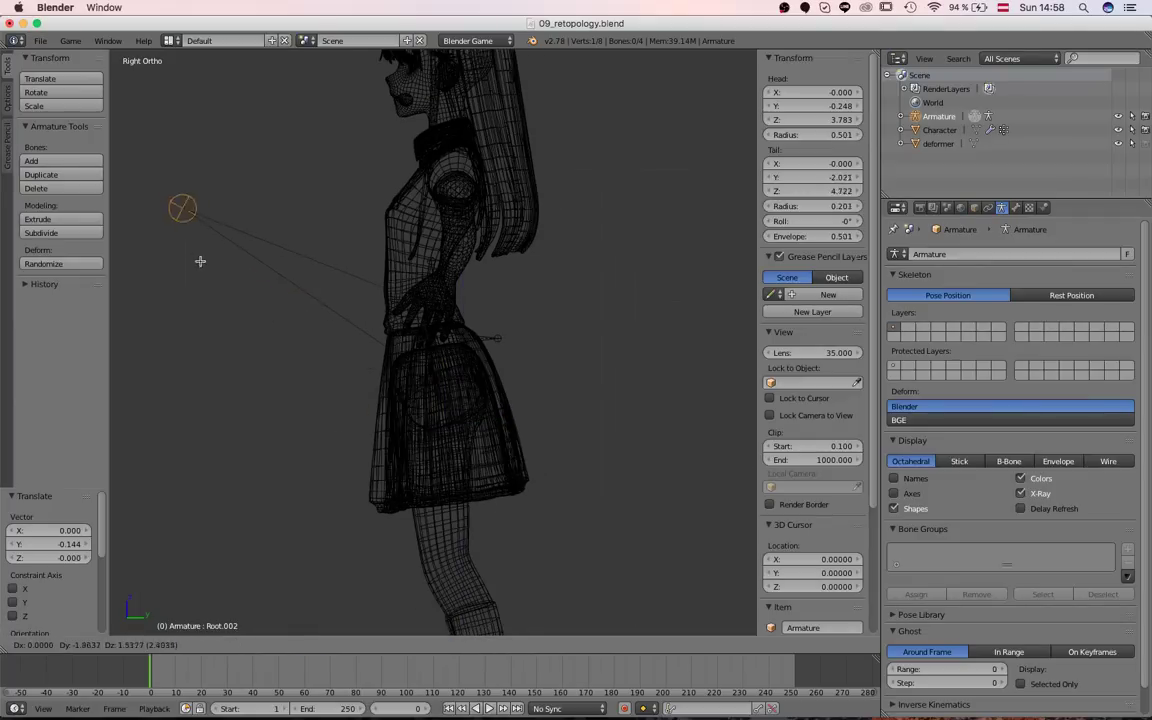
left_click(193, 161)
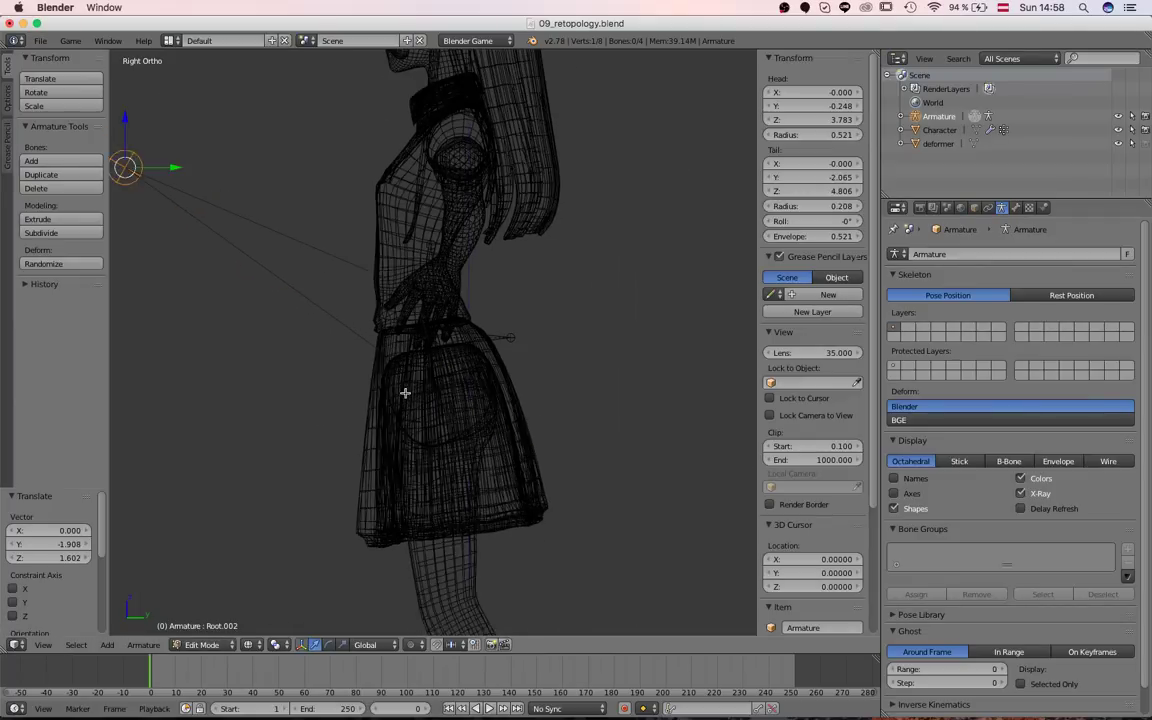
scroll(424, 378, "up", 2)
key("z")
scroll(340, 320, "down", 2)
key("ctrl+z")
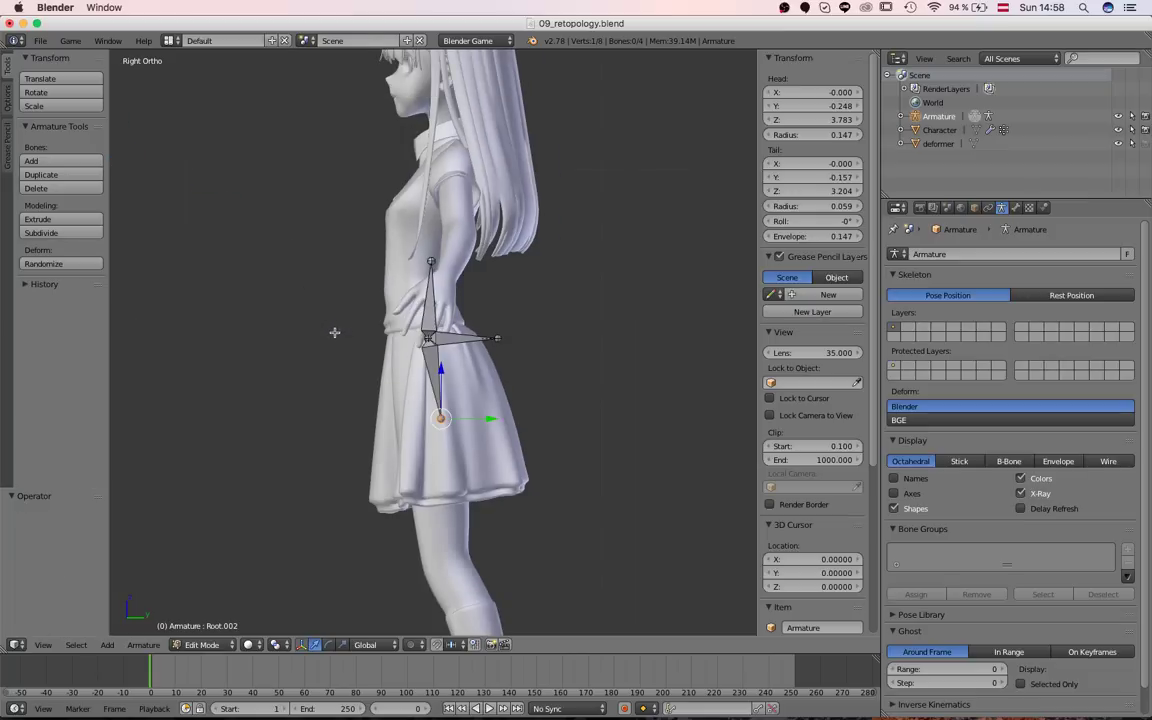
In wireframe shading, reposition the hip bone's lower end to about Y -0.154, Z 3.135
key("z")
key("z")
key("z")
scroll(433, 370, "up", 3)
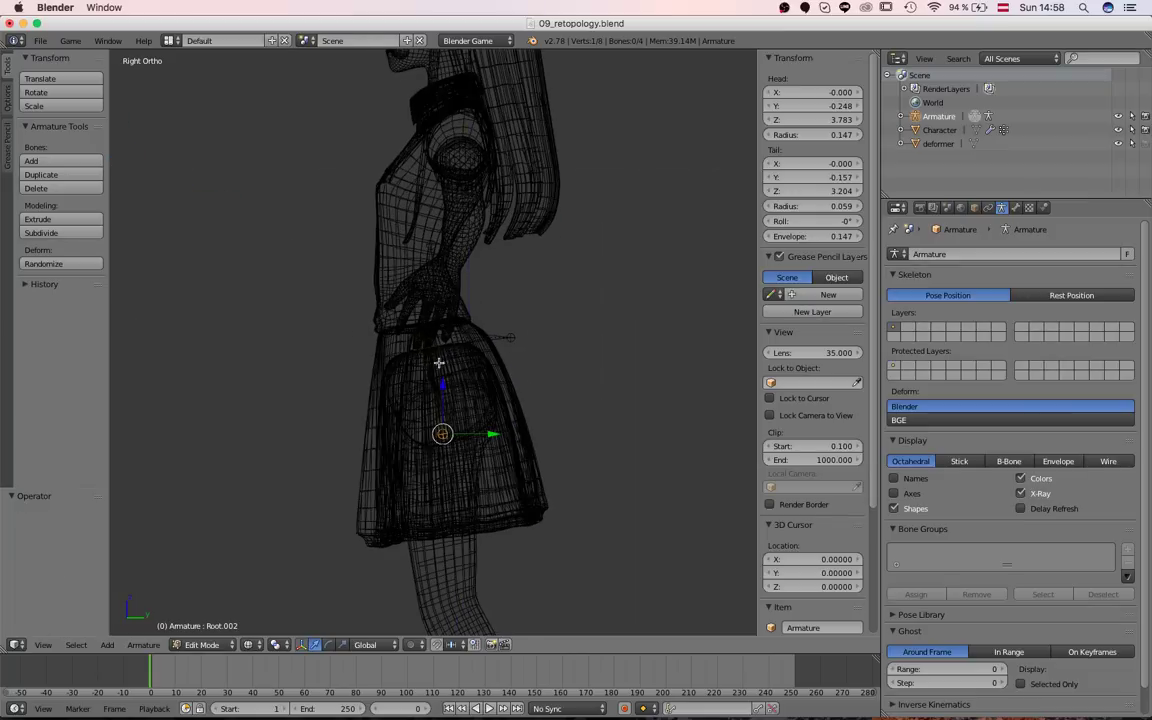
key("a")
key("a")
key("a")
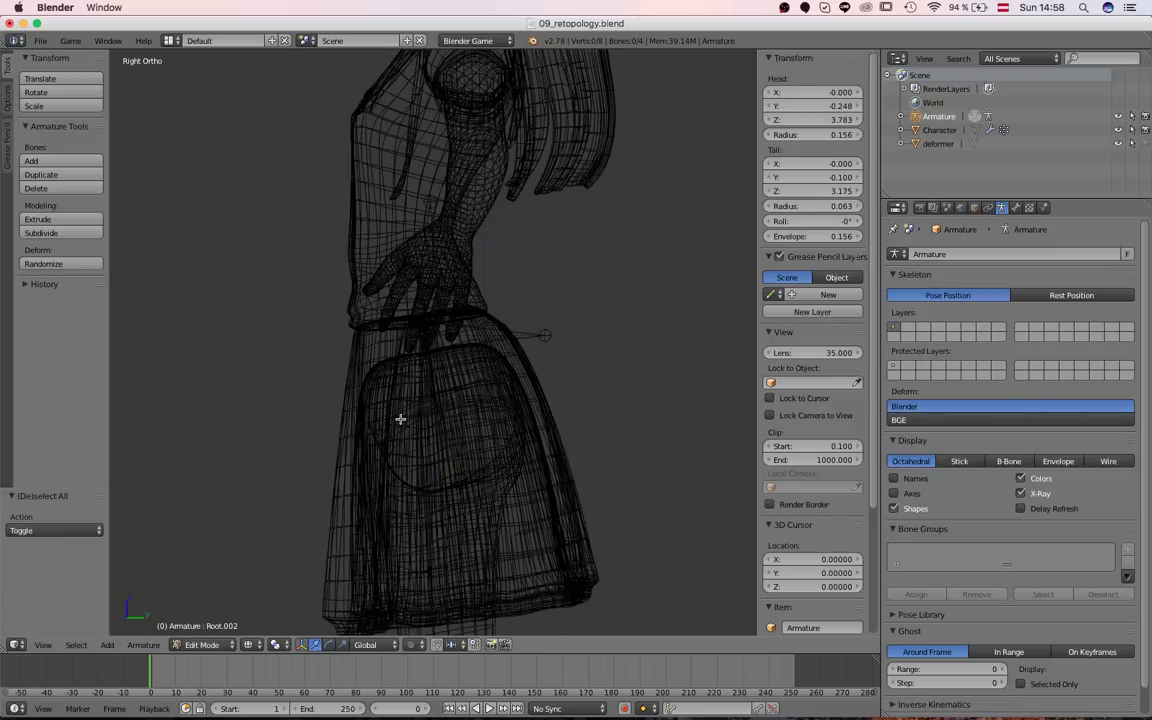
right_click_drag(467, 487, 456, 489)
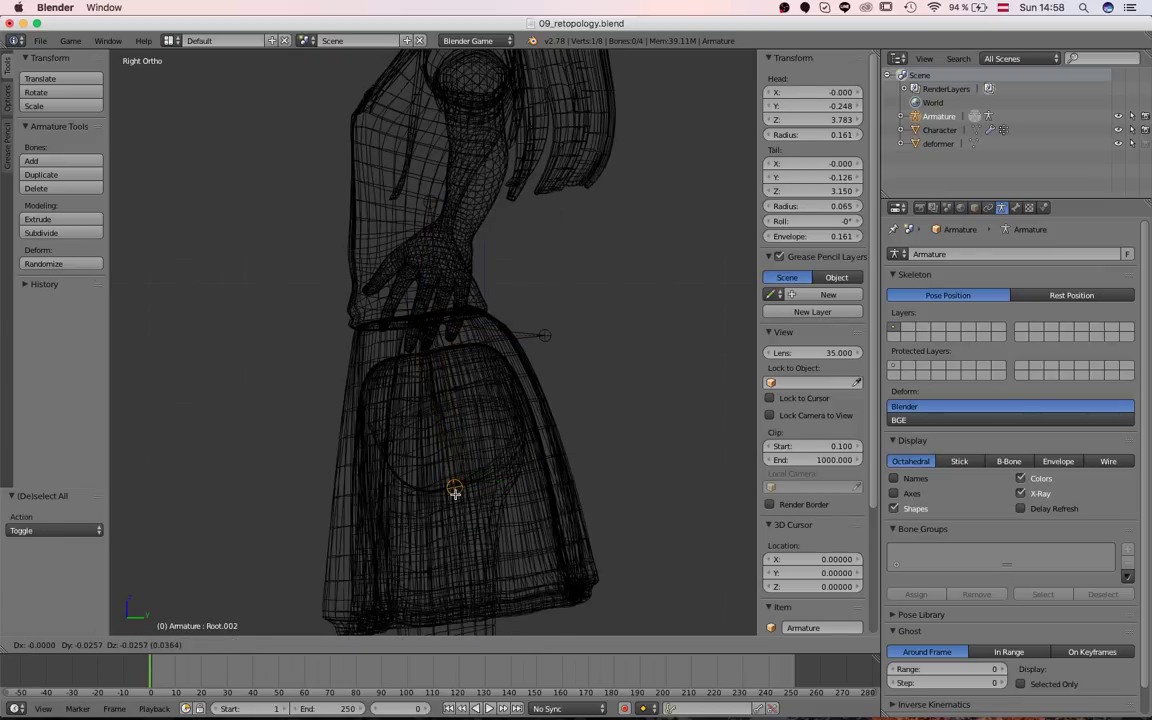
left_click(448, 497)
key("a")
key("a")
scroll(445, 405, "down", 2)
scroll(437, 370, "up", 3)
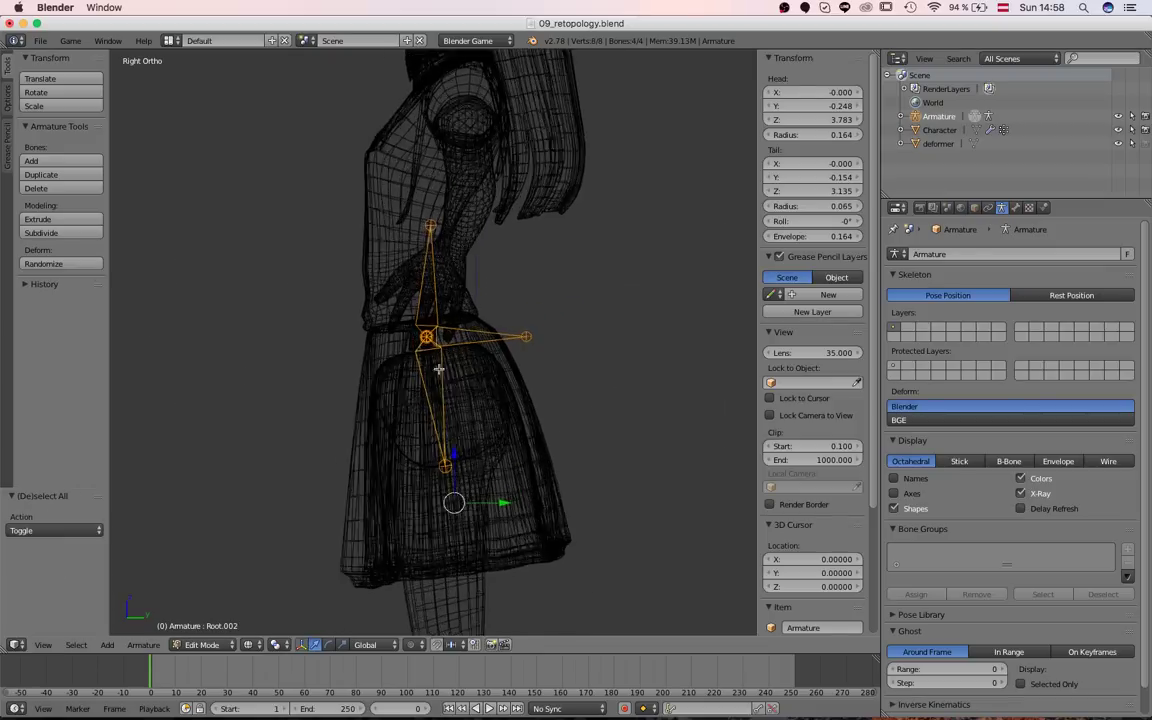
Move the waist bone's upper end to about Y -0.304, Z 4.420
scroll(450, 320, "down", 2)
middle_click_drag(437, 240, 442, 335, "shift")
scroll(442, 335, "up", 2)
right_click_drag(442, 335, 418, 309)
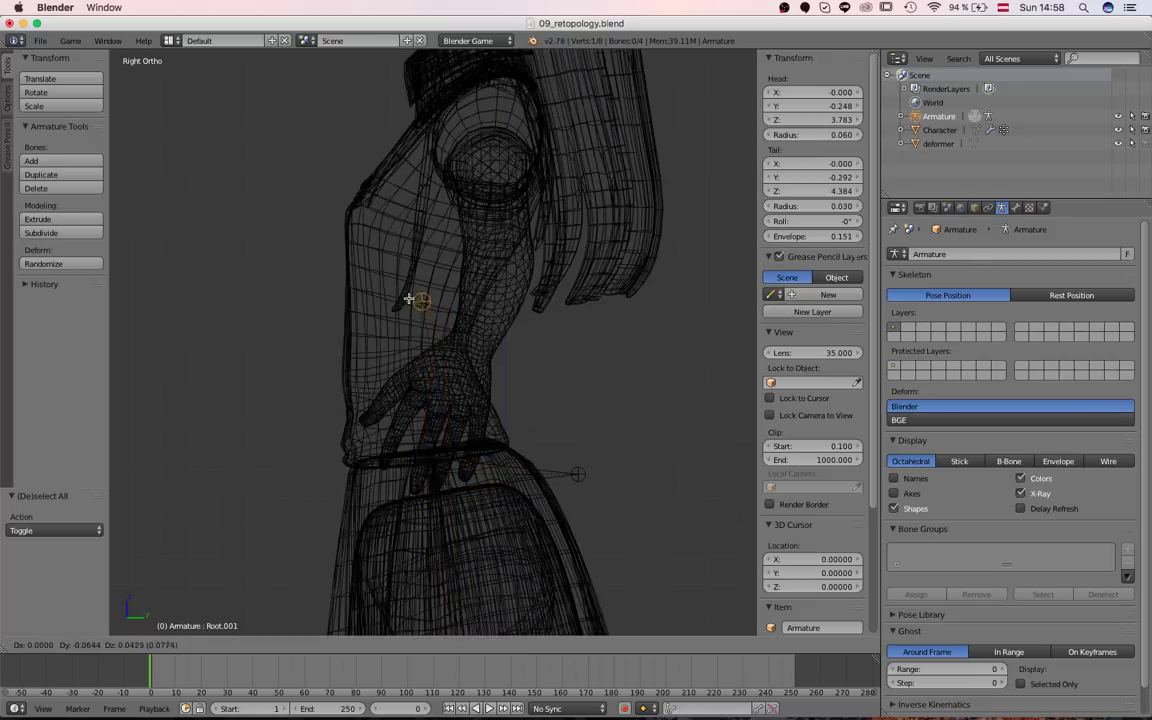
left_click(407, 289)
scroll(416, 325, "down", 2)
middle_click_drag(416, 346, 417, 409, "shift")
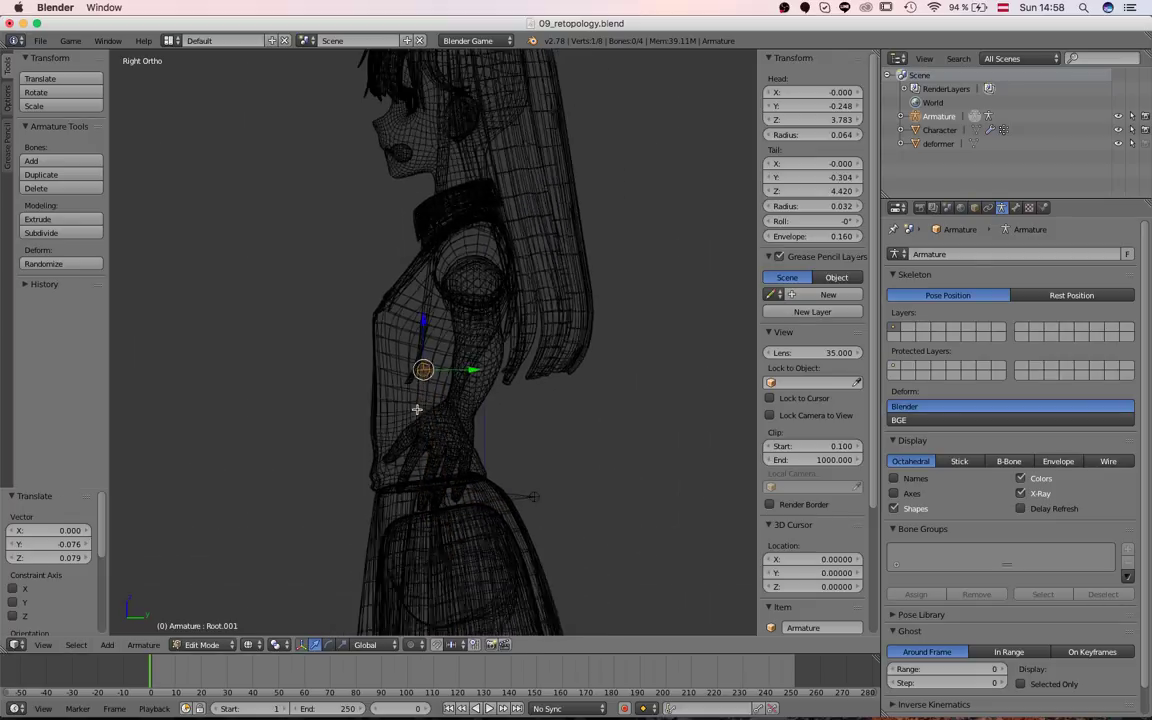
Extrude a chest bone from the waist bone's upper end by 0.200 in Y and 0.679 in Z, and raise their joint to about Z 4.486
scroll(416, 408, "up", 2)
key("e")
left_click(472, 214)
right_click_drag(407, 384, 410, 379)
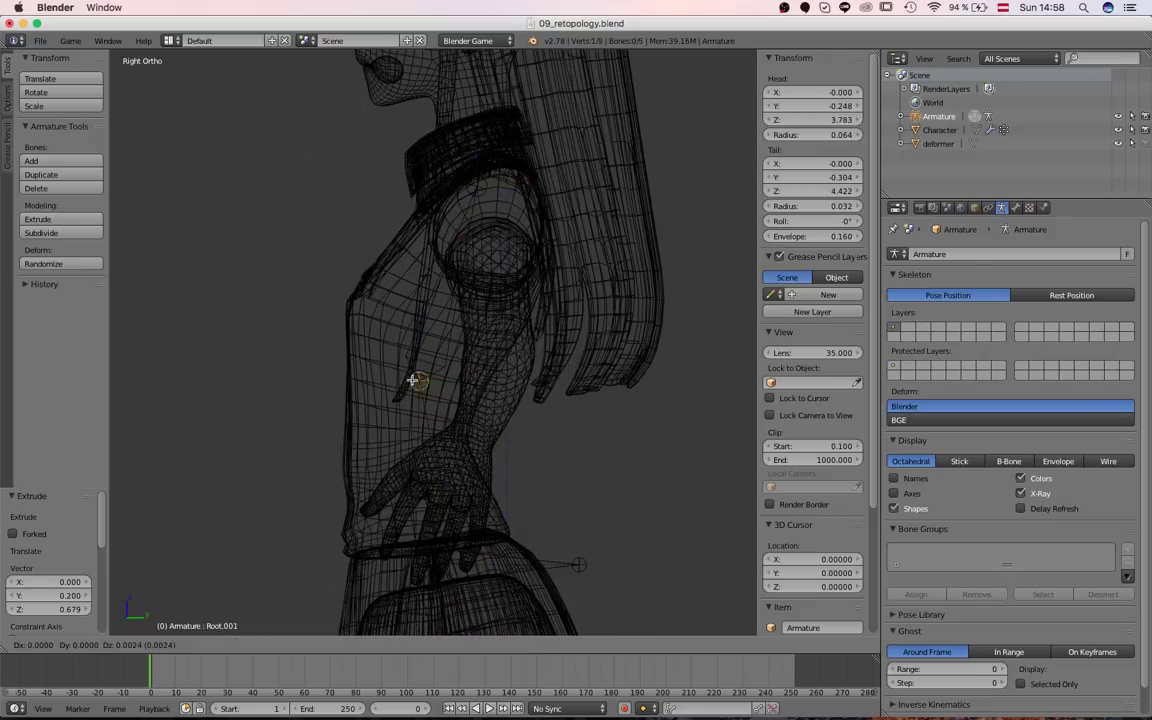
left_click(411, 364)
Examine all bones inside the character in solid shading from an angle and from the front
key("a")
scroll(424, 395, "down", 3)
key("a")
middle_click_drag(427, 408, 510, 394)
key("z")
scroll(508, 392, "up", 3)
middle_click_drag(430, 376, 395, 366)
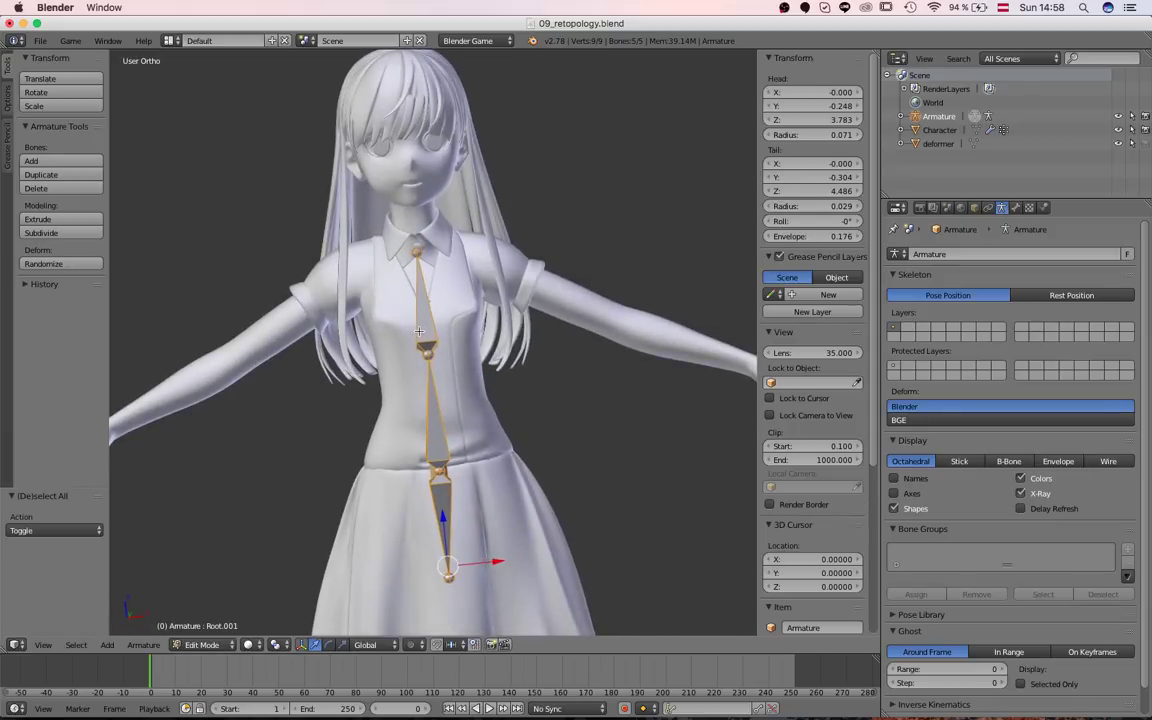
key("KP_1")
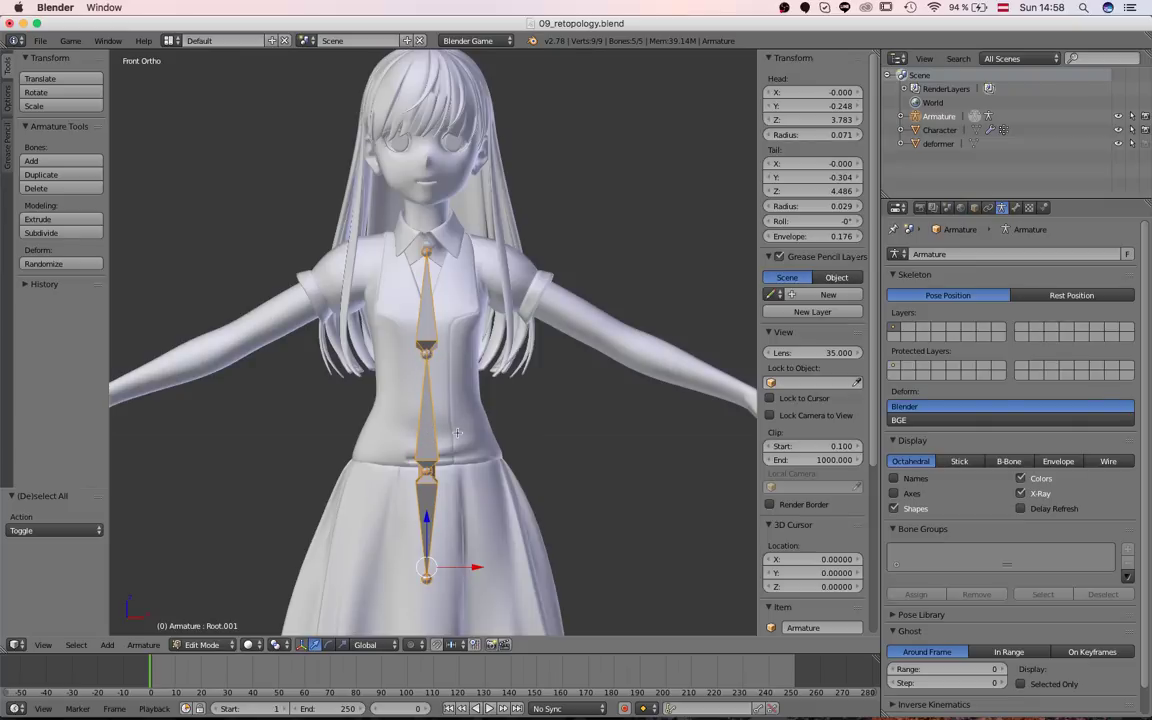
In the right side view, lower the joint between the waist and chest bones to about Z 4.239
right_click(438, 359)
key("KP_3")
key("g")
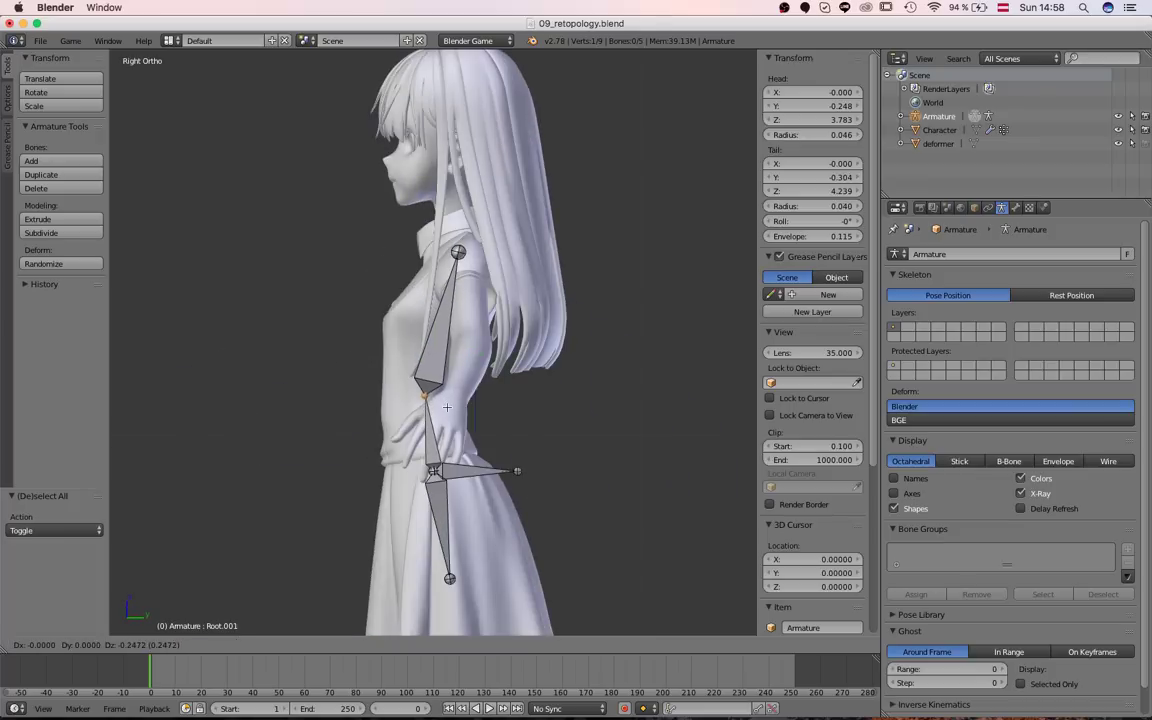
left_click(447, 407)
Move the chest bone's upper end to about Y -0.268, Z 4.662 and extrude another bone from it by 0.194 in Y and 0.466 in Z
right_click(457, 262)
key("g")
left_click(430, 336)
key("e")
left_click(461, 258)
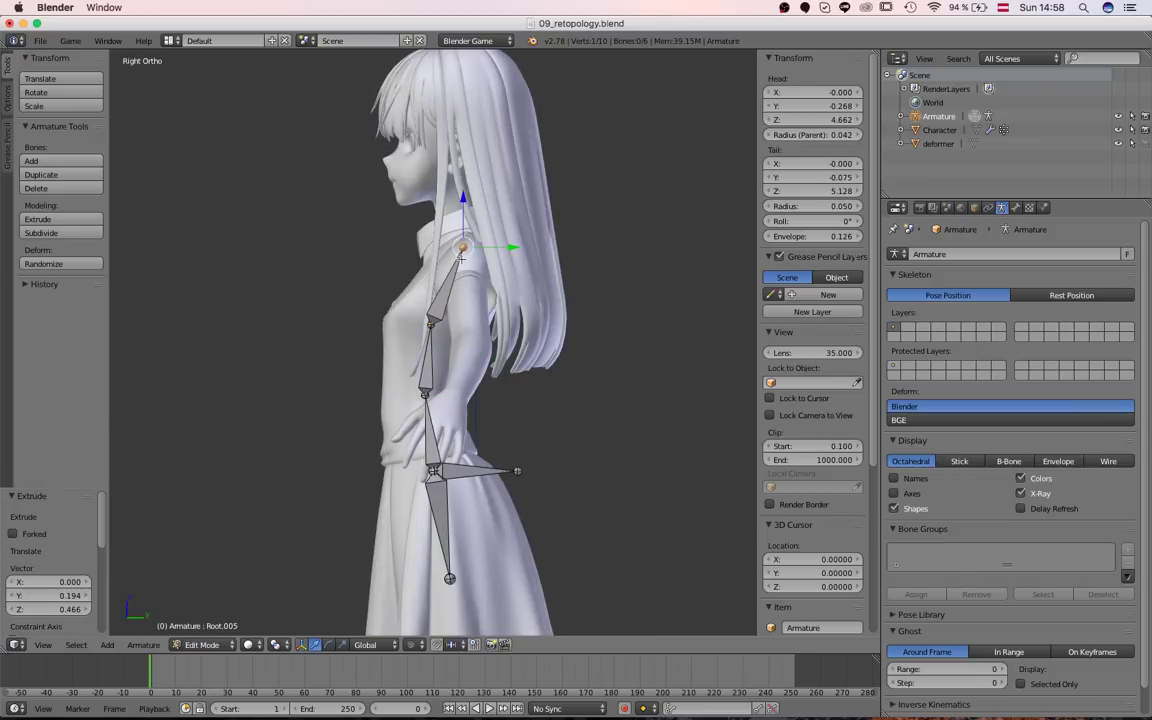
Move the joint between the two upper spine bones to about Y -0.248, Z 4.712
right_click(432, 323)
key("g")
left_click(437, 314)
In wireframe shading, reposition the topmost spine bone's upper end to about Y -0.066, Z 5.142
key("z")
scroll(460, 265, "down", 2)
scroll(464, 264, "up", 4)
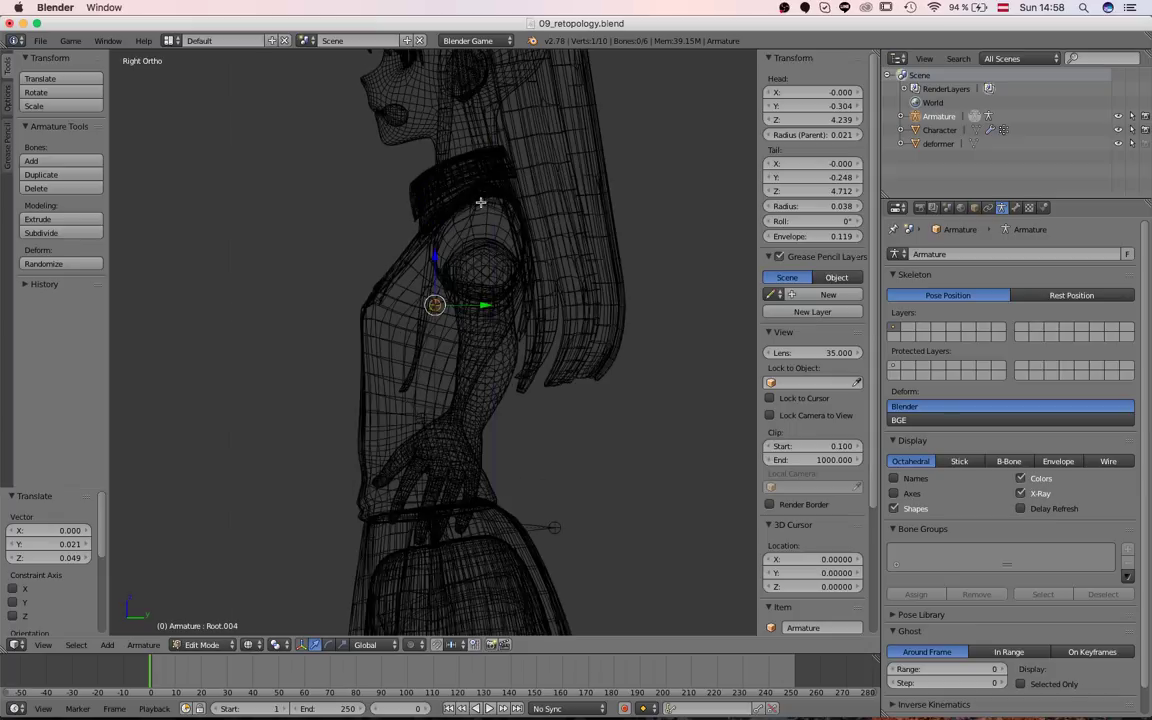
right_click(480, 204)
key("g")
left_click(477, 226)
Shift the joint between the two upper spine bones backward, and move the lower spine joint to about Y -0.275, Z 4.219
right_click(436, 320)
key("g")
right_click(438, 318)
right_click(442, 308)
key("g")
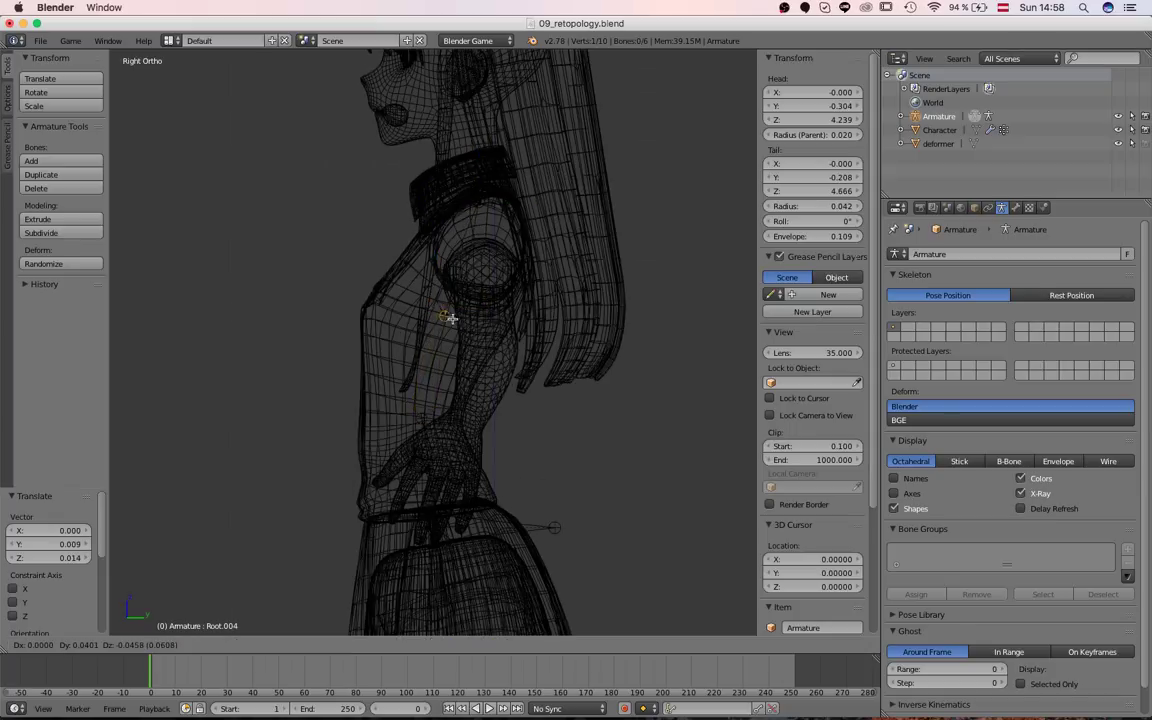
left_click(460, 311)
right_click(424, 417)
key("g")
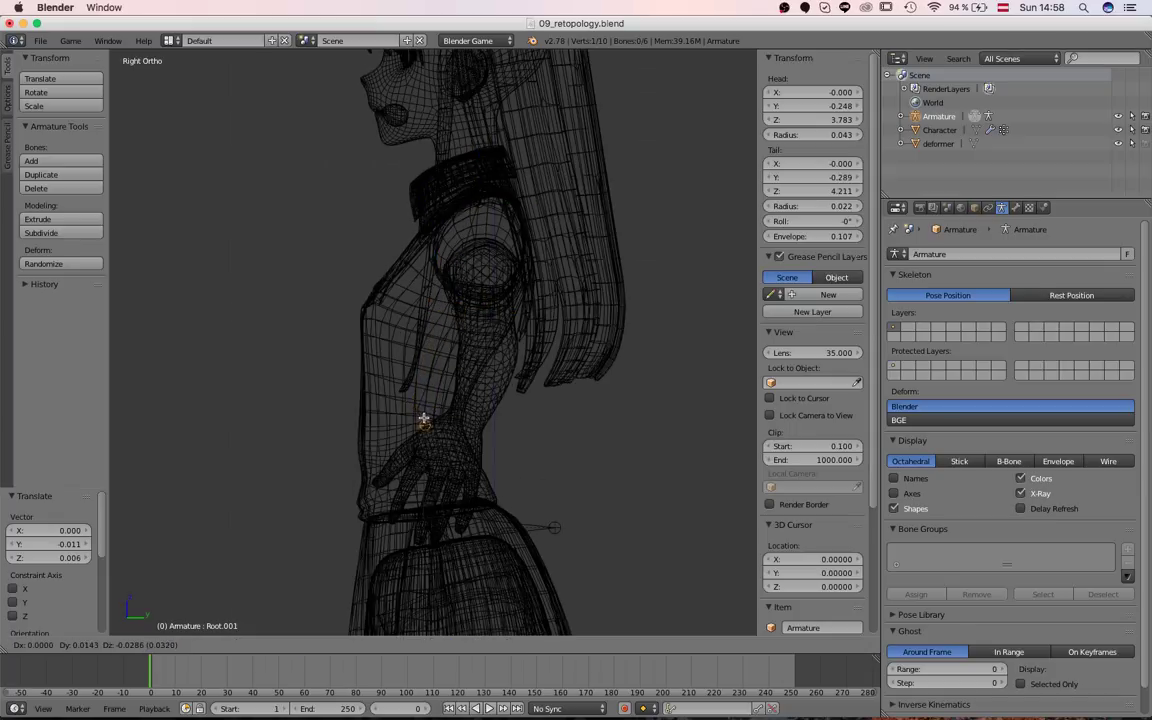
left_click(427, 407)
Adjust the joint between the two upper spine bones to about Y -0.182, Z 4.695
key("a")
key("a")
scroll(388, 367, "down", 4)
middle_click_drag(378, 365, 438, 345)
scroll(438, 343, "up", 4)
key("KP_3")
right_click(463, 314)
key("g")
left_click(459, 311)
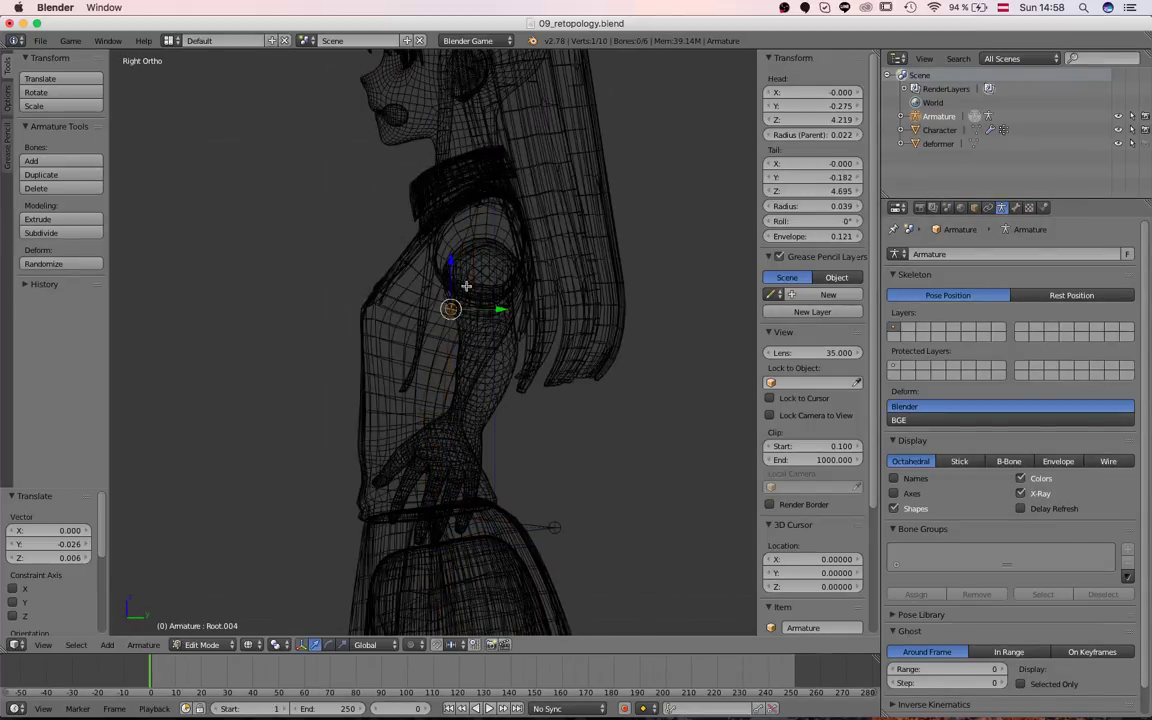
Raise the joint between the two lower spine bones to about Z 4.245
key("a")
key("a")
right_click(430, 429)
key("g")
left_click(430, 423)
key("a")
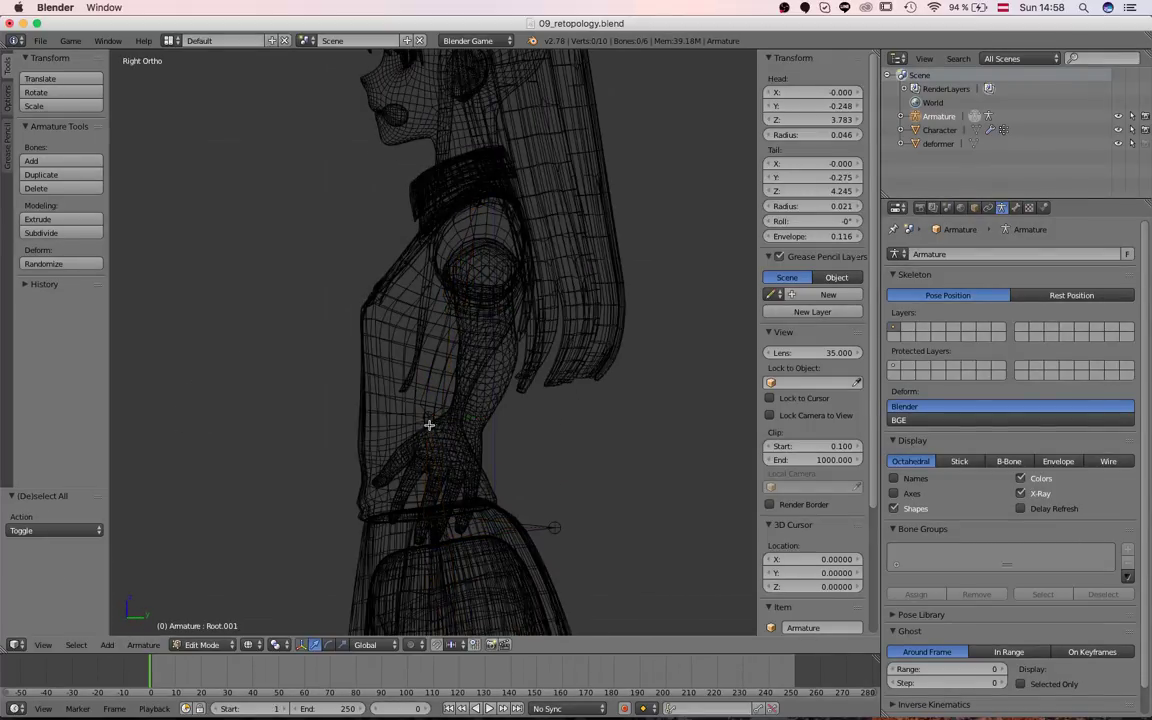
key("a")
scroll(432, 430, "down", 3)
scroll(448, 519, "up", 3)
Rename the downward-pointing bone below the waist as hip
right_click(448, 566)
left_click(1016, 207)
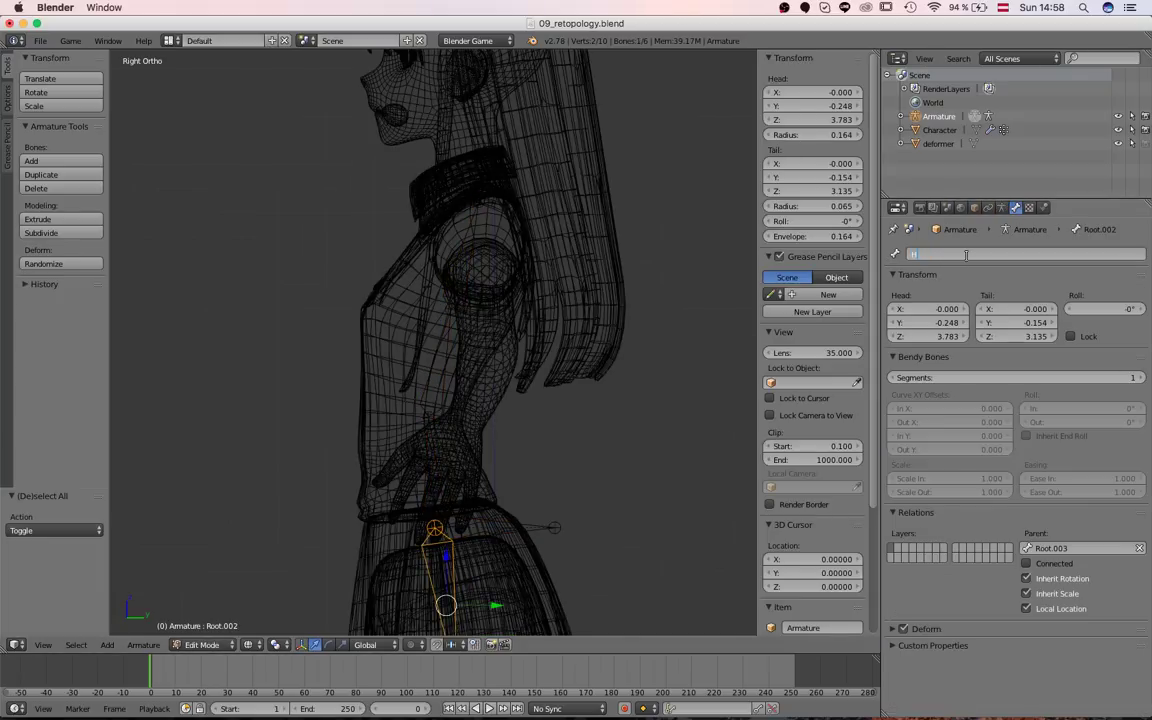
type("hip")
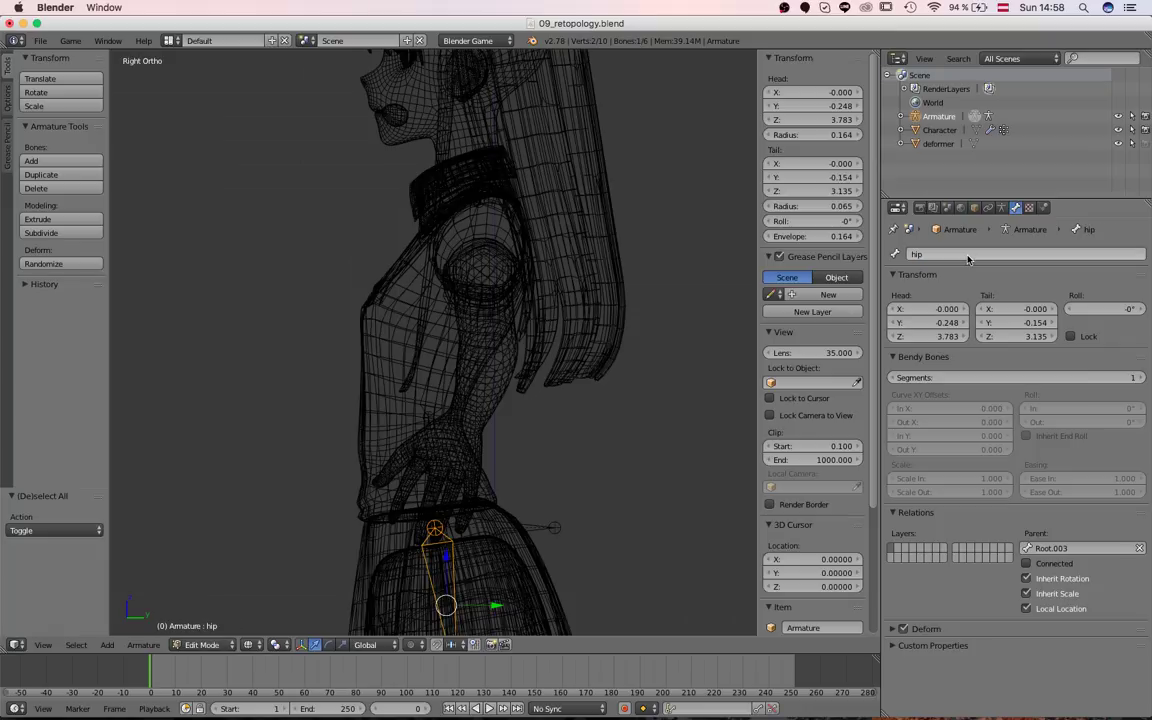
key("Return")
Rename the backward-pointing root bone as controler
right_click(494, 524)
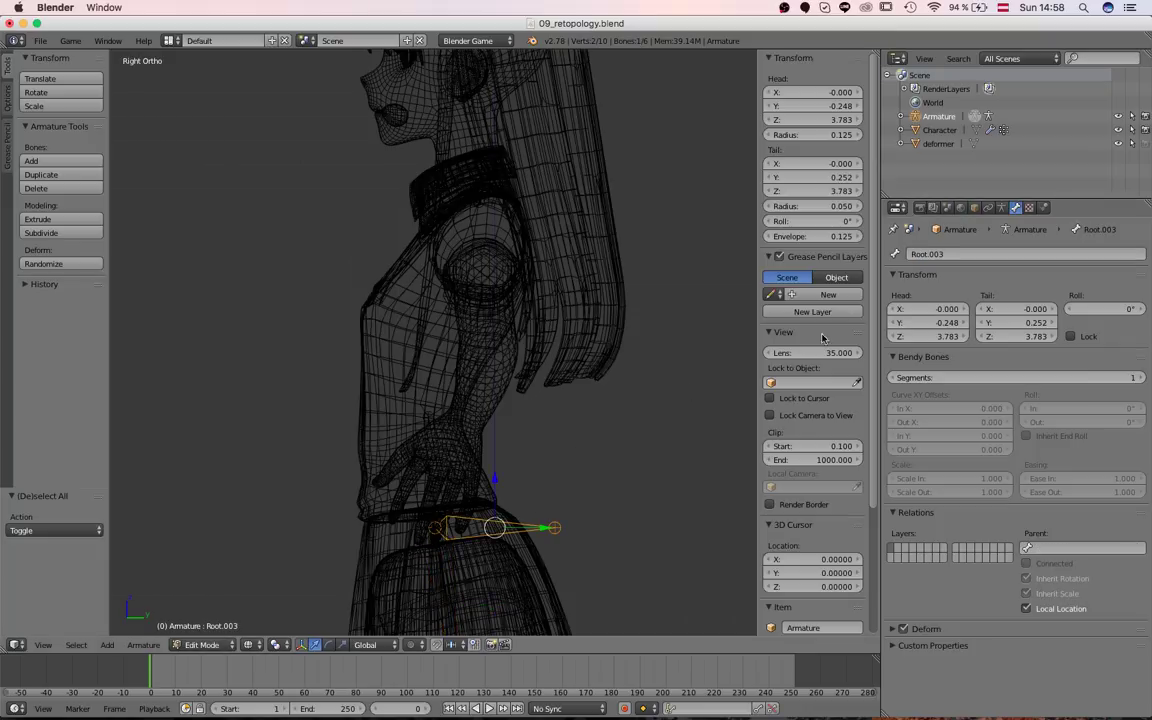
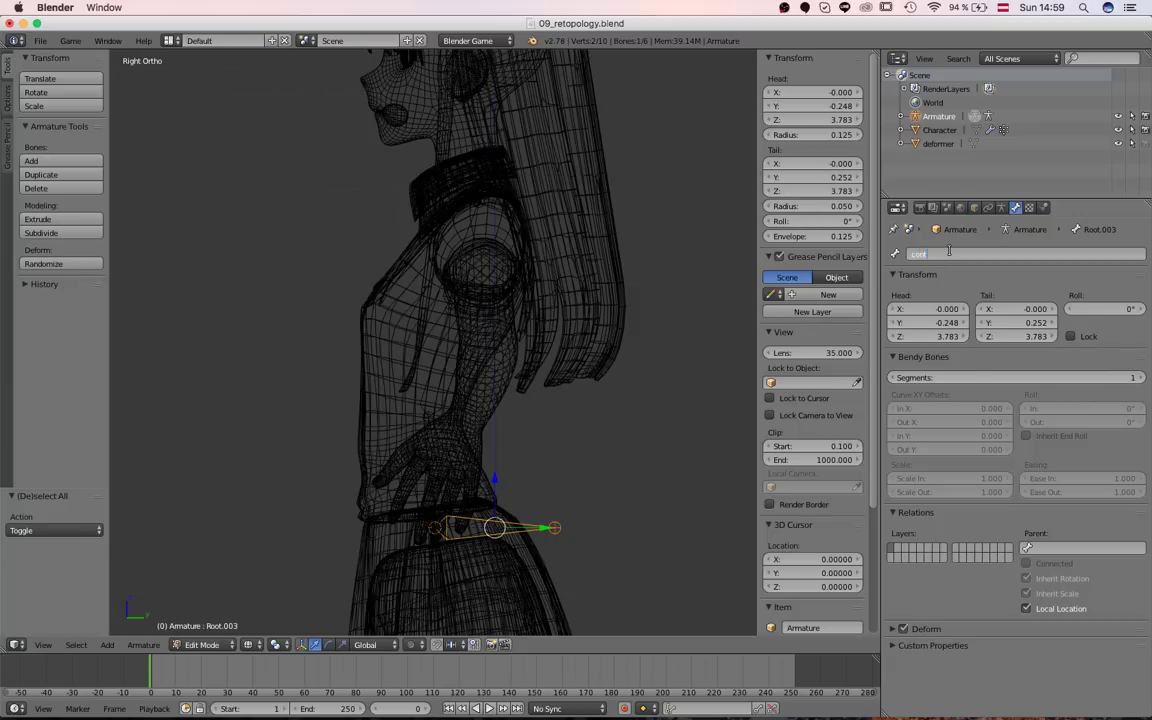
type("roler")
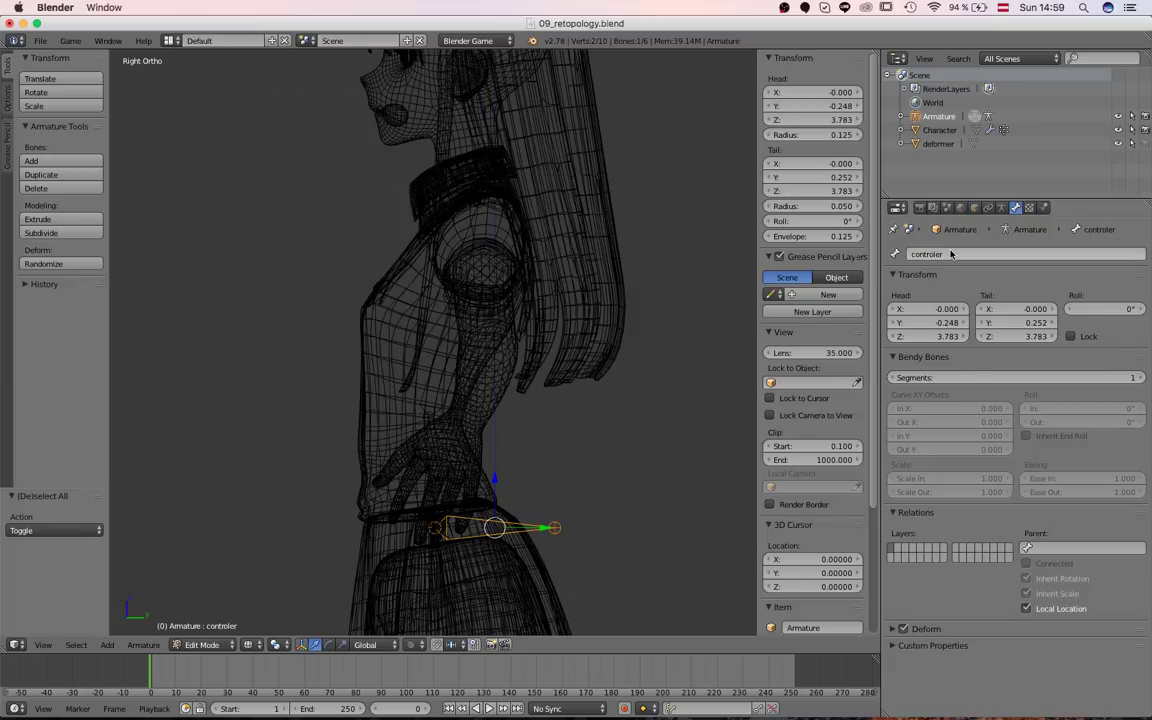
key("Return")
Rename the lowest spine bone, just above the waist, as spine_01
right_click(431, 470)
left_click(1026, 250)
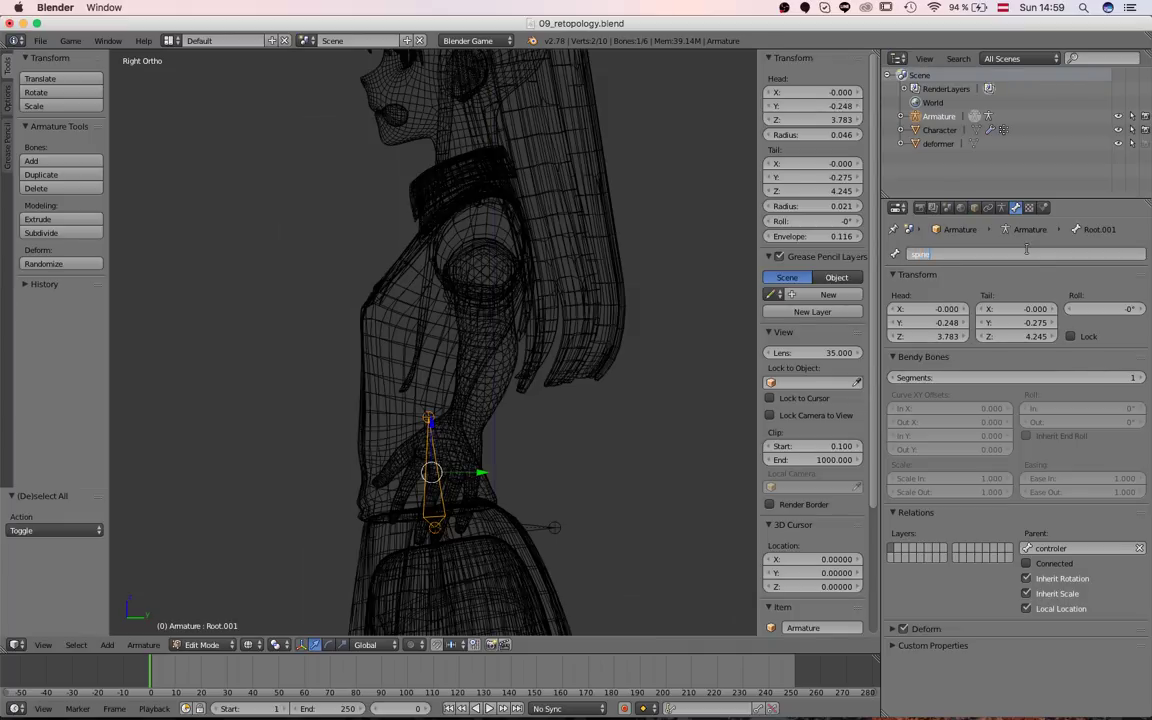
type("spine_01")
key("Return")
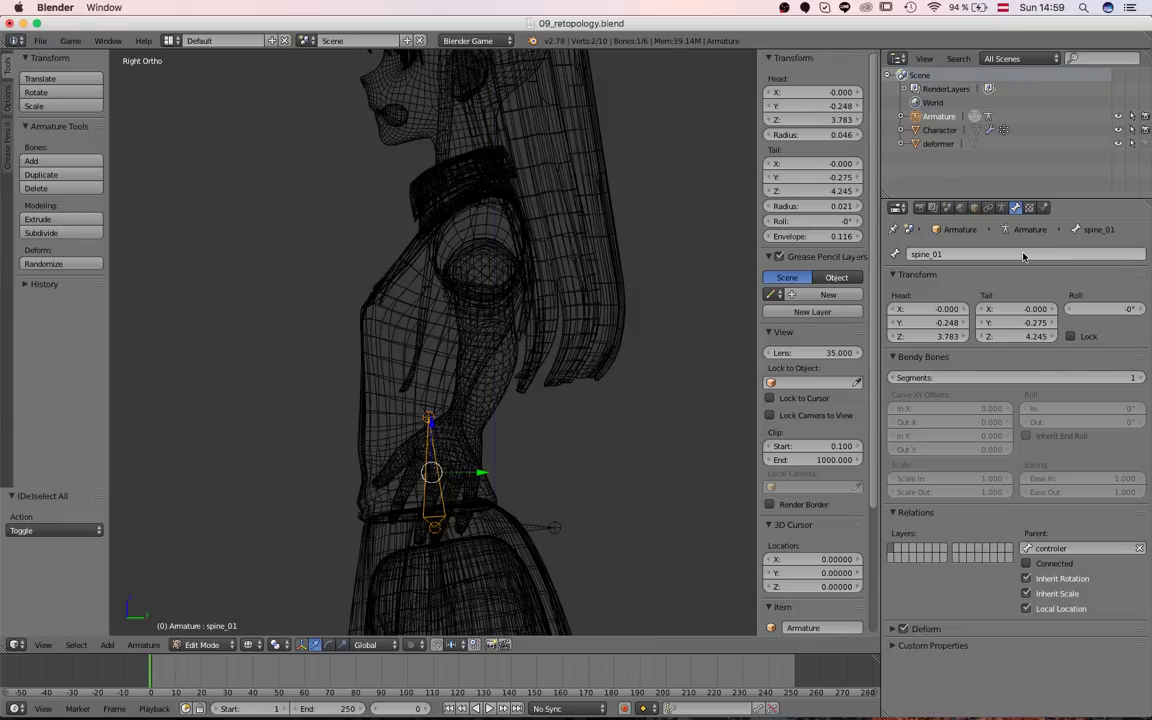
Rename the middle spine bone as spine_02
right_click(443, 375)
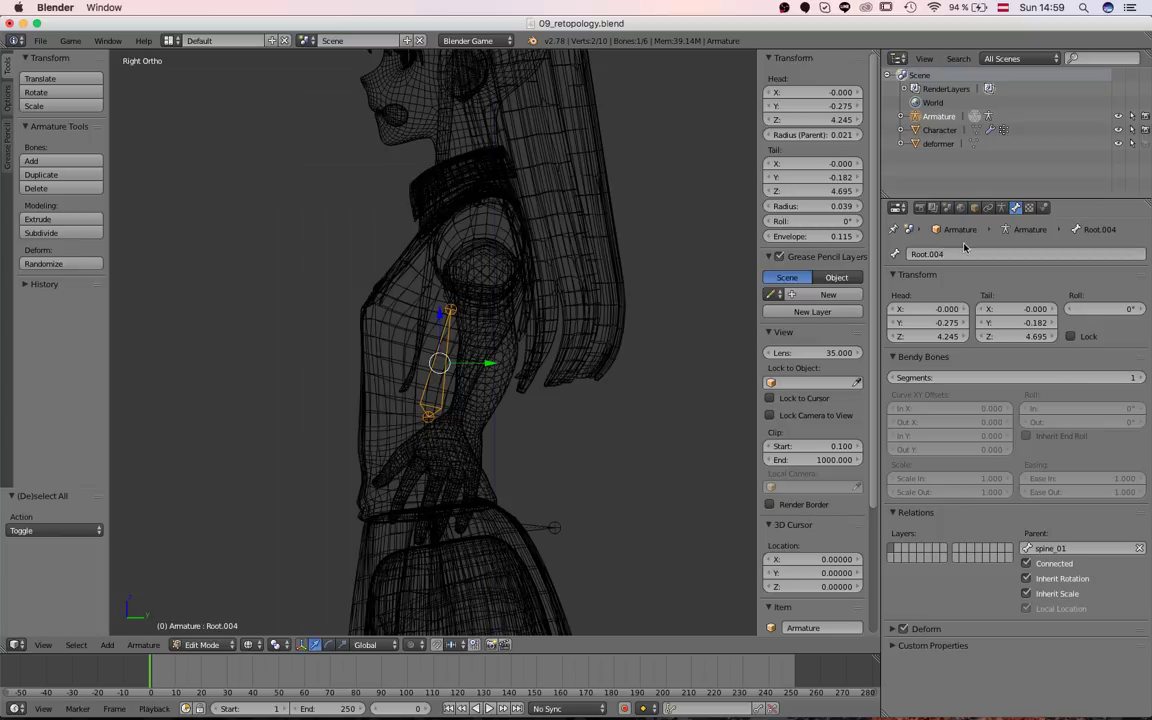
type("spine_01.001")
left_click(968, 254)
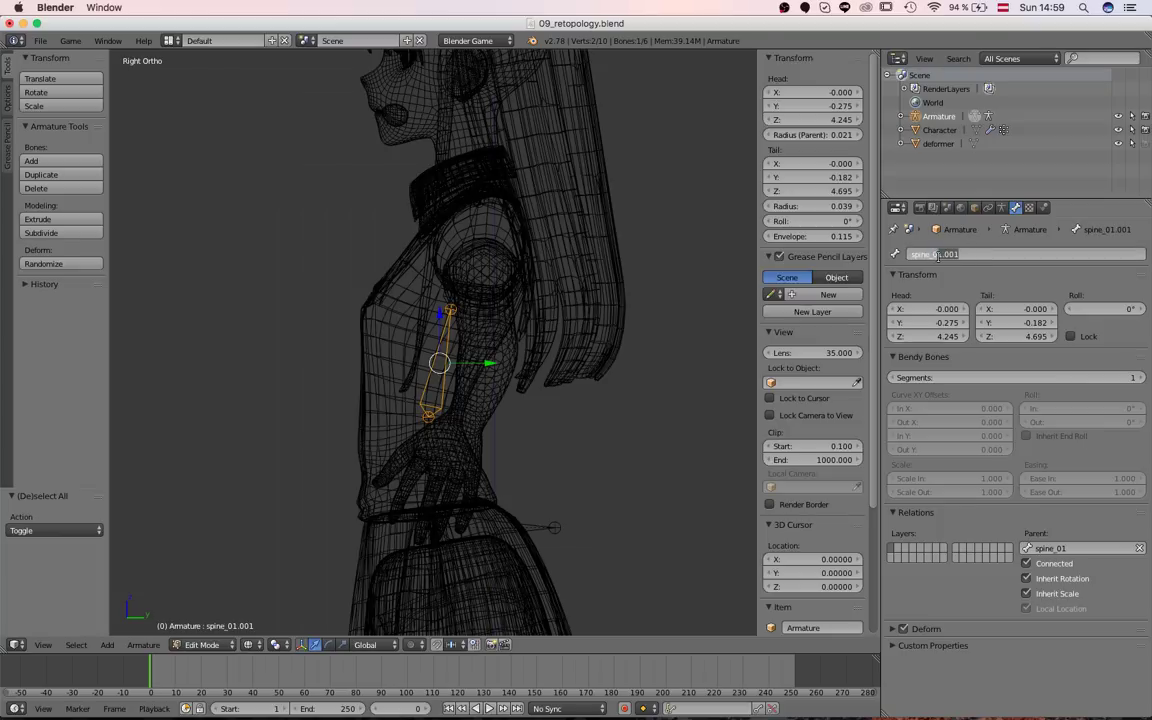
key("Return")
Rename the topmost spine bone as spine_03
right_click(468, 273)
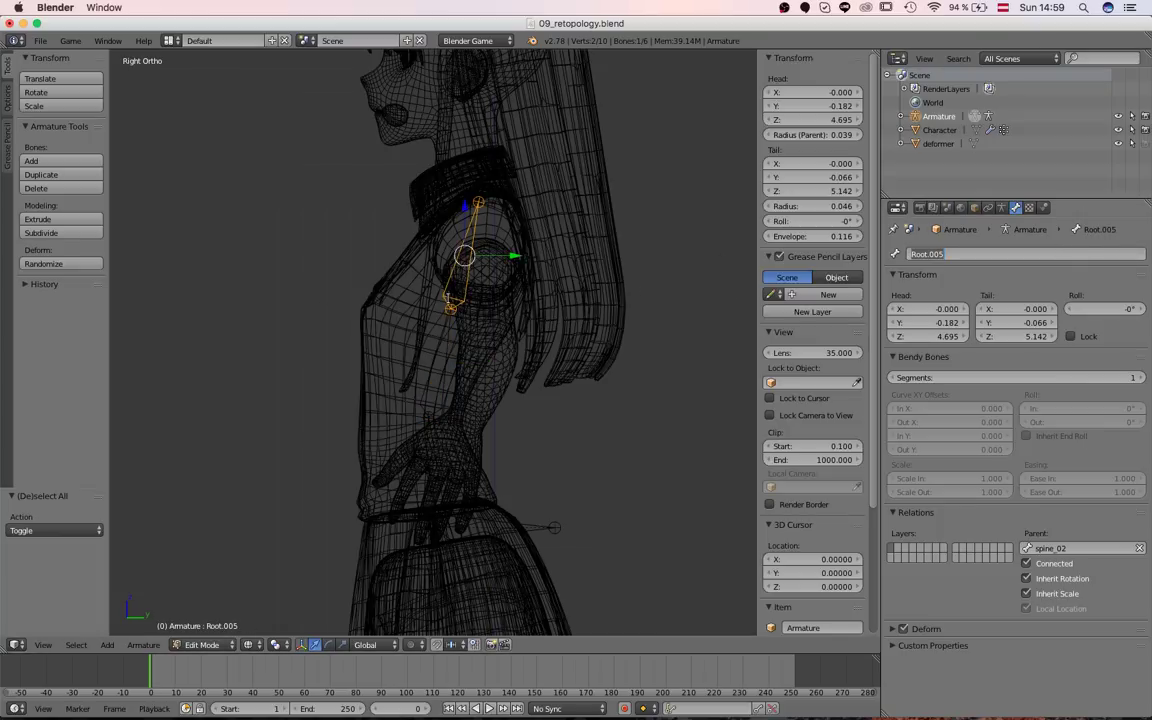
left_click(448, 299)
middle_click_drag(448, 299, 600, 375)
left_click(955, 254)
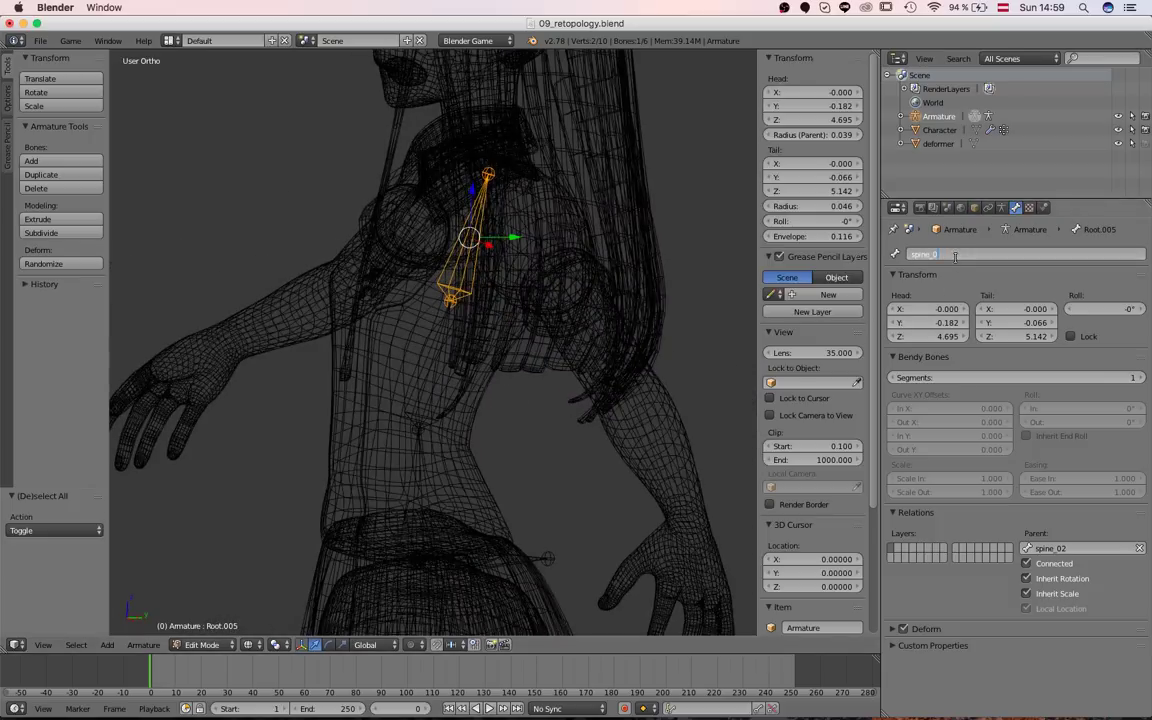
type("spine_02")
key("Return")
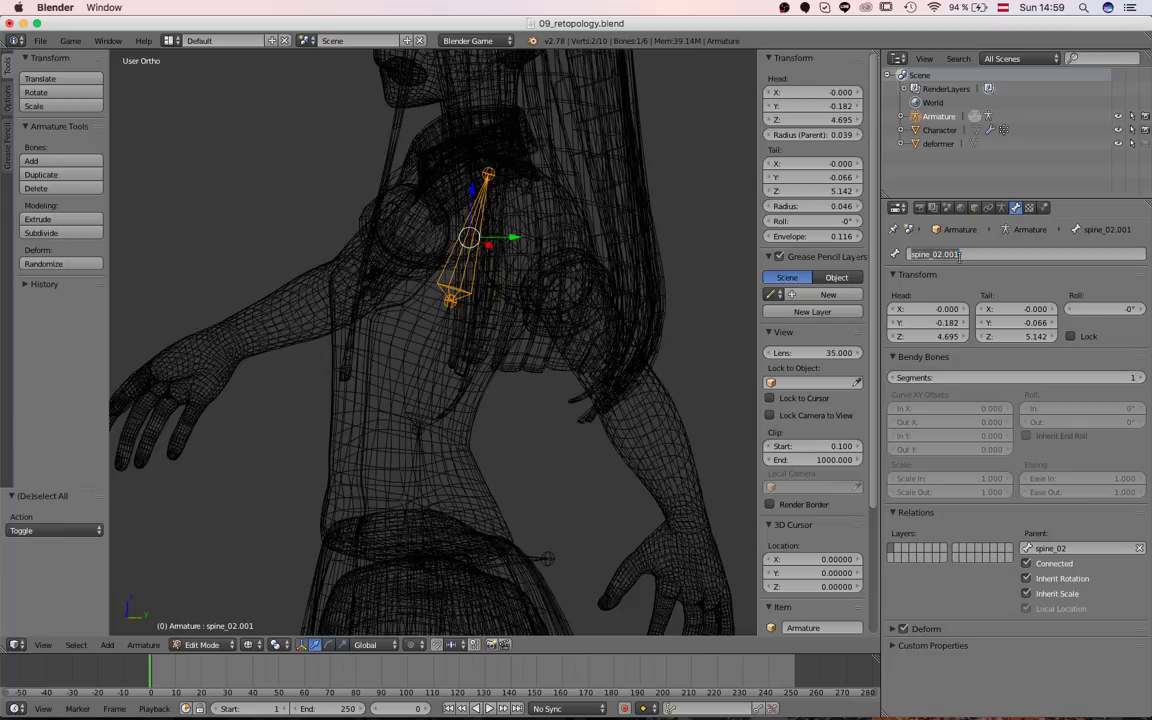
left_click(963, 257)
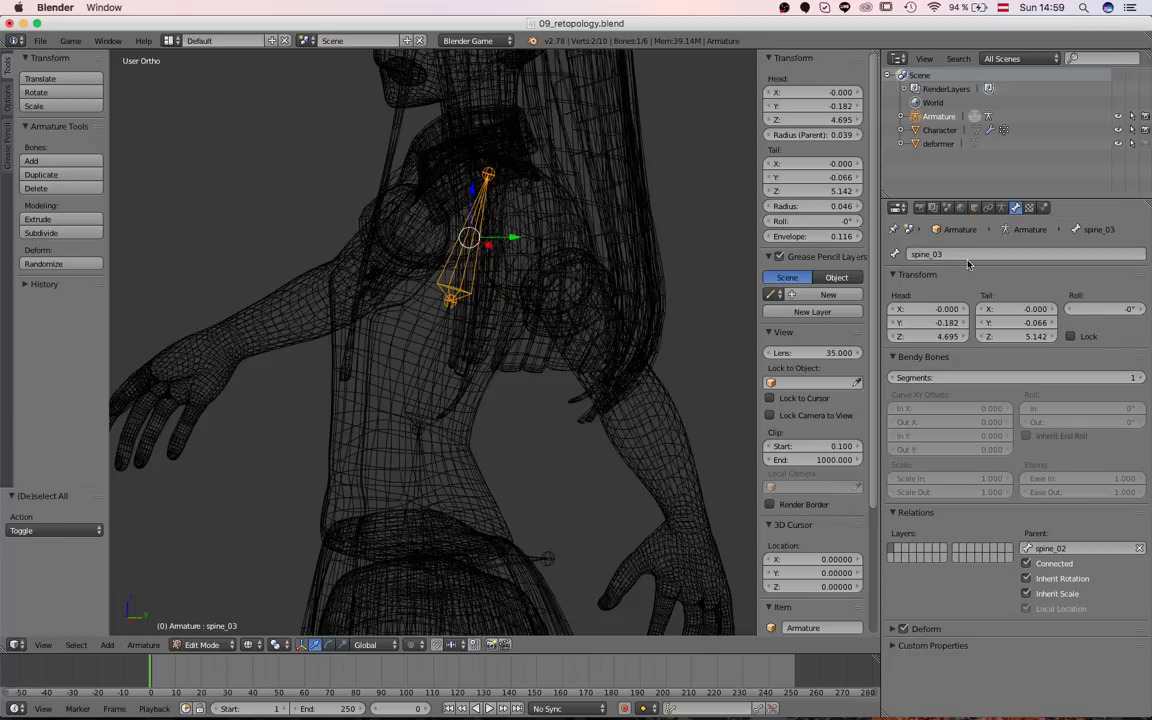
Check the names of the spine bones by selecting them one after another
right_click(421, 367)
right_click(425, 491)
right_click(470, 232)
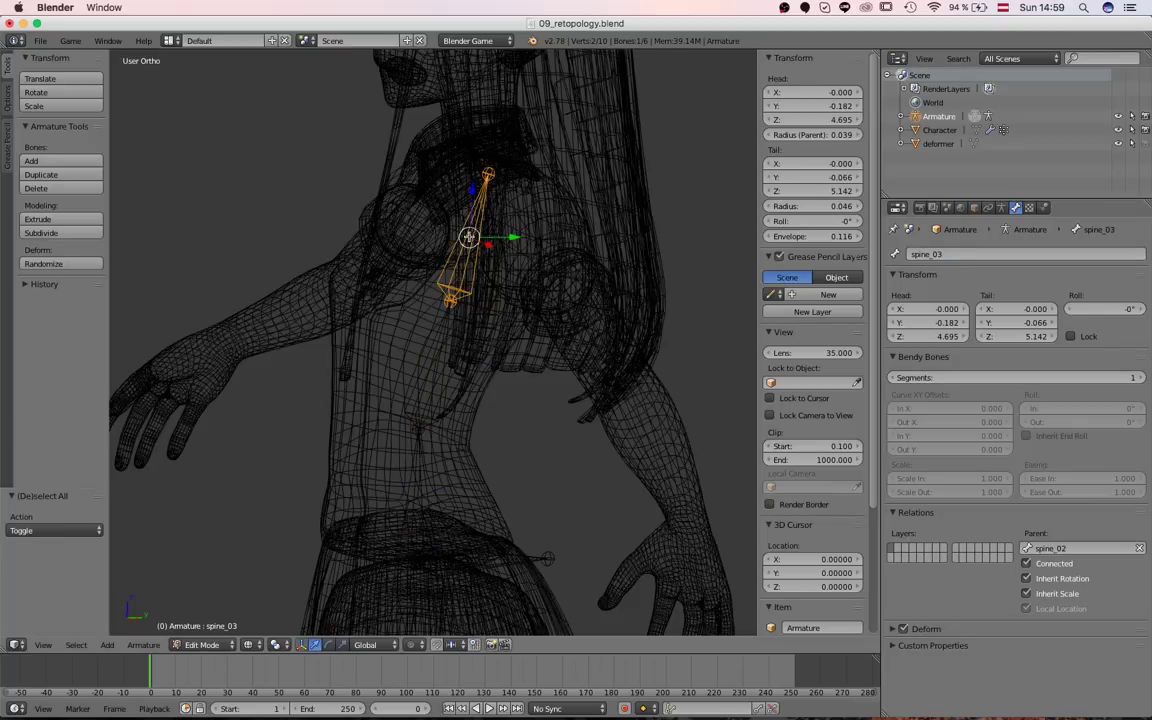
right_click(431, 375)
right_click(475, 294)
scroll(519, 337, "down", 1)
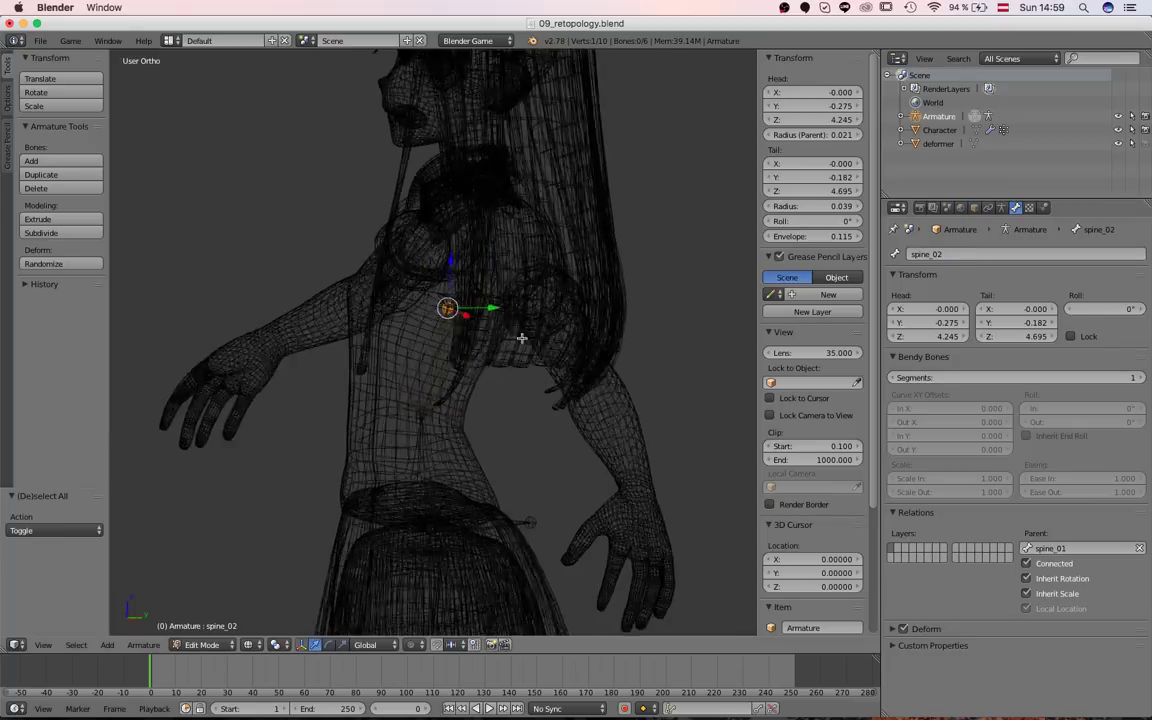
In the front view, raise the joint between spine_02 and spine_03 by 0.016 along Z, and return to solid shading
key("KP_3")
key("a")
key("a")
scroll(448, 338, "down", 4)
middle_click_drag(263, 318, 491, 357)
key("KP_1")
scroll(470, 349, "up", 6)
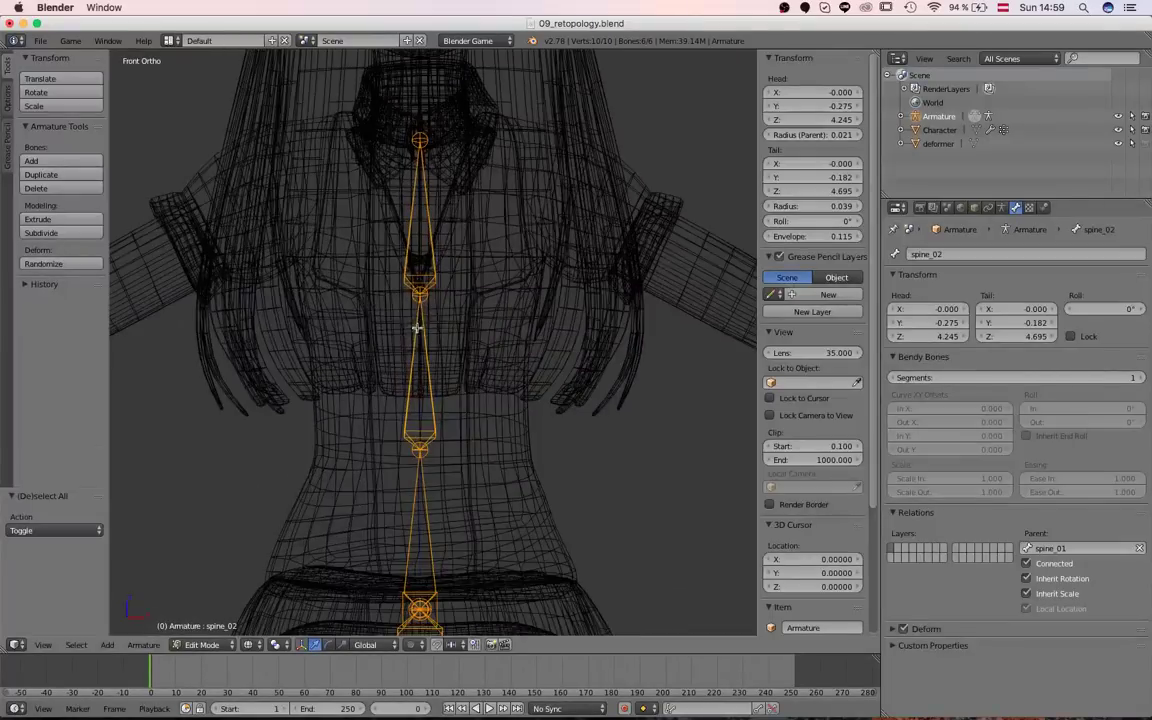
right_click(422, 304)
key("g")
left_click(438, 316)
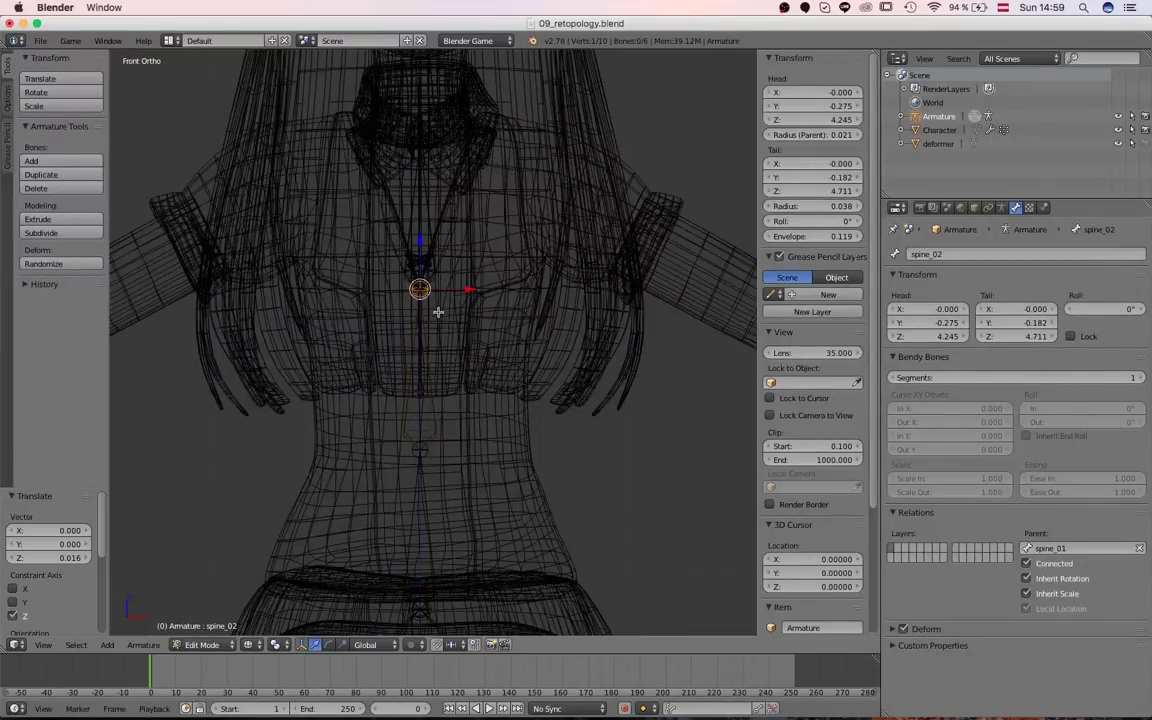
scroll(509, 245, "down", 4)
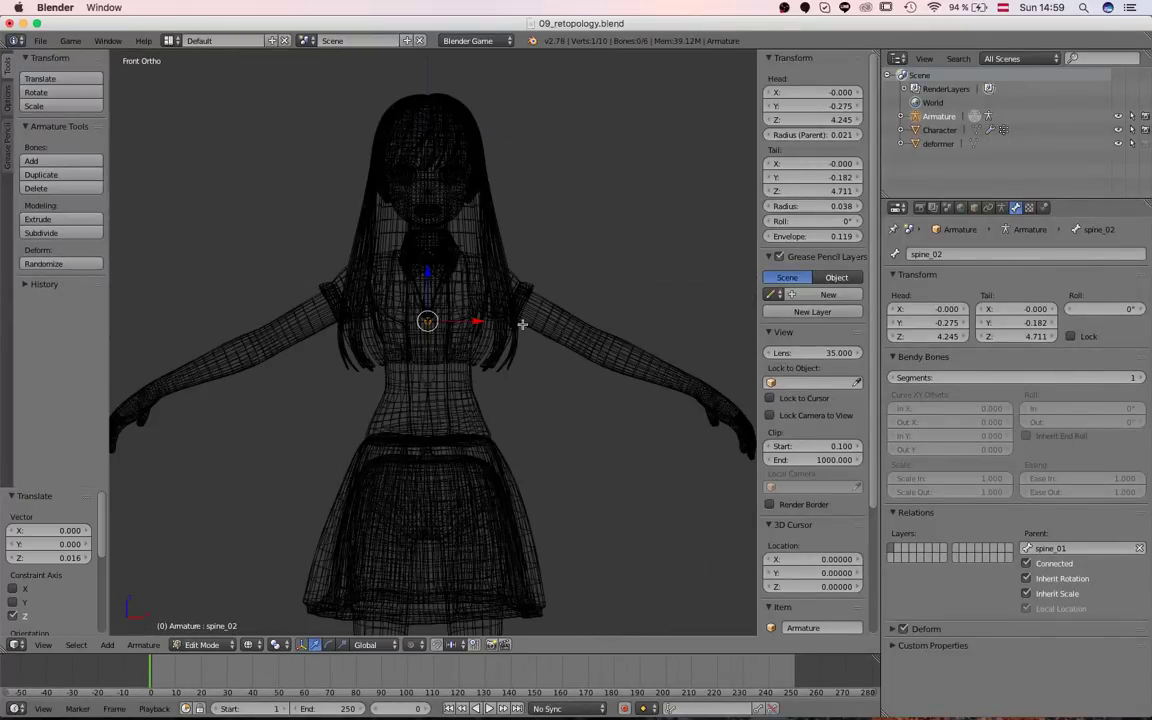
key("z")
middle_click_drag(521, 324, 267, 316)
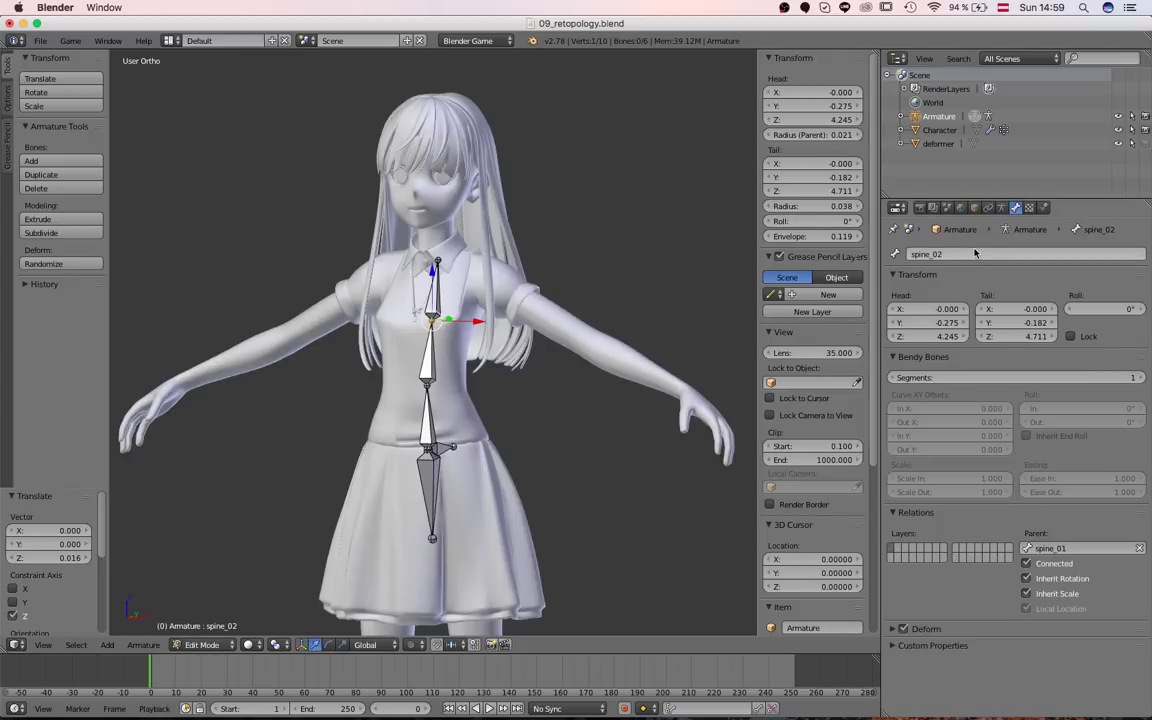
In the right wireframe view, move the joint between spine_02 and spine_03 by -0.045 along Y and -0.134 along Z
left_click(975, 254)
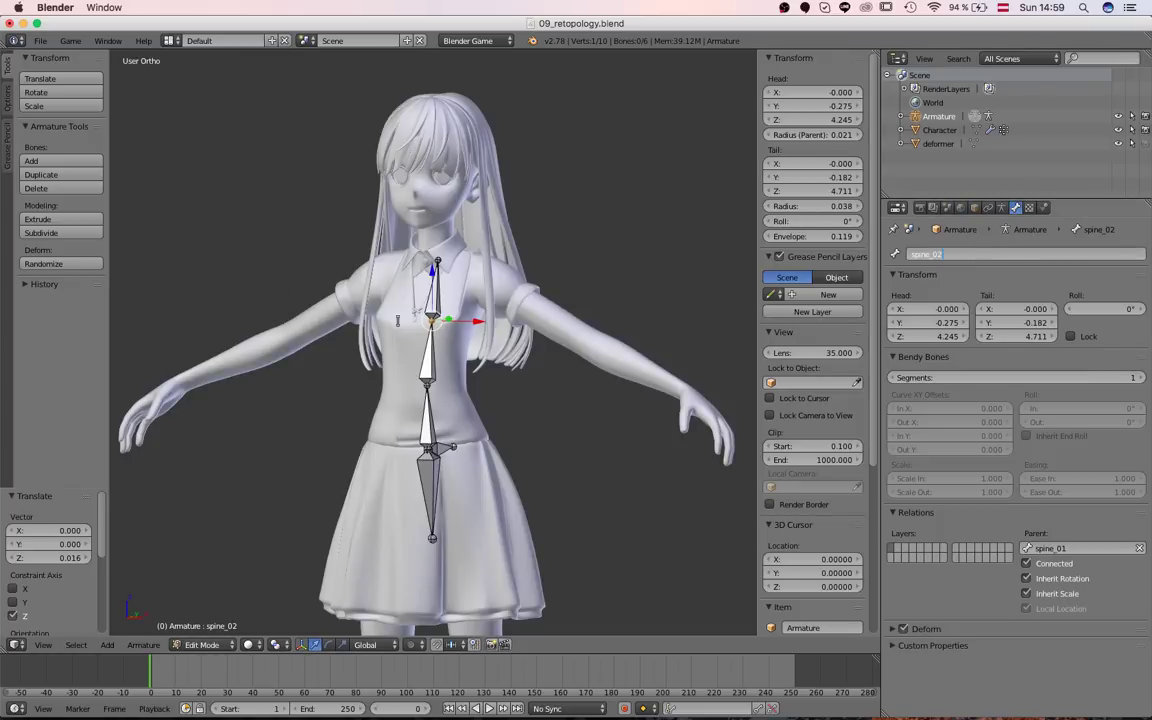
middle_click_drag(480, 290, 400, 305)
key("KP_3")
scroll(400, 305, "up", 4)
key("z")
key("a")
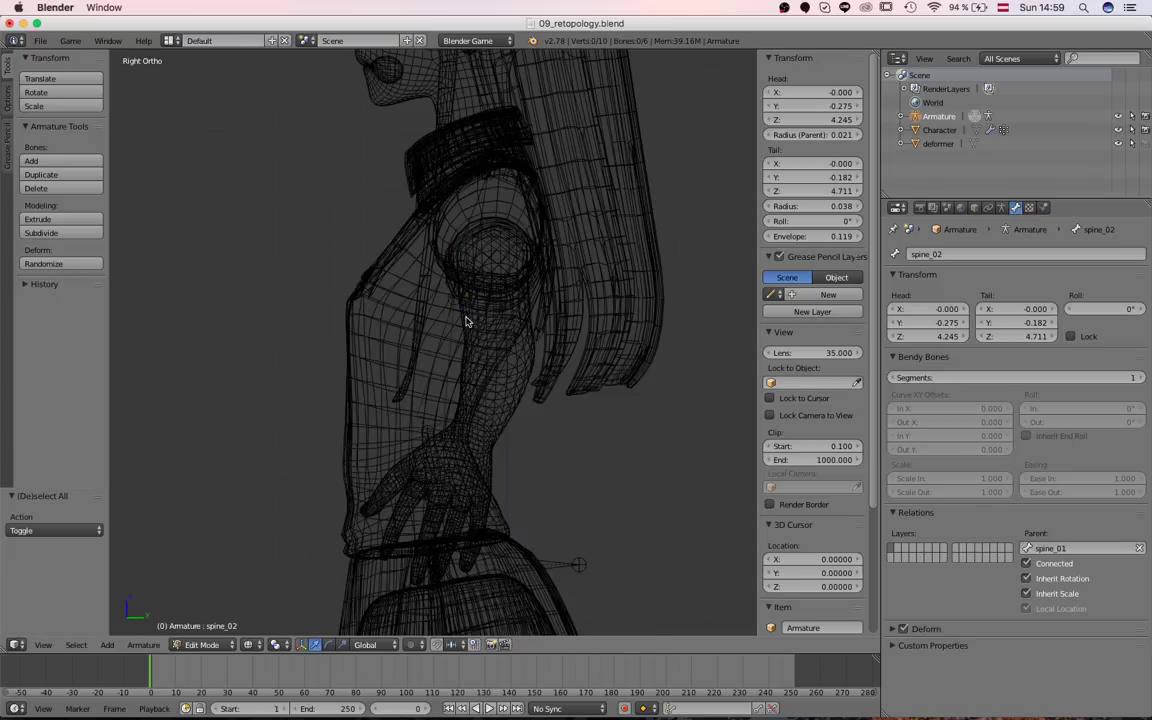
key("a")
key("a")
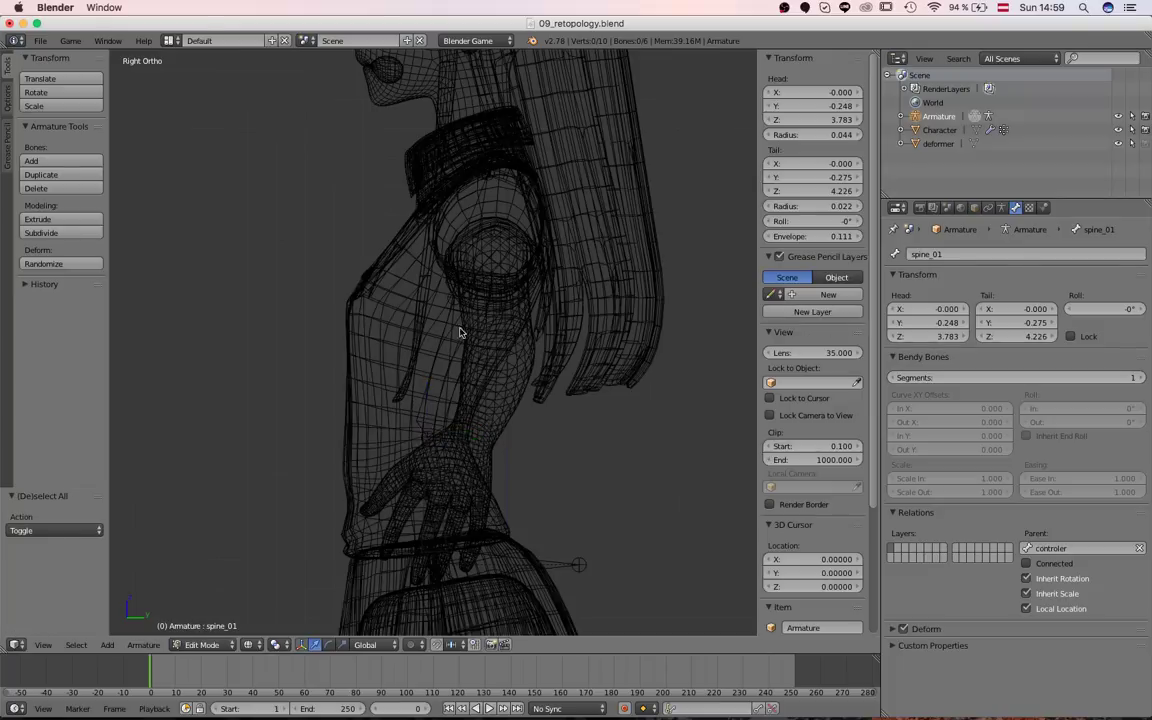
right_click(454, 297)
key("g")
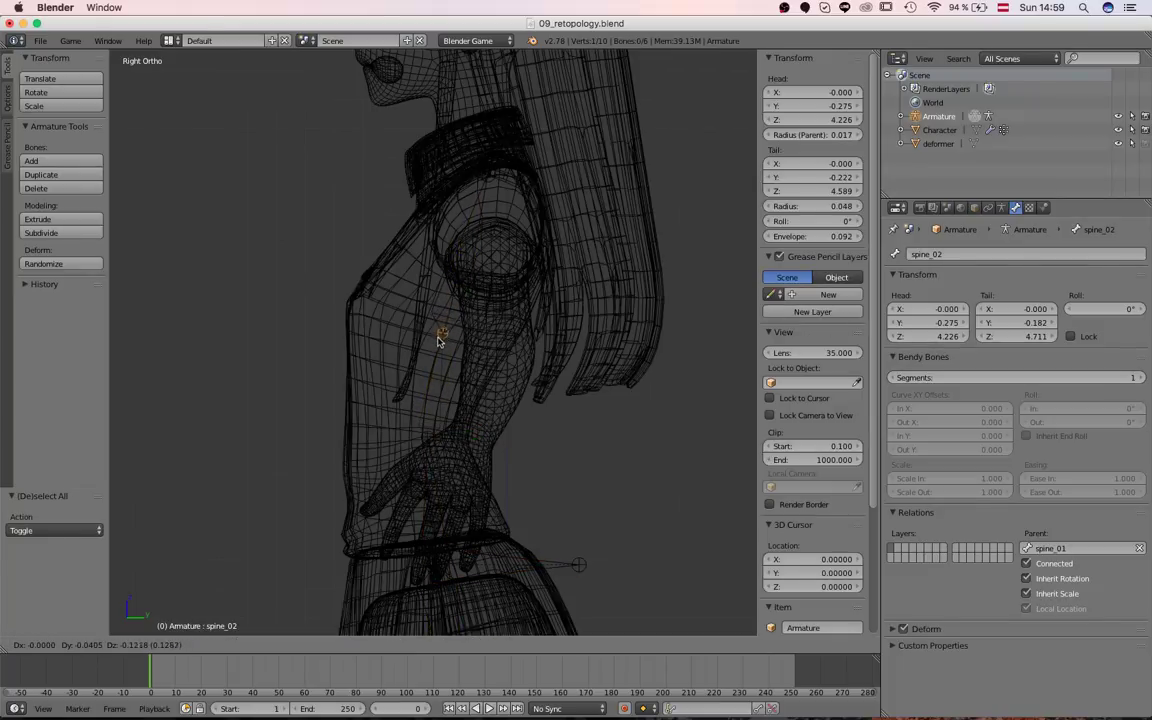
left_click(437, 334)
Place the tip of spine_03 at the base of the neck, at about Y -0.037 and Z 5.128, and return to solid shading
right_click(424, 437)
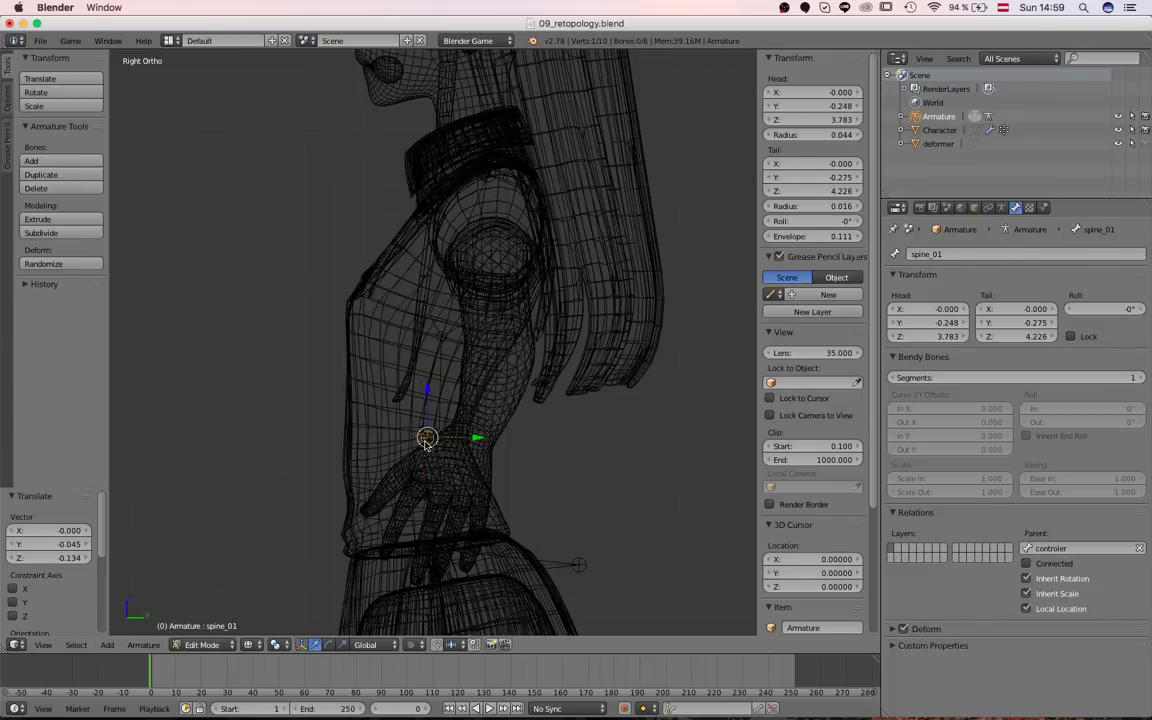
right_click(491, 177)
key("g")
left_click(500, 180)
key("a")
key("a")
scroll(383, 320, "down", 3)
mouse_move(383, 322)
middle_mouse_down()
mouse_move(384, 339)
mouse_move(550, 358)
mouse_move(332, 348)
middle_mouse_up()
key("z")
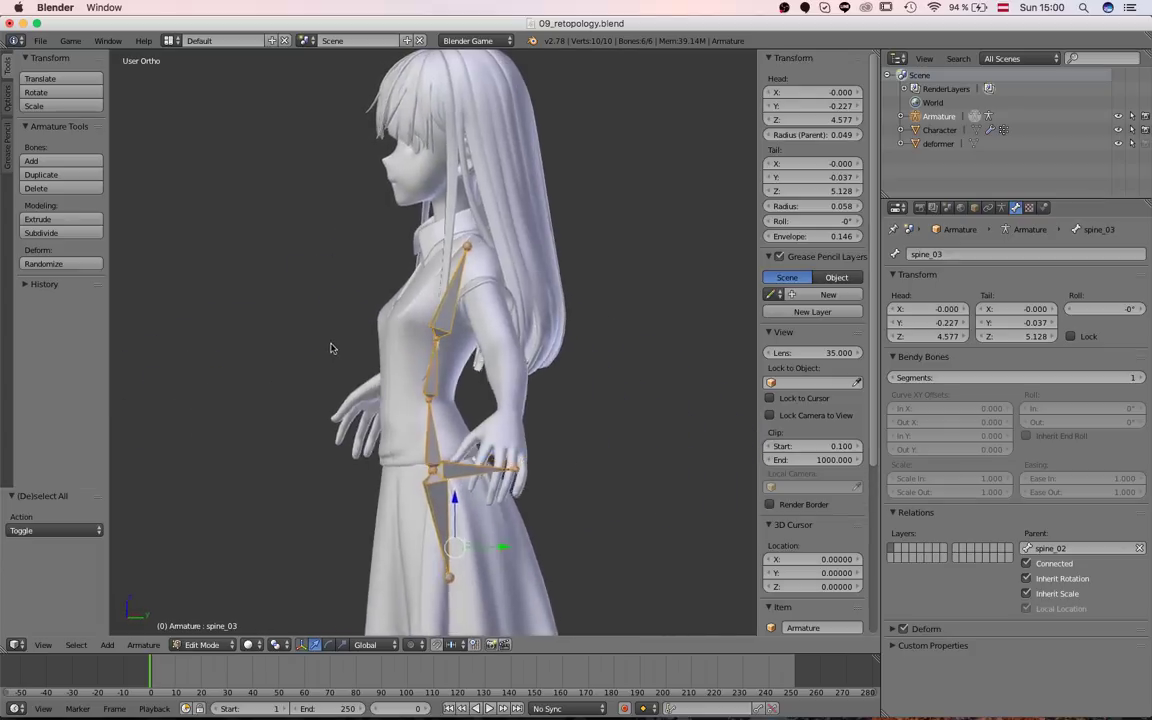
Move the tip of spine_03 by Y -0.020, Z -0.003, and extrude a bone from it up the neck by Y -0.089, Z 0.429
key("KP_3")
scroll(476, 290, "up", 1)
right_click(475, 280)
right_click(476, 230)
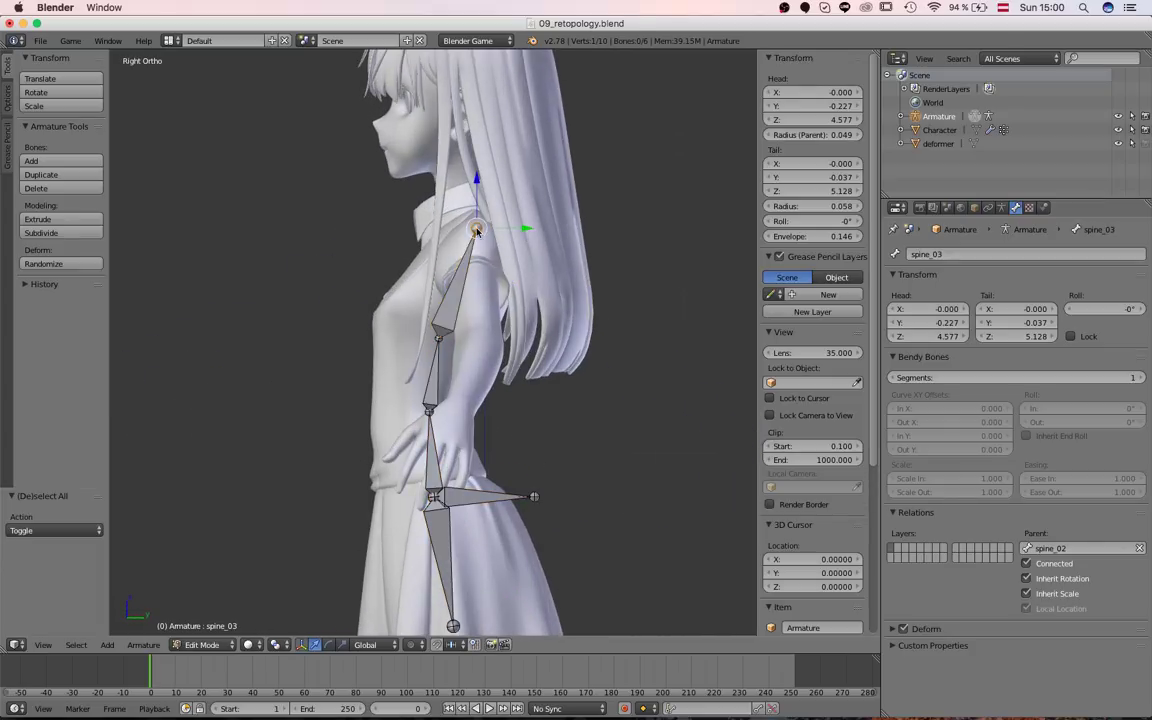
key("z")
left_click(474, 231)
middle_click_drag(489, 245, 480, 368, "shift")
scroll(480, 372, "up", 4)
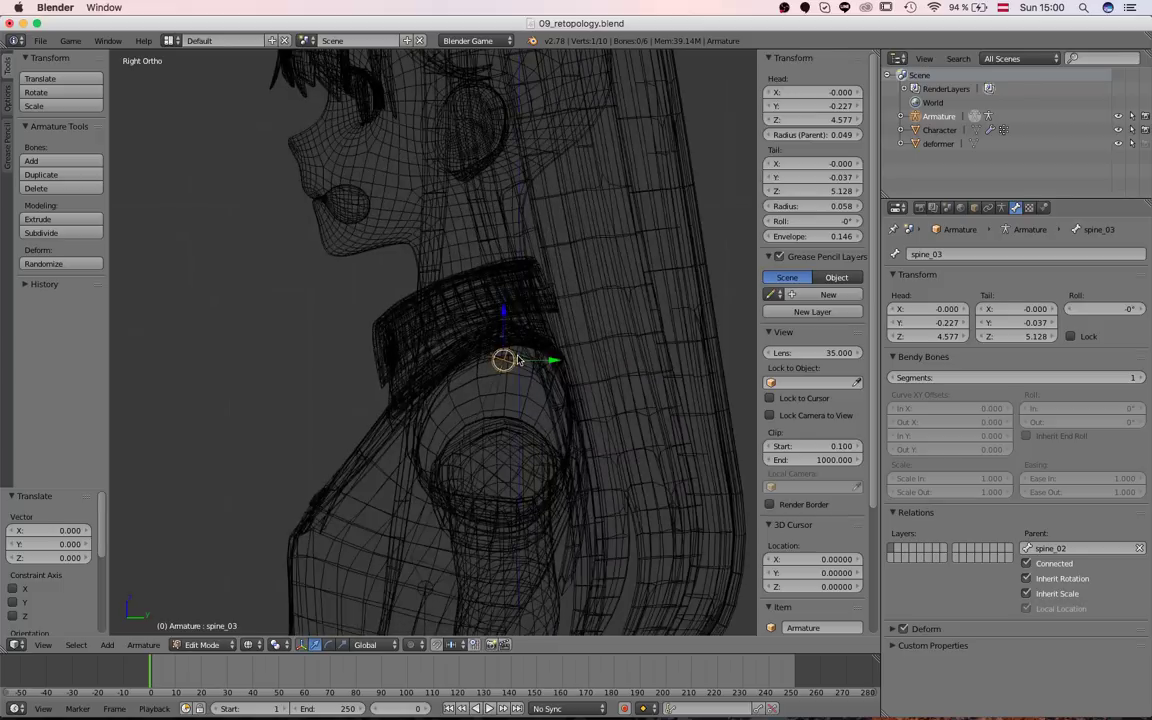
key("g")
left_click(503, 366)
key("e")
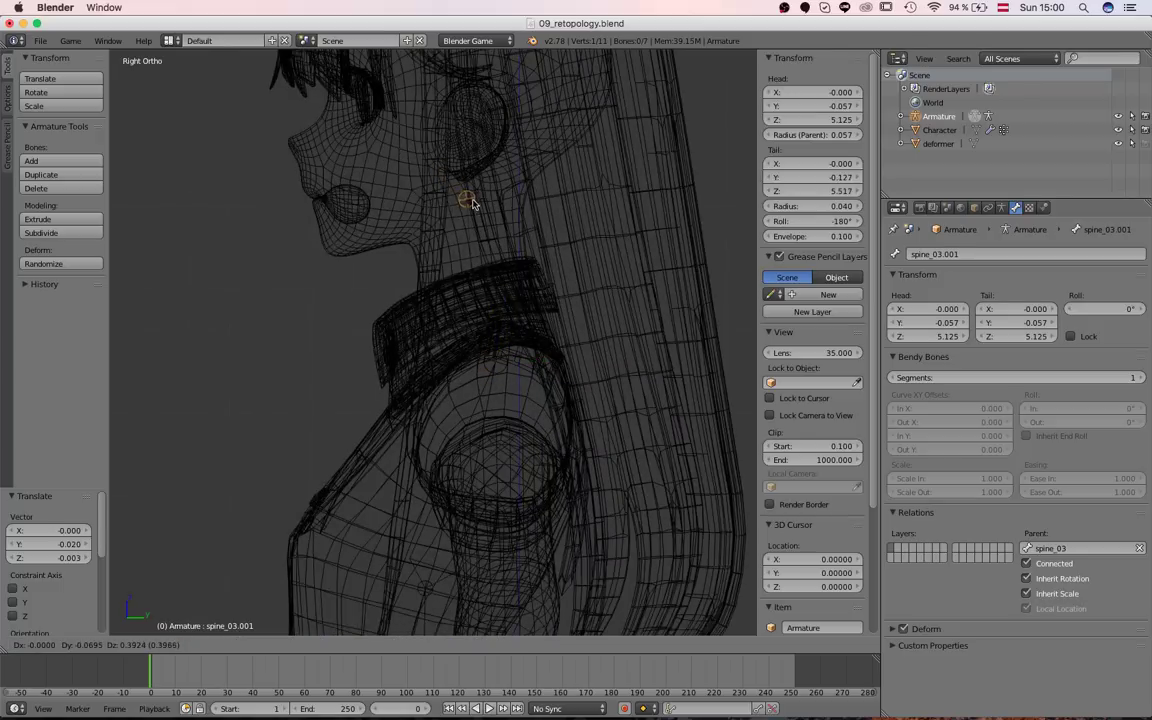
left_click(465, 190)
Extrude a bone upward from the neck bone and place its tip at the crown of the head, at about Y -0.178, Z 6.300
scroll(466, 192, "down", 3)
middle_click_drag(467, 201, 470, 329, "shift")
key("e")
key("z")
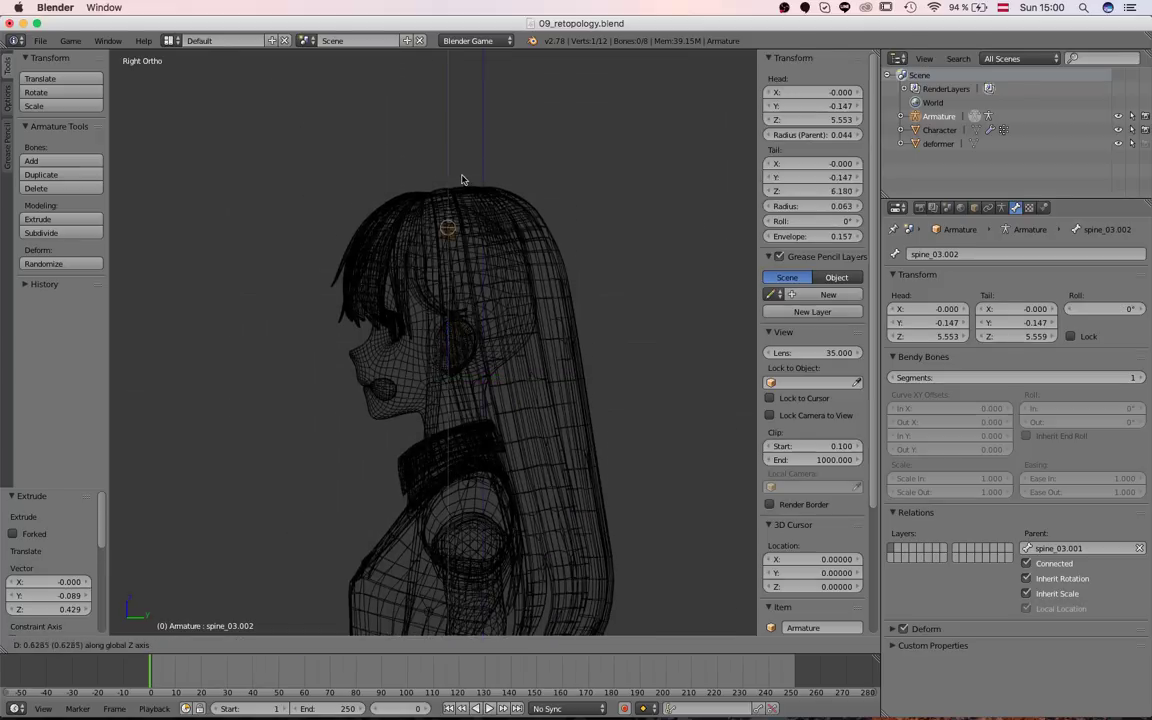
left_click(454, 156)
key("g")
left_click(446, 150)
key("z")
key("z")
Rename the topmost bone, inside the head, as head
right_click(455, 301)
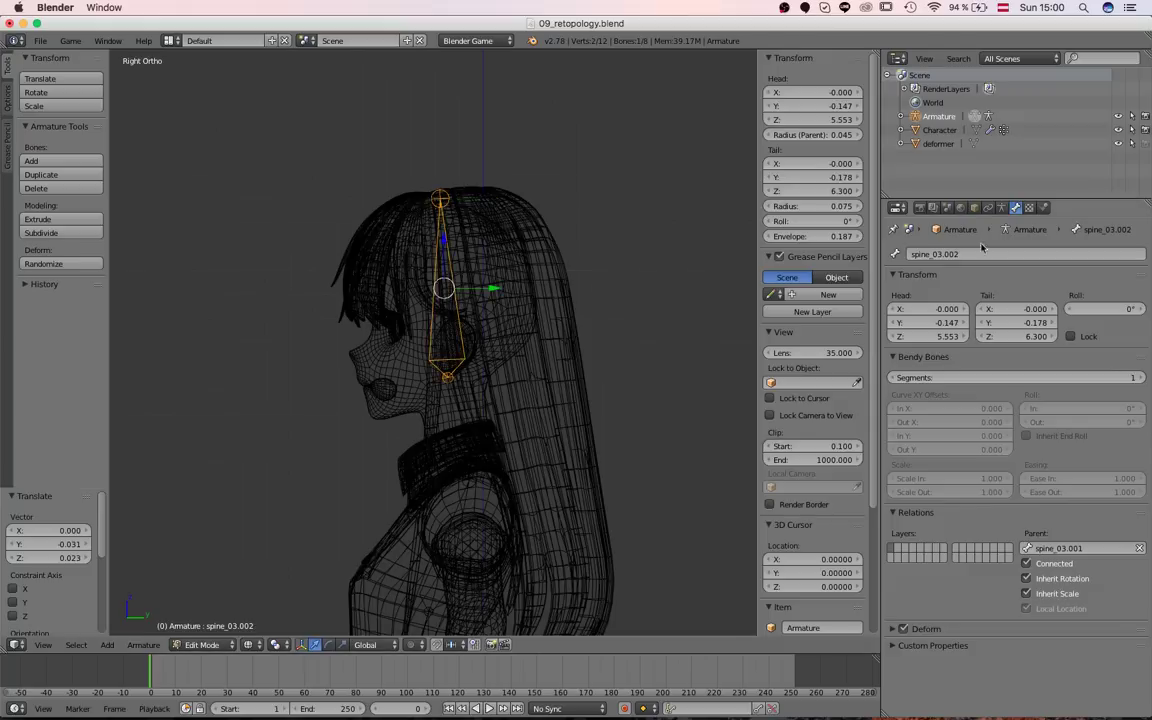
left_click(982, 249)
key("BackSpace")
type("head")
key("Return")
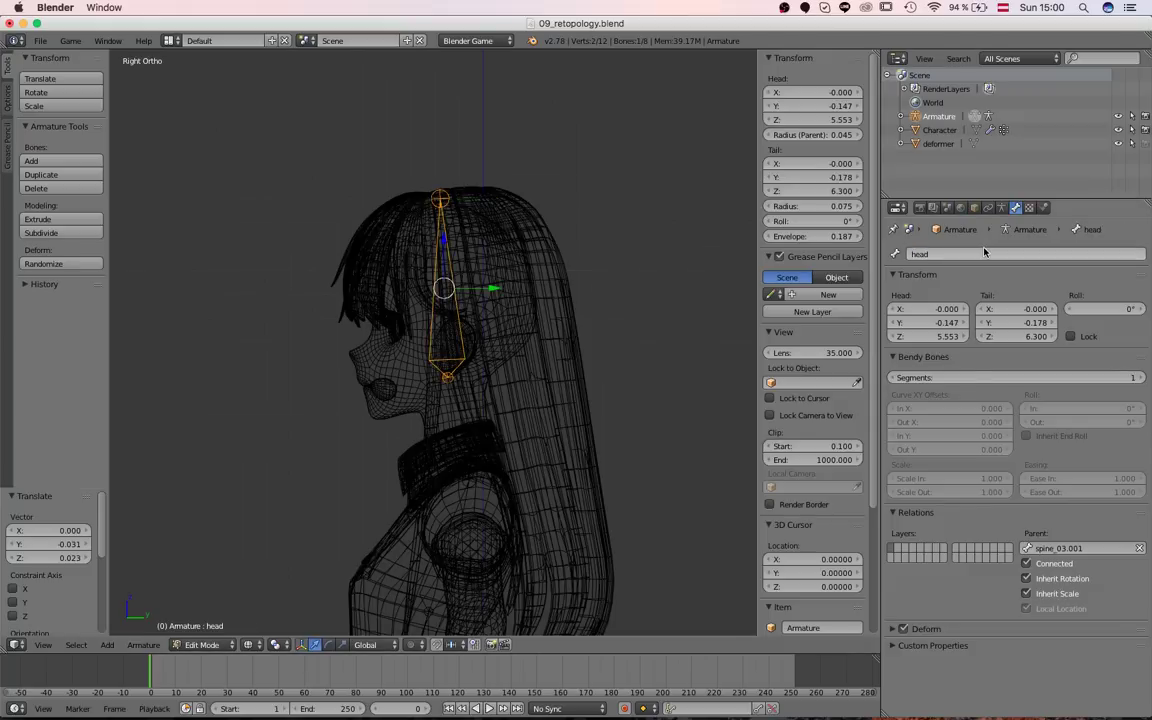
Rename the bone between spine_03 and head as neck, and return to solid shading with all bones highlighted
right_click(465, 388)
left_click(979, 252)
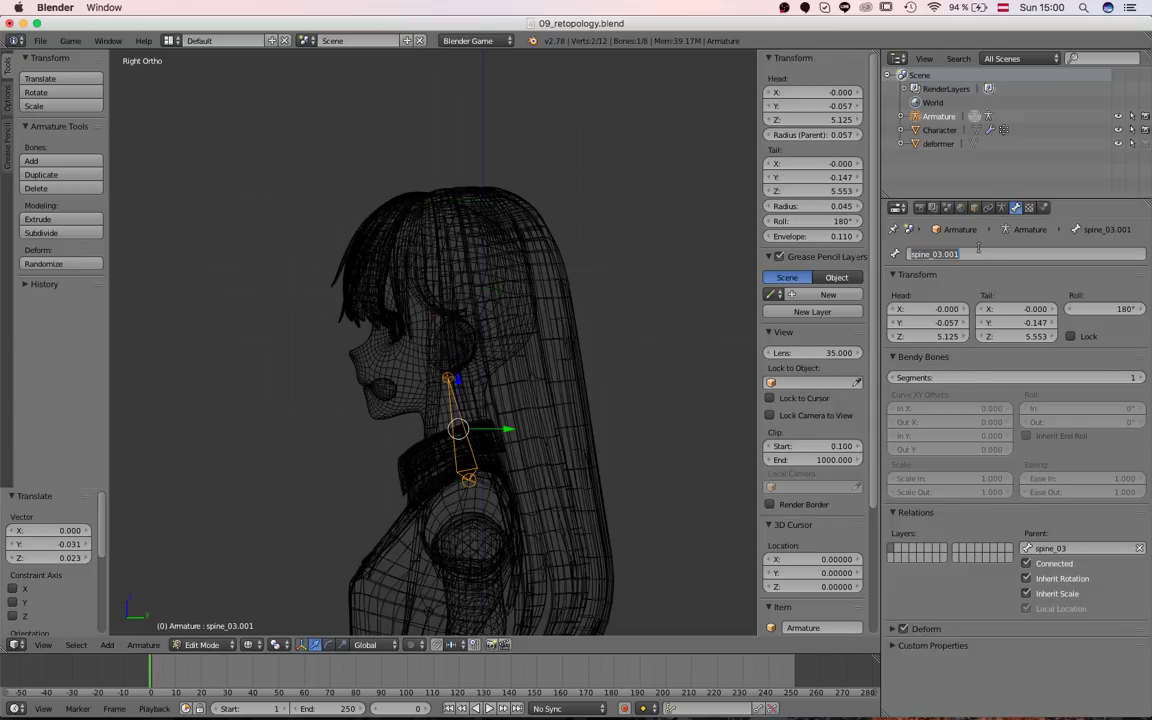
type("neck")
key("Return")
scroll(589, 361, "down", 6)
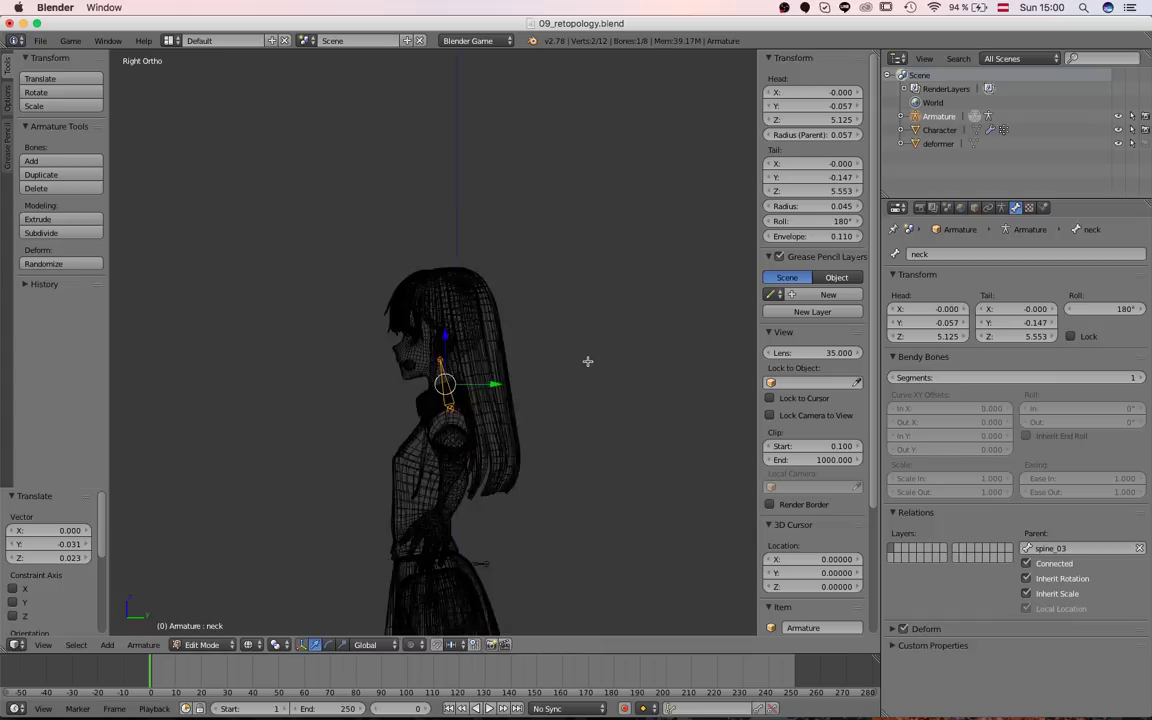
key("z")
key("a")
key("a")
mouse_move(456, 360)
middle_mouse_down()
mouse_move(446, 351)
mouse_move(612, 386)
mouse_move(520, 402)
middle_mouse_up()
scroll(612, 386, "up", 4)
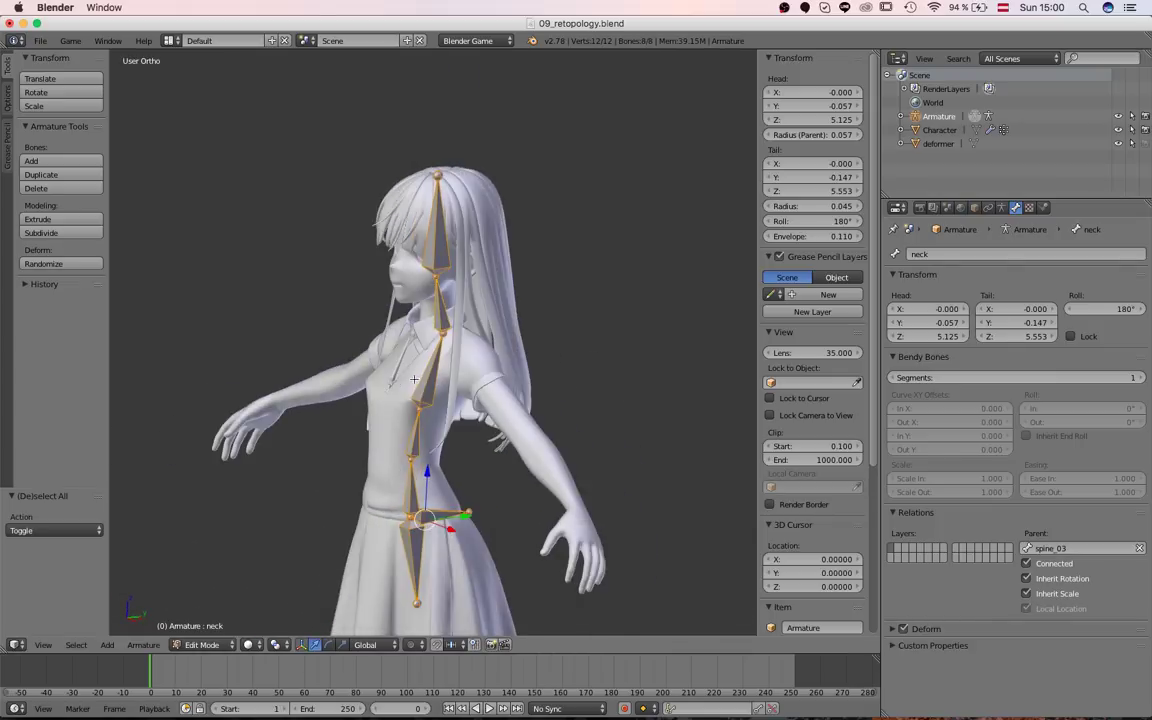
Switch the armature to pose mode and try moving and rotating the controler bone without keeping the pose
scroll(490, 440, "up", 1)
middle_click_drag(463, 470, 483, 393, "shift")
key("ctrl+Tab")
right_click(456, 477)
key("g")
right_click(470, 485)
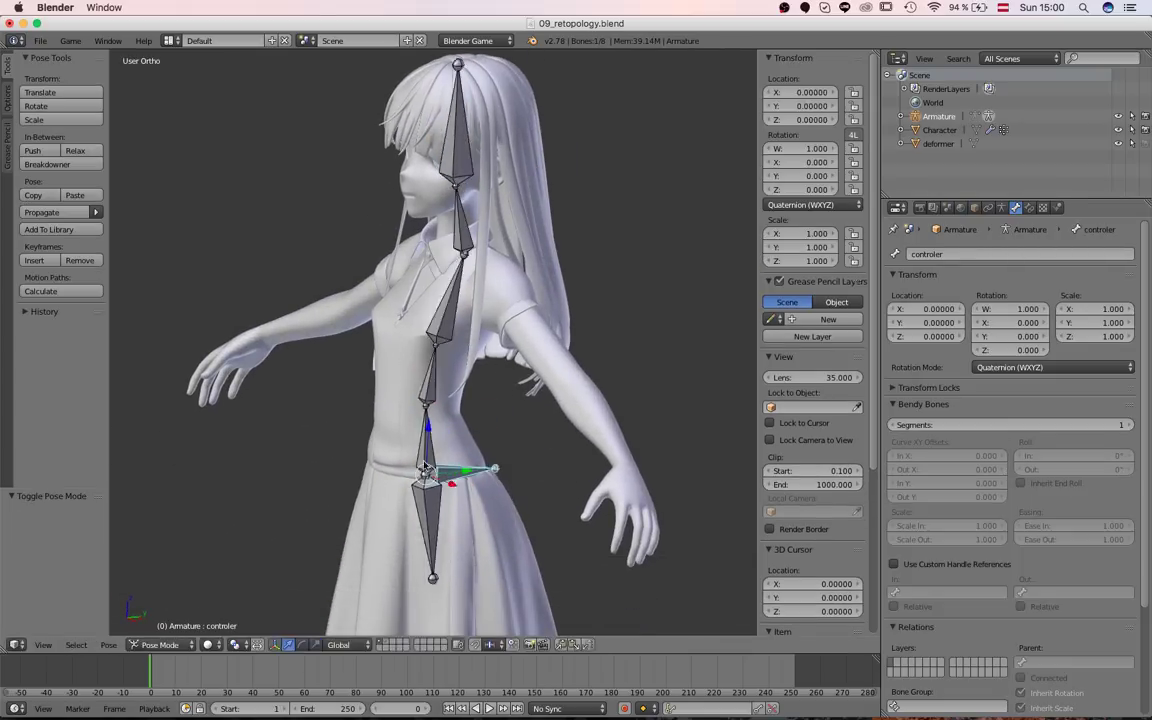
scroll(465, 480, "down", 2)
key("r")
right_click(500, 450)
Try rotating the spine_03, neck and spine_02 bones one after another without keeping any rotation
right_click(448, 327)
key("r")
right_click(450, 290)
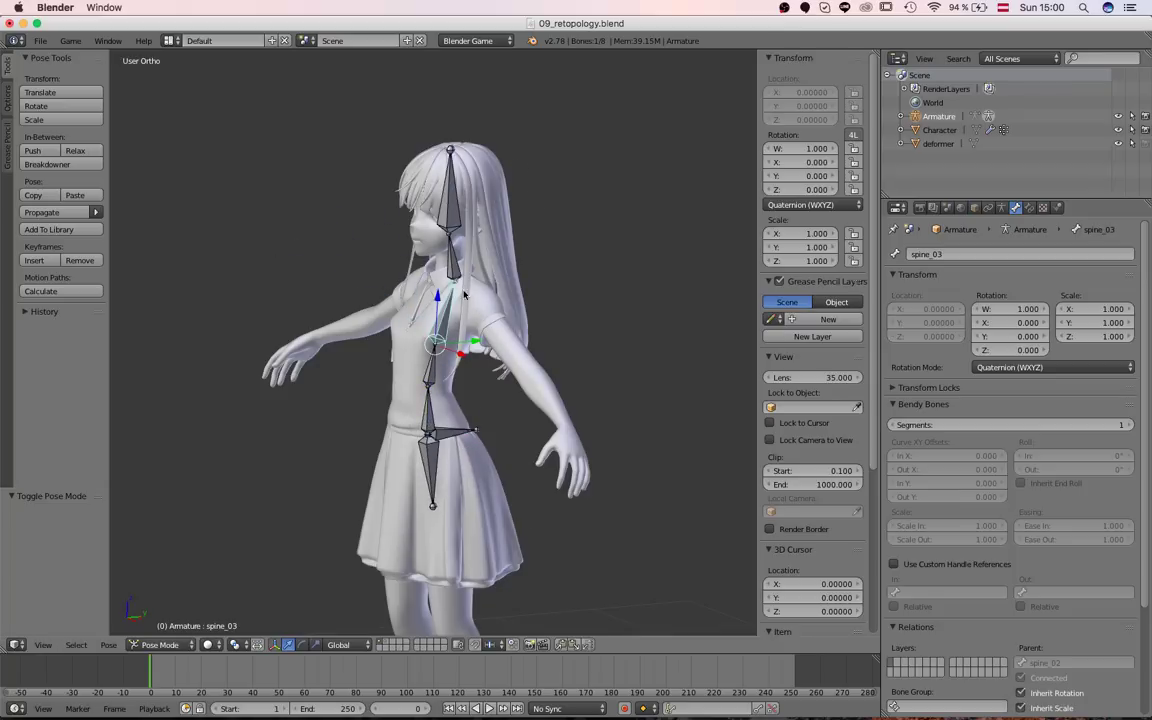
right_click(453, 260)
key("r")
right_click(434, 343)
right_click(431, 370)
key("r")
right_click(462, 385)
scroll(316, 416, "down", 1)
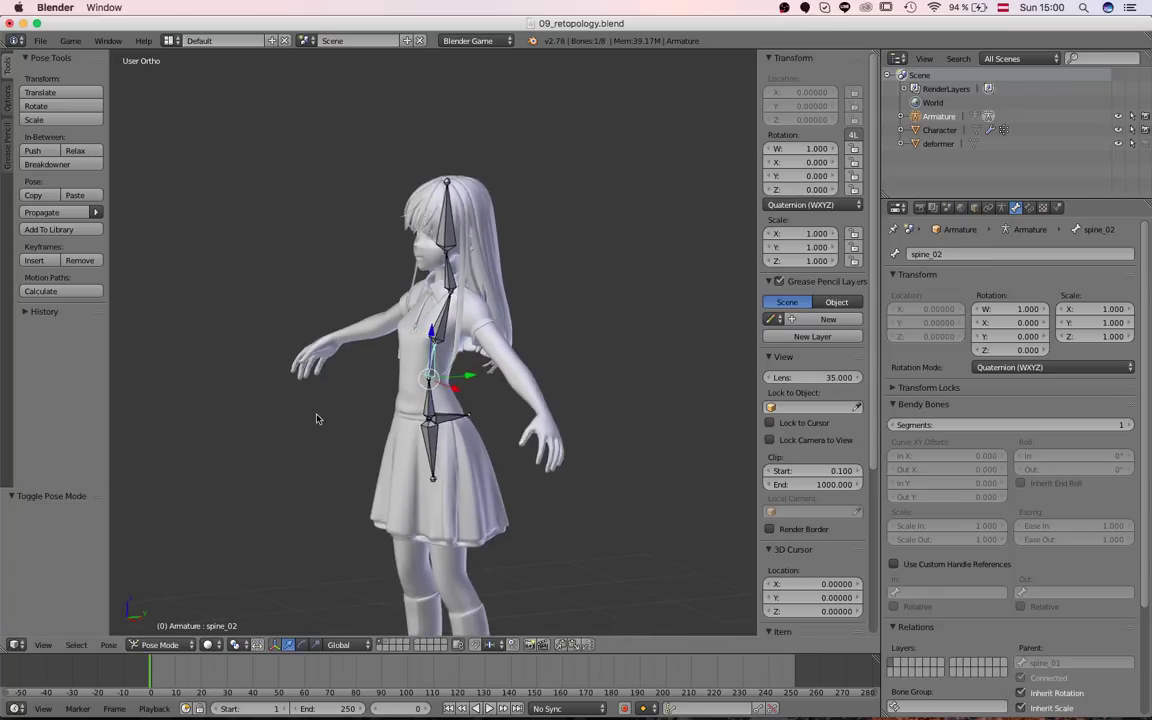
Return the armature to edit mode in the right wireframe view and highlight all its bones
key("KP_1")
scroll(421, 265, "up", 3)
scroll(454, 314, "up", 2)
middle_click_drag(458, 308, 534, 345)
key("KP_3")
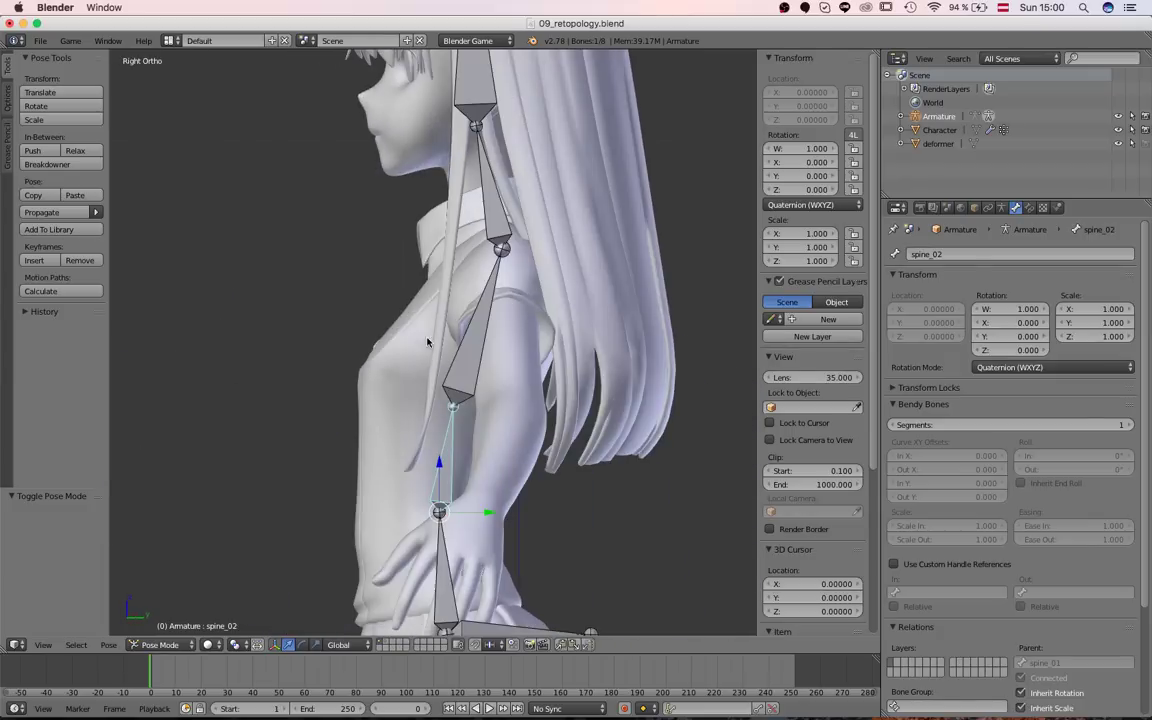
key("z")
key("Tab")
right_click(498, 241)
key("a")
key("a")
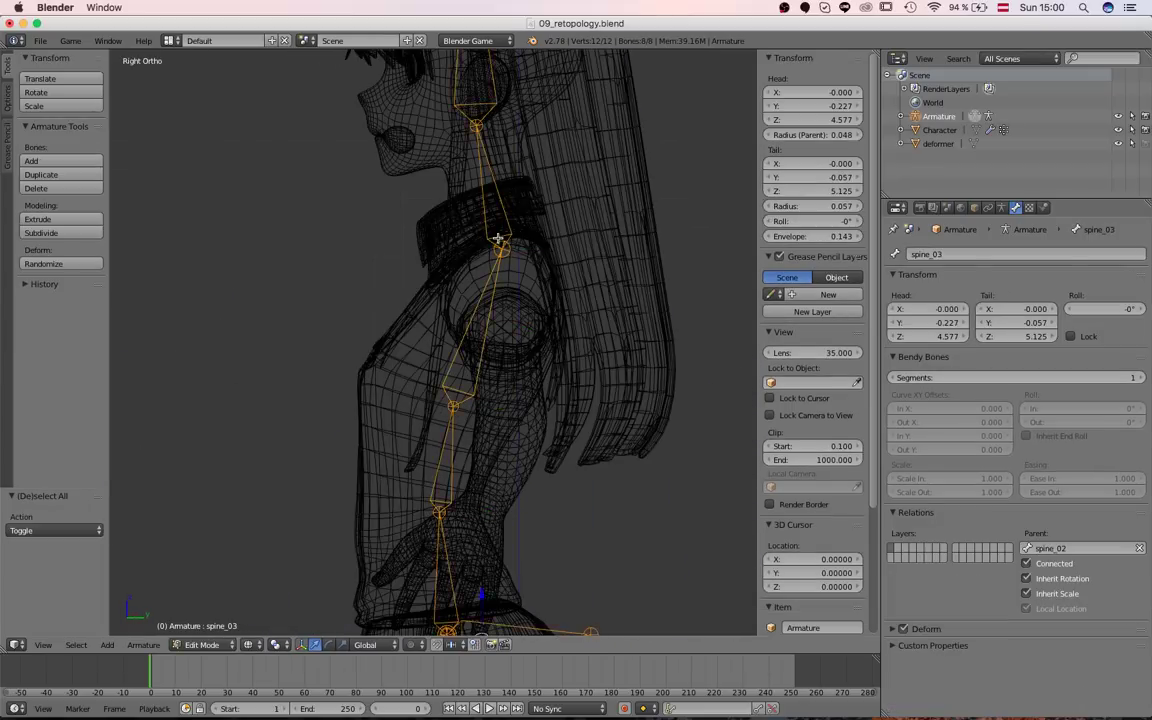
Examine how the spine, neck and head bones sit inside the mesh from the side by toggling their selection
scroll(498, 238, "up", 2)
scroll(494, 360, "down", 4)
key("a")
key("a")
scroll(466, 441, "up", 2)
scroll(455, 445, "down", 1)
middle_click_drag(501, 323, 484, 448, "shift")
scroll(490, 420, "up", 1)
key("a")
key("a")
key("a")
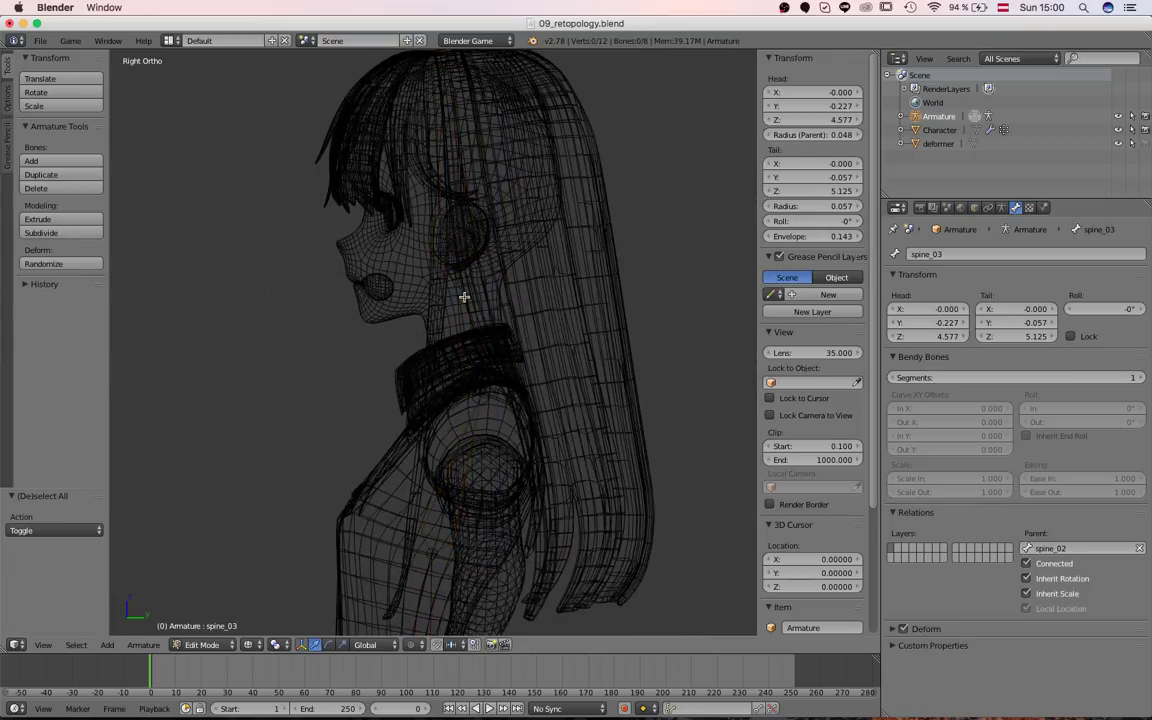
Reposition the joint between the neck and head bones in the side view
key("b")
left_click_drag(473, 294, 433, 244)
key("g")
left_click(434, 244)
key("a")
key("a")
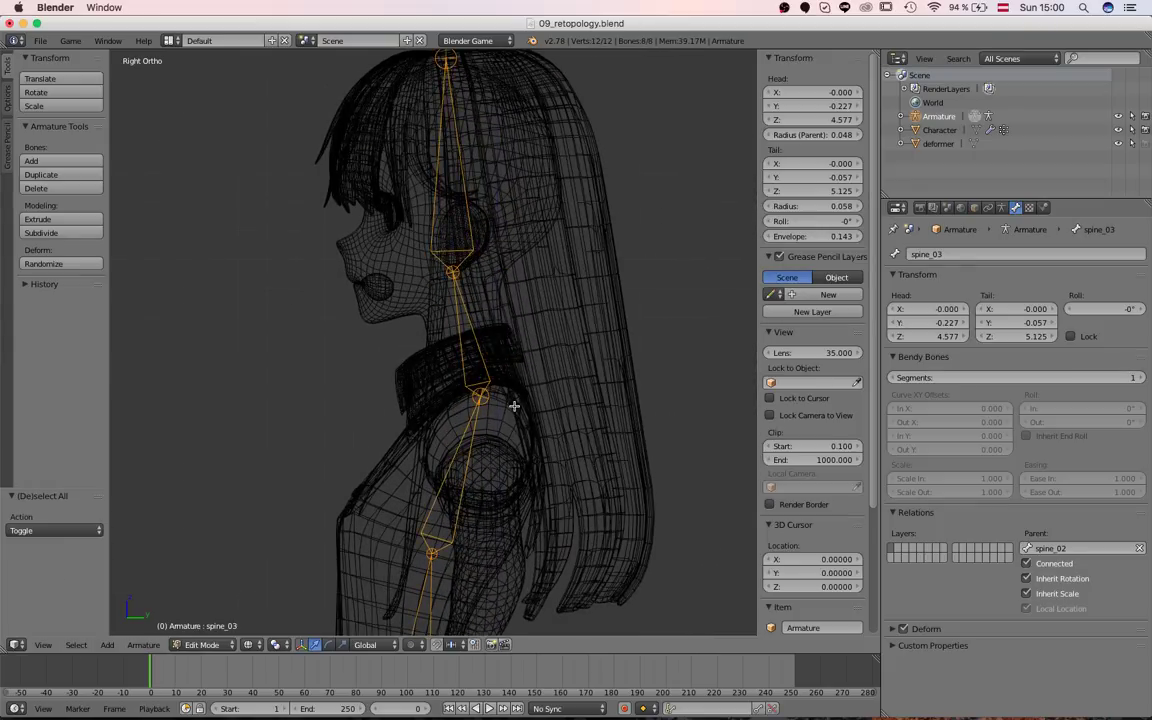
Move the joint at the top of spine_03 to about Y -0.092, Z 5.143 at the base of the neck
key("a")
key("b")
left_click_drag(510, 418, 442, 376)
scroll(531, 418, "up", 4)
scroll(531, 418, "up", 2)
key("g")
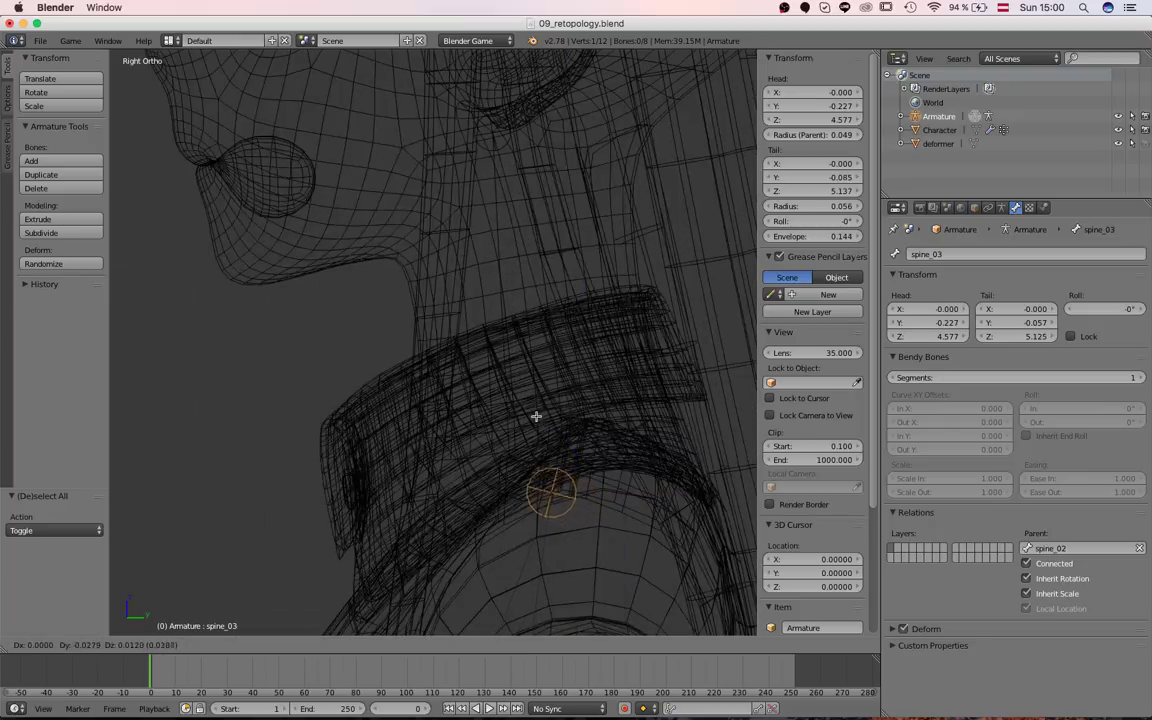
left_click(535, 422)
scroll(535, 422, "down", 6)
key("g")
left_click(468, 424)
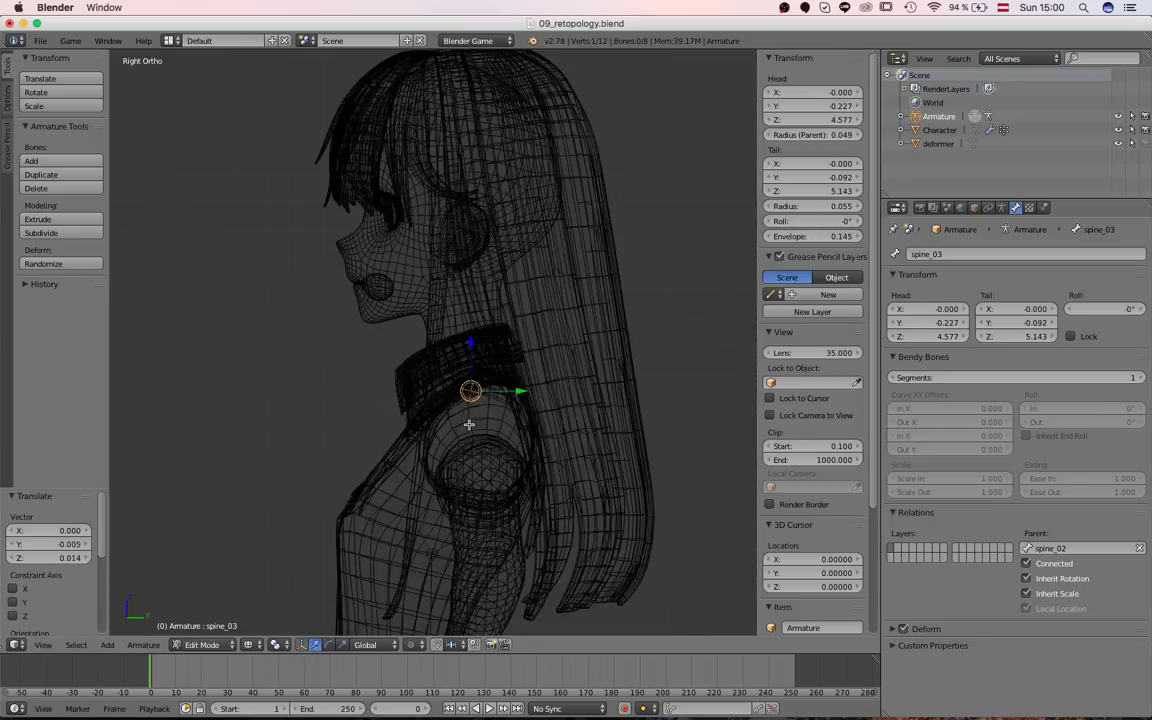
Show the character in solid shading from the front and enable X-Axis Mirror for the armature
middle_click_drag(468, 424, 643, 391)
scroll(487, 405, "up", 4)
key("z")
middle_click_drag(487, 405, 503, 386)
key("KP_1")
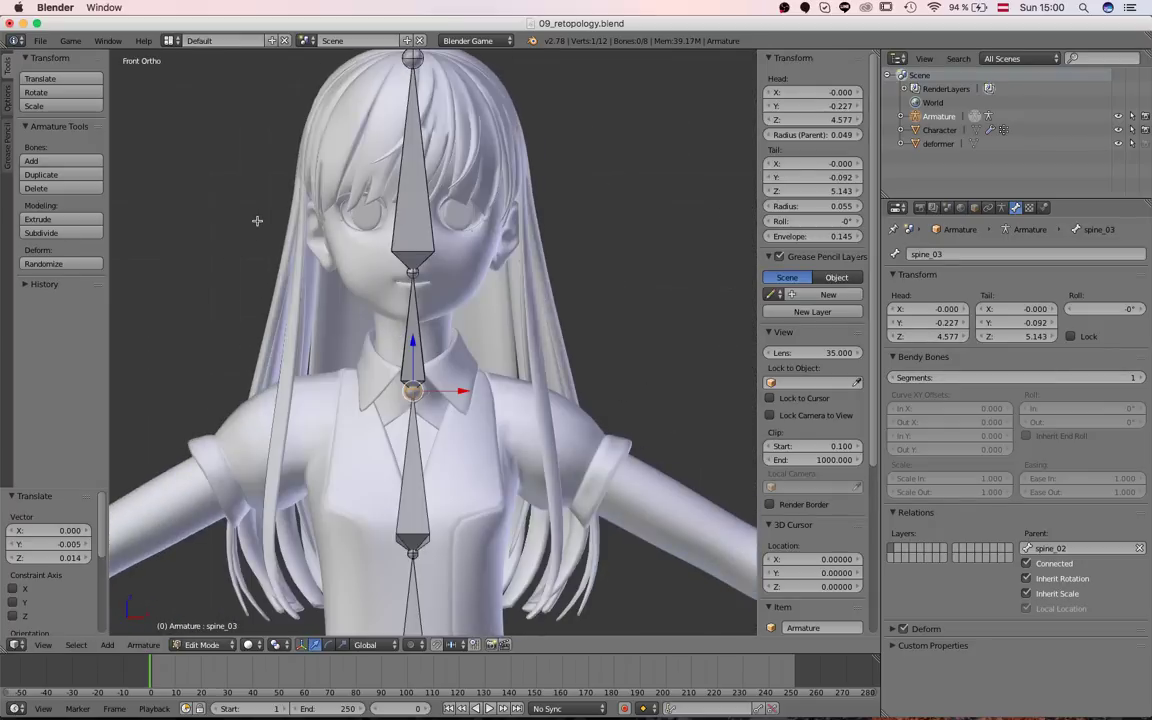
left_click(7, 98)
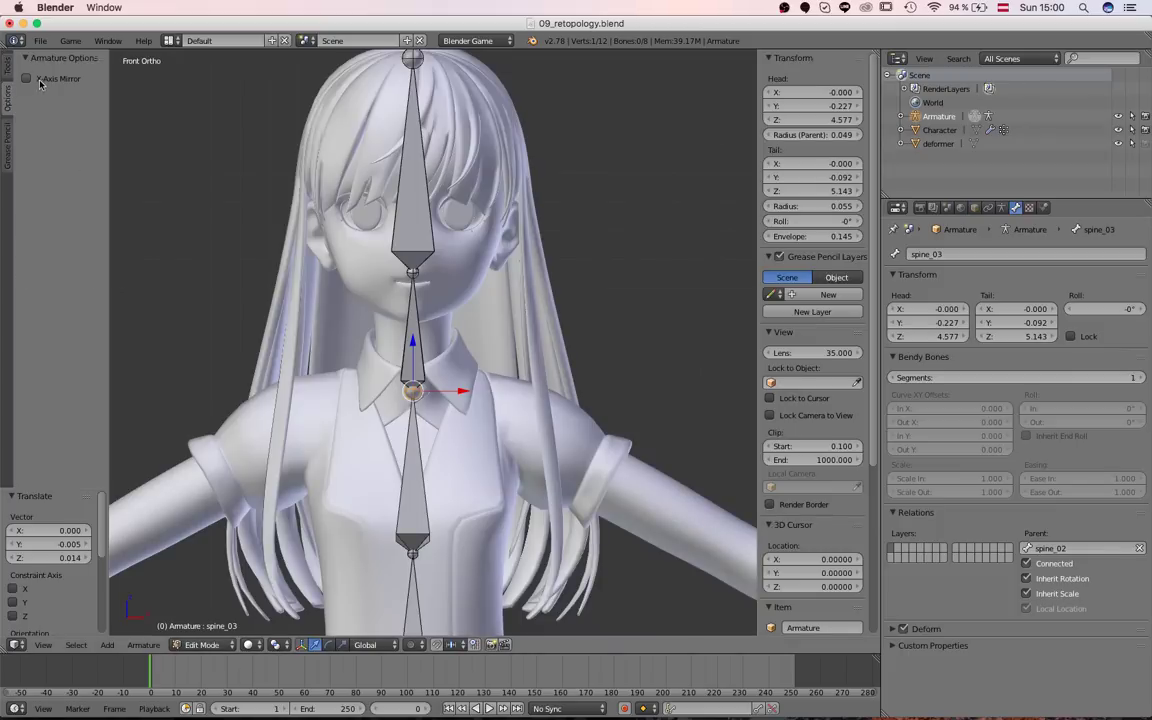
left_click(27, 78)
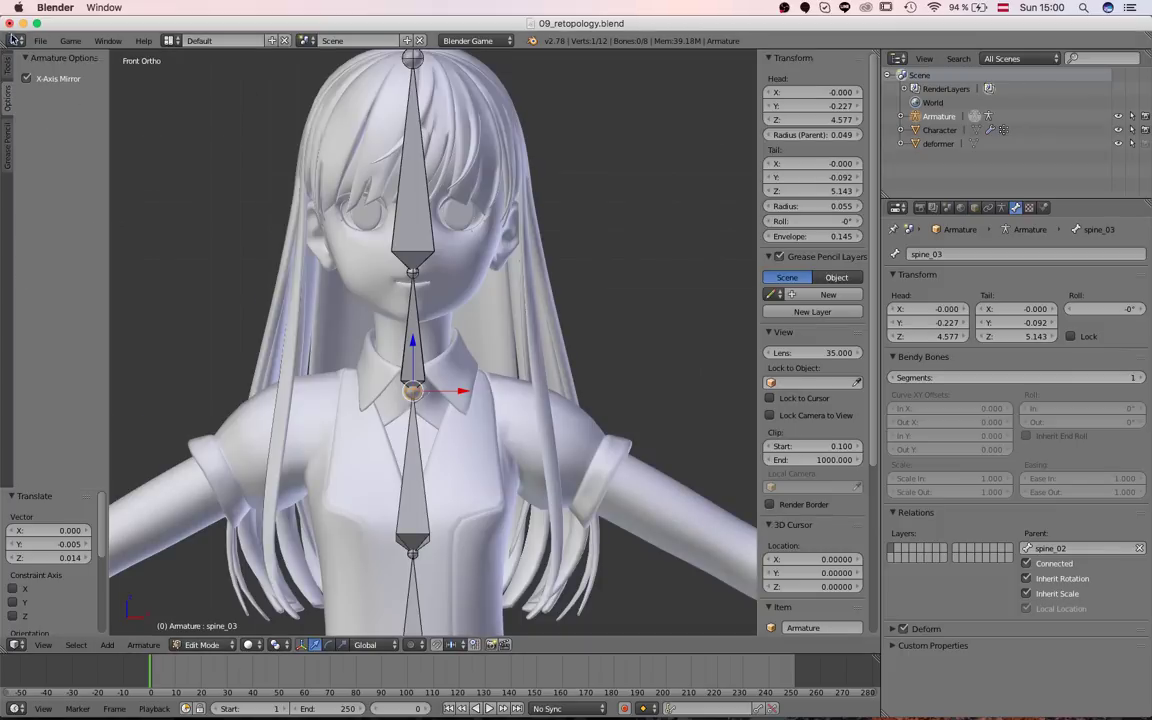
key("t")
key("t")
key("t")
key("t")
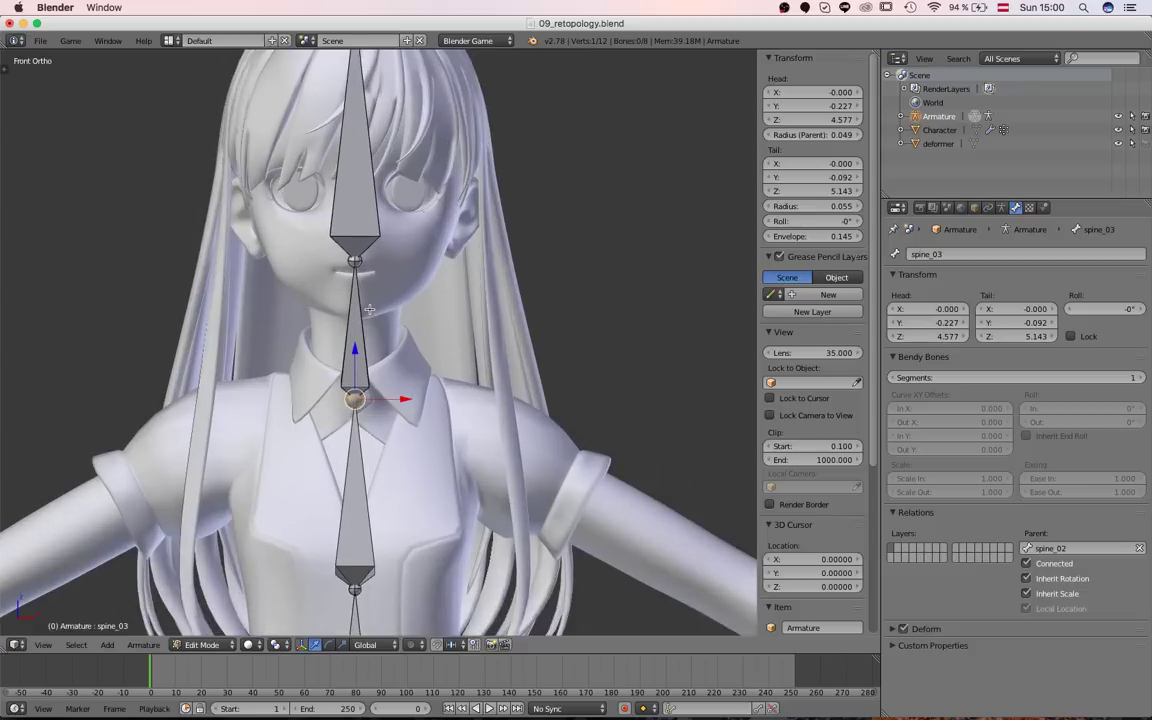
key("t")
key("t")
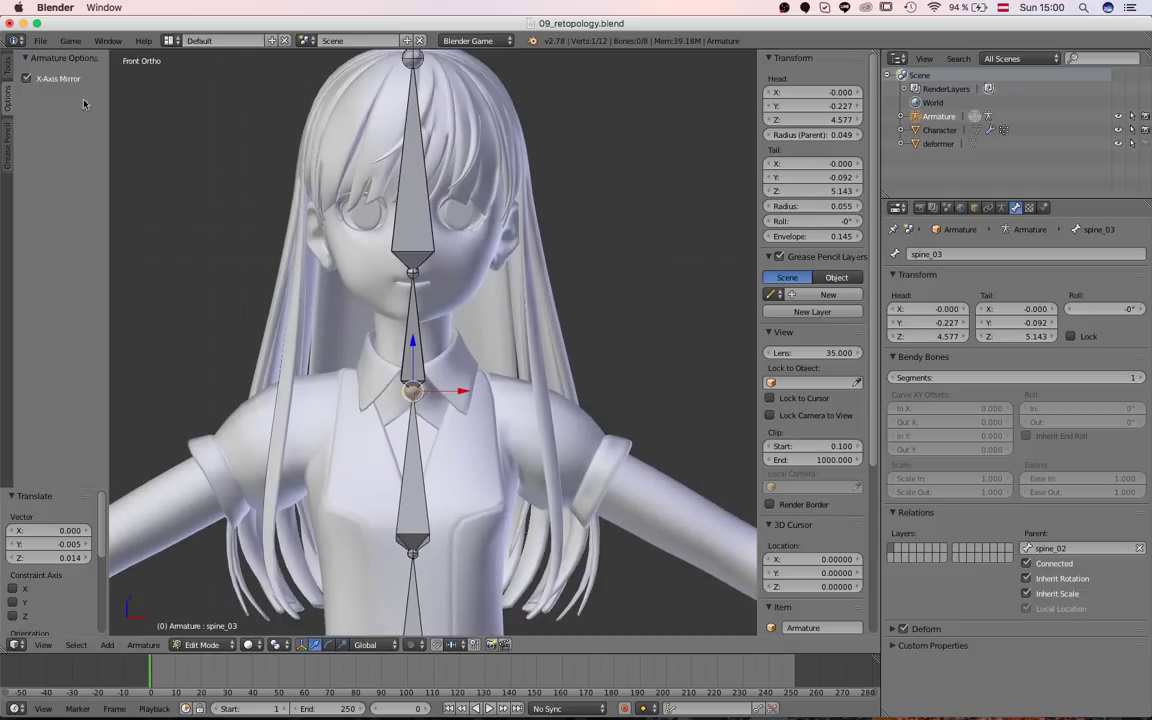
scroll(550, 276, "down", 3)
scroll(529, 390, "up", 5)
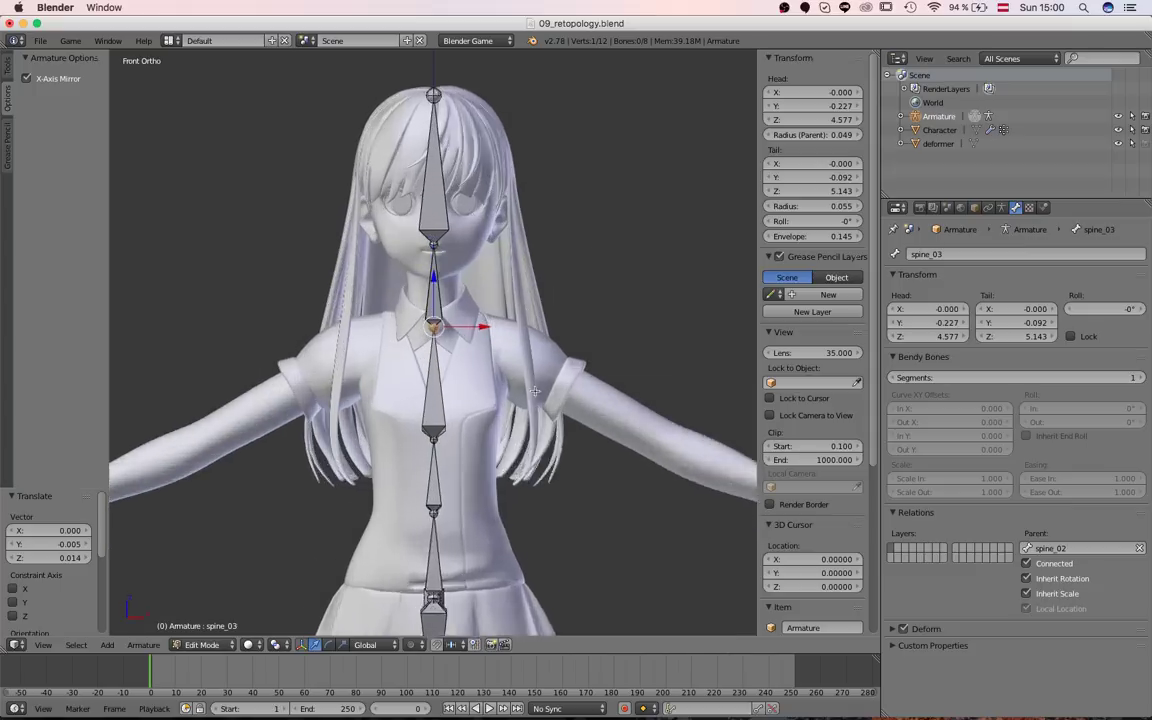
left_click(8, 66)
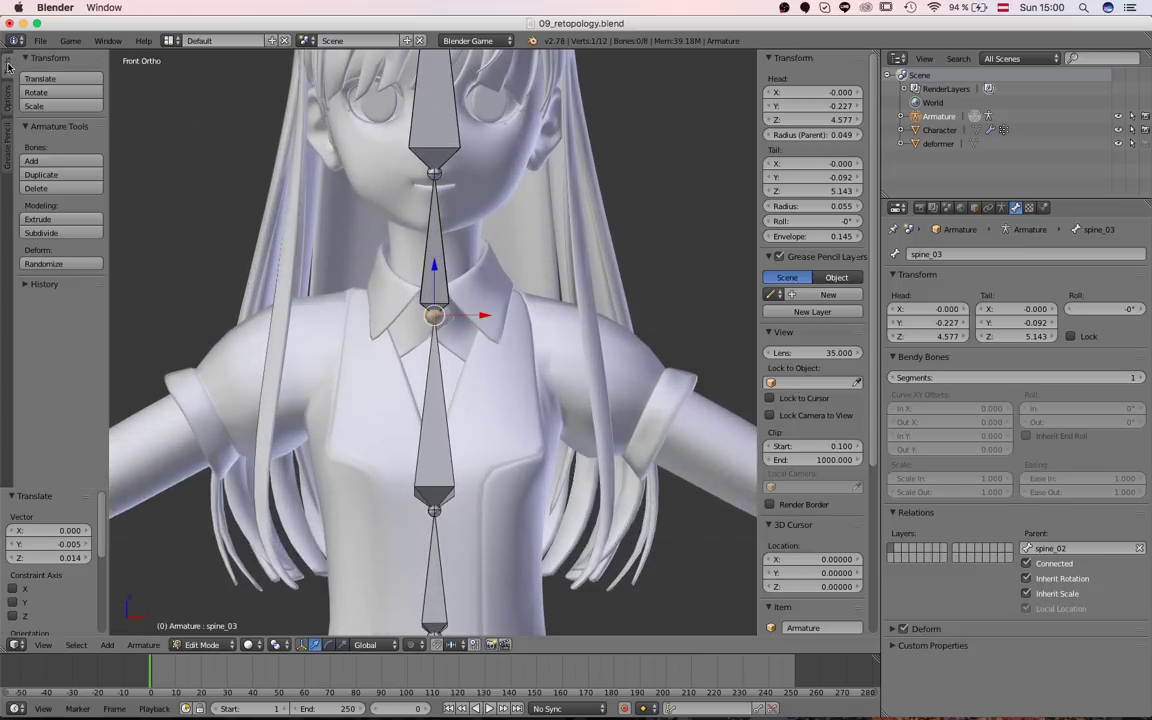
left_click(6, 102)
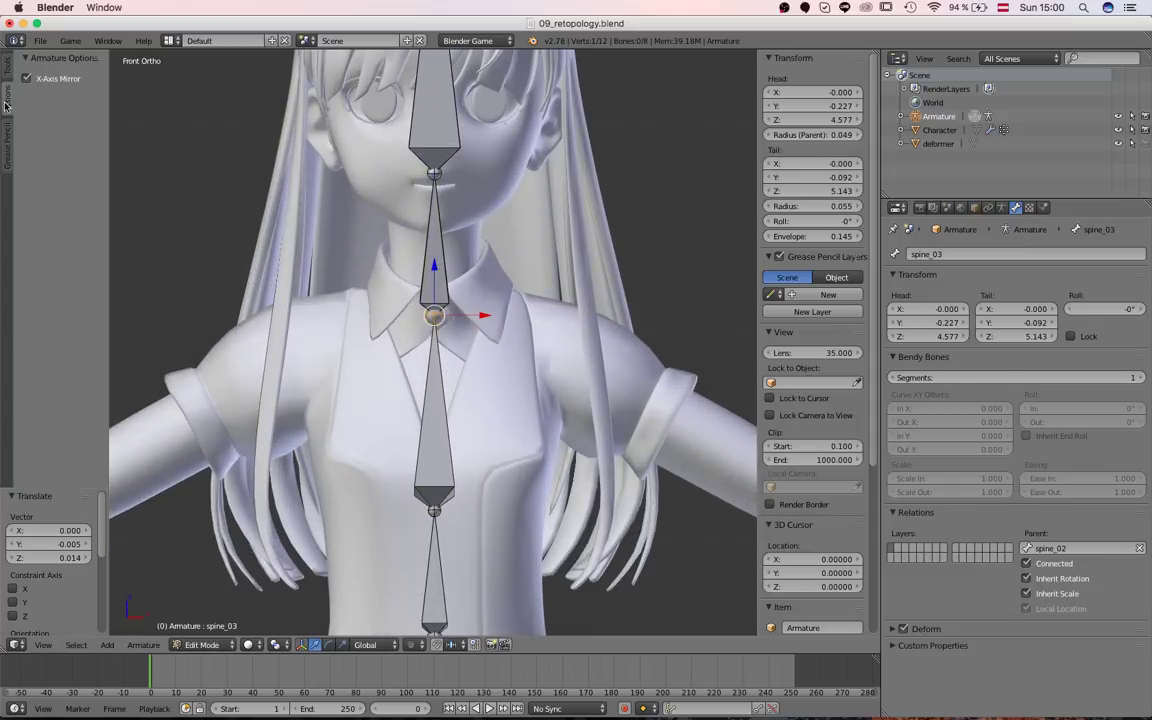
left_click(8, 68)
scroll(447, 335, "down", 2)
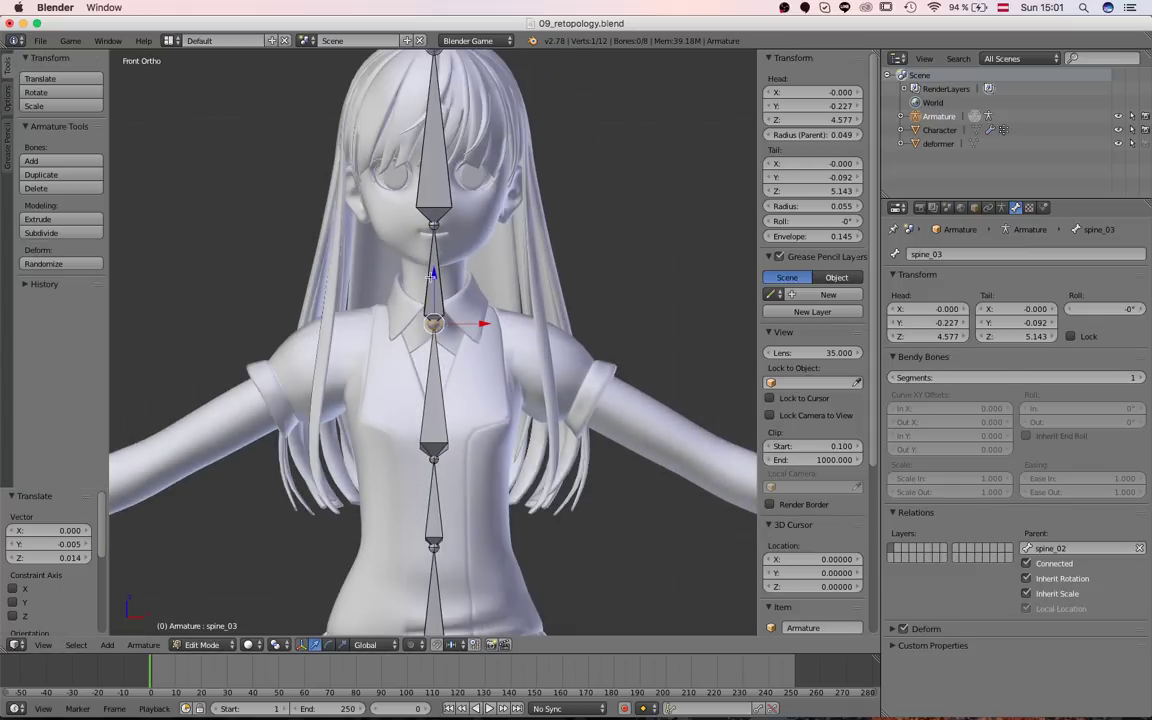
scroll(447, 335, "up", 3)
scroll(447, 335, "down", 1)
scroll(447, 335, "down", 1)
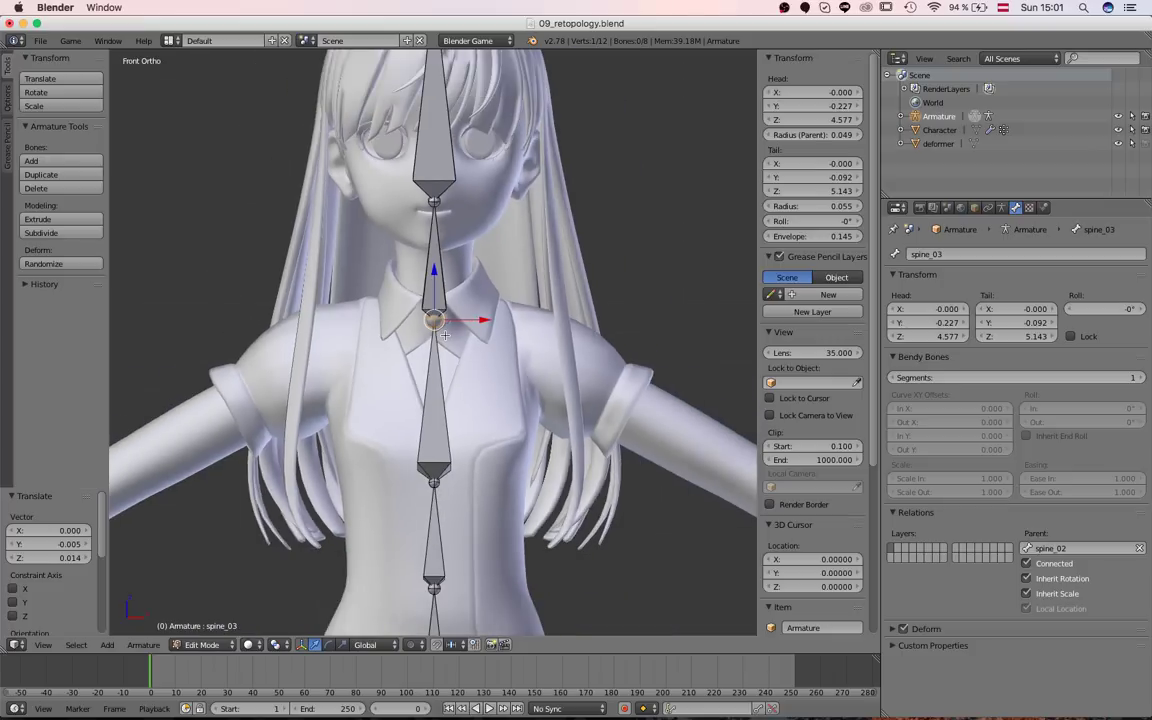
Extrude a single bone from the top of spine_03 toward the character's left shoulder, about 0.451 in X and 0.050 in Z
key("e")
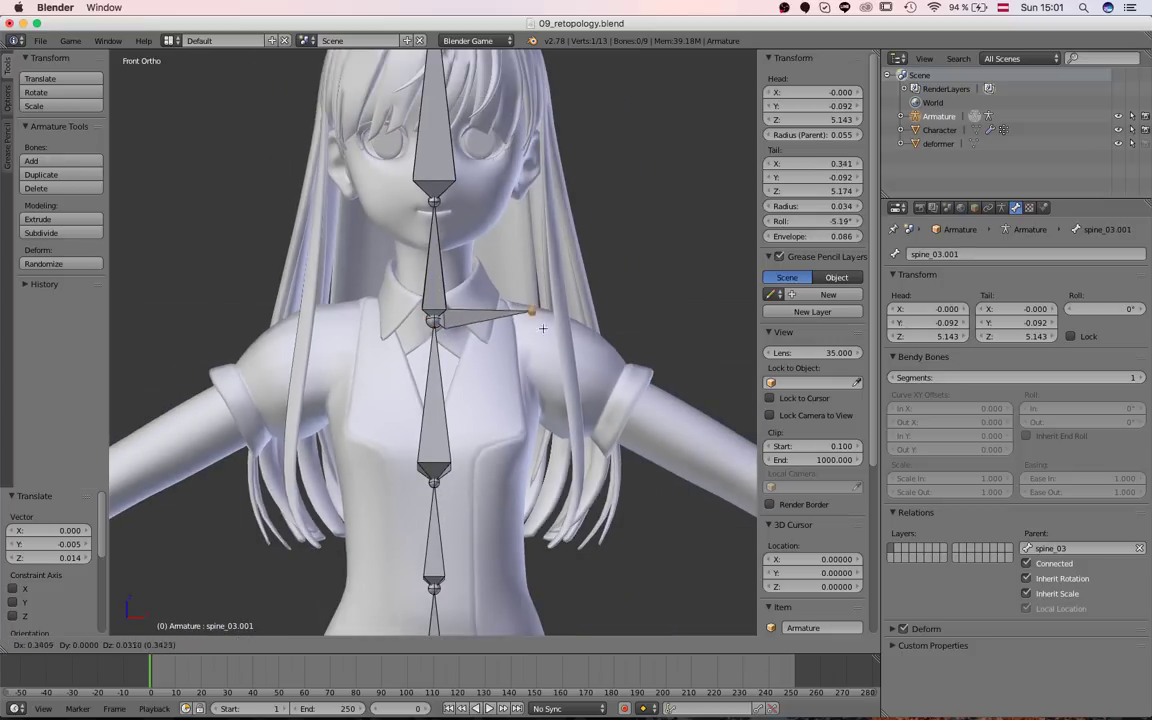
left_click(570, 323)
scroll(510, 335, "up", 1)
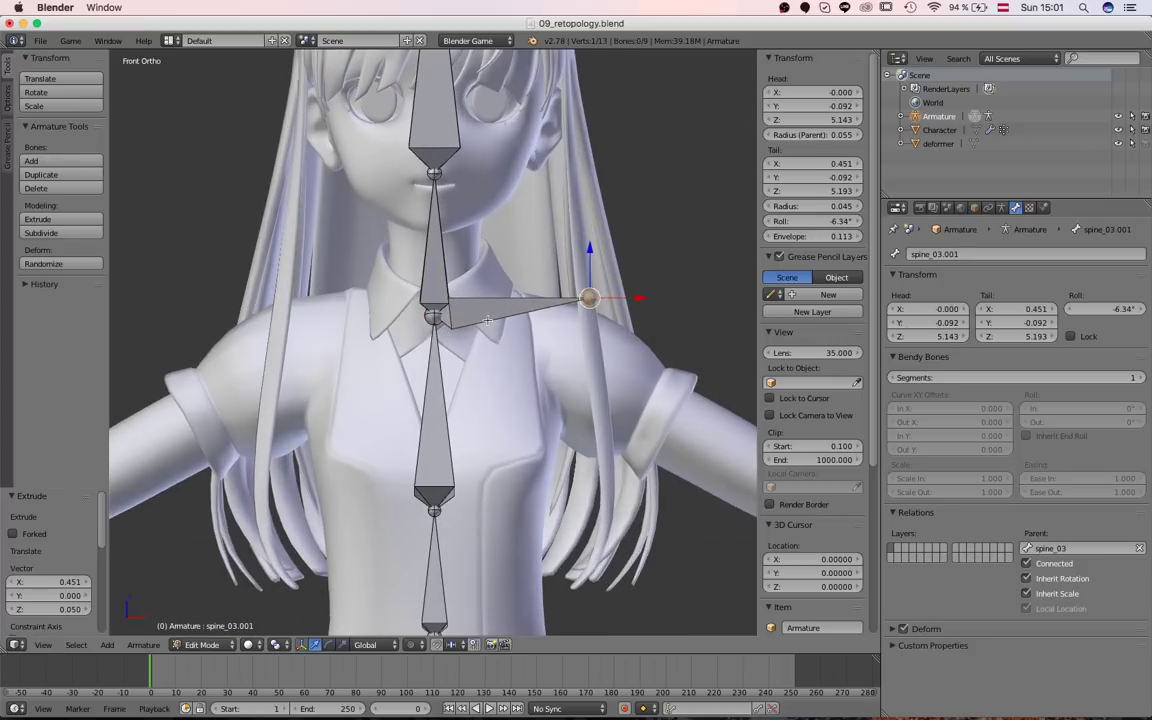
right_click(487, 320)
scroll(487, 322, "down", 3)
key("n")
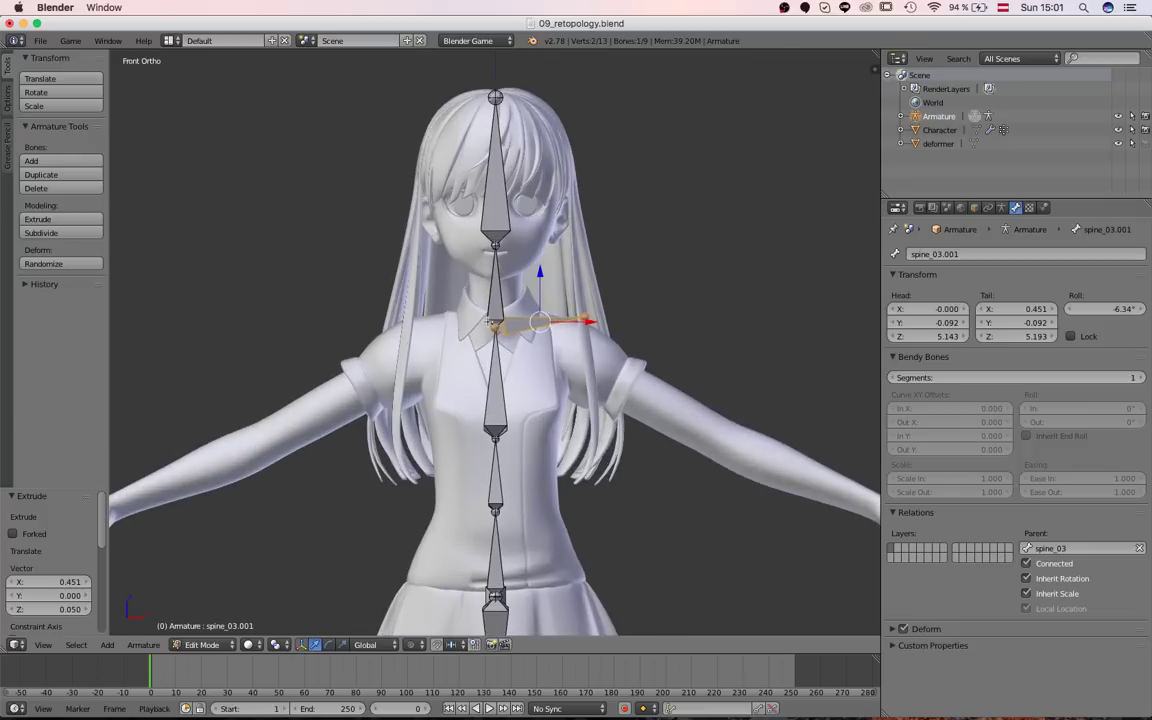
Delete the single bone extruded toward the left shoulder
middle_click_drag(487, 335, 486, 383)
scroll(484, 383, "up", 5)
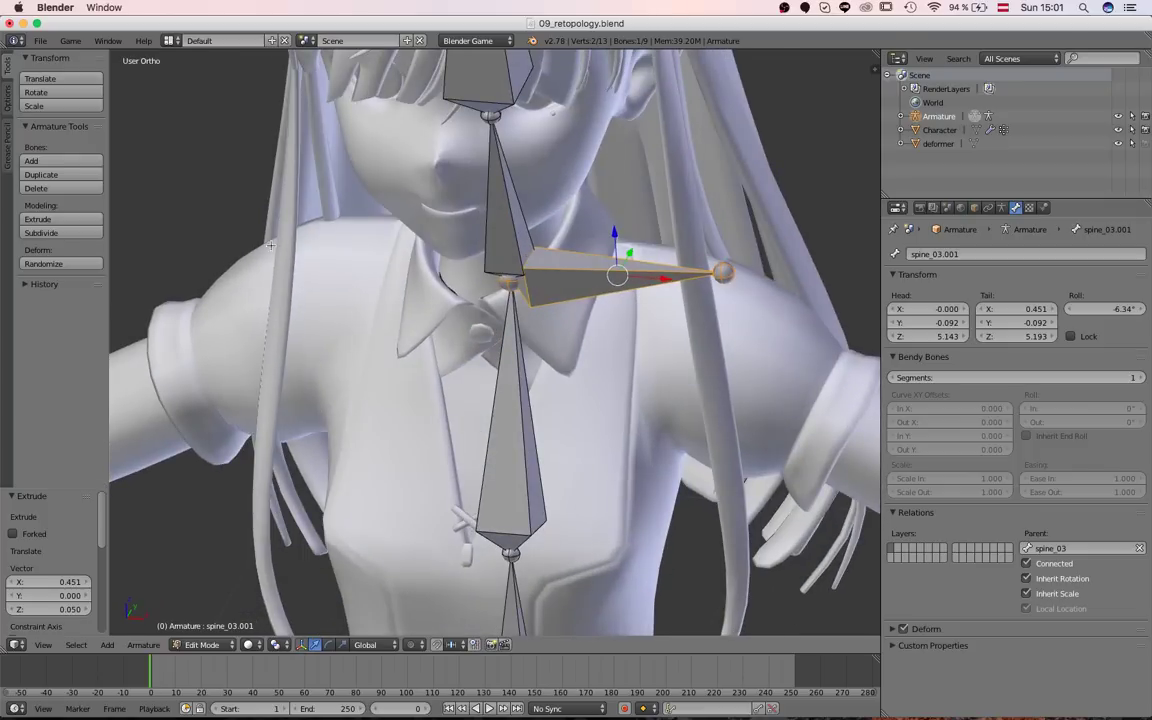
left_click_drag(271, 245, 391, 215)
scroll(391, 215, "down", 3)
key("KP_1")
key("x")
left_click(463, 285)
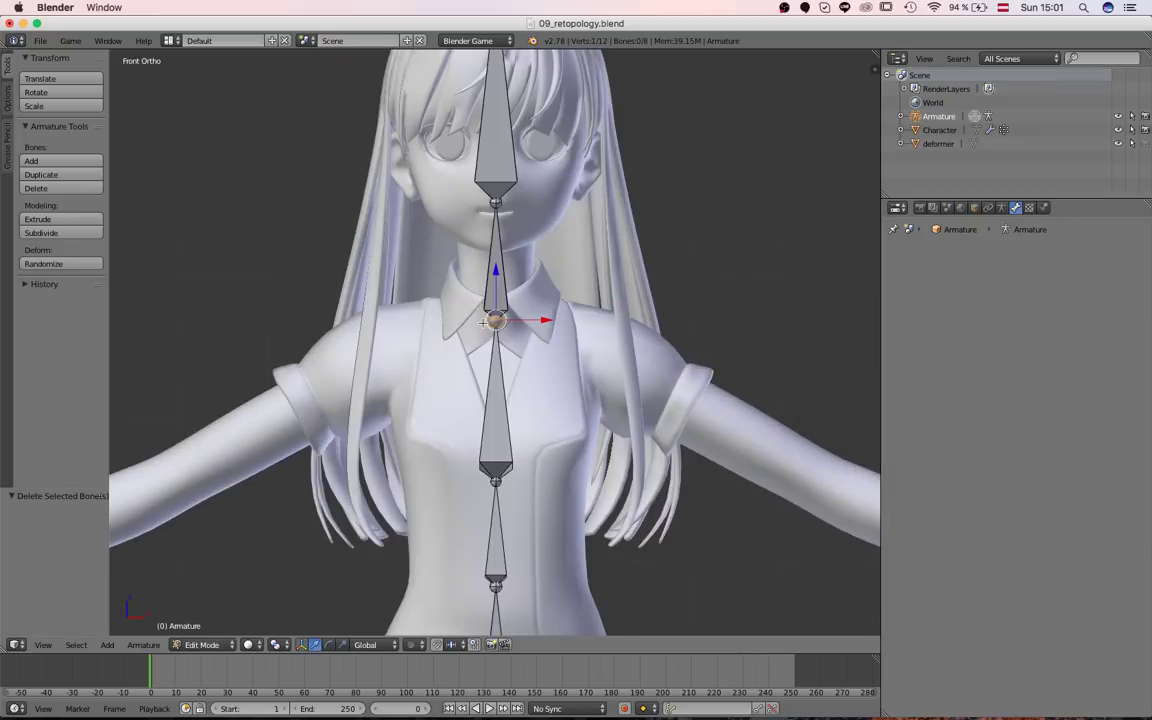
Extrude mirrored bones from the top of spine_03, first a short pair down and outward, and a longer pair out to the shoulders
key("shift+e")
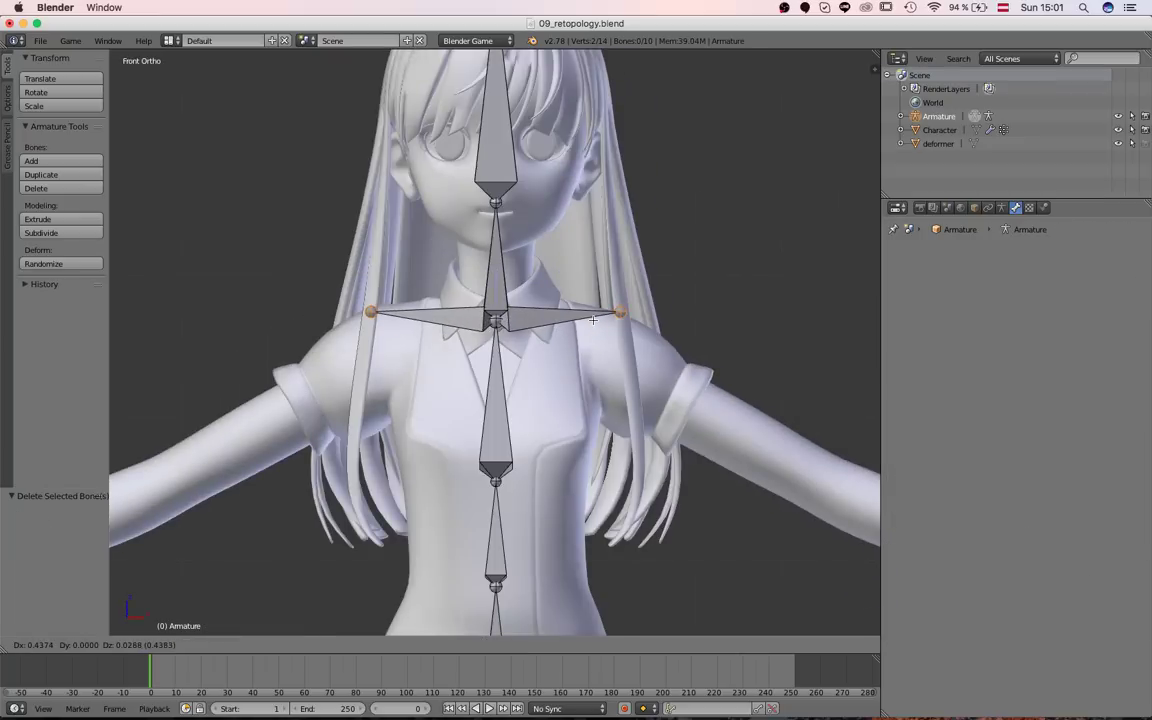
left_click(533, 344)
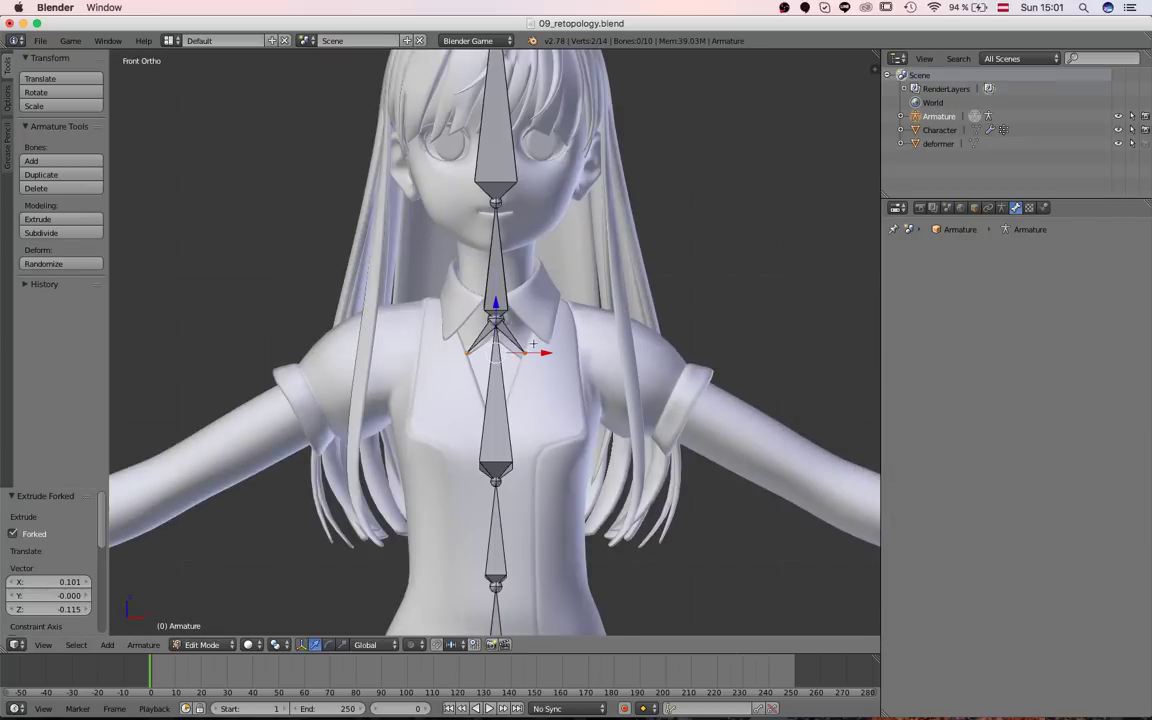
scroll(533, 344, "down", 1)
key("shift+e")
left_click(606, 332)
Delete the short pair of bones linking spine_03 to the shoulder bones
right_click(497, 341)
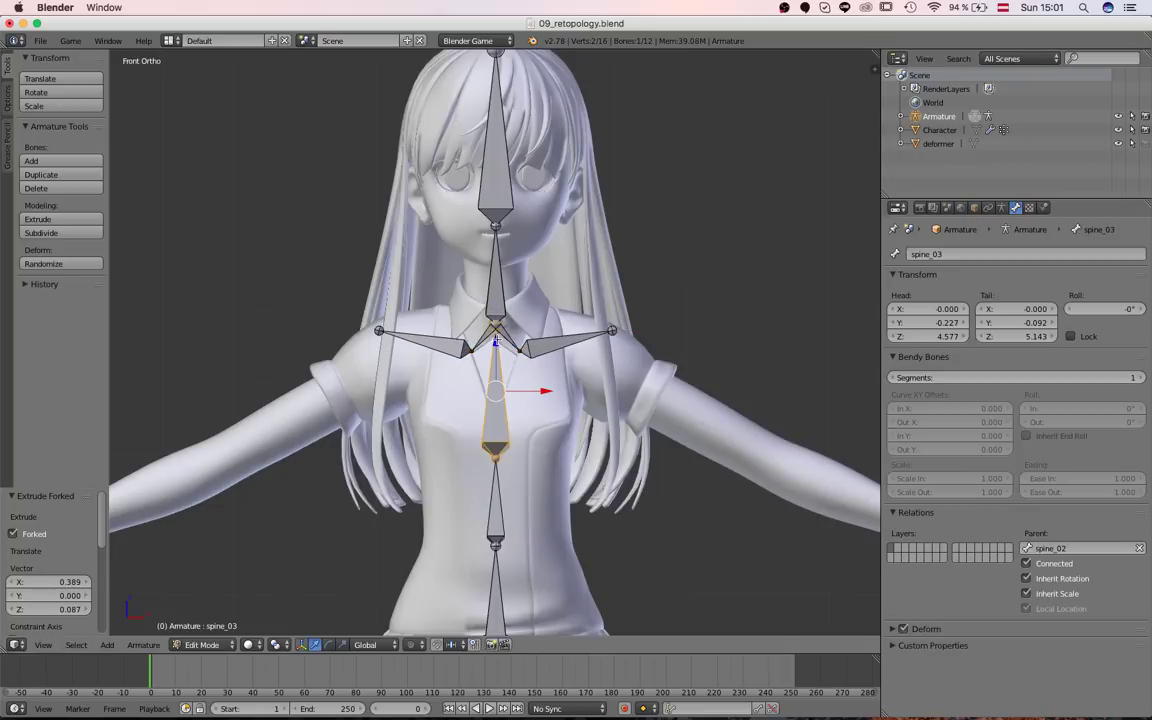
right_click(509, 339)
key("x")
left_click(509, 338)
Move the inner joint of the left shoulder bone forward toward the chest in the side view
right_click(536, 345)
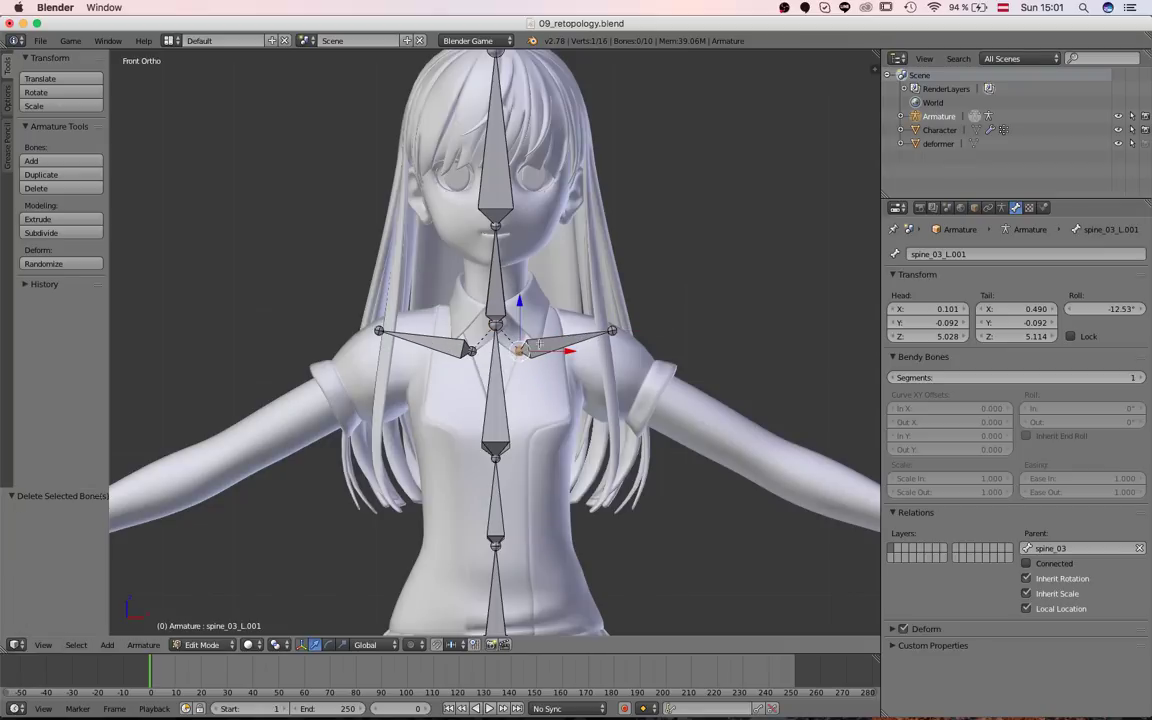
scroll(539, 344, "down", 2)
mouse_move(539, 344)
middle_mouse_down()
mouse_move(478, 356)
mouse_move(532, 364)
middle_mouse_up()
scroll(500, 354, "up", 4)
key("KP_3")
key("g")
left_click(513, 356)
Test in Pose Mode how the left shoulder bone moves and how it follows a rotation of spine_03, cancelling the transforms
key("ctrl+Tab")
right_click(534, 364)
key("g")
right_click(590, 362)
right_click(523, 387)
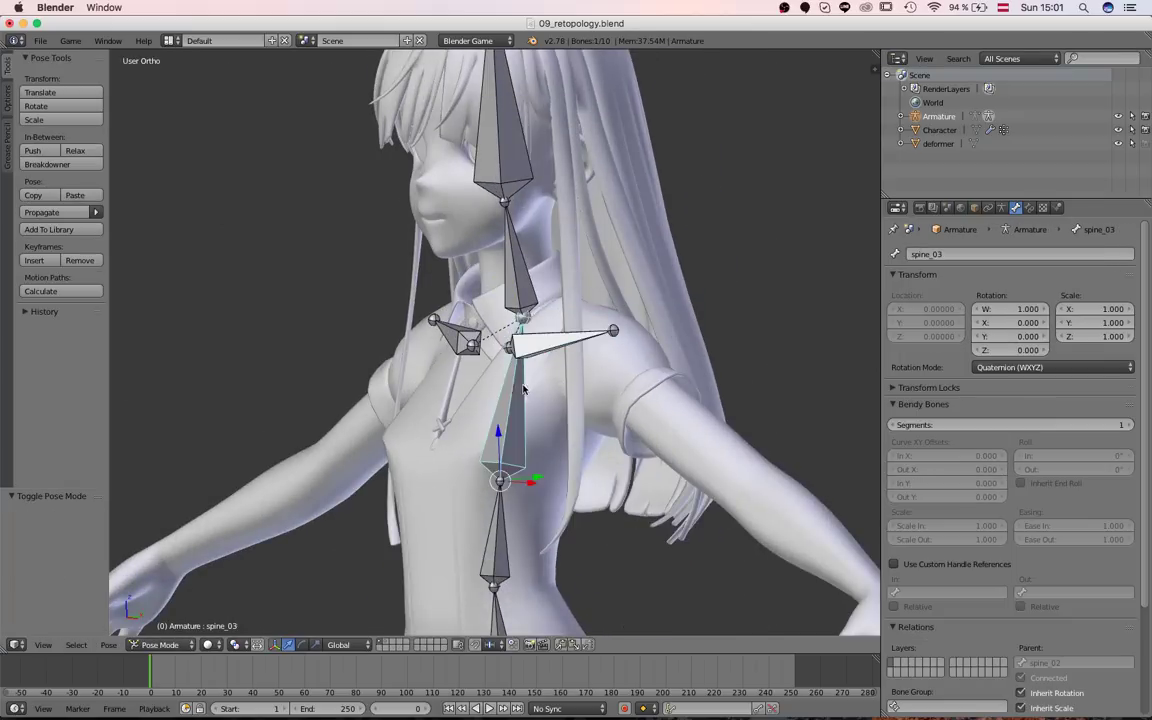
key("r")
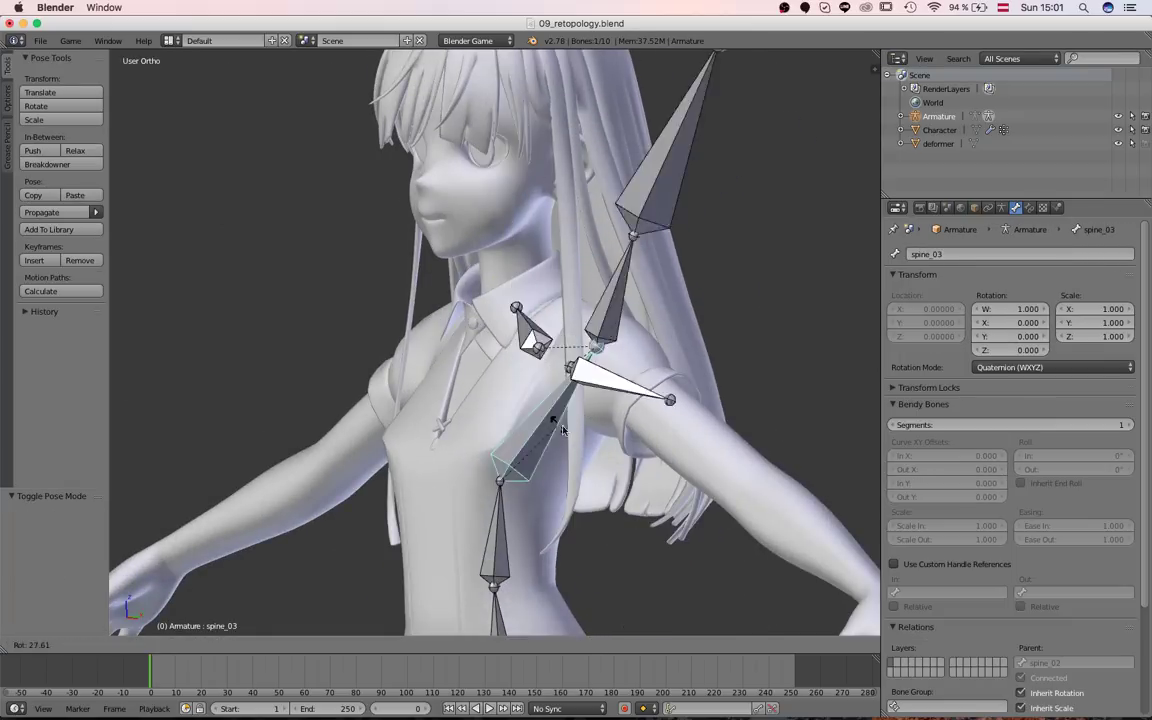
right_click(563, 431)
right_click(557, 352)
right_click(517, 398)
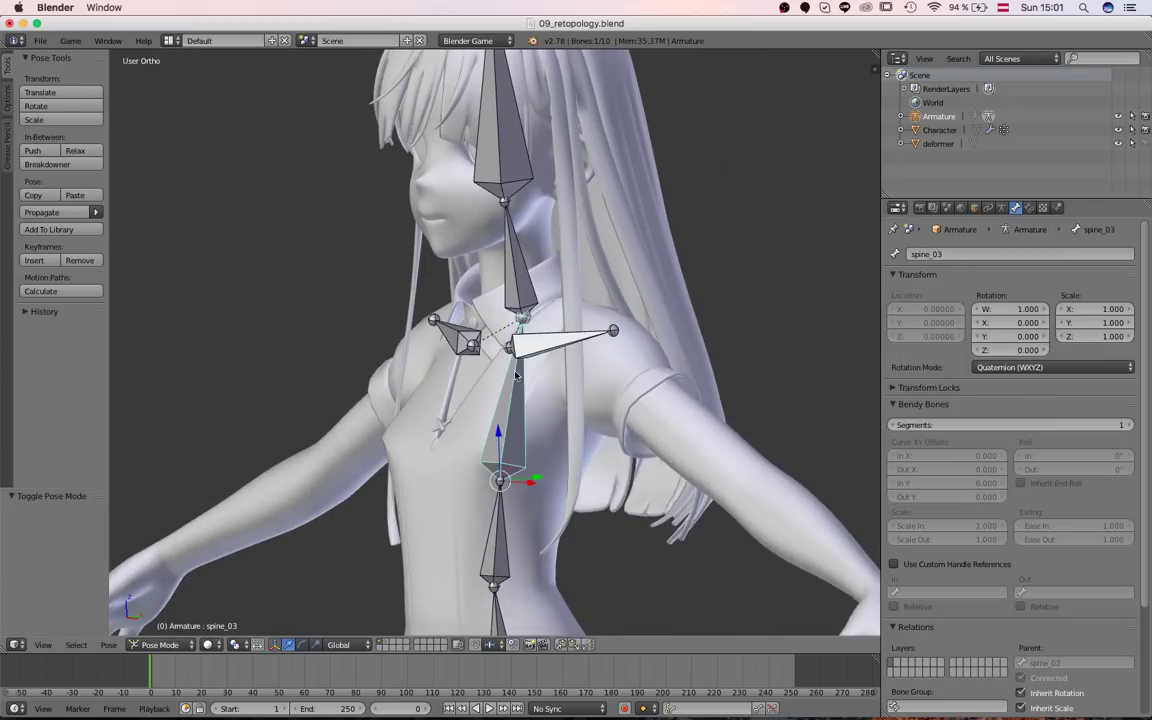
middle_click_drag(516, 375, 572, 370)
right_click(586, 337)
right_click(511, 390)
right_click(547, 346)
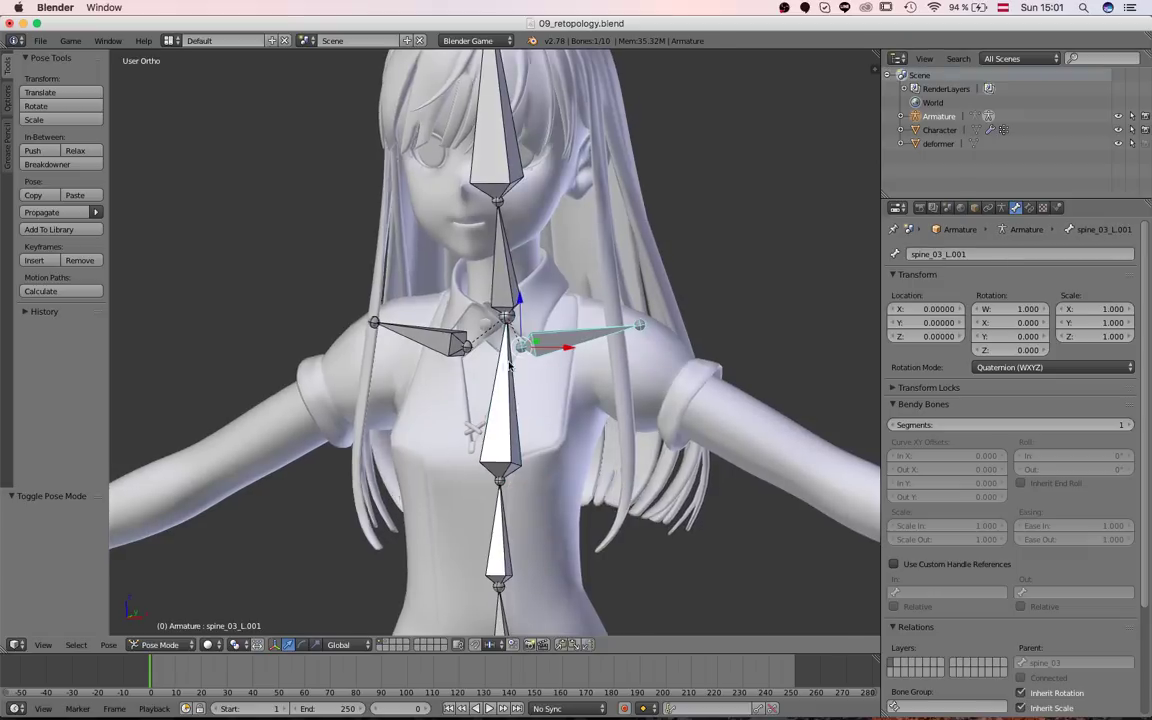
Return to Edit Mode and move the left shoulder bone's inner joint to about X 0.112, Y -0.161, Z 5.040
key("KP_1")
scroll(550, 346, "up", 4)
key("Tab")
right_click(559, 347)
middle_click_drag(559, 347, 385, 462)
key("g")
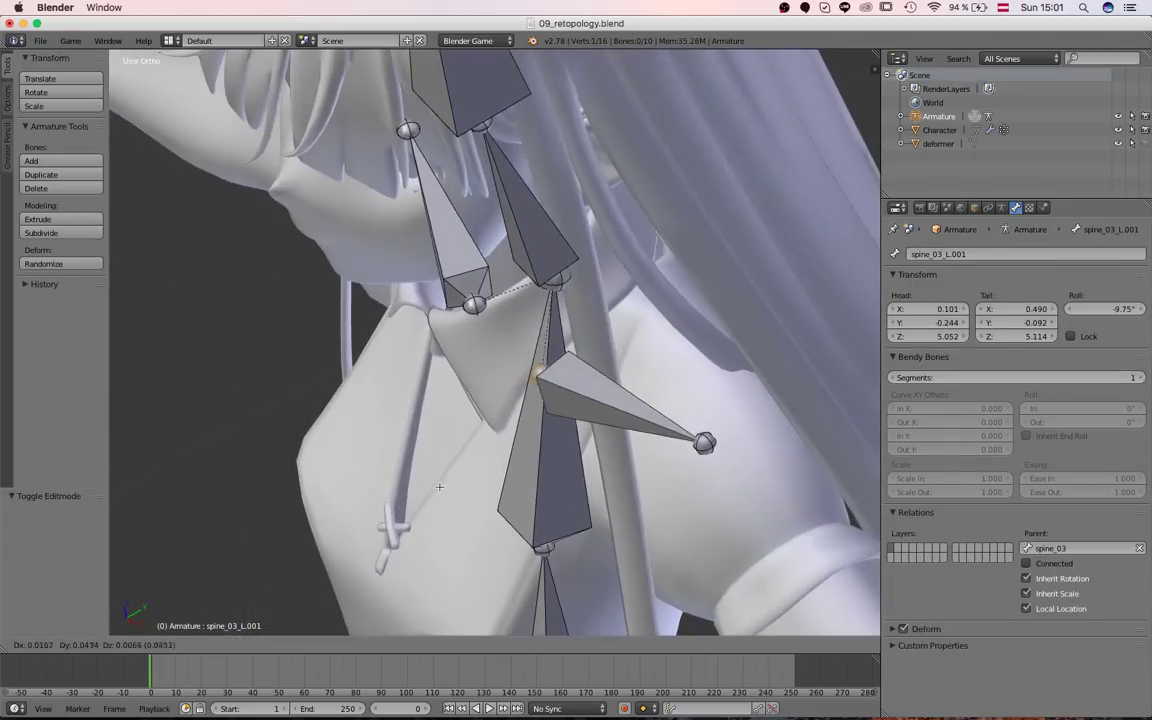
left_click(560, 400)
middle_click_drag(560, 400, 519, 385)
key("z")
key("KP_3")
key("g")
left_click(531, 383)
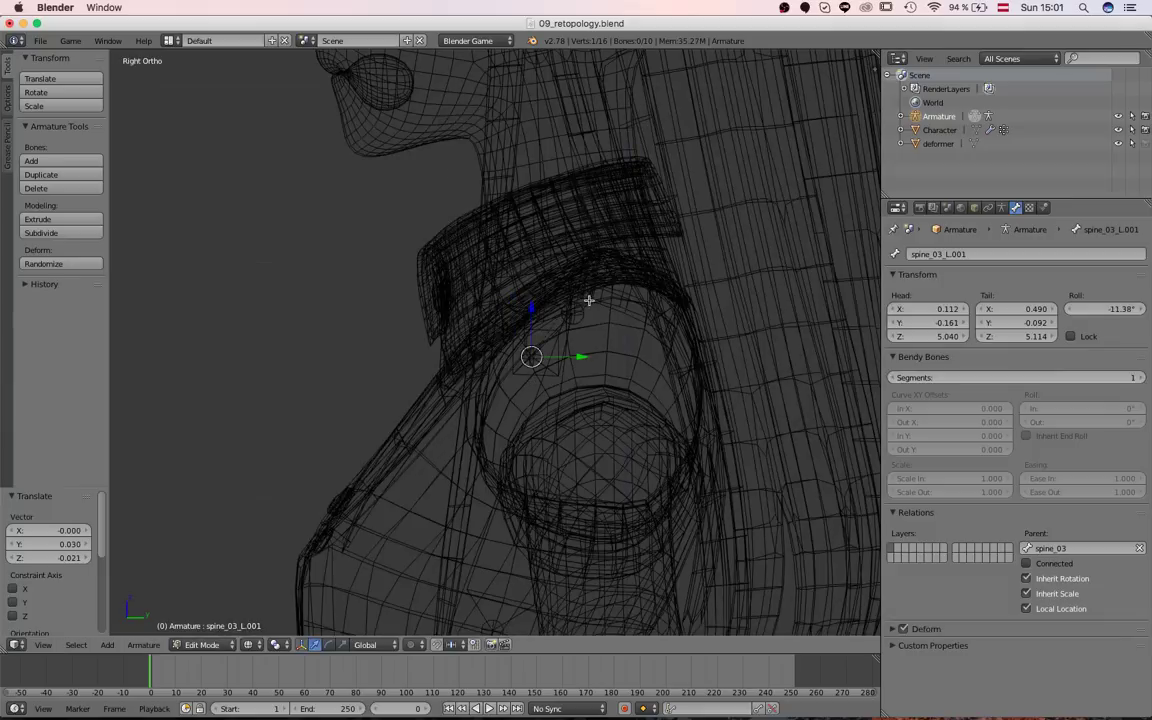
Move the left shoulder bone's outer joint back and down to about Y -0.017, Z 5.089
right_click(587, 301)
key("g")
right_click(617, 330)
right_click(586, 328)
key("g")
left_click(628, 344)
mouse_move(628, 344)
middle_mouse_down()
mouse_move(561, 453)
mouse_move(600, 400)
mouse_move(615, 350)
middle_mouse_up()
key("z")
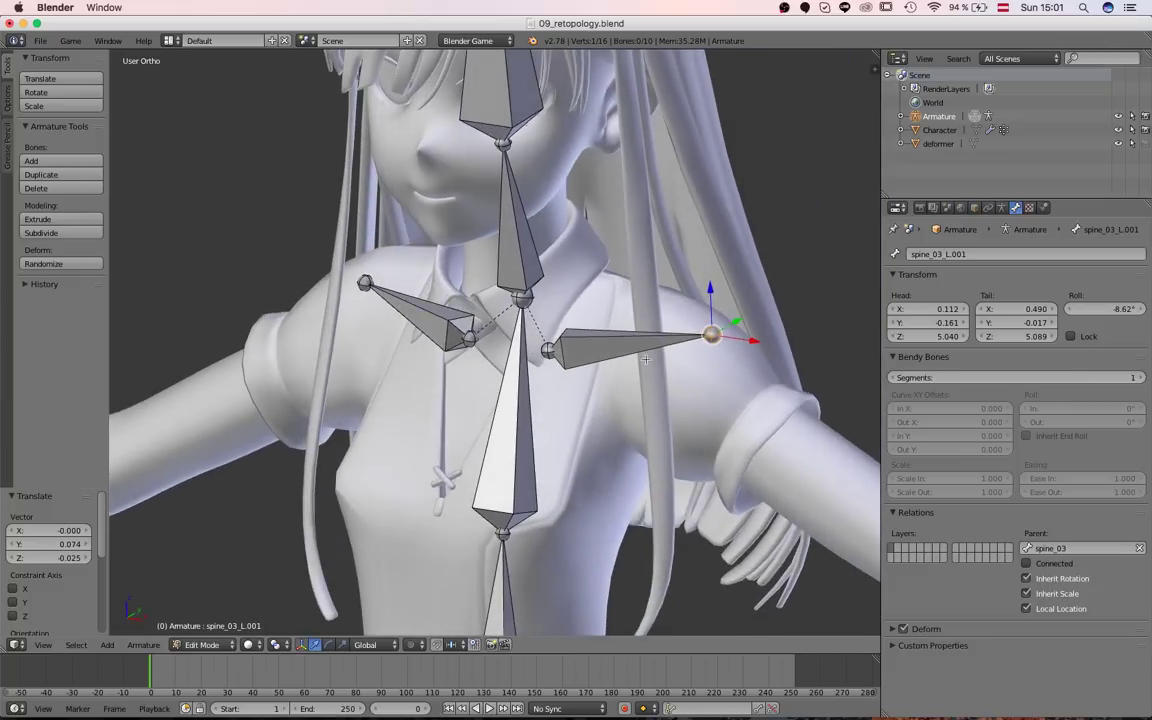
Rename the left shoulder bone shoulder_L and the right one shoulder_R
right_click(615, 345)
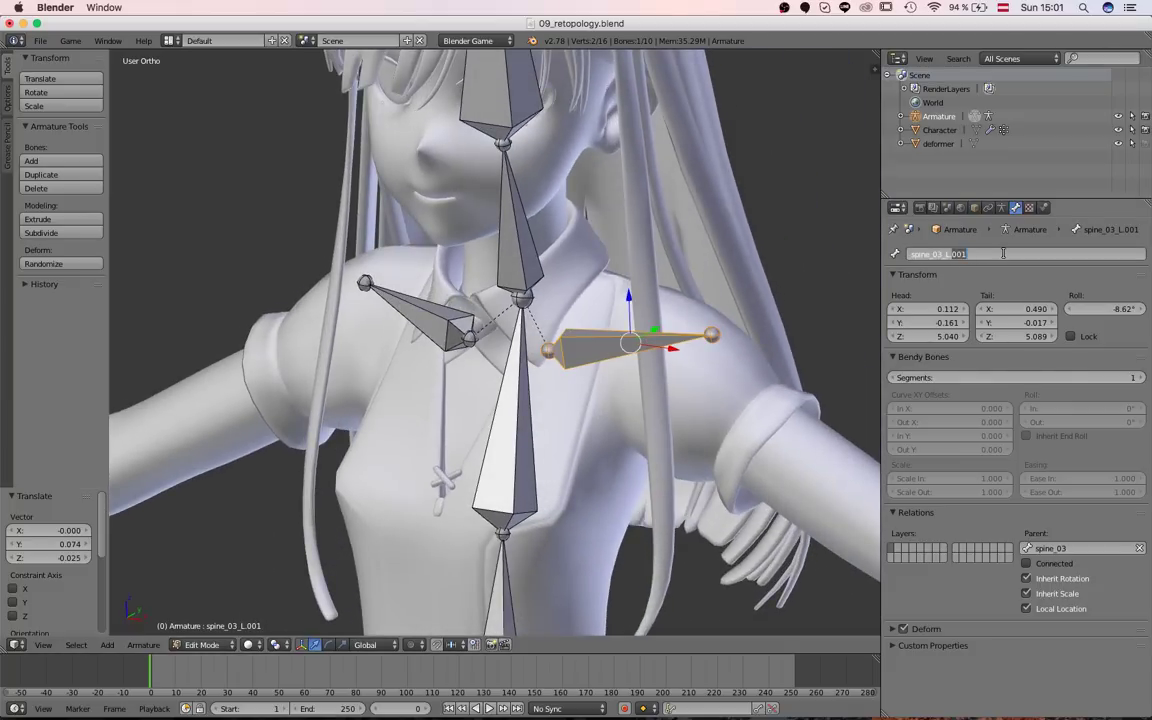
type("shoulder_L")
key("Return")
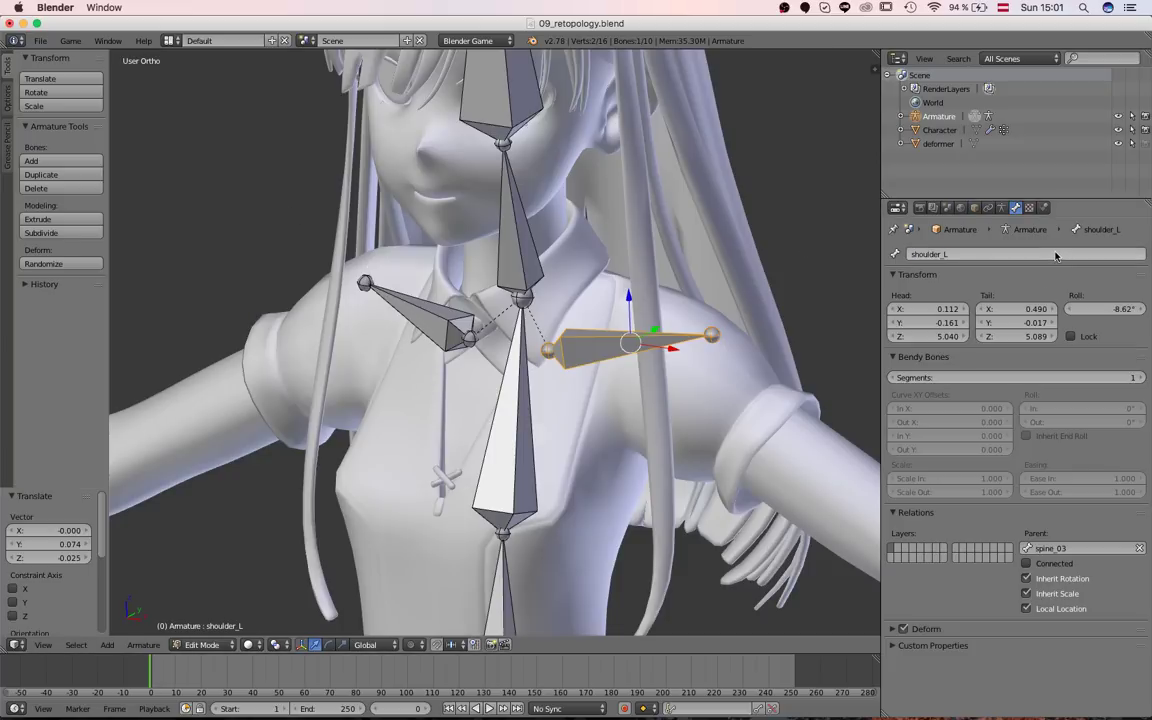
right_click(411, 302)
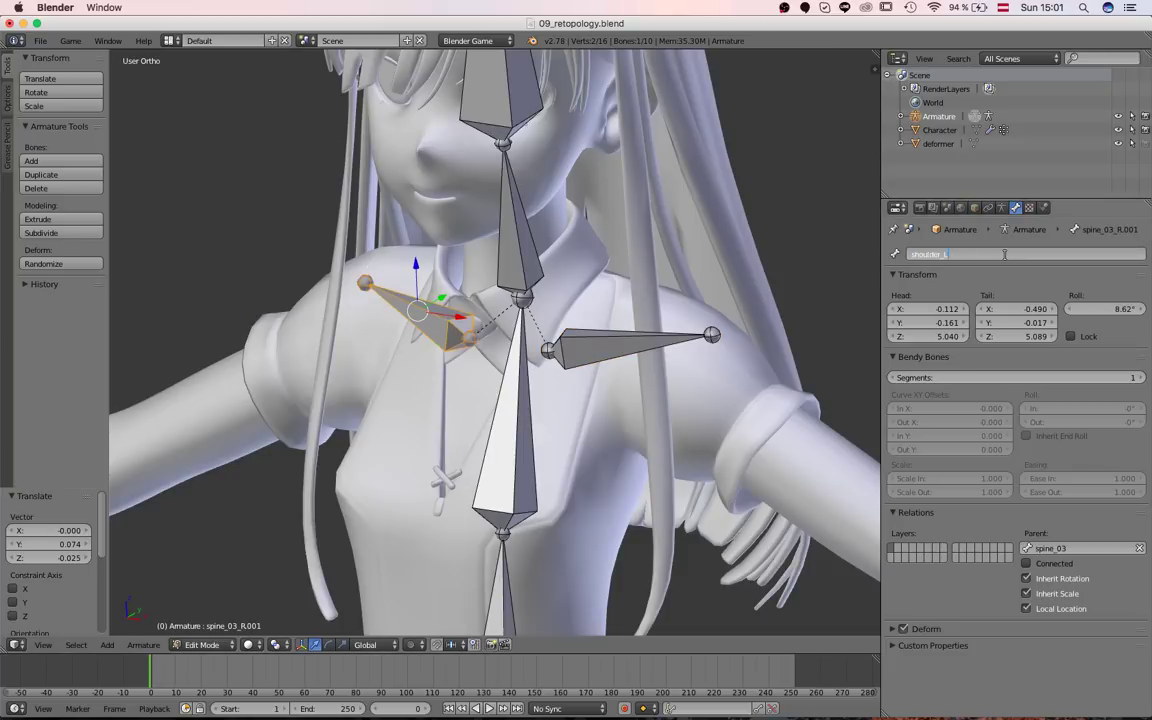
scroll(495, 340, "down", 3)
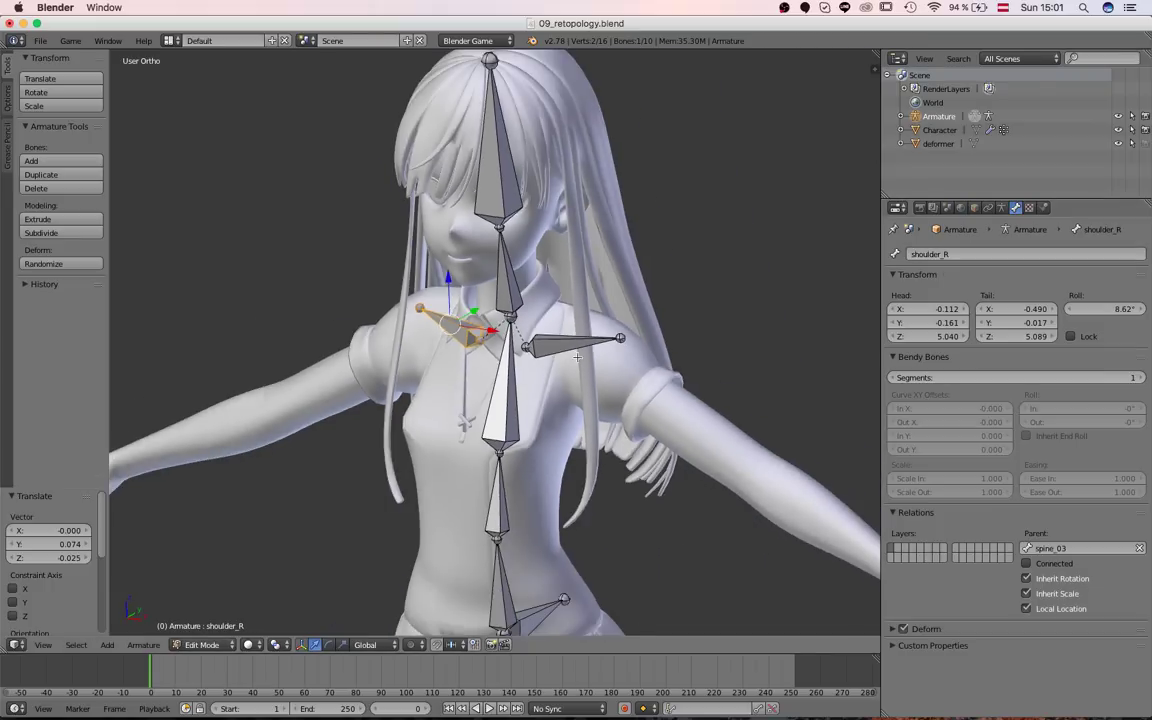
Test mirrored moves of the left shoulder's outer joint with the bone named shoulder_L and shoulder_L.., cancelling the moves and restoring the name
key("a")
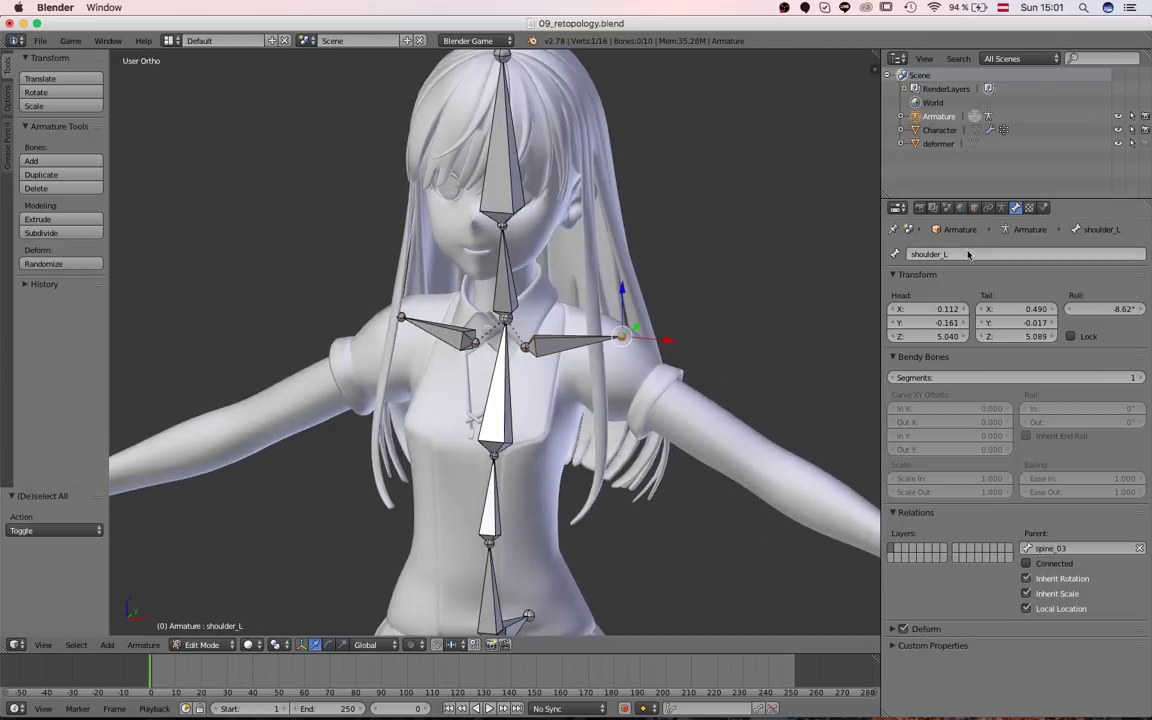
key("g")
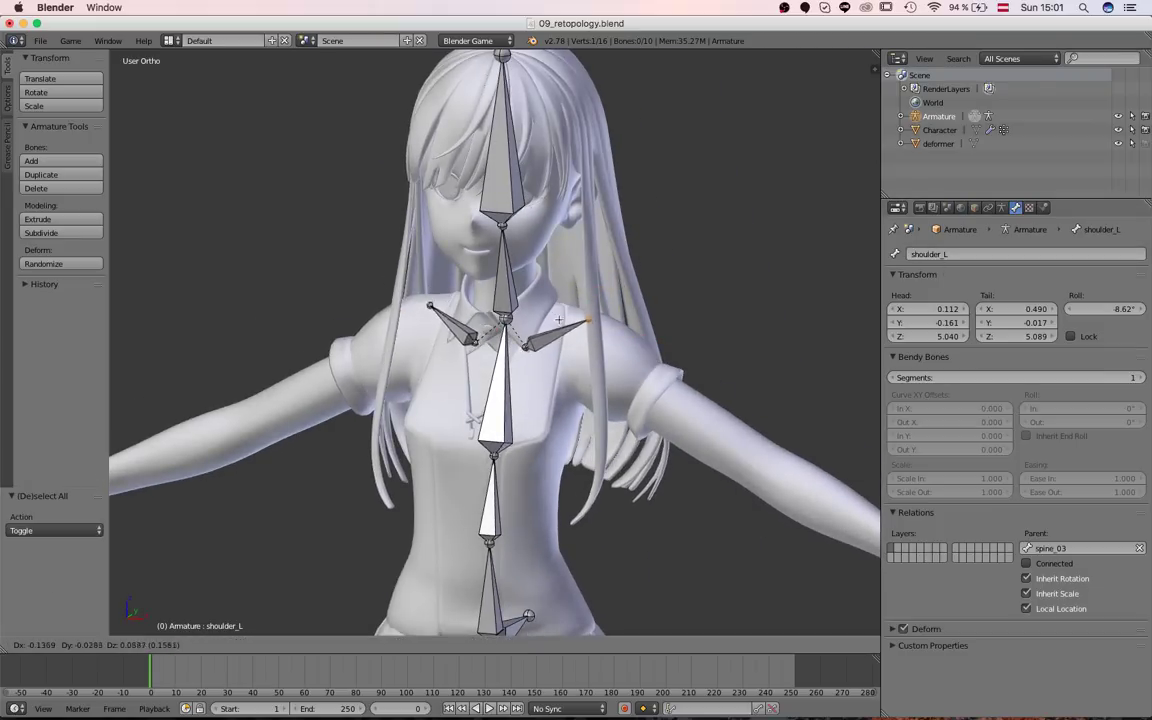
left_click(591, 335)
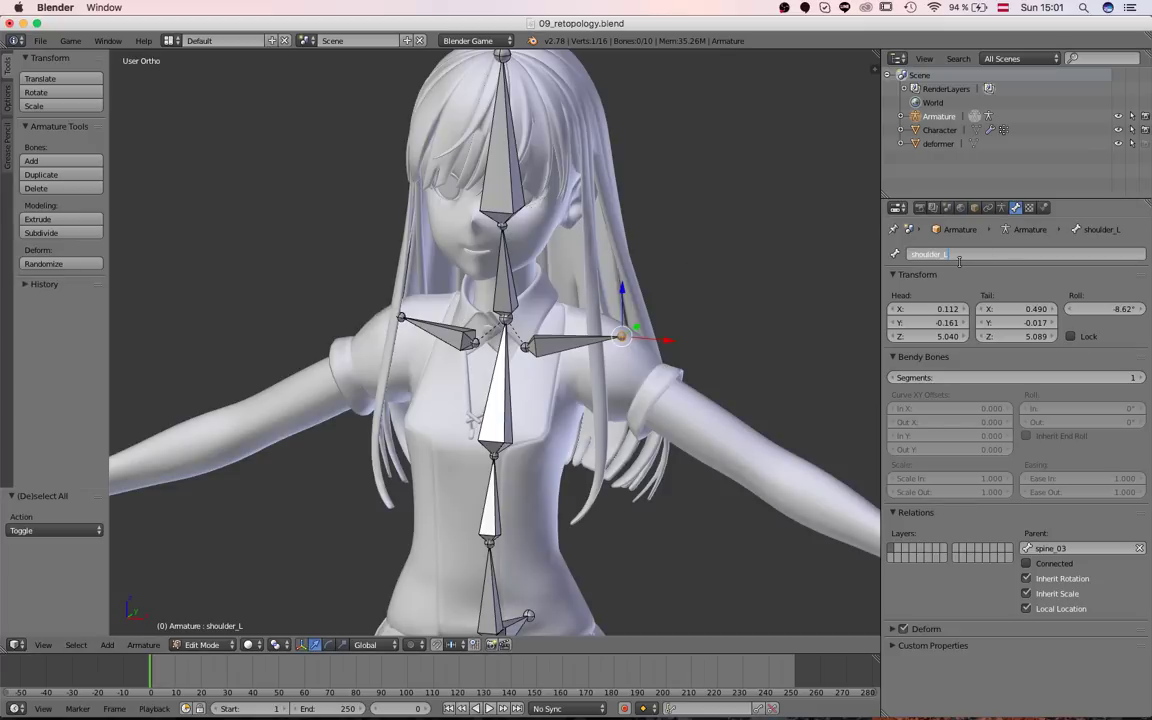
key("g")
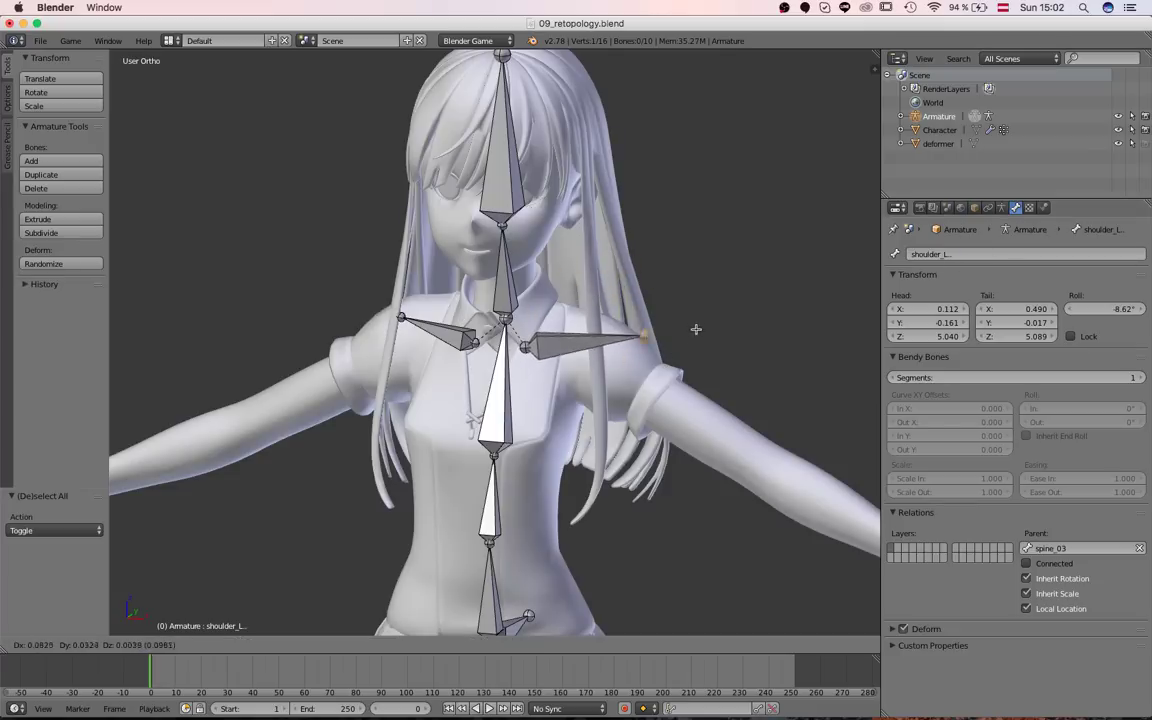
key("Escape")
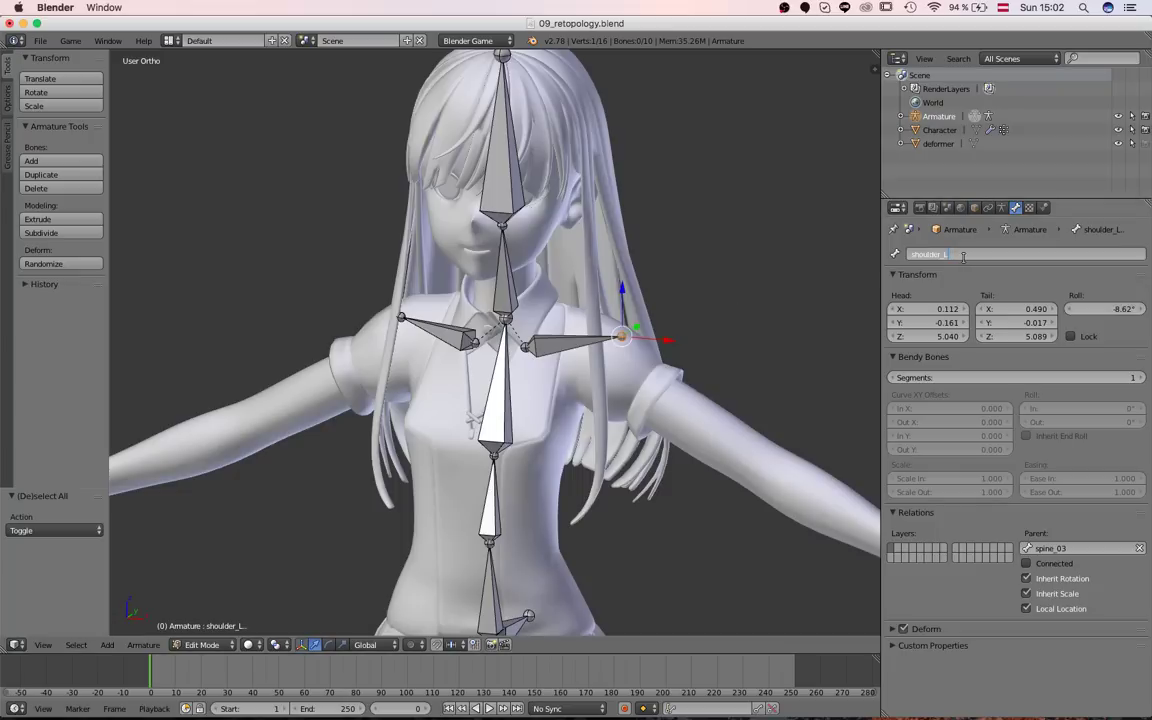
scroll(650, 330, "down", 2)
middle_click_drag(640, 335, 610, 325)
key("g")
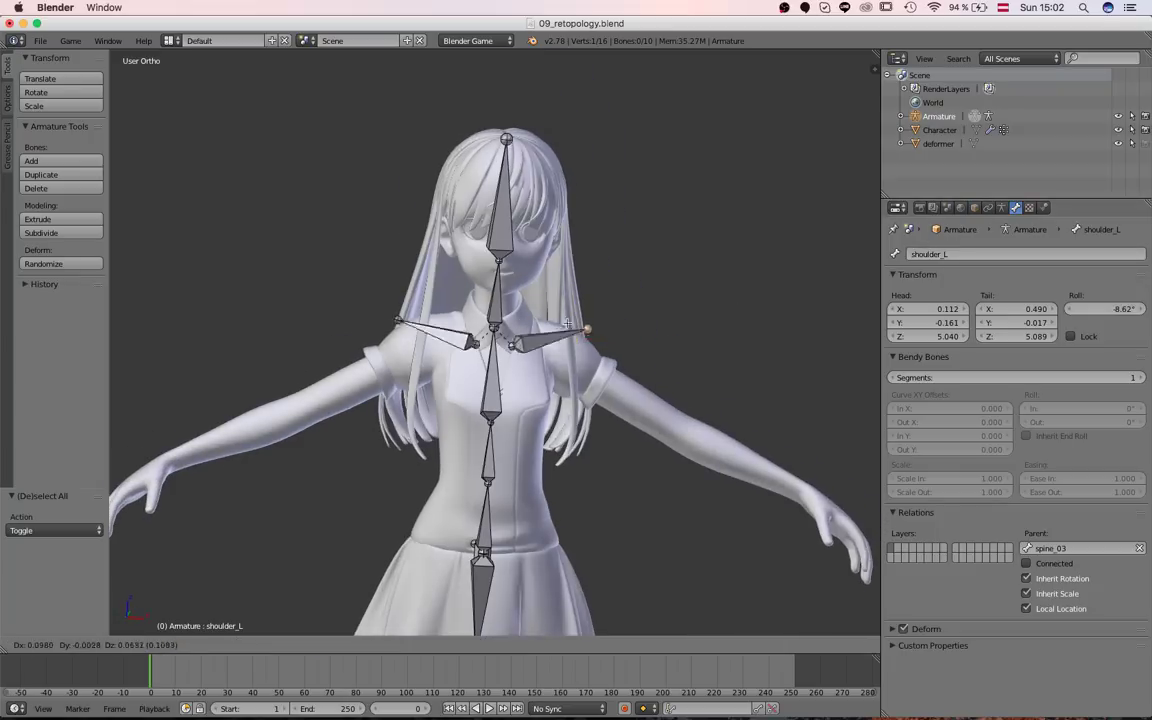
key("Escape")
Move the left shoulder bone's inner joint back and down to about Y -0.120, Z 4.997
scroll(507, 346, "up", 5)
key("KP_1")
scroll(555, 343, "up", 2)
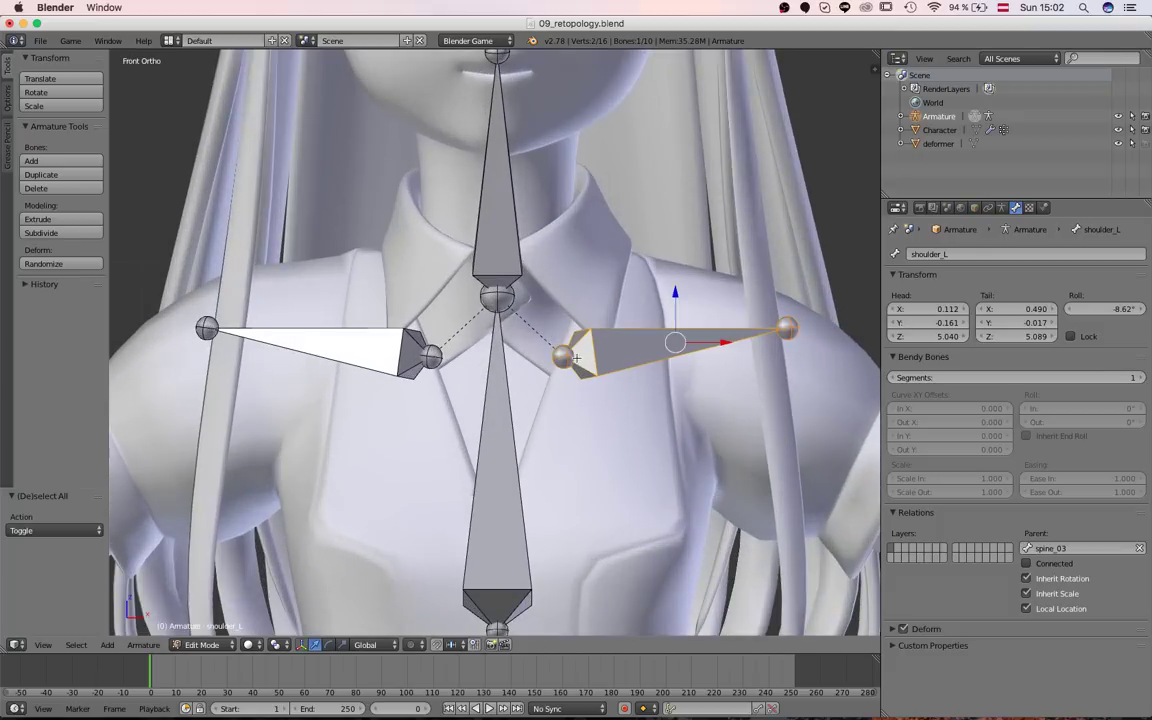
key("KP_3")
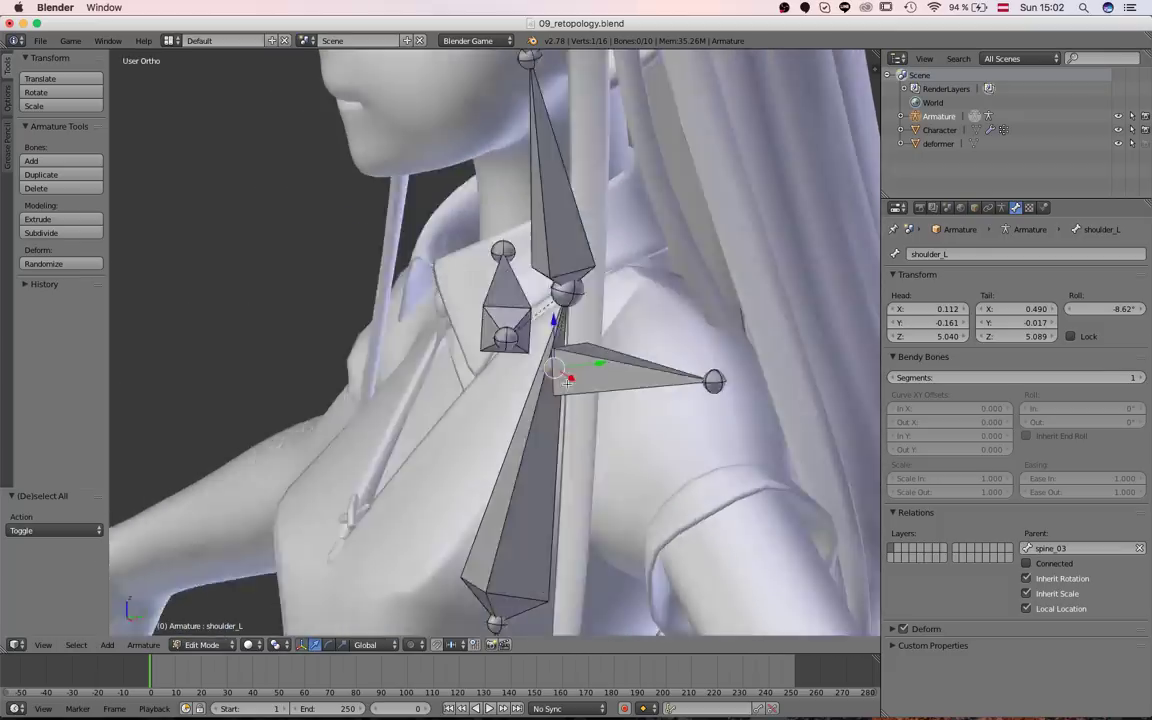
key("z")
key("g")
left_click(545, 393)
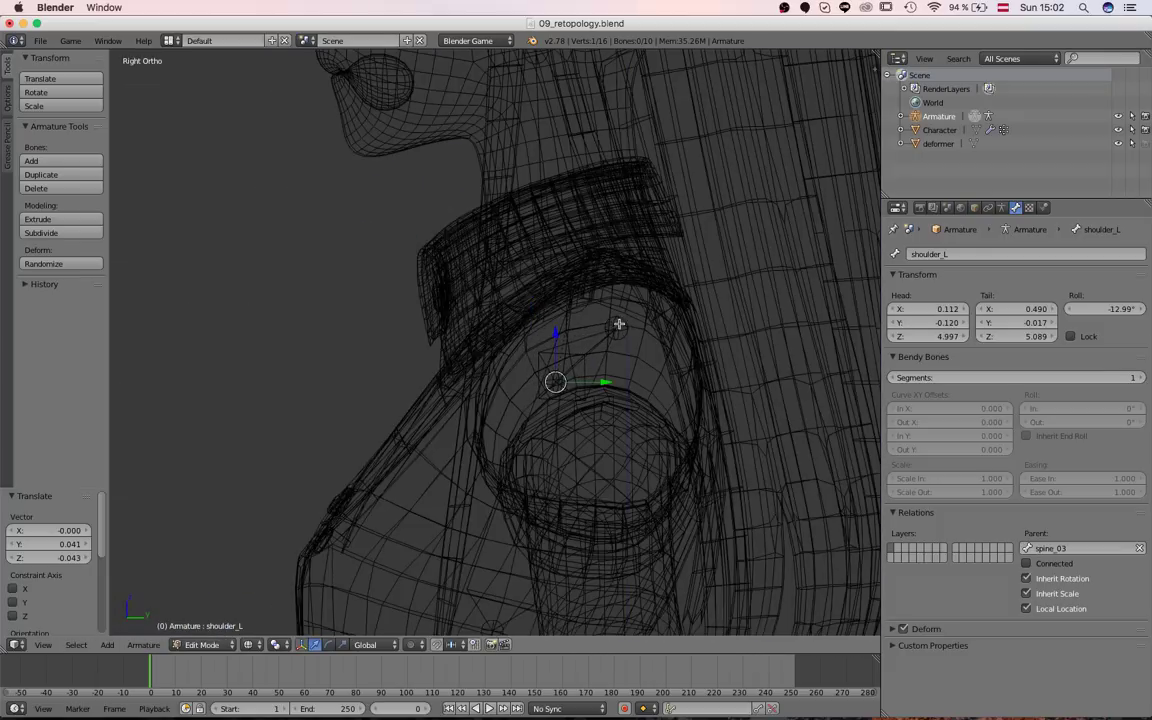
Move the left shoulder bone's outer joint to about X 0.423, Y -0.027, Z 5.108
key("z")
key("KP_1")
key("g")
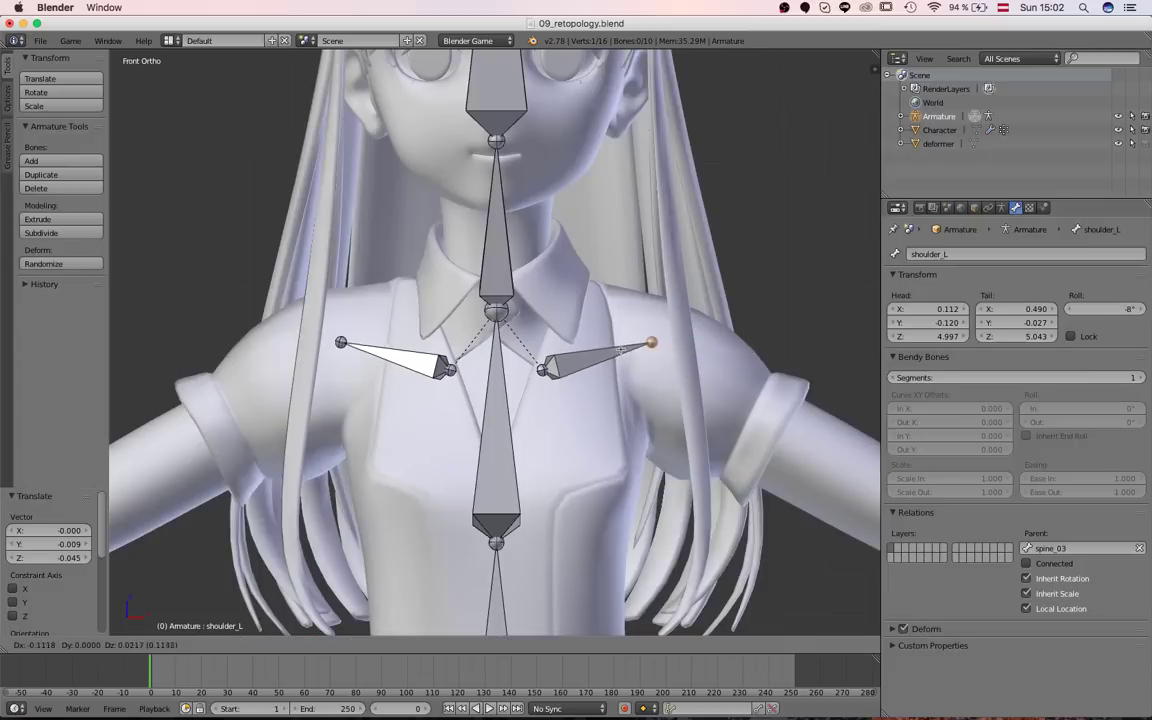
Fine-tune the left shoulder bone's inner joint to about X 0.107, Y -0.120, Z 5.012
right_click(541, 369)
key("g")
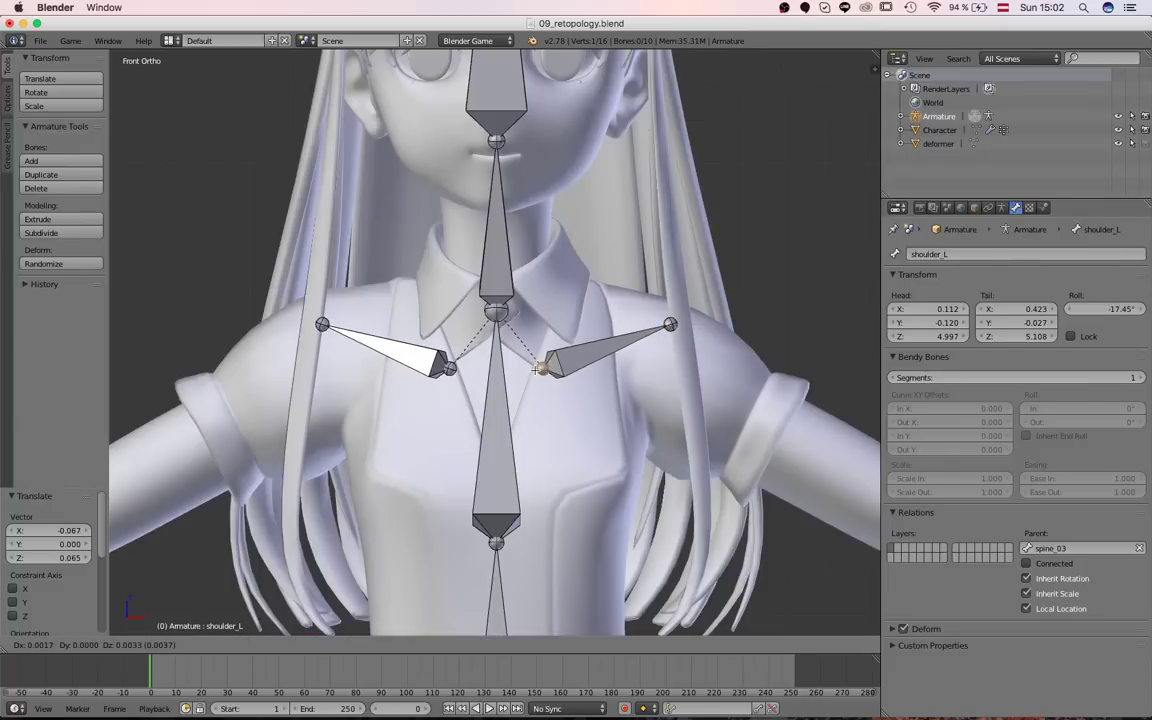
middle_click_drag(545, 367, 468, 368)
key("g")
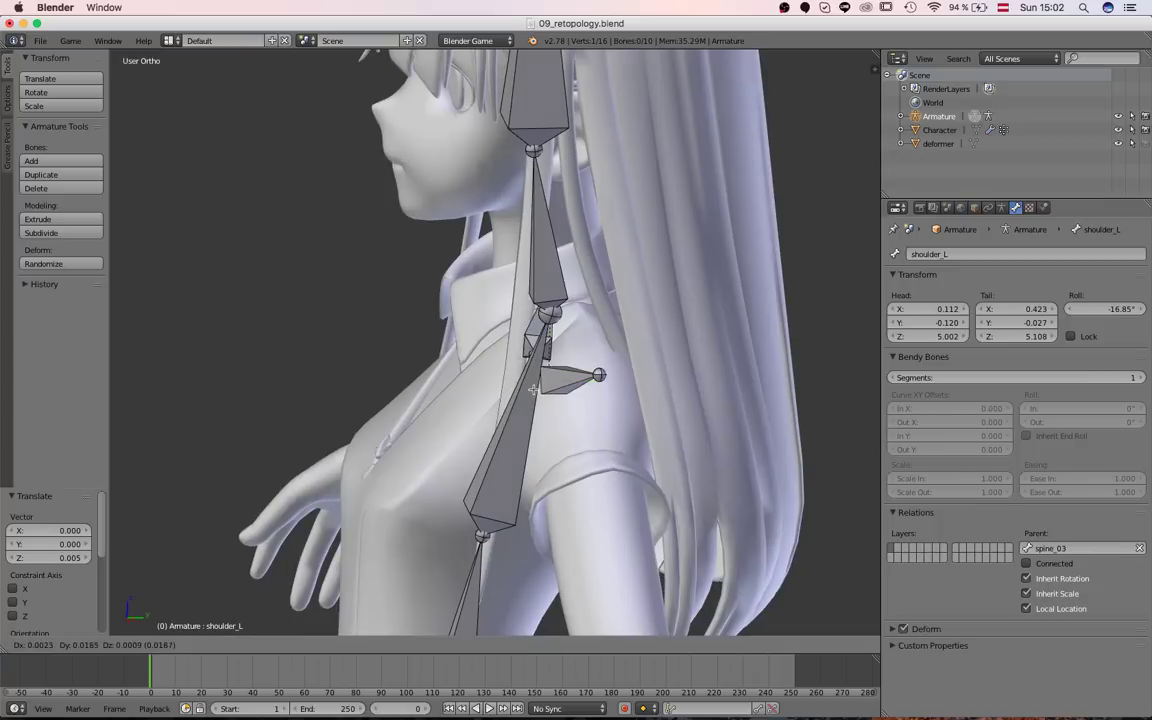
right_click(560, 362)
middle_click_drag(588, 336, 640, 350)
key("KP_1")
key("g")
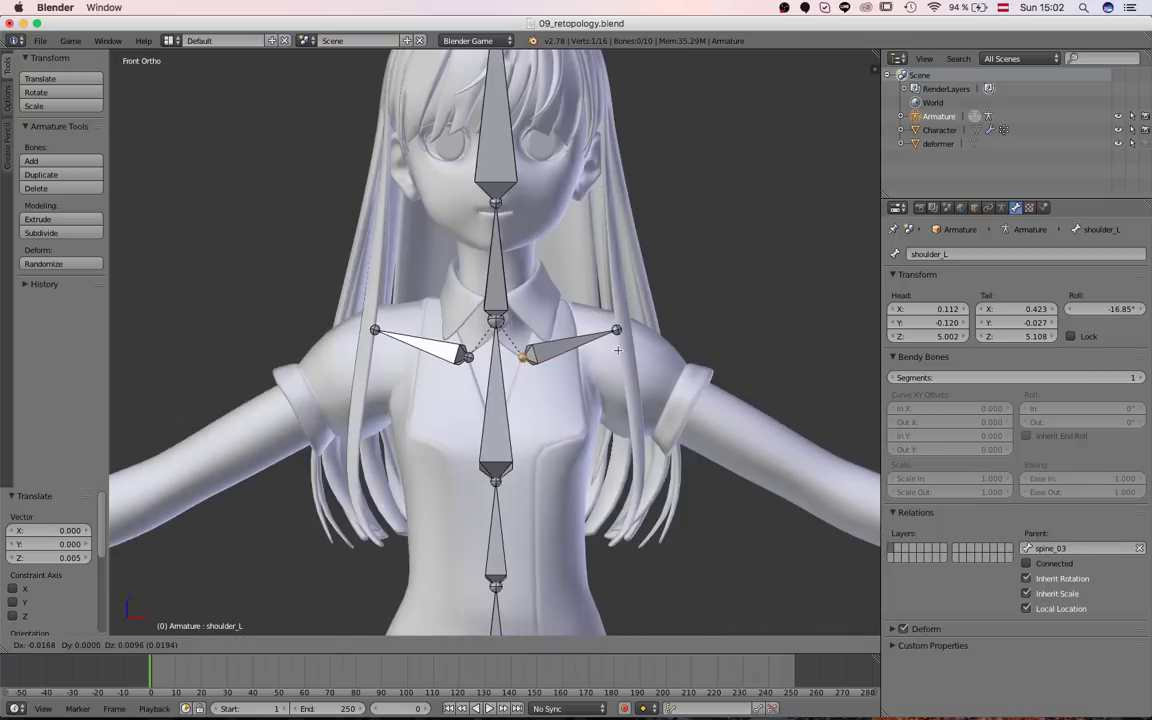
Lower the left shoulder bone's outer joint slightly to about X 0.426, Z 5.094
scroll(624, 345, "up", 2)
middle_click_drag(631, 376, 581, 338)
key("g")
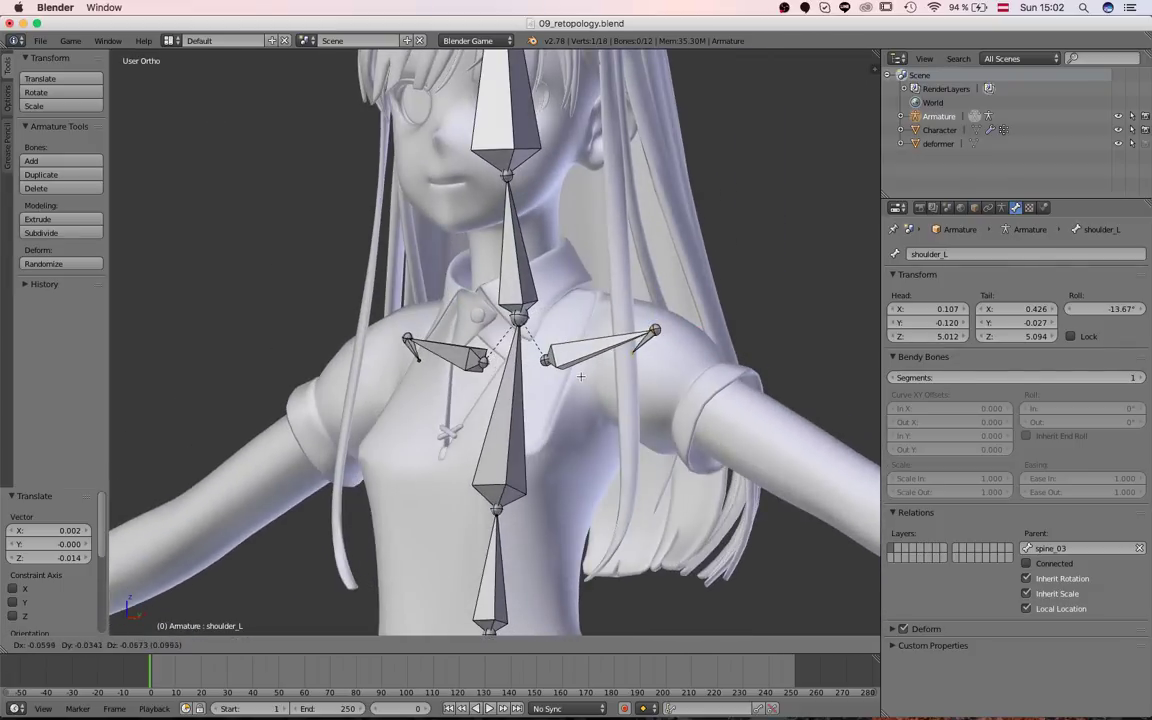
Extrude a short mirrored connecting bone from the left shoulder's outer joint, and from its end a long upper-arm bone toward the elbow
left_click(580, 380)
scroll(569, 402, "down", 5)
scroll(566, 406, "up", 1)
key("shift+e")
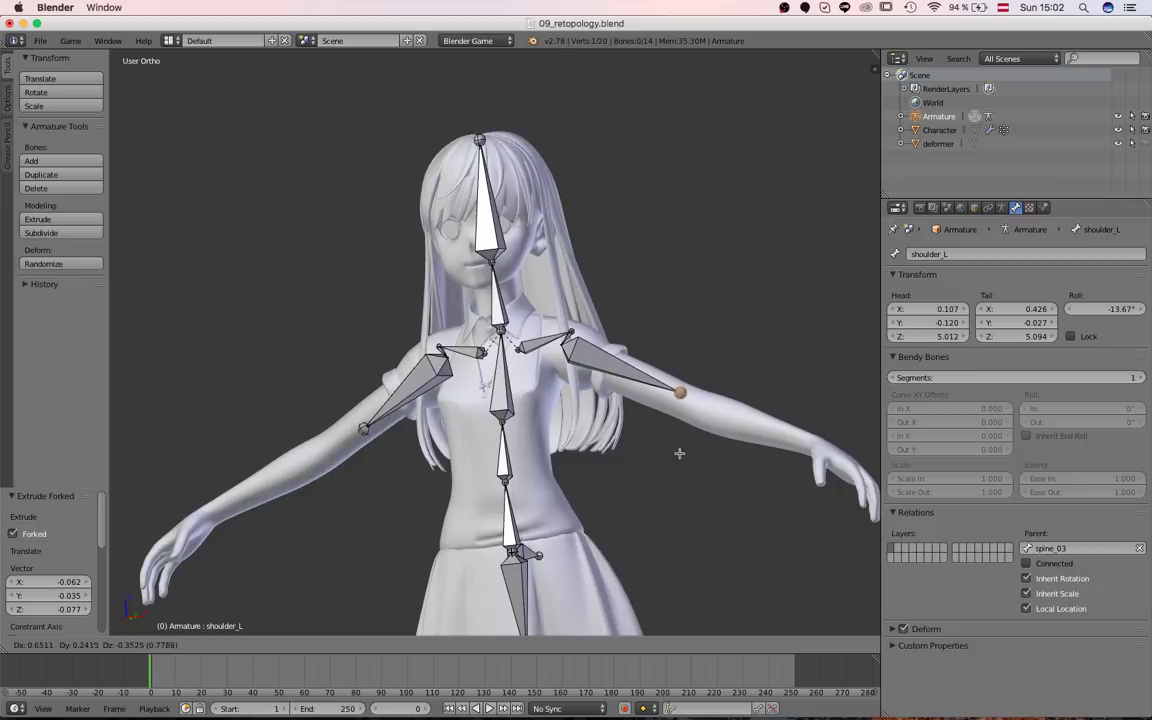
left_click(679, 453)
Delete the short connecting bones between the shoulders and upper arms and briefly check the armature in Pose Mode
scroll(679, 453, "up", 5)
left_click(660, 327)
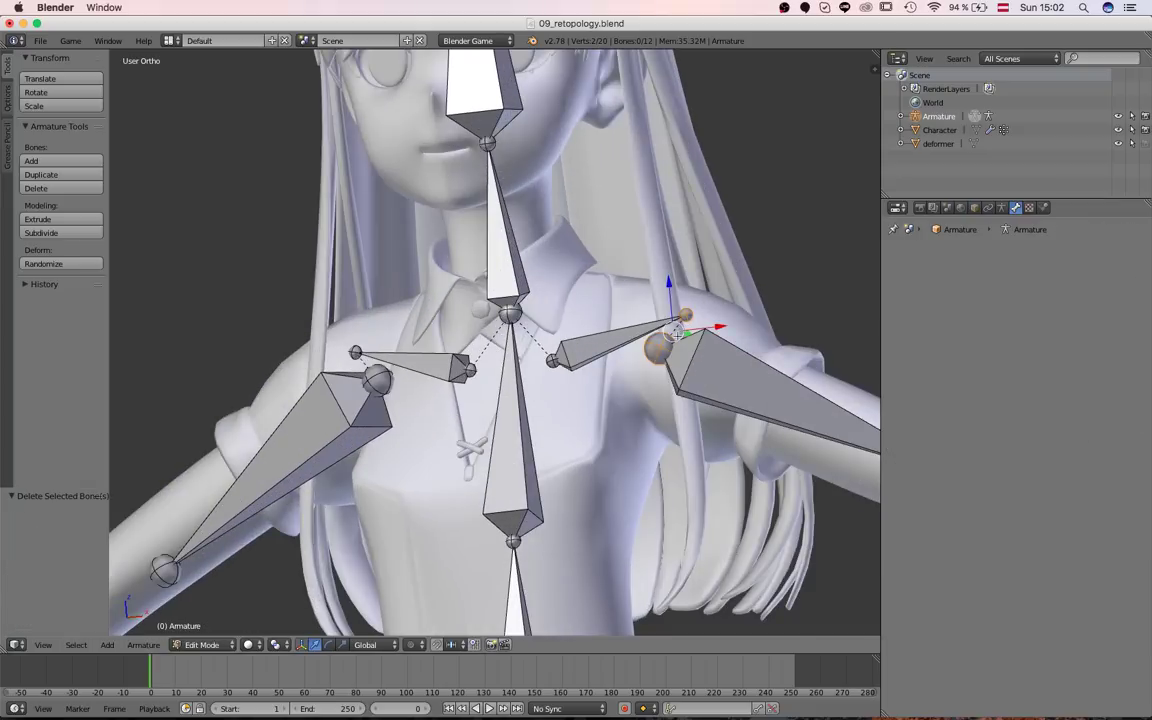
key("ctrl+Tab")
middle_click_drag(600, 420, 632, 430)
right_click(547, 383)
key("Tab")
In front view, move the left upper-arm bone's shoulder-side joint to about X 0.348, Z 5.023
scroll(628, 420, "up", 1)
right_click(612, 397)
key("KP_1")
key("g")
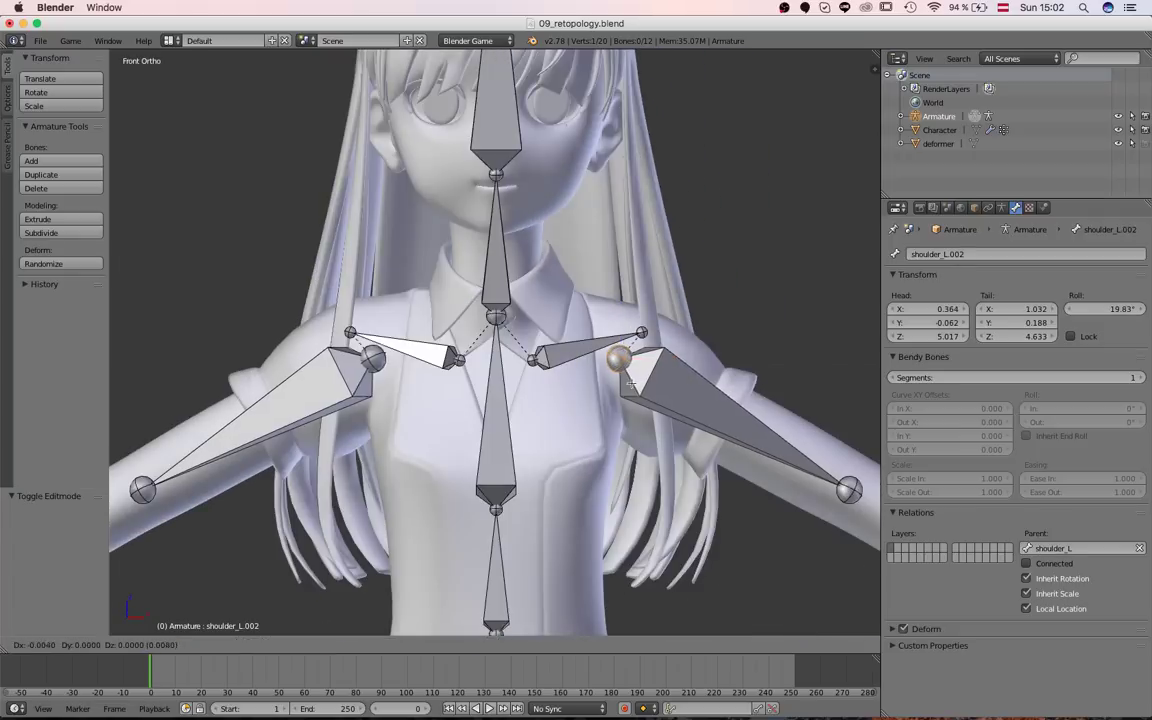
left_click(628, 381)
Move the left upper-arm bone's elbow joint outward and down to about X 1.178, Z 4.564
scroll(786, 456, "down", 1)
middle_click_drag(786, 456, 640, 370, "shift")
right_click(547, 365)
key("g")
In top view, shift the left upper-arm bone's shoulder-side joint to about X 0.363, Y -0.053
middle_click_drag(509, 256, 470, 310)
key("z")
mouse_move(440, 220)
middle_mouse_down()
mouse_move(365, 252)
mouse_move(298, 303)
middle_mouse_up()
key("KP_7")
key("z")
scroll(297, 261, "up", 3)
key("g")
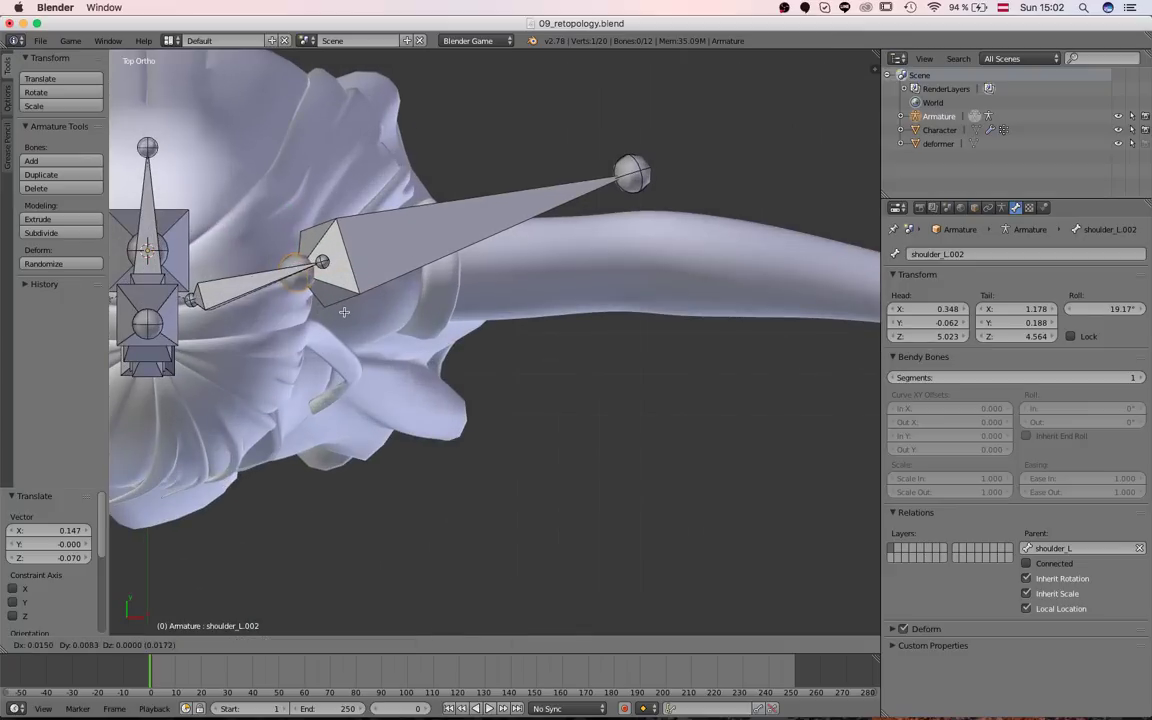
In top view, align the left elbow joint with the arm at about X 1.218, Y -0.028
right_click(629, 174)
key("g")
left_click(645, 260)
In front view, nudge the left upper-arm bone's shoulder-side joint to about X 0.347, Z 5.017
scroll(610, 300, "down", 4)
middle_click_drag(590, 455, 503, 221)
key("z")
key("KP_1")
key("z")
scroll(450, 315, "up", 6)
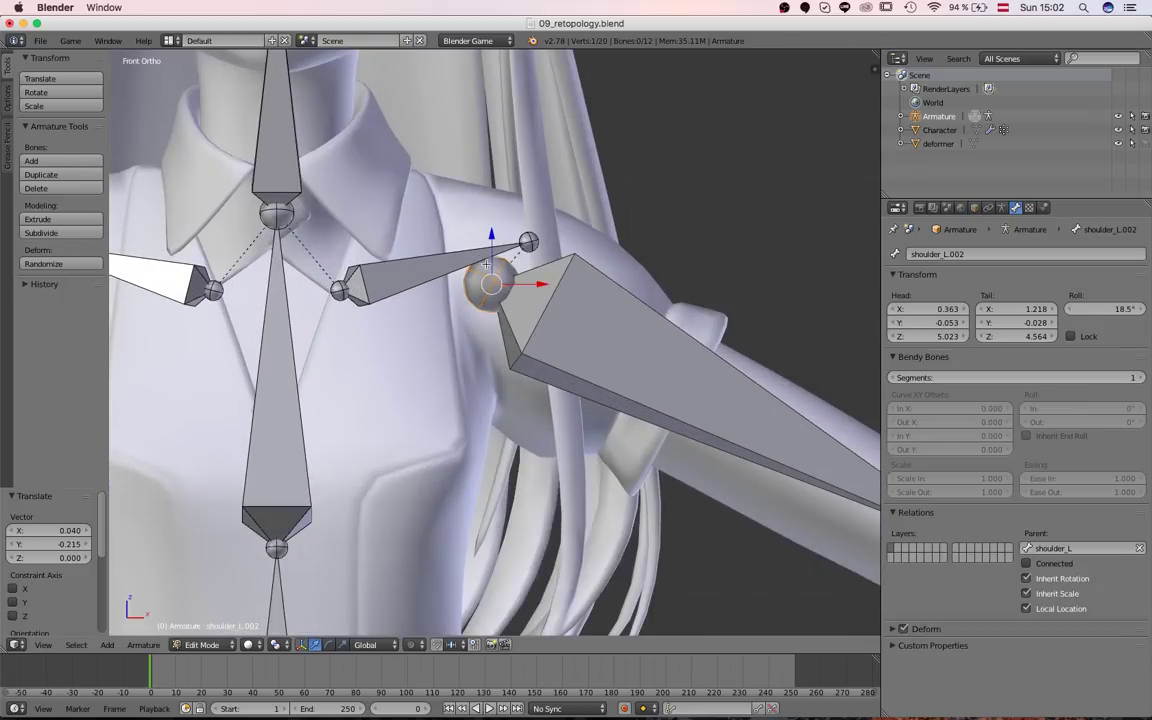
key("z")
key("g")
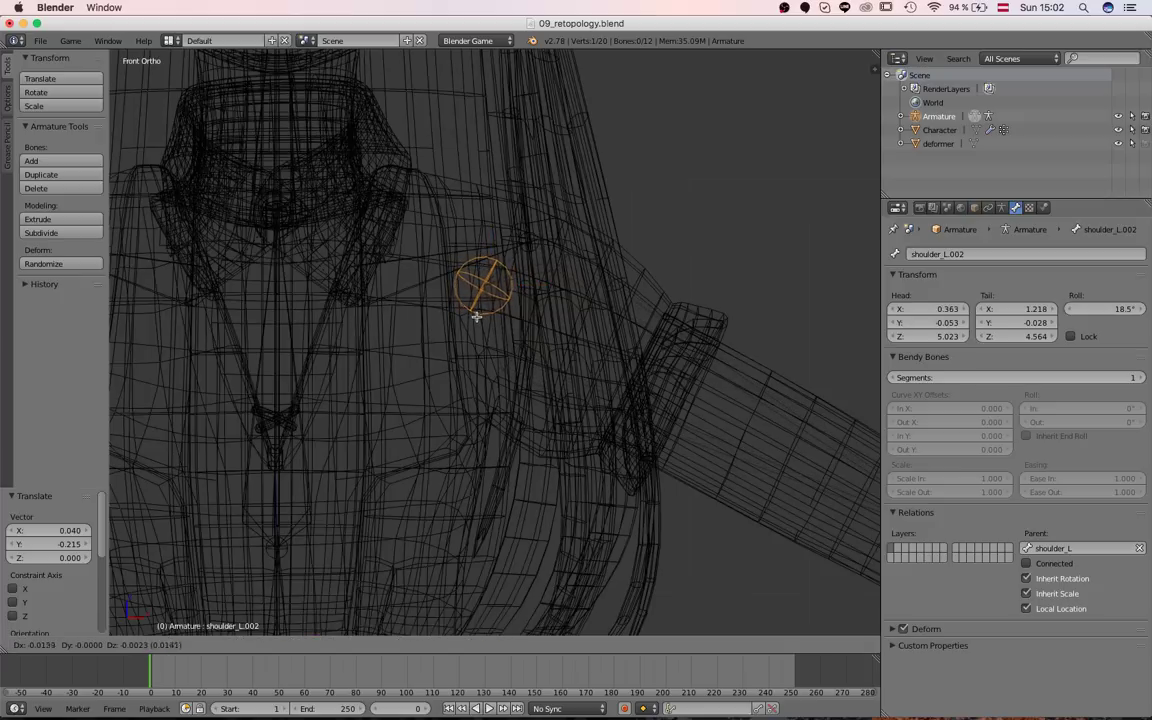
key("z")
scroll(527, 247, "down", 4)
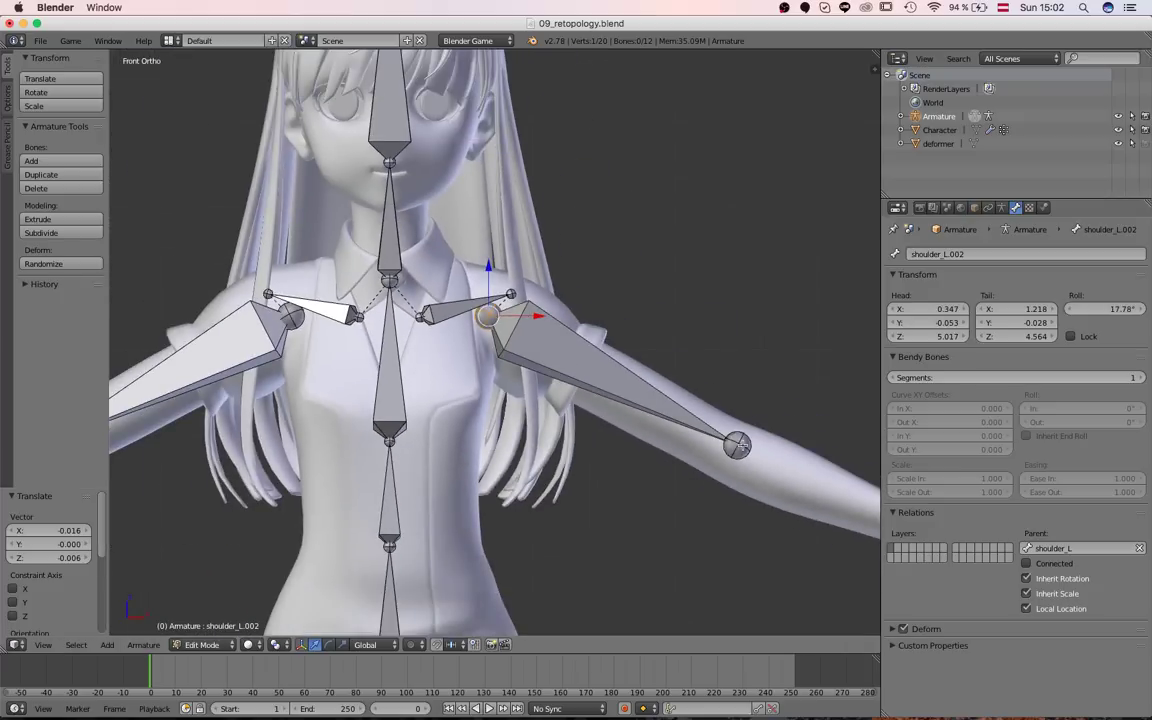
Move the left elbow joint inward and down to about X 1.146, Z 4.533
right_click(748, 462)
key("g")
middle_click_drag(560, 330, 470, 499)
key("KP_7")
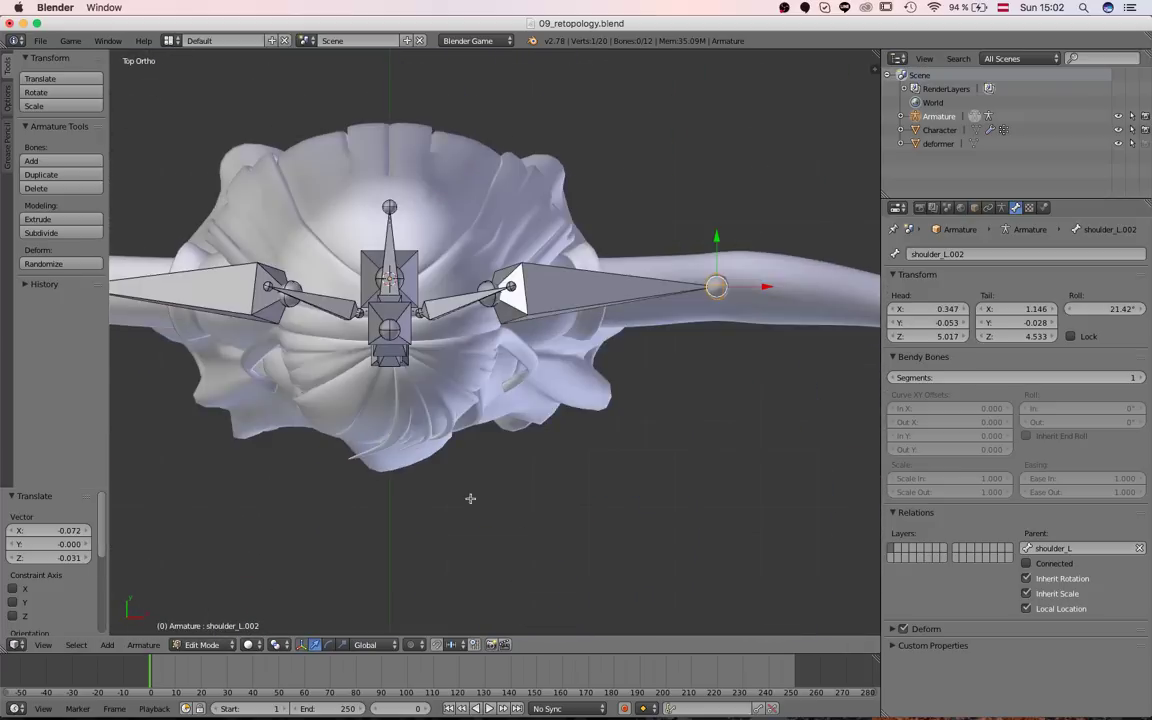
Center the left elbow joint inside the arm mesh at about X 1.176, Y -0.032, Z 4.526
middle_click_drag(674, 409, 495, 459)
key("KP_7")
scroll(586, 363, "up", 5)
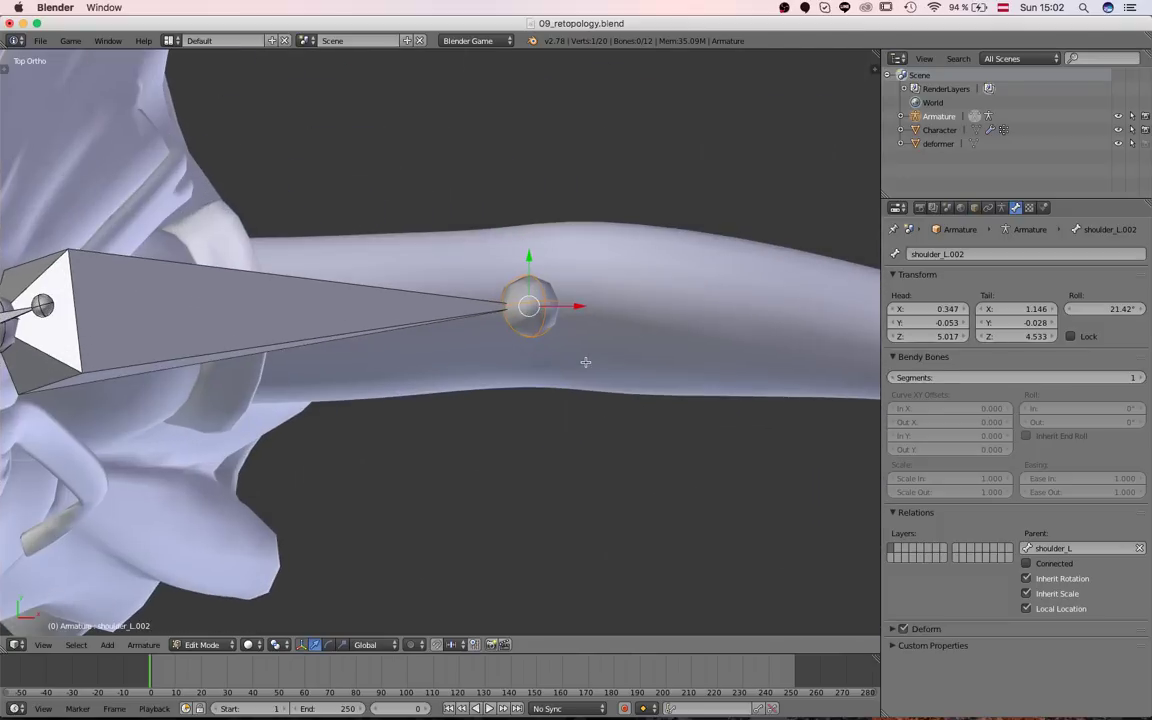
scroll(586, 363, "down", 1)
key("z")
mouse_move(532, 359)
middle_mouse_down("shift")
mouse_move(581, 357)
mouse_move(561, 419)
mouse_move(592, 386)
mouse_move(558, 406)
mouse_move(404, 381)
mouse_move(526, 400)
middle_mouse_up("shift")
key("g")
left_click(617, 392)
key("g")
In front view, raise the left elbow joint to about Z 4.549
scroll(552, 411, "down", 5)
key("z")
scroll(526, 400, "down", 1)
key("KP_1")
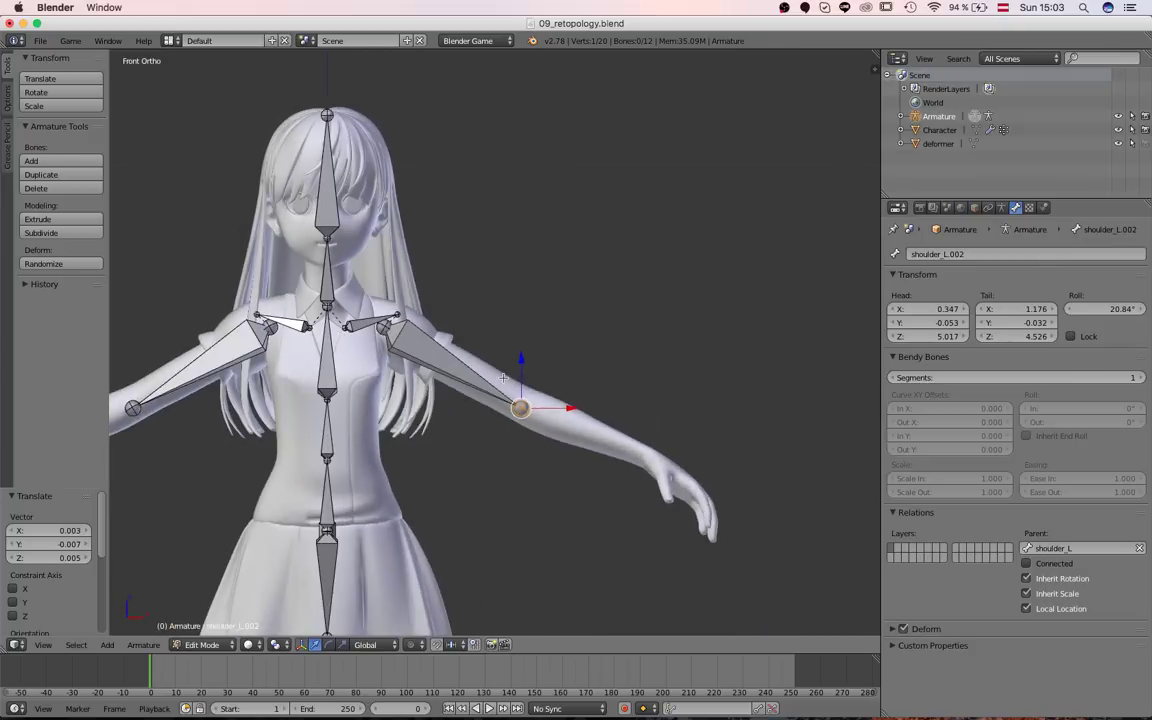
key("KP_Decimal")
left_click(509, 349)
Extrude a forearm bone from the left elbow to the wrist by about X 0.803, Y -0.044, Z -0.374
scroll(494, 424, "down", 5)
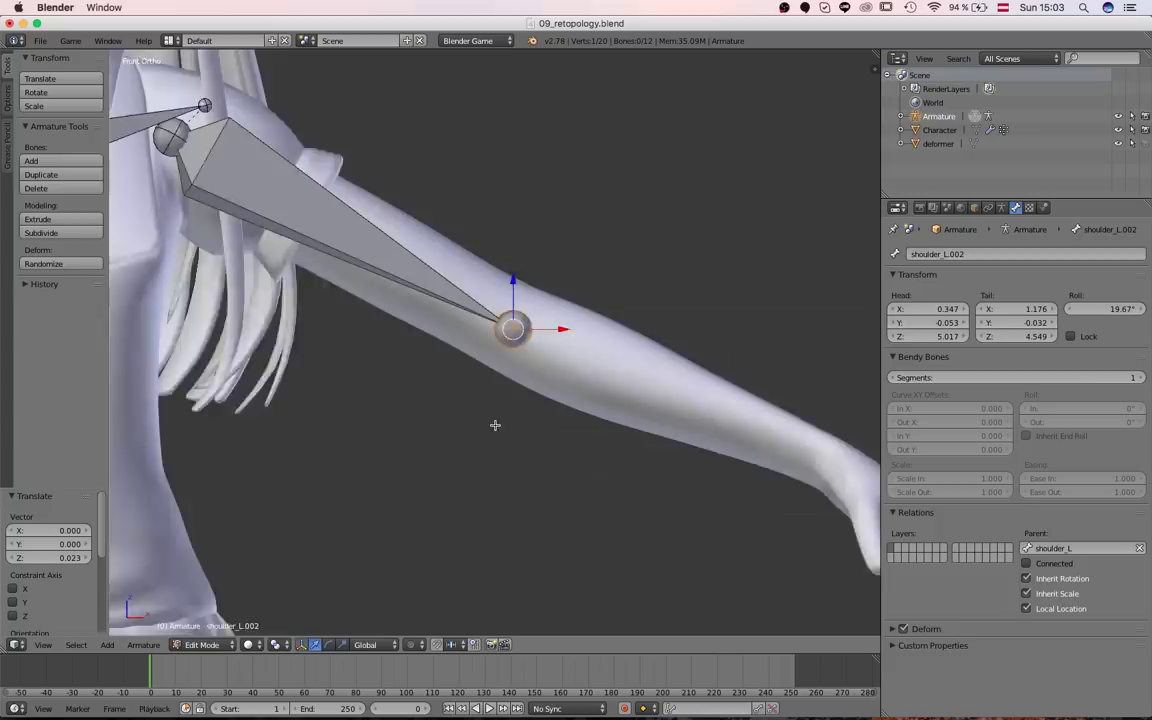
middle_click_drag(494, 424, 411, 383)
middle_click_drag(560, 335, 489, 424)
scroll(522, 396, "up", 4)
scroll(489, 424, "down", 7)
scroll(495, 300, "up", 1)
middle_click_drag(495, 300, 536, 349)
key("e")
left_click(605, 509)
Move the forearm bone's wrist joint to about X 1.957, Y -0.116, Z 4.179, inside the wrist
middle_click_drag(240, 345, 527, 550)
scroll(527, 550, "up", 4)
middle_click_drag(686, 313, 547, 294, "shift")
scroll(547, 294, "up", 4)
scroll(547, 294, "up", 1)
key("g")
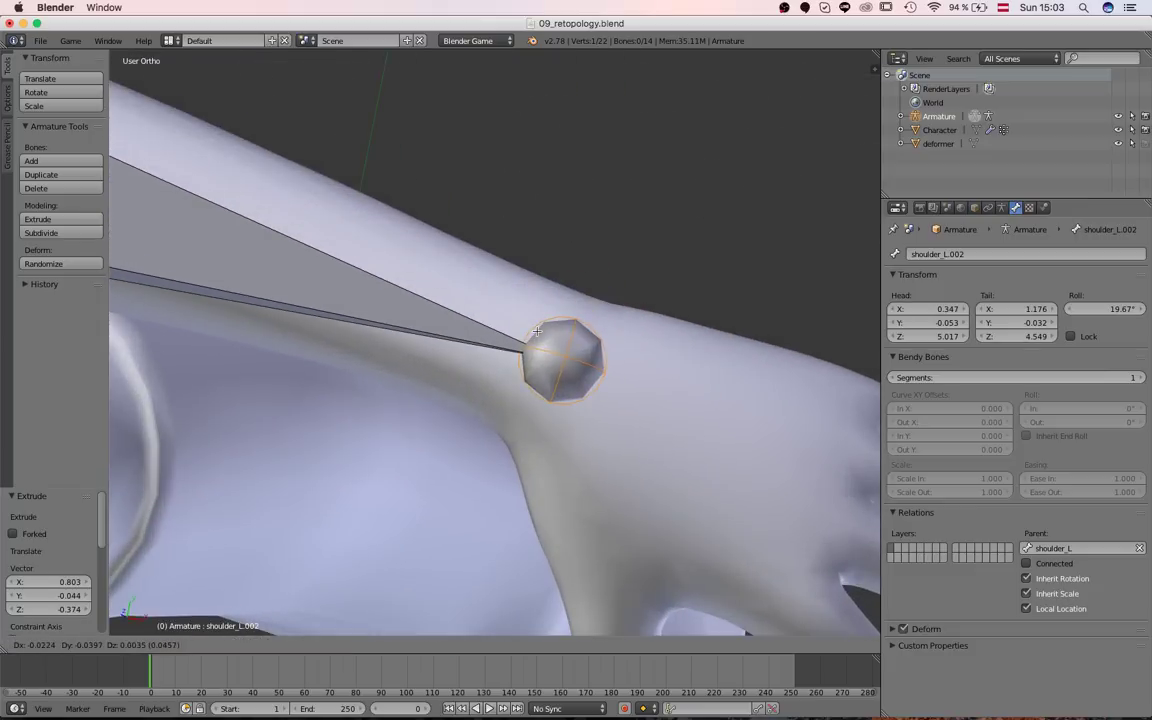
left_click(518, 329)
Try the left elbow joint at about X 0.941, Z 4.657 and at X 1.290, Z 4.487, undoing each move
scroll(518, 329, "down", 11)
middle_click_drag(350, 470, 332, 262)
key("KP_1")
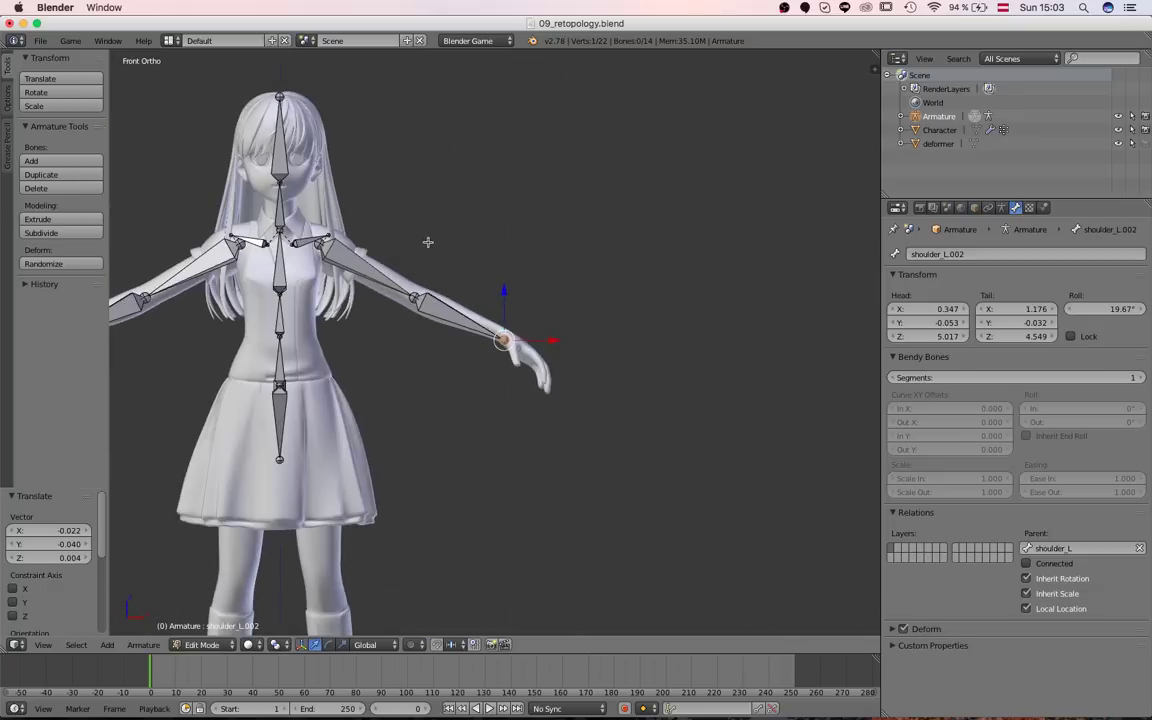
scroll(518, 303, "up", 4)
scroll(485, 289, "down", 4)
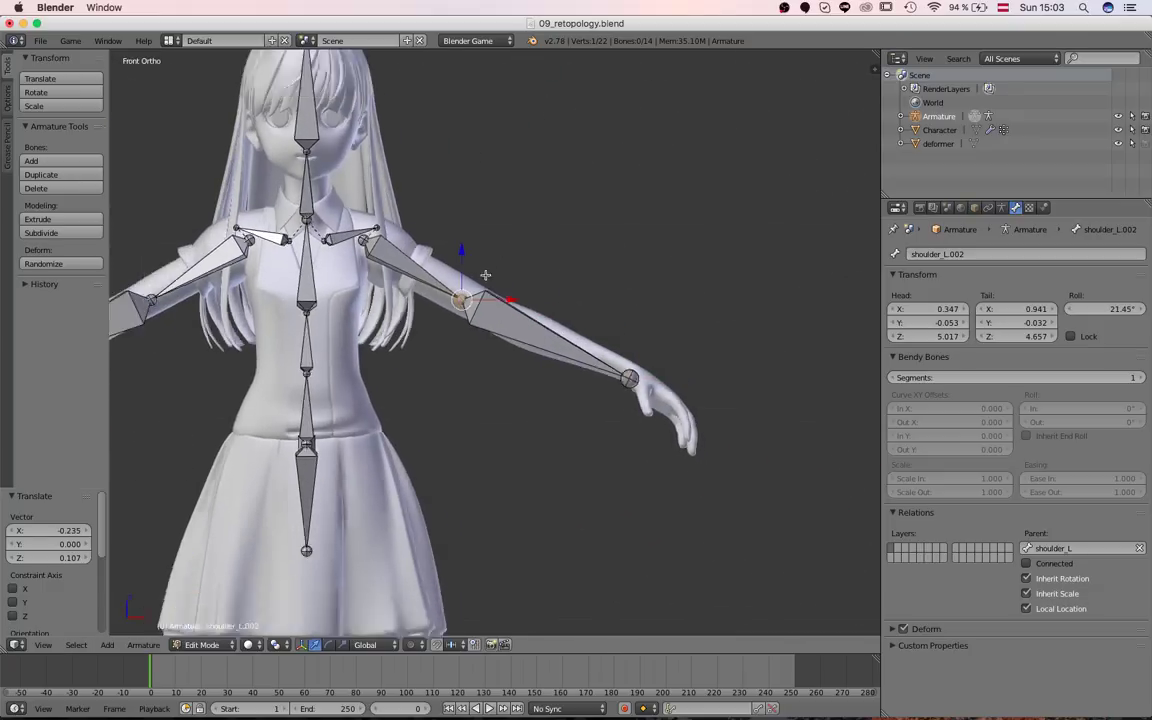
scroll(519, 330, "up", 4)
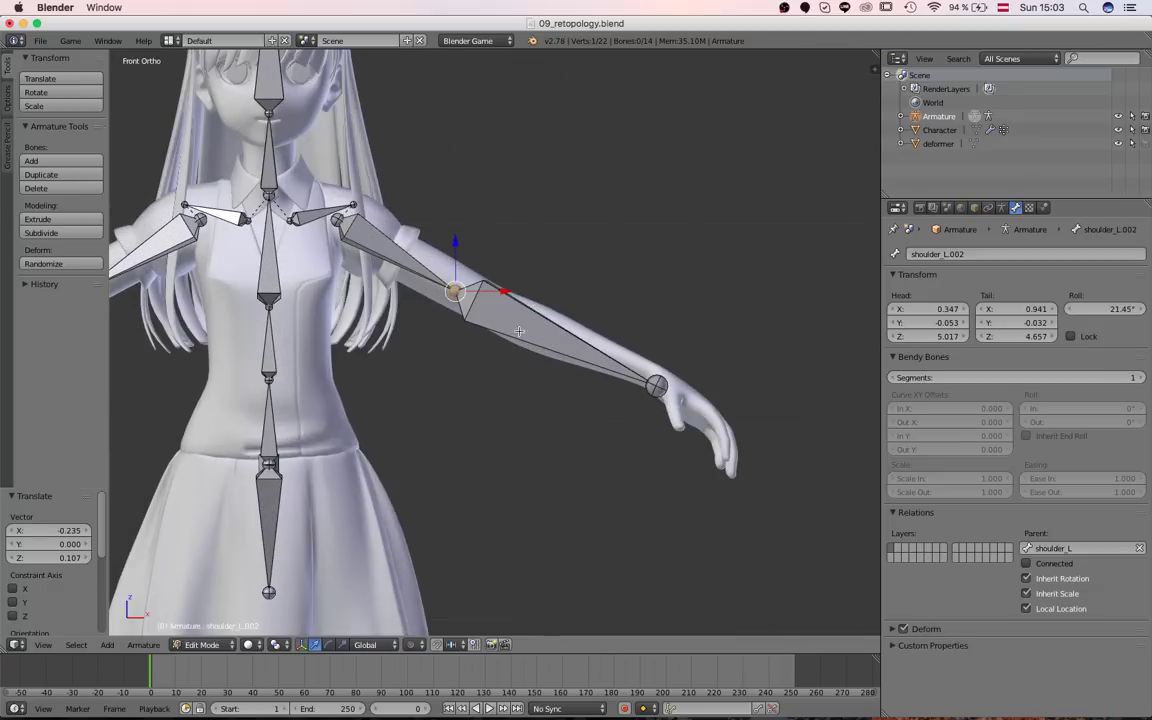
left_click(519, 337)
scroll(605, 337, "down", 4)
scroll(587, 337, "up", 4)
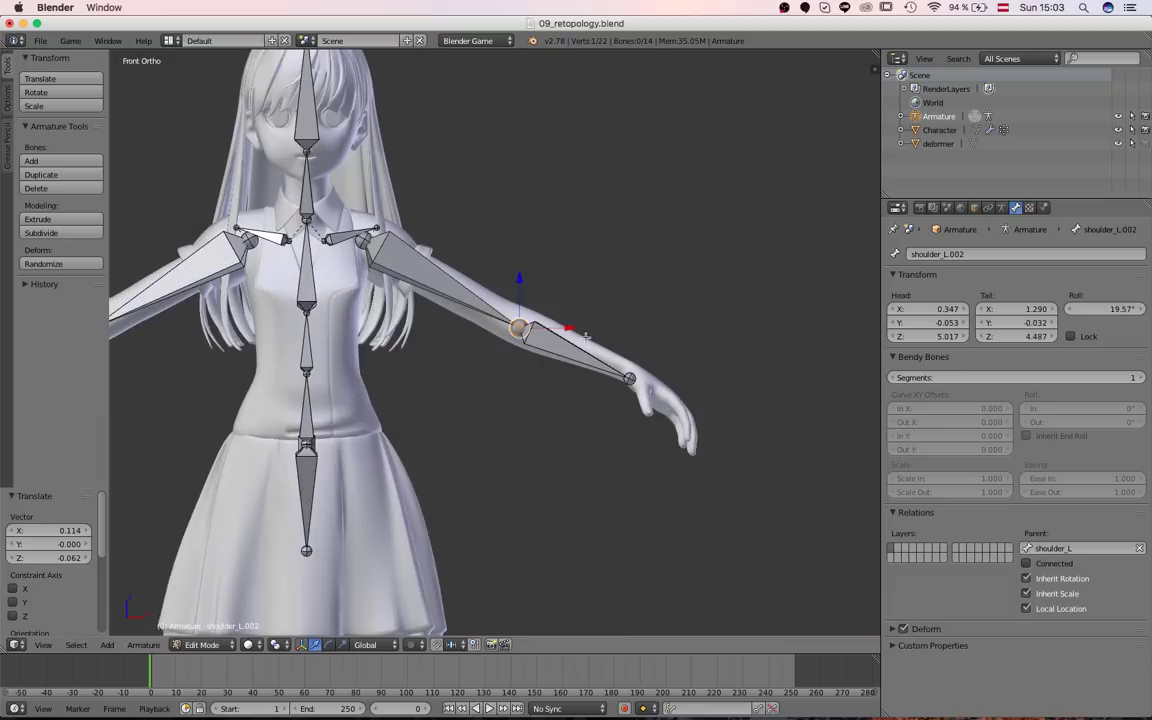
middle_click_drag(507, 343, 497, 464)
key("KP_1")
scroll(509, 257, "down", 2)
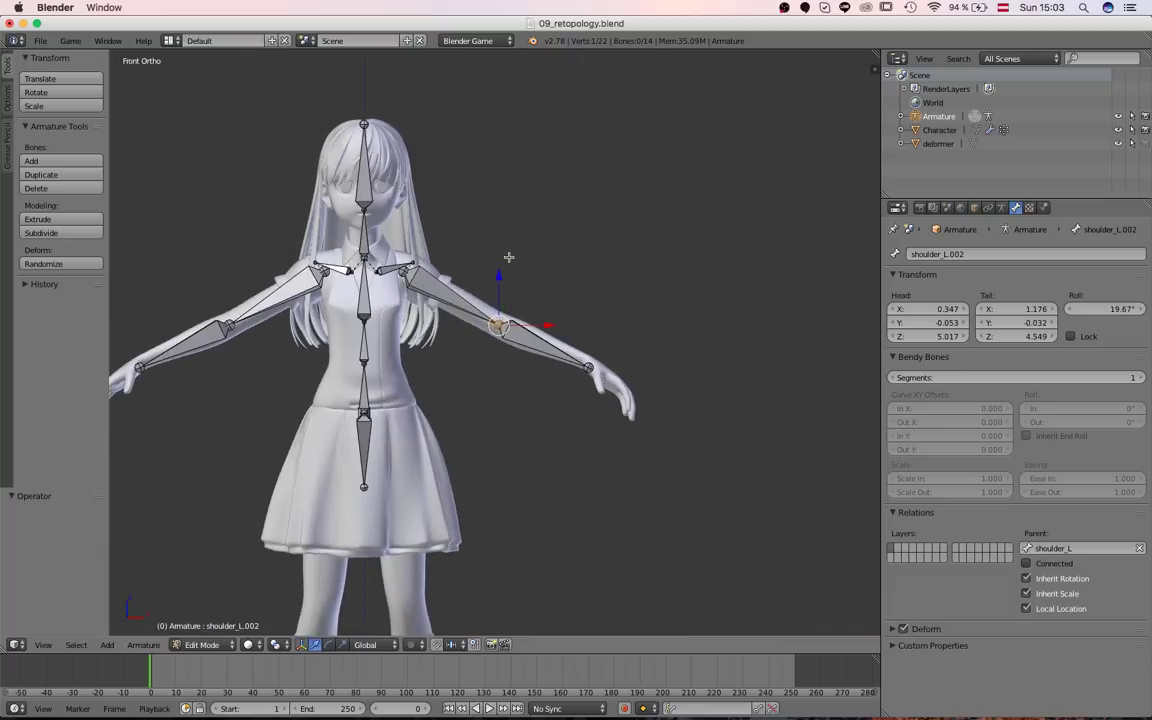
In front view, raise the left wrist joint to about X 1.936, Z 4.223
scroll(509, 257, "up", 4)
scroll(530, 345, "down", 1)
middle_click_drag(530, 350, 473, 358)
right_click(668, 398)
key("KP_1")
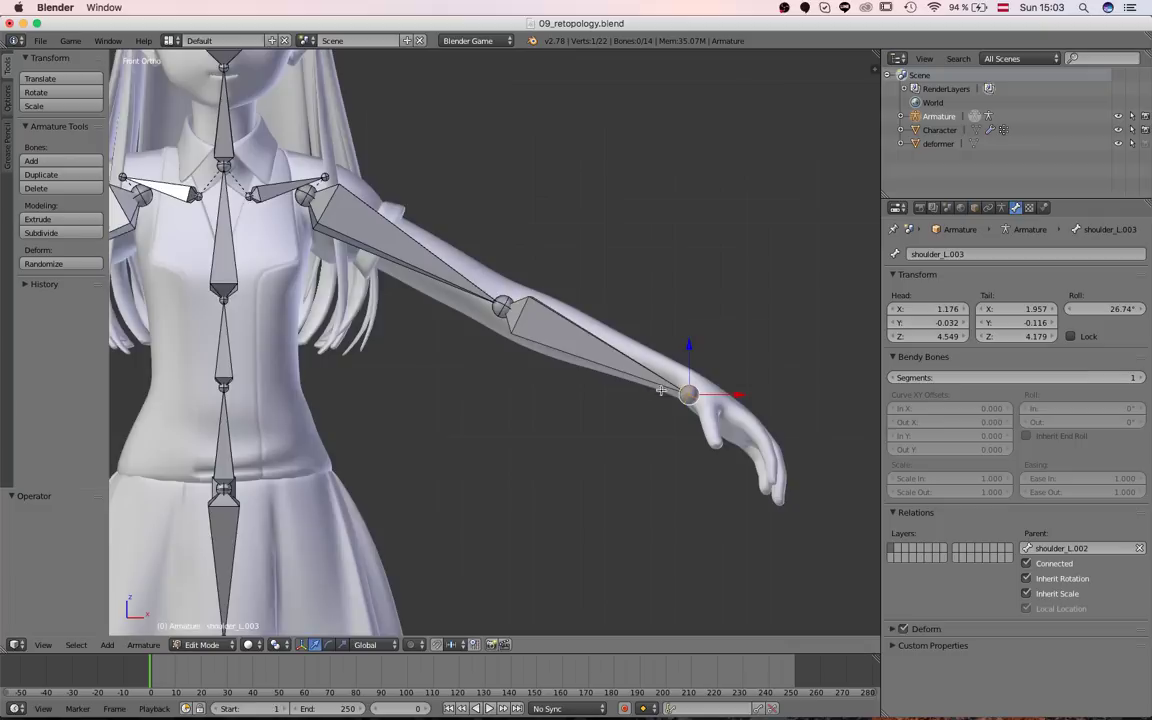
middle_click_drag(700, 391, 582, 371, "shift")
scroll(582, 371, "up", 4)
left_click(586, 351)
Extrude a hand bone from the left wrist into the palm, ending at about X 2.164, Y -0.177, Z 4.067
scroll(500, 350, "down", 1)
middle_click_drag(400, 352, 352, 500)
scroll(345, 400, "down", 2)
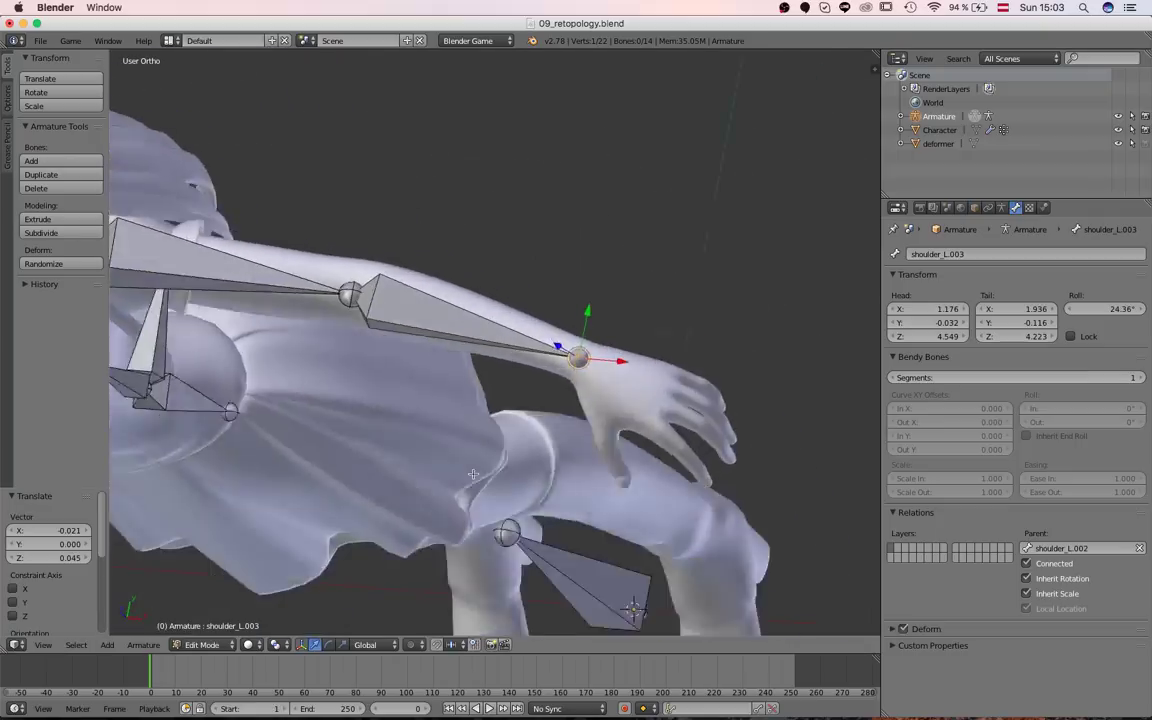
scroll(337, 296, "up", 3)
middle_click_drag(337, 296, 400, 350)
middle_click_drag(589, 323, 586, 333)
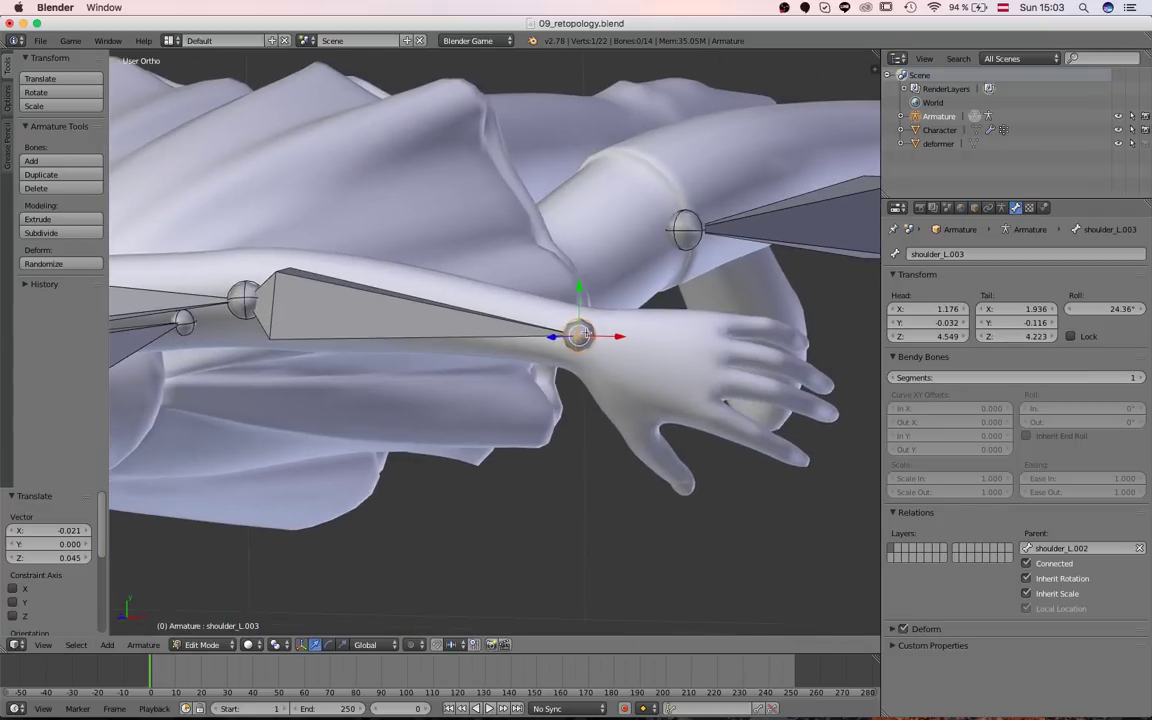
left_click(697, 358)
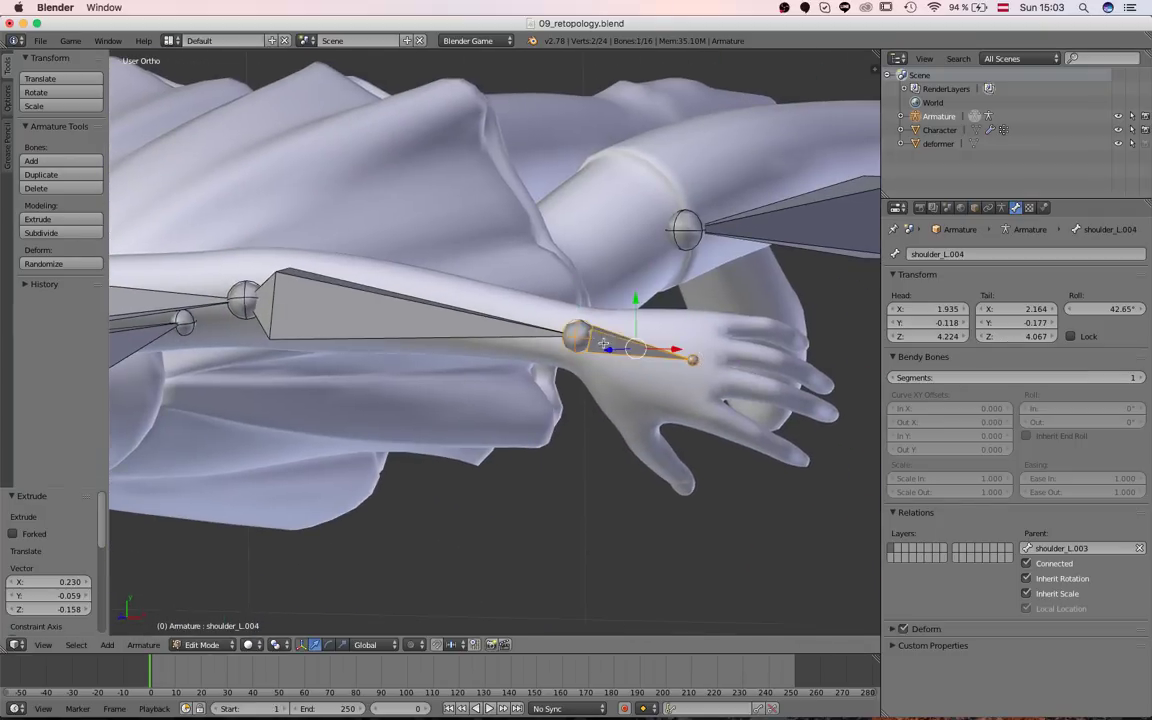
Adjust the left hand bone's tip to about X 2.161, Y -0.187, Z 4.071, above the knuckles
middle_click_drag(690, 352, 465, 329)
scroll(465, 329, "up", 5)
middle_click_drag(583, 307, 567, 383)
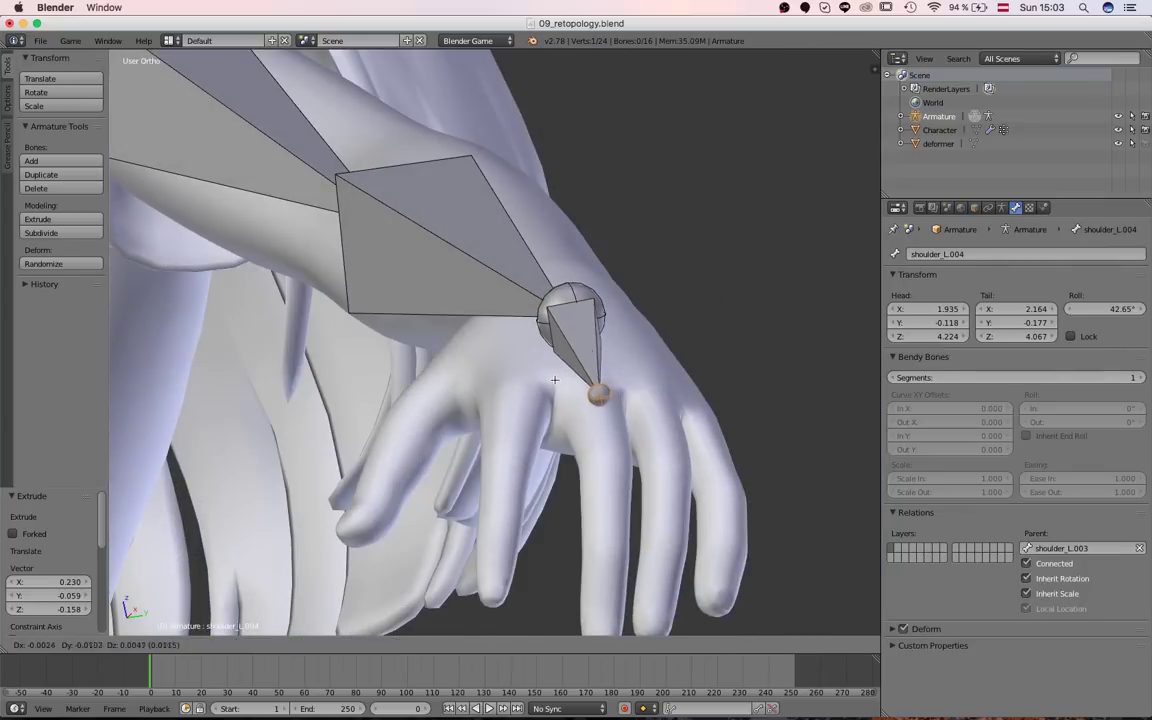
left_click(554, 380)
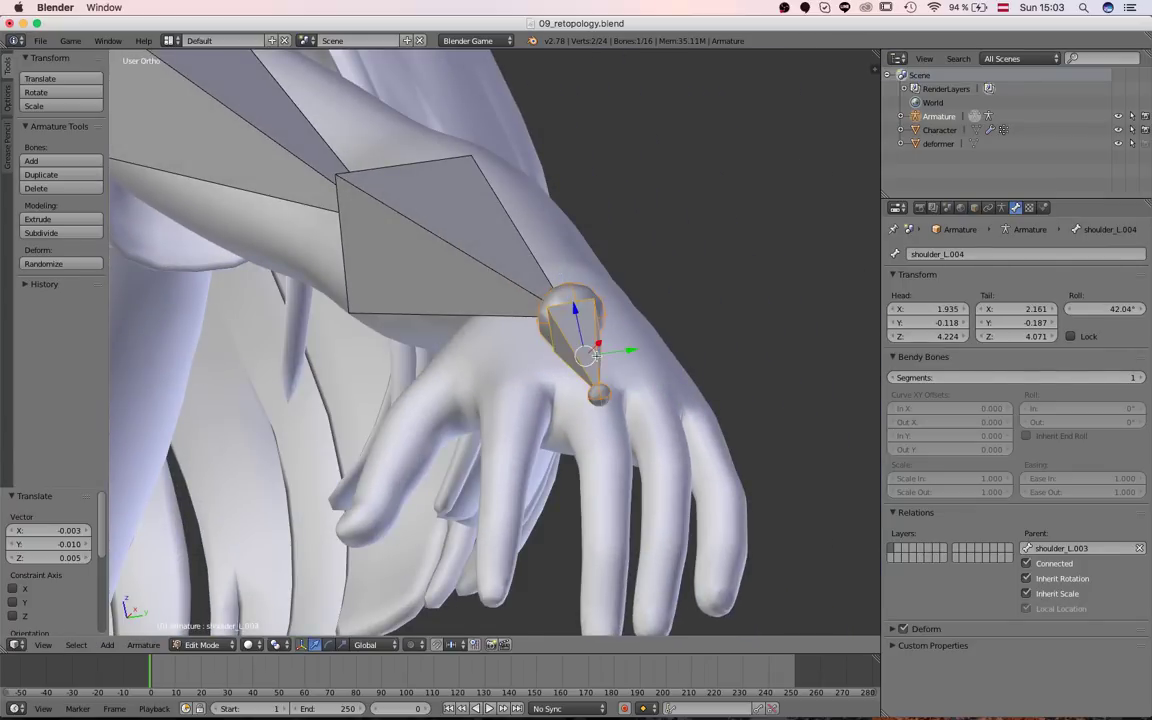
Show the bone's transform properties and set the left hand bone's roll to 27.84°
scroll(598, 348, "down", 3)
key("n")
scroll(602, 328, "up", 2)
middle_click_drag(730, 239, 812, 230)
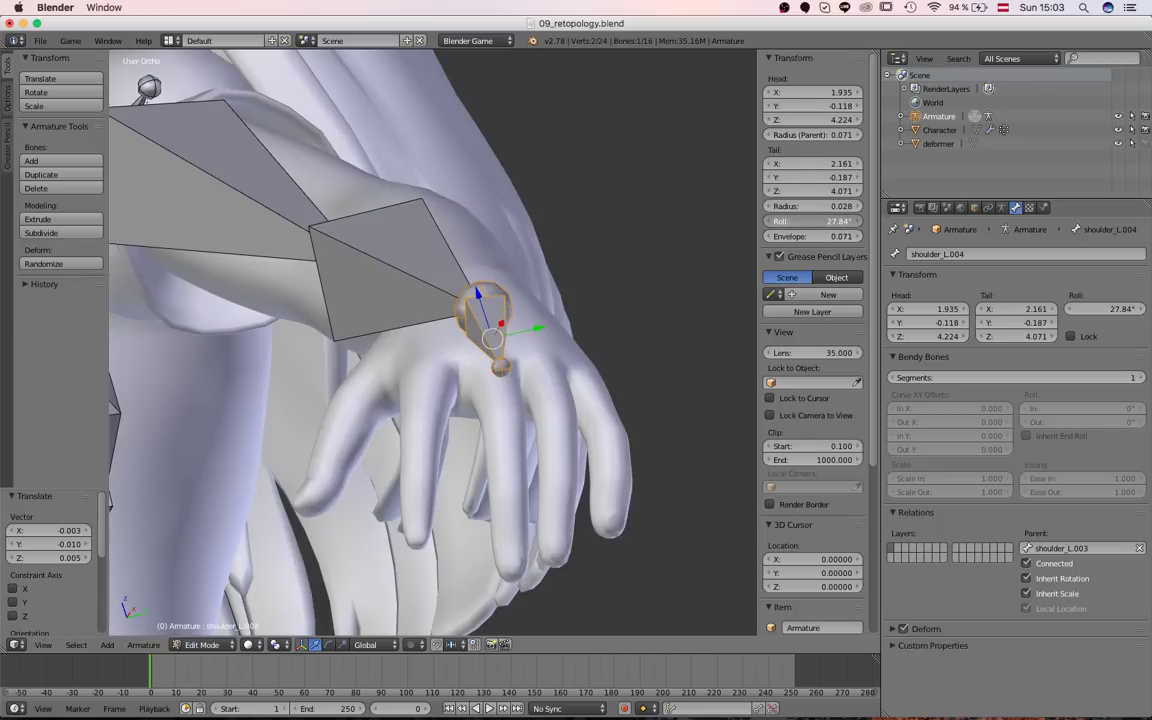
Turn on the display of local axes for the armature's bones
scroll(569, 221, "down", 3)
middle_click_drag(540, 226, 450, 265)
right_click(443, 267)
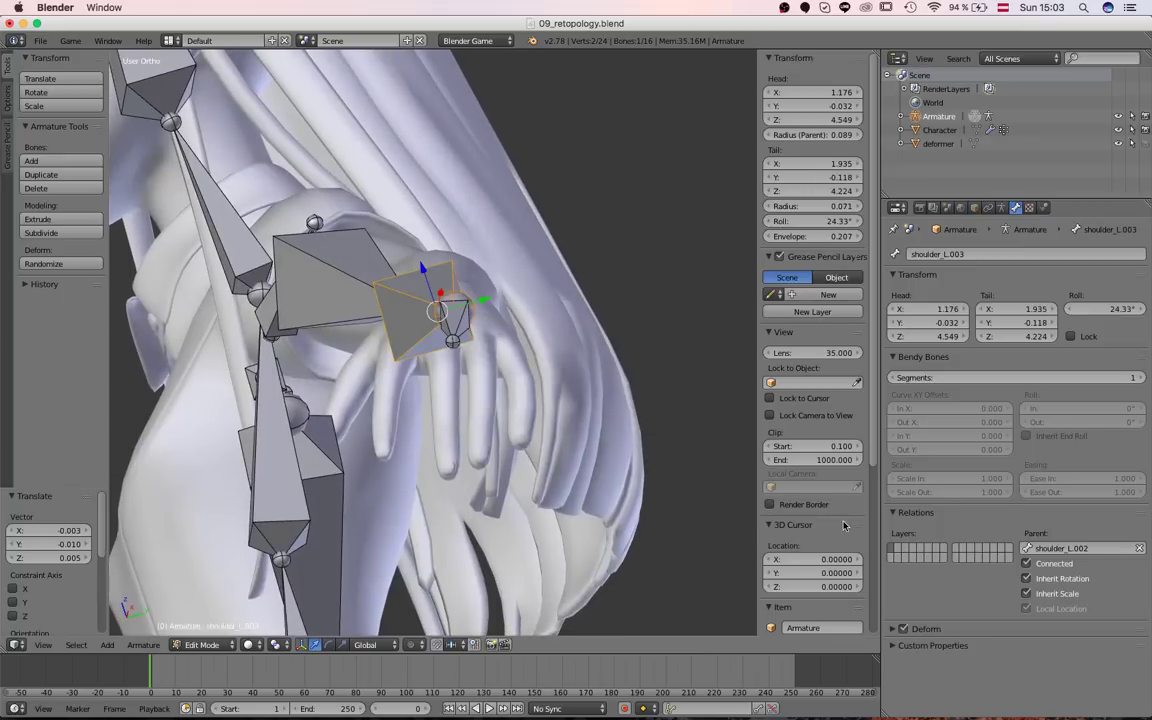
scroll(843, 525, "down", 6)
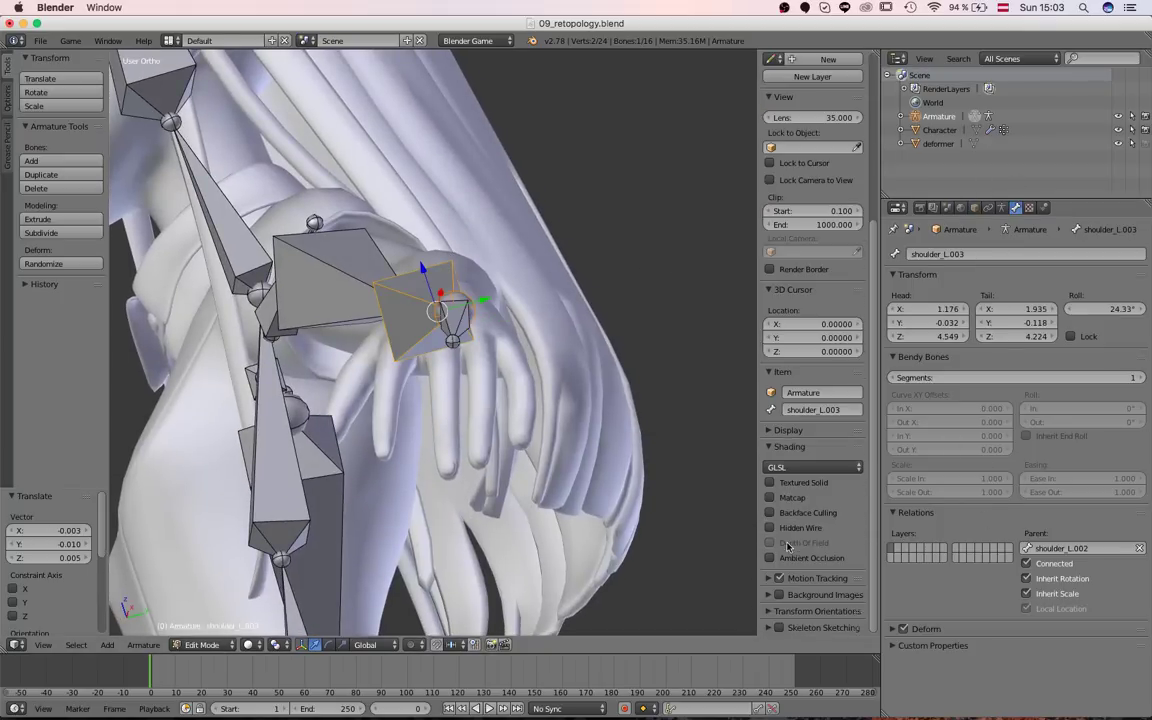
left_click(976, 208)
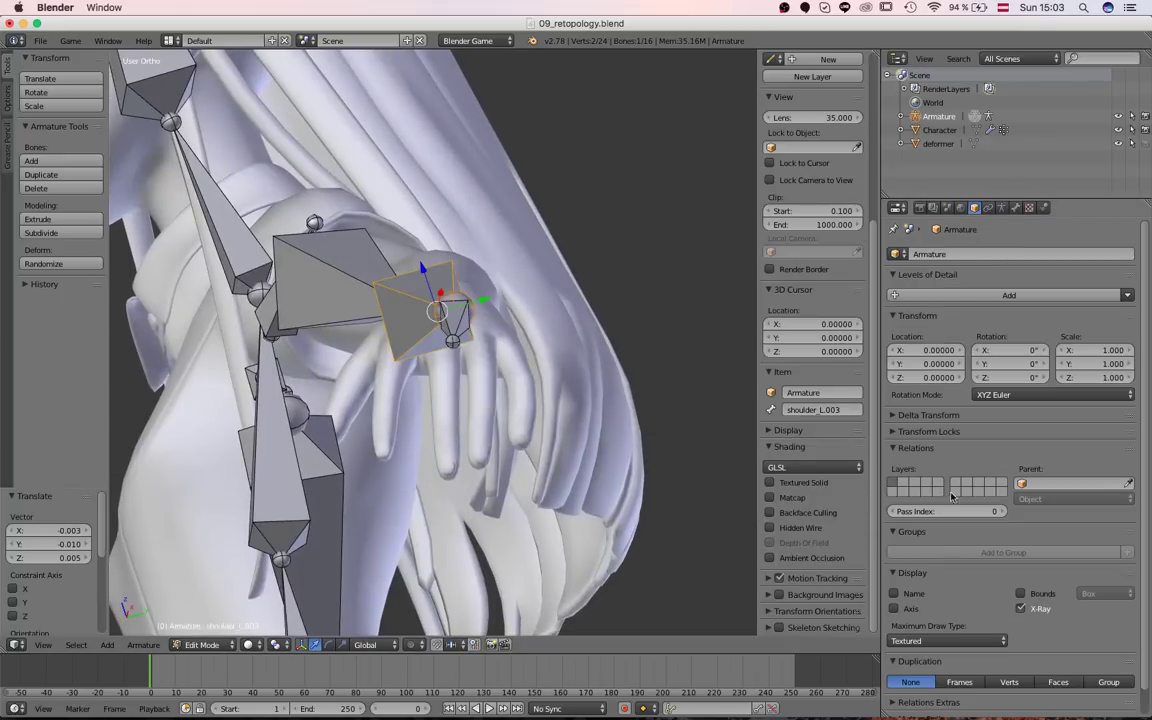
left_click(910, 610)
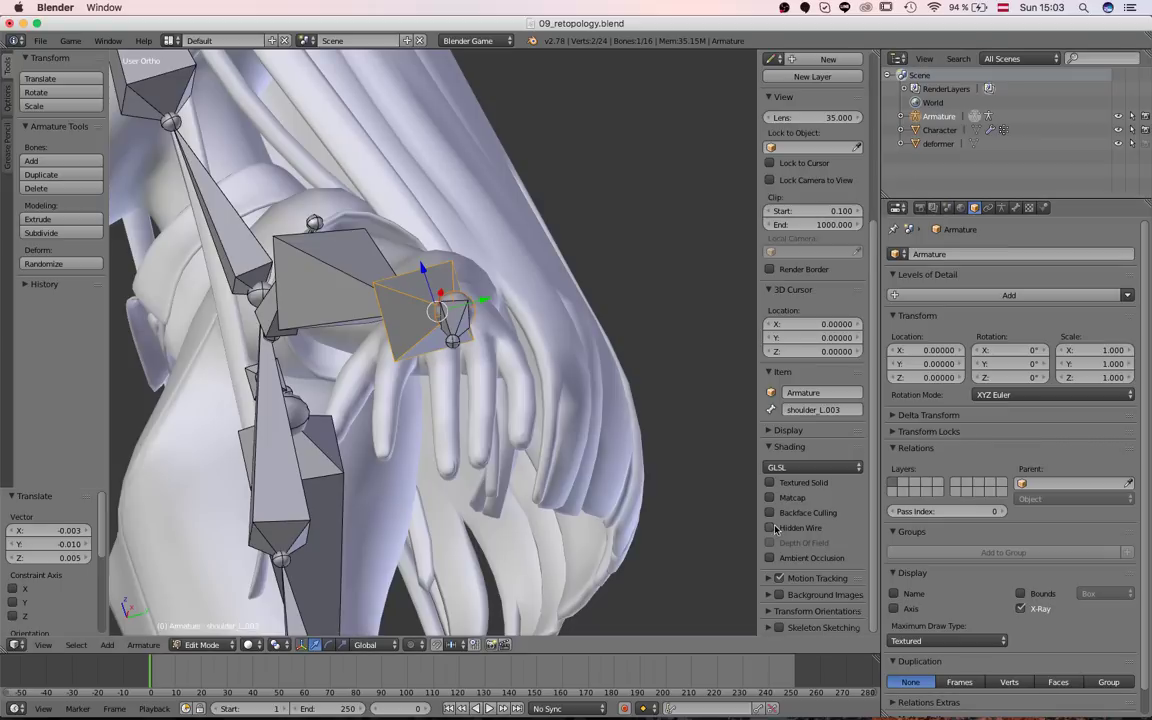
left_click(790, 430)
scroll(802, 451, "down", 2)
middle_click_drag(290, 340, 396, 371)
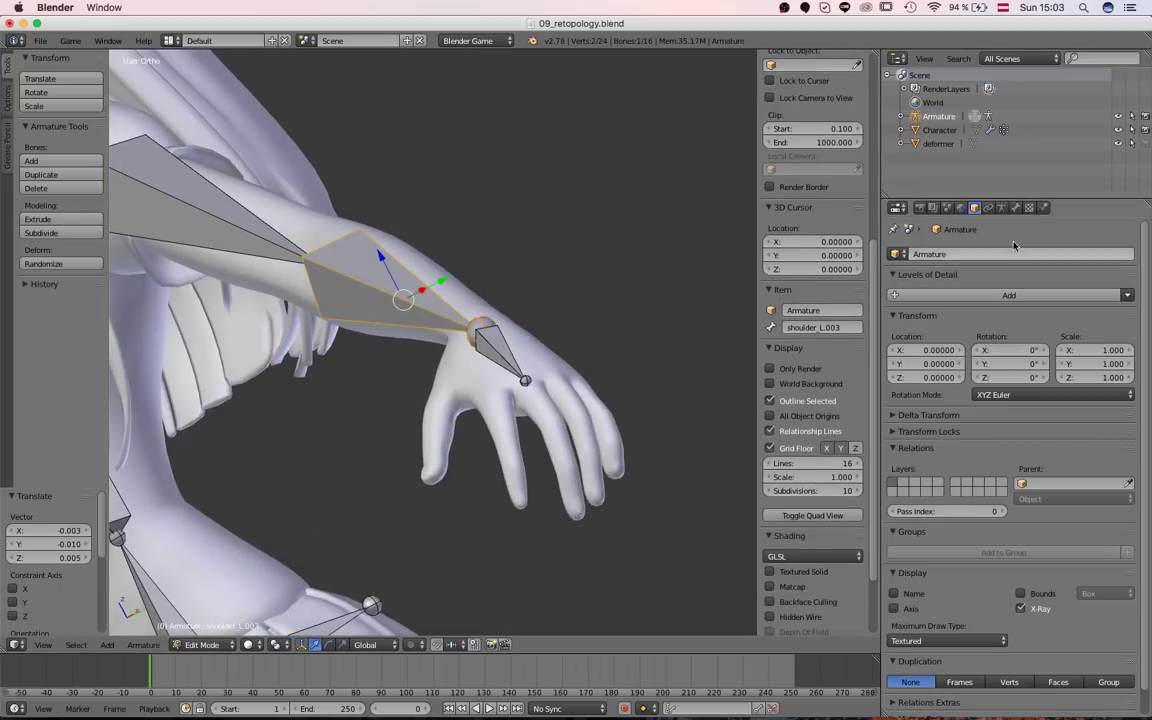
left_click(1015, 208)
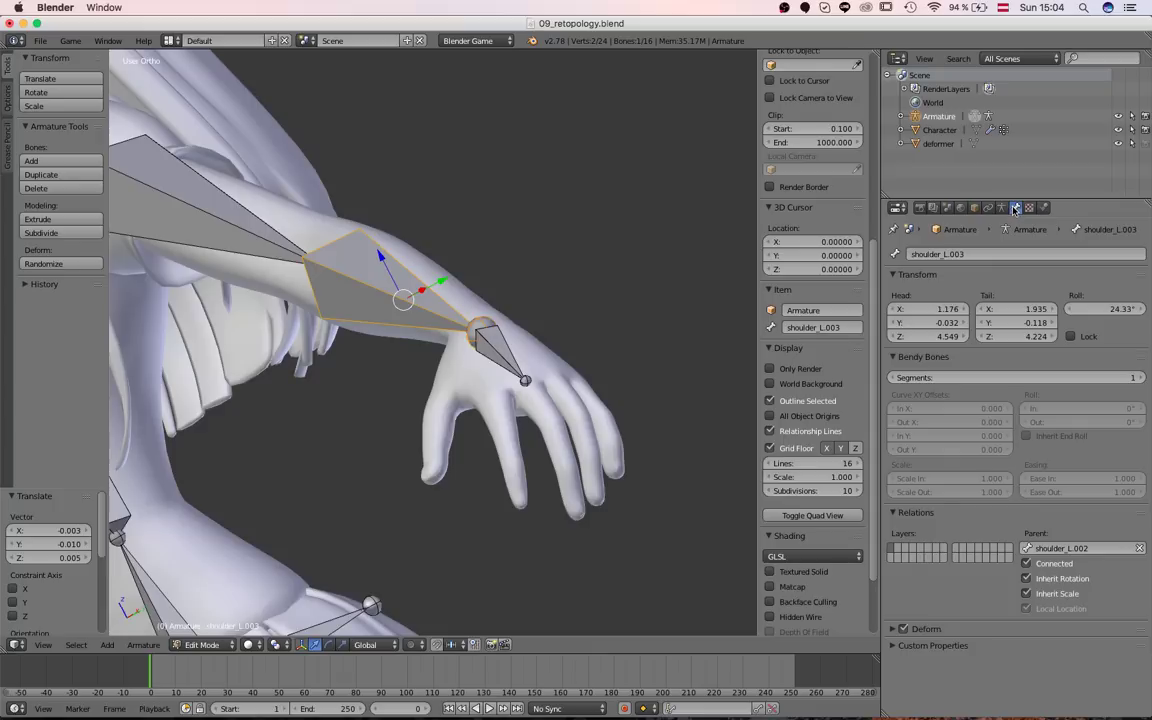
left_click(1003, 208)
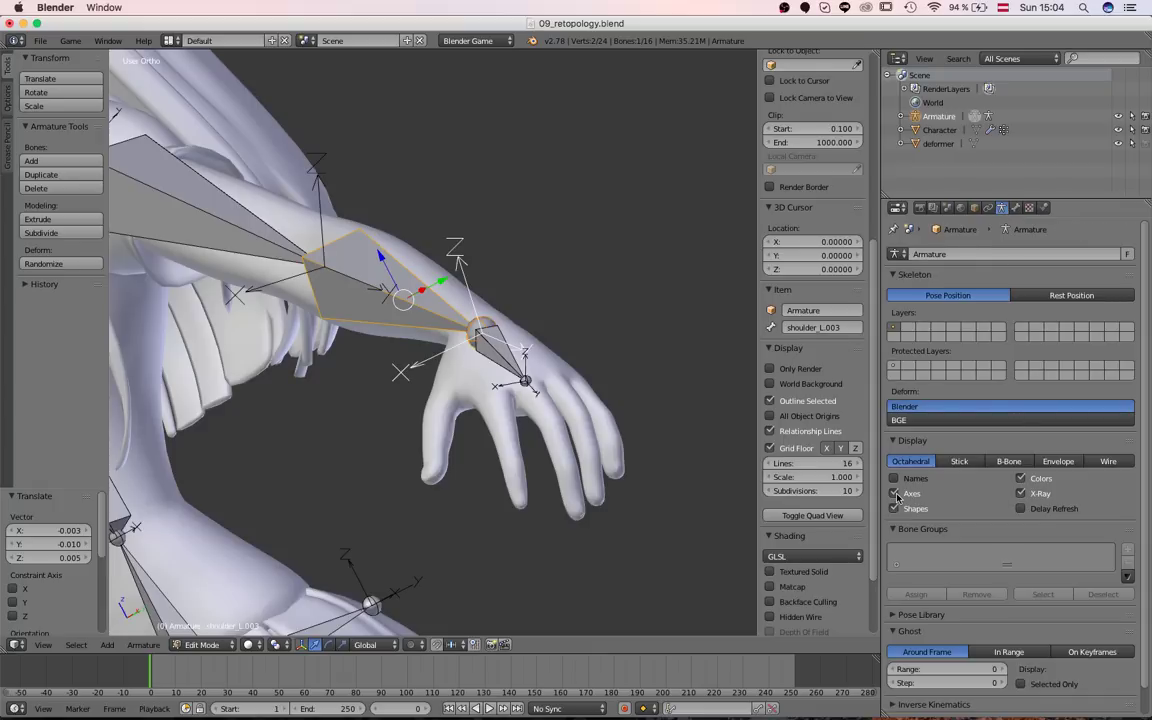
Widen the 3D view and examine the axes of the left upper-arm and forearm bones
scroll(596, 340, "down", 3)
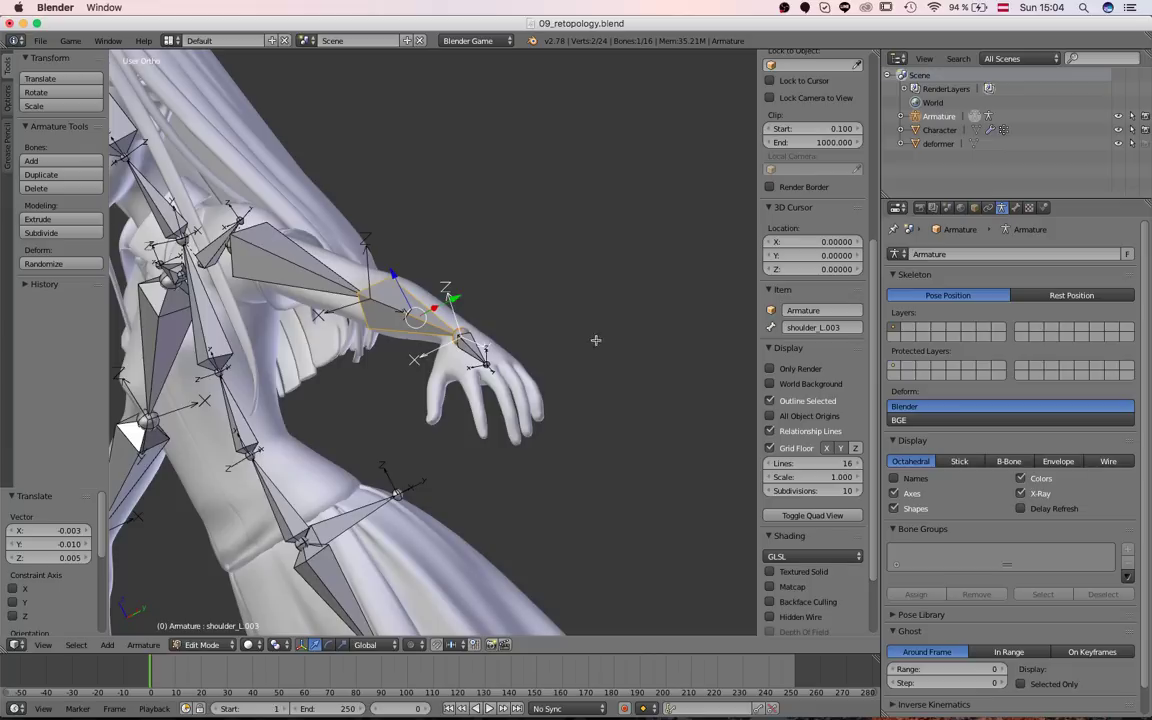
left_click_drag(880, 242, 953, 242)
scroll(452, 402, "up", 4)
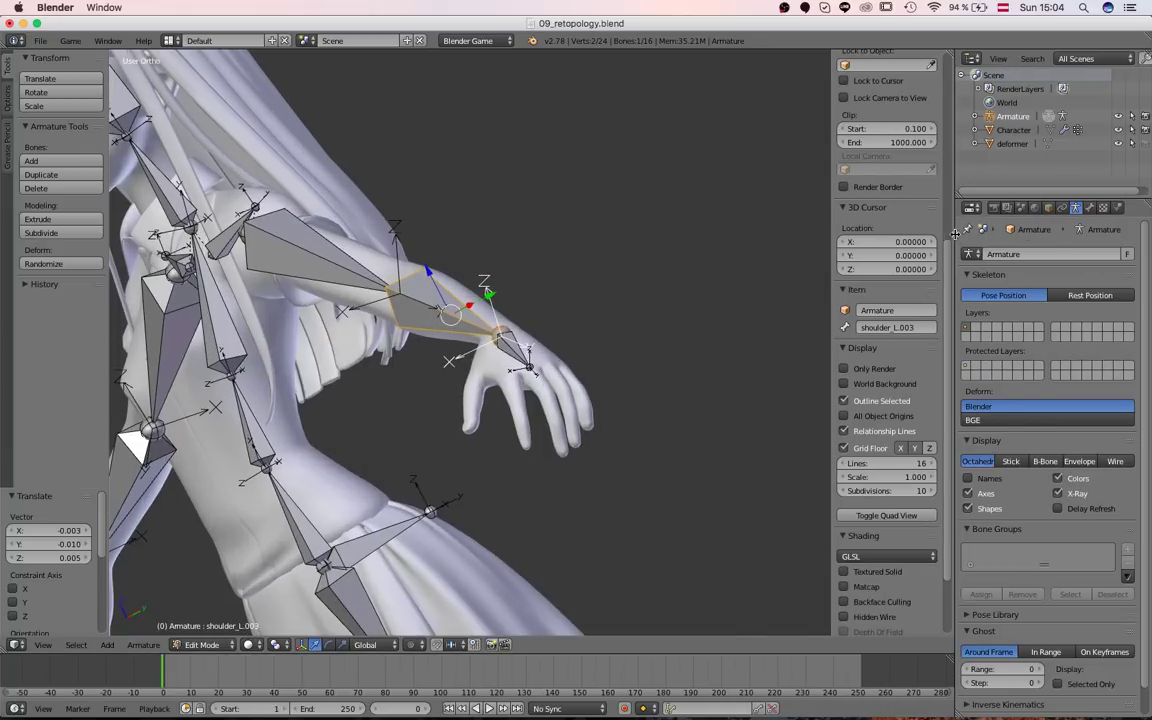
middle_click_drag(452, 402, 504, 388, "shift")
scroll(509, 388, "up", 2)
scroll(504, 388, "down", 2)
middle_click_drag(590, 388, 499, 386, "shift")
scroll(499, 386, "up", 2)
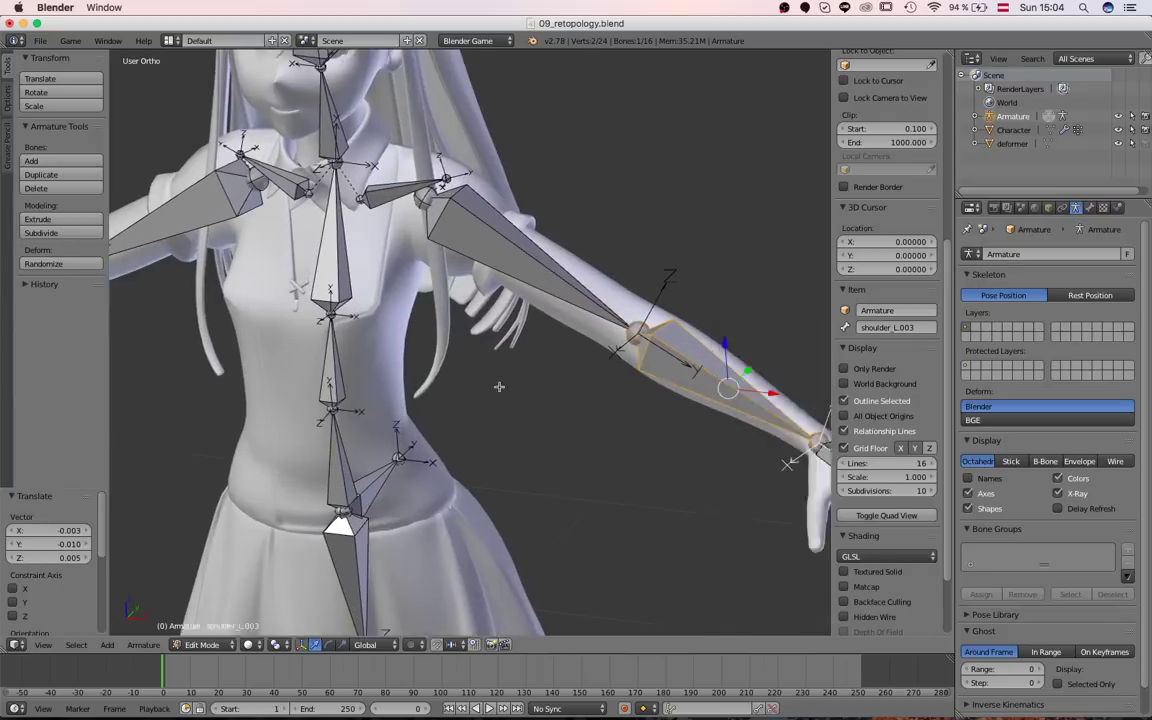
scroll(464, 380, "up", 2)
middle_click_drag(655, 390, 591, 458, "shift")
Select the left hand bone and compare its axes with those of the forearm and upper-arm bones
right_click(565, 472)
scroll(589, 465, "down", 3)
scroll(591, 458, "up", 4)
middle_click_drag(569, 522, 493, 316, "shift")
scroll(493, 316, "down", 3)
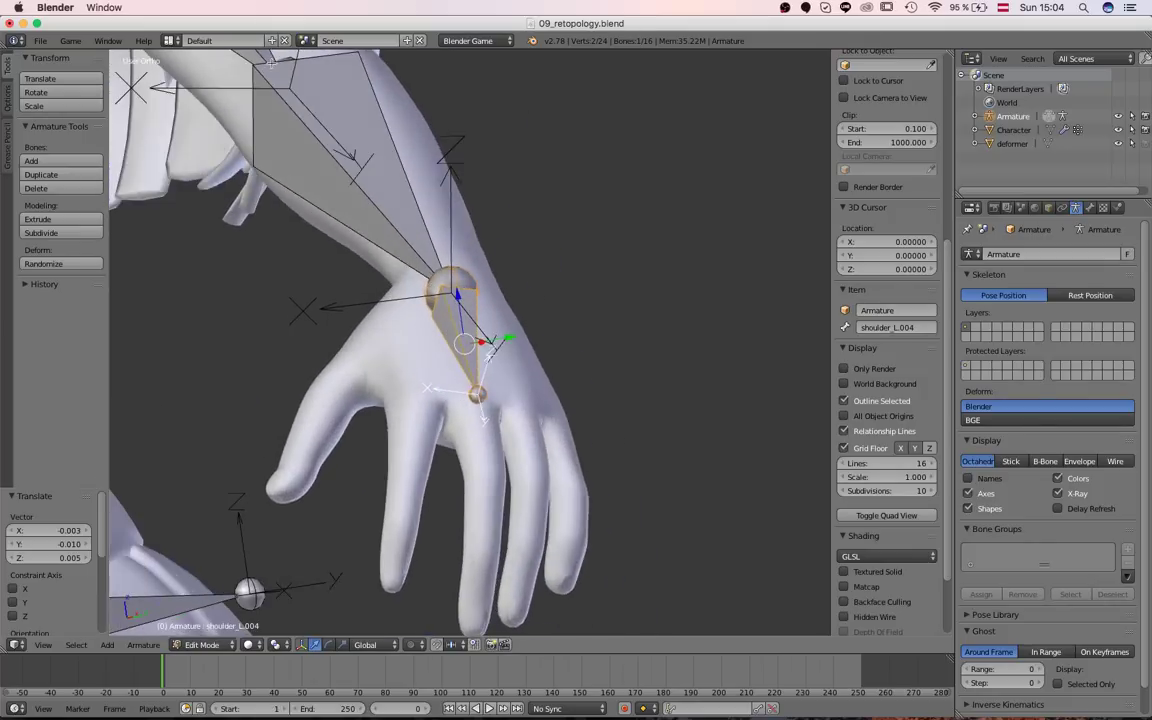
scroll(327, 170, "up", 2)
middle_click_drag(411, 199, 567, 355, "shift")
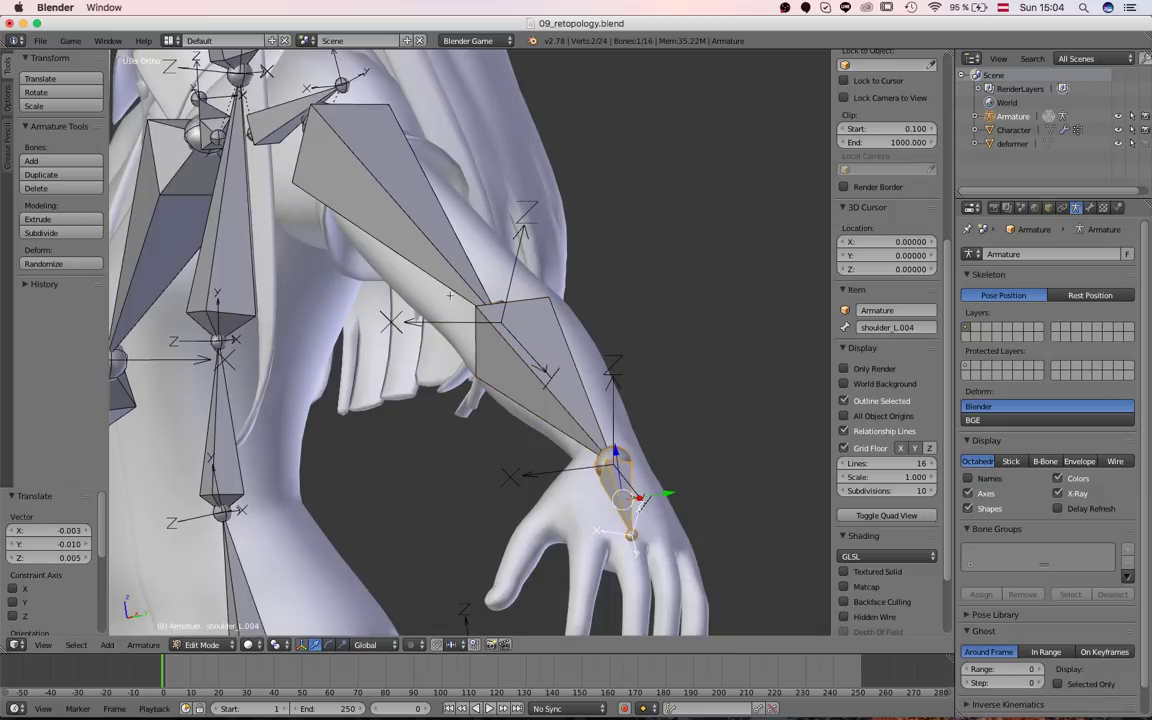
scroll(340, 315, "down", 4)
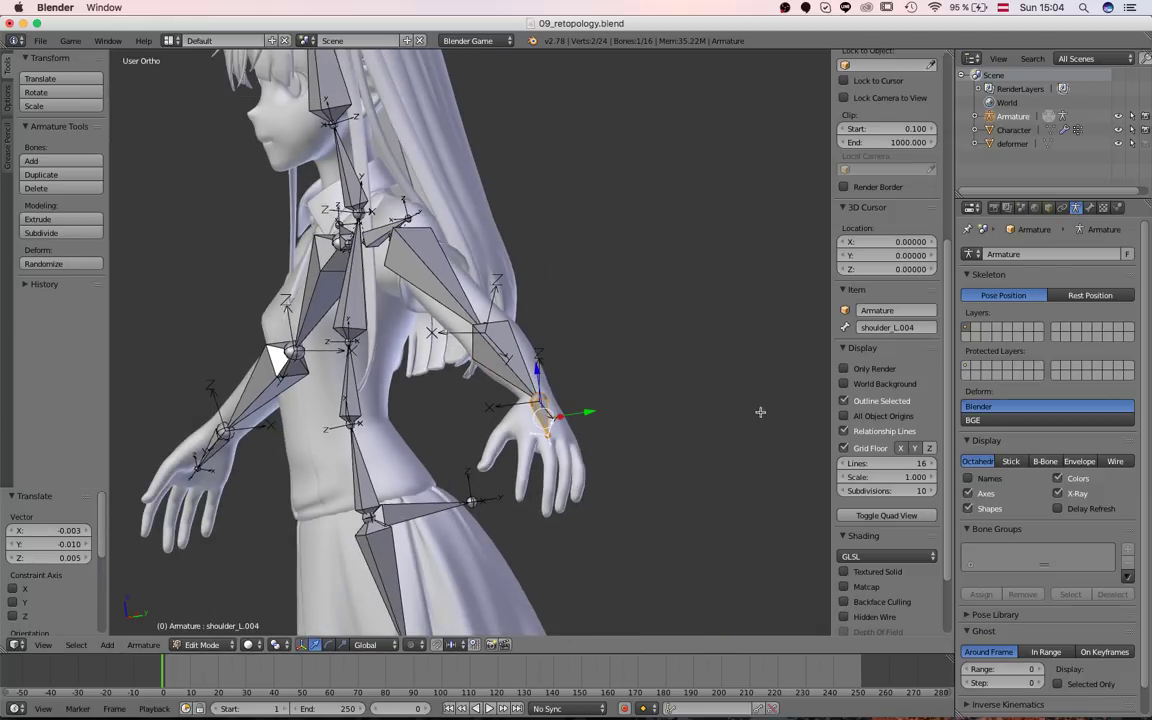
scroll(463, 388, "up", 5)
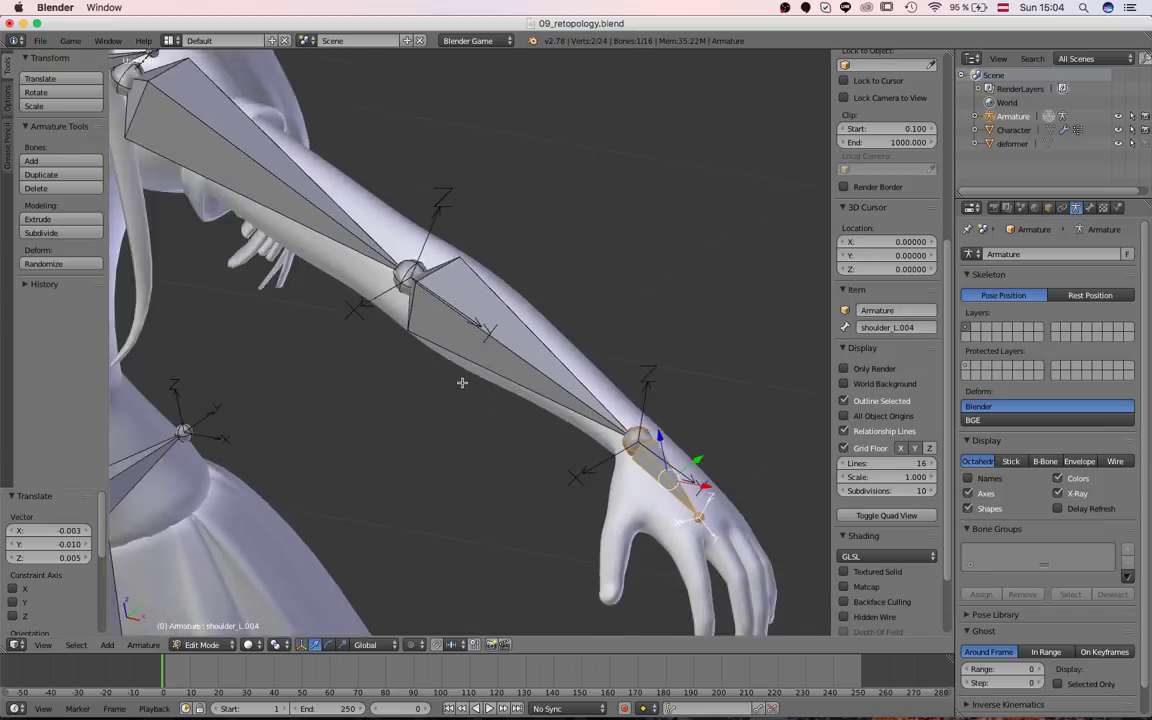
scroll(462, 383, "down", 4)
scroll(675, 410, "up", 3)
scroll(686, 407, "down", 4)
scroll(517, 294, "down", 1)
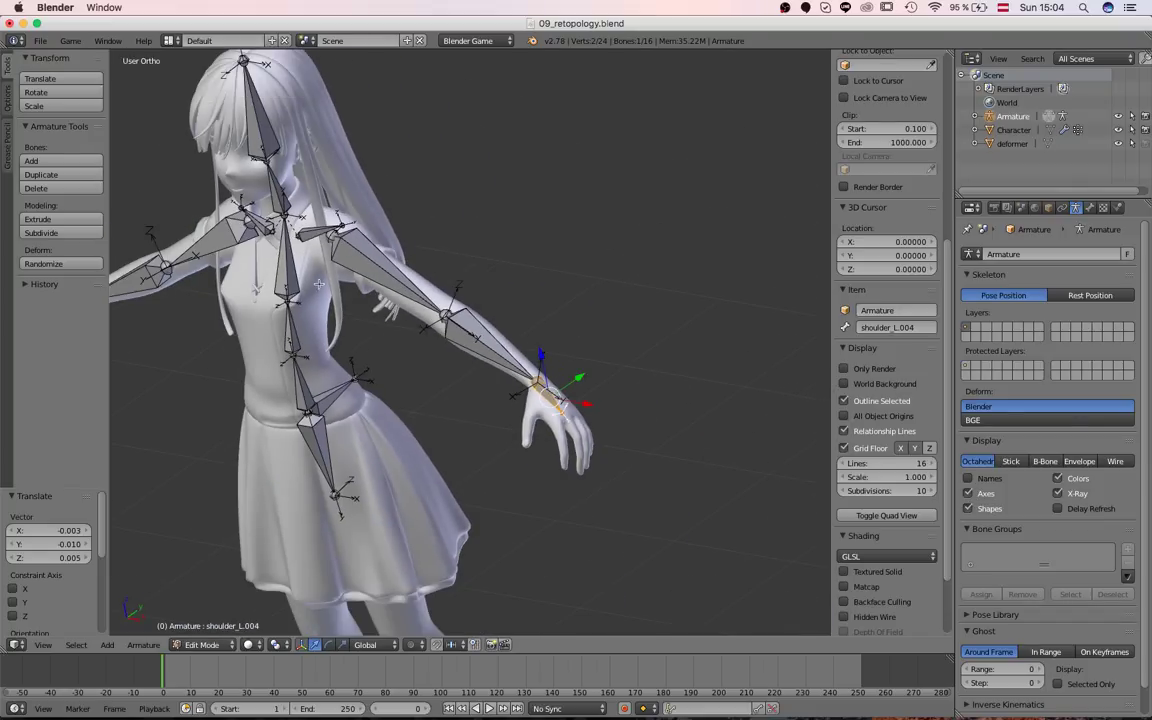
Examine the bone axes along the spine and both arms down to the left hand
middle_click_drag(346, 316, 538, 410, "shift")
scroll(530, 390, "up", 5)
scroll(483, 147, "down", 4)
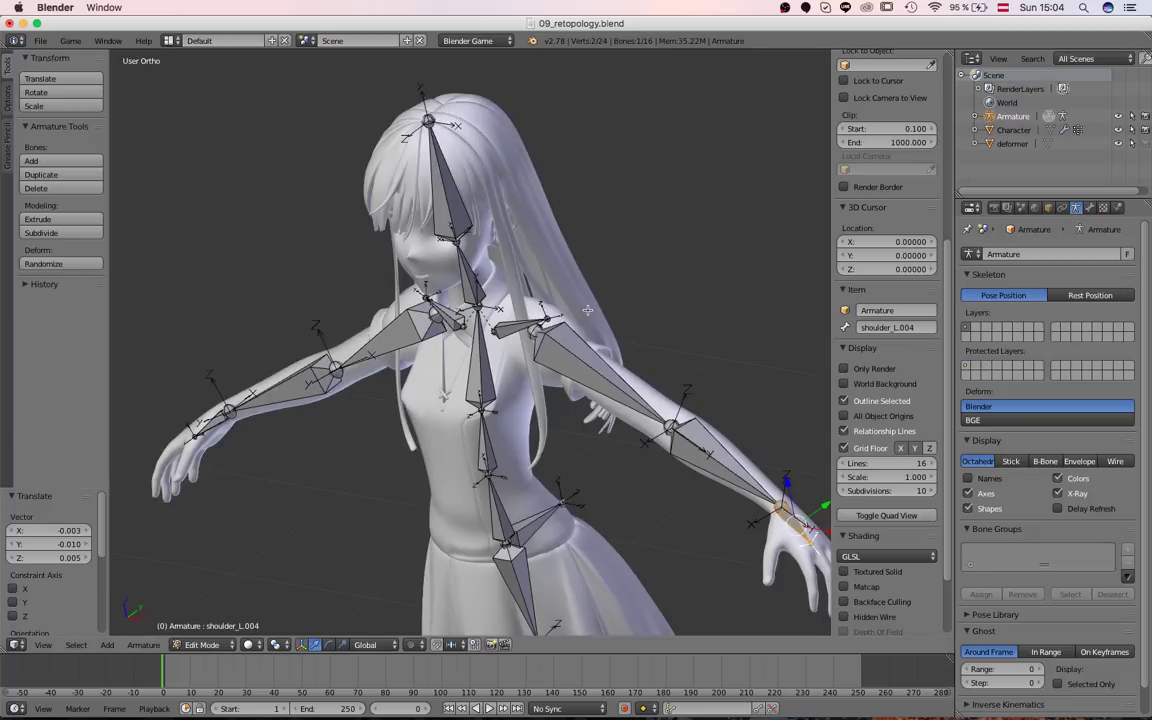
scroll(538, 268, "down", 2)
scroll(476, 152, "up", 2)
scroll(558, 214, "down", 2)
scroll(558, 216, "up", 2)
scroll(554, 300, "down", 2)
middle_click_drag(540, 454, 573, 419)
scroll(598, 434, "up", 4)
scroll(598, 434, "down", 4)
scroll(609, 445, "up", 1)
middle_click_drag(665, 430, 430, 356)
scroll(430, 356, "up", 4)
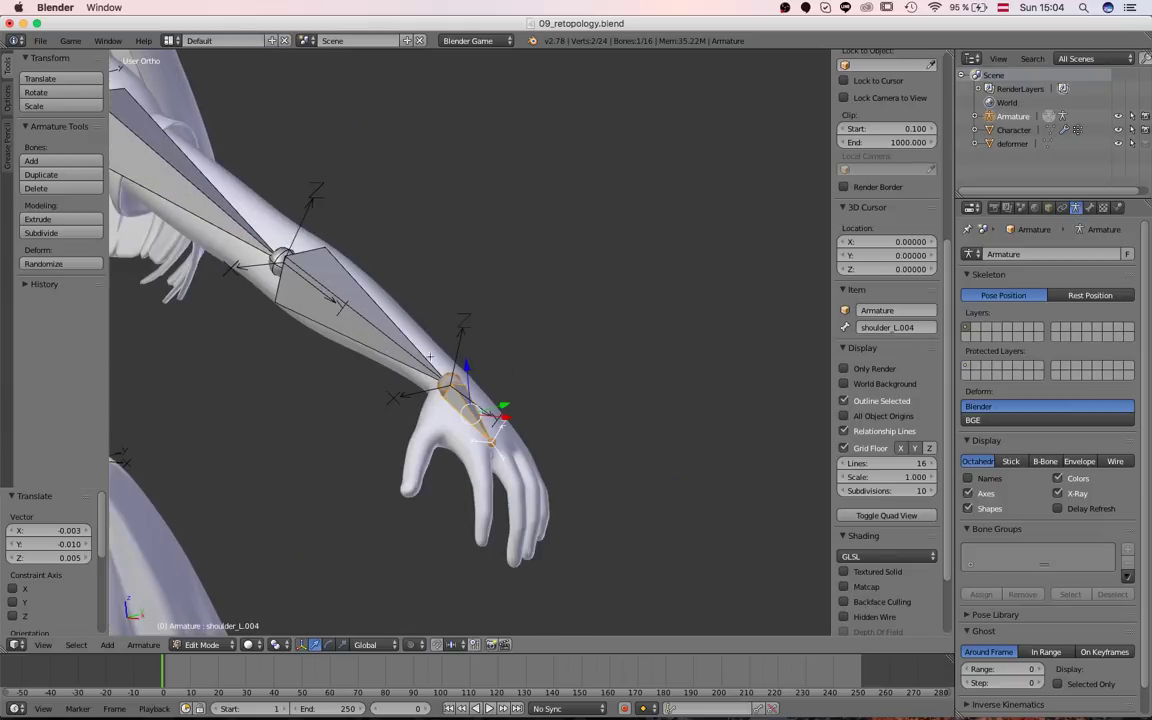
Examine the whole armature on the character in front view and from several angles
middle_click_drag(510, 416, 570, 310)
scroll(450, 392, "down", 6)
scroll(442, 414, "down", 1)
middle_click_drag(486, 379, 527, 383)
scroll(485, 455, "up", 2)
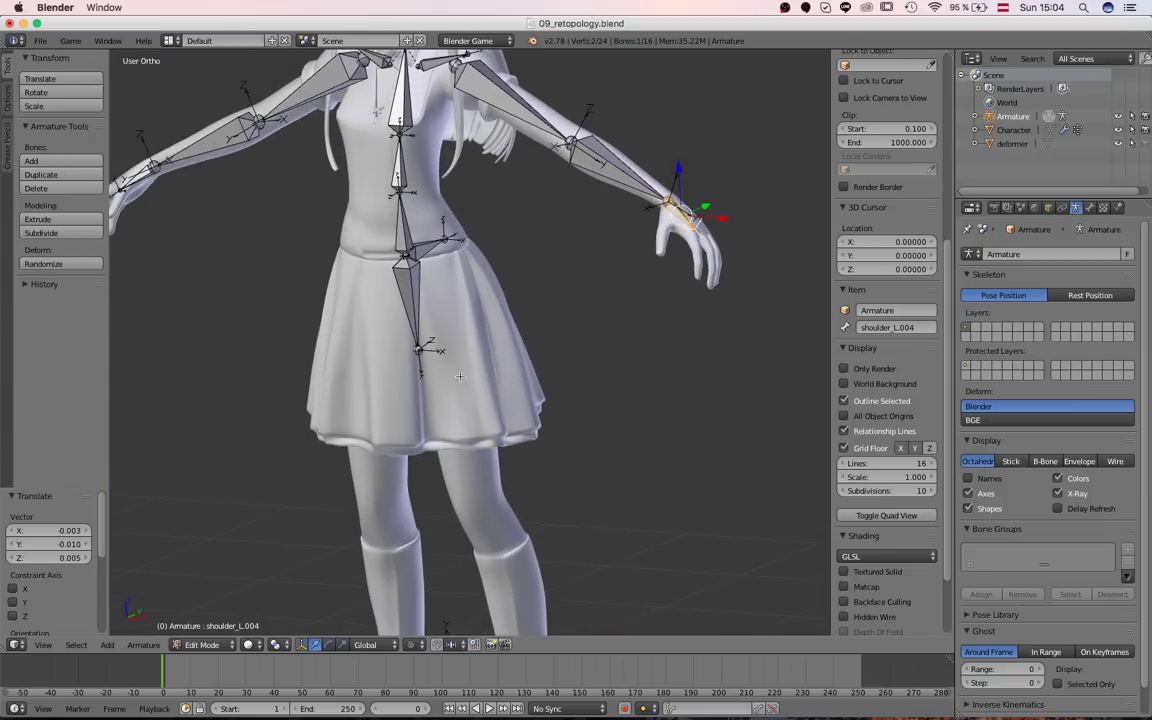
scroll(471, 450, "down", 4)
key("KP_1")
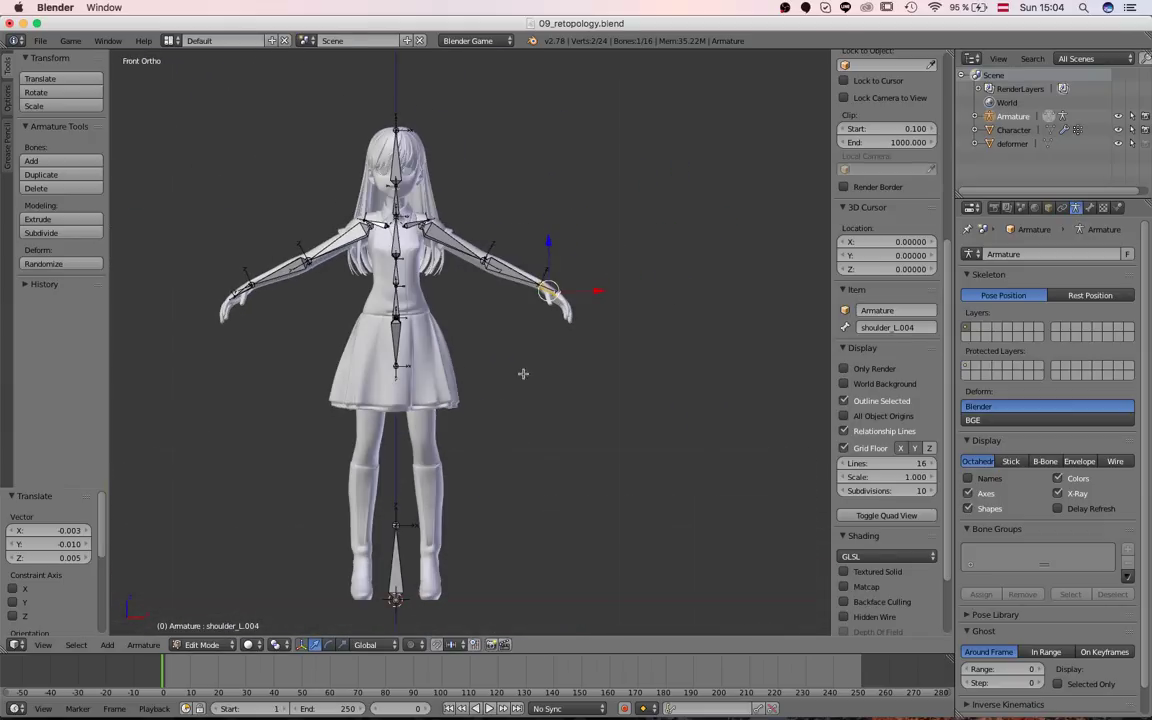
scroll(516, 340, "up", 4)
middle_click_drag(528, 306, 610, 542, "shift")
scroll(602, 480, "up", 2)
middle_click_drag(599, 465, 437, 463)
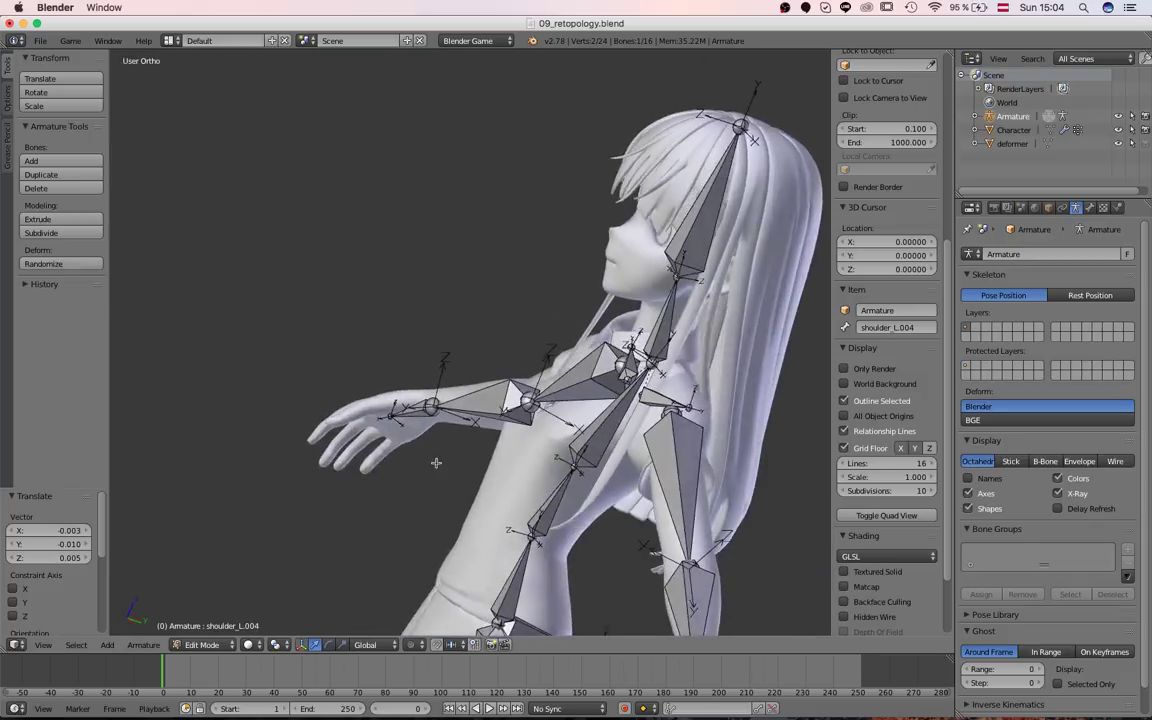
scroll(450, 460, "down", 2)
middle_click_drag(660, 420, 690, 440)
middle_click_drag(592, 444, 370, 440, "shift")
scroll(440, 512, "up", 3)
scroll(460, 518, "down", 3)
middle_click_drag(465, 525, 396, 347, "shift")
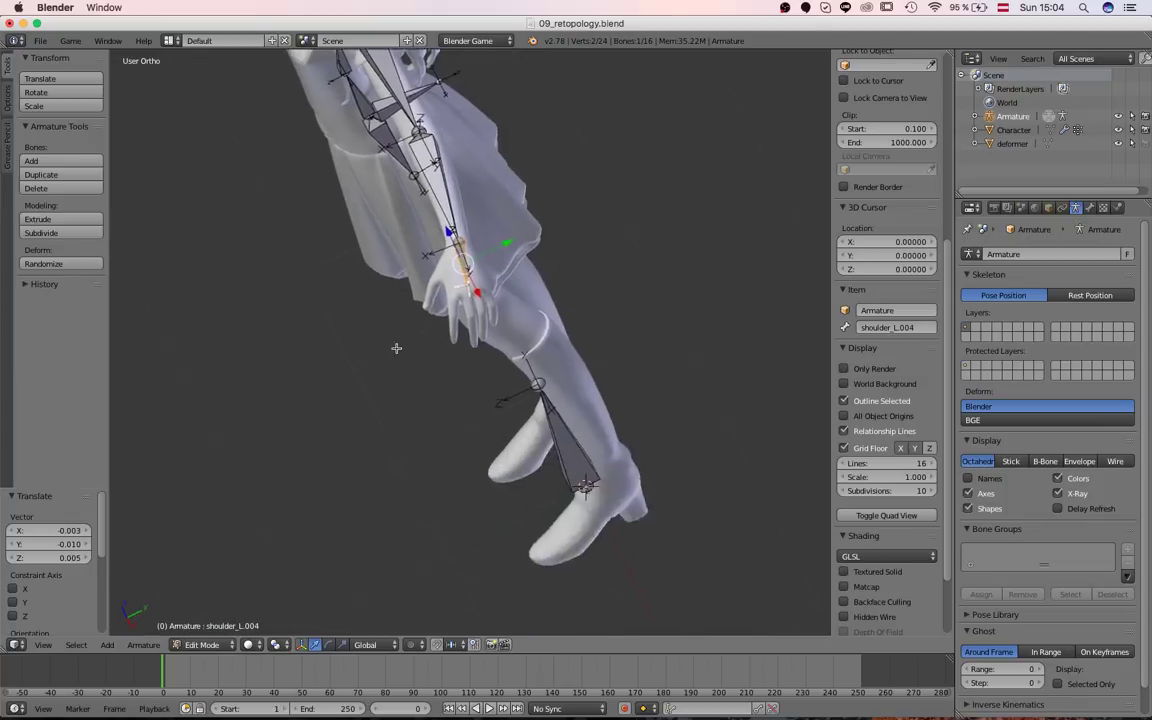
Extrude three bones down the left index finger from the hand bone's tip and delete the bone linking them to it
scroll(410, 348, "up", 5)
middle_click_drag(475, 345, 479, 275, "shift")
scroll(604, 452, "up", 4)
scroll(373, 429, "up", 3)
scroll(373, 429, "down", 2)
scroll(352, 445, "down", 3)
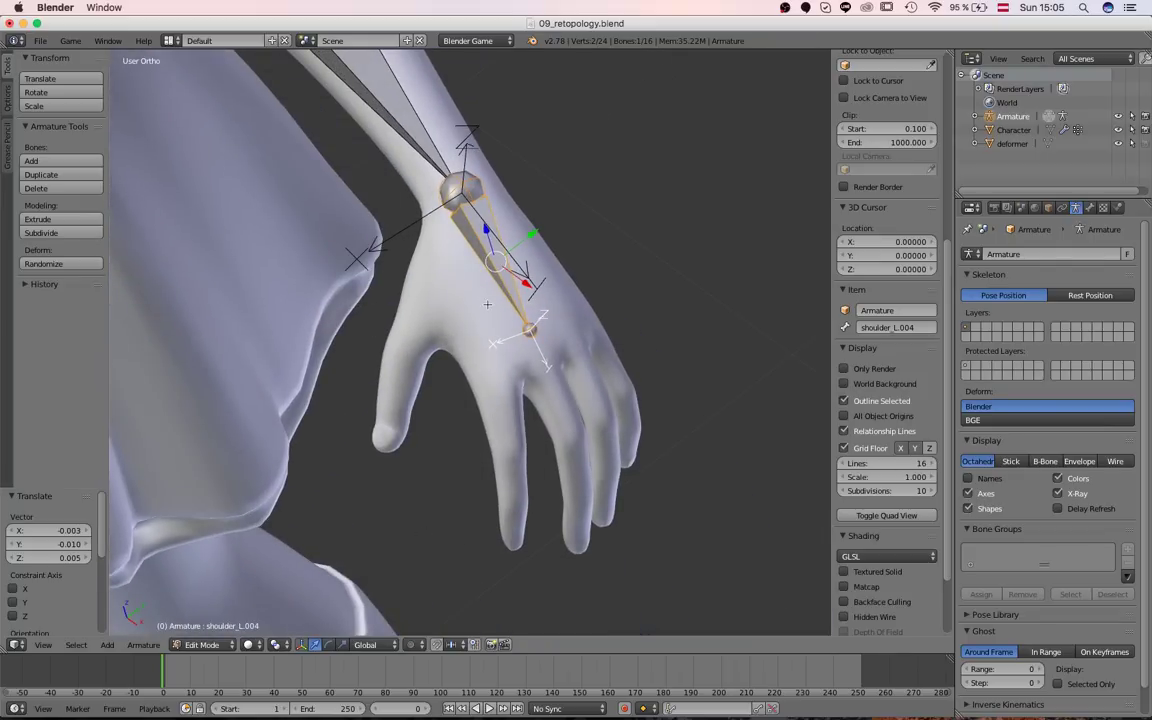
left_click(492, 382)
left_click(521, 479)
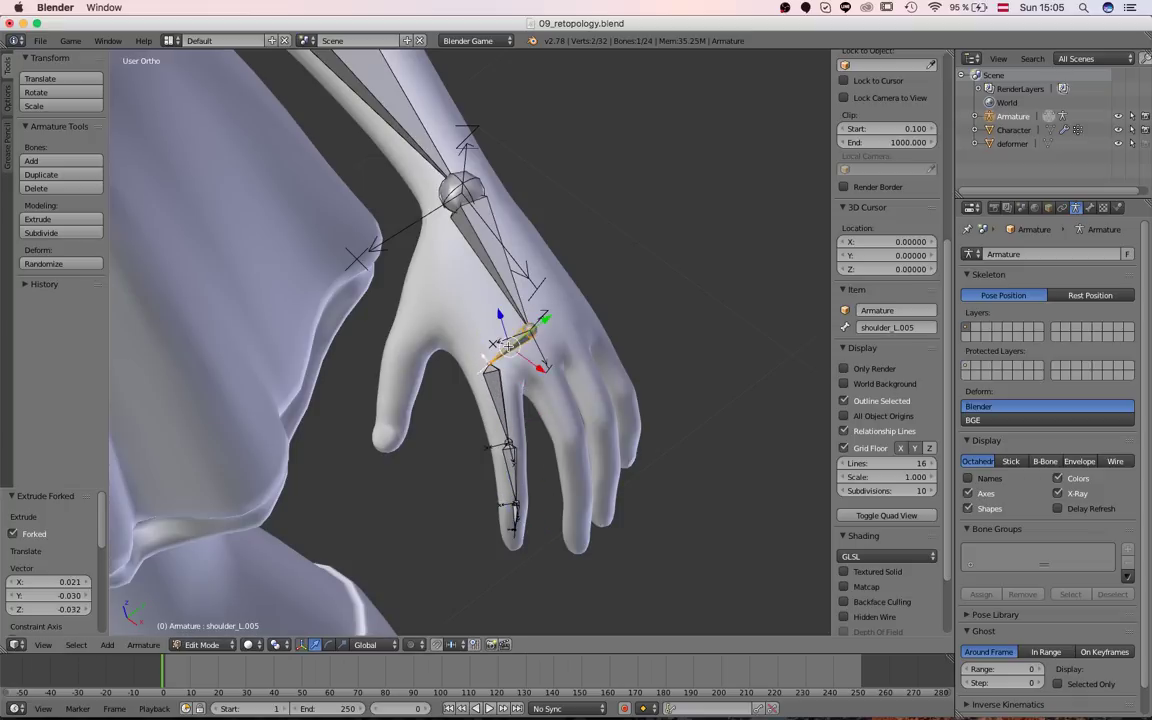
left_click(508, 347)
middle_click_drag(508, 347, 533, 390)
Try duplicating the index-finger chain onto the middle, ring and little fingers, undoing all the copies
right_click(511, 400)
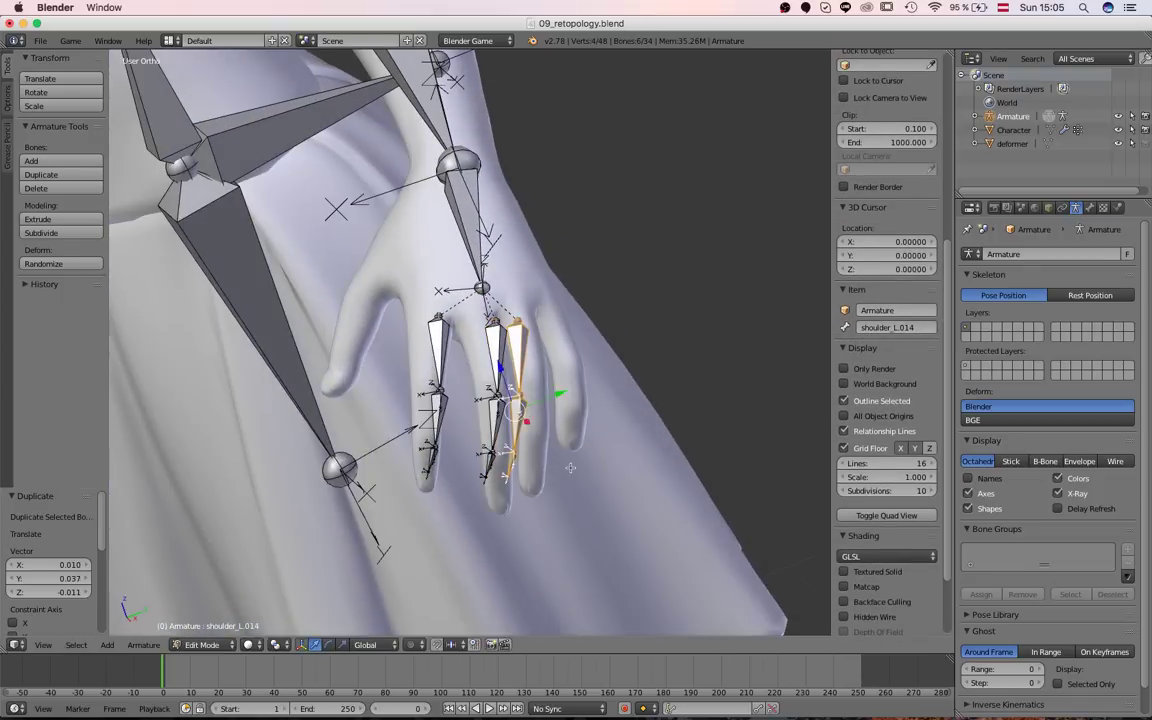
middle_click_drag(569, 407, 525, 278)
right_click(595, 314)
key("g")
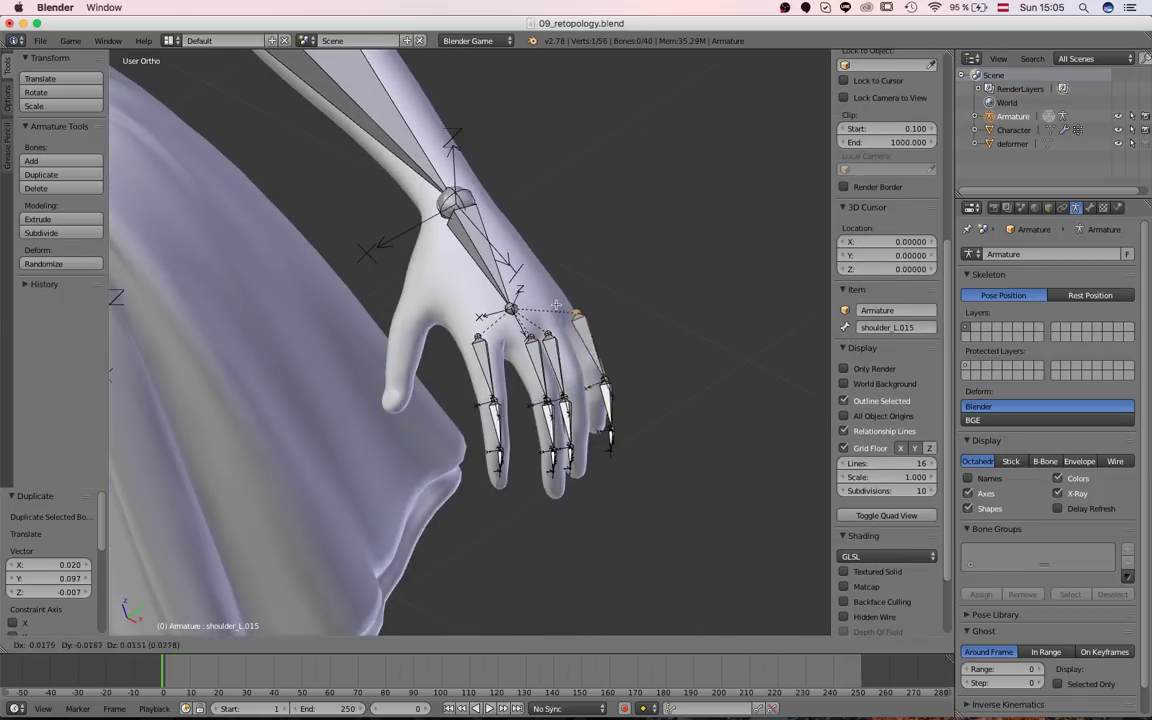
left_click(582, 333)
key("ctrl+z")
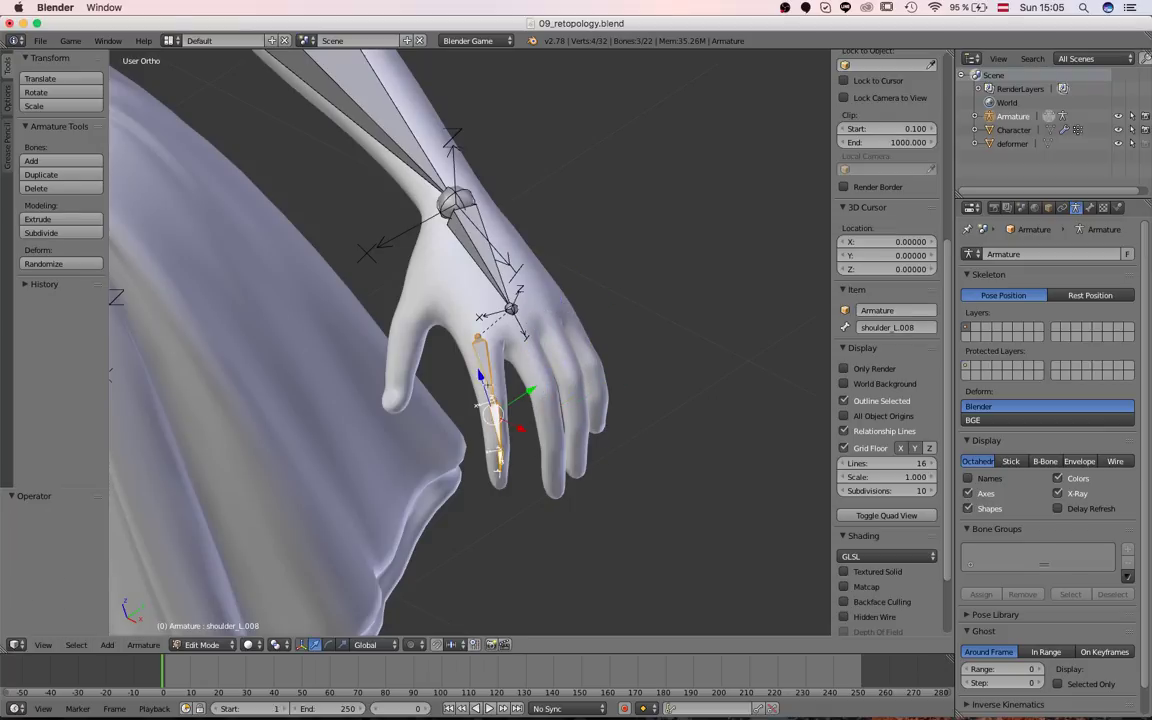
From the side, move the index-finger chain's base by about X 0.057, Y 0.001, Z 0.010 and refit its two middle joints inside the finger
middle_click_drag(467, 368, 323, 232)
right_click(358, 256)
key("g")
left_click(406, 231)
right_click(469, 333)
key("g")
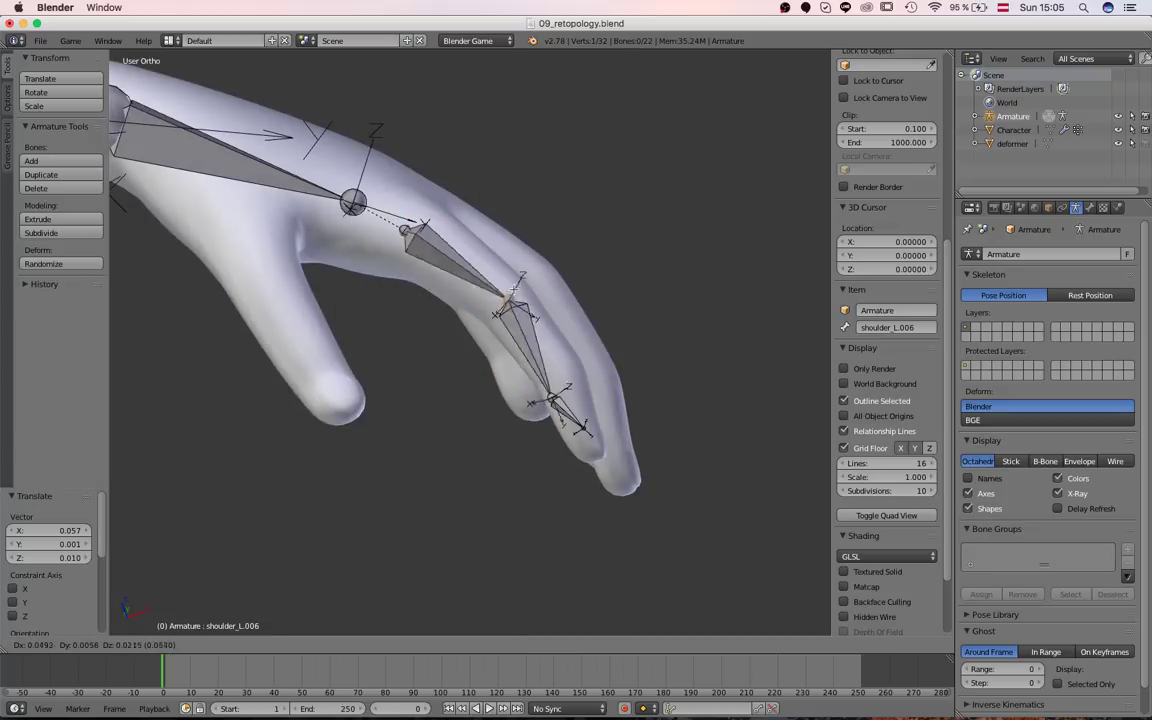
left_click(503, 294)
right_click(547, 396)
key("g")
left_click(565, 361)
Viewed from above, shift a middle joint of the index-finger chain by about X -0.010, Y -0.020, Z 0.006
middle_click_drag(552, 368, 428, 419)
scroll(428, 419, "down", 3)
scroll(450, 390, "up", 3)
right_click(515, 337)
key("g")
left_click(506, 355)
scroll(504, 353, "down", 2)
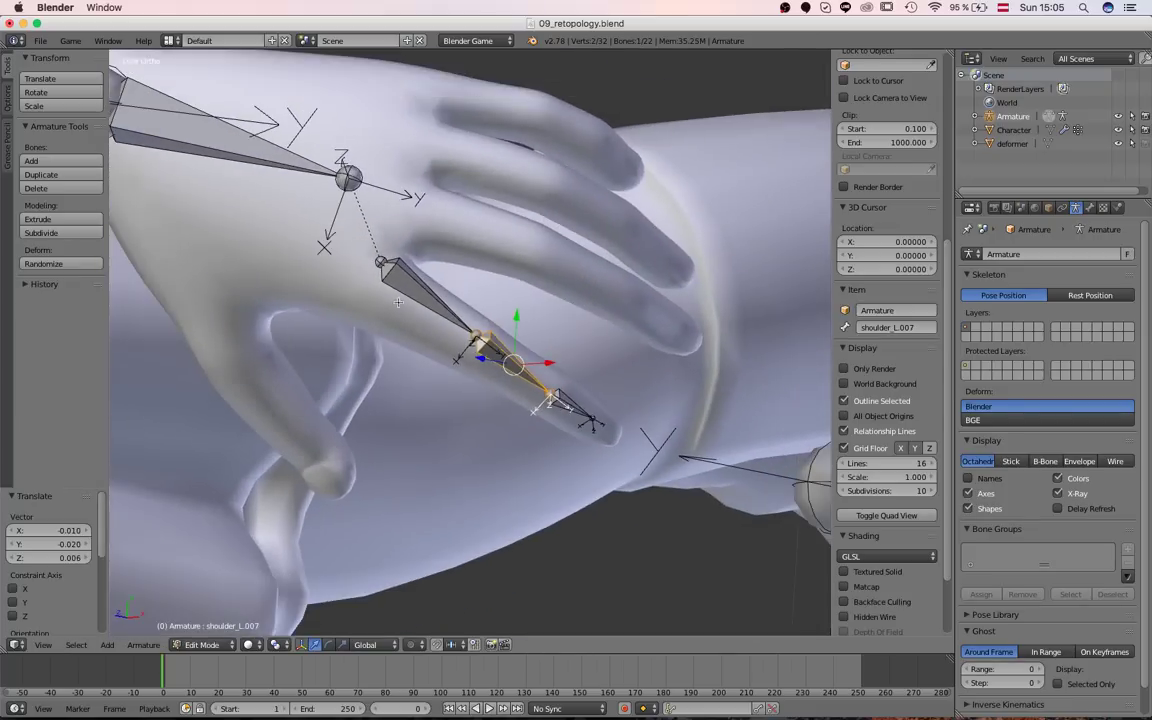
Shift the base joint of the index finger's first bone by about X -0.007, Y -0.011, Z 0.006 to centre it in the knuckle
middle_click_drag(502, 351, 585, 391)
scroll(527, 332, "down", 12)
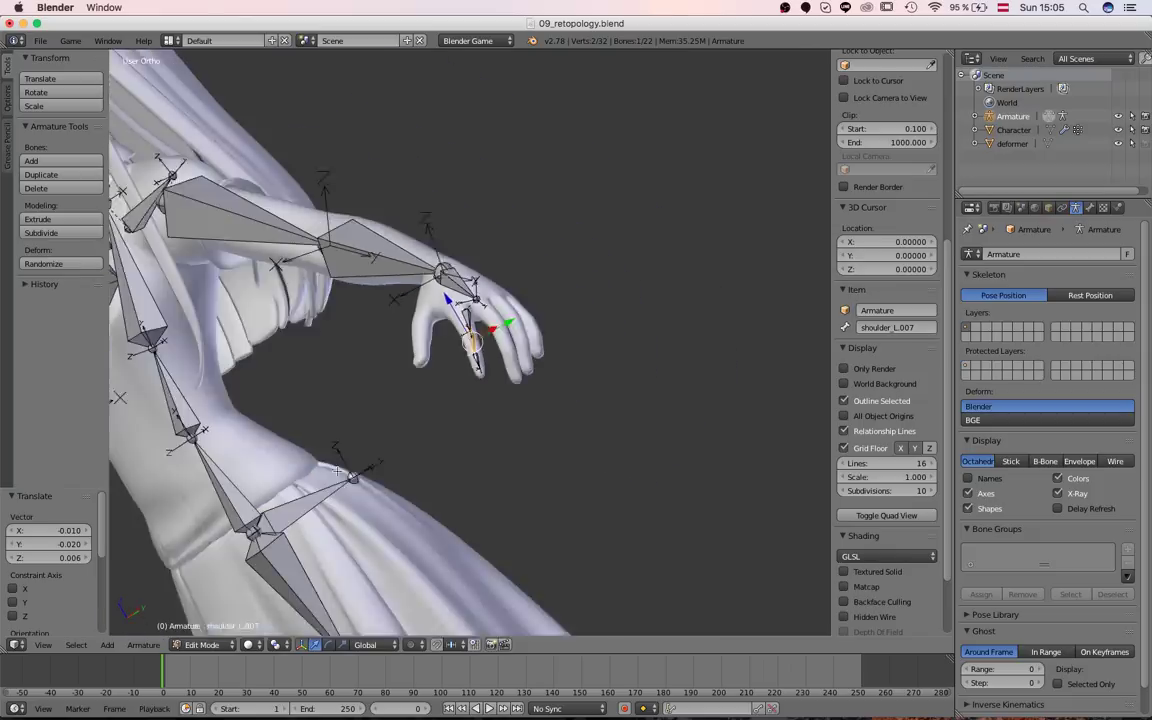
middle_click_drag(527, 332, 535, 398)
scroll(535, 398, "up", 10)
right_click(473, 286)
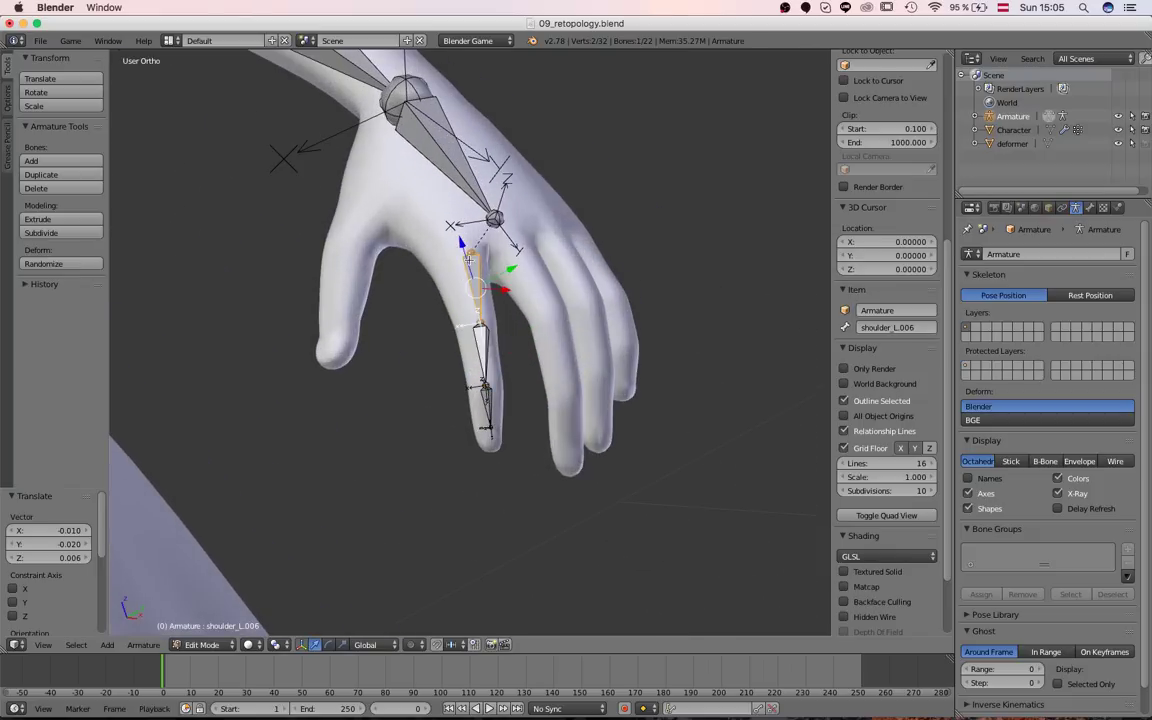
scroll(467, 292, "up", 4)
middle_click_drag(466, 293, 543, 354, "shift")
scroll(494, 396, "up", 3)
scroll(543, 354, "down", 2)
right_click(539, 252)
middle_click_drag(539, 254, 535, 335)
key("g")
left_click(457, 431)
Select the index finger's first and tip bones in turn and examine their placement and axes, looking along the finger
scroll(457, 431, "down", 6)
scroll(455, 445, "up", 6)
right_click(510, 320)
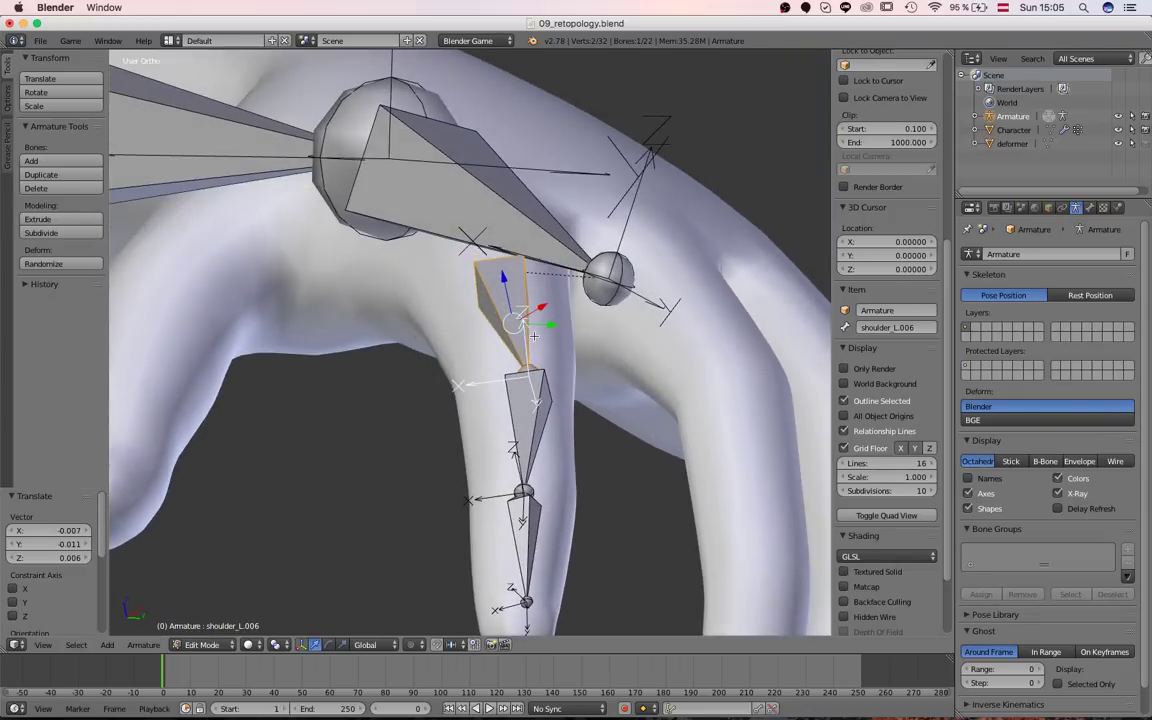
middle_click_drag(470, 300, 510, 360)
middle_click_drag(611, 335, 432, 392)
right_click(540, 389)
middle_click_drag(638, 459, 395, 288)
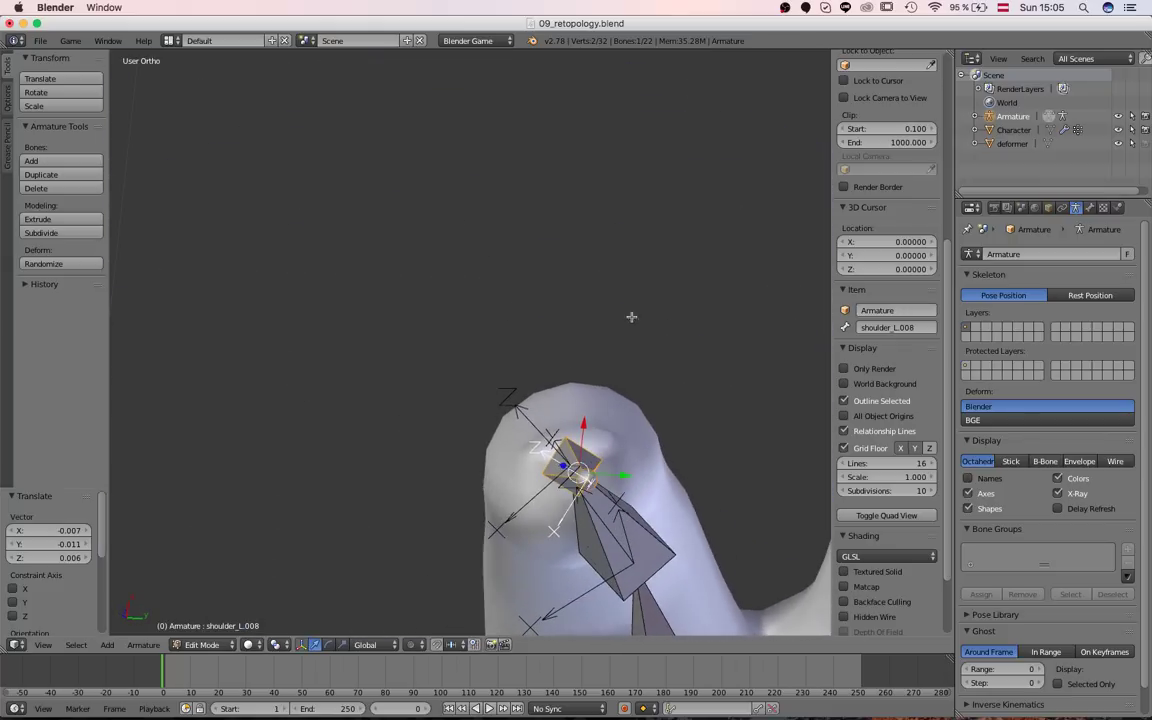
Switch to Pose Mode and test-rotate the index fingertip bone about its local X axis, examining how it bends relative to the finger
scroll(836, 190, "up", 5)
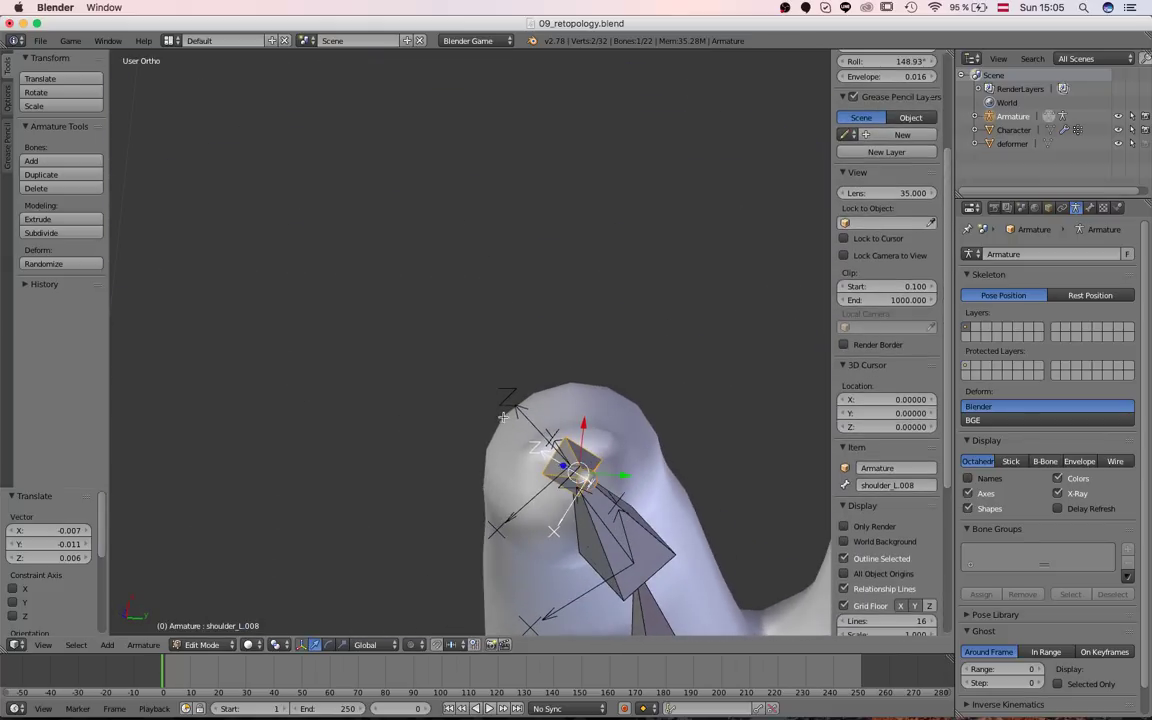
mouse_move(452, 375)
middle_mouse_down()
mouse_move(503, 443)
mouse_move(511, 435)
mouse_move(468, 396)
mouse_move(403, 493)
middle_mouse_up()
left_click(201, 644)
left_click(206, 627)
middle_click_drag(450, 420, 540, 399)
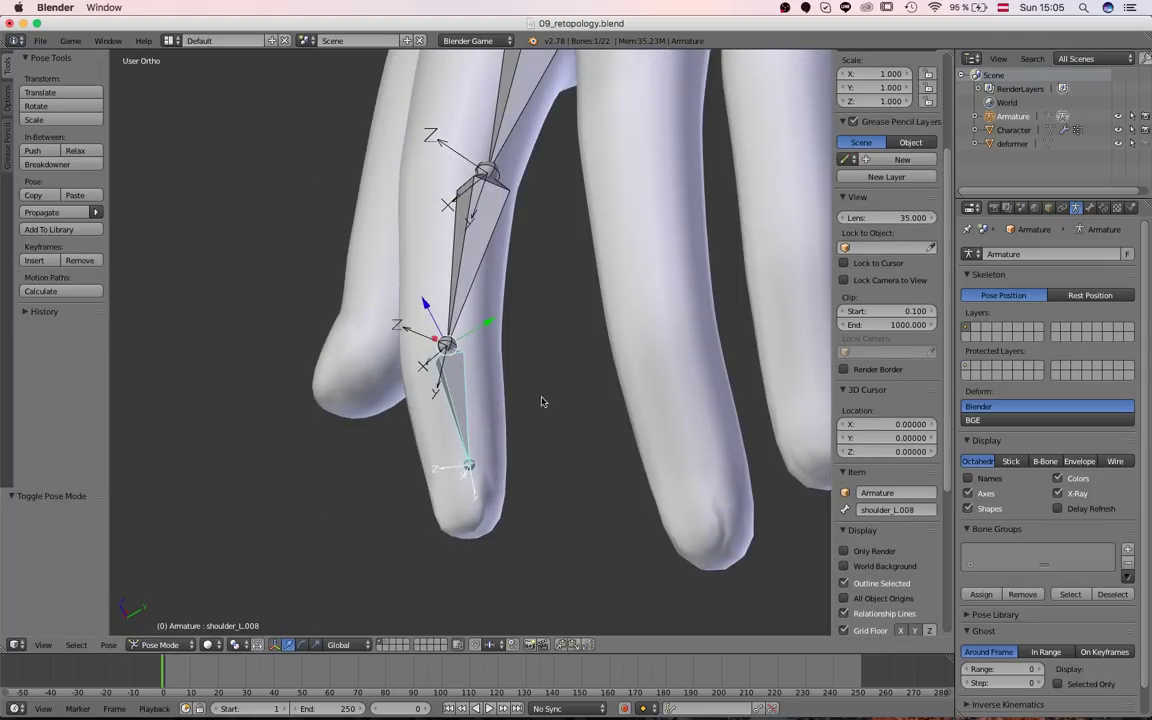
key("r")
key("x")
key("x")
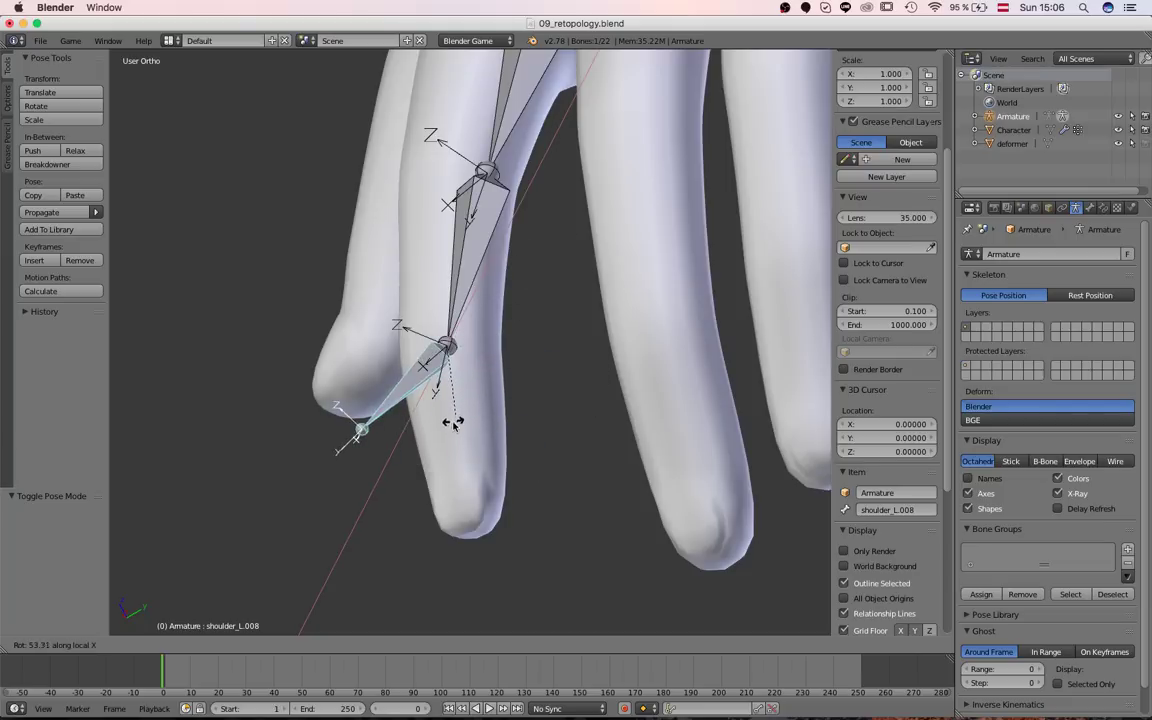
right_click(496, 402)
middle_click_drag(494, 406, 498, 248)
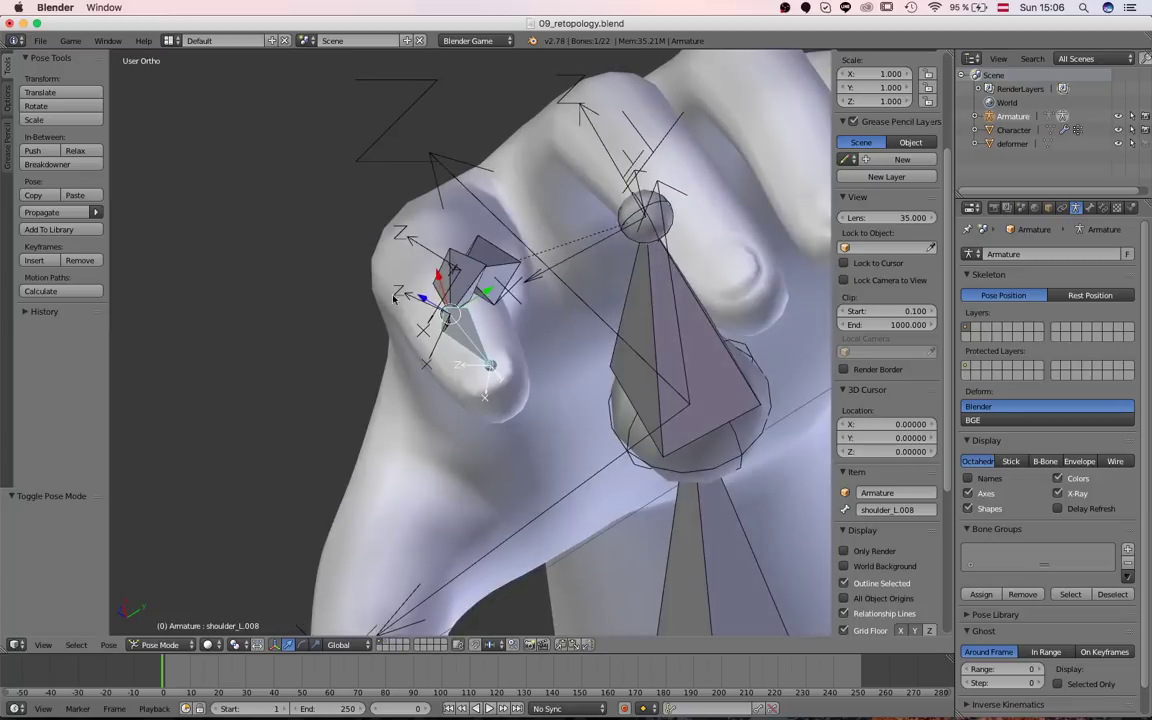
middle_click_drag(532, 383, 740, 149)
Return to Edit Mode and set the index fingertip bone's roll to about 93.03°
key("Tab")
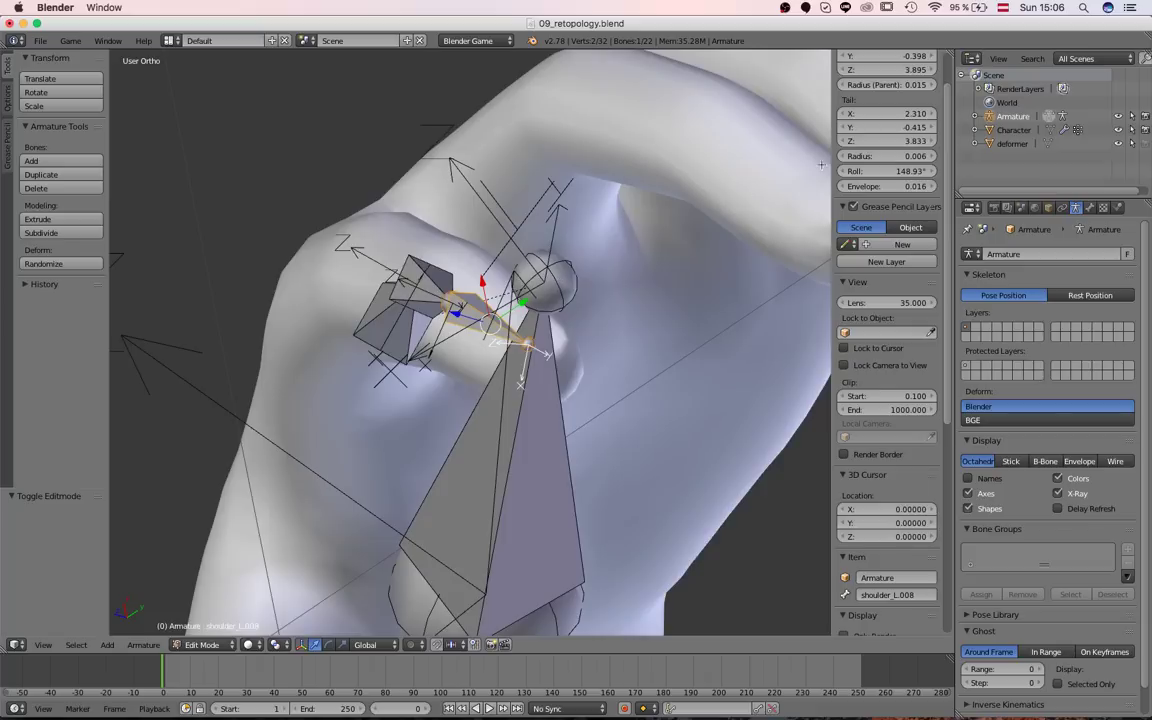
left_click_drag(886, 171, 876, 171)
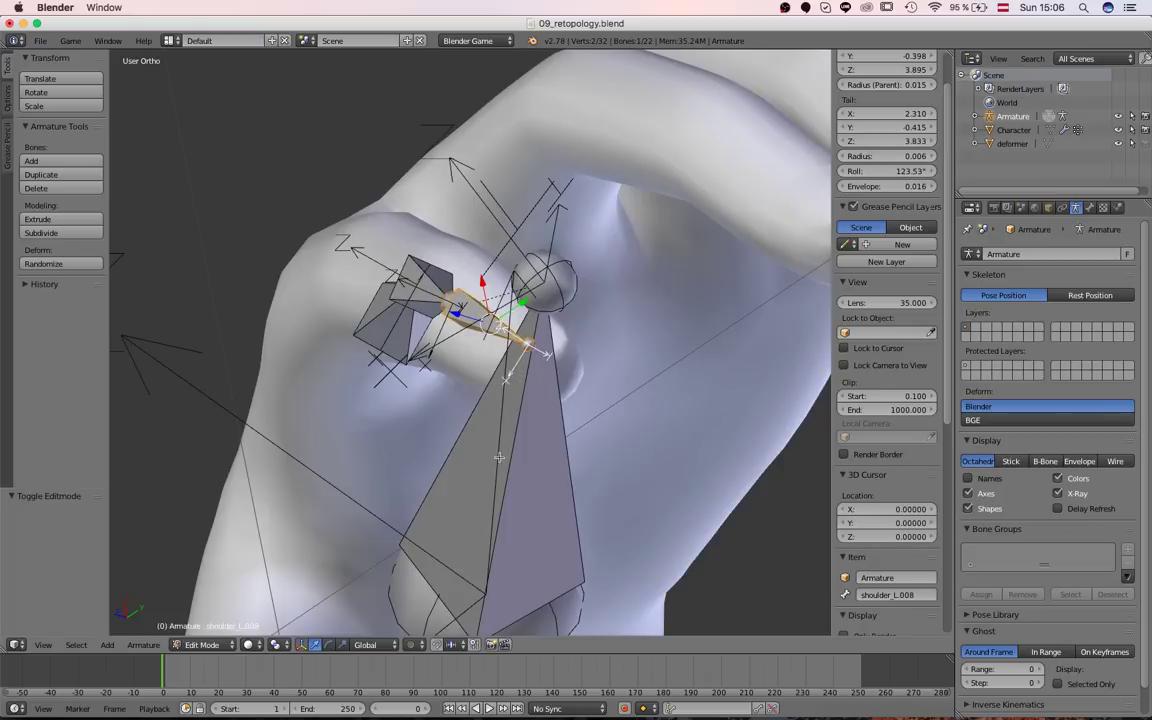
middle_click_drag(499, 457, 394, 394)
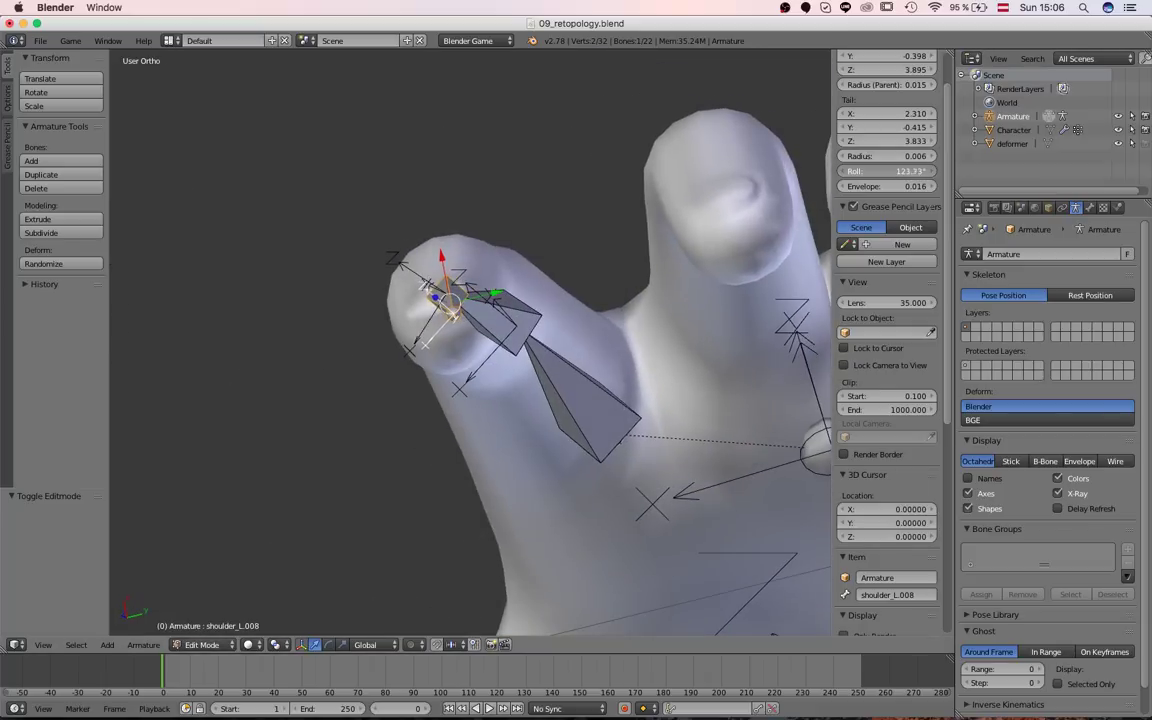
left_click_drag(886, 171, 876, 171)
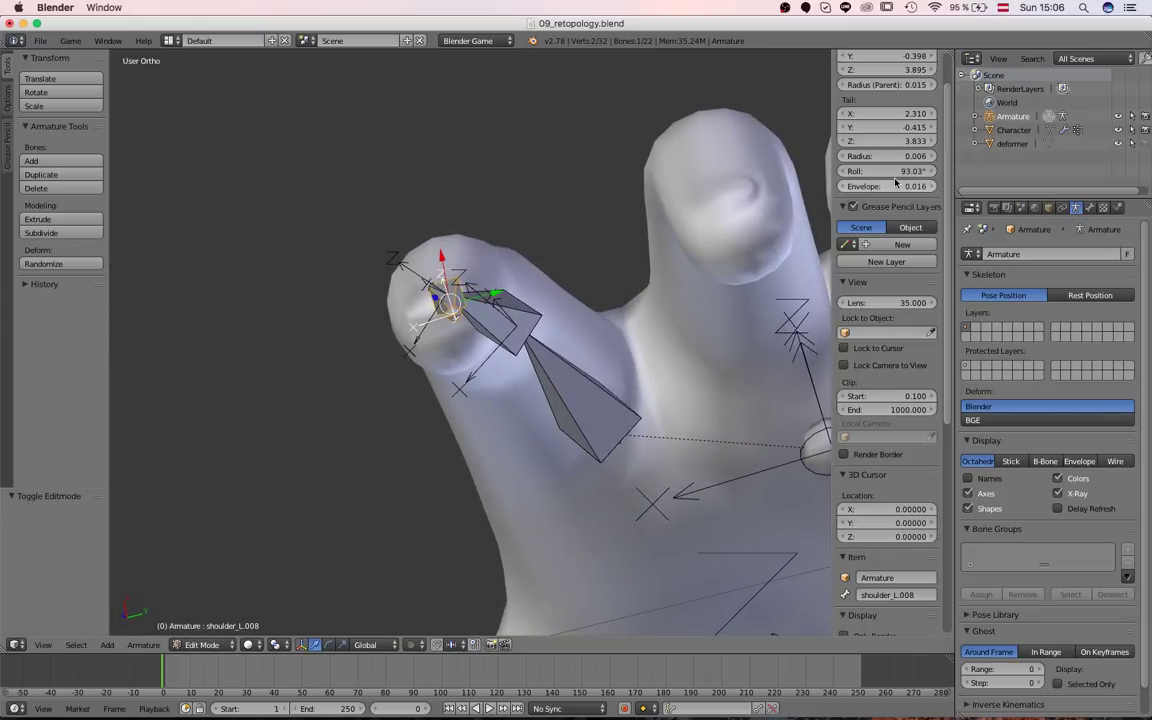
middle_click_drag(342, 72, 440, 300)
Adjust the roll of the index finger's middle bone so its X and Z axes line up with the fingertip bone's axes
right_click(453, 270)
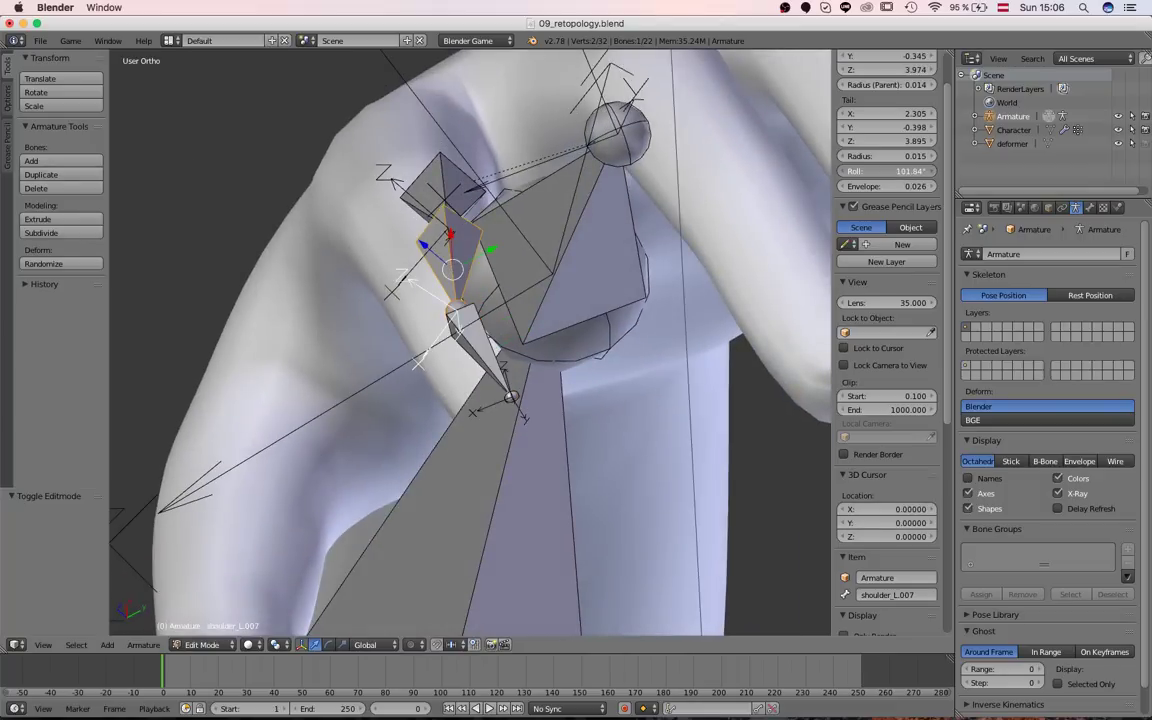
left_click_drag(886, 171, 915, 171)
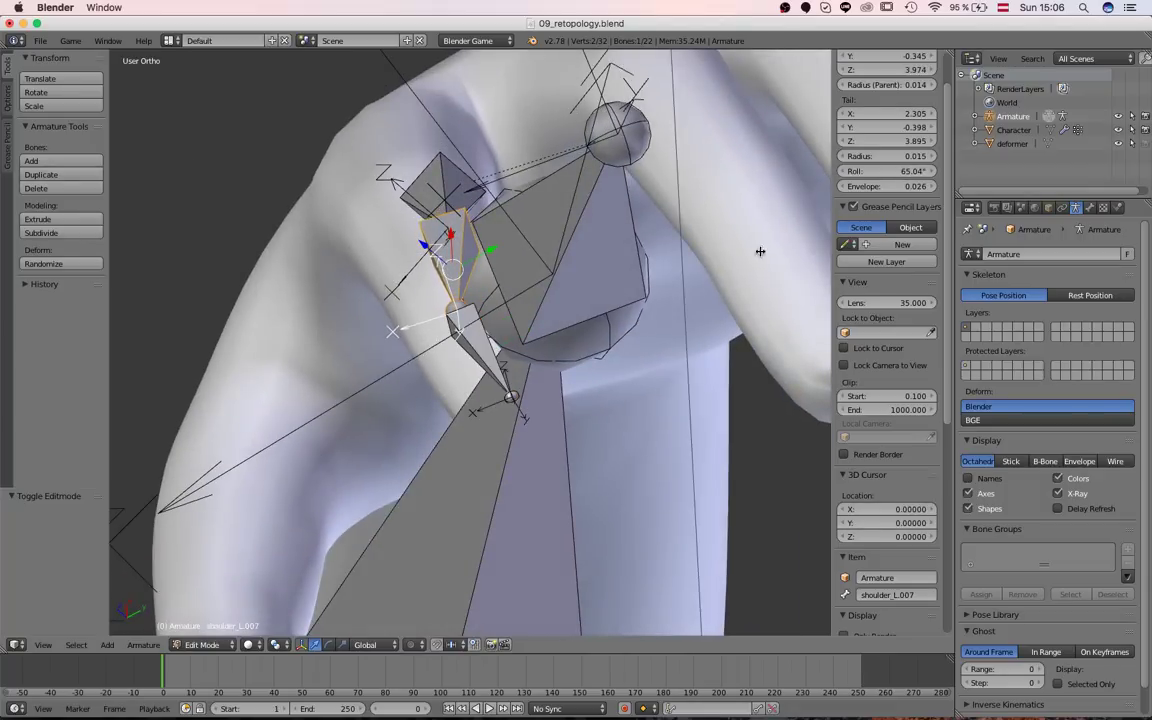
middle_click_drag(759, 252, 782, 165)
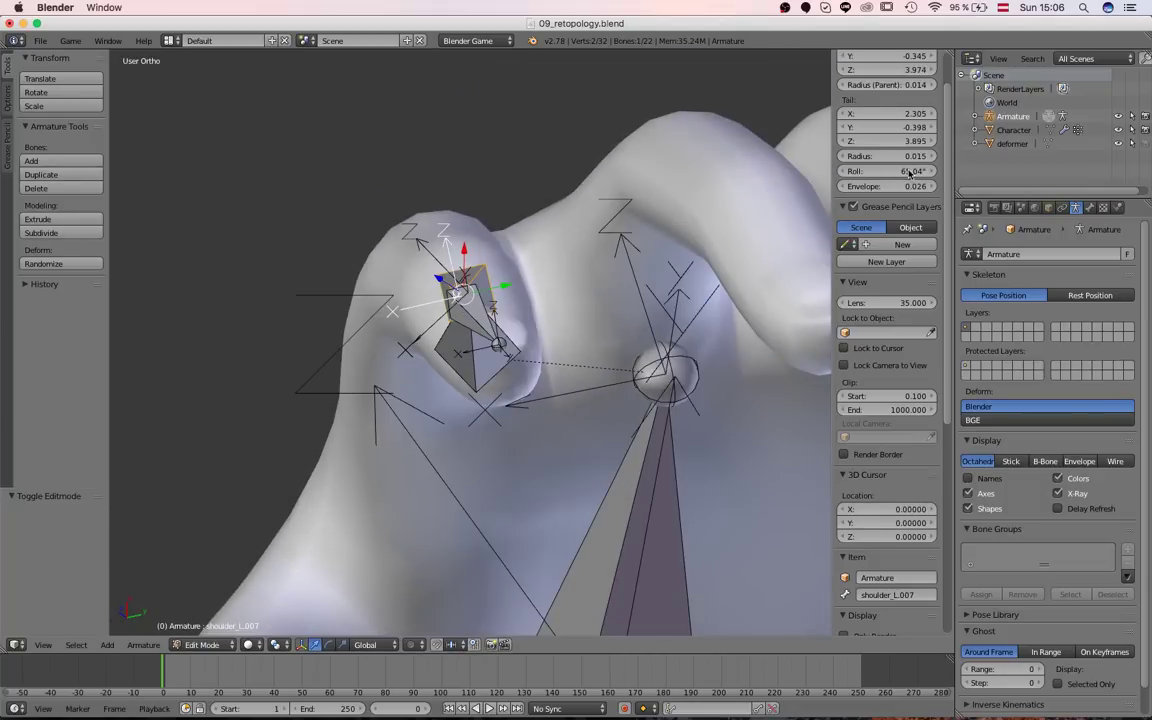
left_click_drag(848, 171, 872, 171)
middle_click_drag(460, 190, 487, 176)
Set the roll of the index finger's first bone to about 58.85° to match the other finger bones
right_click(393, 215)
right_click(471, 183)
left_click_drag(912, 171, 882, 171)
middle_click_drag(617, 218, 554, 336)
scroll(554, 336, "down", 4)
scroll(554, 336, "up", 3)
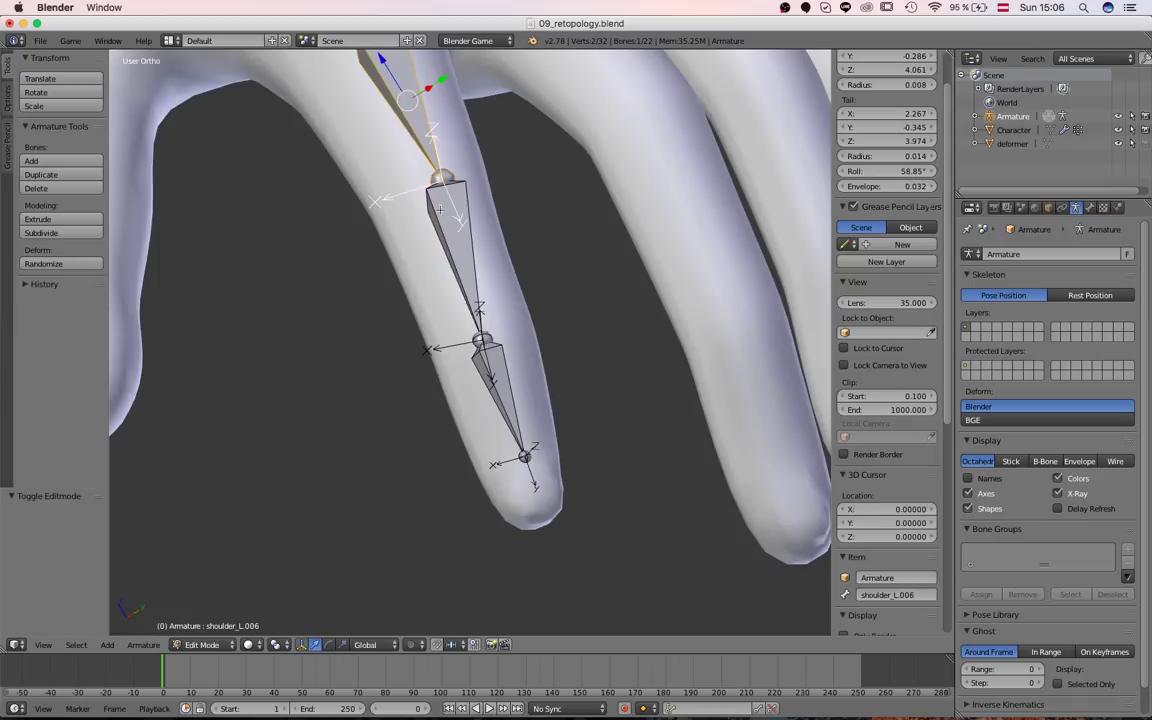
Shift the joint between the index finger's first and middle bones by about X -0.006, Y -0.007, Z 0.011
right_click(449, 179)
scroll(488, 179, "down", 2)
middle_click_drag(488, 179, 480, 285)
key("g")
left_click(467, 268)
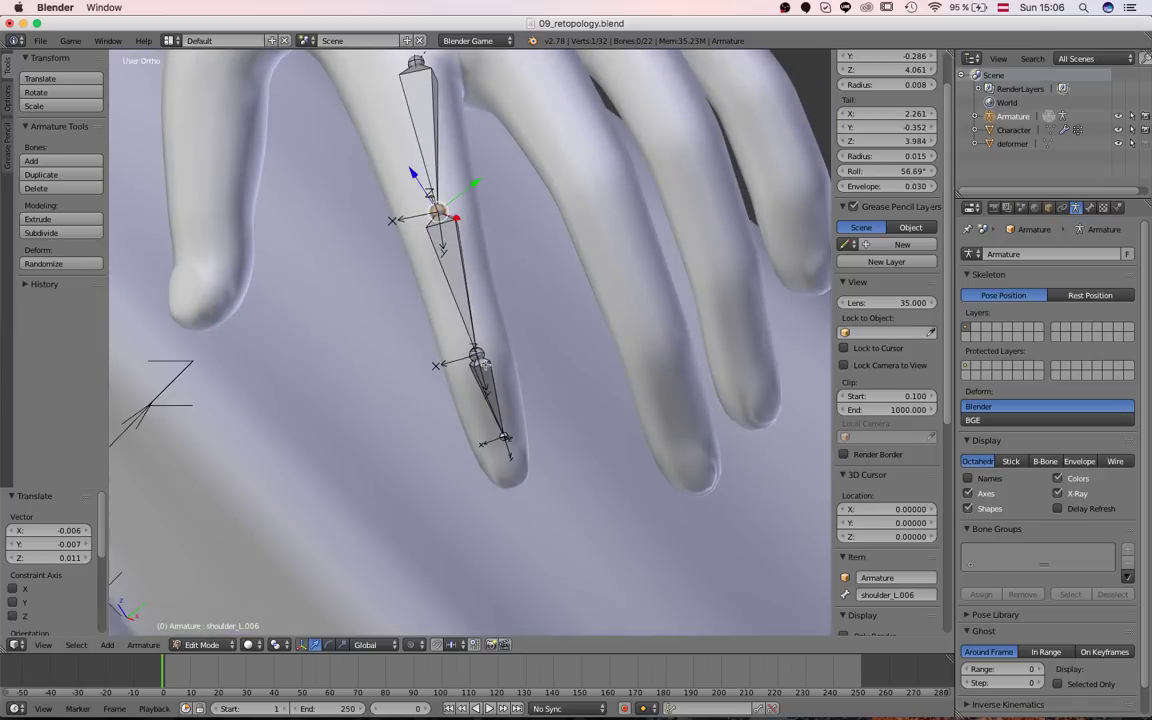
Move the index-finger chain's tip by about X 0.002, Y -0.011, Z -0.014 towards the fingertip
right_click(509, 454)
key("g")
left_click(510, 479)
scroll(518, 265, "down", 5)
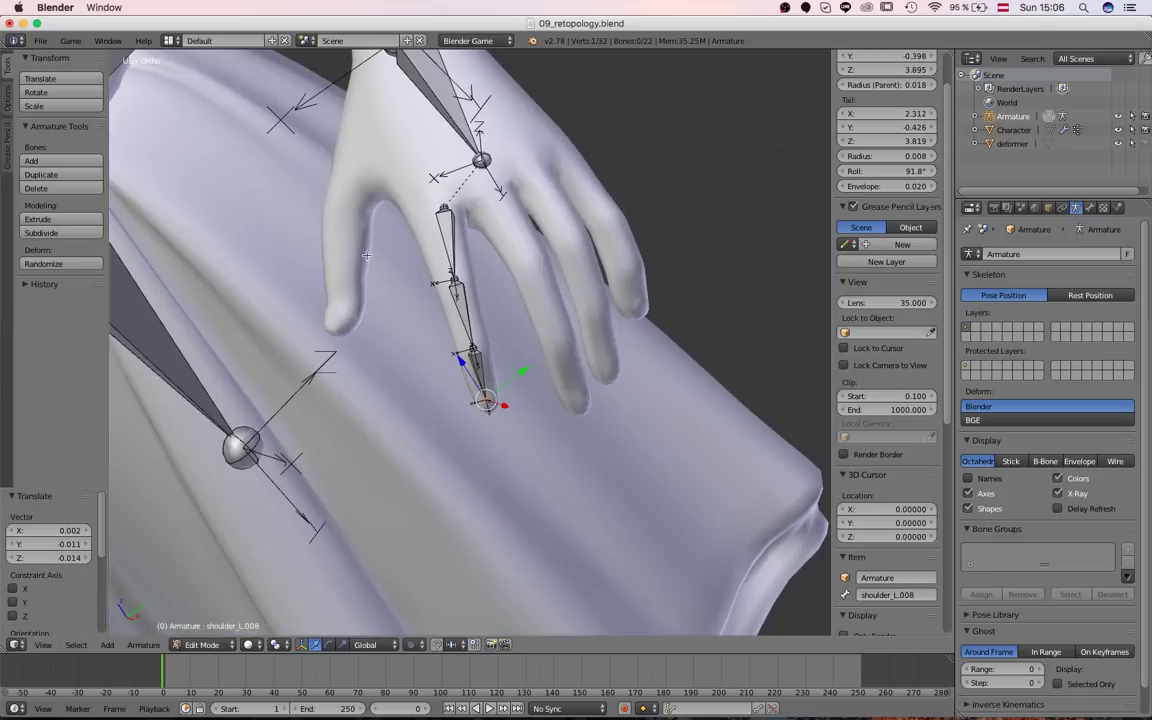
Place the index chain's base at about X 2.184, Y -0.298, Z 4.078 and shift the first bone's end joint by about X 0.006, Y 0.001, Z 0.005
scroll(518, 260, "up", 5)
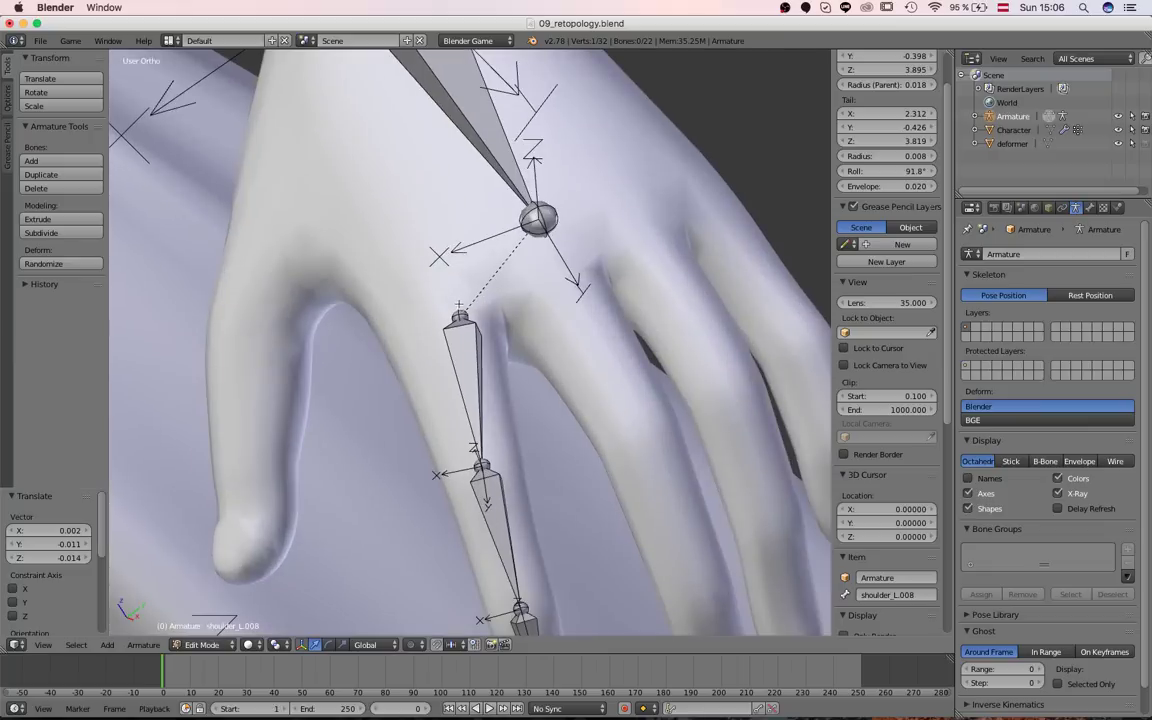
key("g")
left_click(427, 307)
right_click(460, 382)
middle_click_drag(465, 382, 643, 293)
right_click(605, 402)
key("g")
left_click(610, 398)
middle_click_drag(610, 398, 453, 403)
Rename the left index finger's first bone, nearest the palm, as index_03_L in the bone properties
right_click(455, 370)
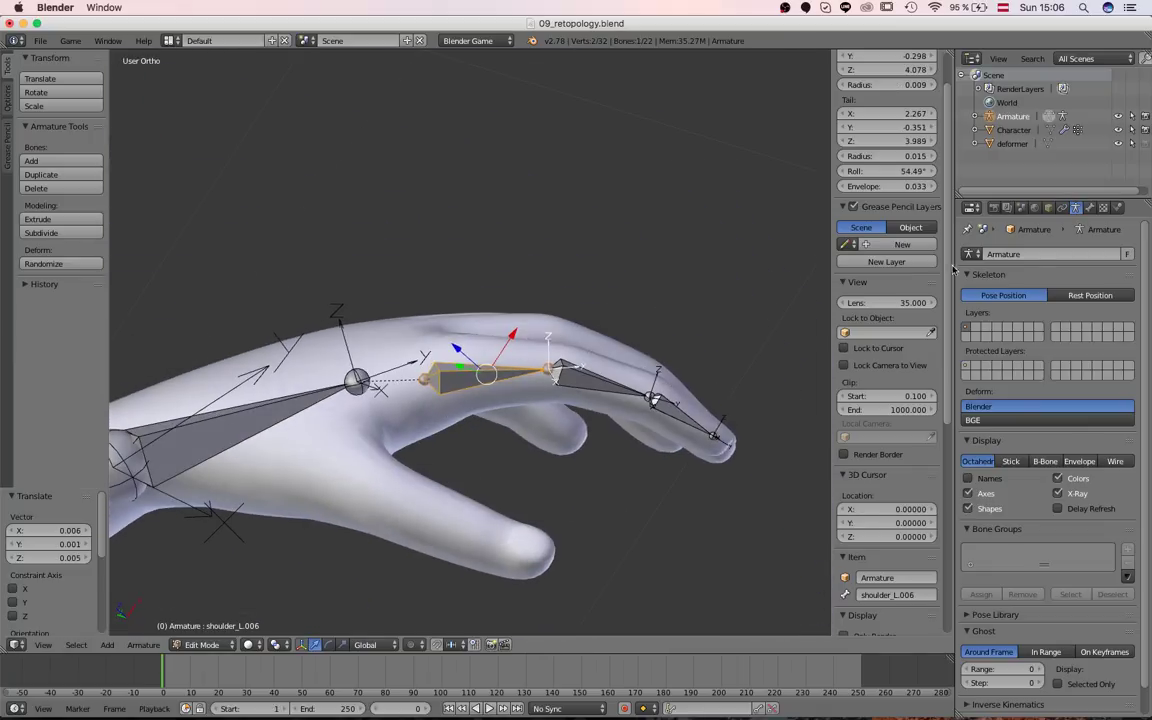
left_click(1089, 207)
left_click(1027, 253)
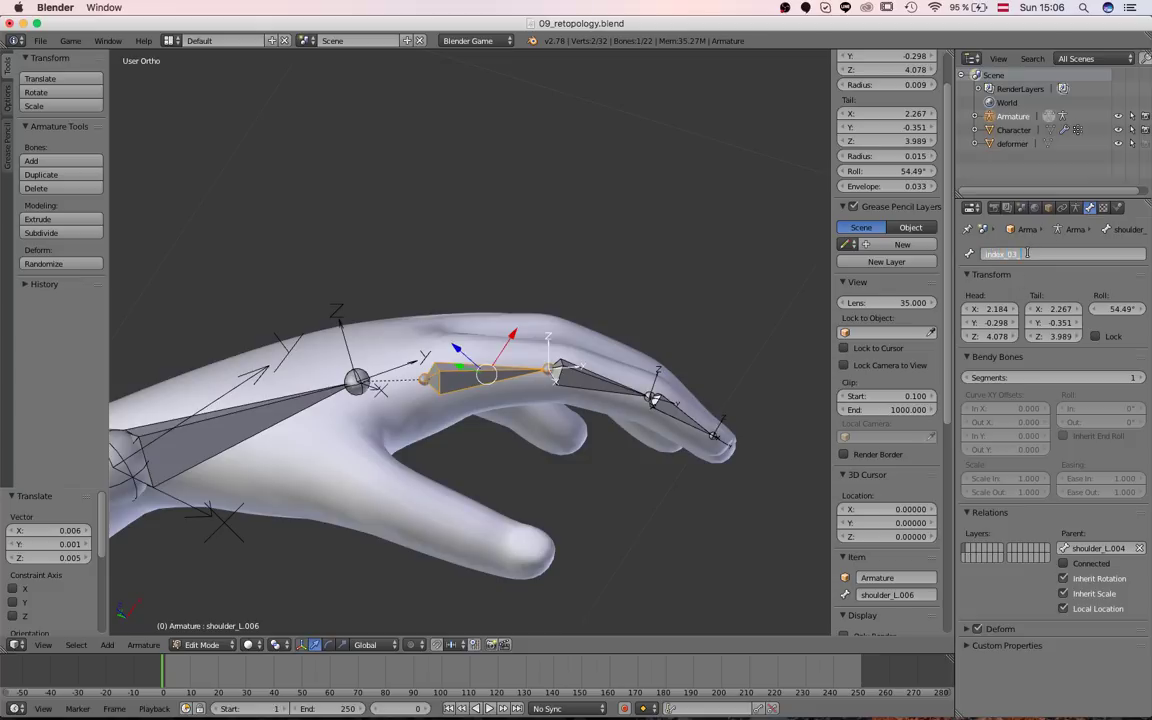
type("index_03_L")
key("Return")
Rename the left index finger's middle bone as index_02_L
right_click(583, 380)
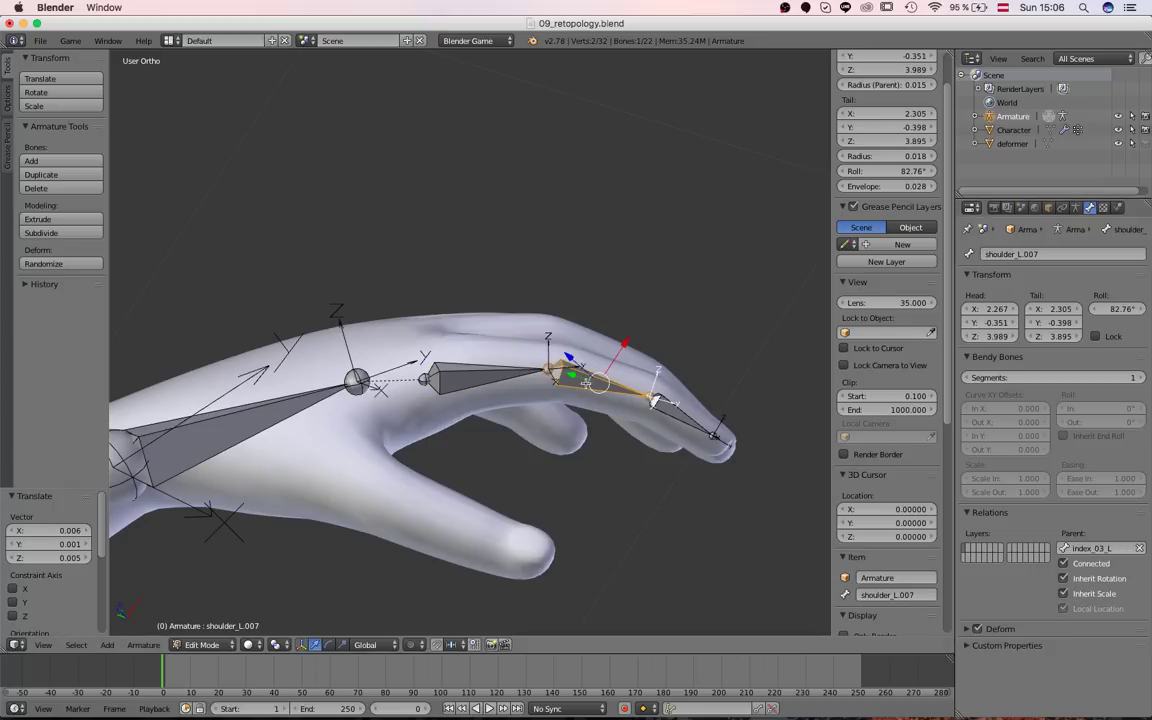
left_click(1021, 254)
type("index_03_")
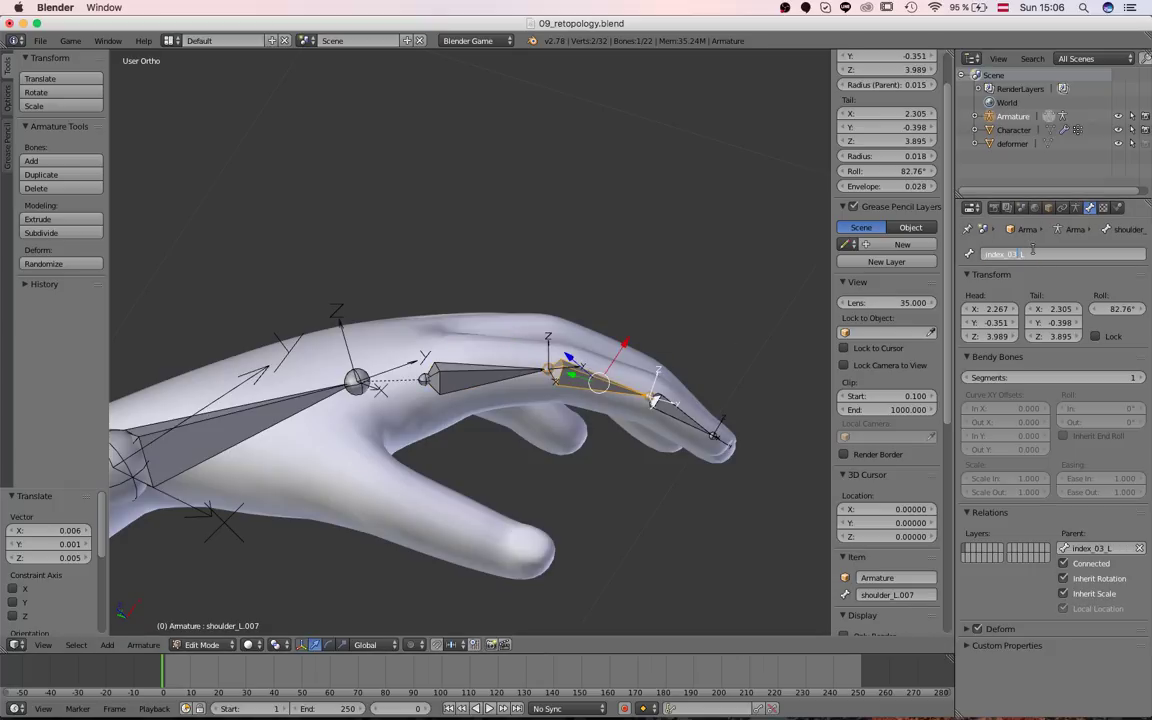
key("Return")
Rename the left index fingertip bone as index_01_L
right_click(674, 413)
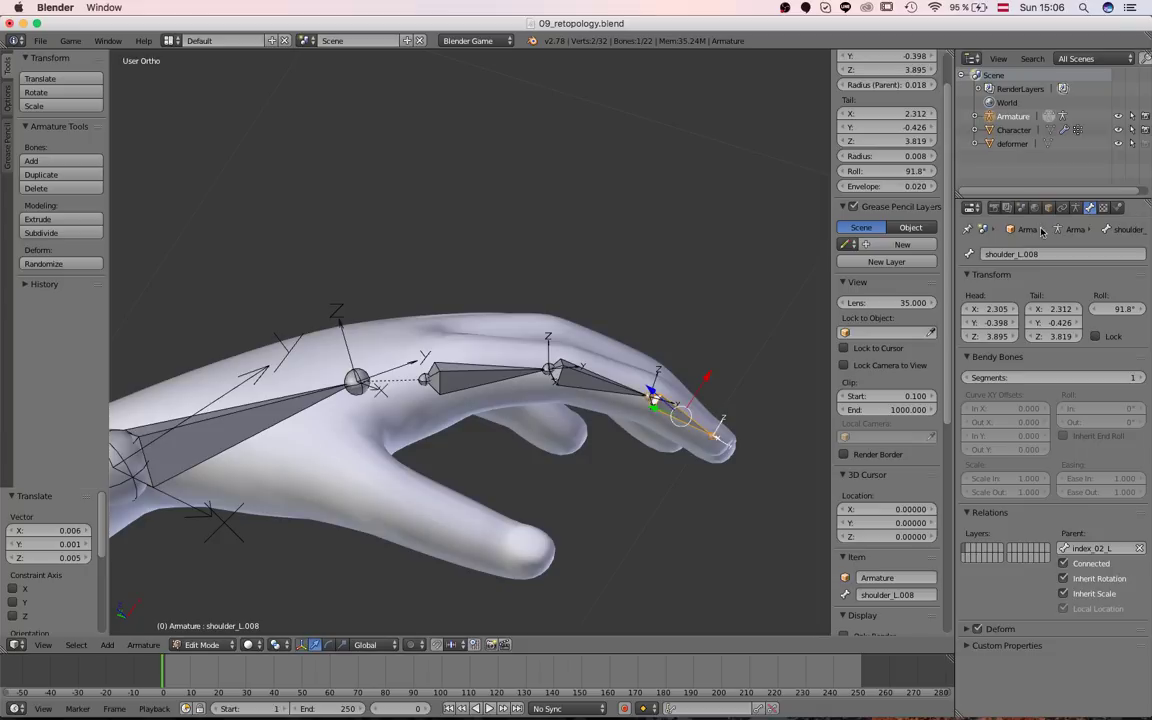
left_click(1036, 254)
key("BackSpace")
type("1_L")
key("Return")
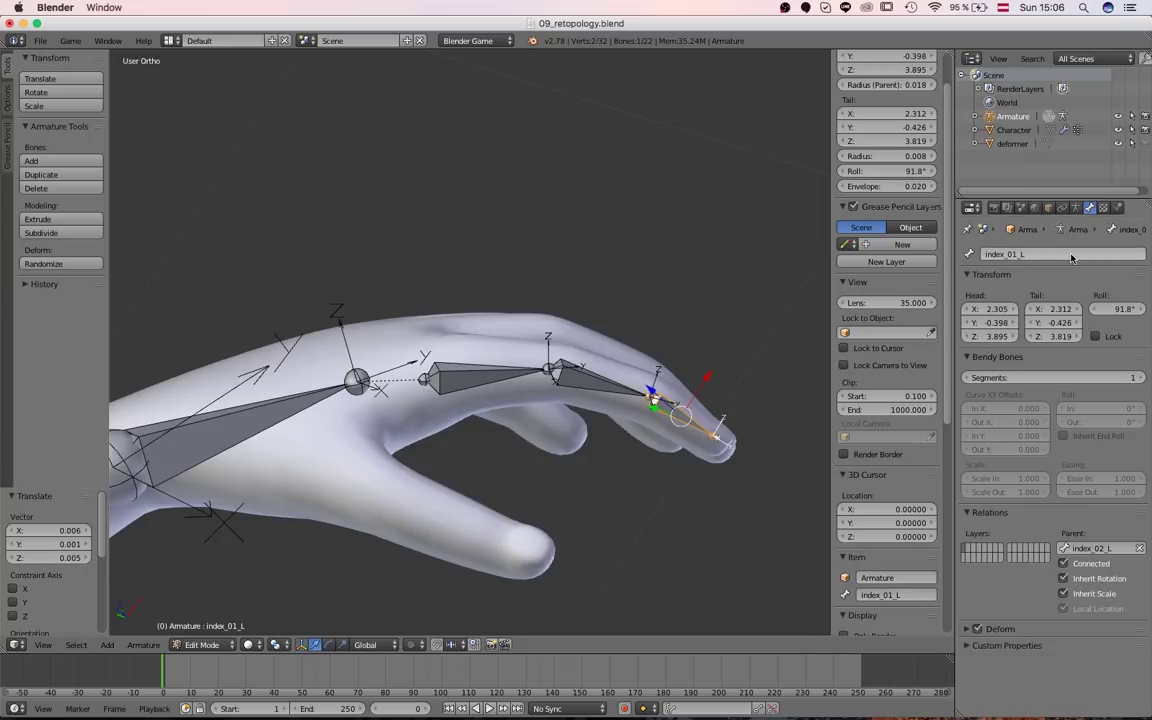
Seen from above the hand, nudge the base joint of index_03_L by about X 0.003, Y 0.005, Z -0.001
middle_click_drag(512, 375, 520, 495)
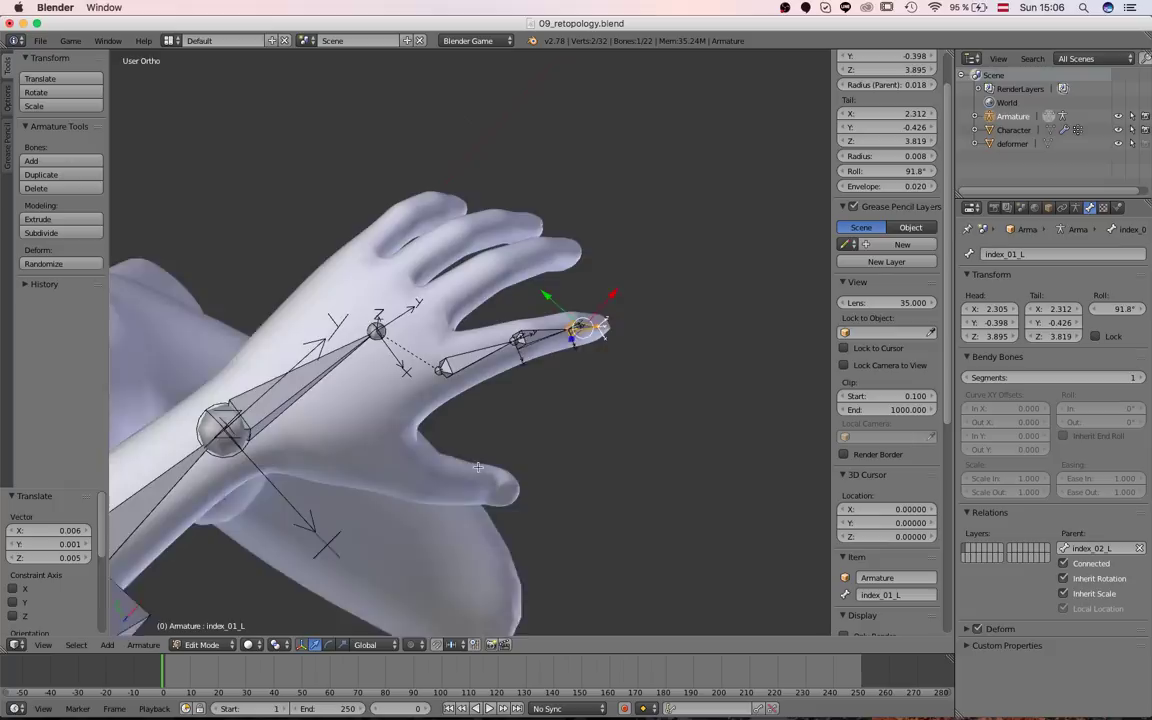
scroll(525, 357, "up", 5)
scroll(566, 378, "down", 2)
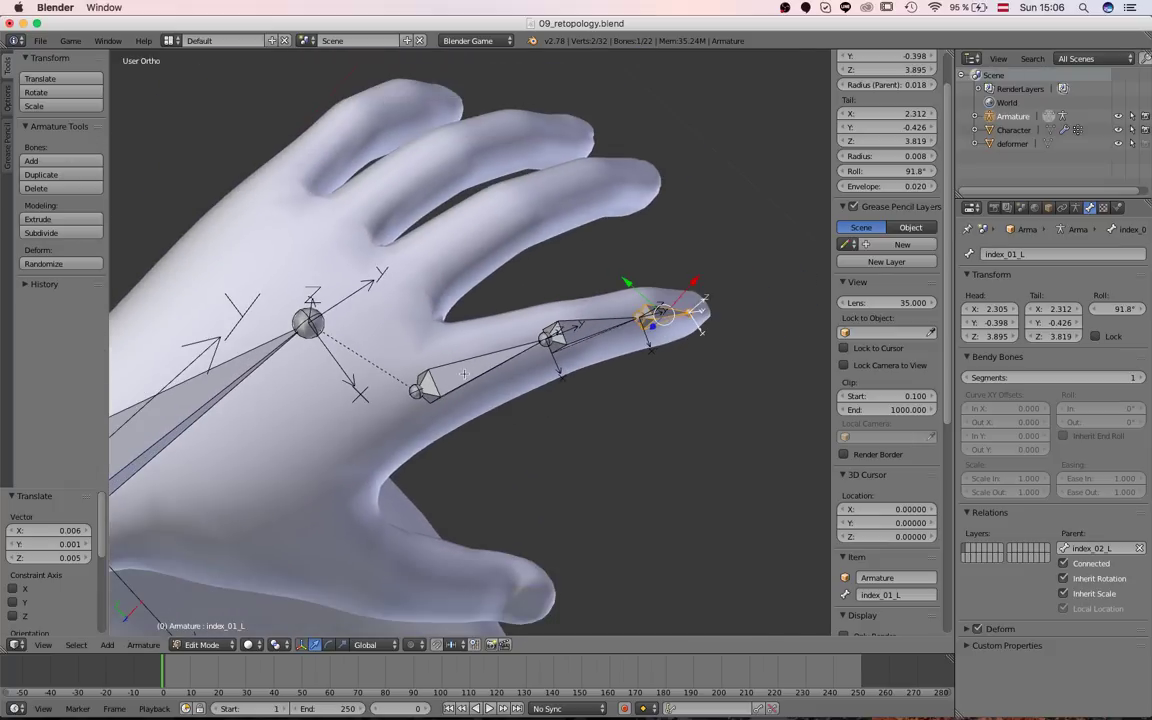
scroll(470, 367, "up", 3)
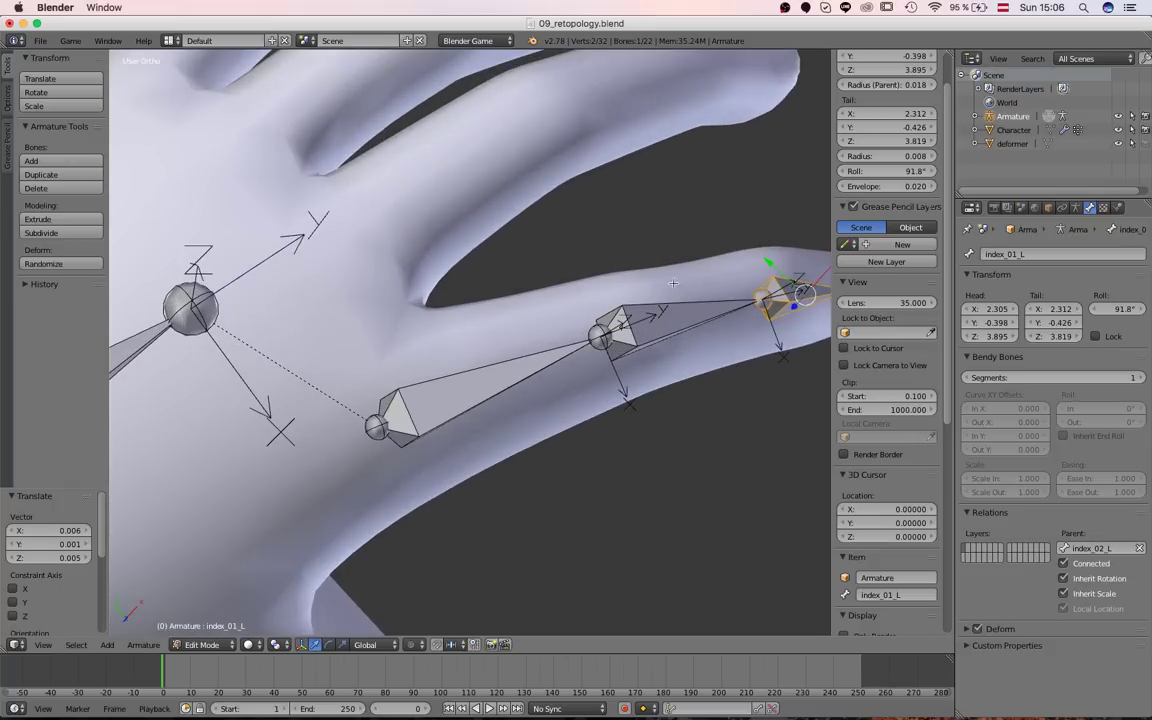
scroll(673, 283, "down", 5)
scroll(480, 360, "up", 6)
right_click(361, 443)
key("g")
left_click(353, 427)
scroll(312, 398, "down", 4)
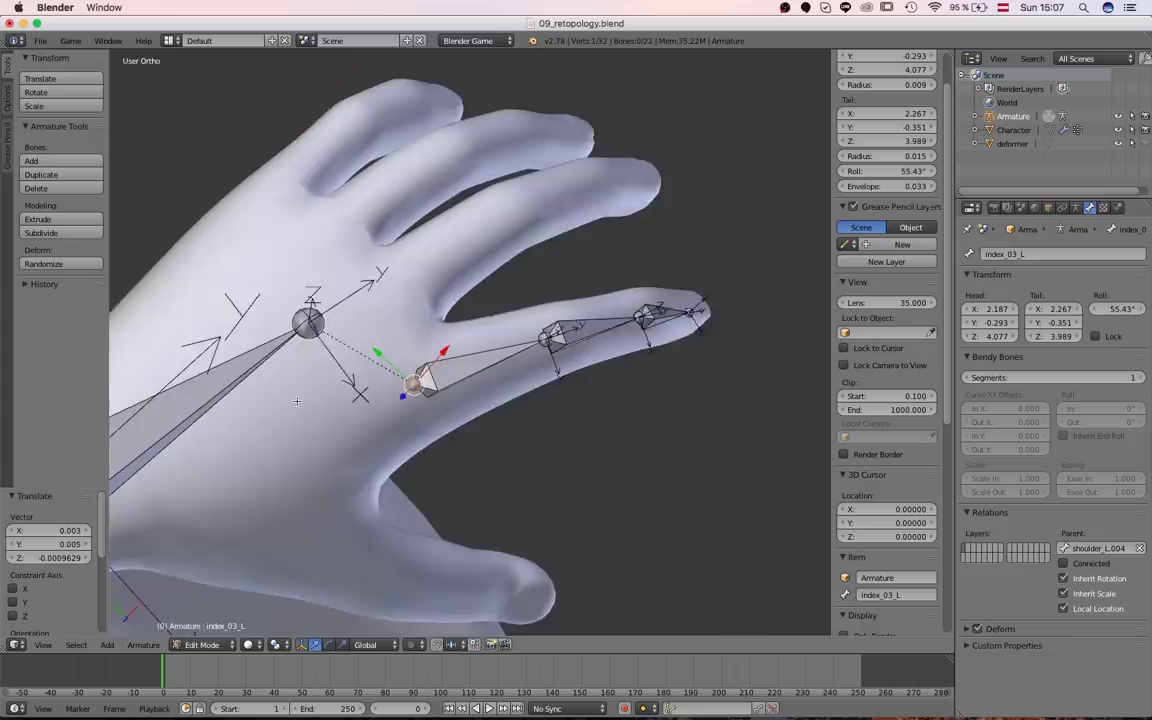
Rename the left hand bone, between the wrist and the knuckles, as hand_L
scroll(297, 401, "down", 2)
middle_click_drag(297, 401, 329, 391)
scroll(329, 391, "up", 1)
right_click(292, 333)
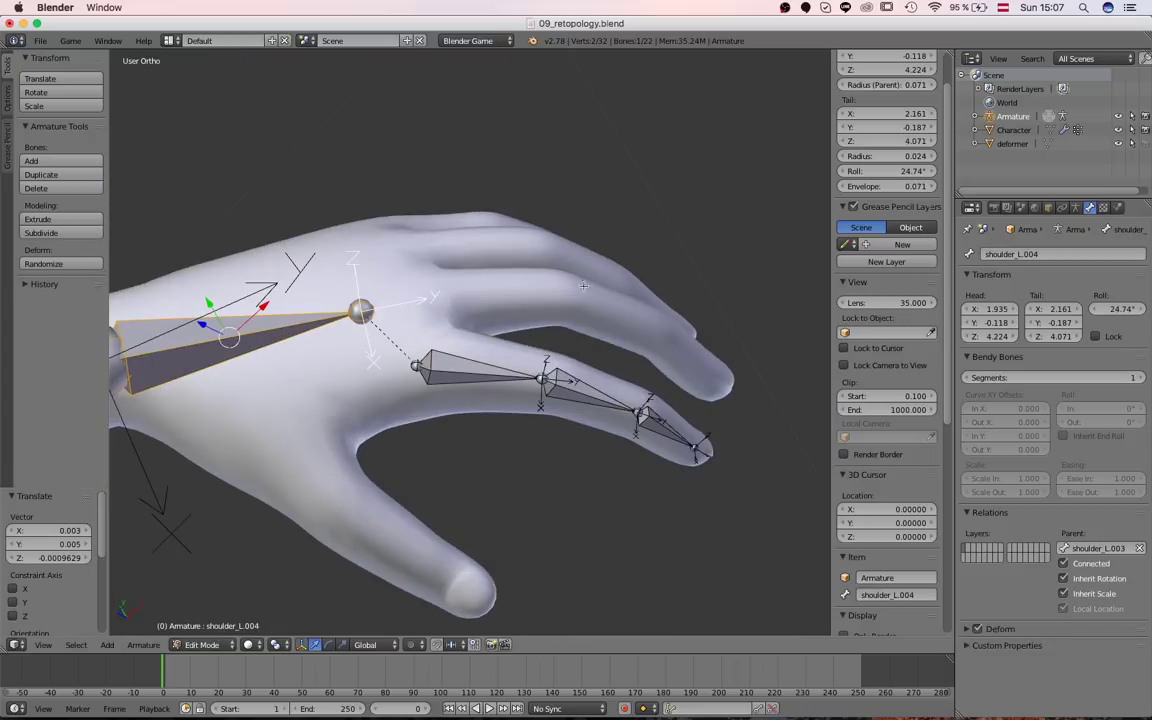
left_click(1035, 254)
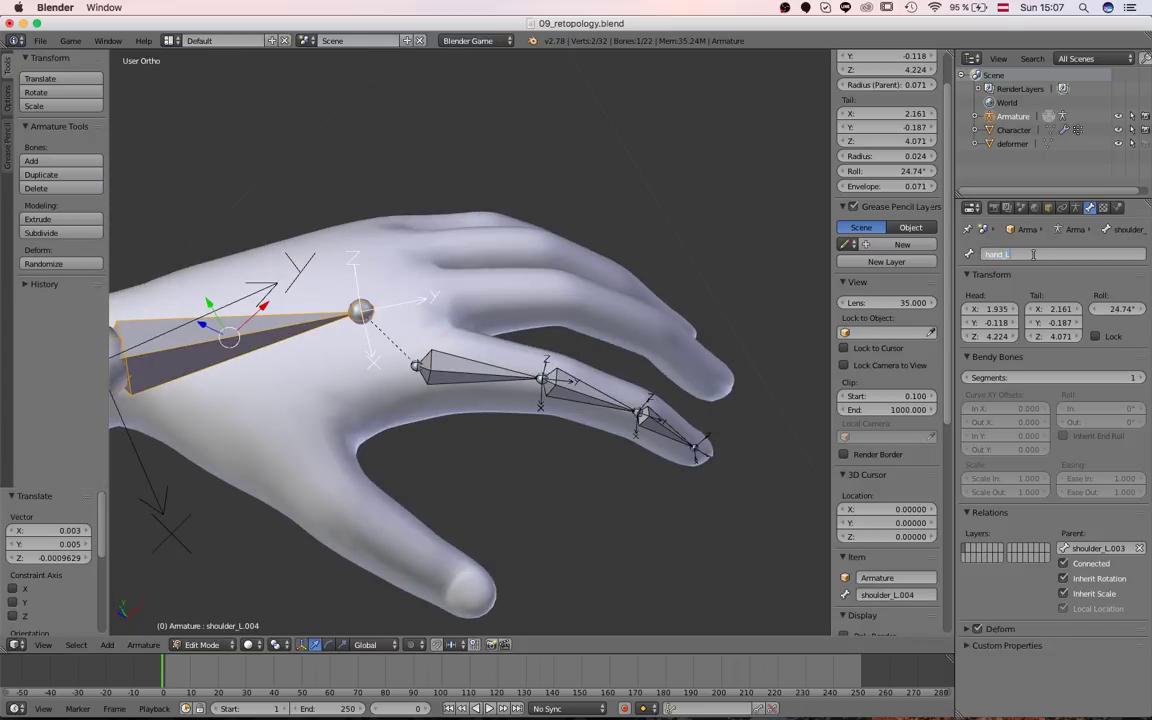
key("Return")
Select the mirrored hand bone on the right arm and the left index chain's base, and compare the bone names on both sides
scroll(586, 329, "down", 6)
middle_click_drag(381, 315, 518, 275, "shift")
scroll(441, 317, "down", 3)
middle_click_drag(385, 340, 435, 310)
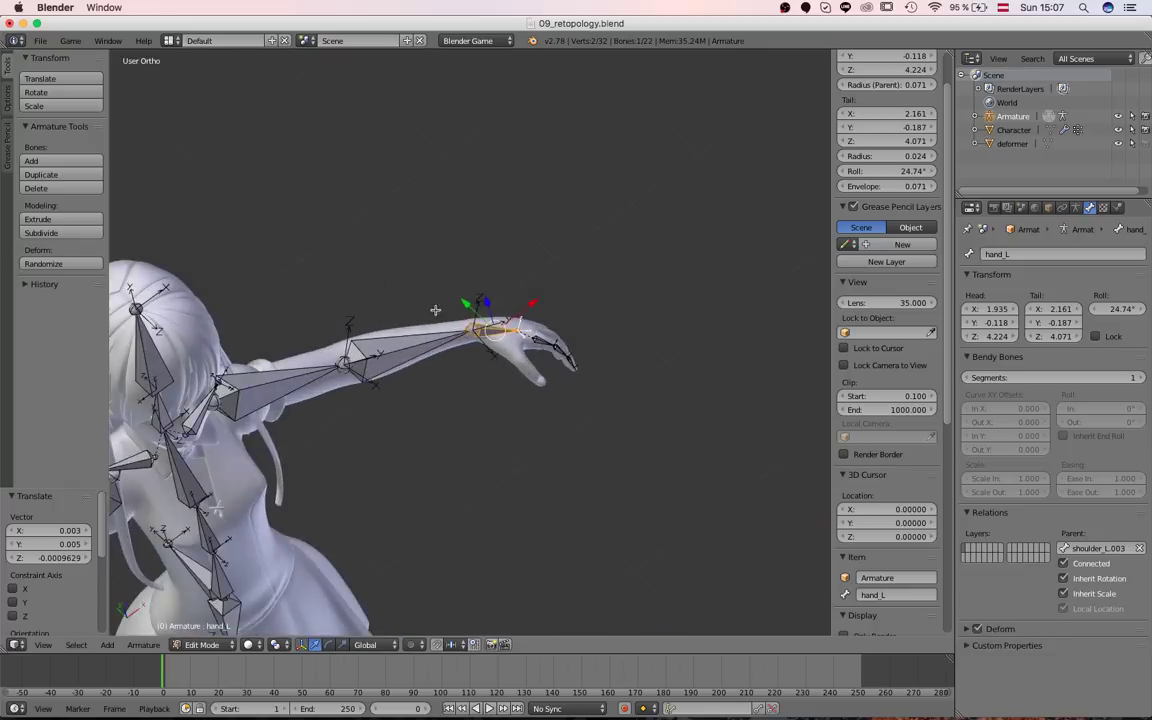
middle_click_drag(437, 378, 764, 221, "shift")
middle_click_drag(262, 612, 407, 443, "shift")
scroll(407, 443, "up", 4)
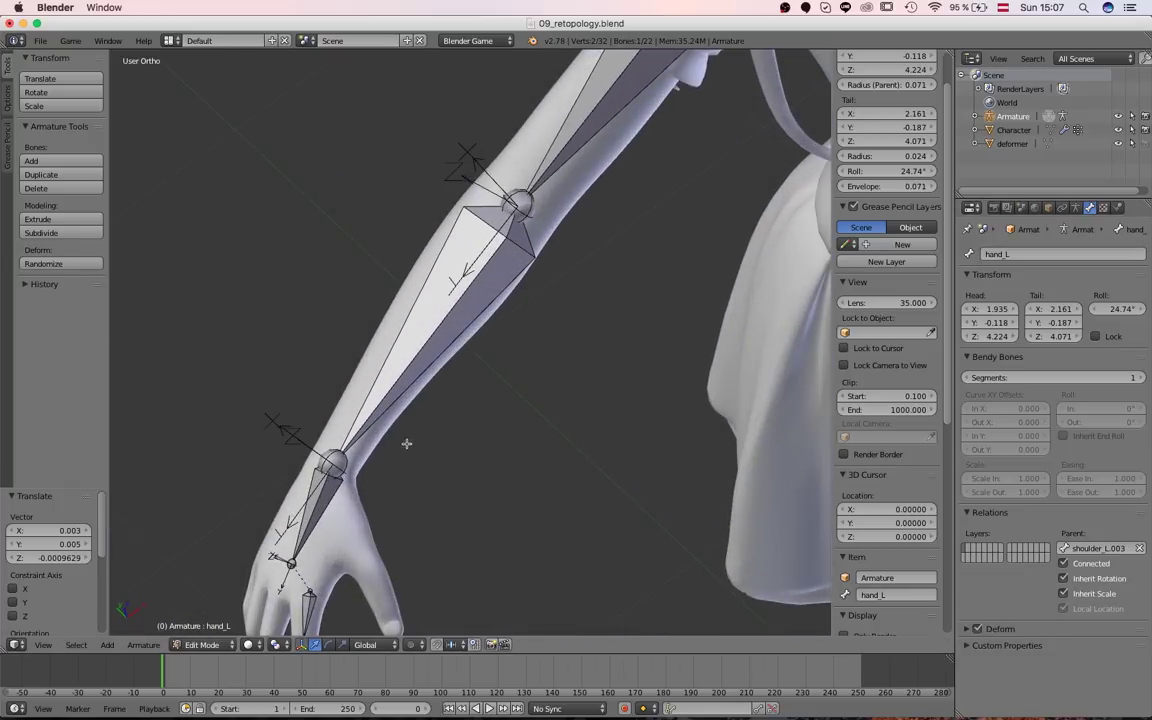
right_click(324, 493)
type("hand_L.001")
middle_click_drag(485, 439, 486, 429, "shift")
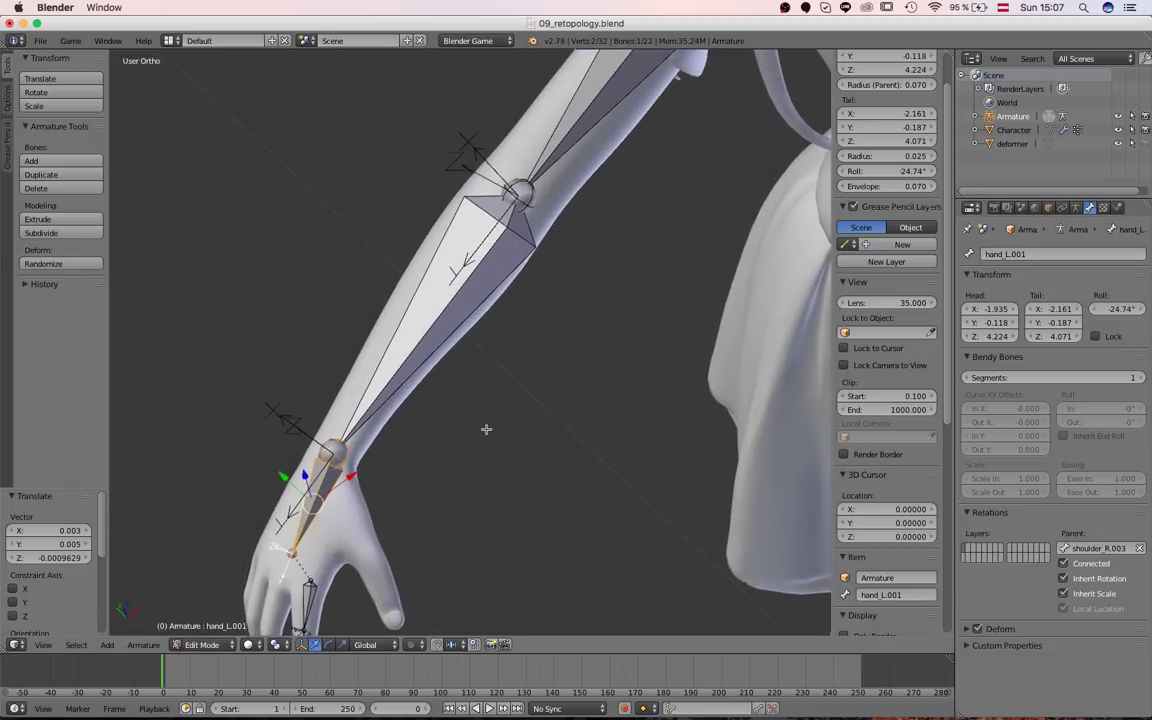
scroll(486, 429, "down", 6)
middle_click_drag(750, 284, 640, 324, "shift")
right_click(743, 142)
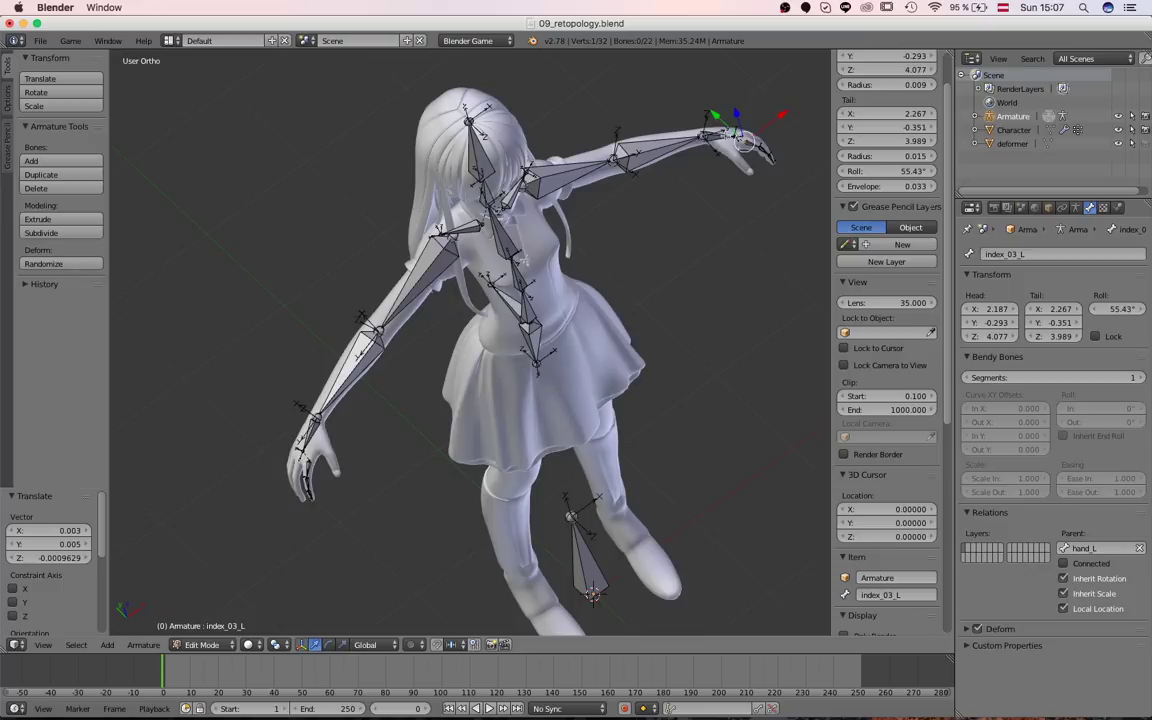
scroll(300, 545, "up", 3)
middle_click_drag(223, 563, 532, 373, "shift")
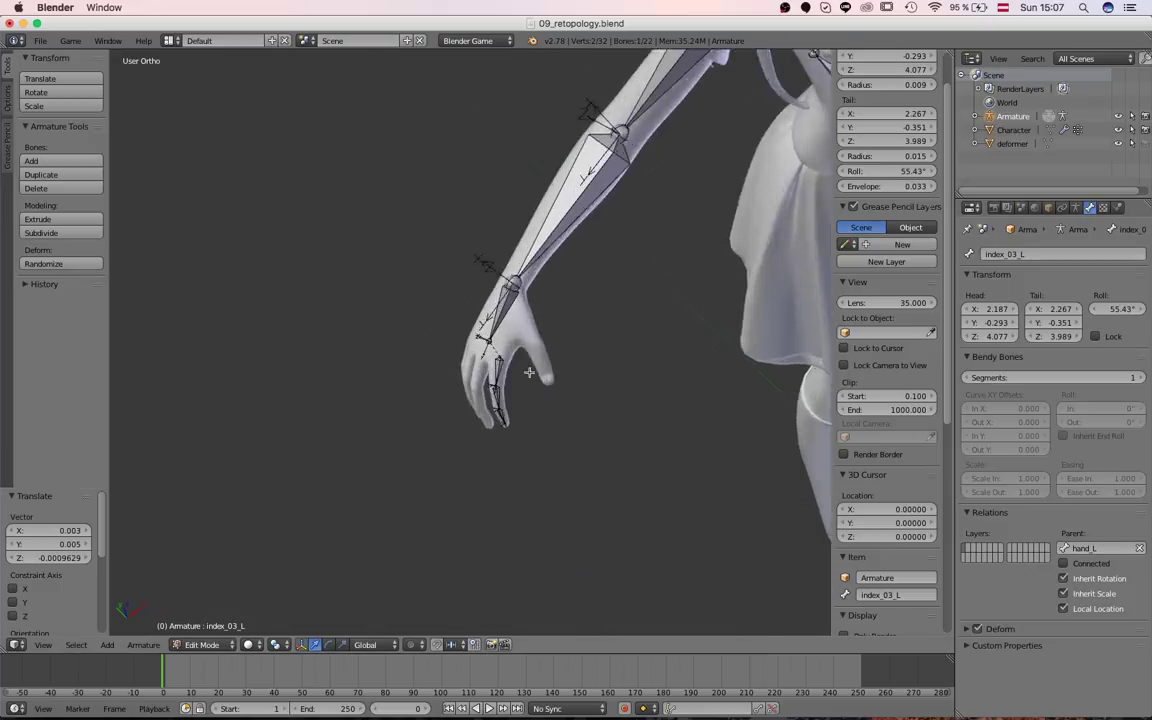
scroll(532, 378, "up", 4)
Rename the mirrored first index bone on the right hand as index_03_R
right_click(542, 406)
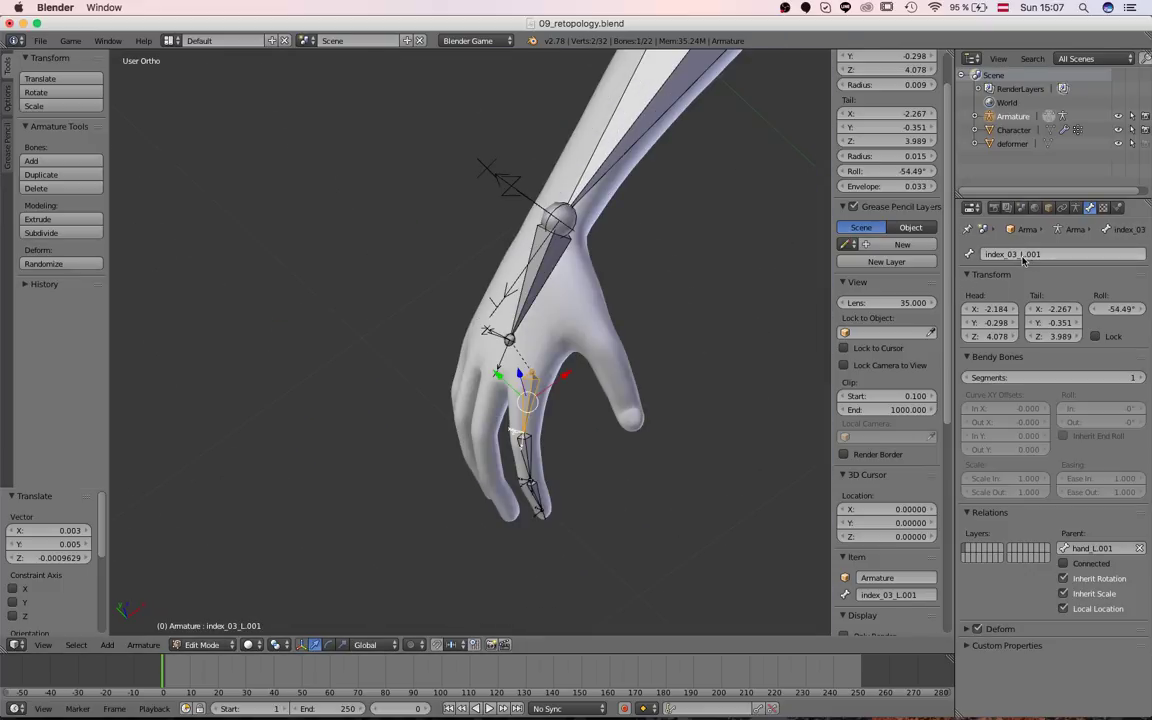
left_click(1046, 254)
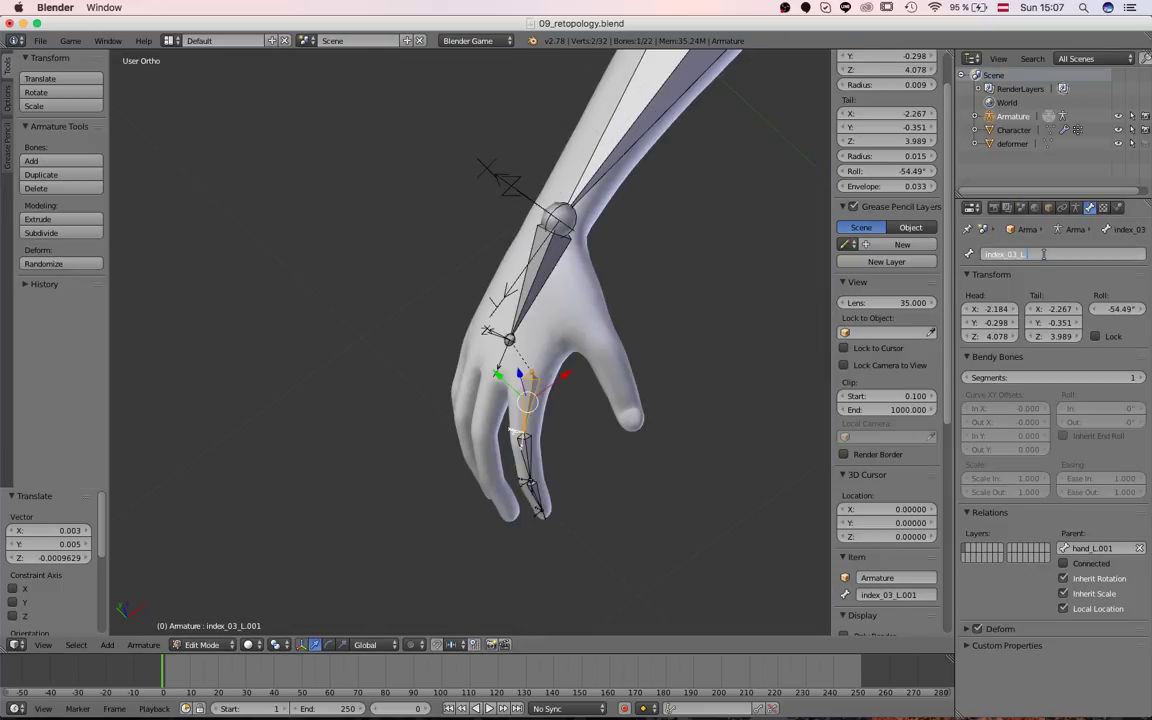
type("S")
key("Return")
Rename the second and third bones of the right hand's index chain as index_02_R and index_01_R
right_click(527, 458)
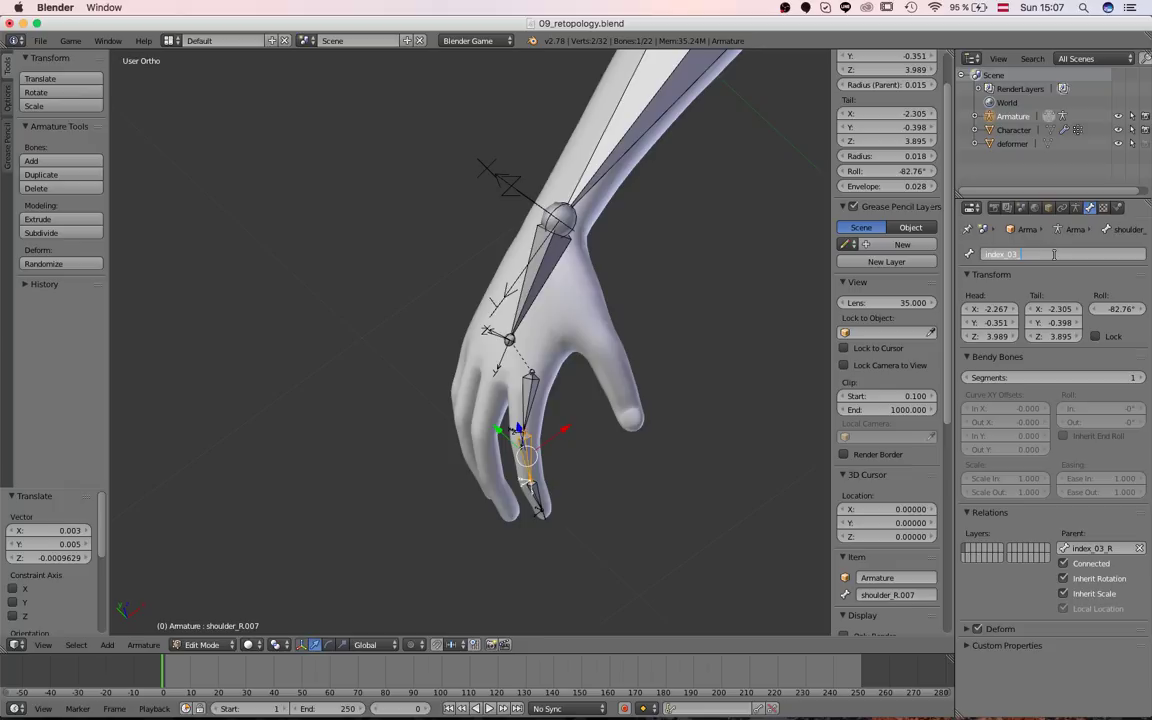
key("Return")
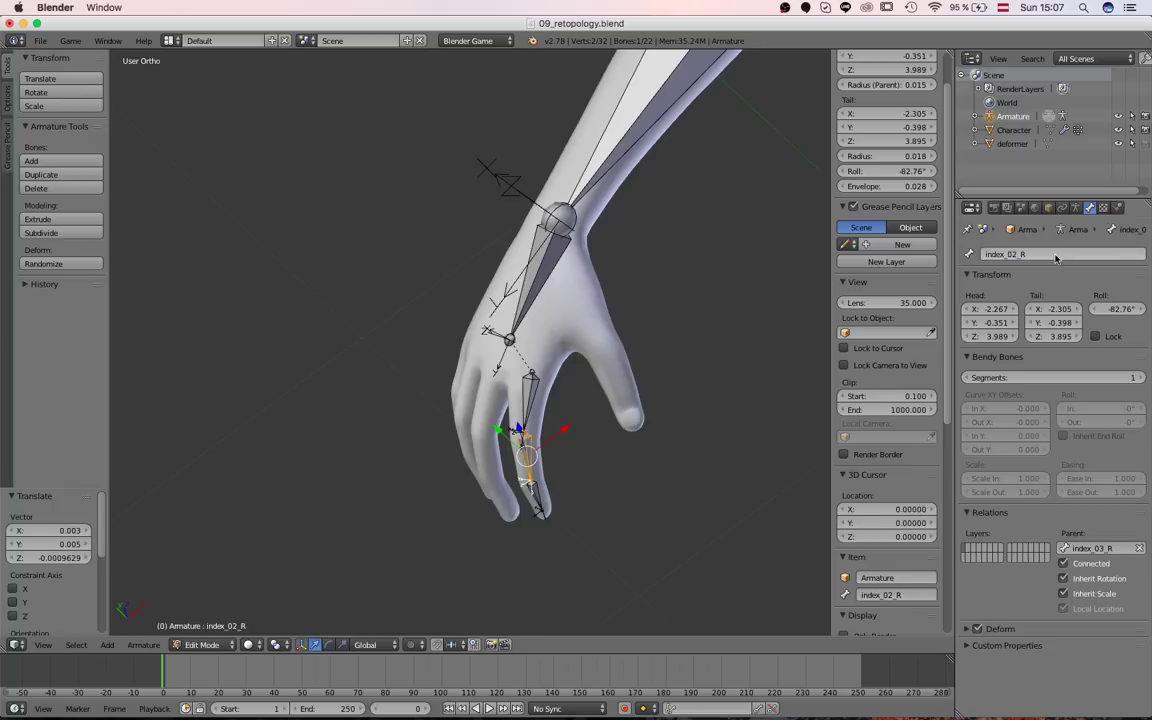
right_click(536, 505)
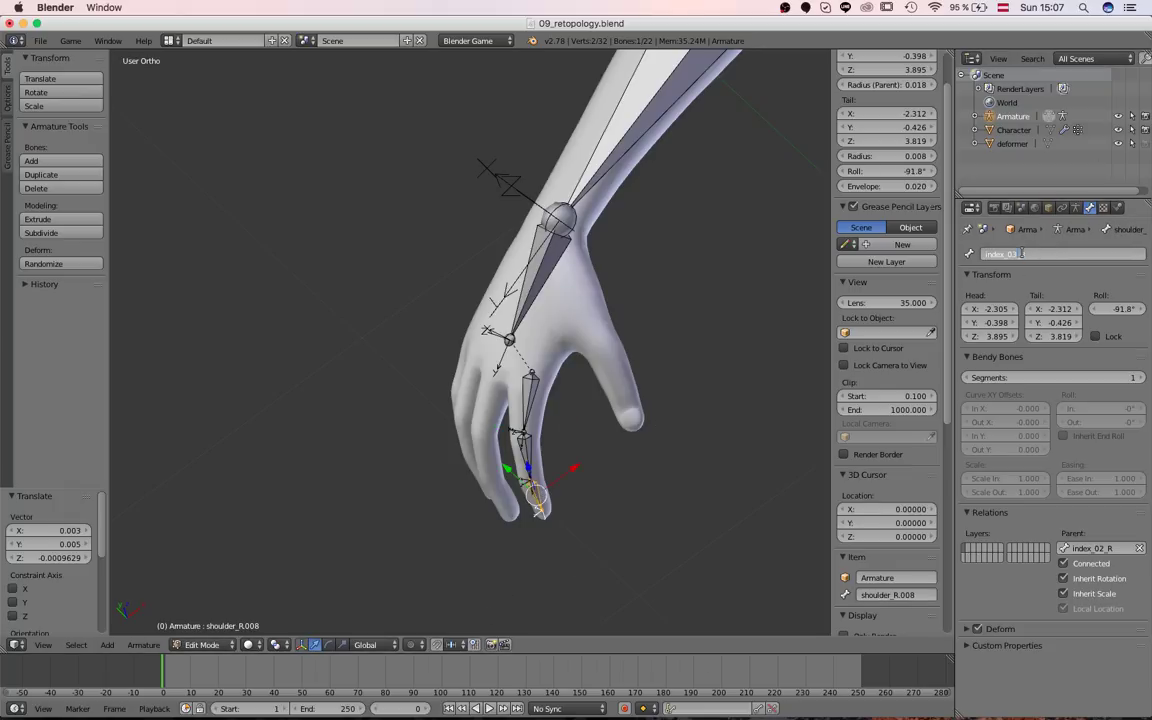
key("Return")
scroll(537, 496, "down", 7)
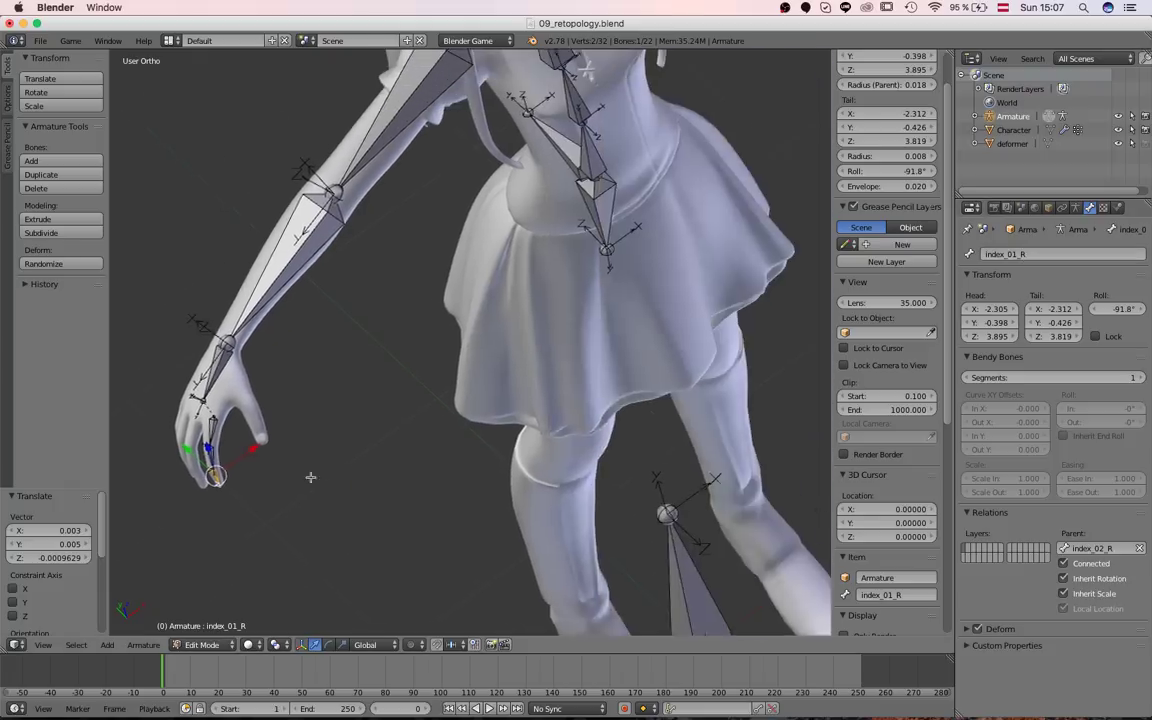
Check the right index and hand bones by selecting them in turn and trying to move the hand bone
scroll(399, 447, "up", 5)
right_click(230, 385)
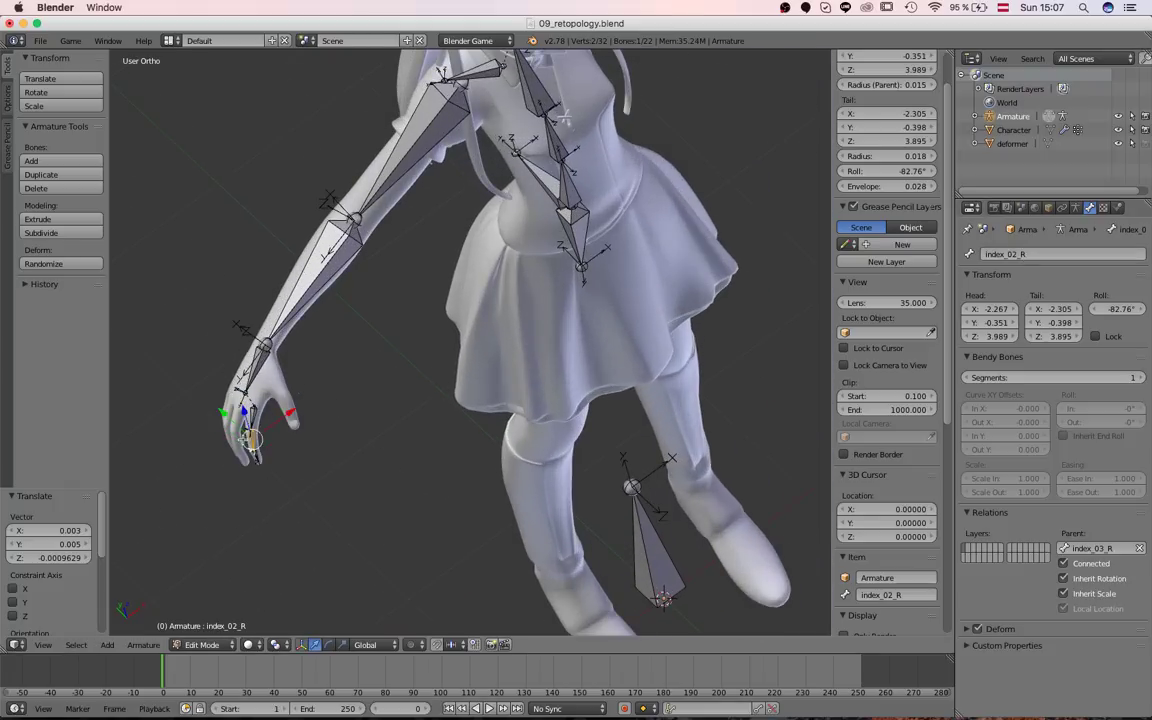
scroll(381, 368, "down", 5)
scroll(381, 376, "up", 5)
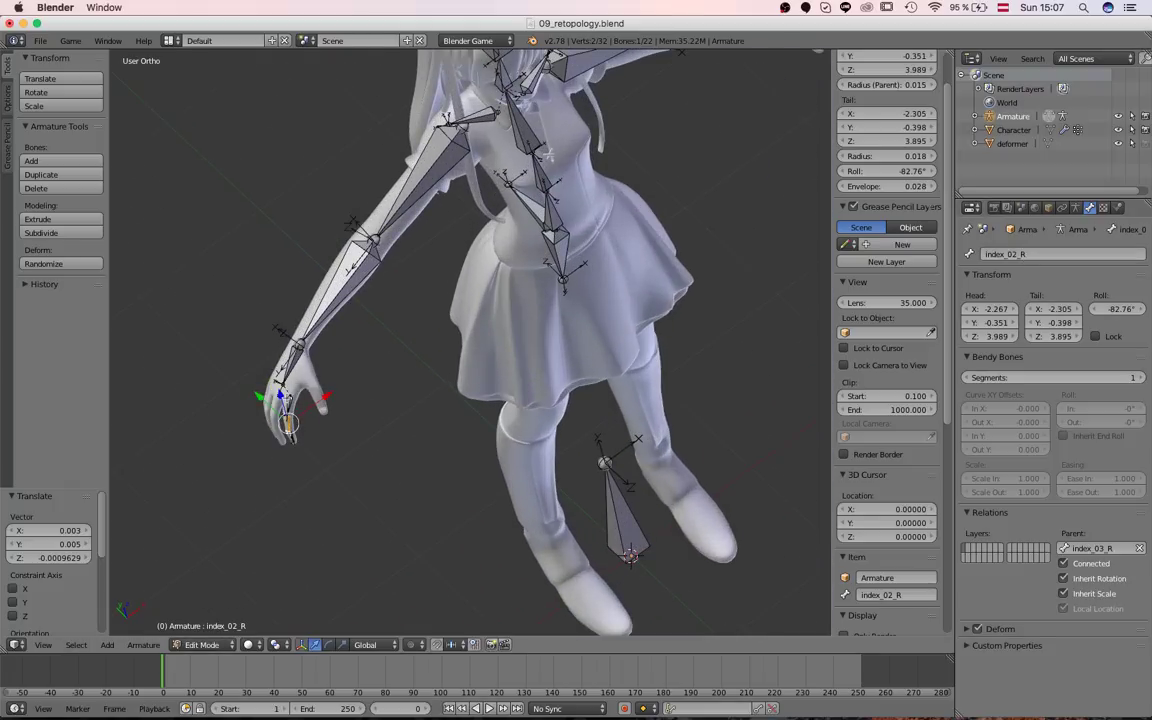
right_click(265, 370)
scroll(436, 291, "down", 5)
scroll(399, 306, "up", 3)
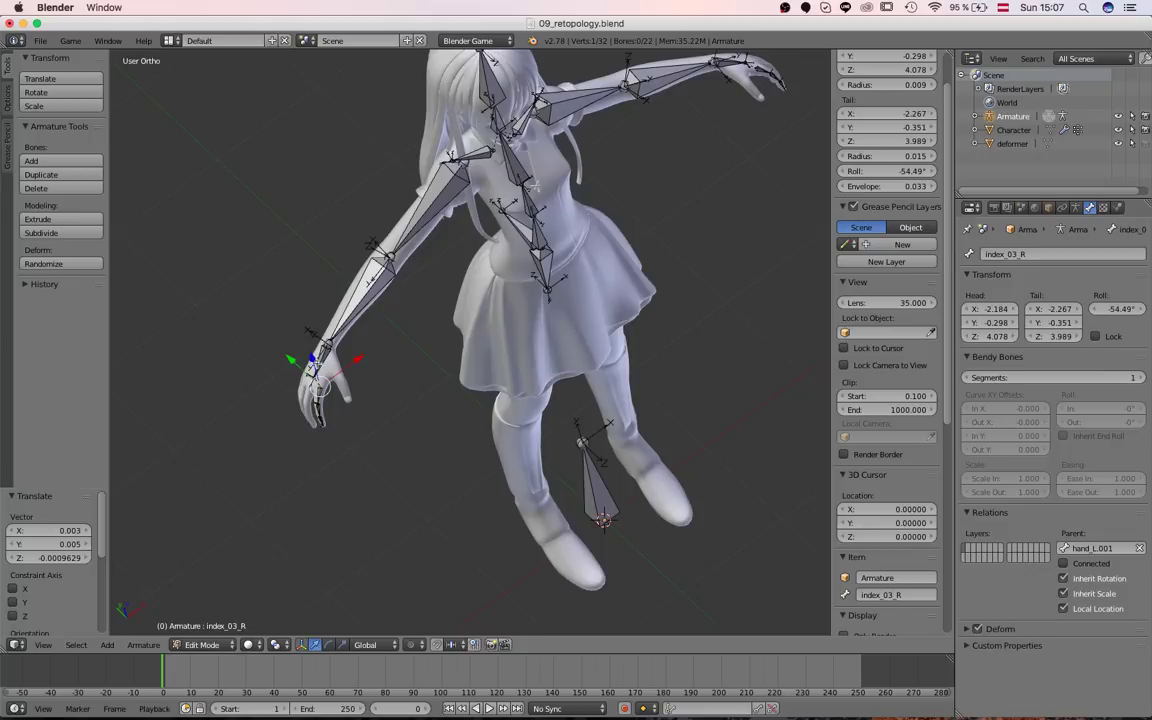
right_click(318, 361)
key("g")
right_click(316, 352)
Rename the right and left forearm bones with the base name arm_ plus each side's suffix
right_click(372, 300)
key("g")
right_click(385, 280)
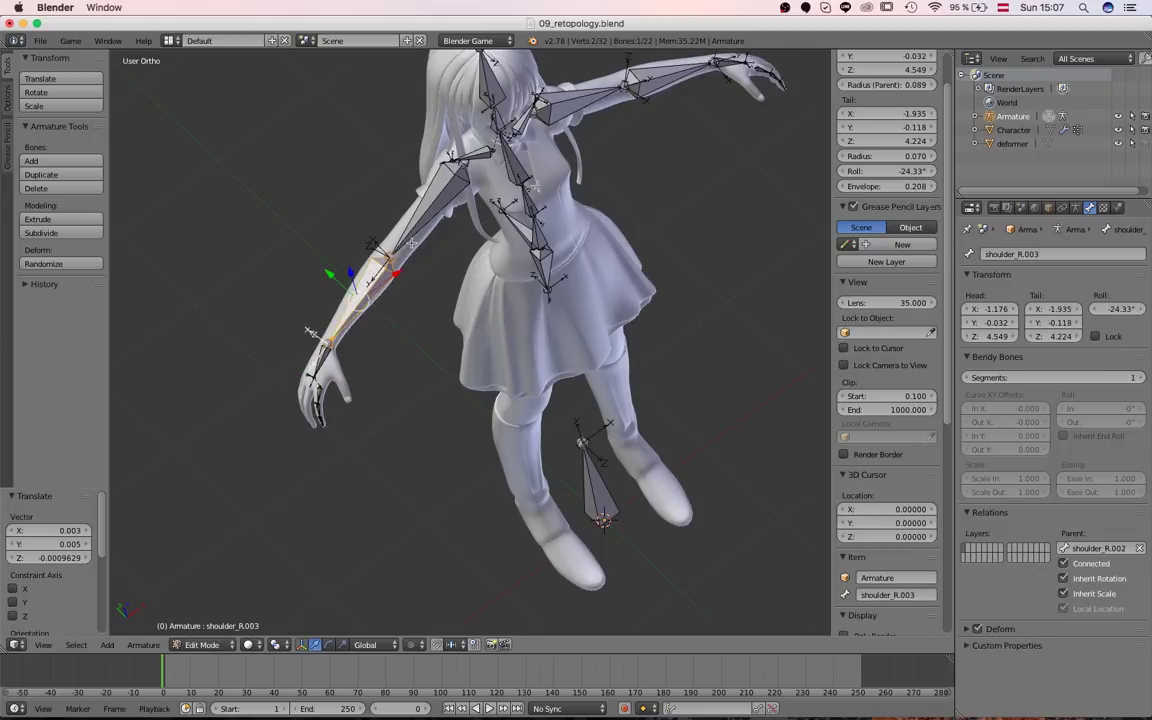
key("g")
right_click(376, 266)
middle_click_drag(358, 322, 428, 437)
scroll(409, 311, "up", 3)
scroll(411, 315, "down", 2)
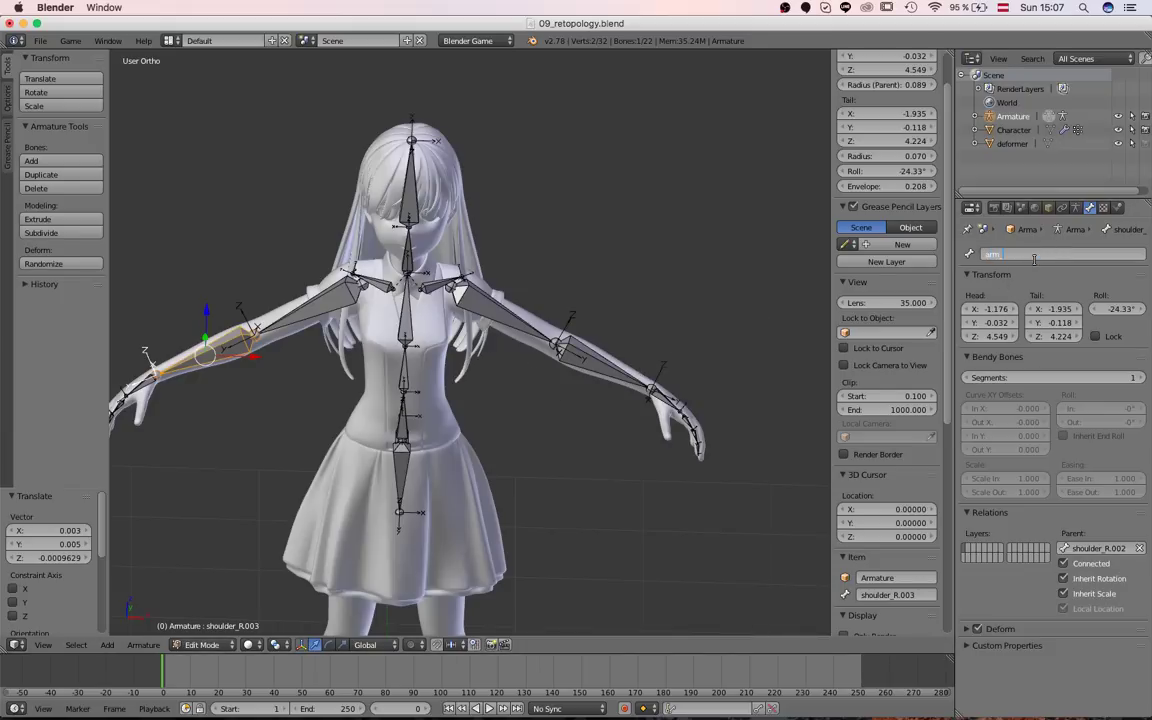
right_click(603, 364)
left_click(1006, 254)
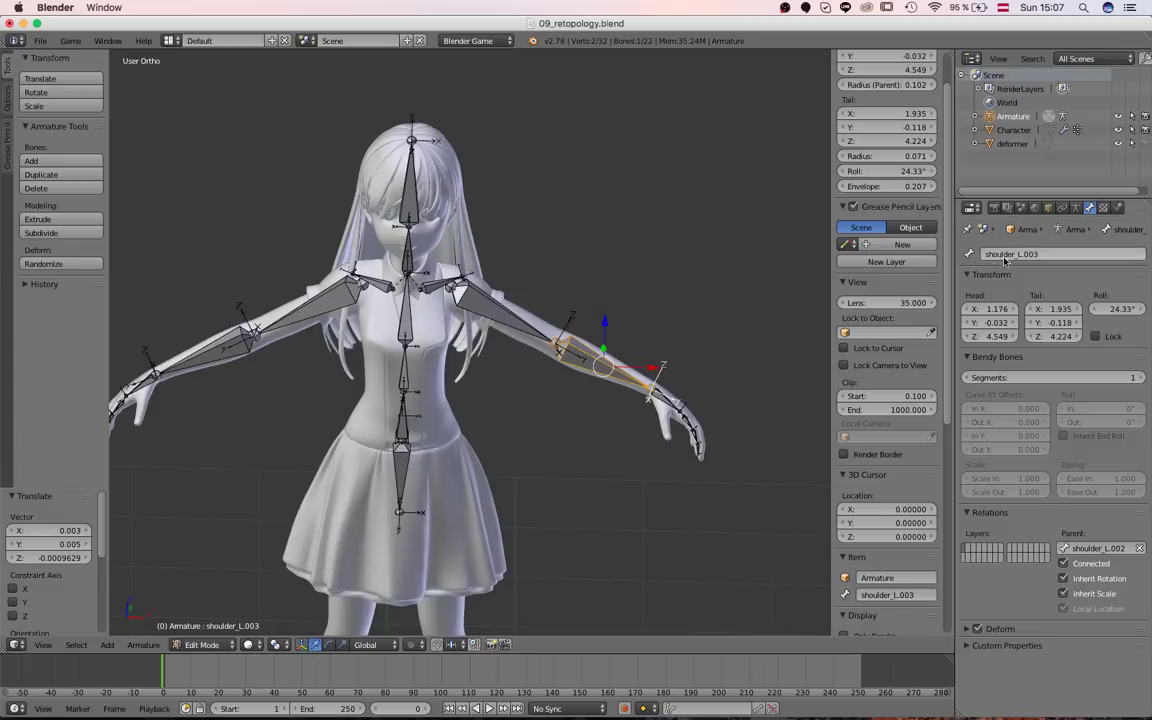
type("A")
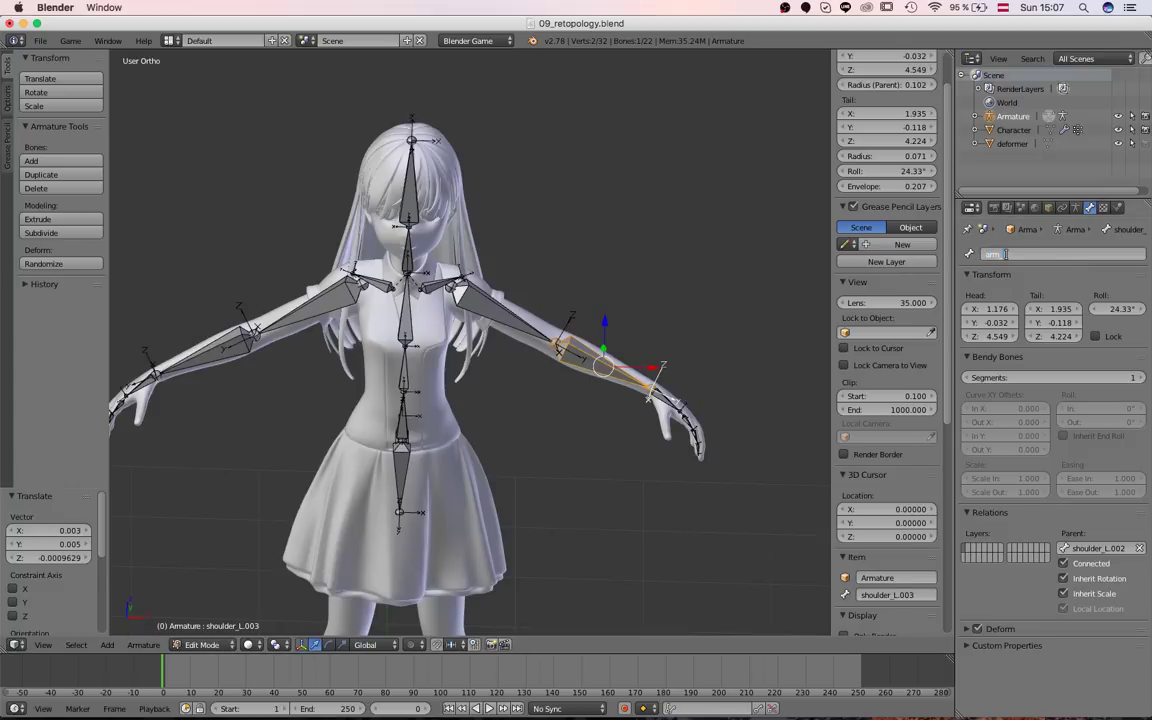
key("Return")
Rename the left upper arm bone as upperarm_L and the right one as upperarm_R
right_click(480, 312)
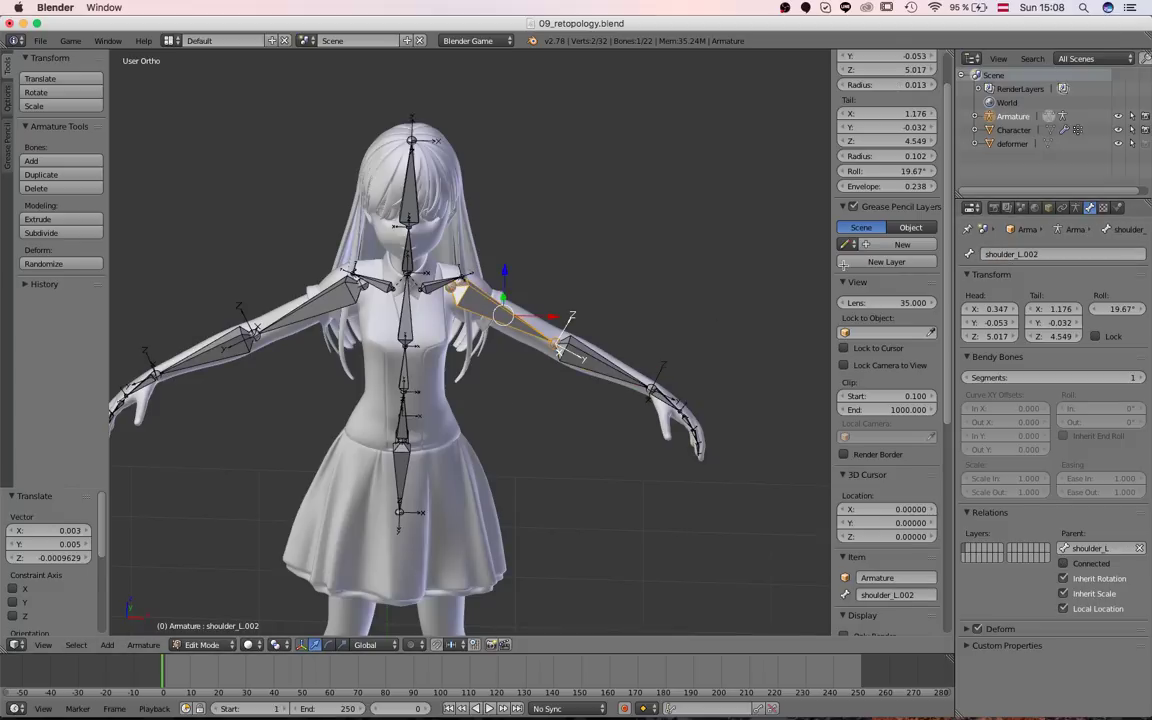
left_click(1033, 253)
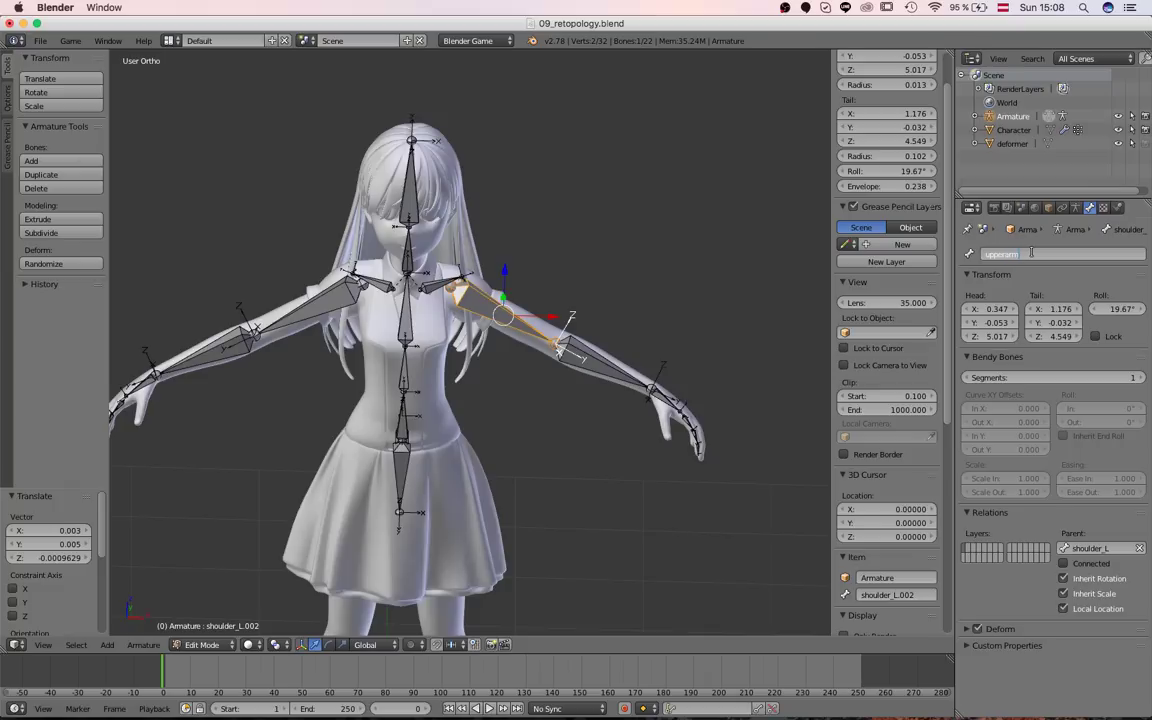
key("Return")
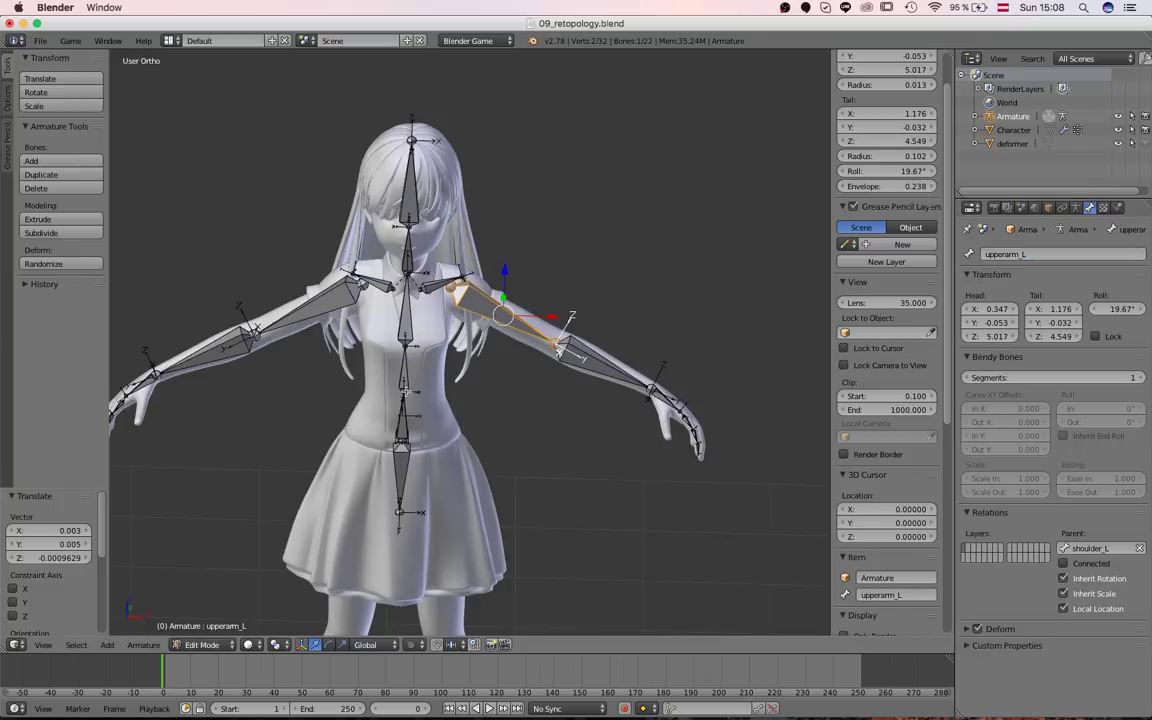
right_click(322, 306)
left_click(1101, 254)
type("upperarm_L")
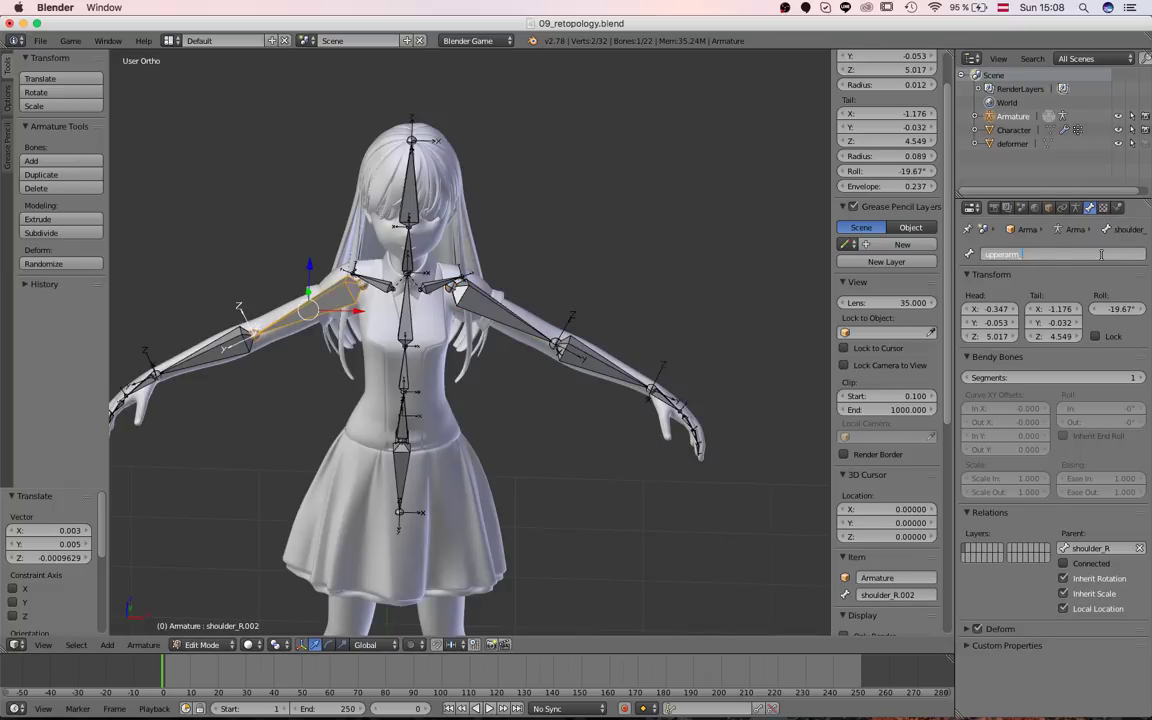
key("BackSpace")
type("R")
key("Return")
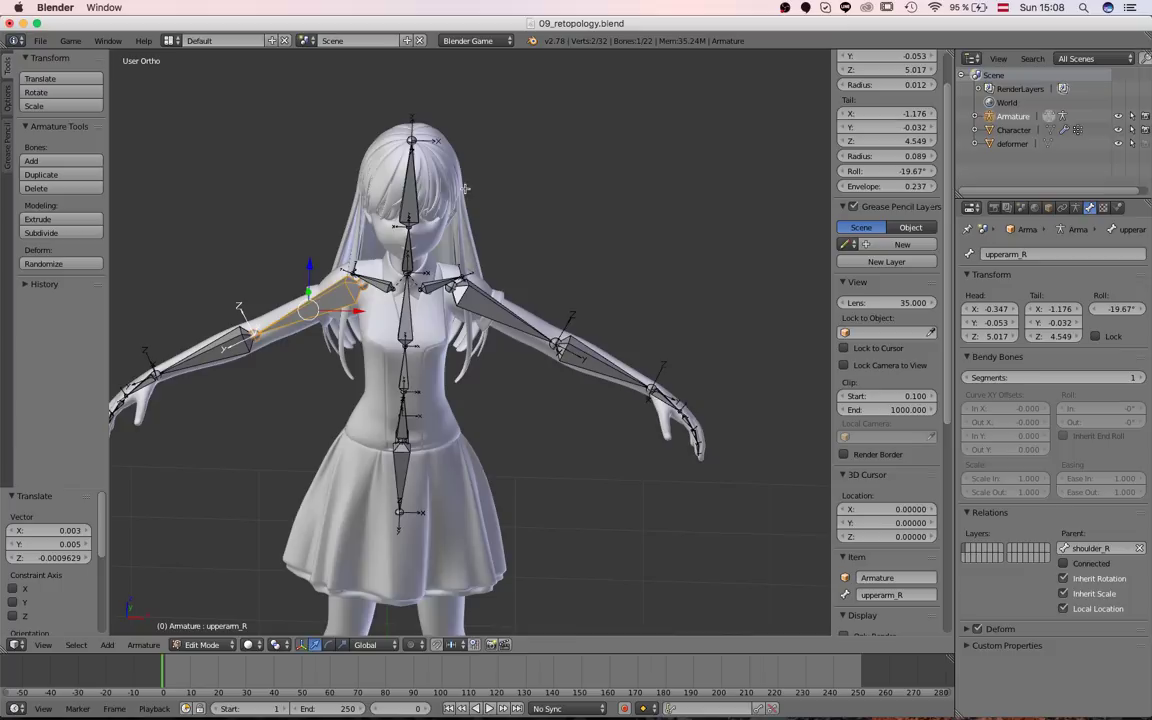
Examine the armature's bone hierarchy in the outliner from the controler bone through the spine to the shoulders, and collapse it again
left_click(975, 117)
left_click(991, 131)
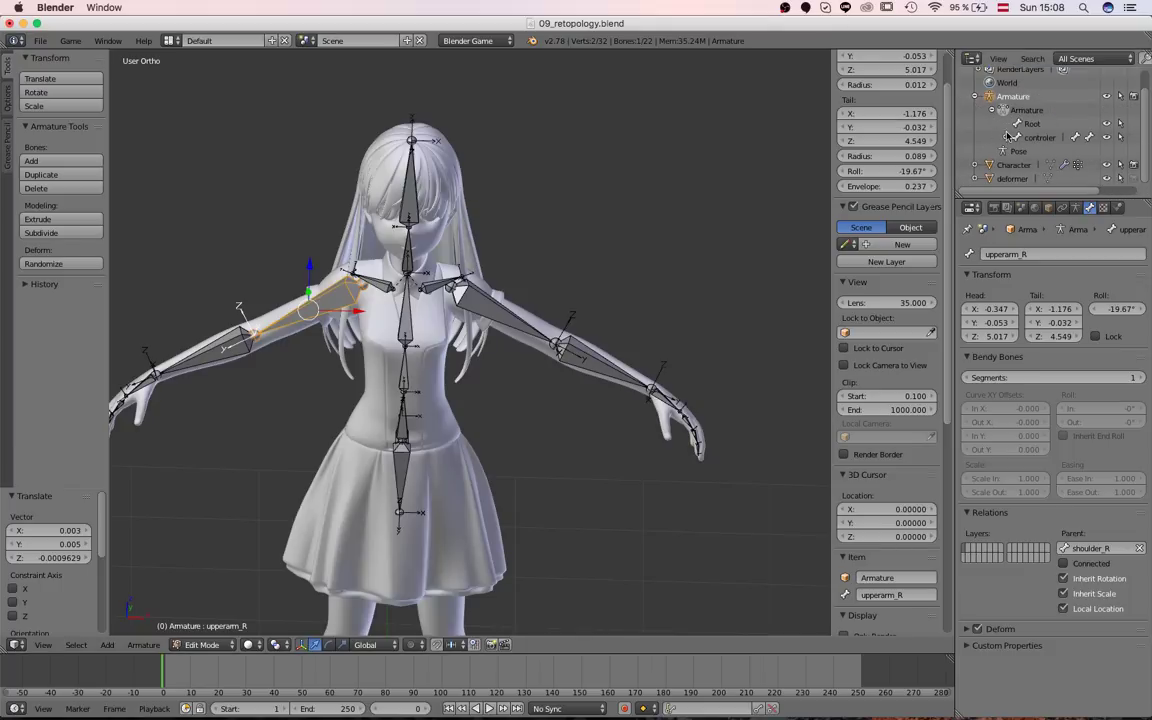
left_click(1007, 137)
scroll(1022, 152, "down", 1)
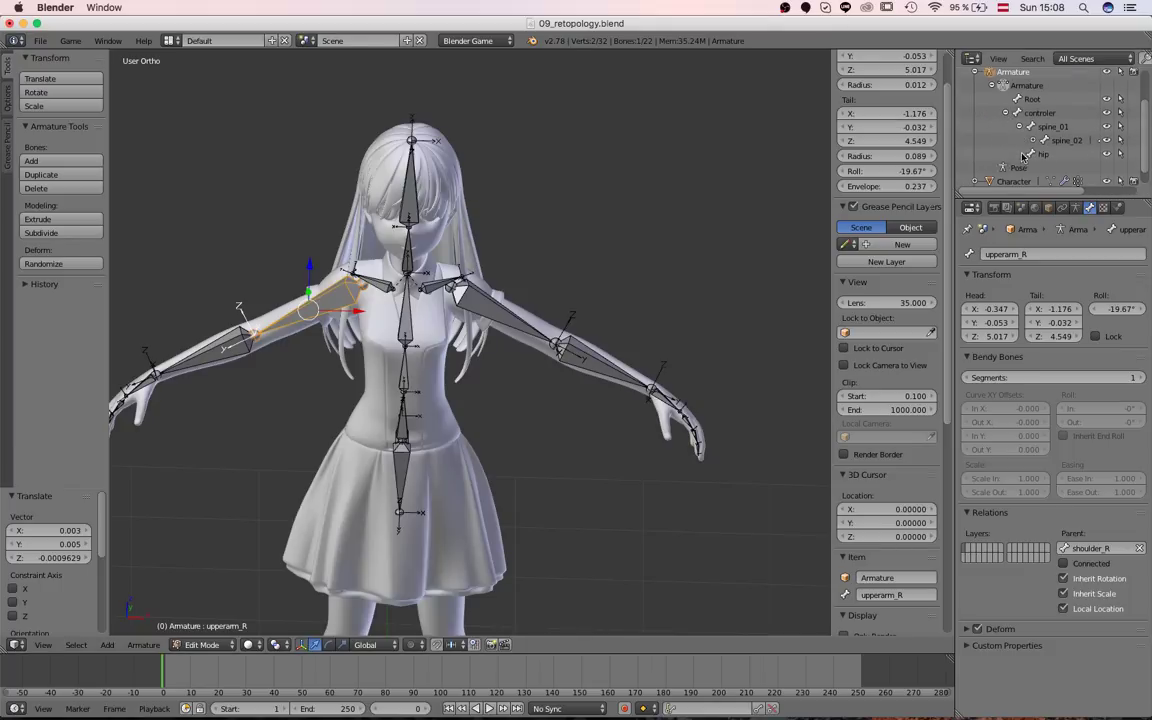
scroll(1037, 145, "down", 1)
left_click(1047, 130)
scroll(1058, 145, "down", 2)
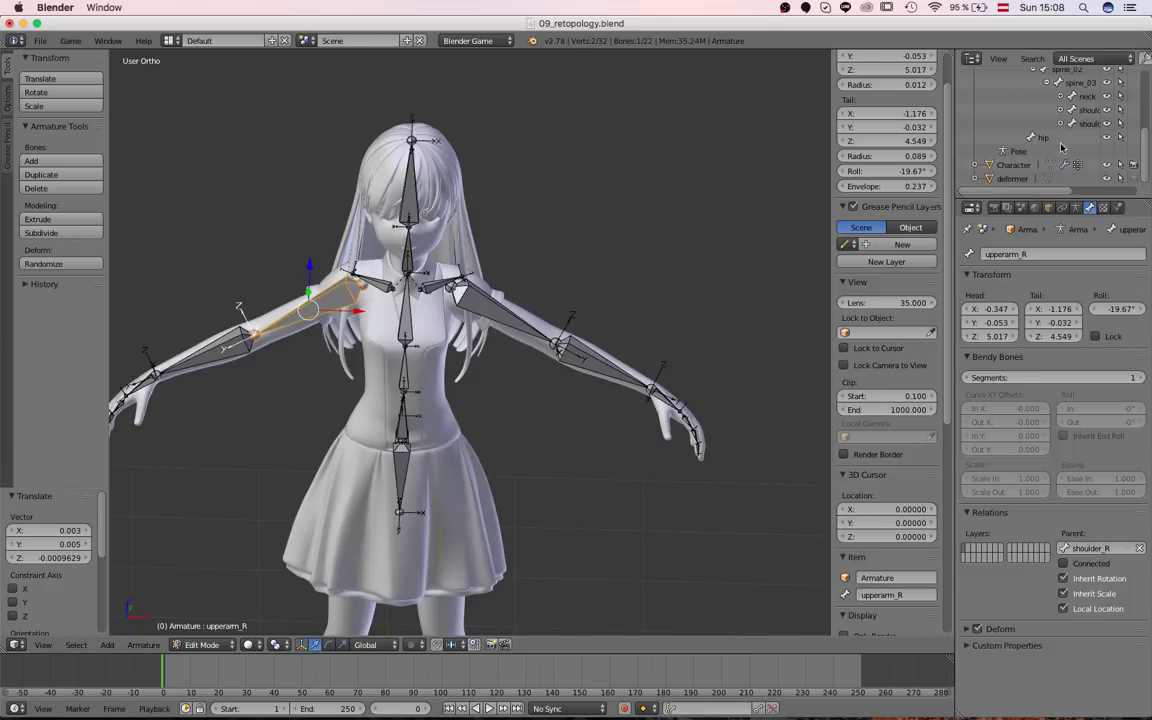
left_click(1061, 121)
left_click(1061, 115)
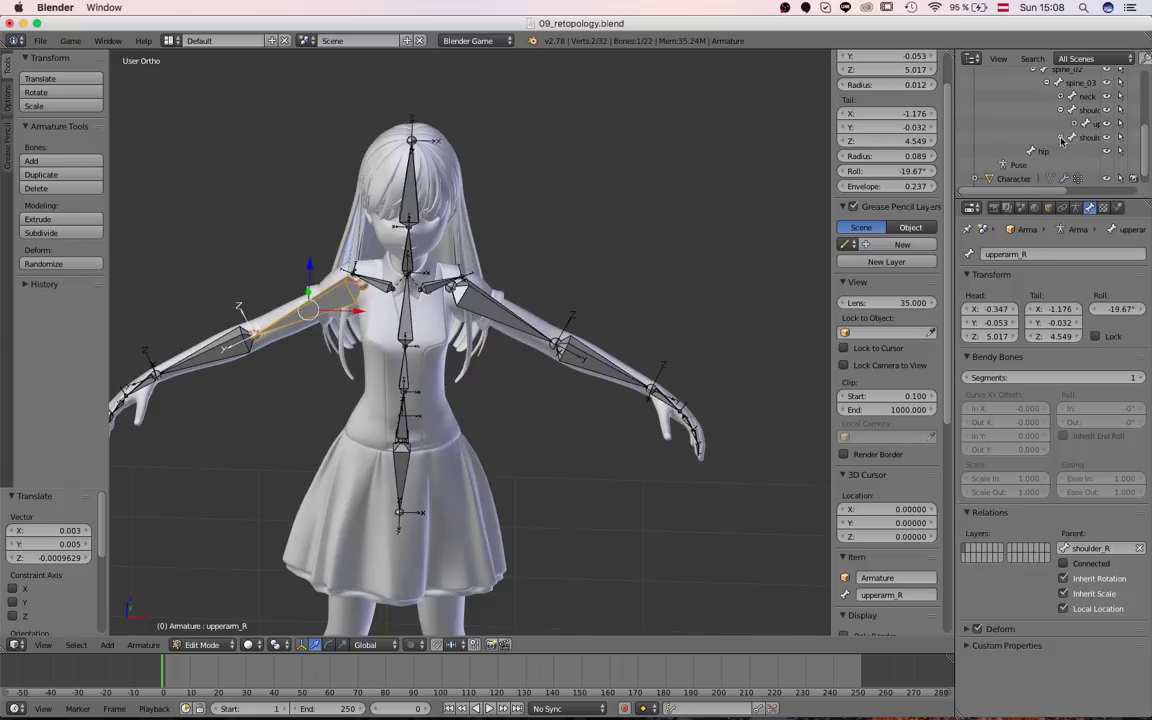
scroll(1068, 106, "up", 3)
left_click(1020, 118)
left_click(1011, 109)
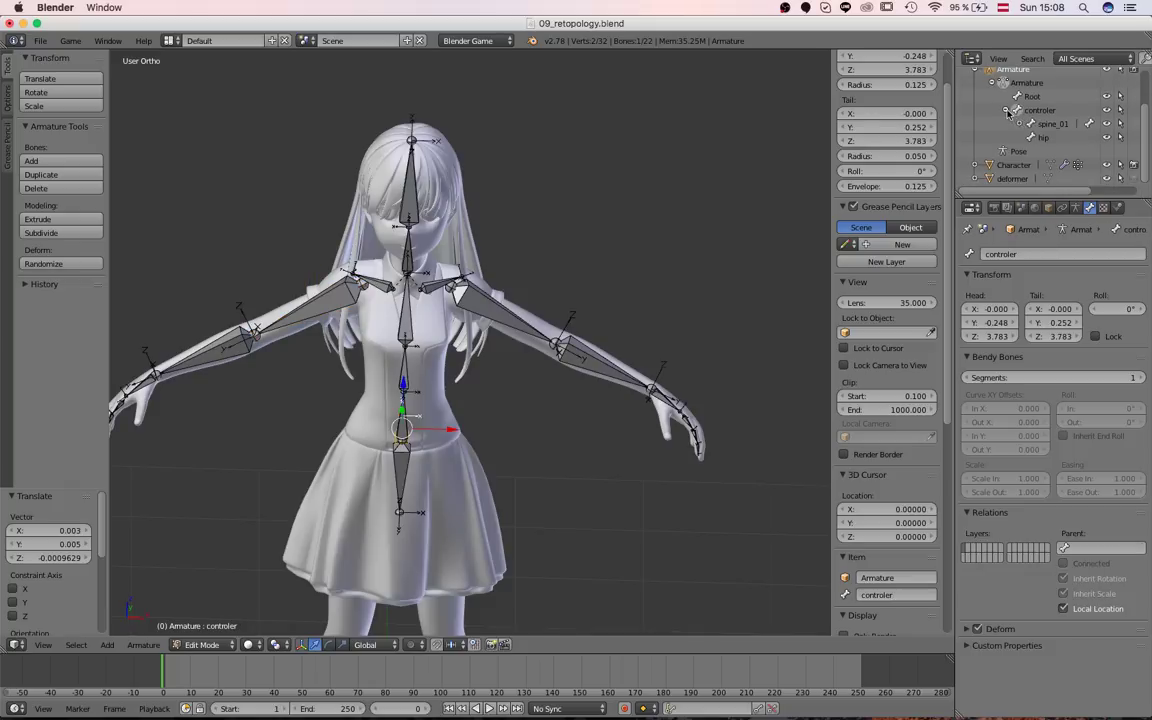
left_click(1006, 112)
left_click(994, 112)
In front wireframe view, extrude mirrored bones from the hip bone's tip to the hip joints, about X 0.368, Z 0.312
scroll(314, 535, "down", 3)
key("a")
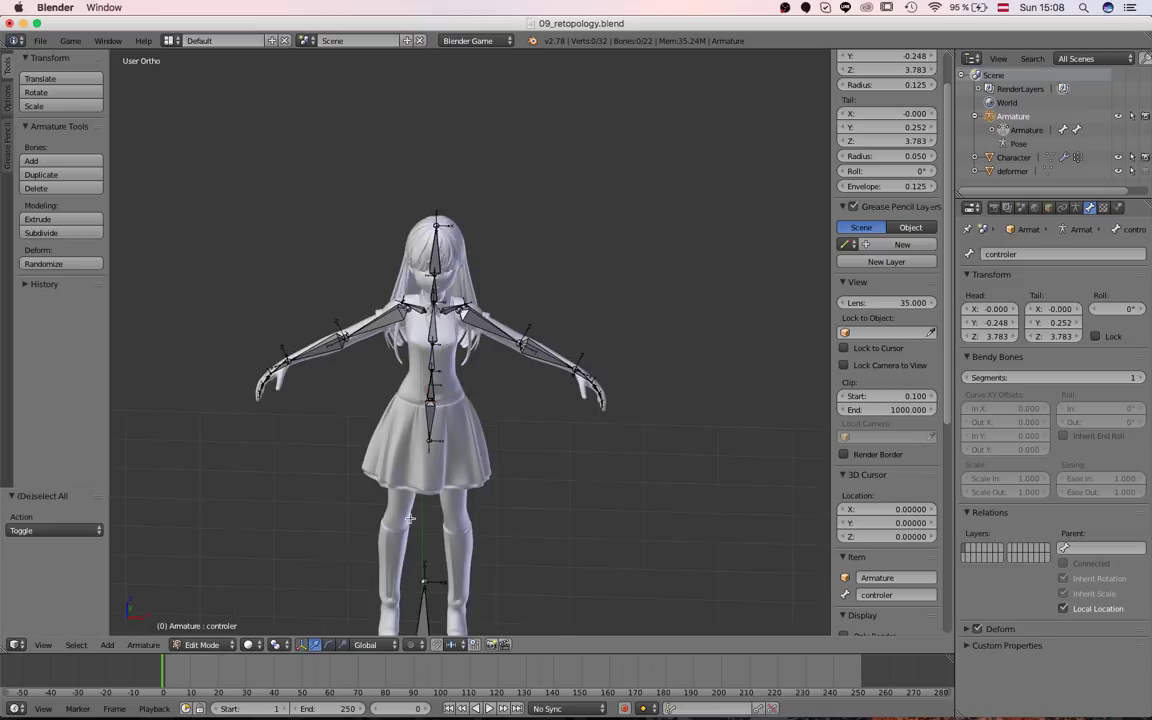
middle_click_drag(370, 467, 488, 399)
key("a")
key("KP_1")
scroll(460, 370, "up", 7)
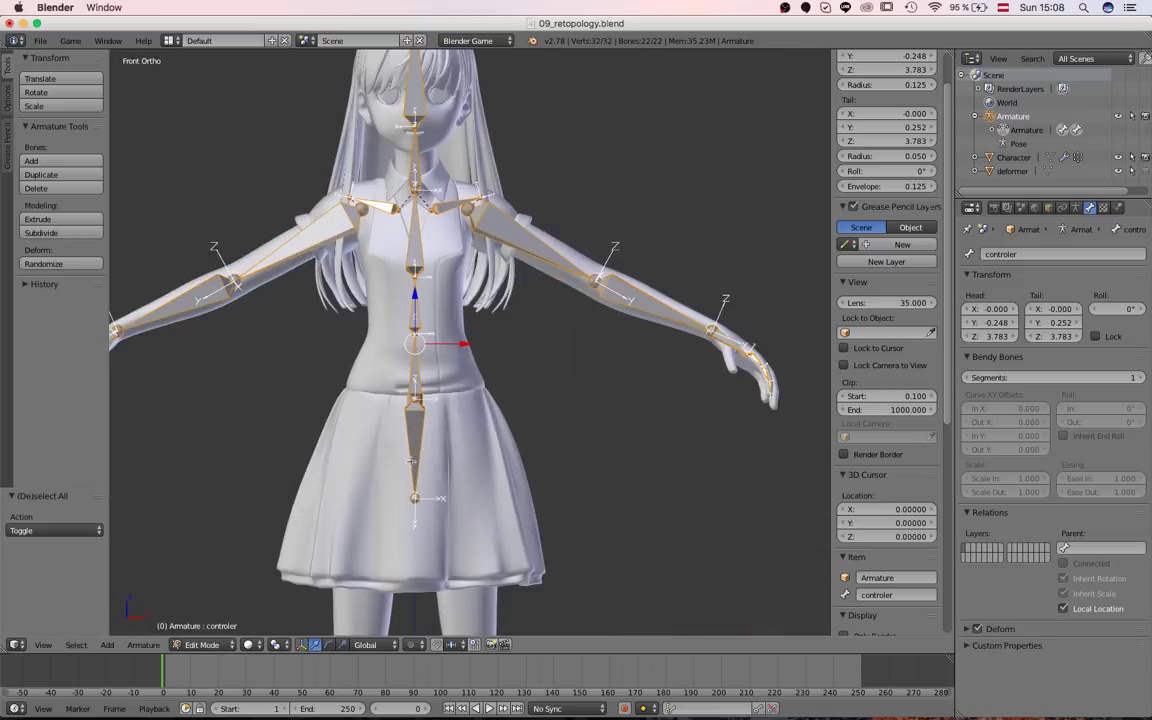
key("z")
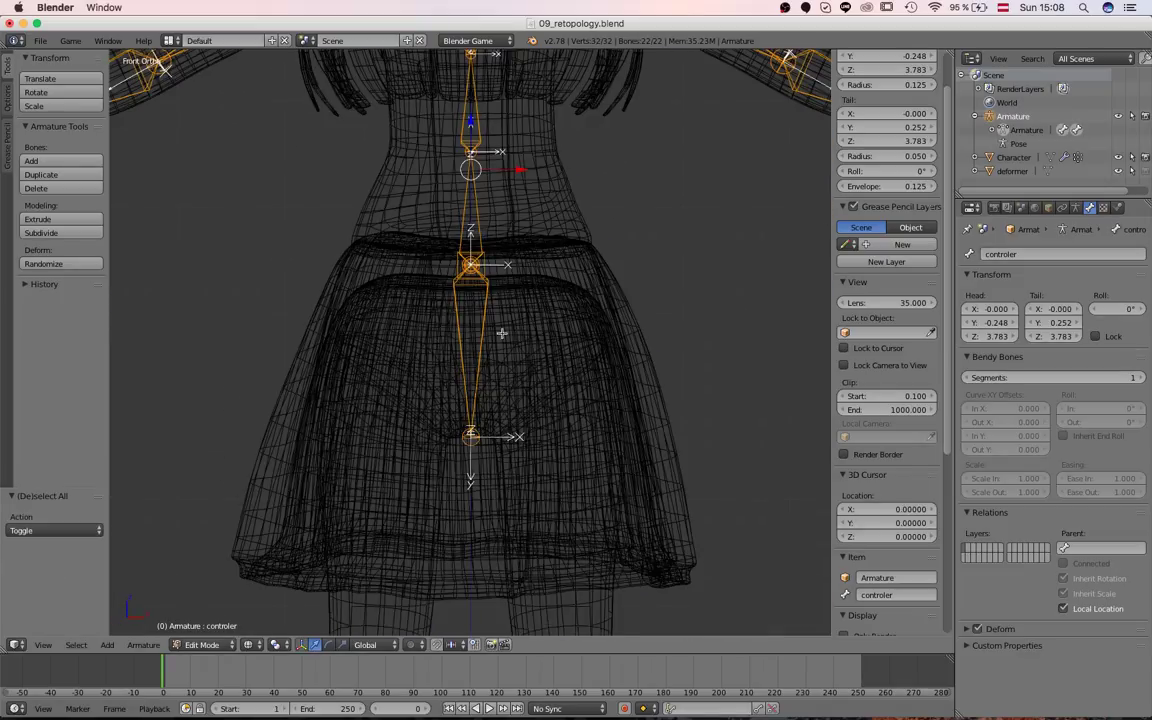
middle_click_drag(501, 333, 353, 475)
right_click(353, 475)
key("shift+e")
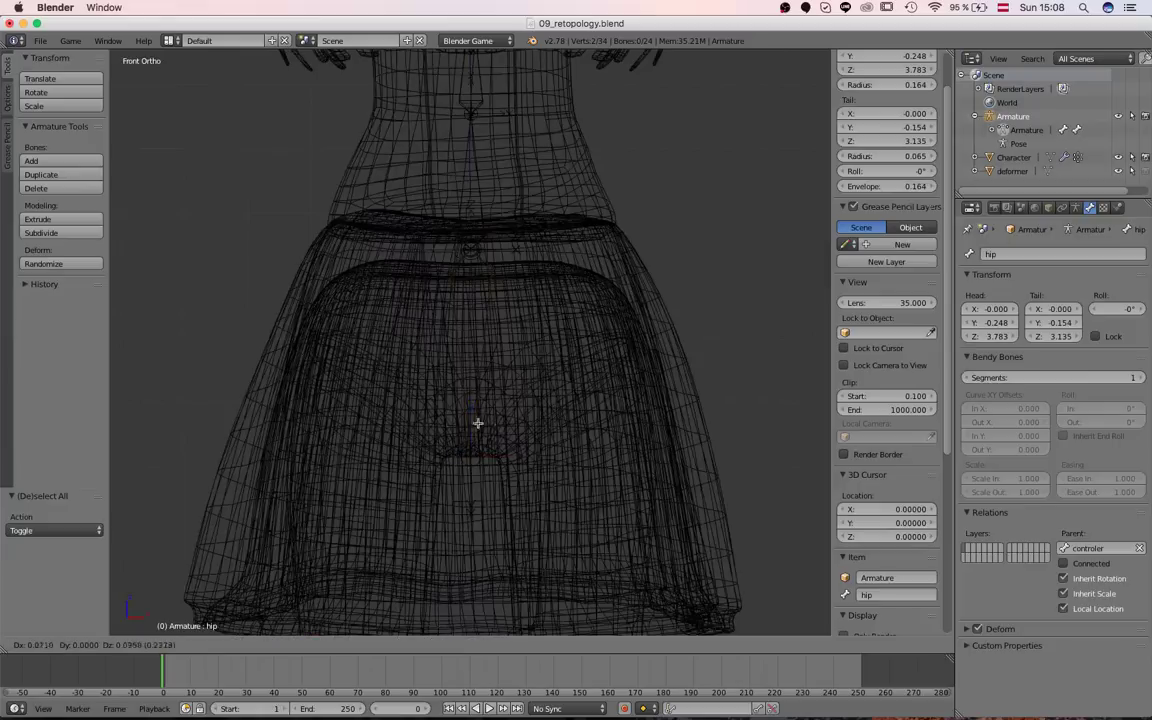
left_click(560, 366)
scroll(576, 375, "down", 5)
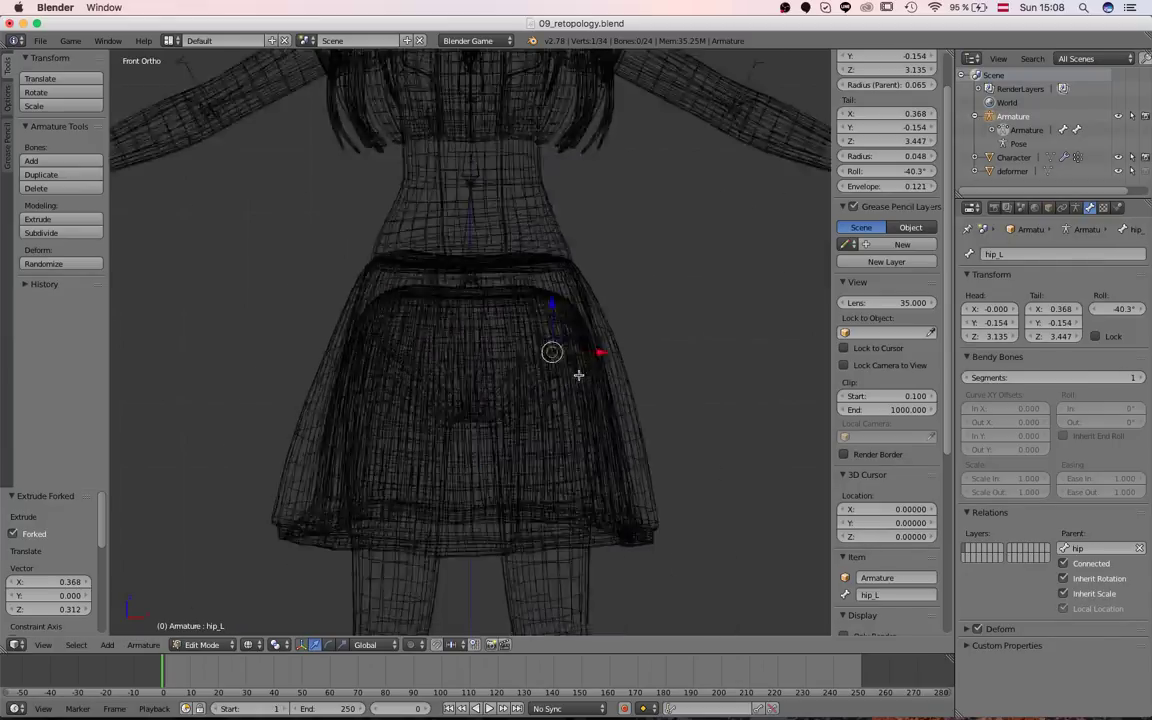
Extrude mirrored thigh bones down from both hip joints, ending the left one at about X 0.396, Z 2.254
key("shift+e")
left_click(519, 476)
scroll(508, 430, "up", 5)
key("a")
key("a")
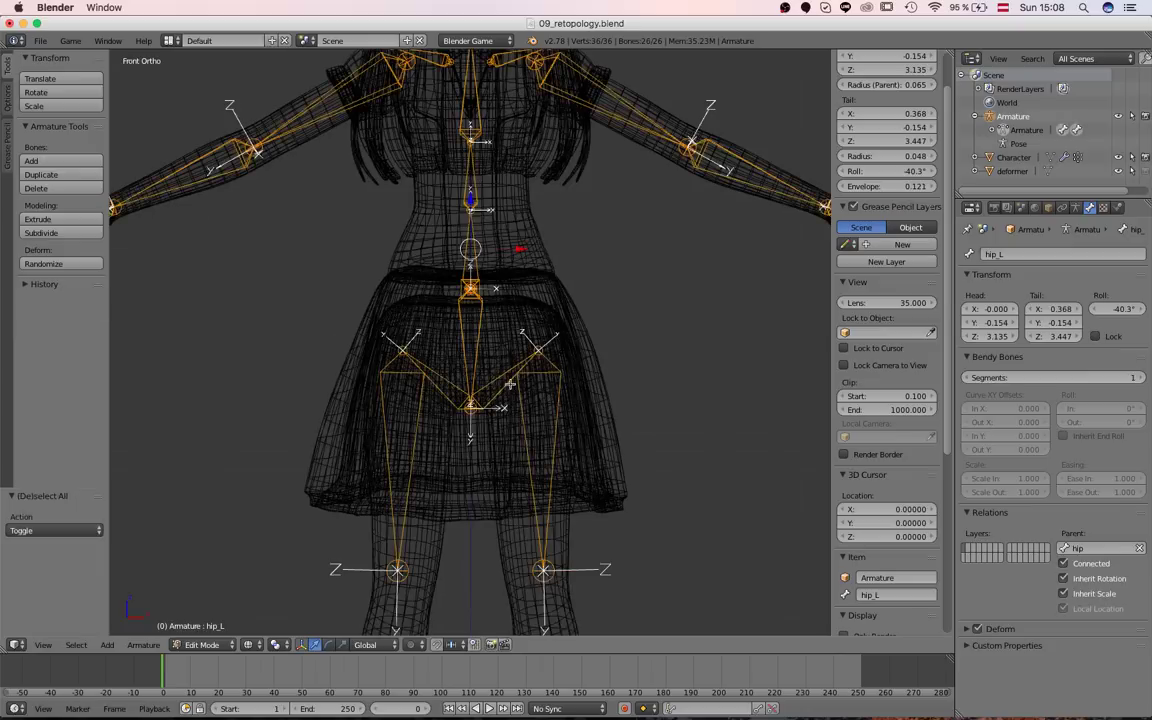
Delete the mirrored connecting bones between the hip bone's tip and the thighs, and clear the selection
right_click(509, 383)
key("x")
left_click(509, 384)
scroll(511, 387, "down", 2)
scroll(520, 400, "up", 1)
key("a")
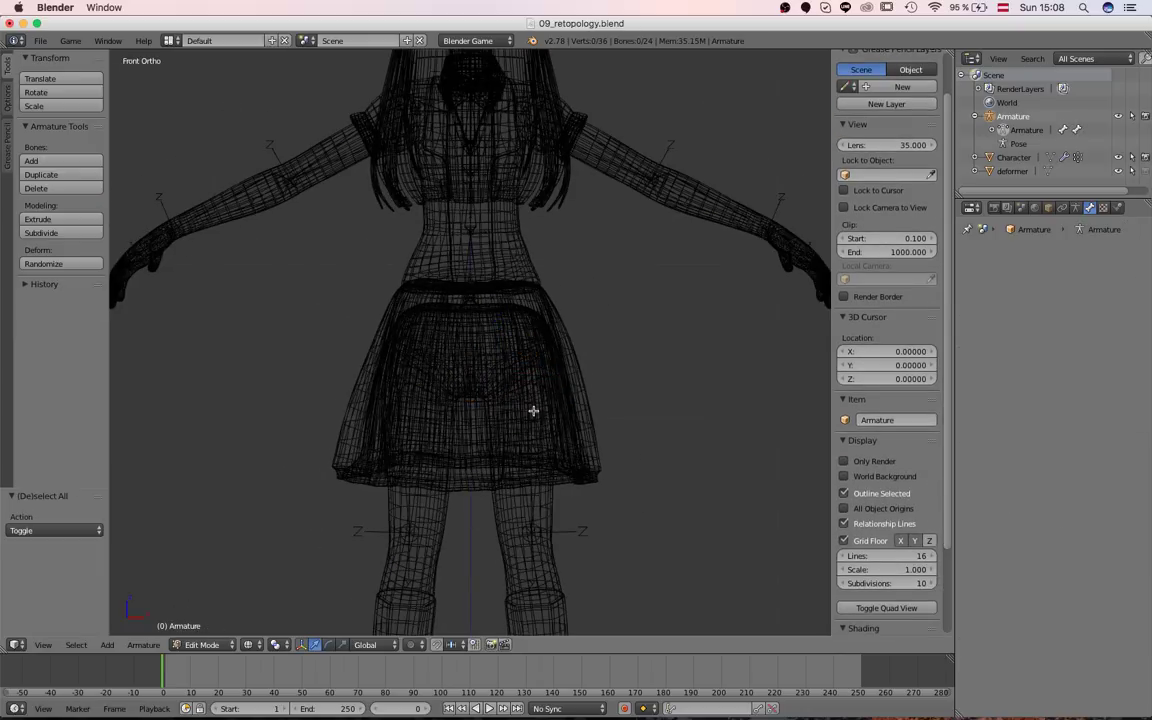
In solid shading, try moving the left thigh bone sideways and check both thighs' link to the hip bone
right_click(528, 437)
key("z")
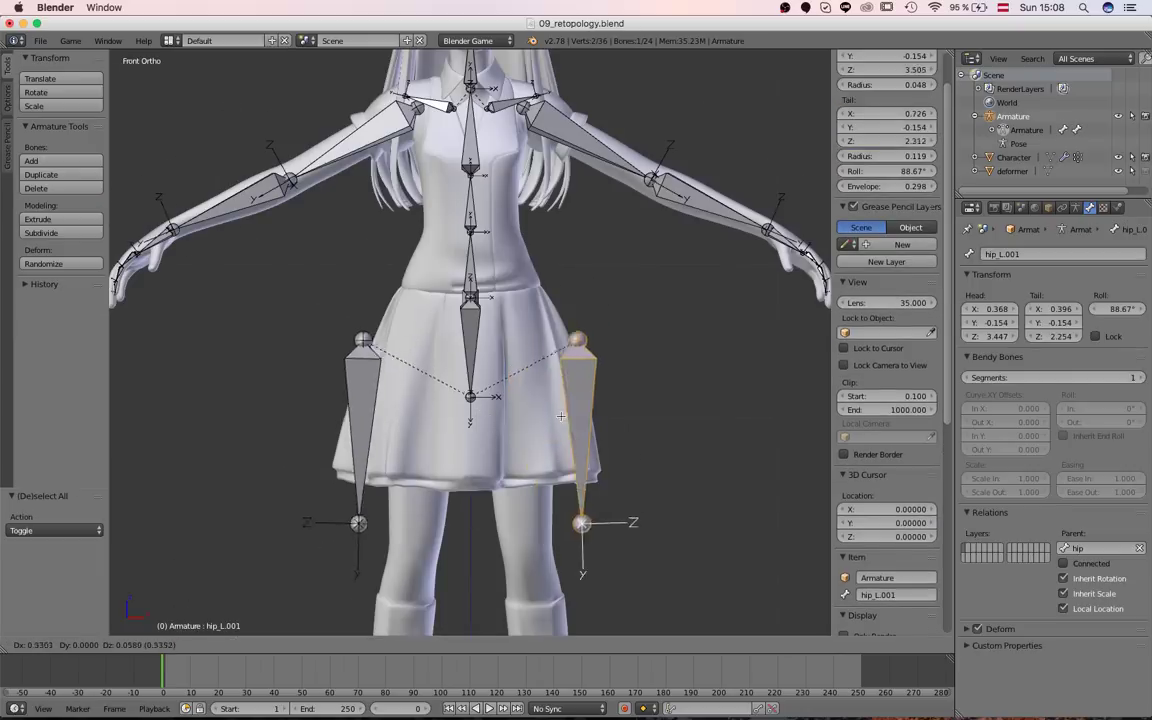
scroll(497, 400, "up", 1)
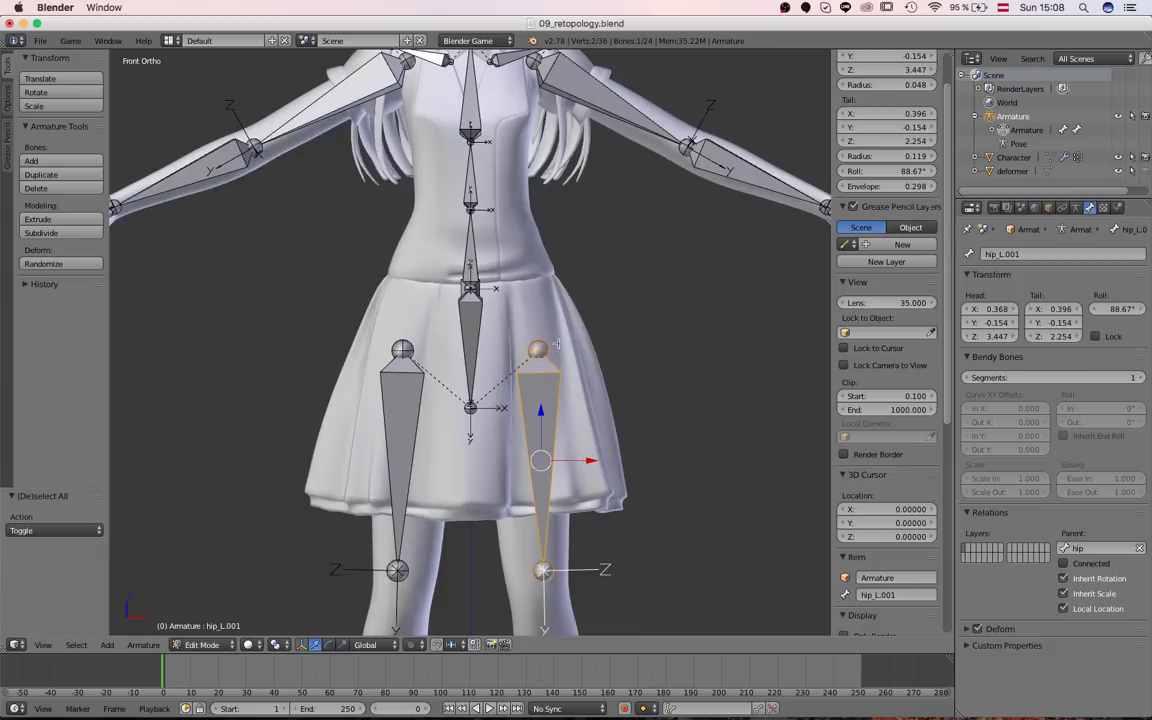
key("g")
right_click(585, 401)
middle_click_drag(545, 400, 452, 424)
right_click(407, 378)
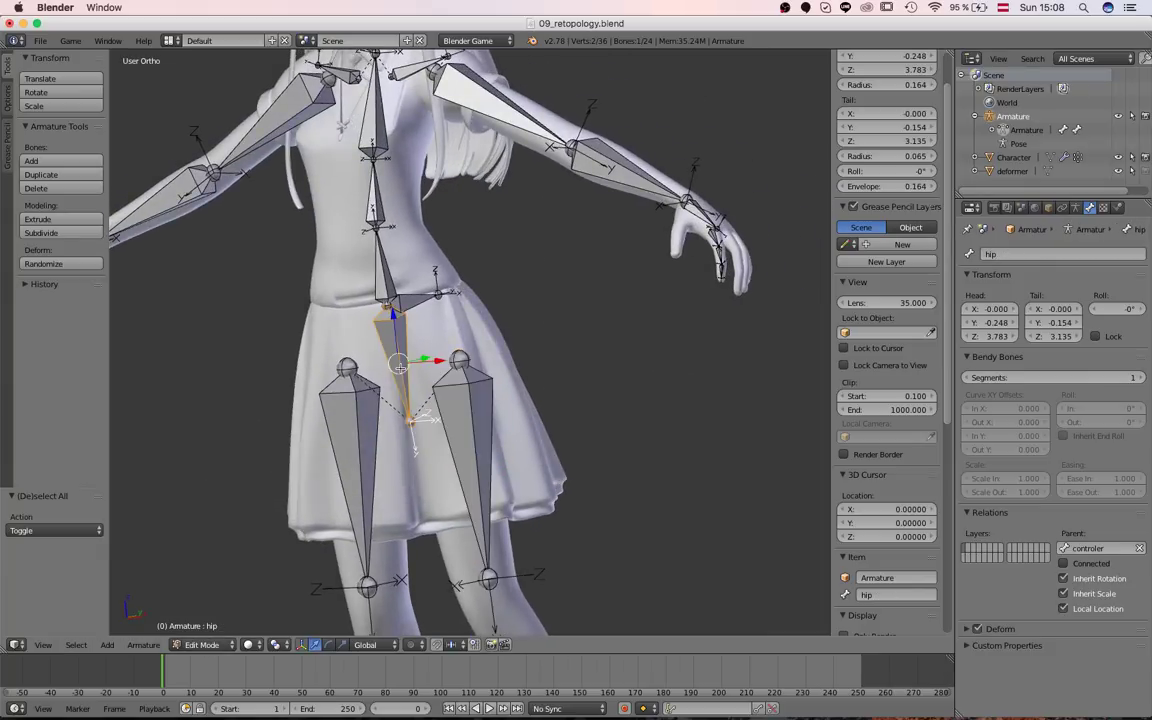
middle_click_drag(404, 366, 529, 441)
key("KP_1")
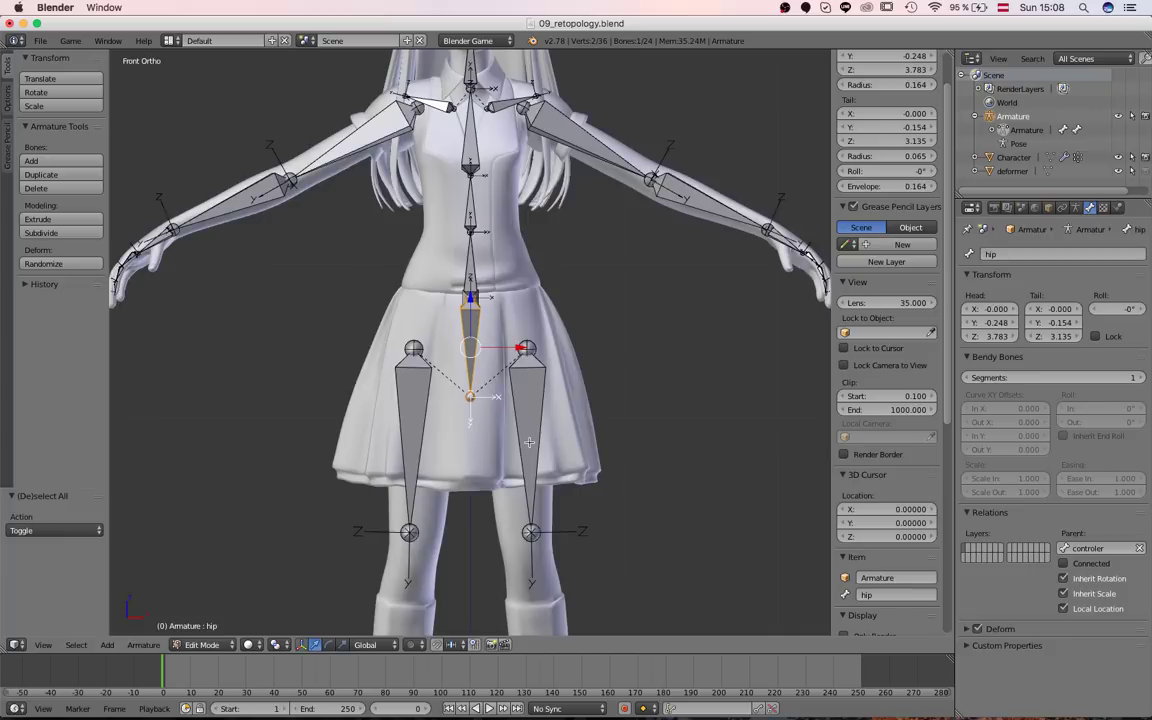
In front wireframe view, nudge the left thigh bone's top joint by about X 0.022, Z -0.043
scroll(497, 410, "up", 4)
right_click(566, 345)
key("z")
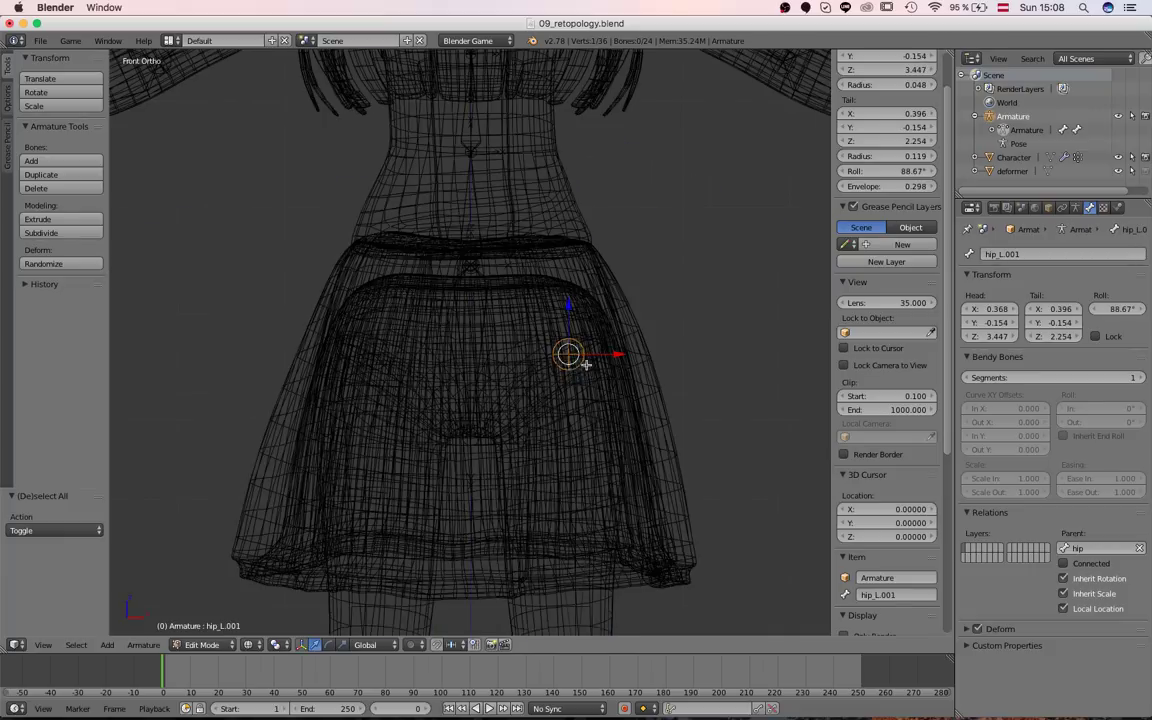
scroll(598, 373, "up", 2)
key("g")
left_click(603, 387)
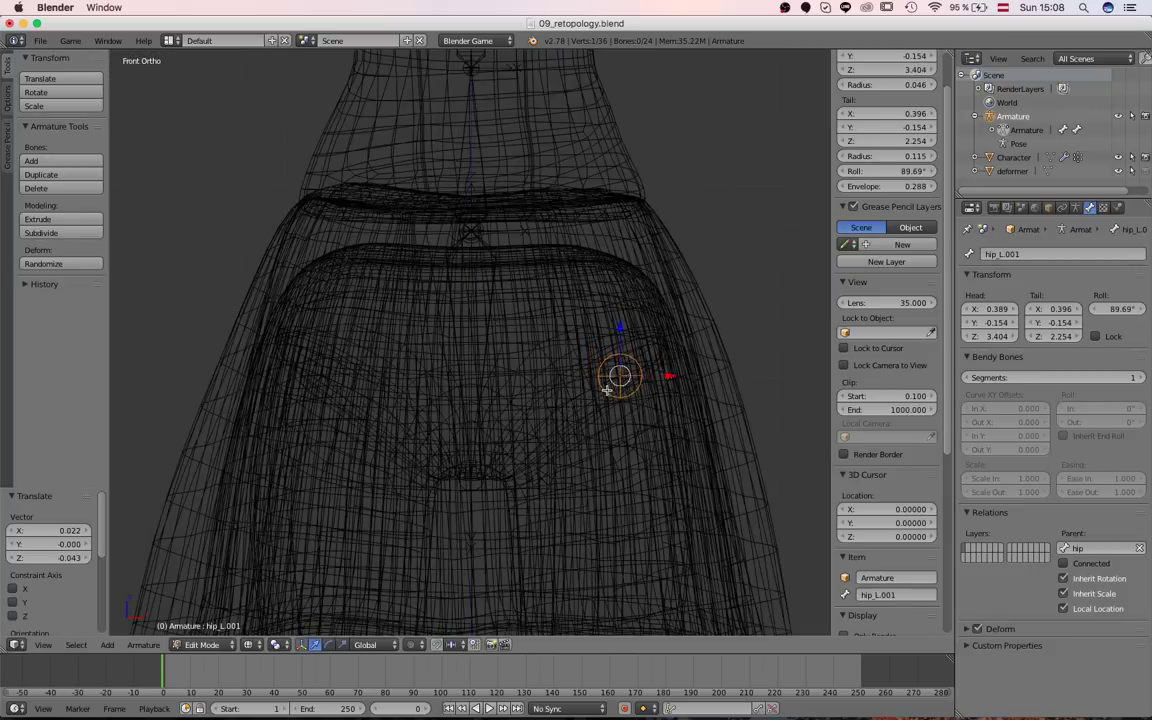
scroll(604, 384, "down", 2)
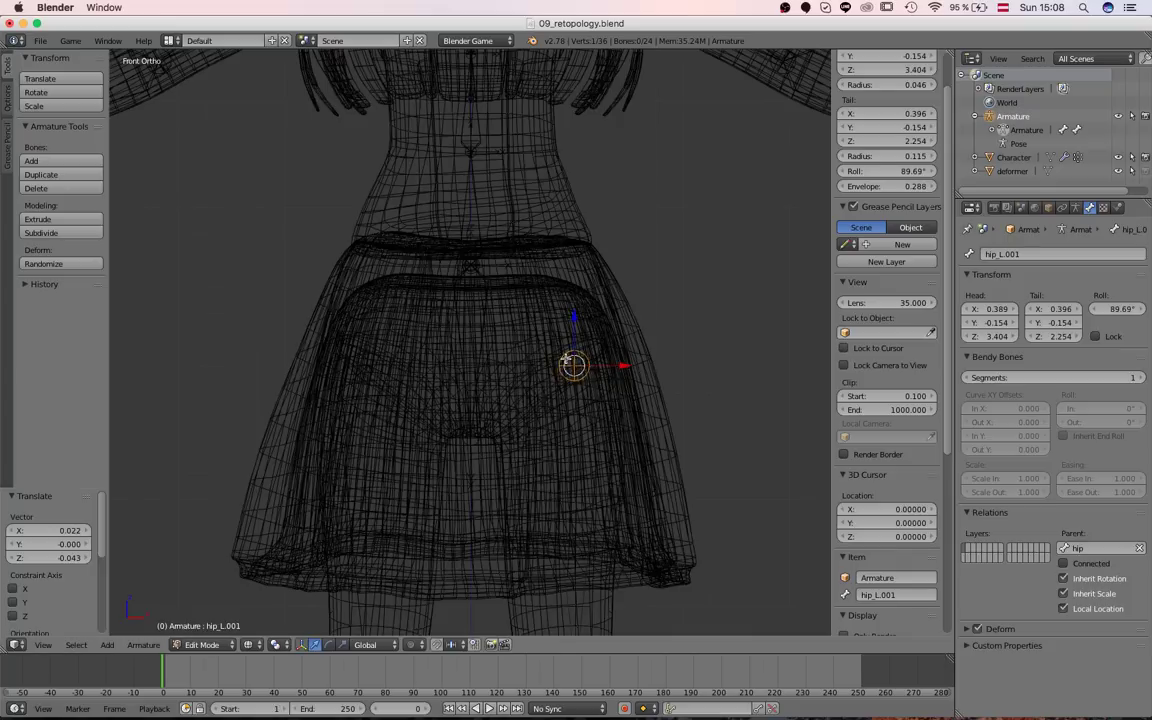
In front view, reposition the left thigh bone's top joint at about X 0.374, Z 3.399 and check it in solid shading
key("g")
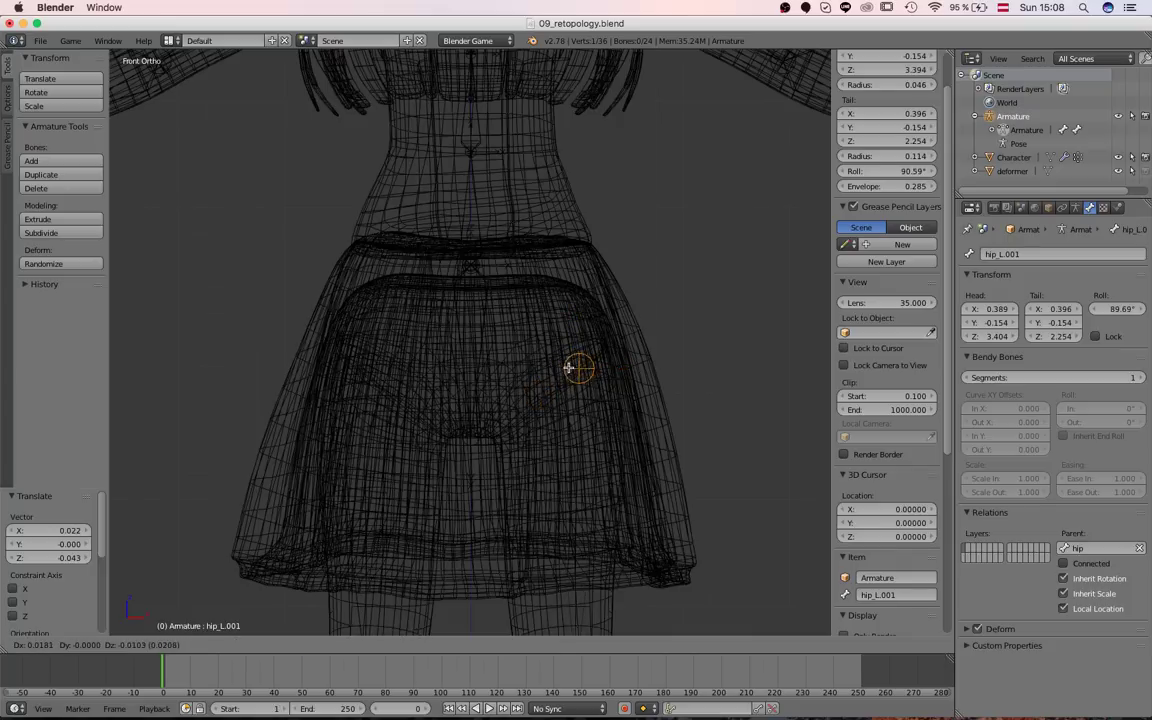
left_click(556, 369)
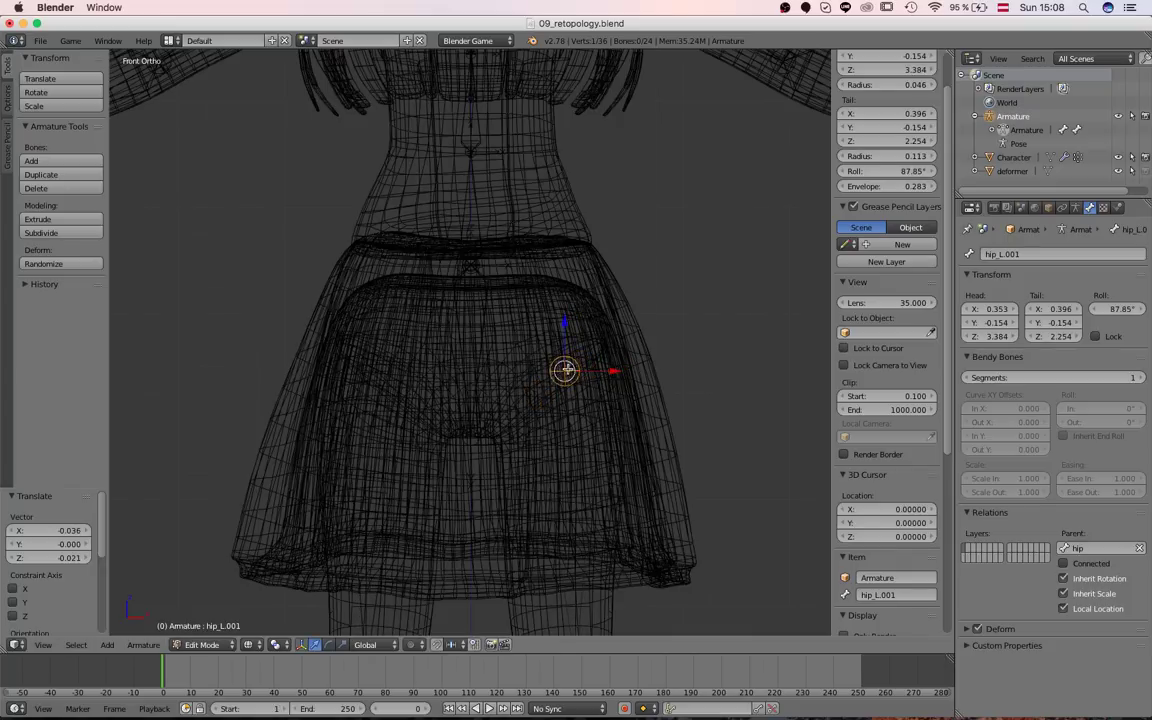
key("z")
scroll(556, 369, "down", 4)
scroll(578, 548, "up", 3)
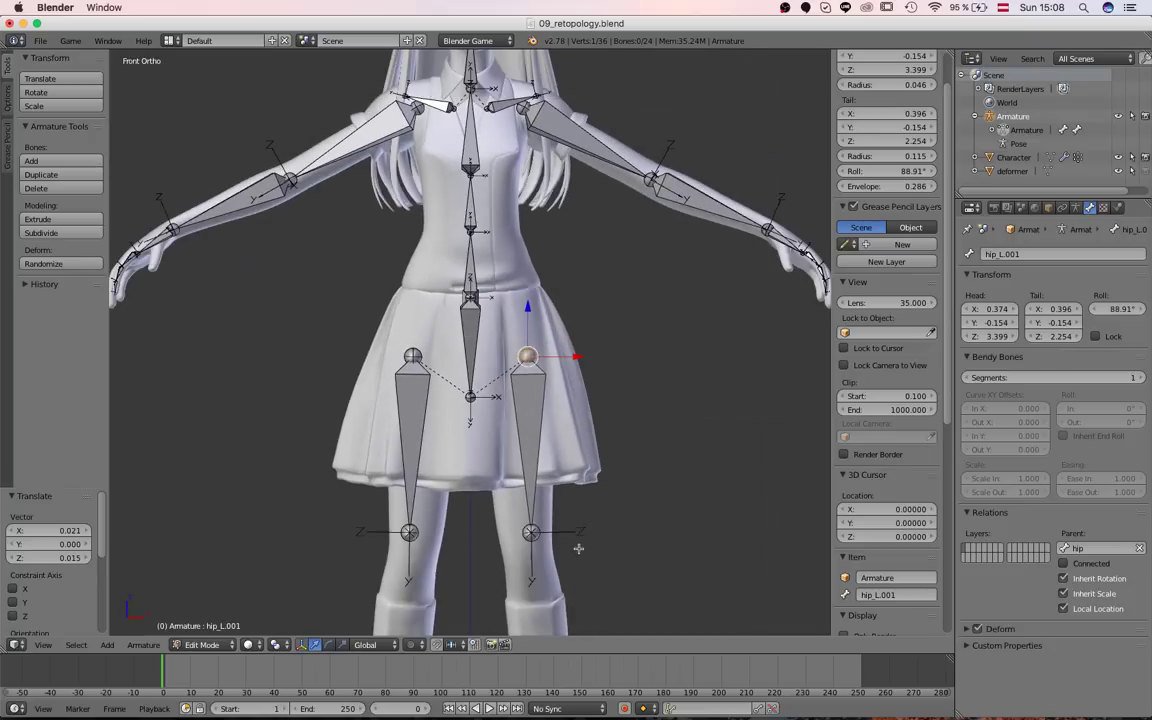
scroll(502, 372, "up", 4)
scroll(521, 545, "down", 5)
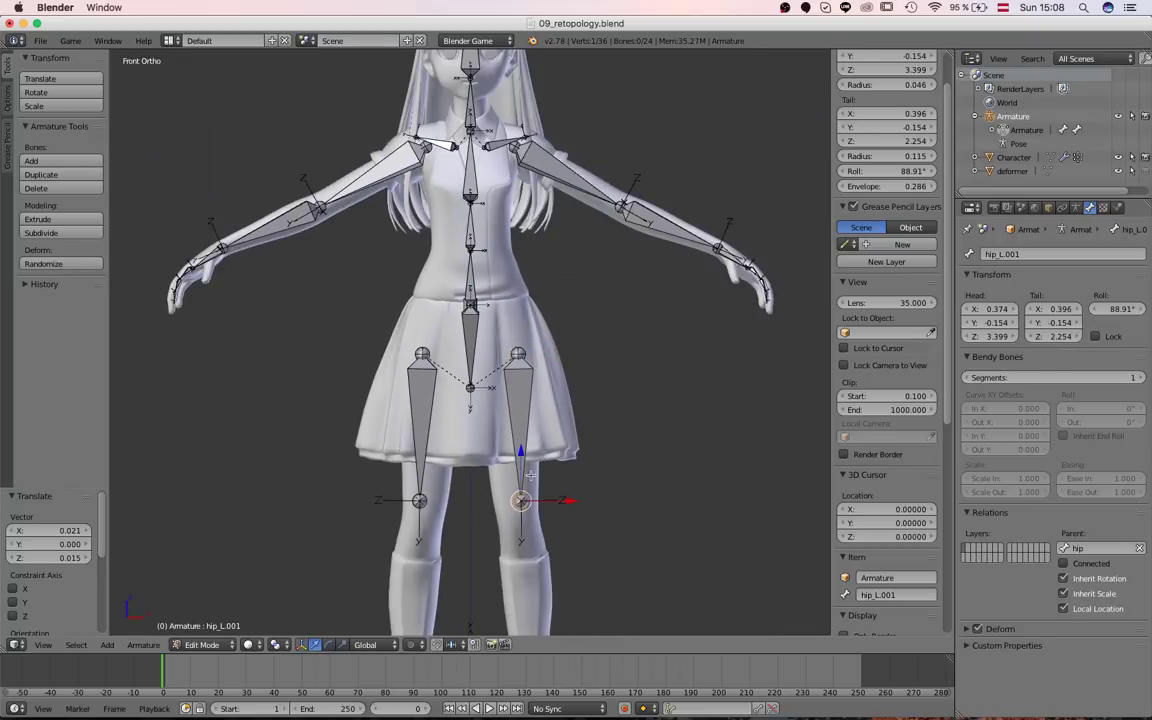
scroll(530, 475, "up", 3)
key("z")
key("g")
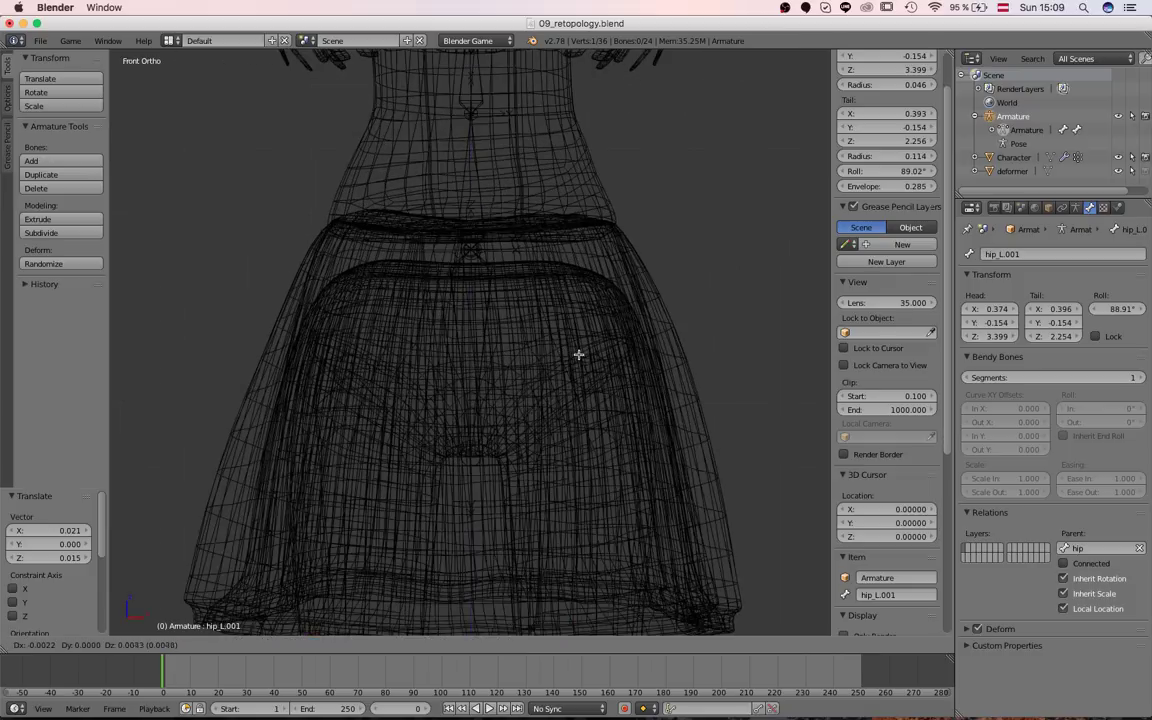
left_click(589, 366)
middle_click_drag(612, 308, 504, 383)
key("super+z")
In side wireframe view, move the left thigh bone's top joint forward and up to about Y -0.236, Z 3.431
key("KP_3")
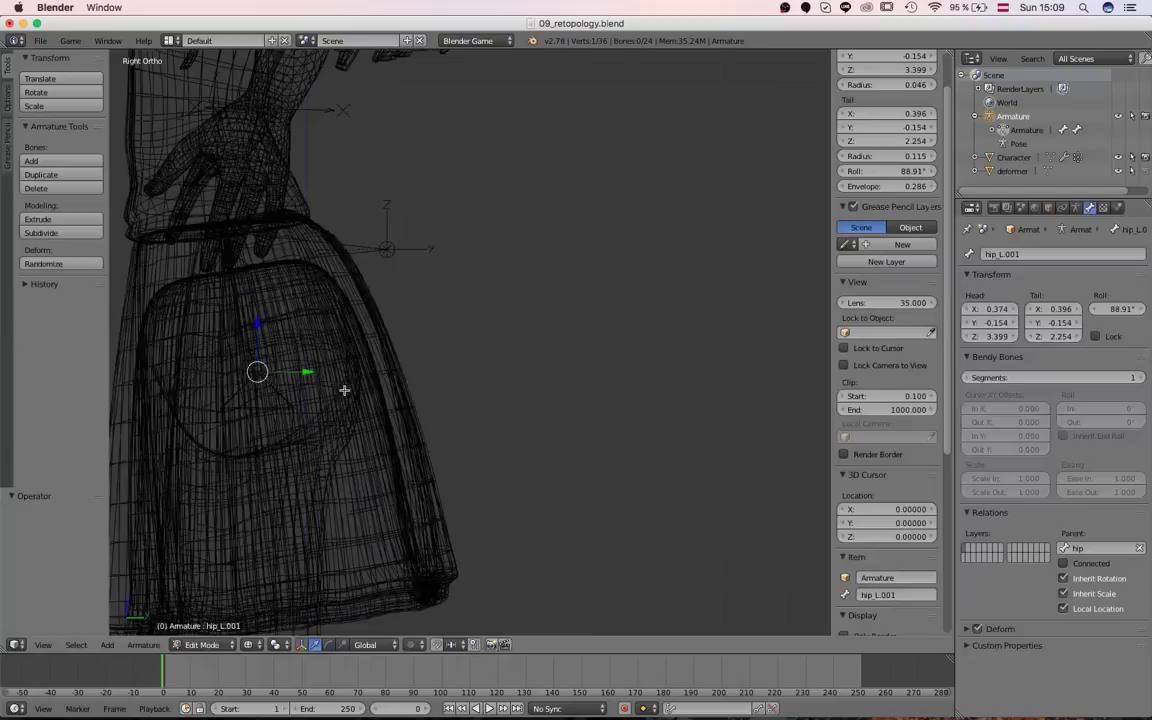
middle_click_drag(344, 390, 458, 395, "shift")
key("g")
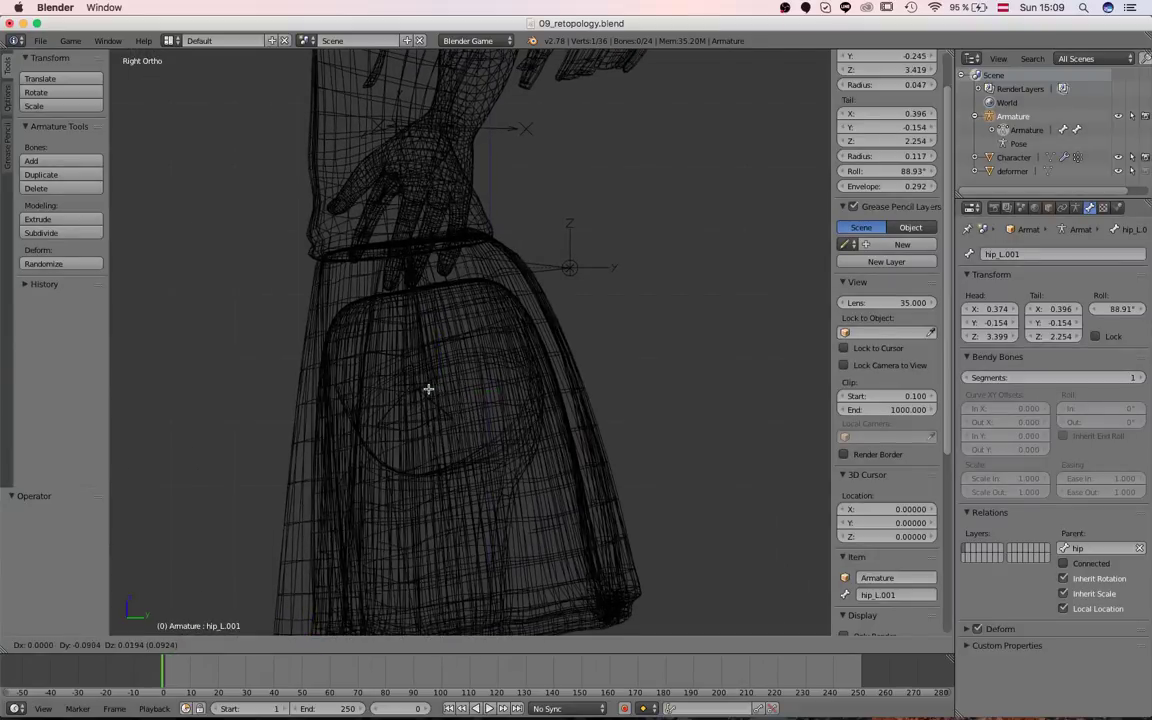
left_click(428, 389)
scroll(437, 365, "down", 2)
key("z")
key("z")
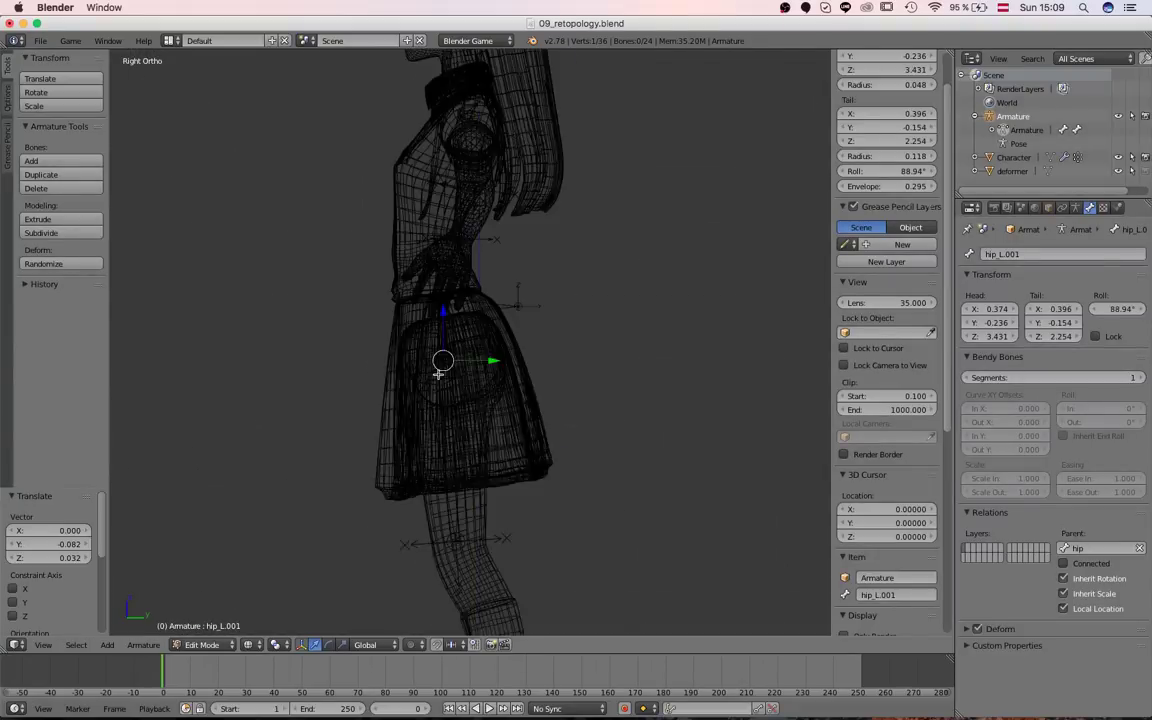
In front view, shift the left thigh bone's top joint inward to about X 0.364
key("KP_1")
key("z")
scroll(545, 374, "up", 3)
key("z")
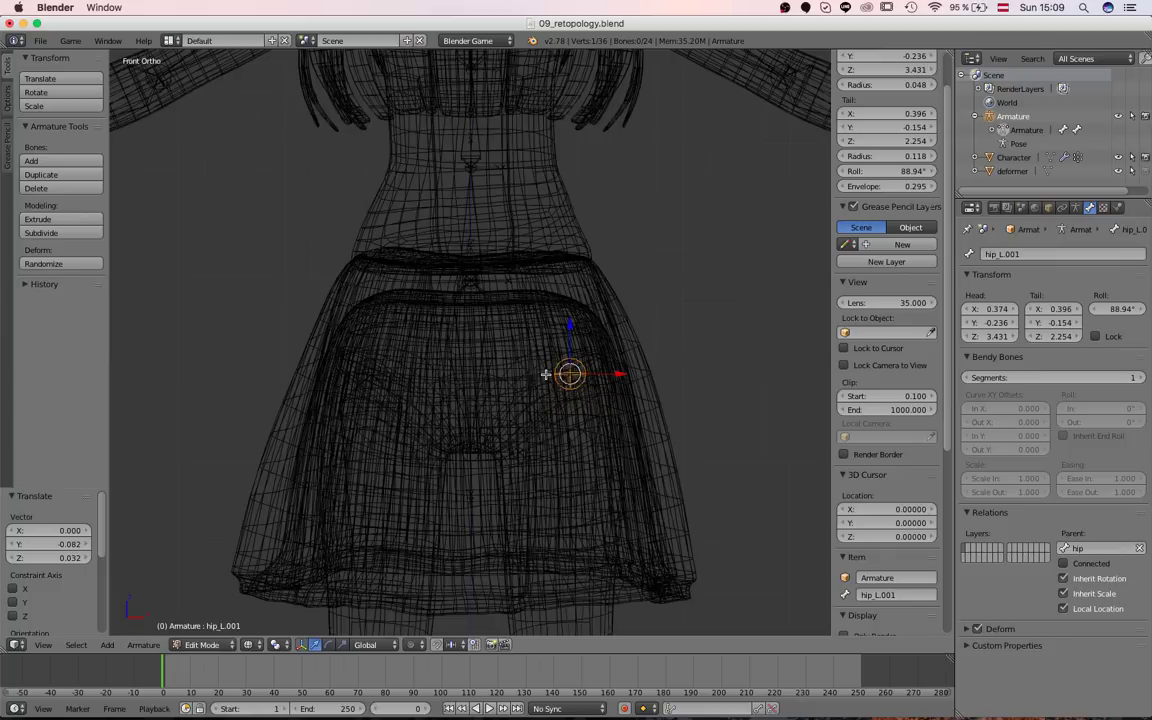
key("g")
left_click(547, 375)
key("z")
scroll(560, 385, "down", 4)
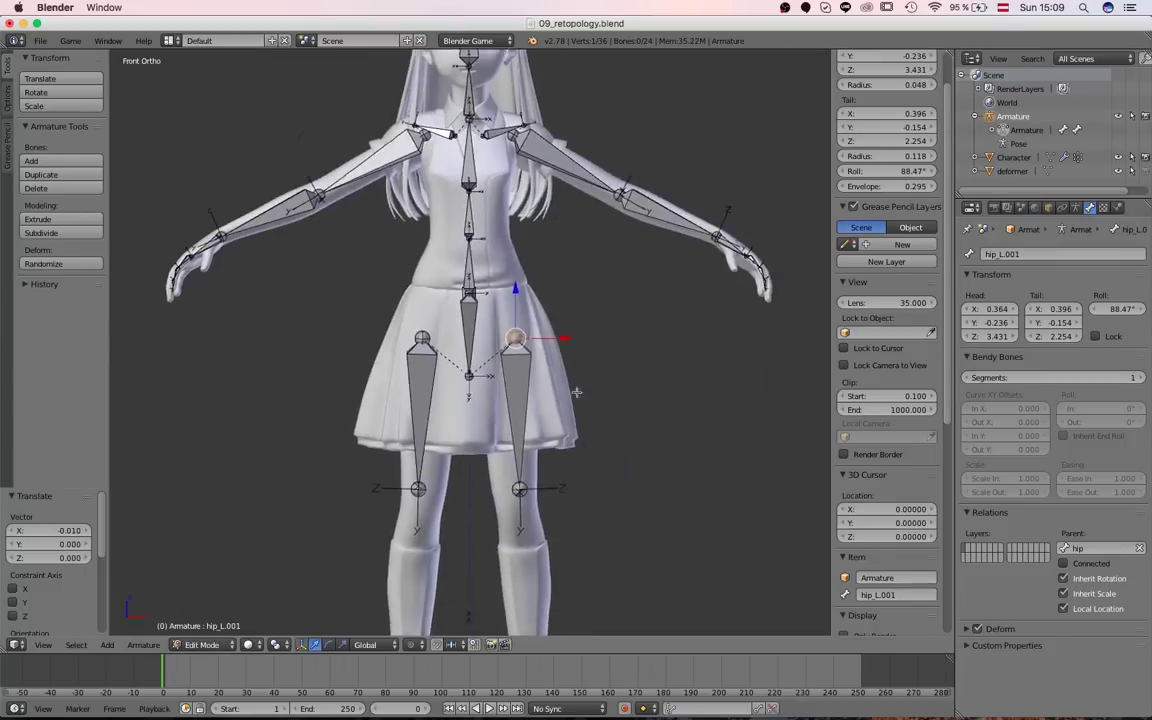
In side view, lower the left thigh bone's knee joint to about Y -0.097, Z 2.153
scroll(576, 392, "up", 3)
right_click(544, 468)
key("KP_3")
scroll(441, 313, "up", 2)
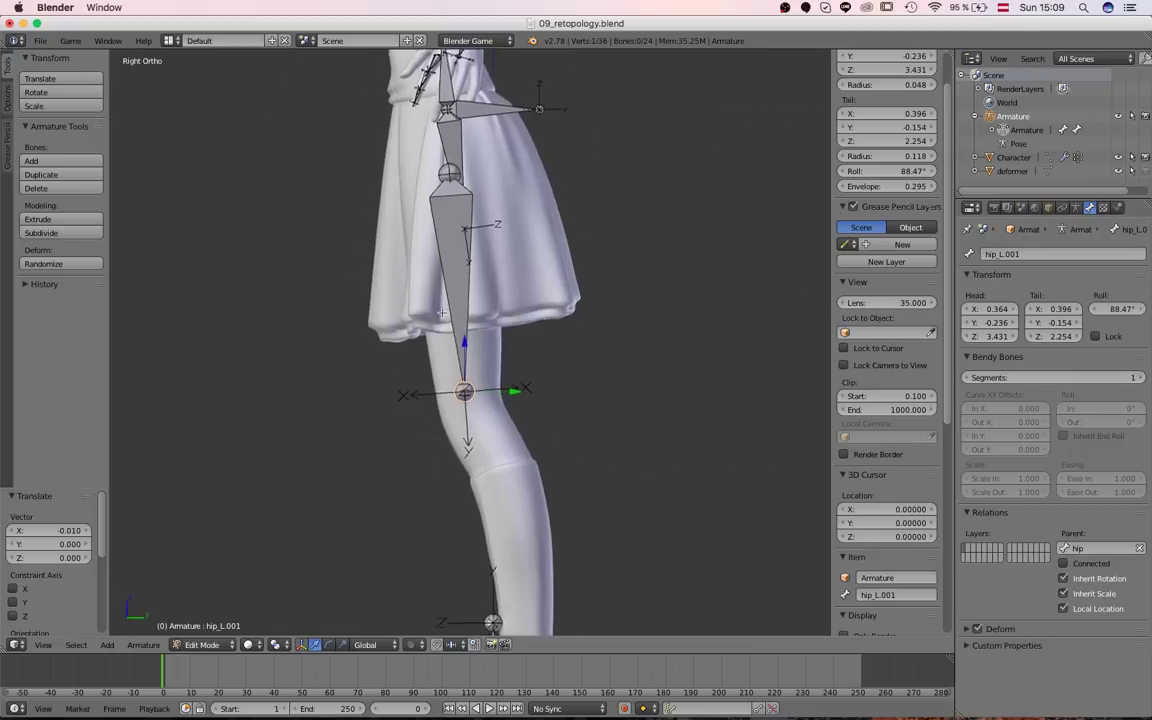
scroll(441, 313, "up", 2)
key("g")
left_click(474, 426)
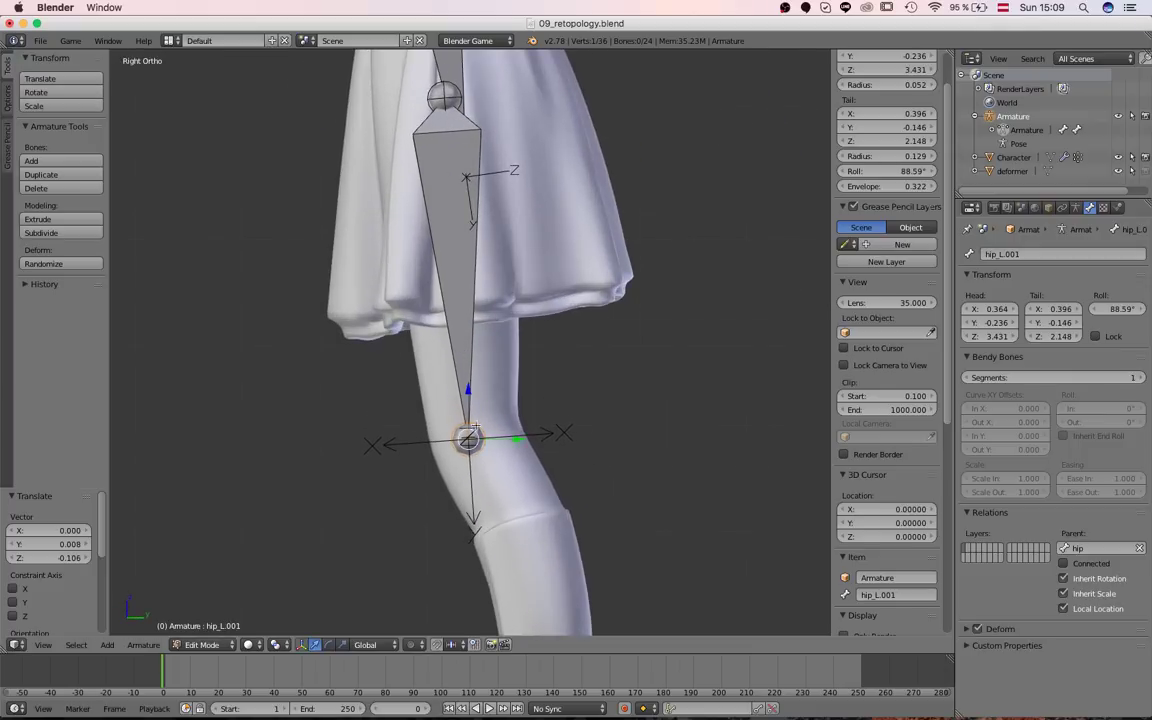
key("g")
left_click(476, 427)
scroll(478, 425, "down", 2)
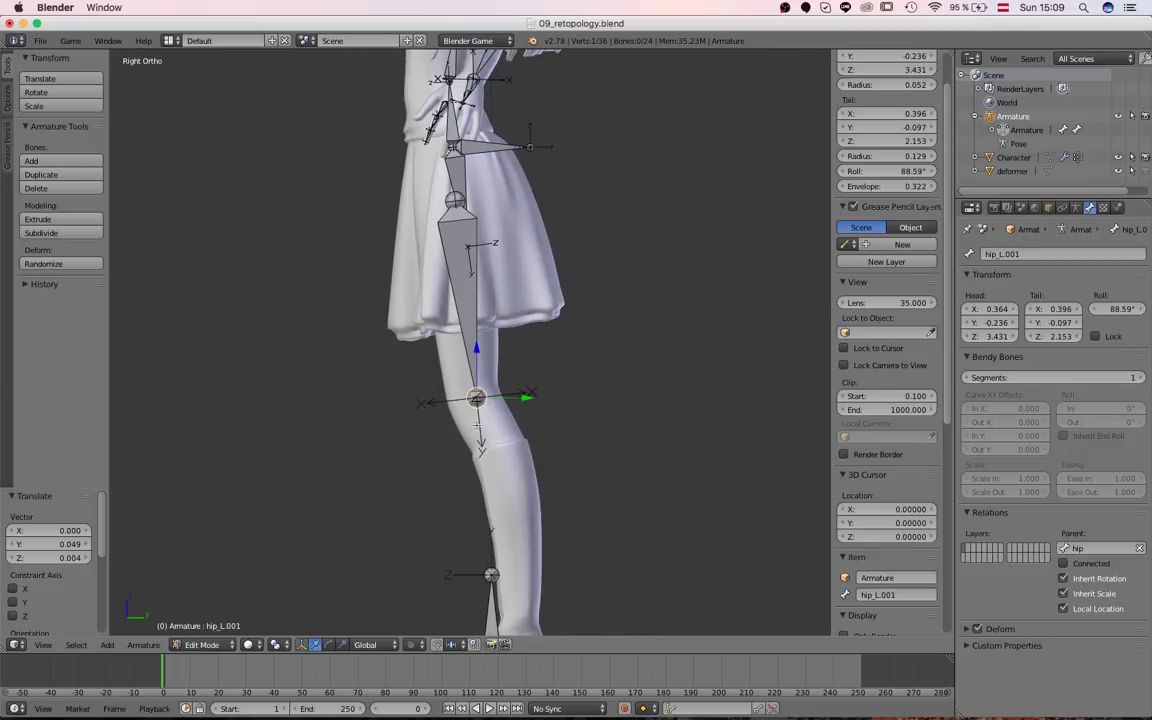
Fine-tune the knee joint in side view, moving it further back to about Y -0.043, Z 2.137
scroll(478, 425, "up", 4)
scroll(478, 425, "down", 1)
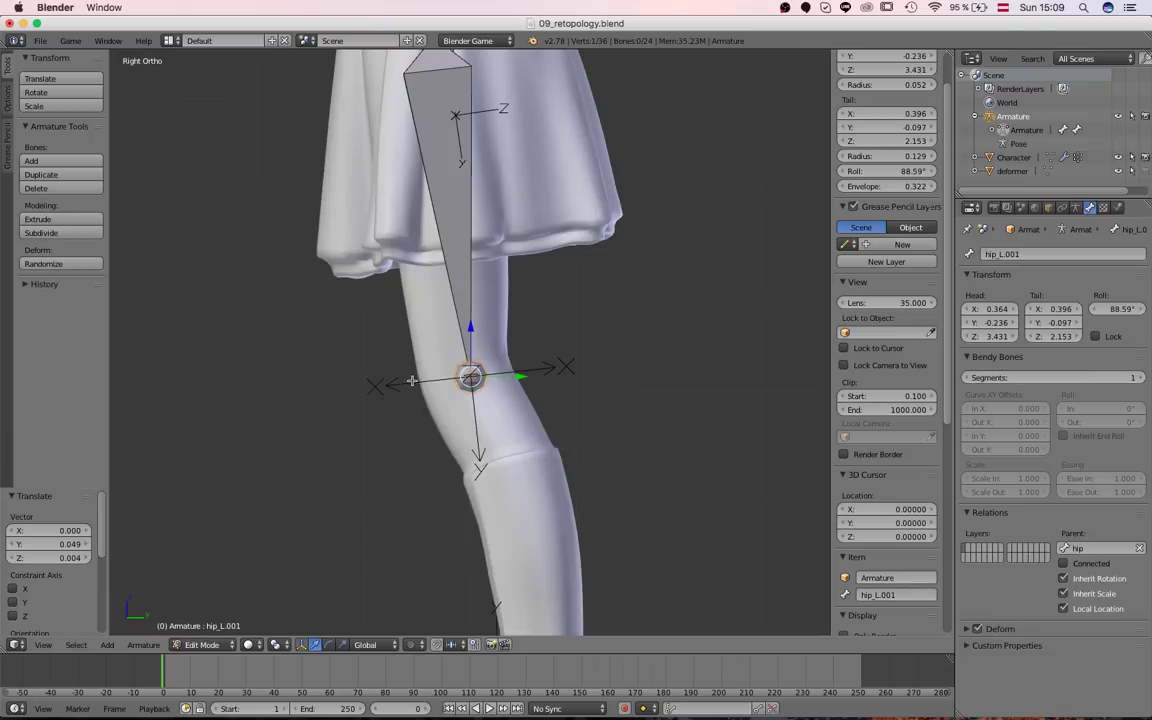
key("g")
left_click(512, 370)
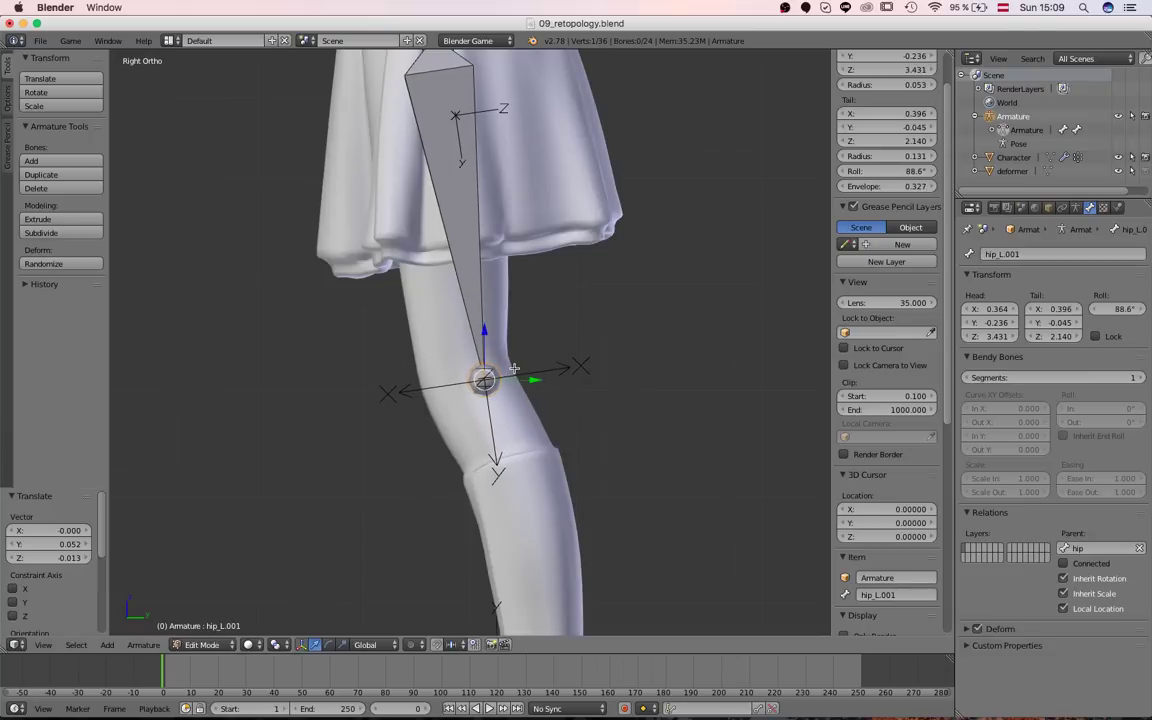
key("g")
left_click(508, 365)
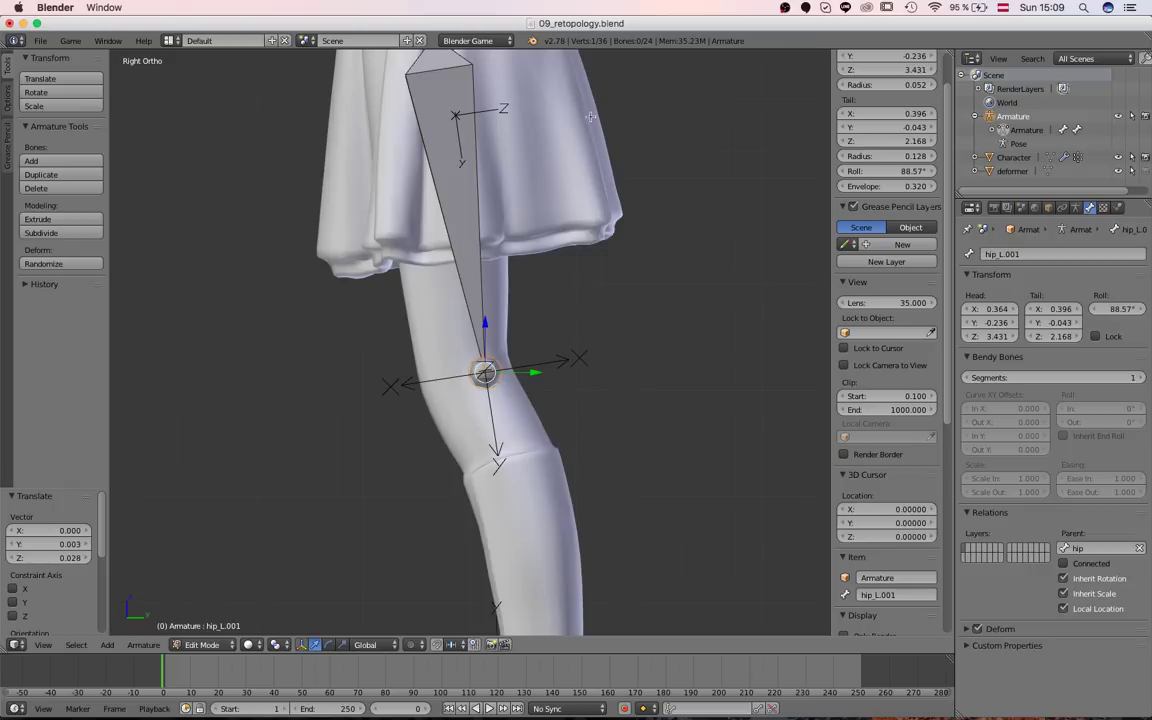
scroll(556, 246, "down", 5)
scroll(550, 250, "up", 2)
left_click_drag(477, 289, 477, 294)
scroll(477, 294, "down", 1)
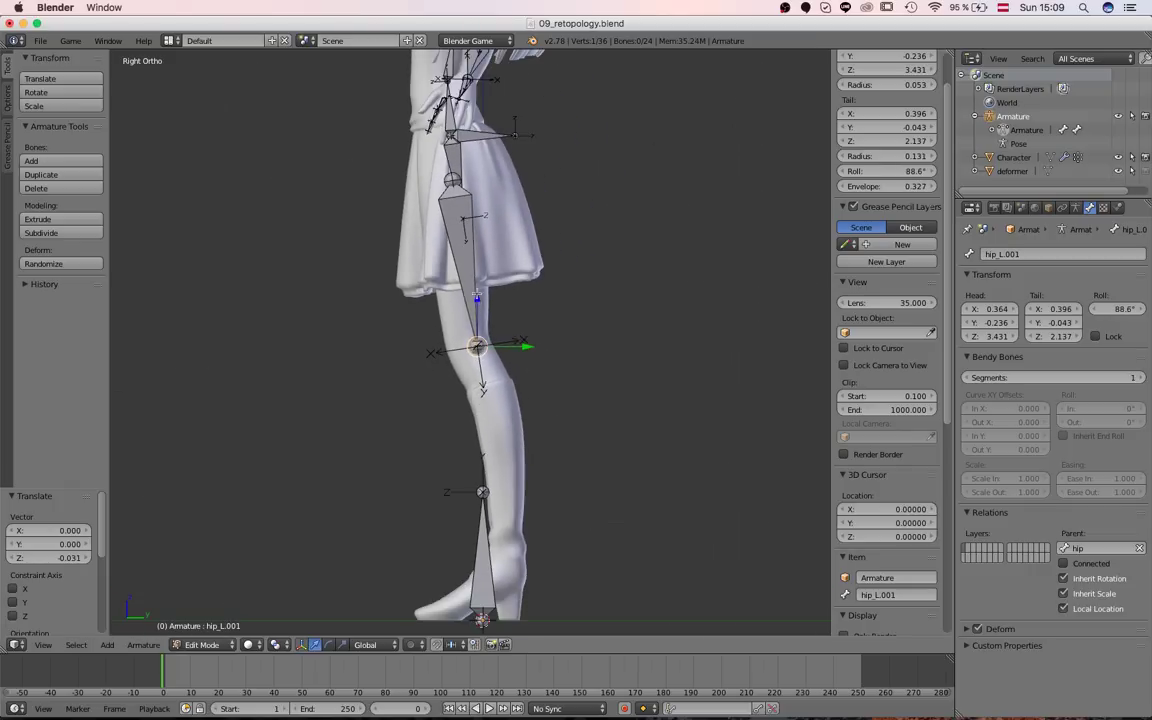
Extrude mirrored shin bones from the knees down to the ankles, ending at about Y 0.197, Z 0.604
key("e")
left_click(507, 485)
middle_click_drag(507, 485, 514, 334, "shift")
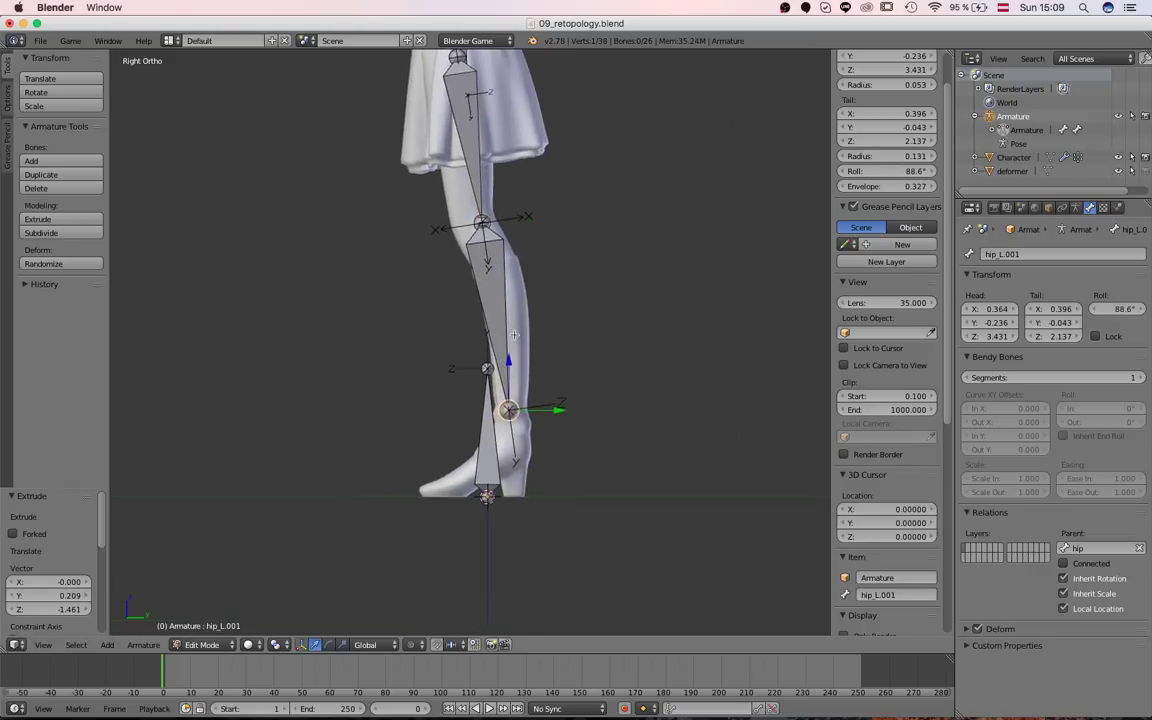
scroll(514, 334, "up", 3)
scroll(514, 334, "down", 3, "shift")
key("g")
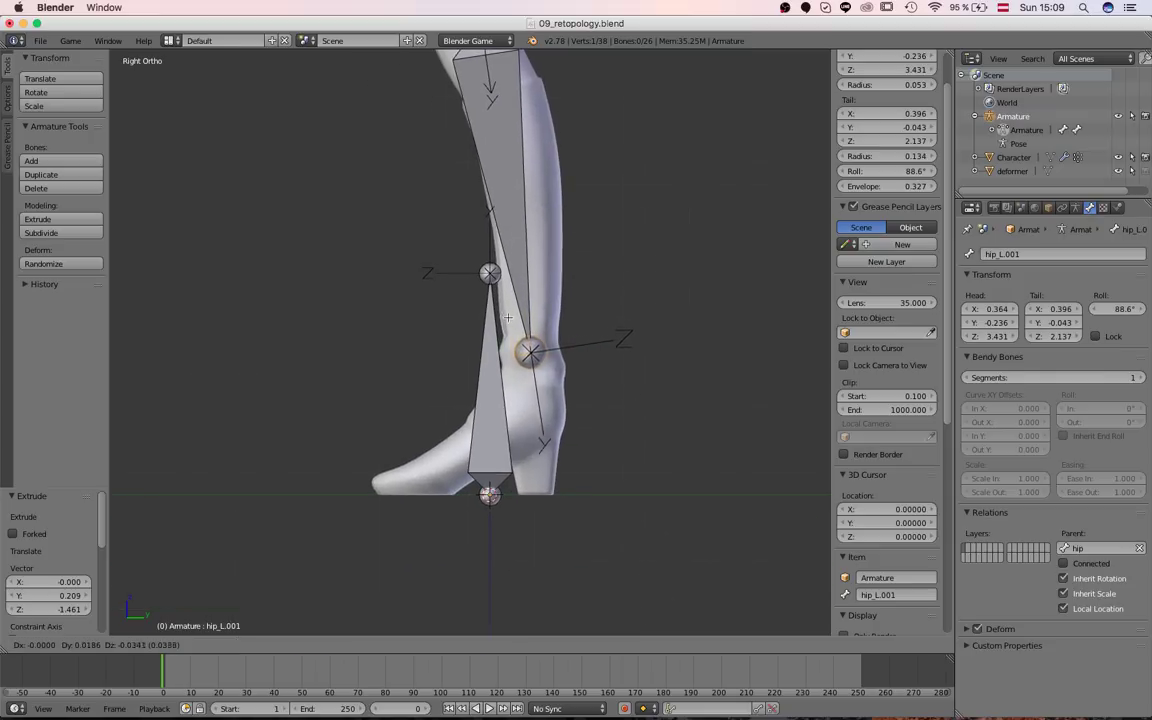
left_click(509, 322)
Extrude foot bones about Y -0.390, Z -0.520 to the balls of the feet, and toe bones forward about 0.316 along Y
key("e")
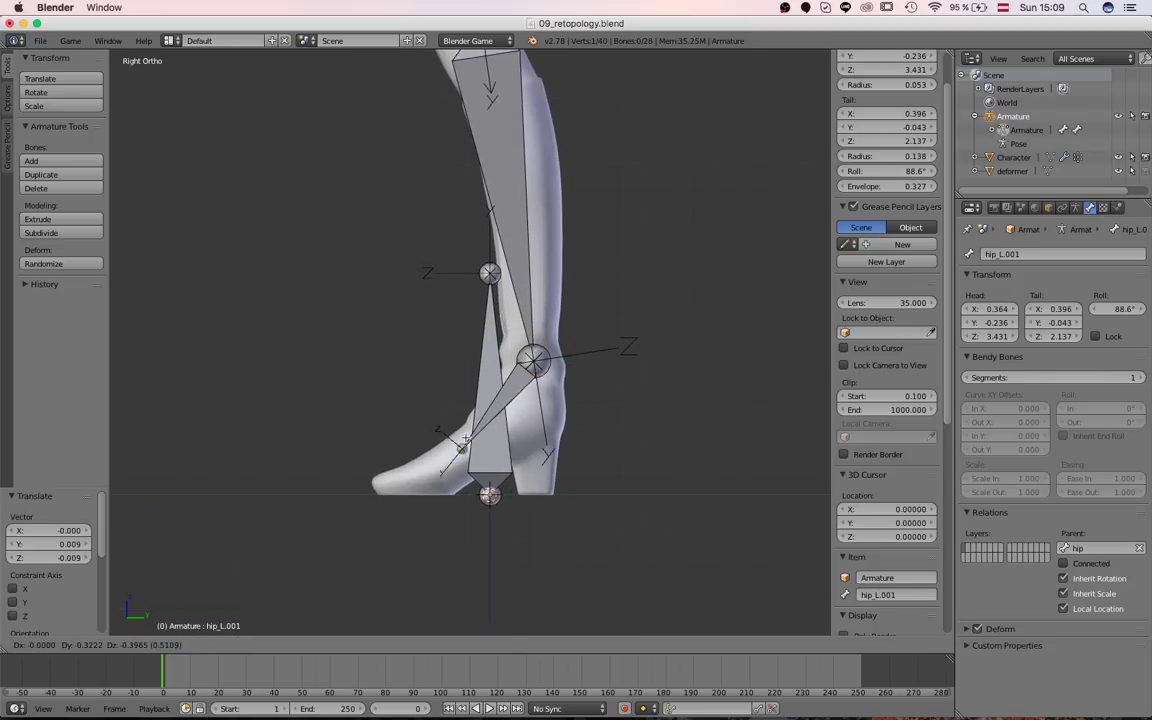
left_click(447, 476)
key("e")
key("y")
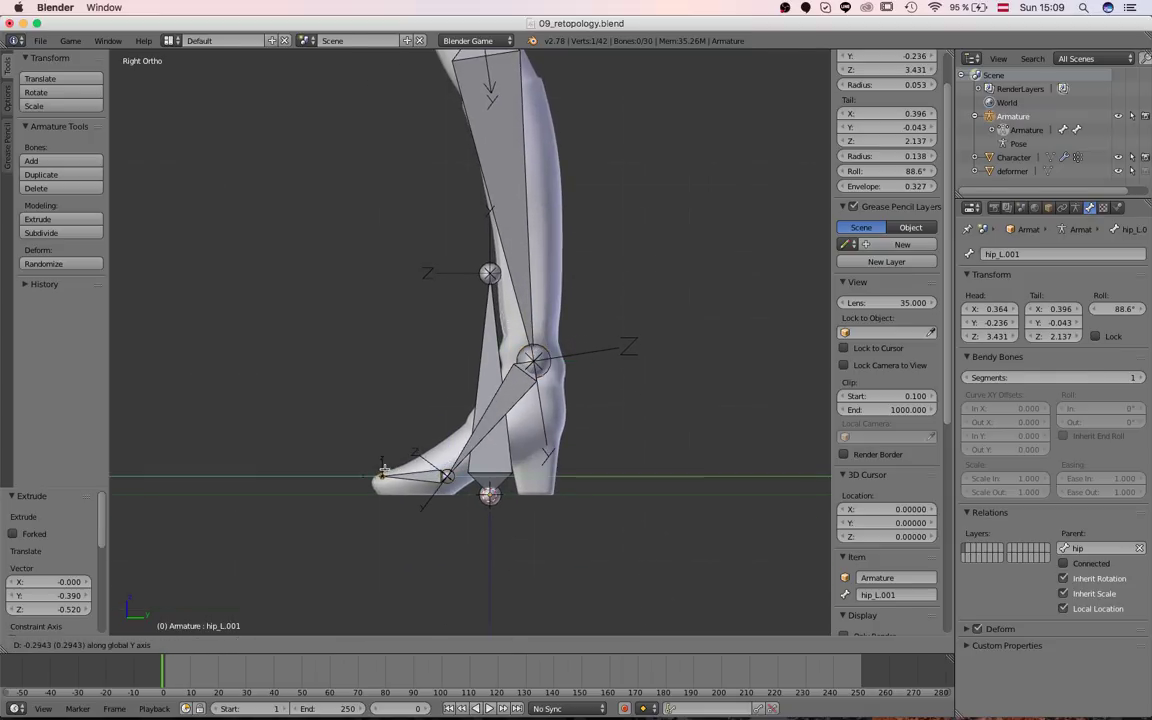
left_click(380, 472)
Lower the left toe bone vertically to about Z 0.068
key("g")
right_click(385, 480)
right_click(428, 479)
key("g")
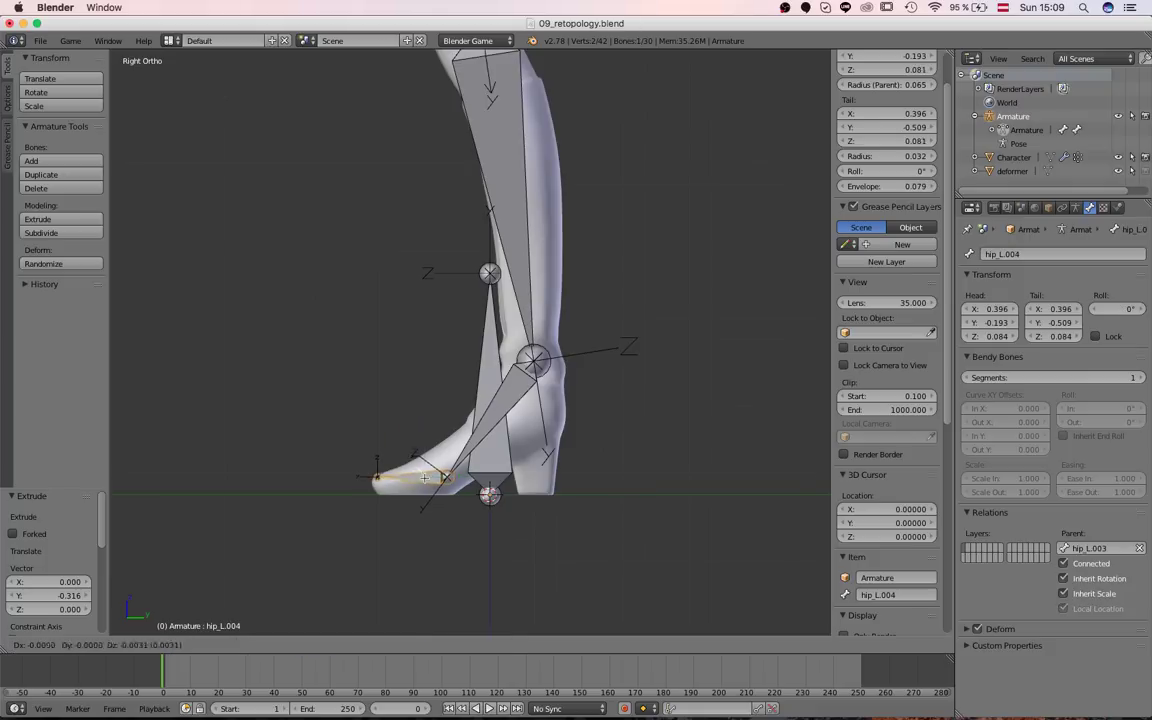
key("z")
left_click(425, 480)
middle_click_drag(397, 365, 610, 442)
scroll(575, 455, "up", 1)
key("g")
key("x")
left_click(567, 457)
scroll(565, 455, "down", 1)
key("KP_1")
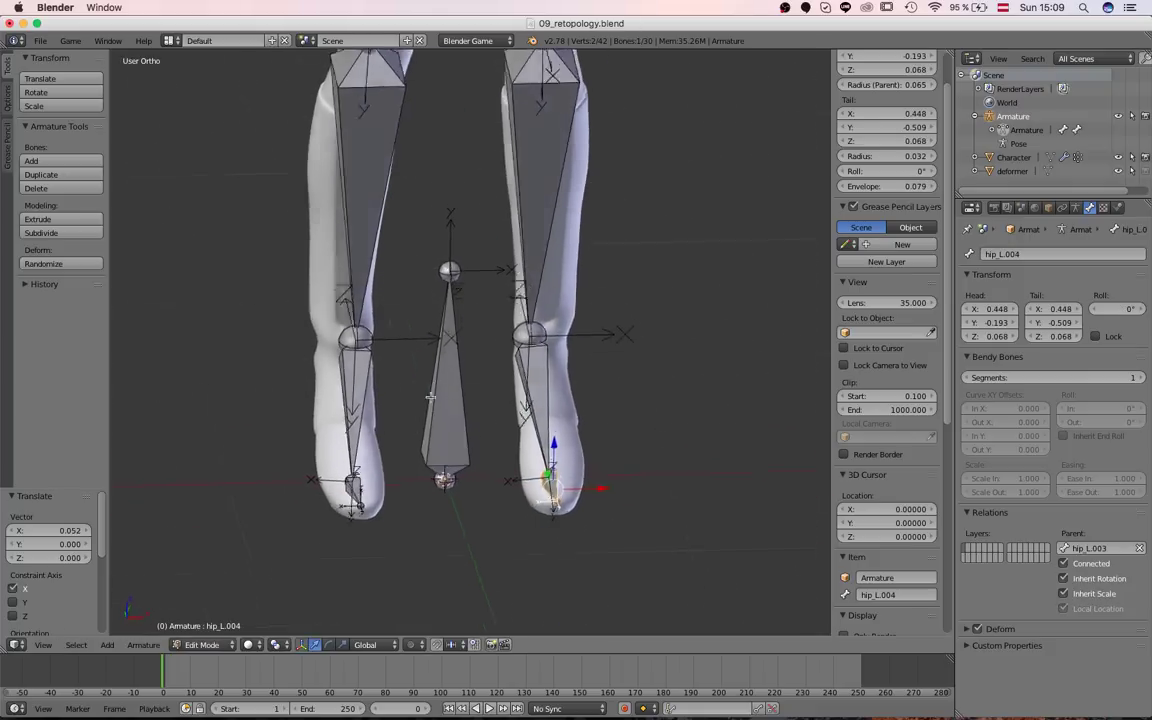
right_click(528, 361)
key("g")
key("x")
right_click(537, 363)
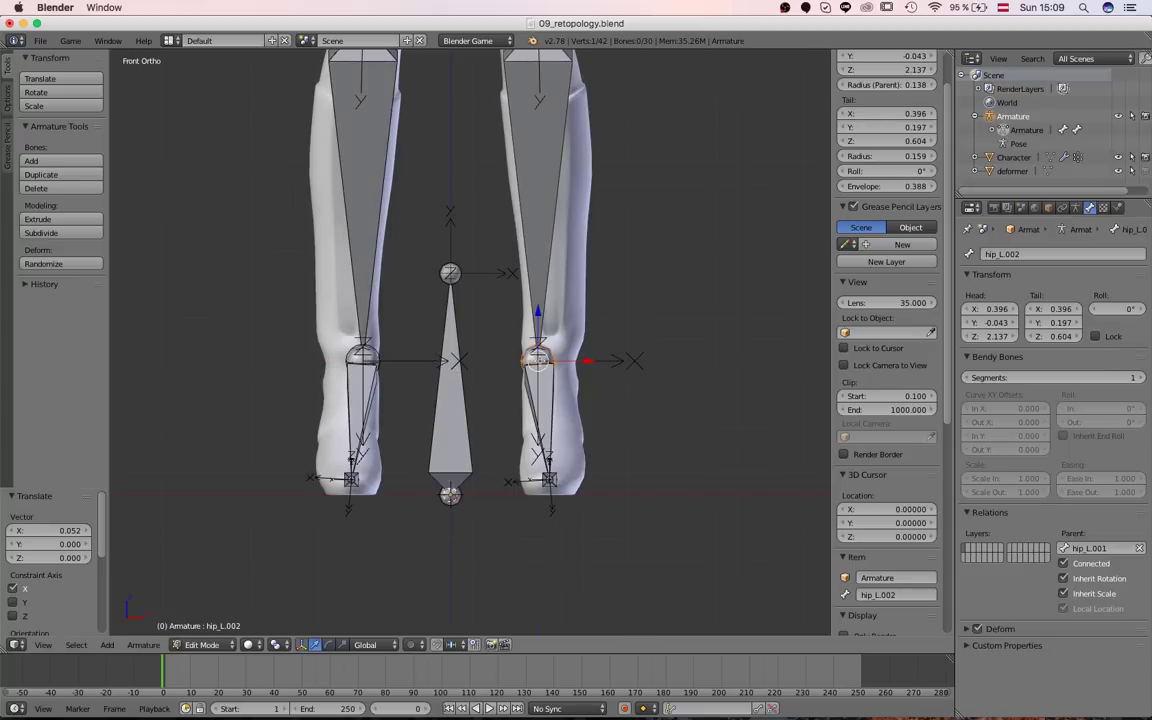
key("super+z")
key("super+z")
key("super+z")
Move the left foot and toe bones outward together along X by about 0.065
right_click(530, 370)
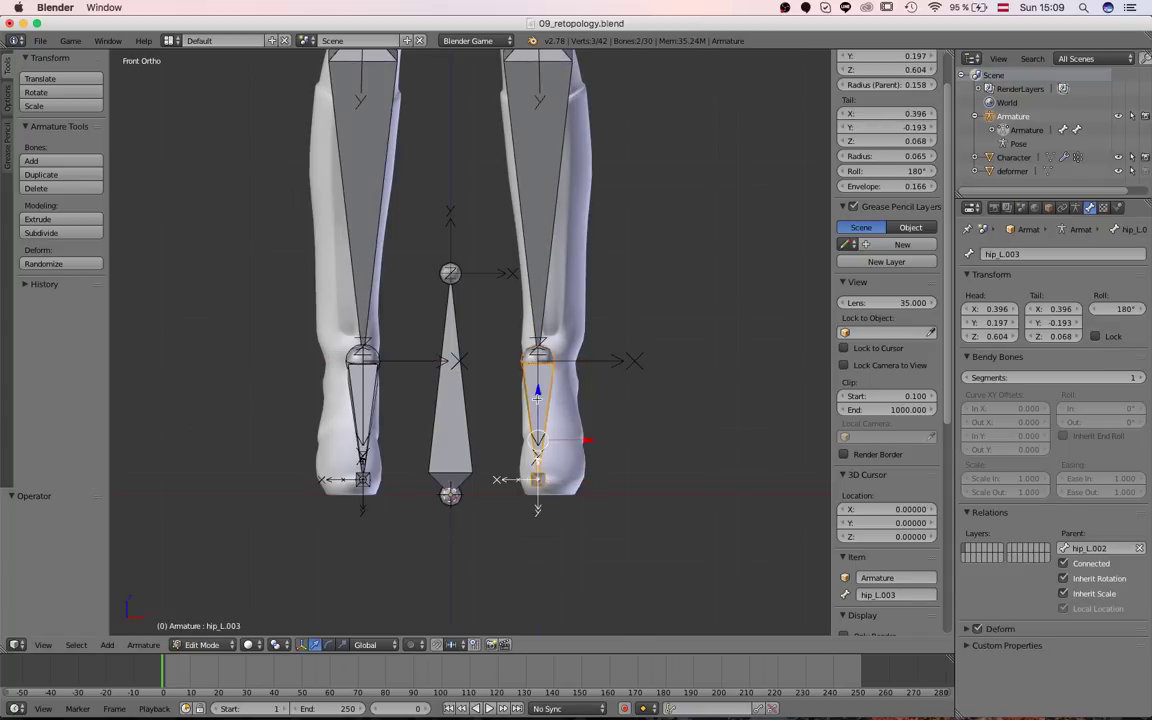
key("g")
key("x")
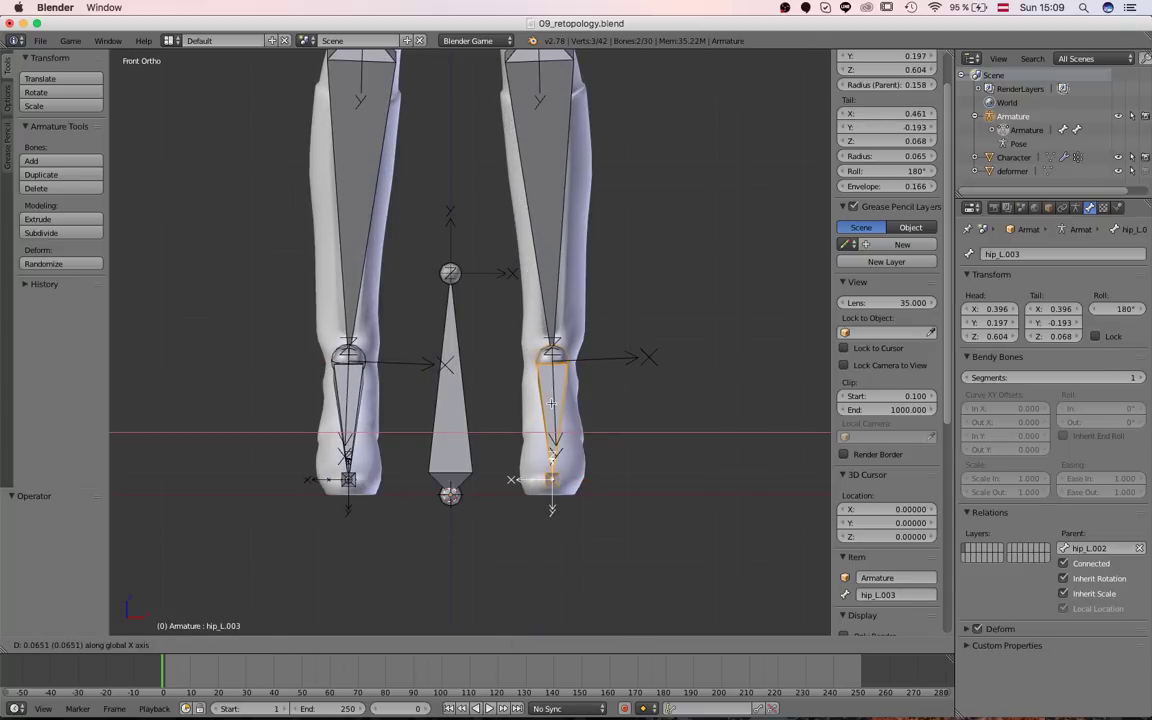
left_click(551, 402)
middle_click_drag(551, 402, 544, 574, "shift")
In front wireframe view, shift the left knee joint along X to about 0.380, return to solid shading and clear the selection
right_click(534, 196)
key("z")
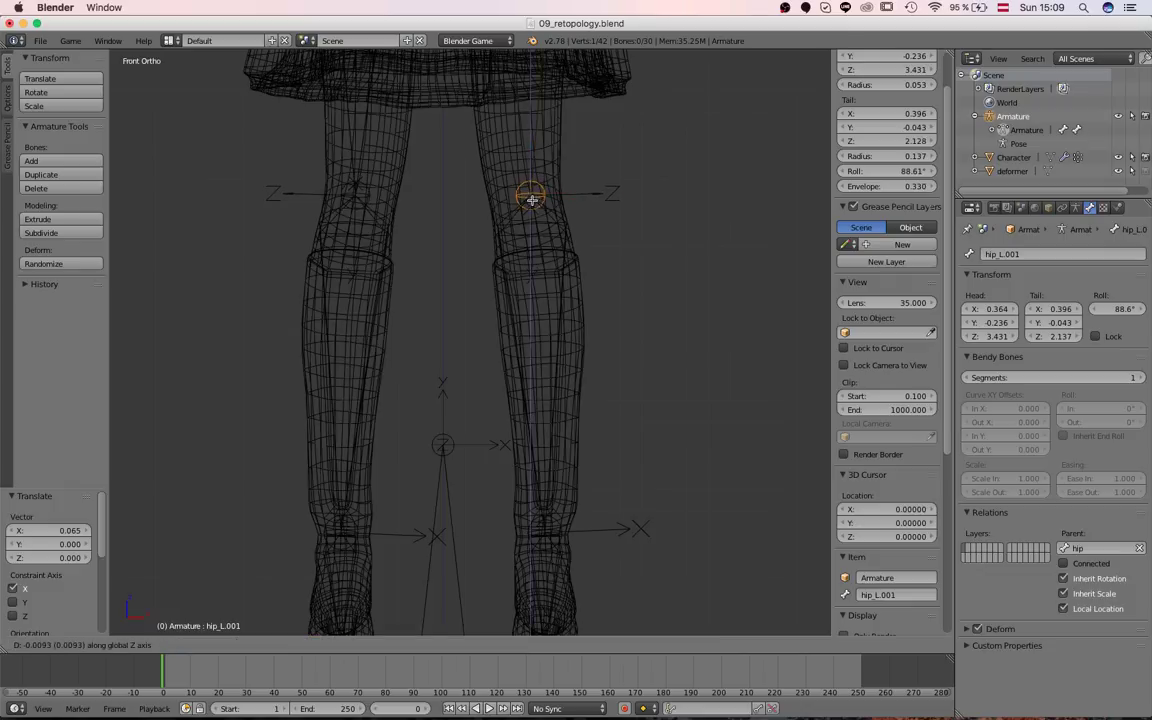
key("g")
key("x")
left_click(525, 203)
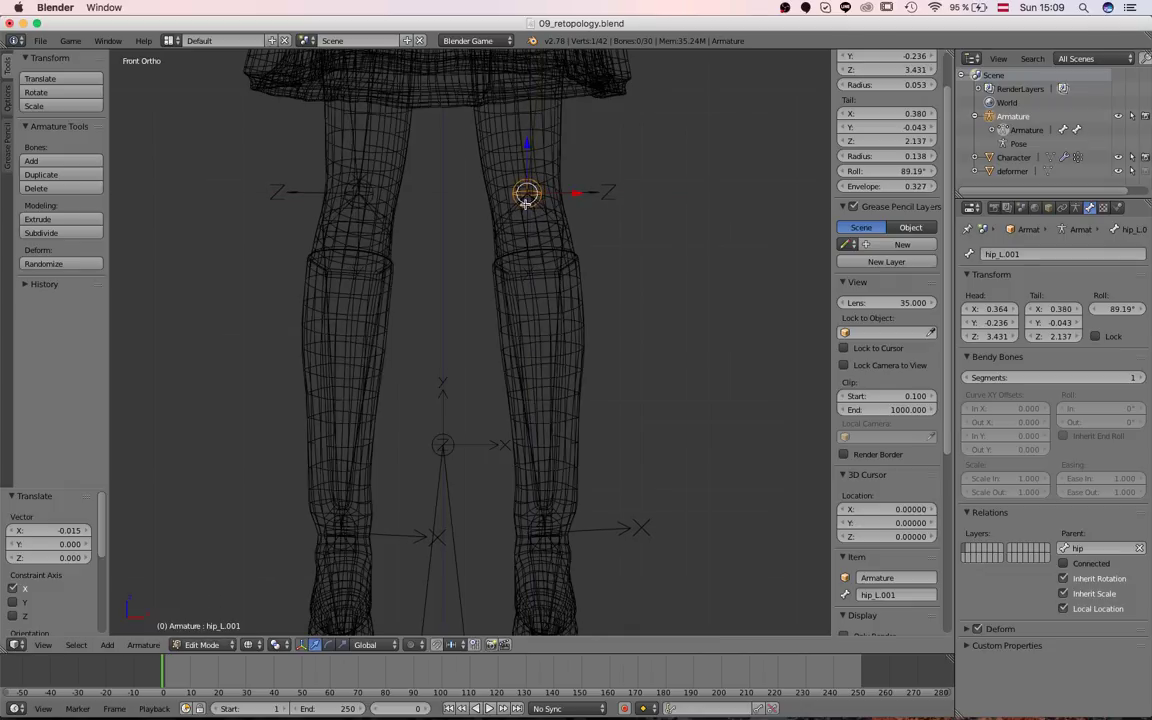
scroll(578, 224, "down", 5)
key("z")
key("a")
key("a")
scroll(560, 245, "up", 4)
Move the left knee joint slightly outward and down to about X 0.395, Z 2.088, and clear the selection
right_click(521, 242)
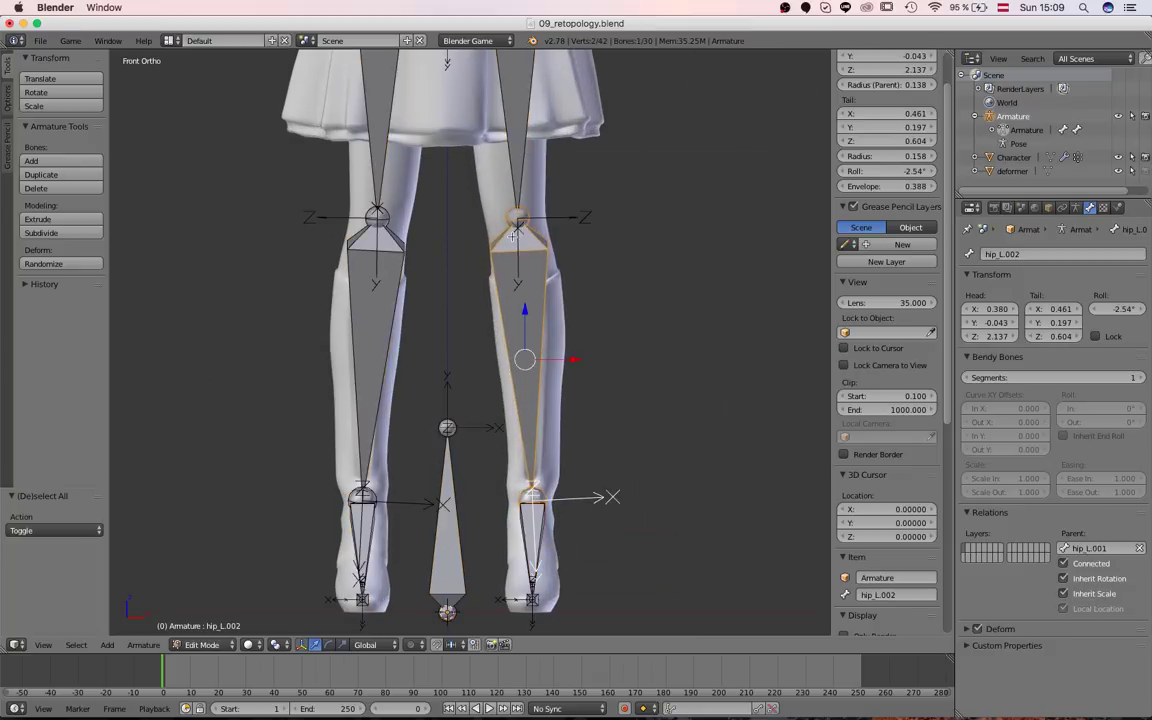
right_click(519, 223)
key("g")
left_click(521, 231)
middle_click_drag(521, 233, 515, 322)
key("a")
key("a")
Examine the knee joint and the leg bone chain from the side, and clear the selection
scroll(475, 292, "down", 4)
key("KP_3")
scroll(500, 300, "up", 5)
right_click(479, 221)
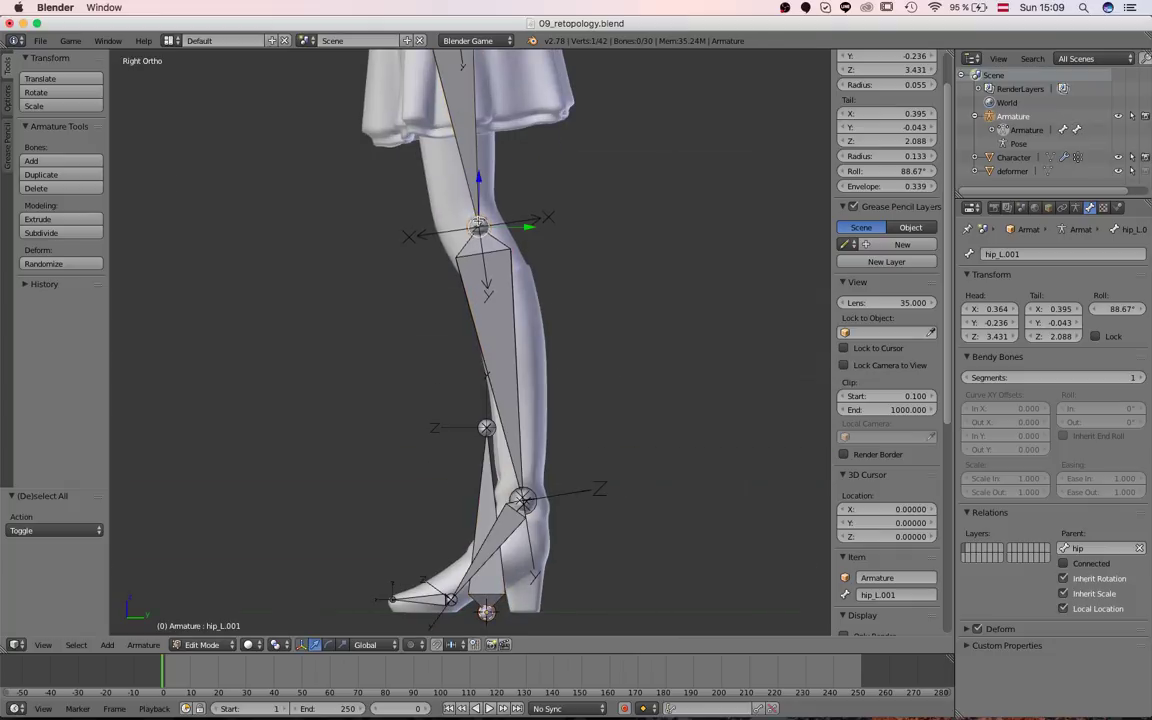
scroll(478, 230, "down", 4)
key("a")
scroll(470, 300, "down", 1)
middle_click_drag(450, 424, 480, 330)
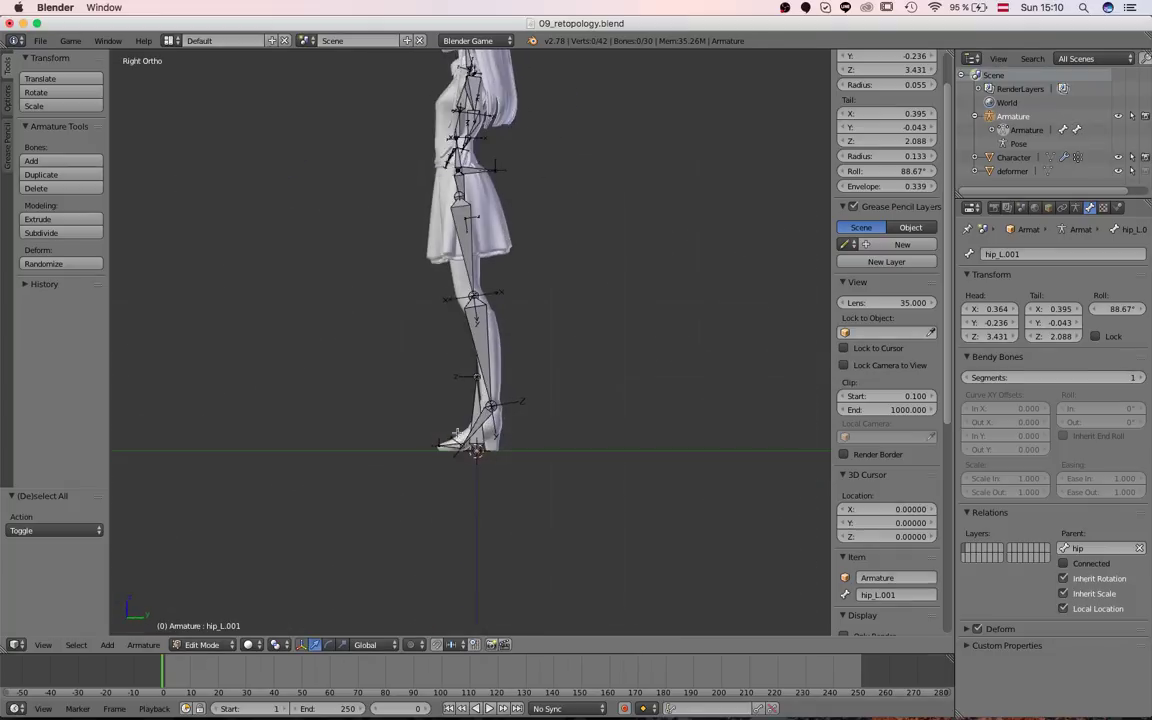
Parent the backward-pointing bone at the waist to the Root bone with Keep Offset
scroll(477, 325, "up", 4)
scroll(477, 325, "down", 4)
middle_click_drag(435, 418, 352, 425)
scroll(352, 425, "up", 4)
middle_click_drag(330, 358, 390, 390)
middle_click_drag(517, 124, 532, 241)
right_click(387, 476)
key("ctrl+p")
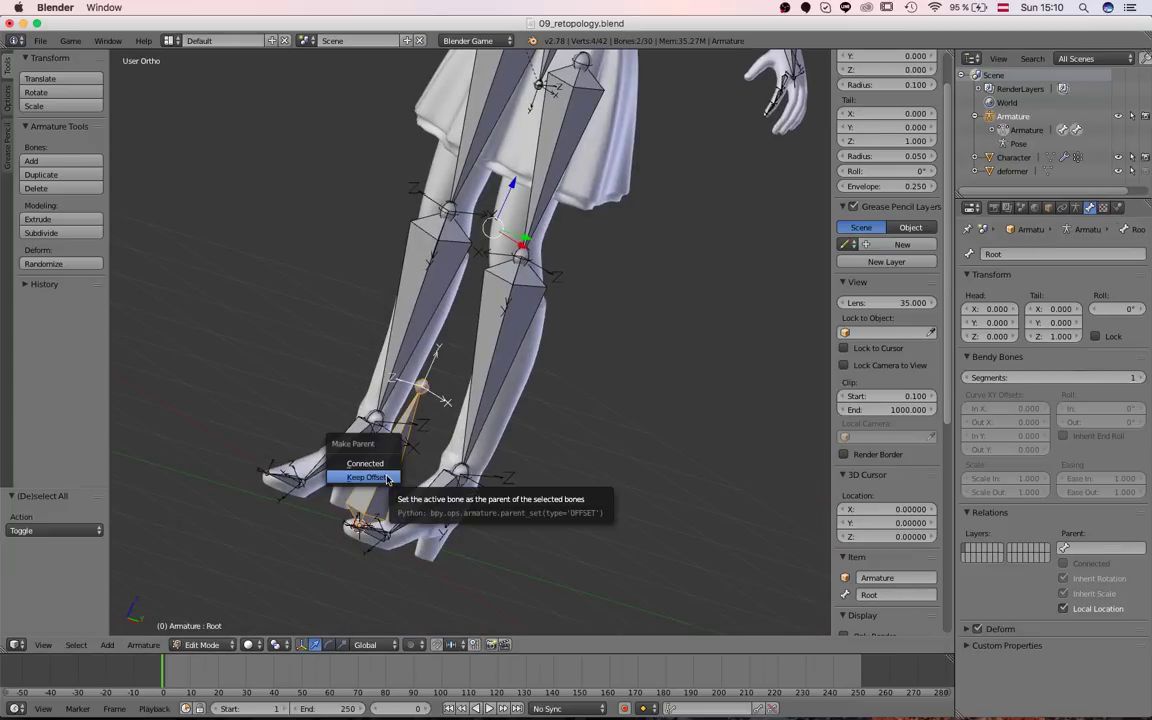
left_click(387, 476)
In Pose Mode, try moving the Root bone to test the parenting, cancel the move and inspect the legs
key("ctrl+Tab")
key("g")
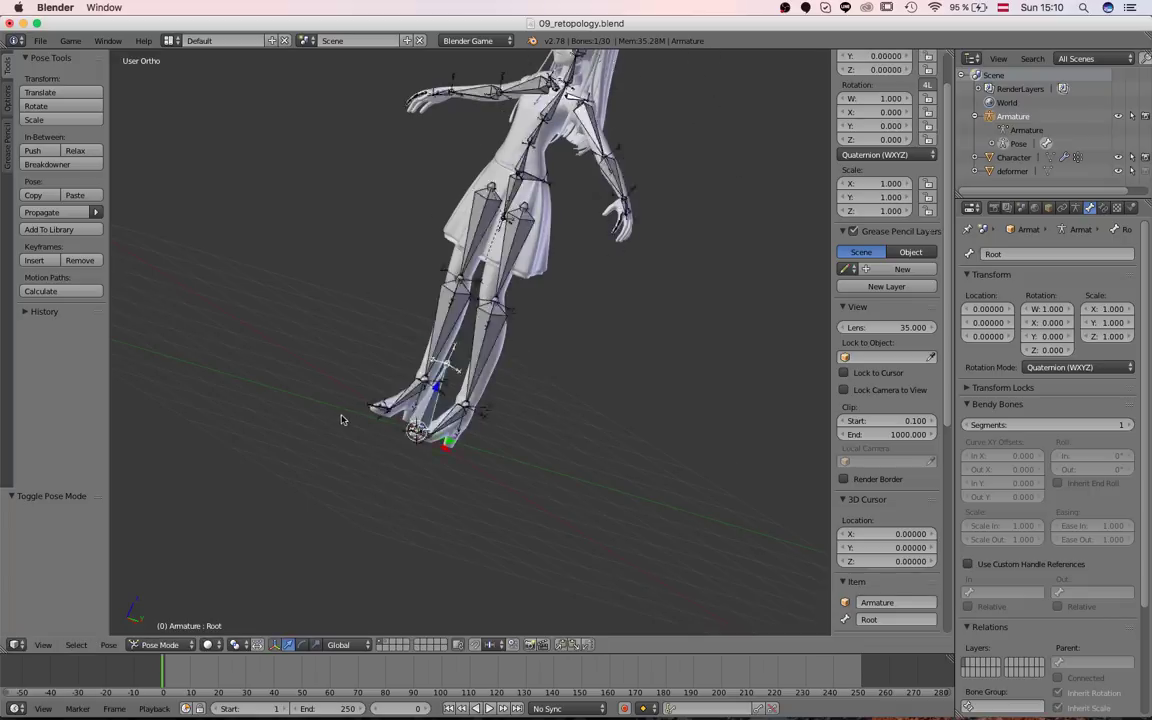
scroll(342, 417, "down", 5)
right_click(376, 481)
scroll(410, 450, "up", 7)
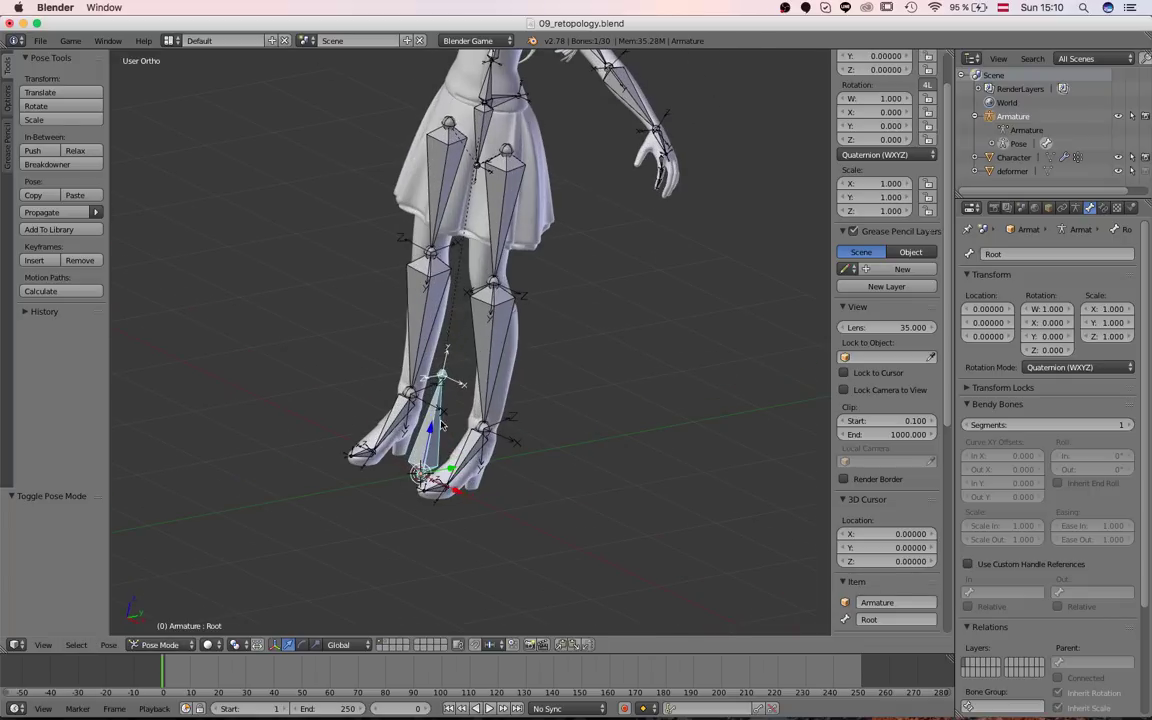
middle_click_drag(450, 404, 584, 275)
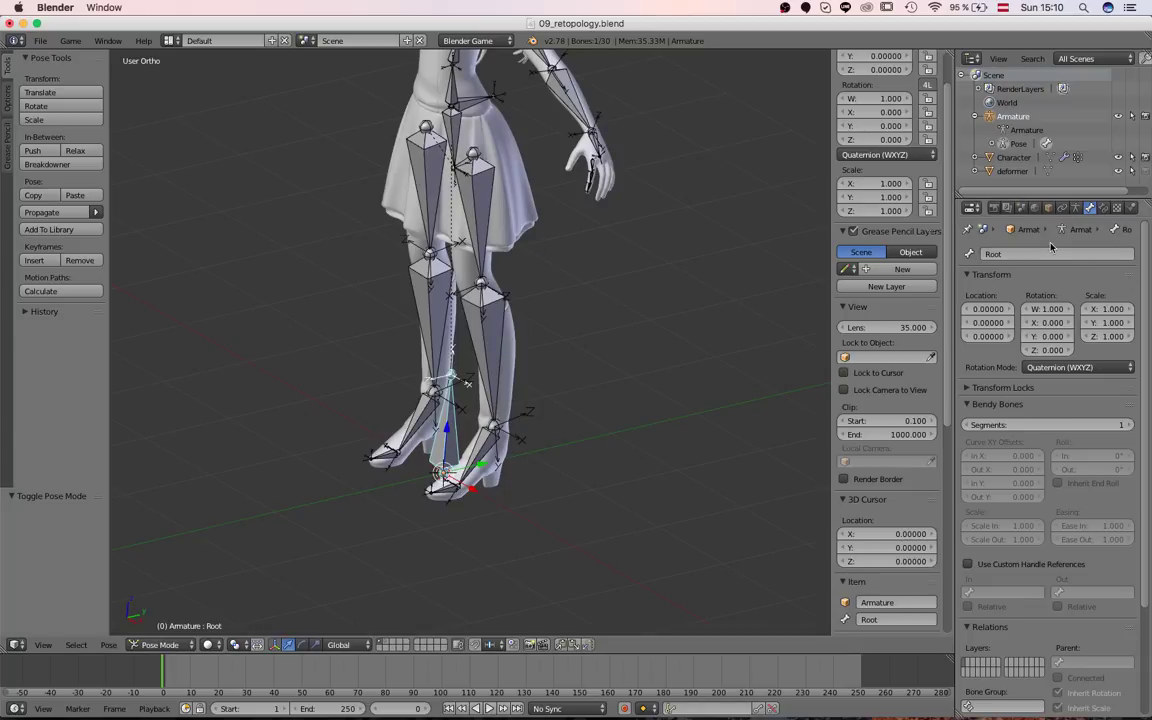
Rename the bone on the floor between the feet as root and the left thigh bone as thight_L
right_click(513, 248)
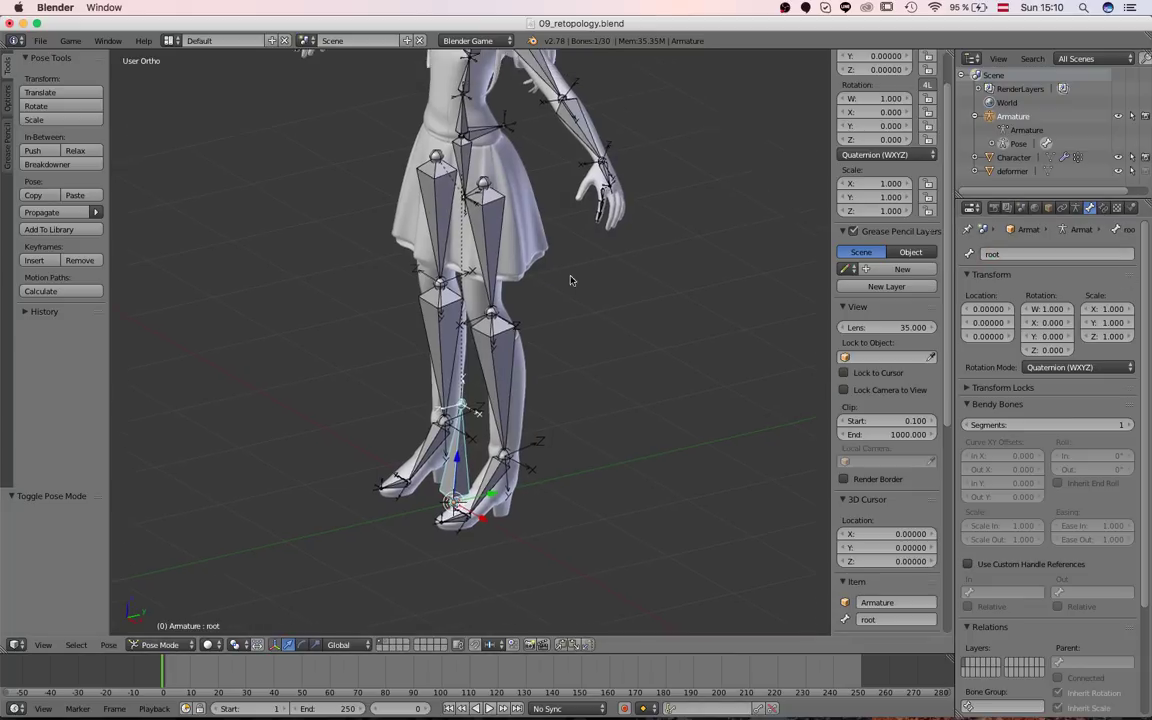
scroll(513, 248, "up", 3)
middle_click_drag(872, 277, 976, 295)
left_click(1033, 250)
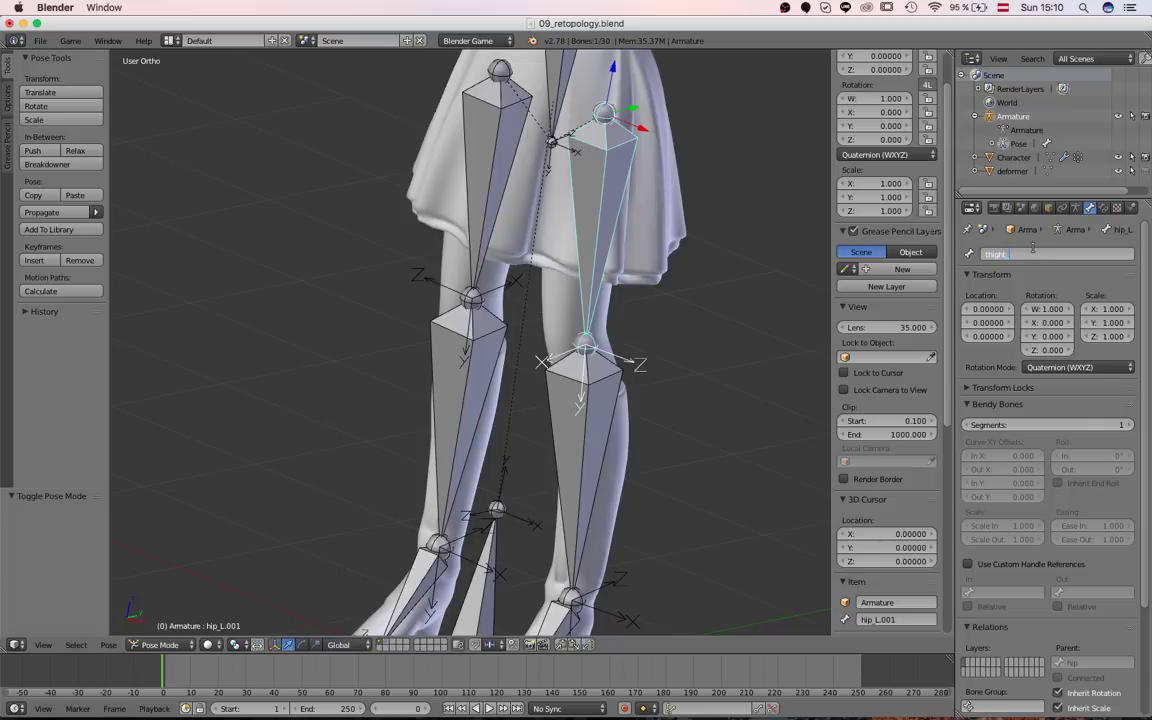
type("thight_L")
key("Return")
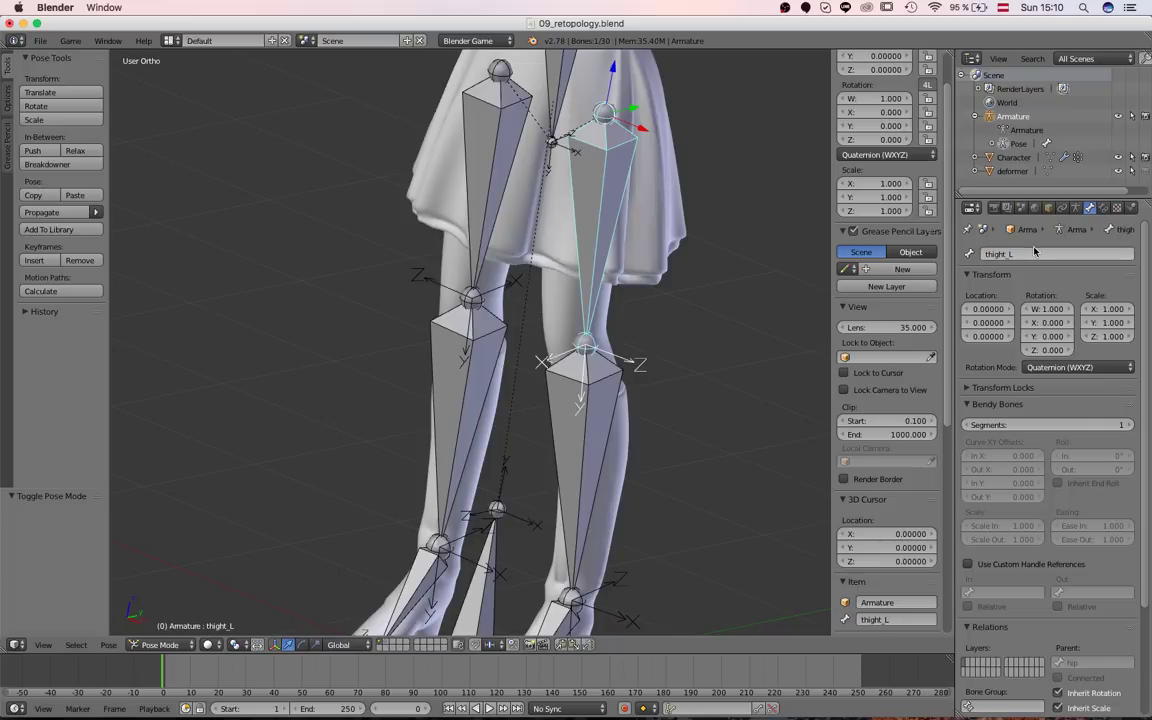
Rename the right thigh bone as thight_R
right_click(463, 189)
right_click(494, 176)
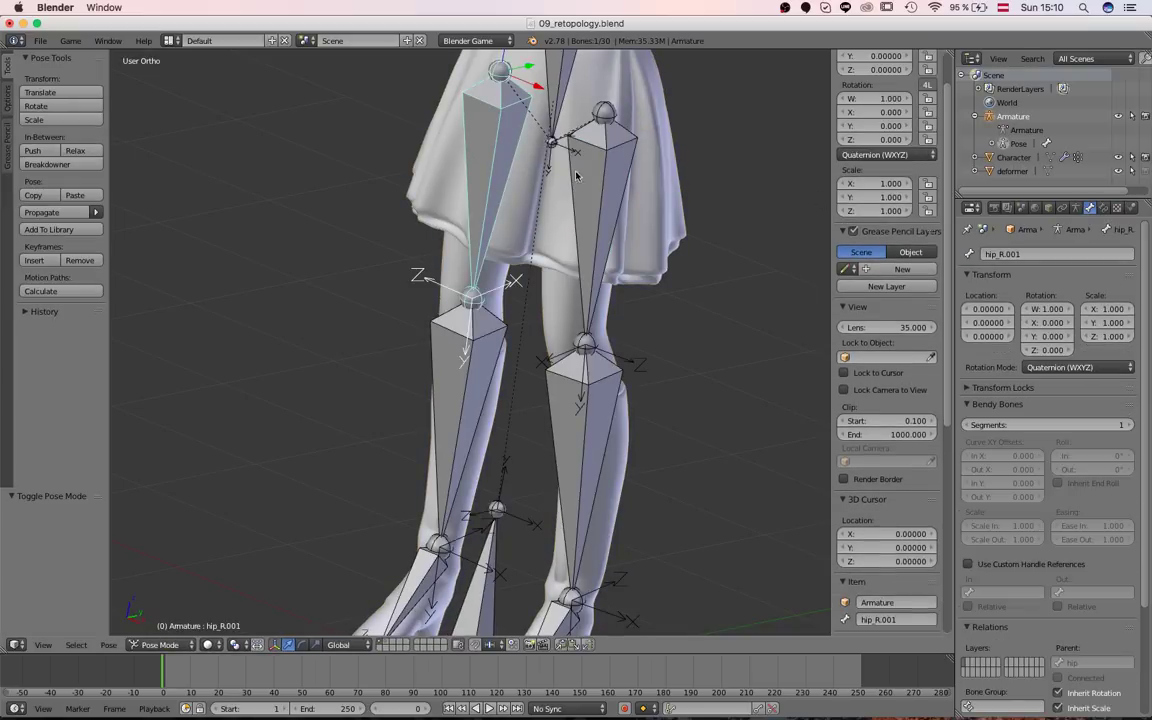
left_click(1038, 251)
key("Return")
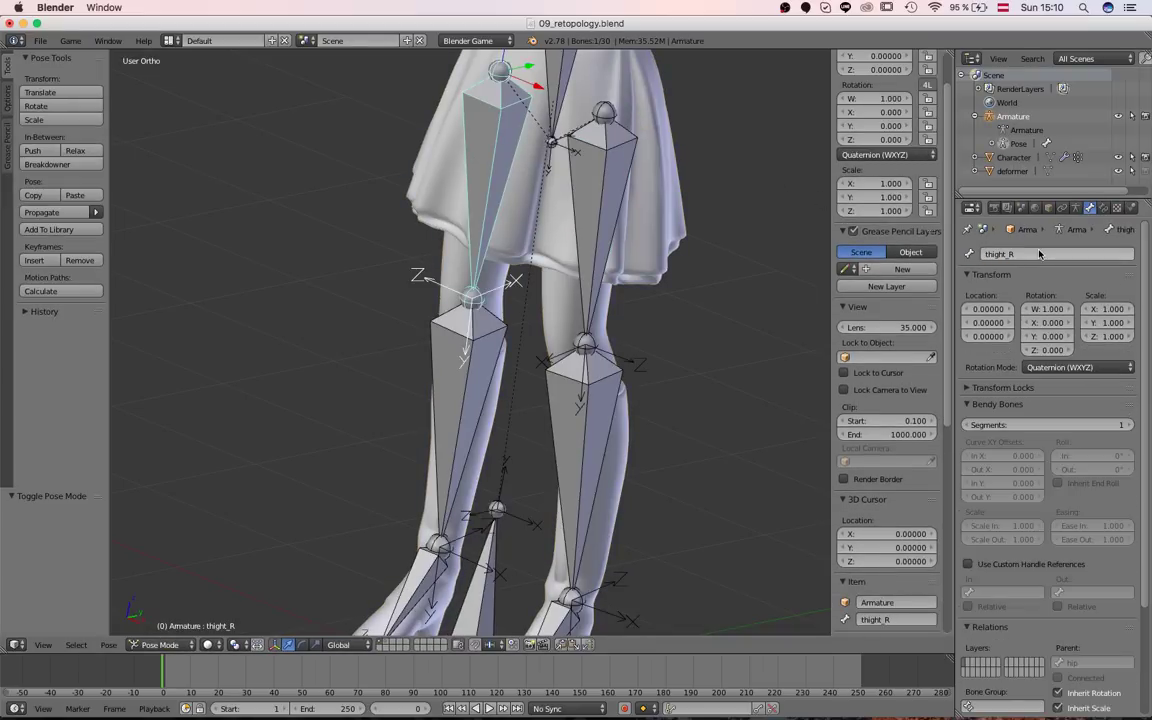
Rename the left lower-leg bone as shin_L
scroll(615, 337, "down", 4)
middle_click_drag(615, 337, 609, 287, "shift")
scroll(517, 345, "up", 3)
right_click(552, 341)
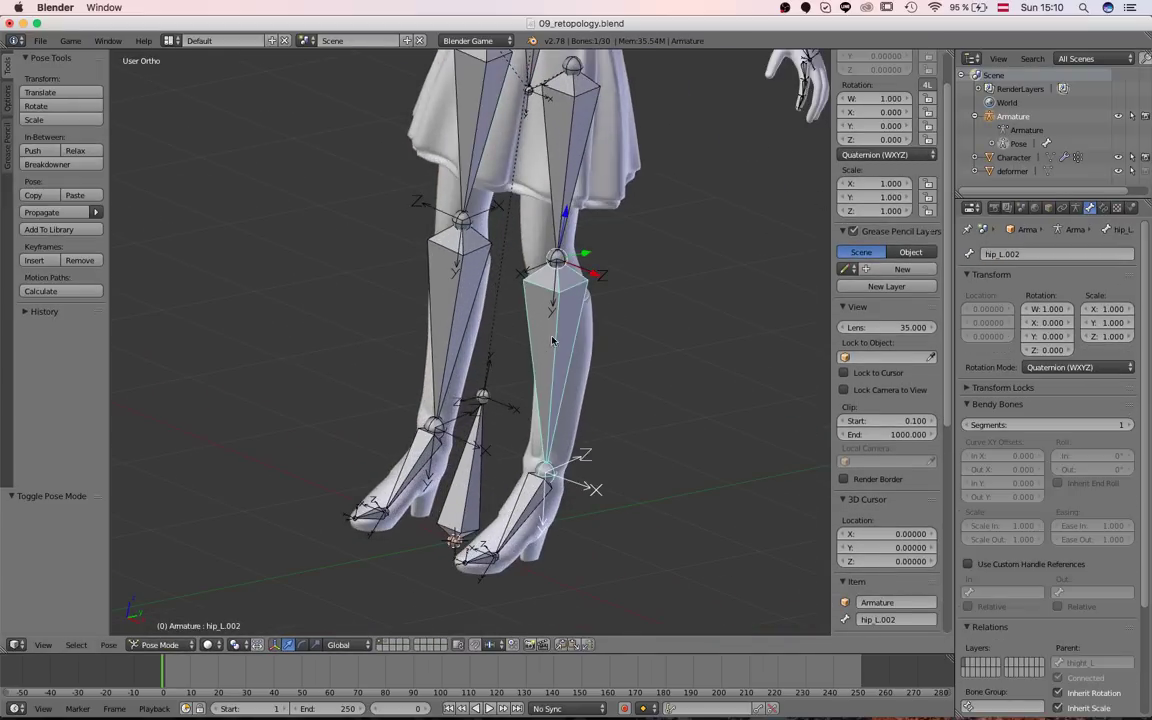
left_click(1027, 253)
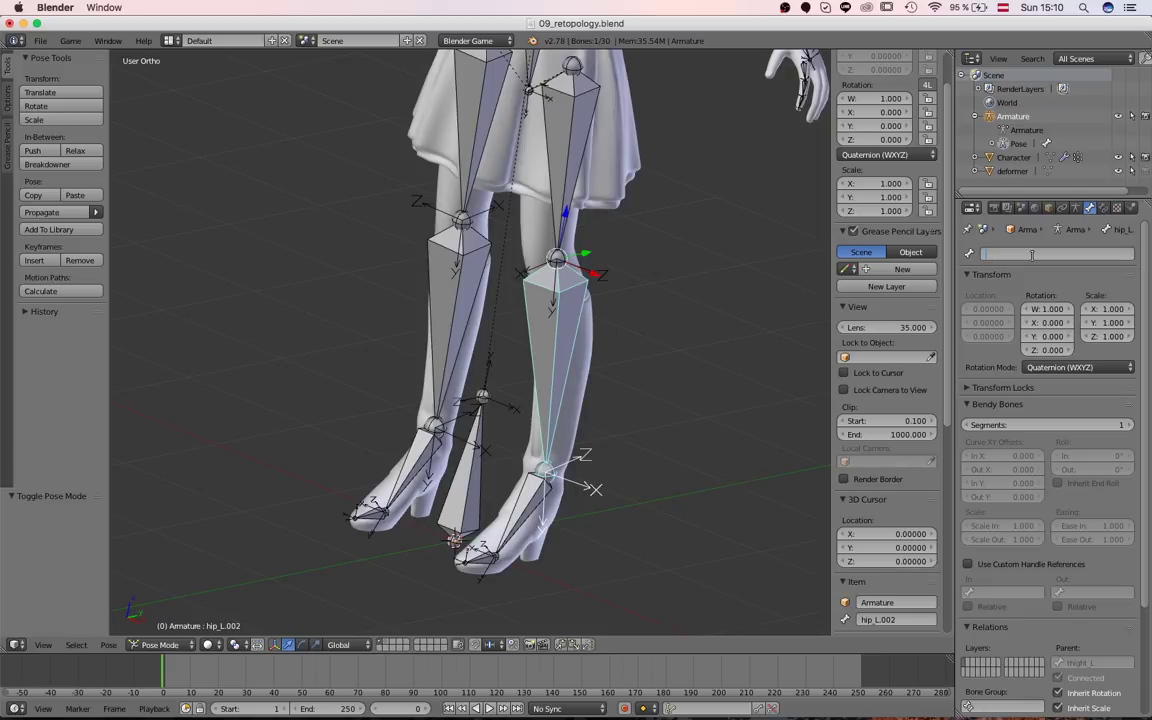
type("shin_L")
key("Return")
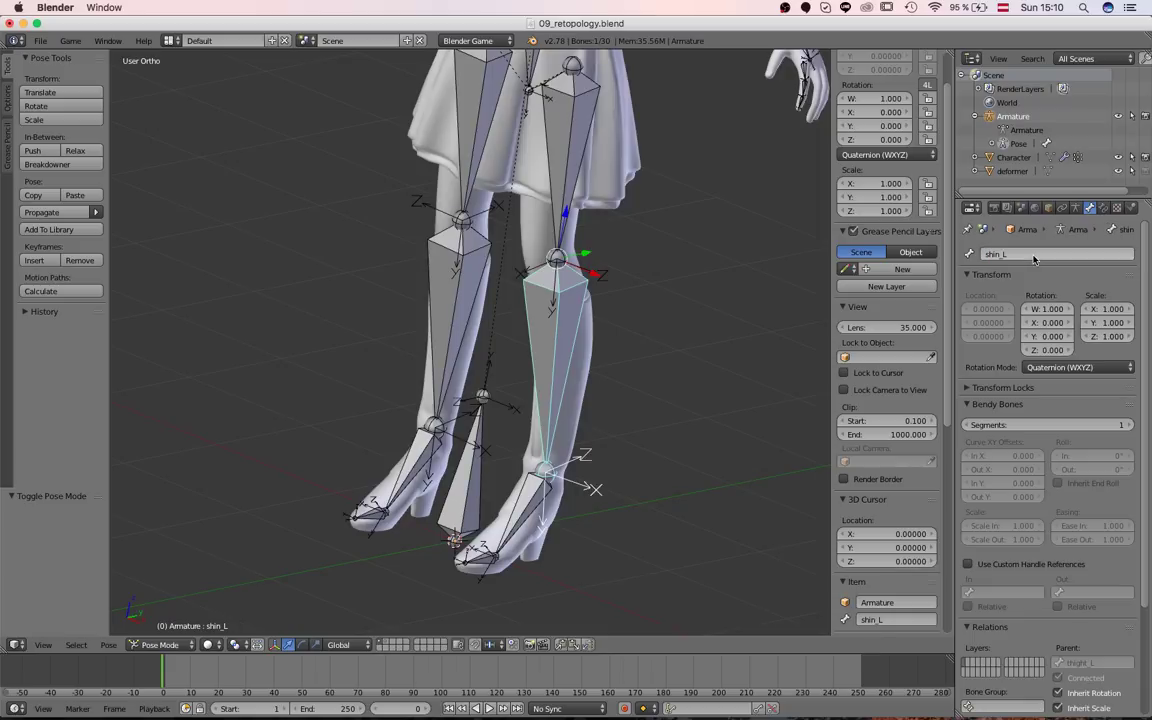
Rename the right lower-leg bone as shin_R and check the names of the thigh and shin bones
right_click(455, 300)
left_click(1086, 253)
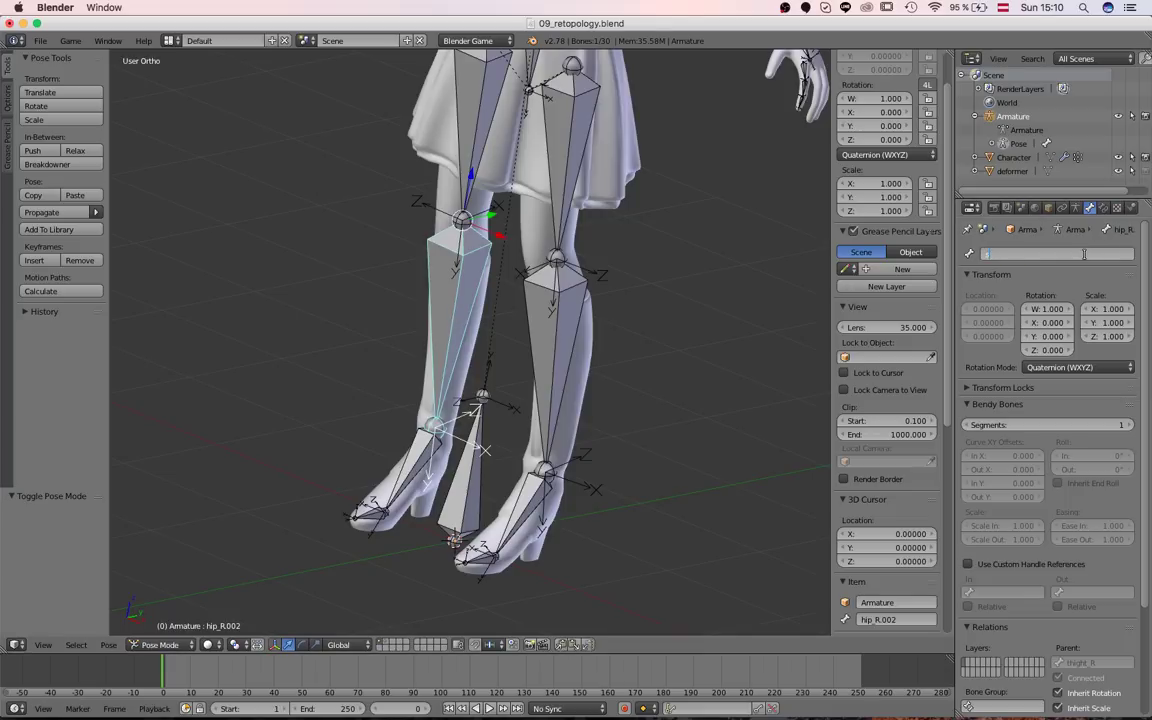
key("Return")
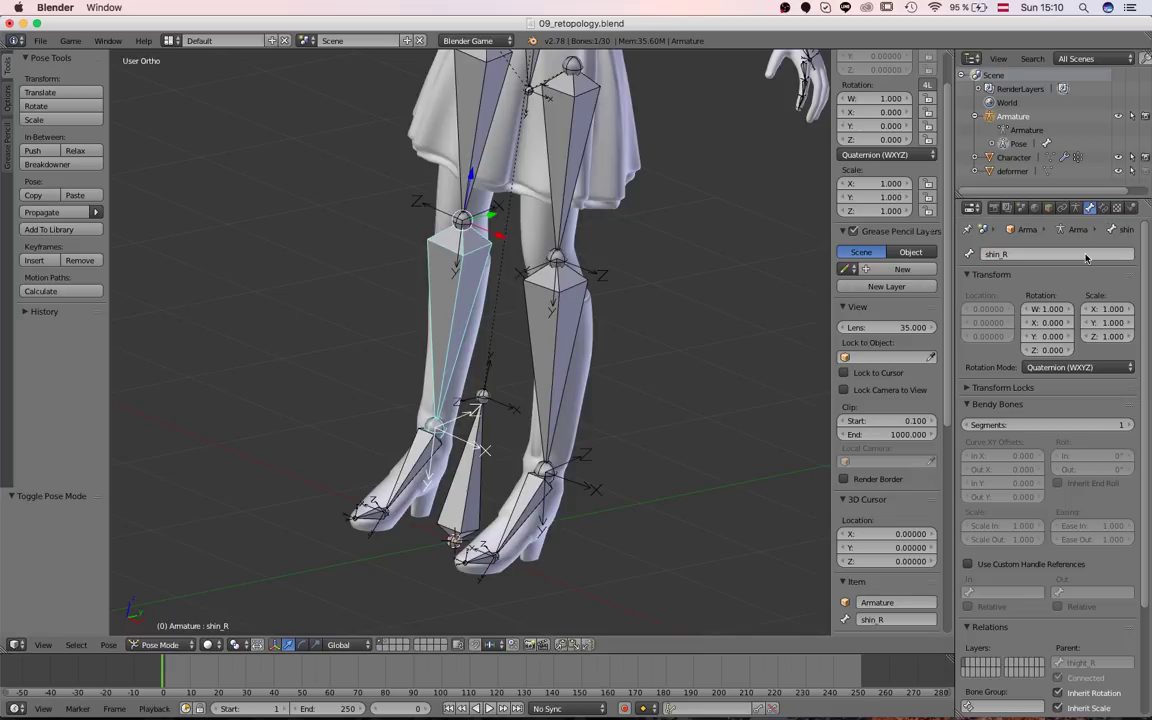
right_click(528, 345)
right_click(555, 149)
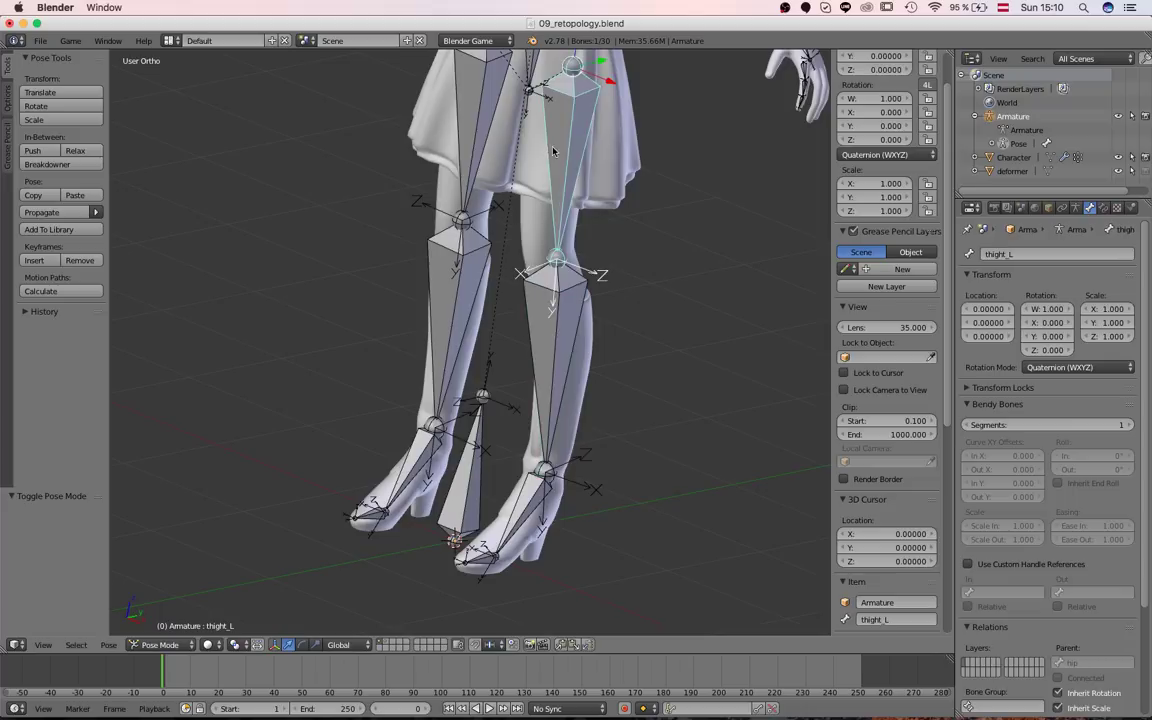
right_click(481, 129)
right_click(456, 316)
Rename the left foot bone as foot_L and the right foot bone as foot_R
scroll(460, 305, "down", 2)
middle_click_drag(517, 405, 500, 348, "shift")
scroll(495, 398, "up", 3)
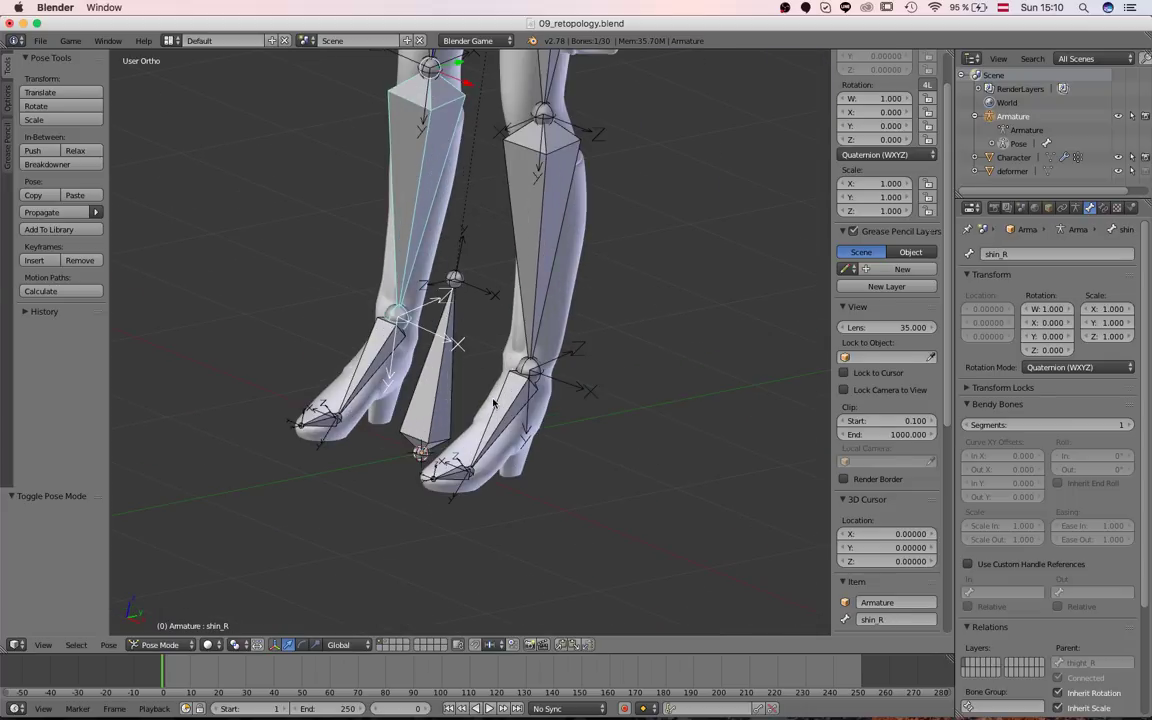
right_click(497, 400)
right_click(508, 398)
scroll(519, 399, "up", 2)
middle_click_drag(543, 412, 552, 338, "shift")
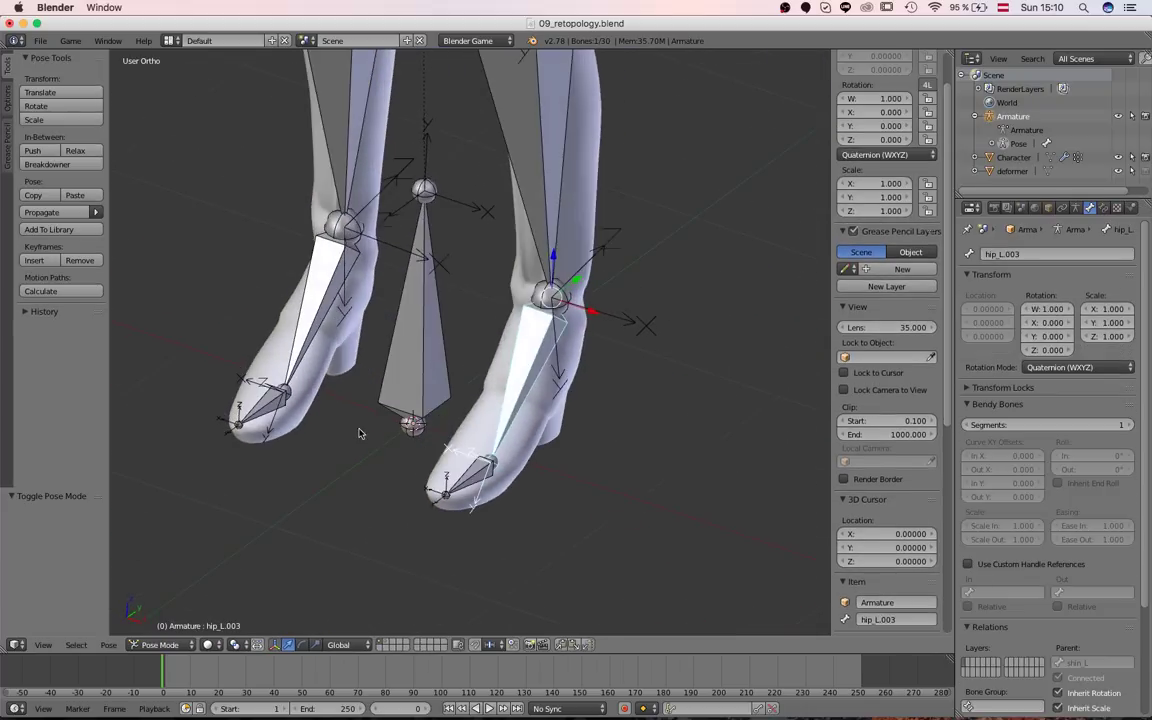
left_click(1046, 254)
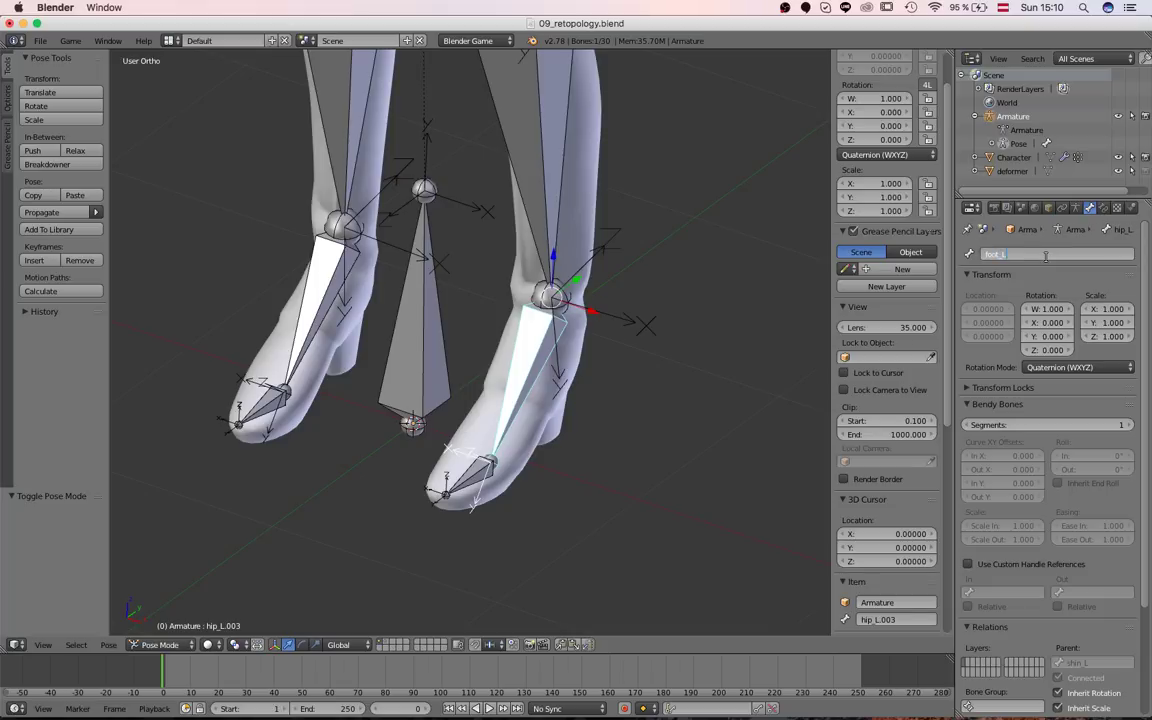
key("Return")
right_click(306, 309)
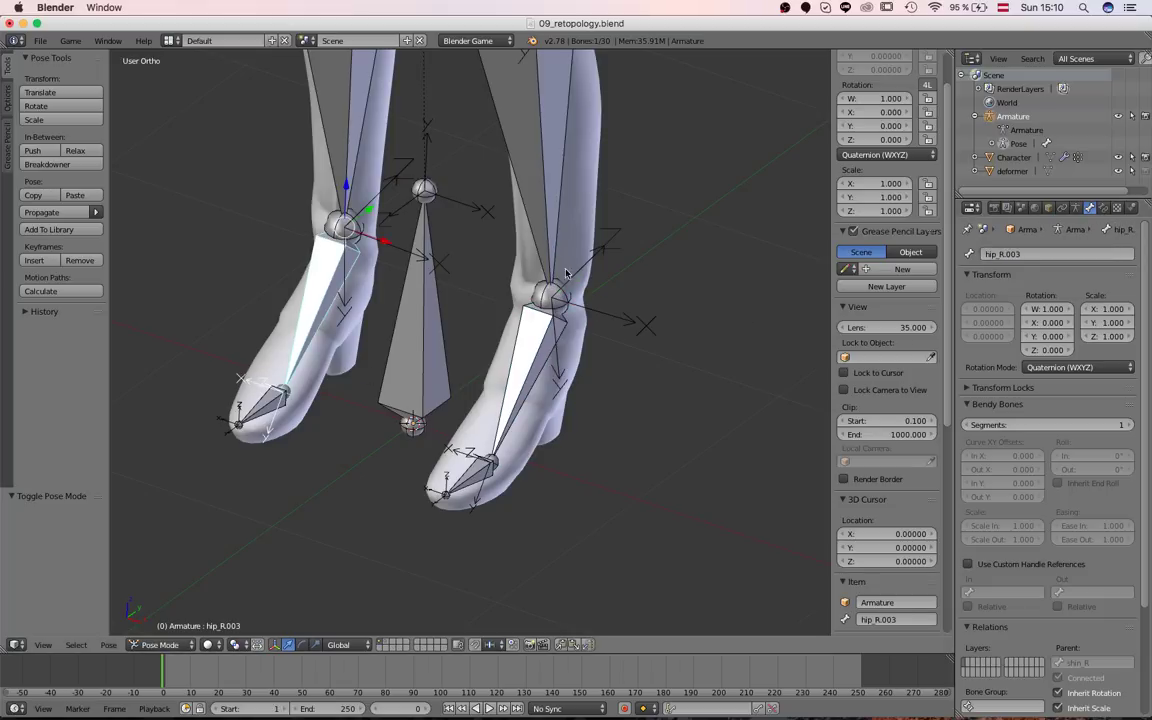
left_click(1045, 255)
key("Return")
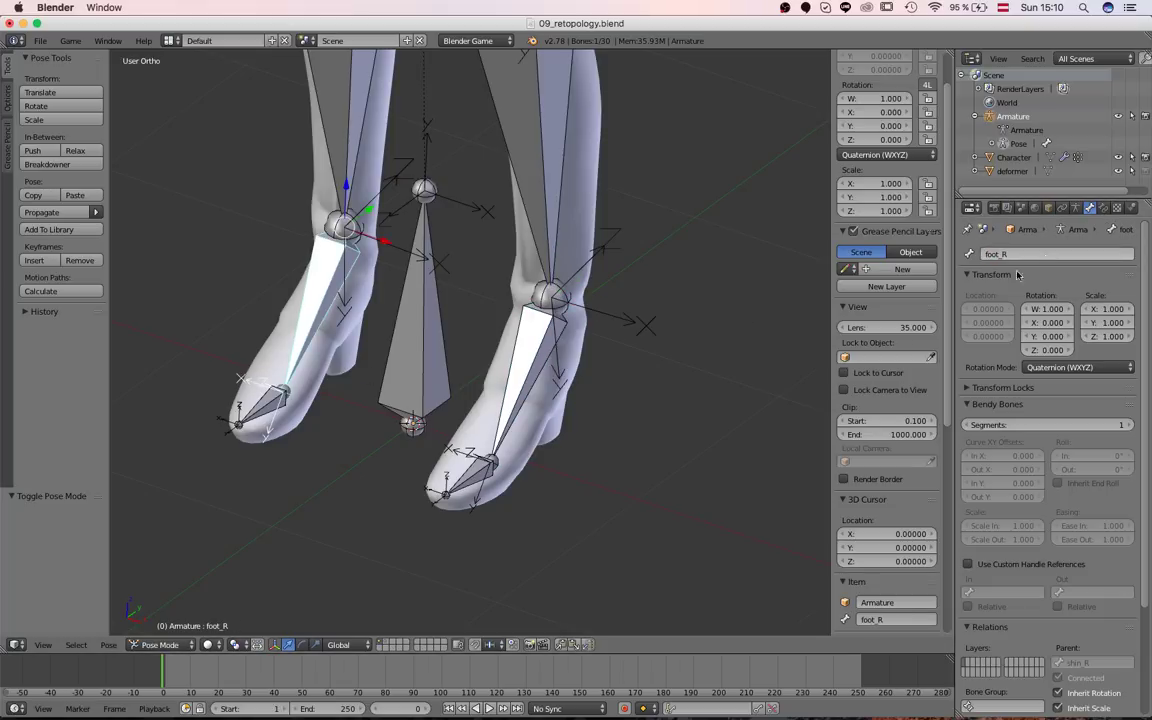
Rename the left toe bone as toe_L and the right toe bone as toe_R
right_click(462, 482)
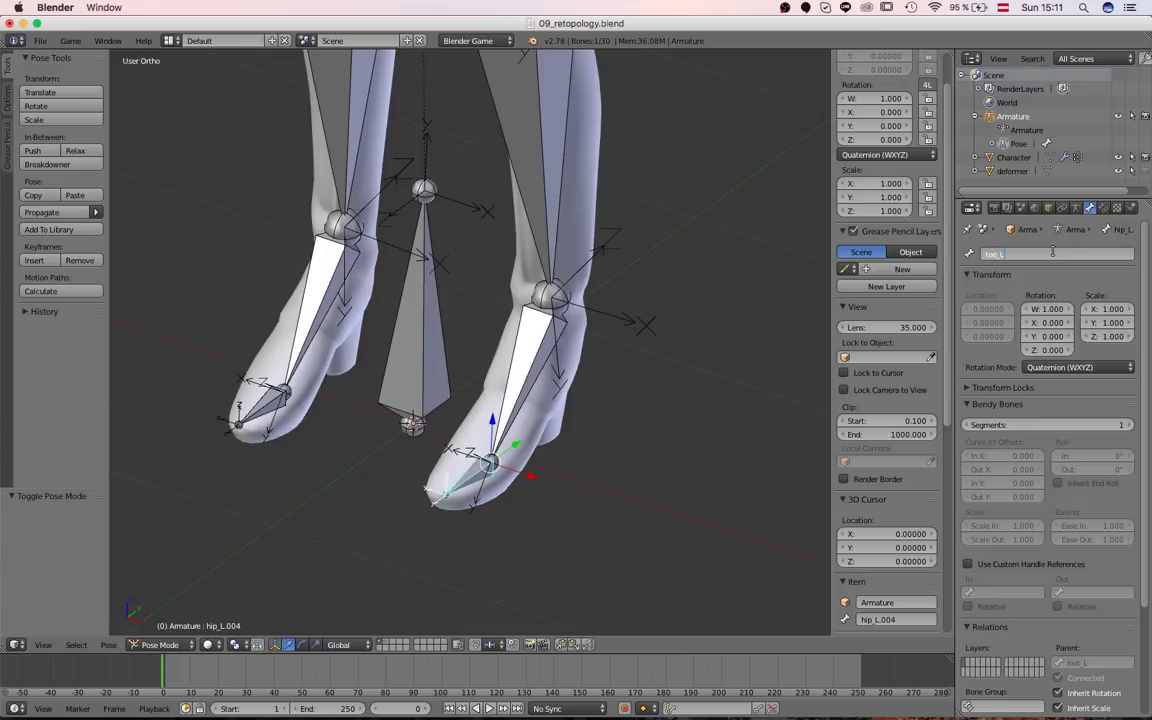
key("Return")
right_click(267, 409)
left_click(1054, 252)
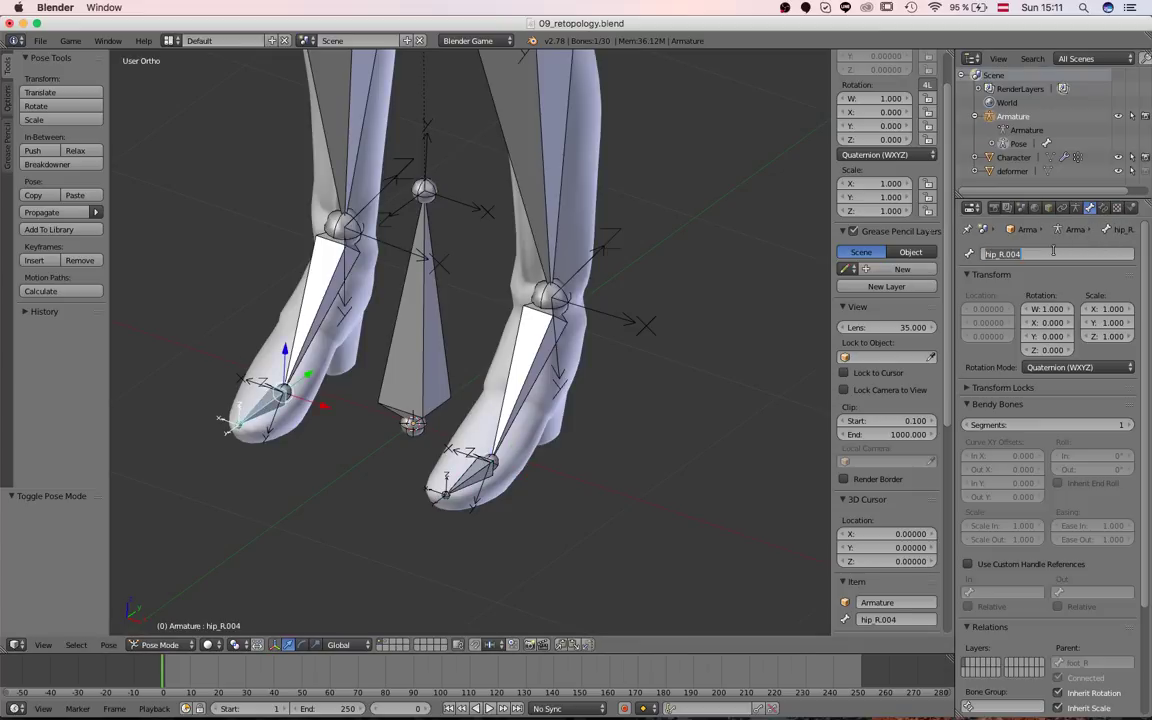
key("Return")
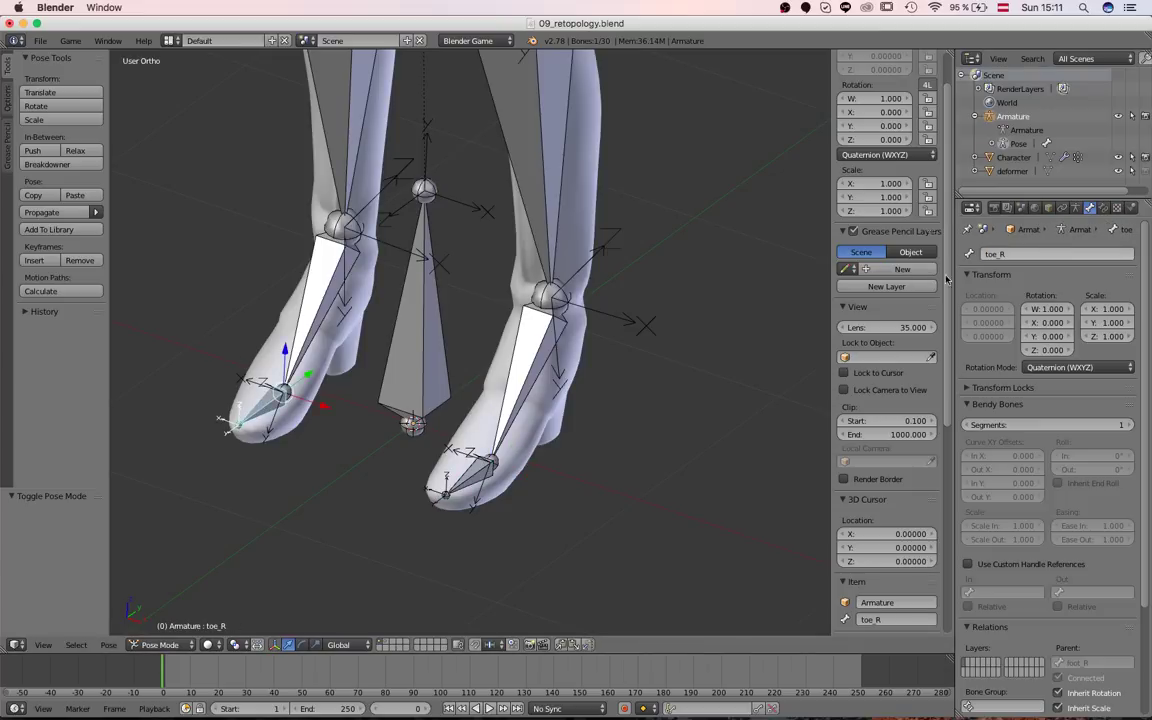
In Edit Mode, try moving the right ankle joint, the right knee joint and the hip bone, cancelling each move
scroll(465, 260, "down", 6)
key("Tab")
scroll(465, 260, "up", 3)
key("g")
right_click(383, 257)
right_click(383, 258)
key("g")
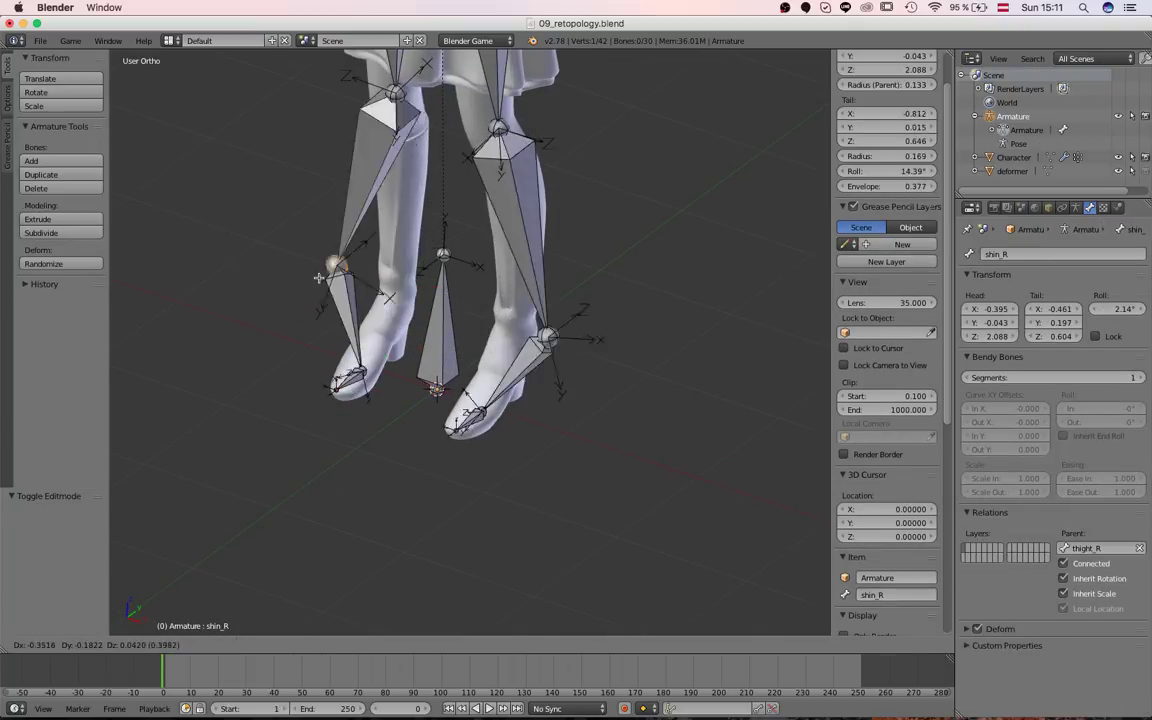
right_click(320, 250)
middle_click_drag(395, 151, 426, 286, "shift")
right_click(422, 222)
key("g")
right_click(394, 108)
middle_click_drag(394, 107, 424, 247, "shift")
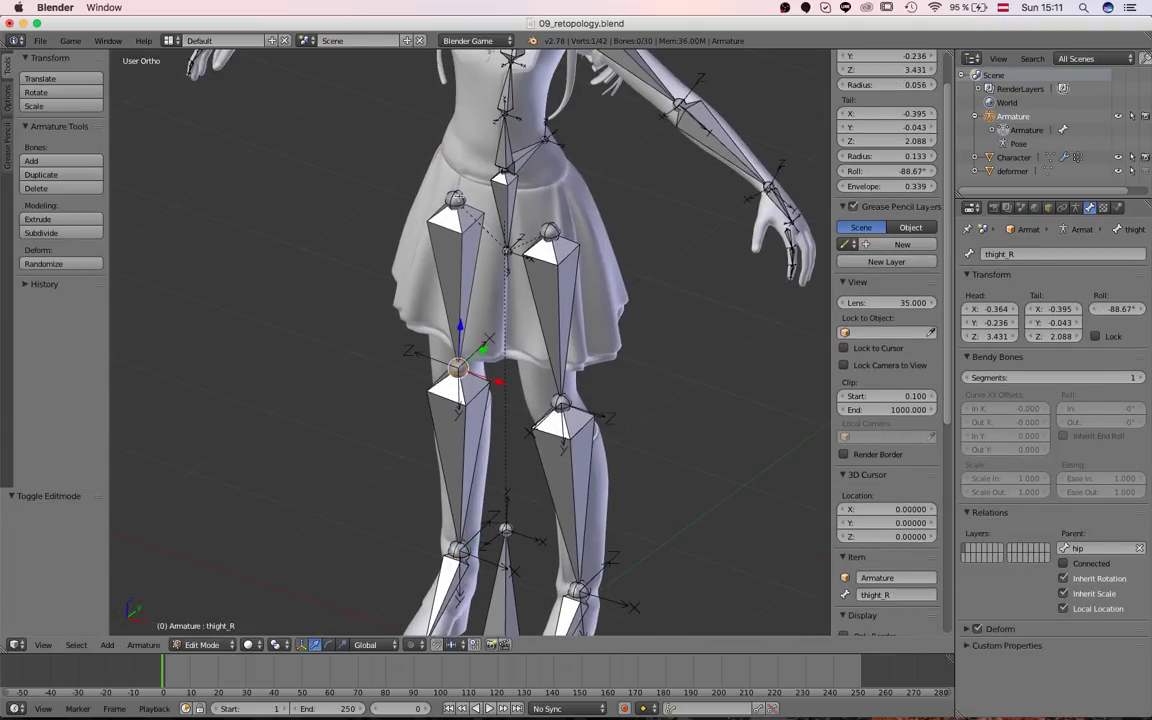
right_click(490, 175)
key("g")
right_click(486, 188)
Return to Pose Mode, clear the selection and examine the complete armature from several angles
scroll(486, 200, "down", 2)
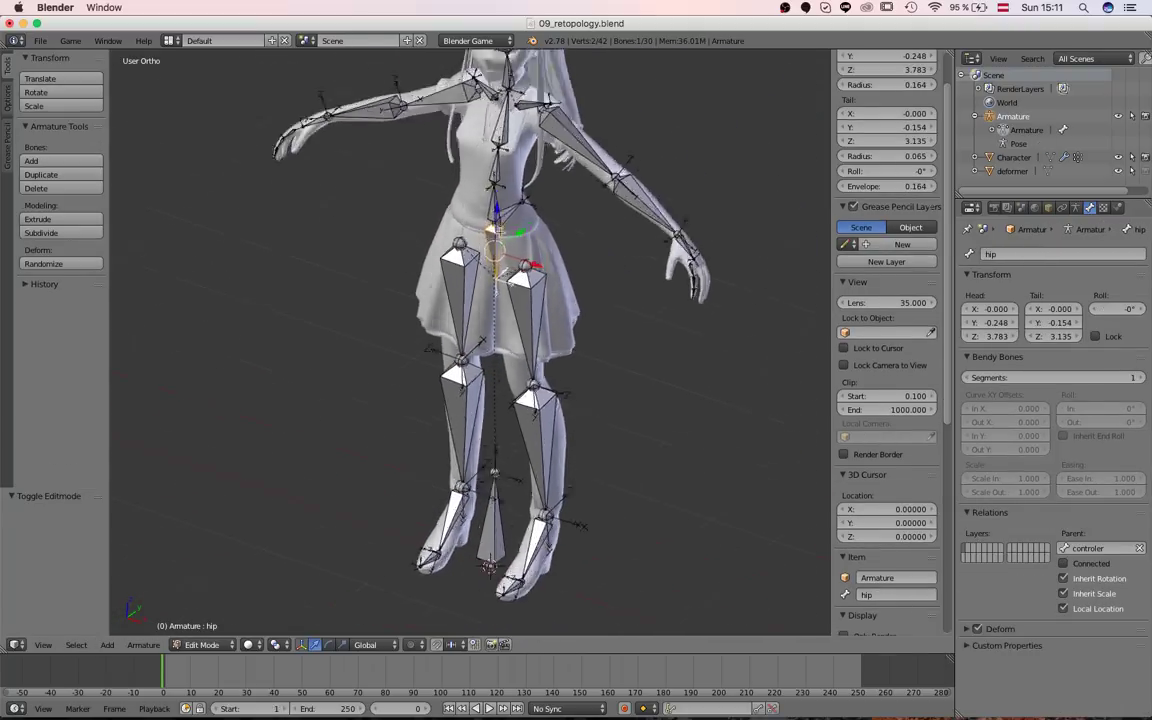
scroll(488, 200, "up", 4)
key("ctrl+Tab")
right_click(535, 88)
scroll(500, 250, "down", 5)
key("a")
middle_click_drag(491, 374, 518, 350)
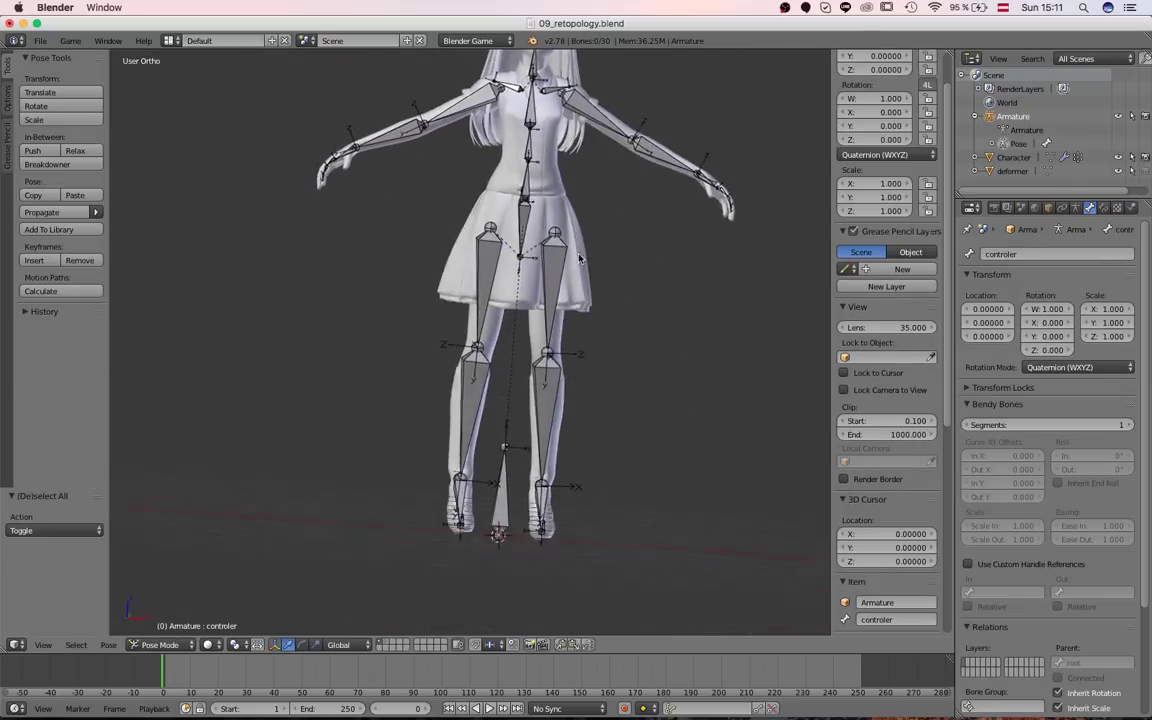
key("1")
key("a")
middle_click_drag(525, 400, 594, 411)
key("a")
middle_click_drag(516, 374, 477, 455)
key("ctrl+3")
scroll(547, 367, "up", 5)
scroll(560, 353, "down", 5)
scroll(476, 455, "up", 4)
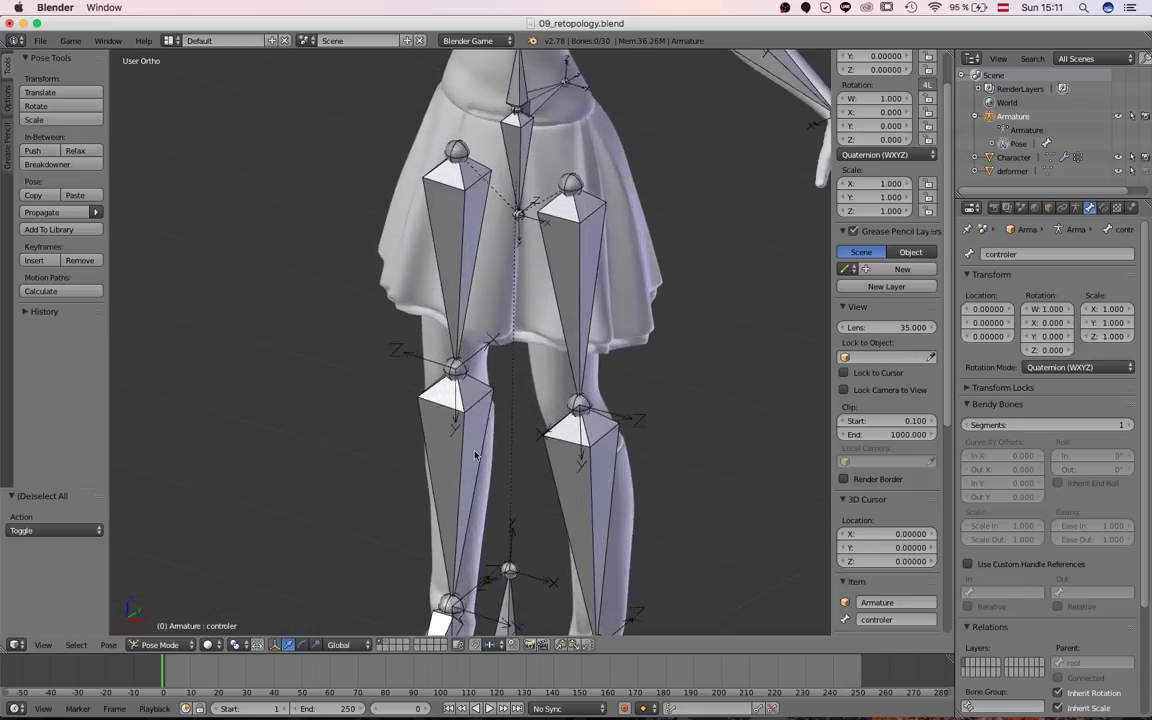
scroll(476, 453, "down", 5)
Switch the armature from Pose Mode to Object Mode
left_click(160, 645)
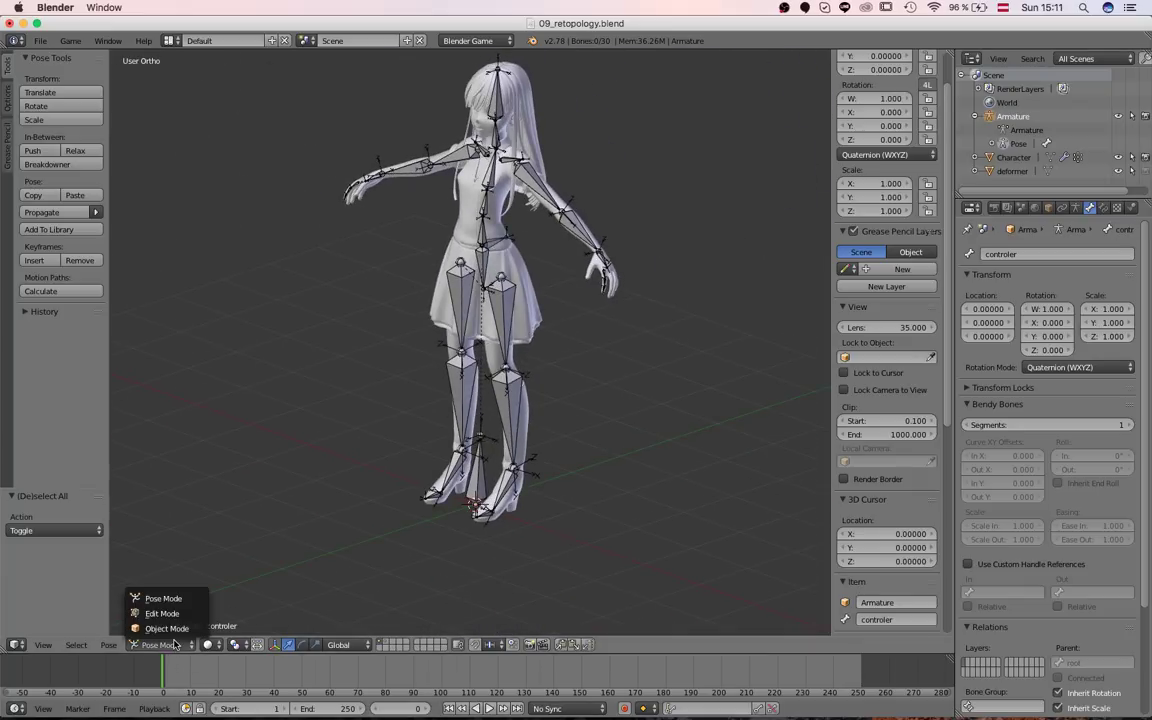
scroll(490, 330, "up", 3)
middle_click_drag(480, 358, 438, 478, "shift")
scroll(400, 468, "down", 3)
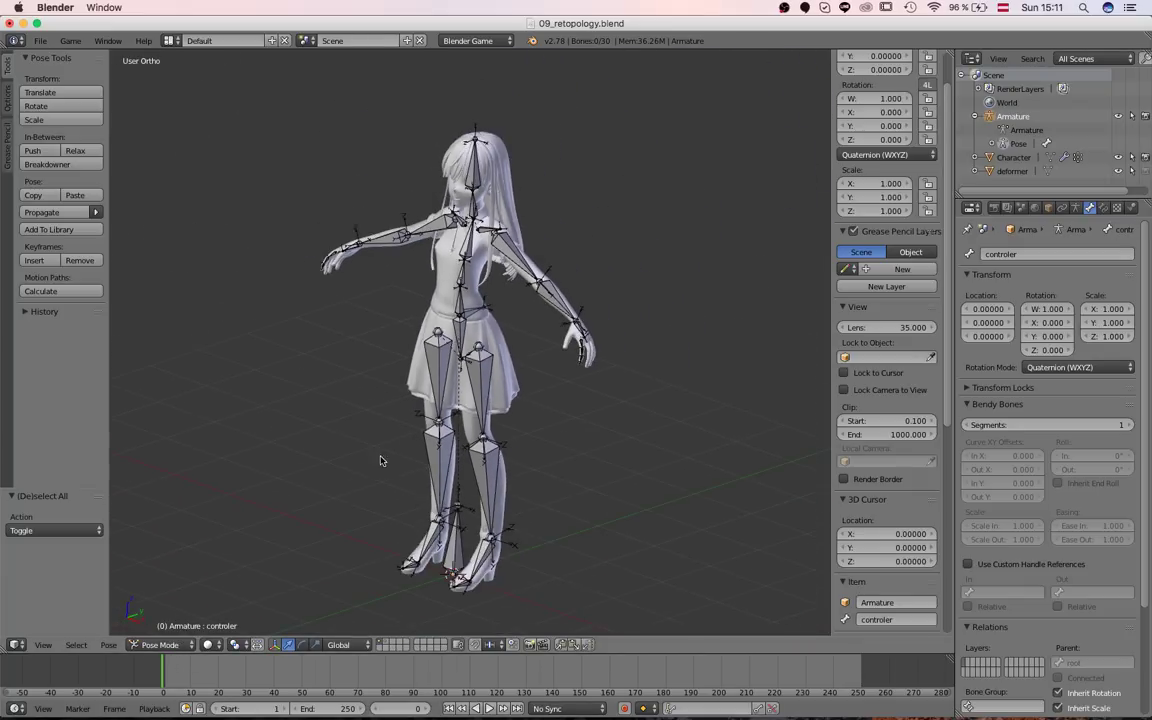
left_click(160, 645)
left_click(145, 568)
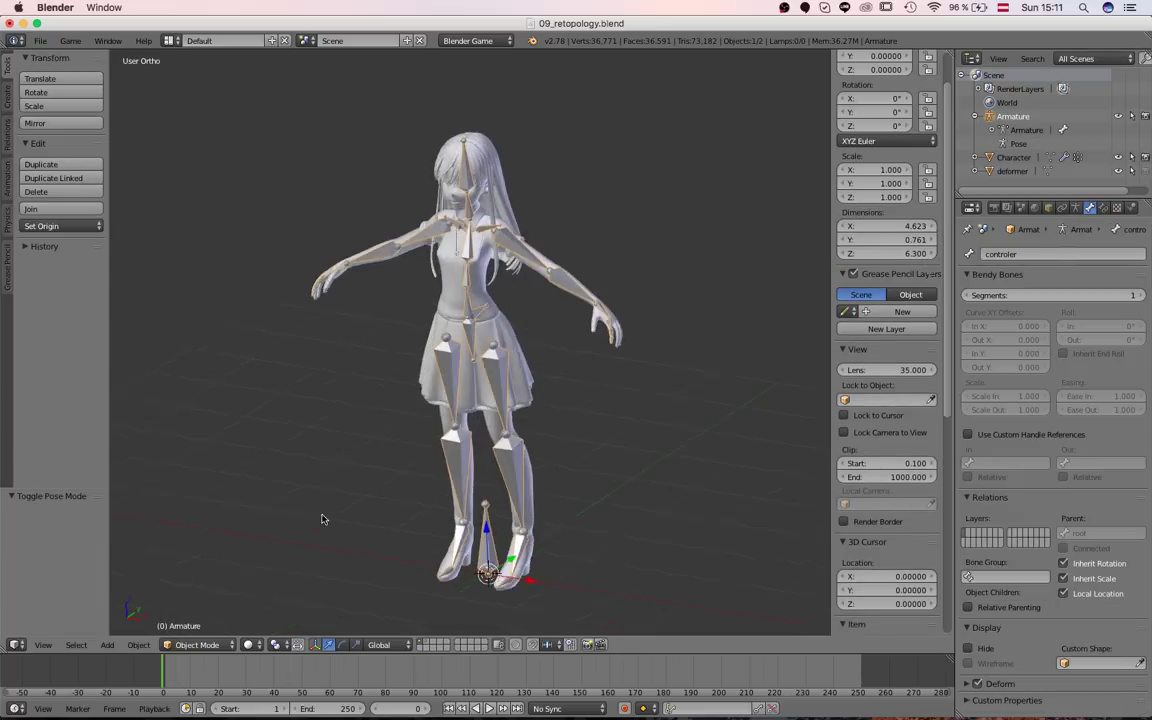
Clear the object selection and save the file over 09_retopology.blend
middle_click_drag(322, 519, 357, 409)
key("a")
key("ctrl+s")
left_click(365, 410)
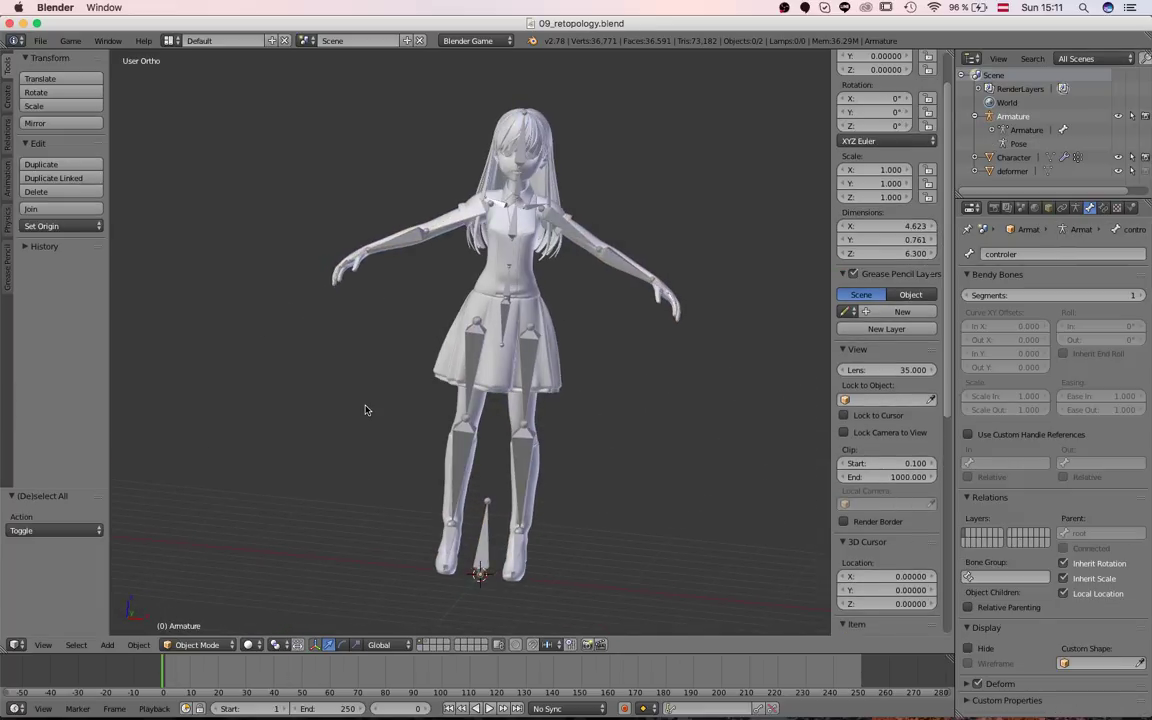
key("KP_1")
key("ctrl+s")
left_click(448, 355)
Parent the Character mesh to the armature using Armature Deform With Automatic Weights
middle_click_drag(450, 360, 504, 439)
scroll(504, 439, "up", 1)
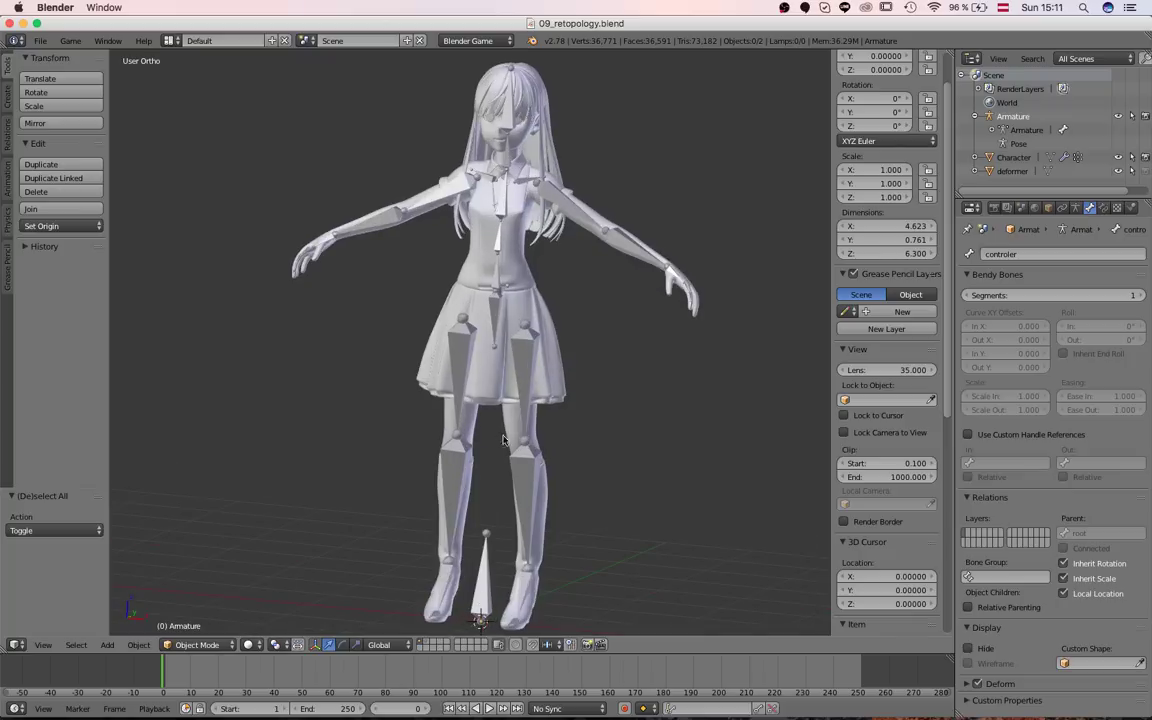
scroll(550, 475, "up", 3)
right_click(535, 485)
right_click(560, 549)
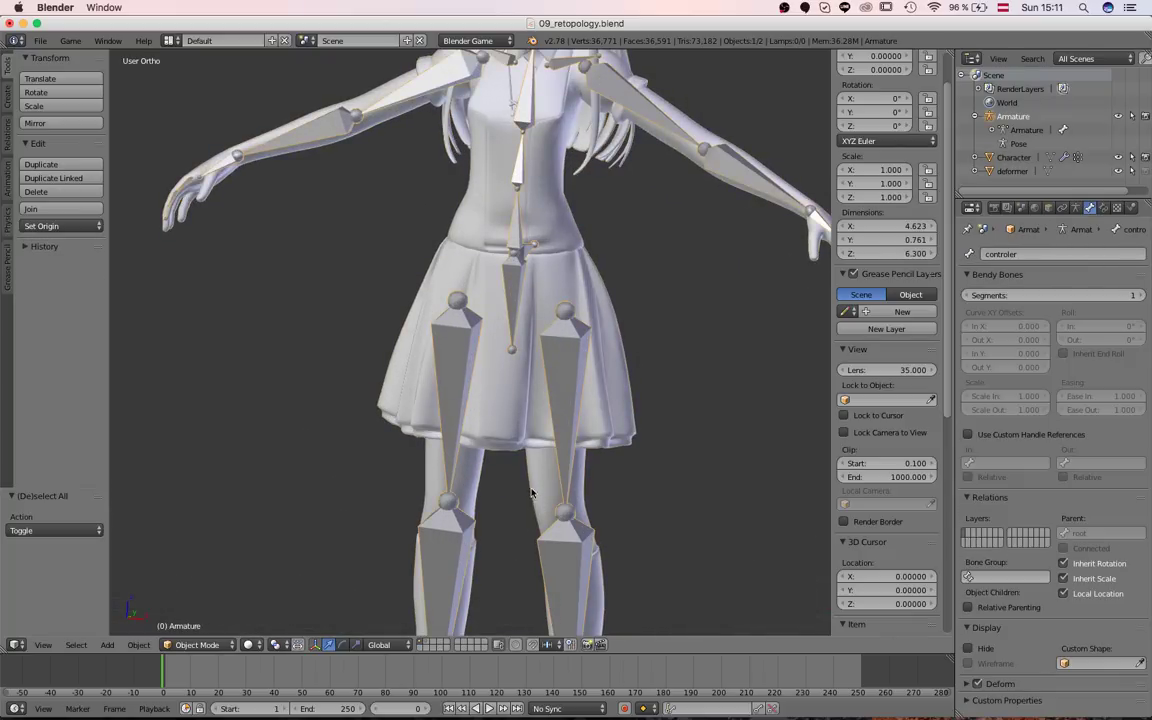
right_click(528, 468)
scroll(515, 450, "down", 2)
right_click(543, 506)
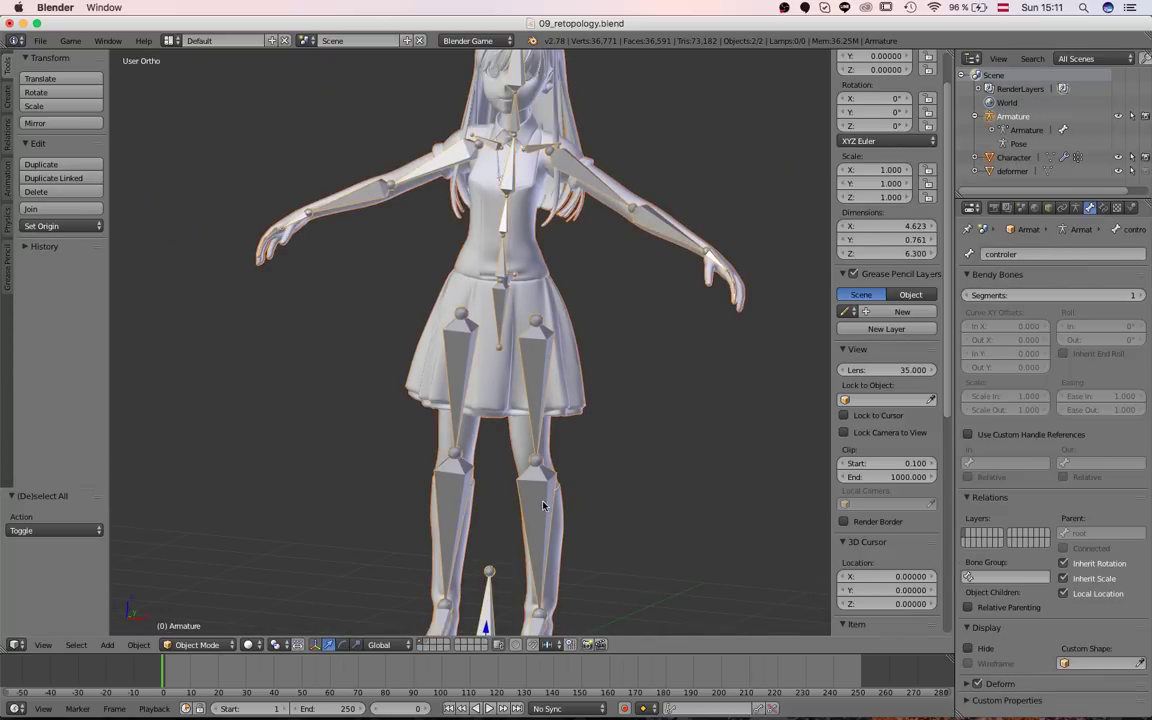
key("ctrl+p")
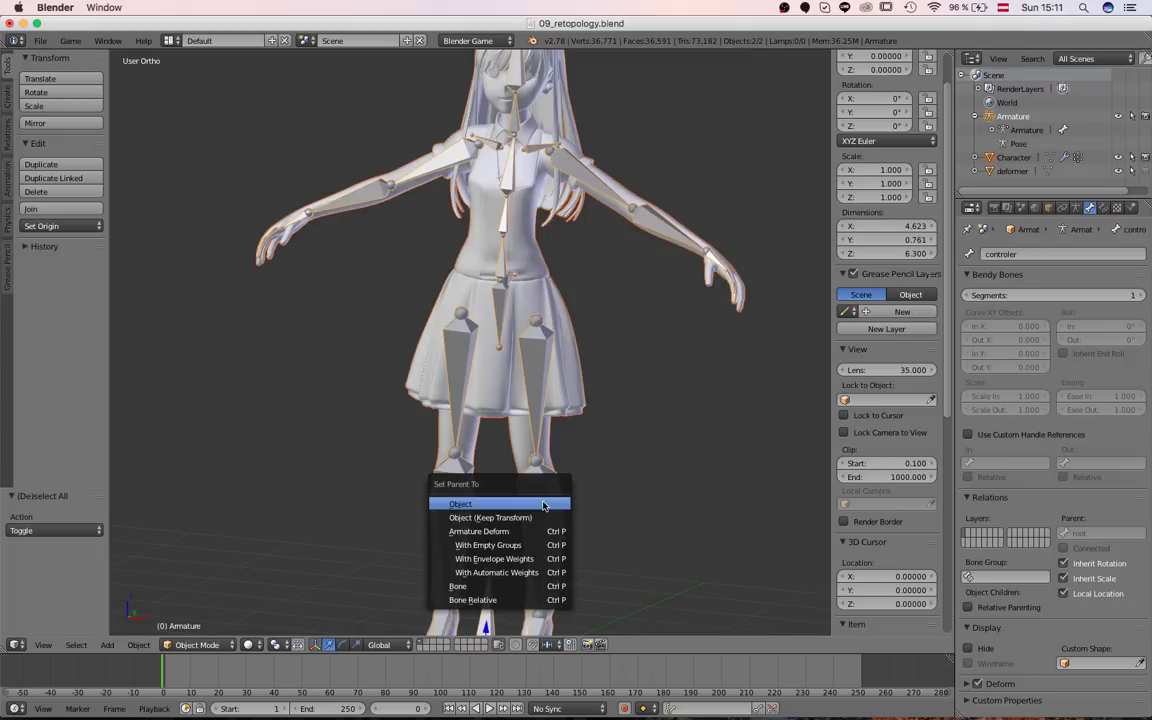
left_click(524, 572)
Remove the Character mesh's duplicate Armature modifier and set Armature as the object of its original Armature modifier
left_click(1076, 208)
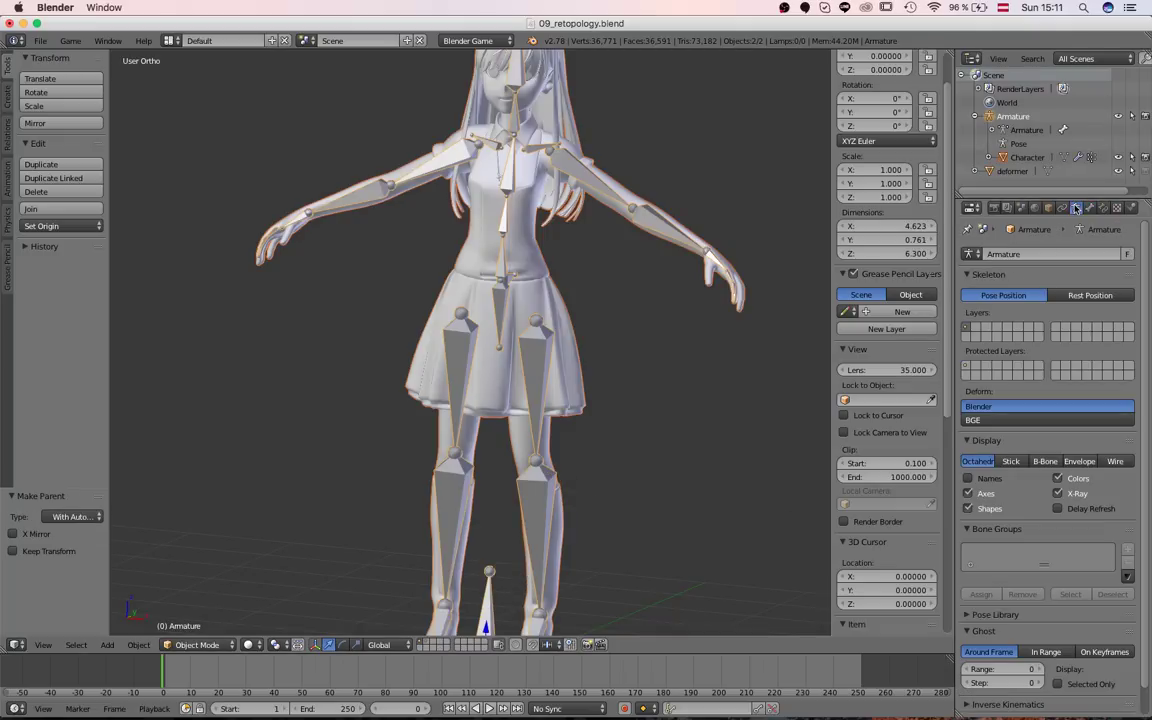
right_click(503, 292)
left_click(1076, 208)
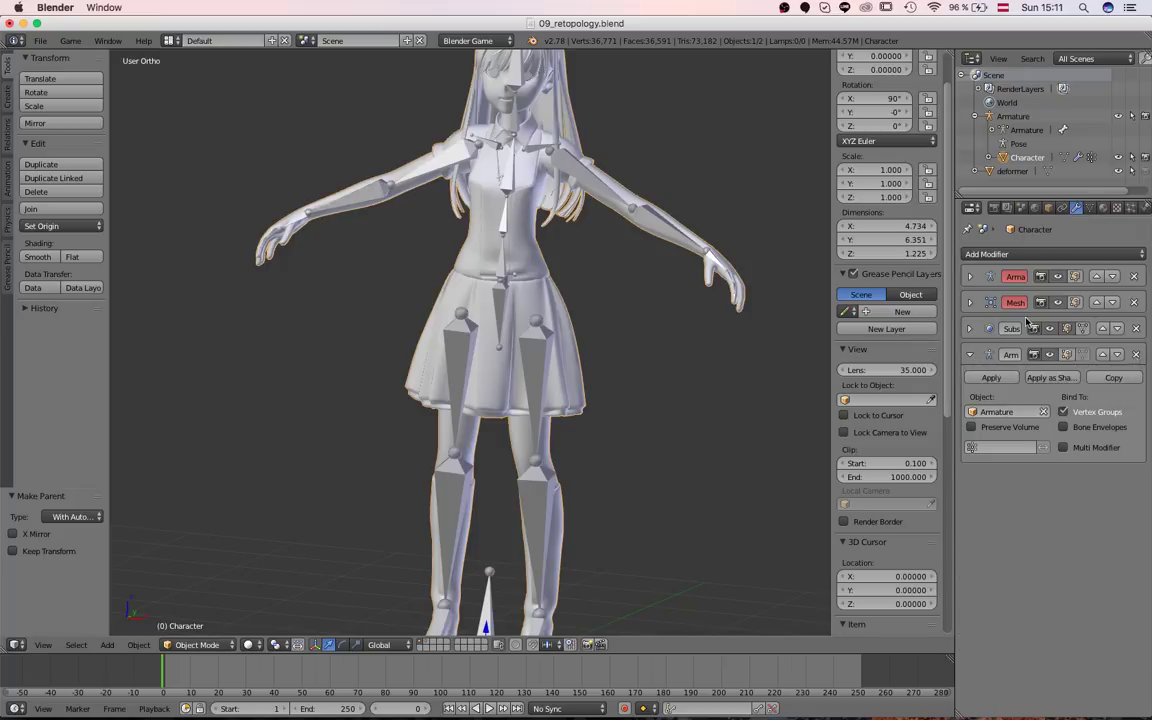
left_click(1135, 355)
left_click(969, 276)
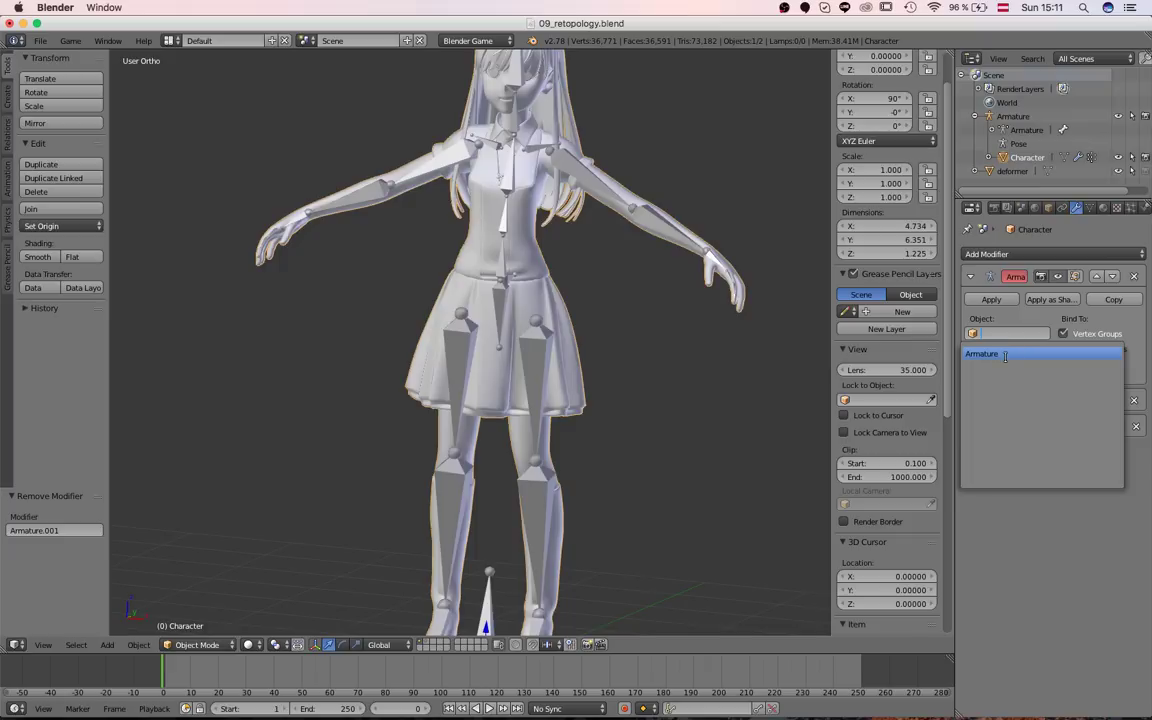
left_click(1006, 353)
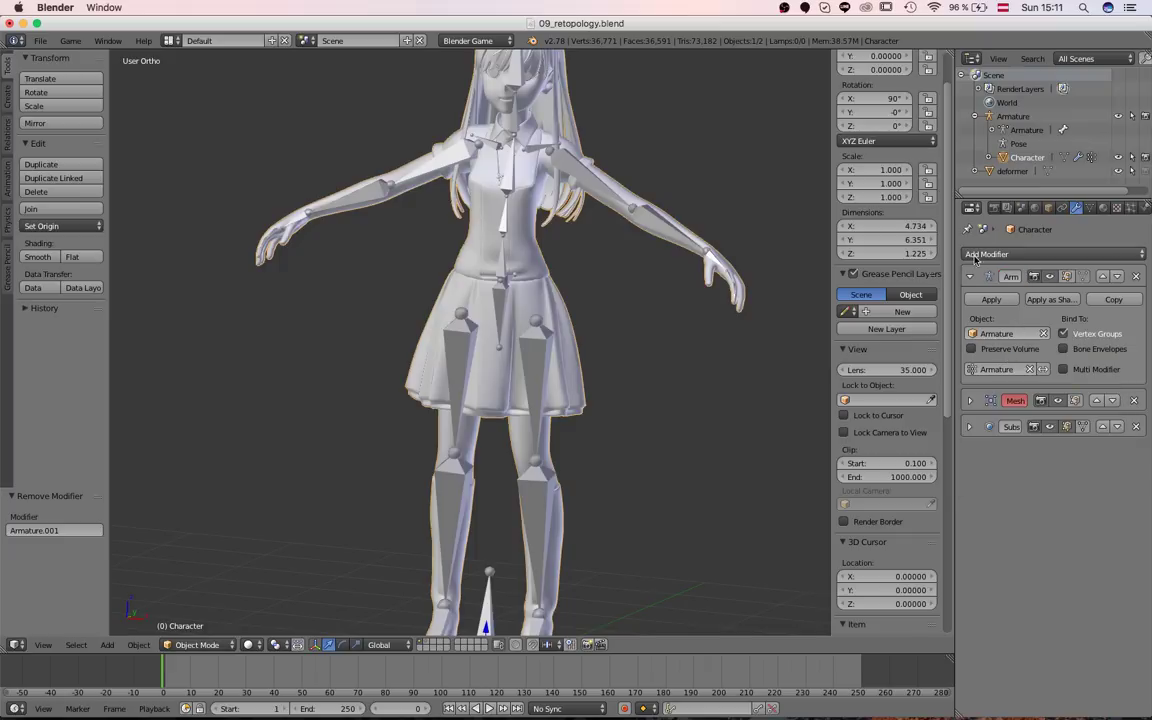
Select the armature and switch it from Object Mode to Pose Mode
scroll(505, 443, "down", 3)
right_click(505, 443)
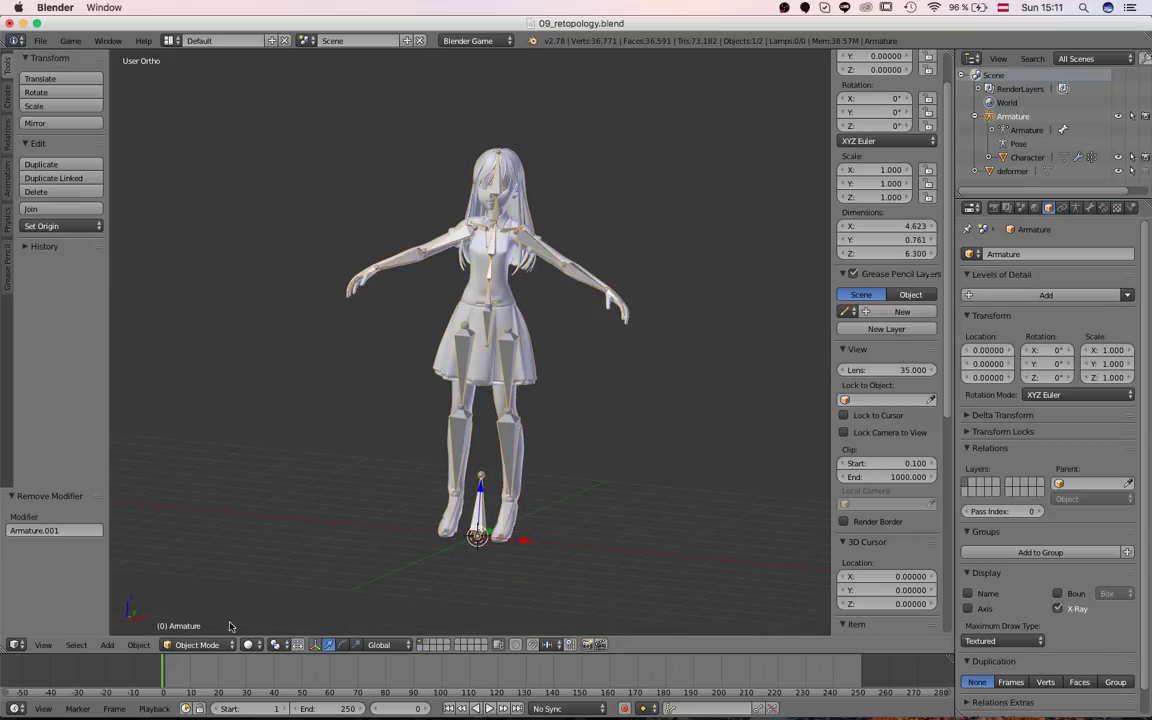
left_click(227, 600)
Bend the shin_L bone back by about 79° and turn it further with a trackball rotation to test the leg deformation
right_click(516, 441)
scroll(545, 428, "up", 2)
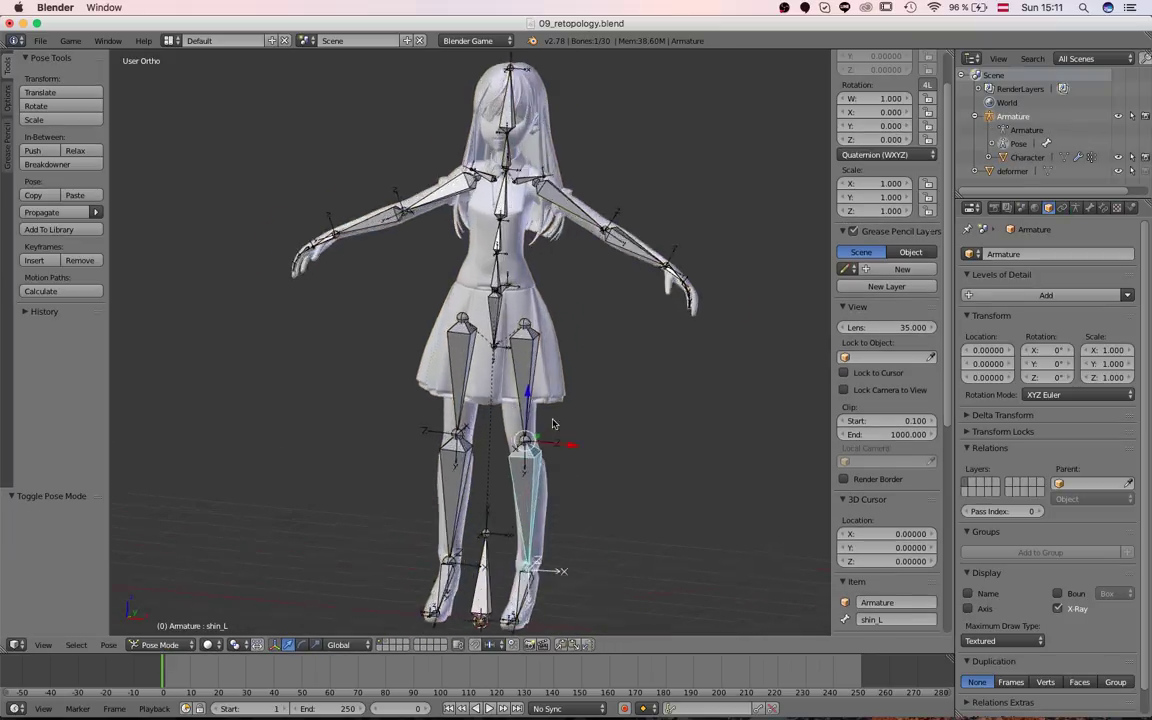
middle_click_drag(553, 424, 447, 460)
key("r")
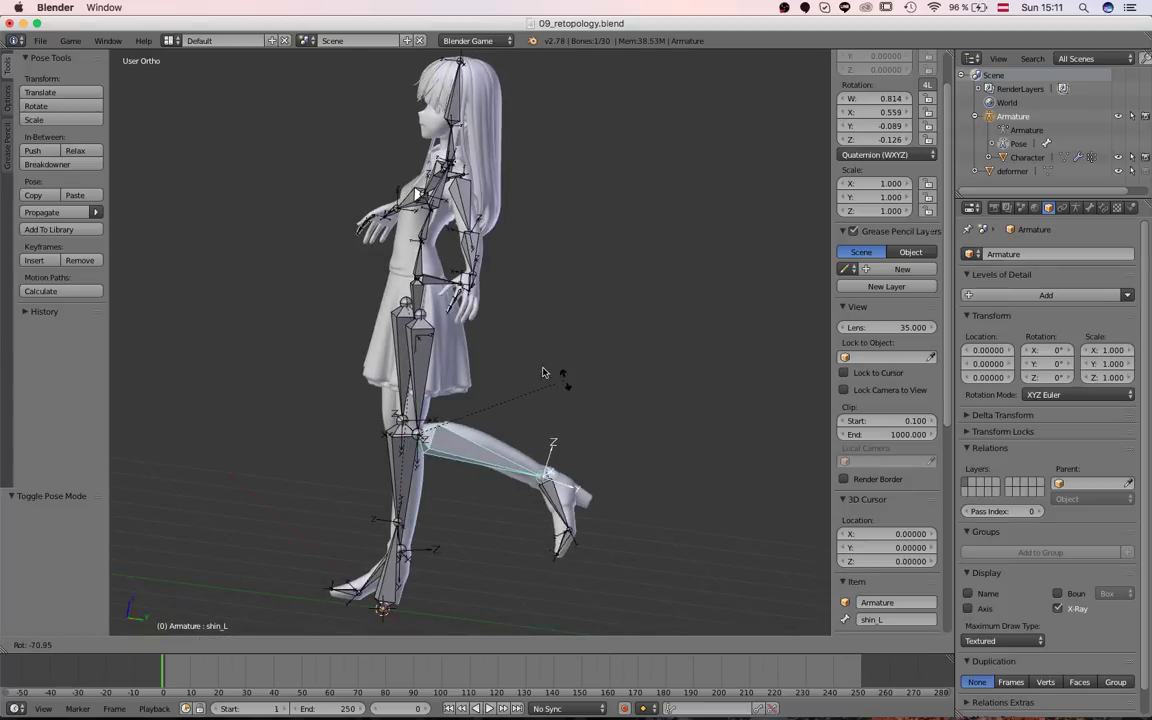
left_click(545, 370)
scroll(575, 440, "down", 2)
middle_click_drag(510, 380, 535, 404)
scroll(571, 450, "up", 4)
key("r")
key("r")
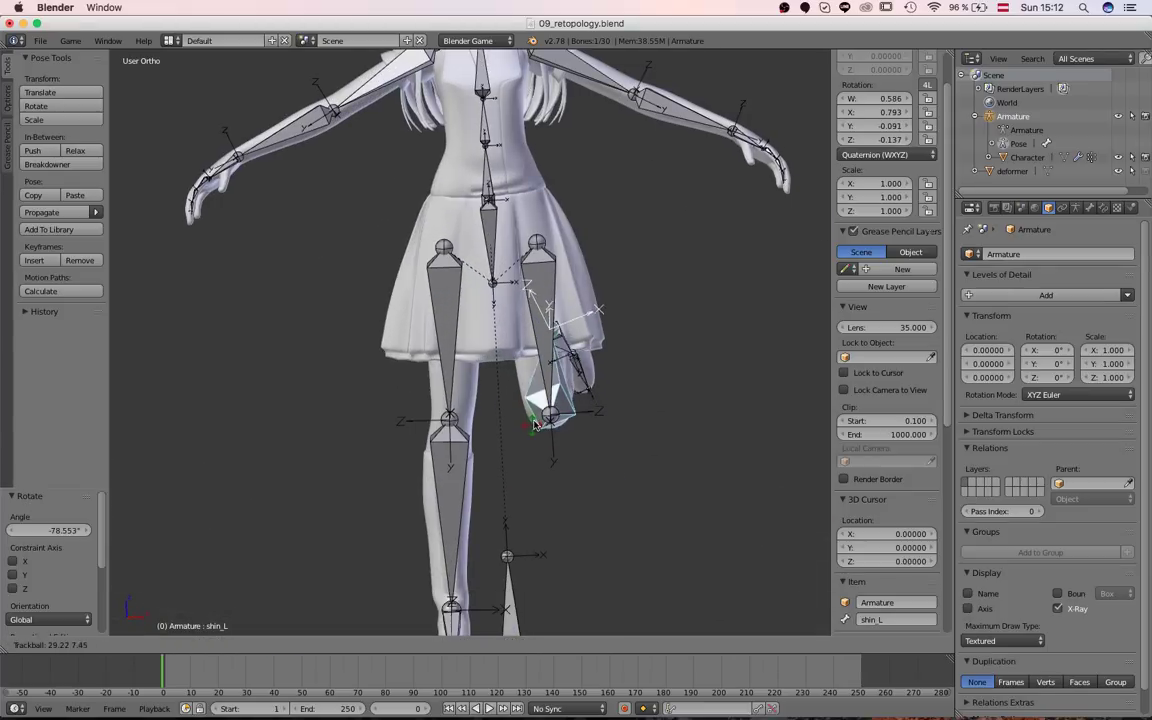
left_click(641, 391)
Rotate the foot_L bone by about 41.5° in a side view to test the ankle deformation
middle_click_drag(641, 391, 497, 406)
right_click(553, 390)
key("r")
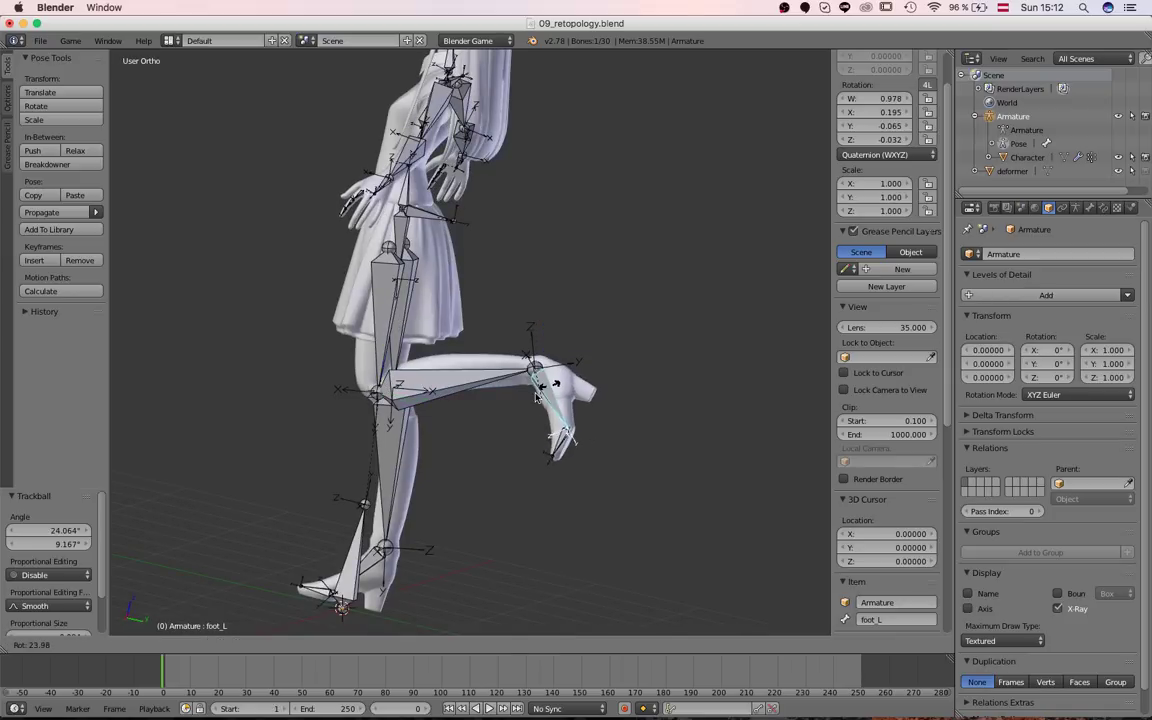
left_click(523, 455)
Raise the upperarm_L bone by about 38° and bend the arm_L bone with a trackball rotation to test the arm deformation
middle_click_drag(401, 301, 478, 302)
middle_click_drag(478, 302, 626, 425, "shift")
scroll(626, 425, "up", 4)
right_click(671, 175)
right_click(671, 178)
scroll(681, 237, "down", 2)
key("r")
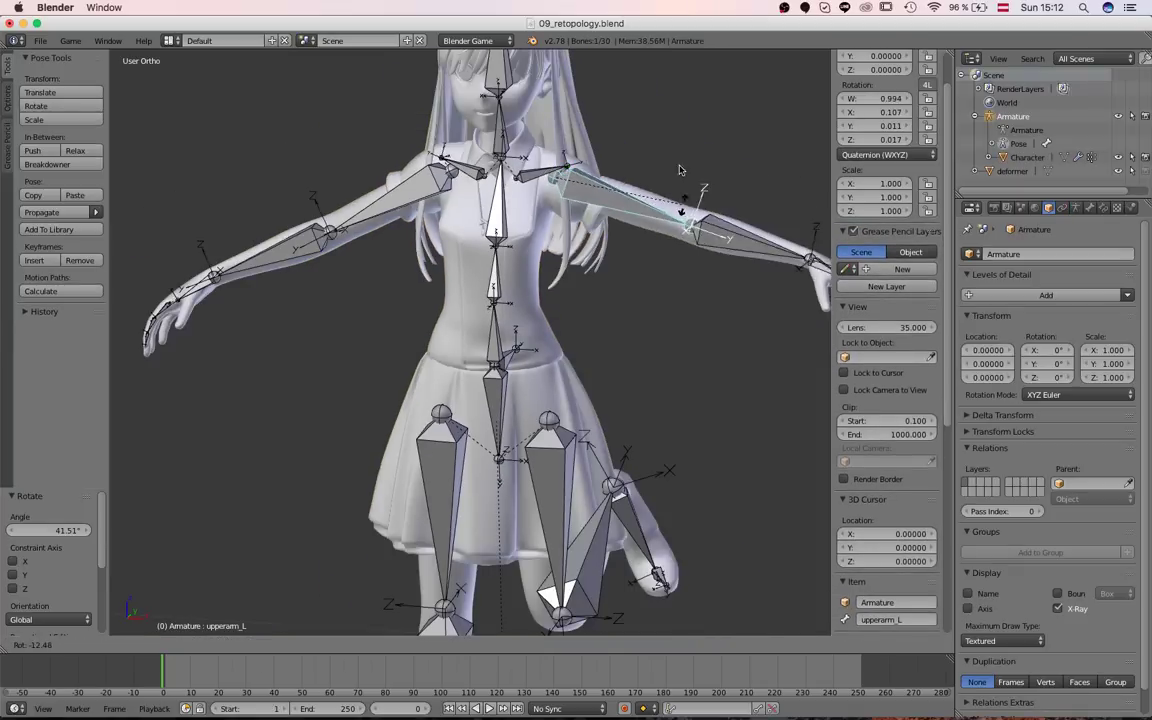
left_click(740, 158)
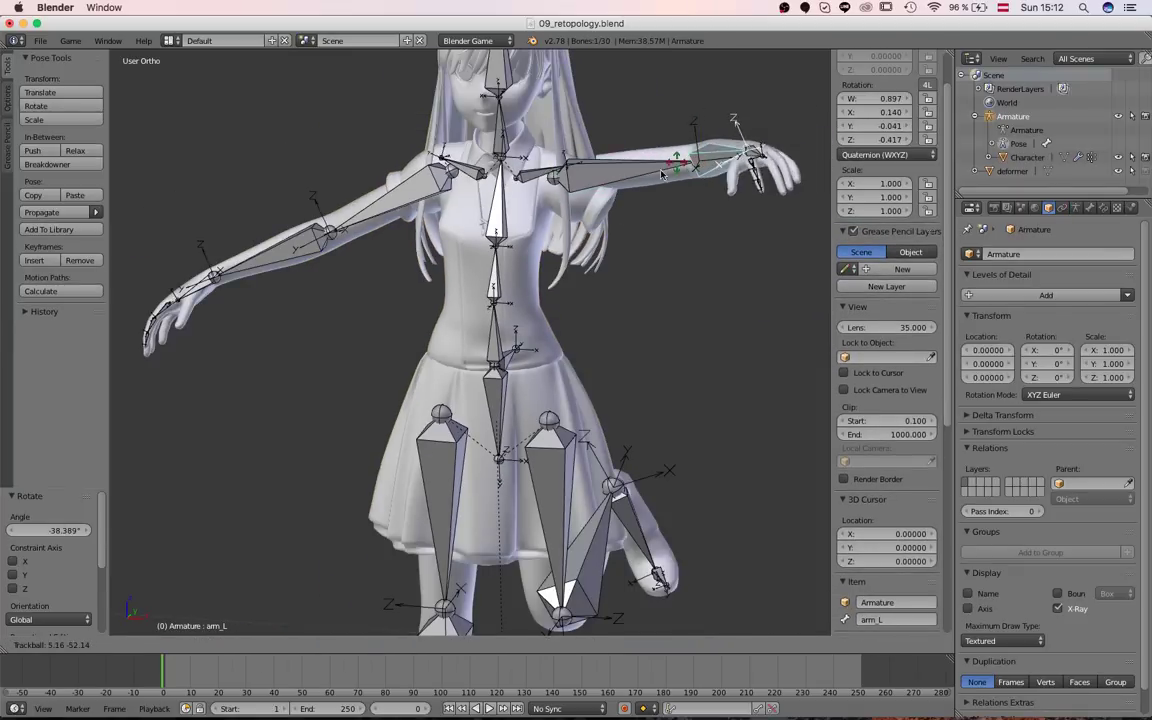
left_click(653, 176)
middle_click_drag(653, 176, 605, 320)
right_click(629, 452)
middle_click_drag(628, 476, 645, 410)
key("r")
key("r")
left_click(640, 450)
Rotate the spine_02, spine_01 and spine_03 bones, turning spine_01 by about 13.6°, to test the torso deformation
right_click(485, 320)
key("r")
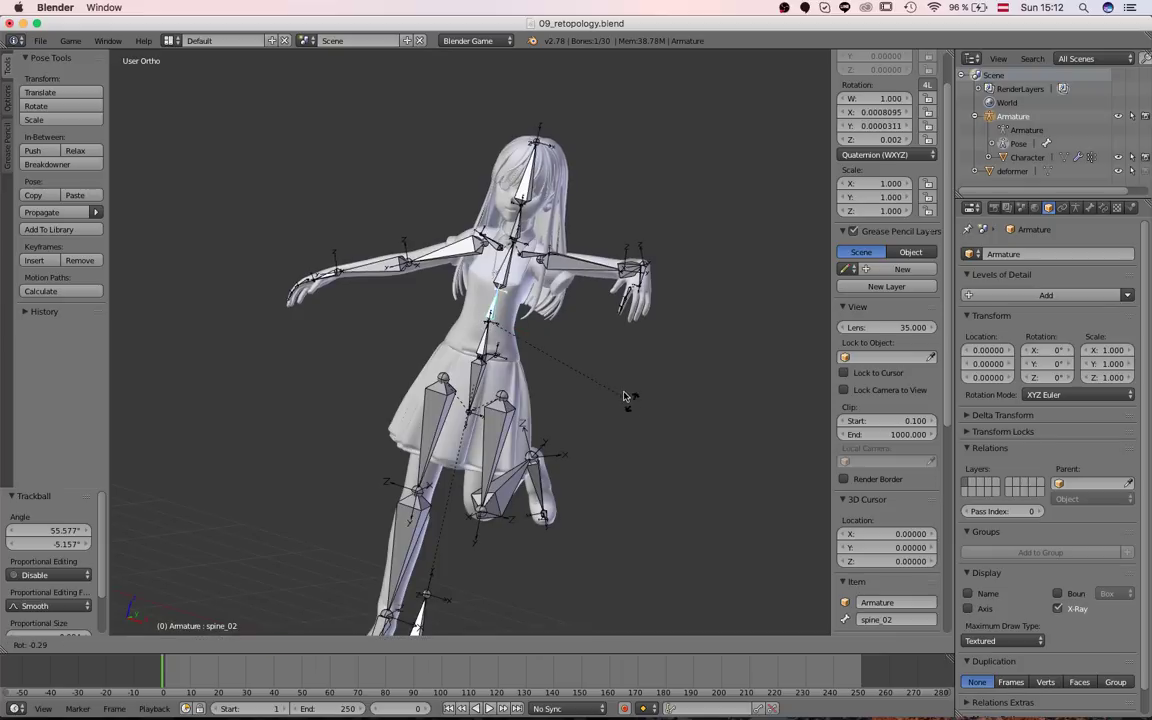
left_click(603, 364)
right_click(487, 343)
key("r")
left_click(488, 249)
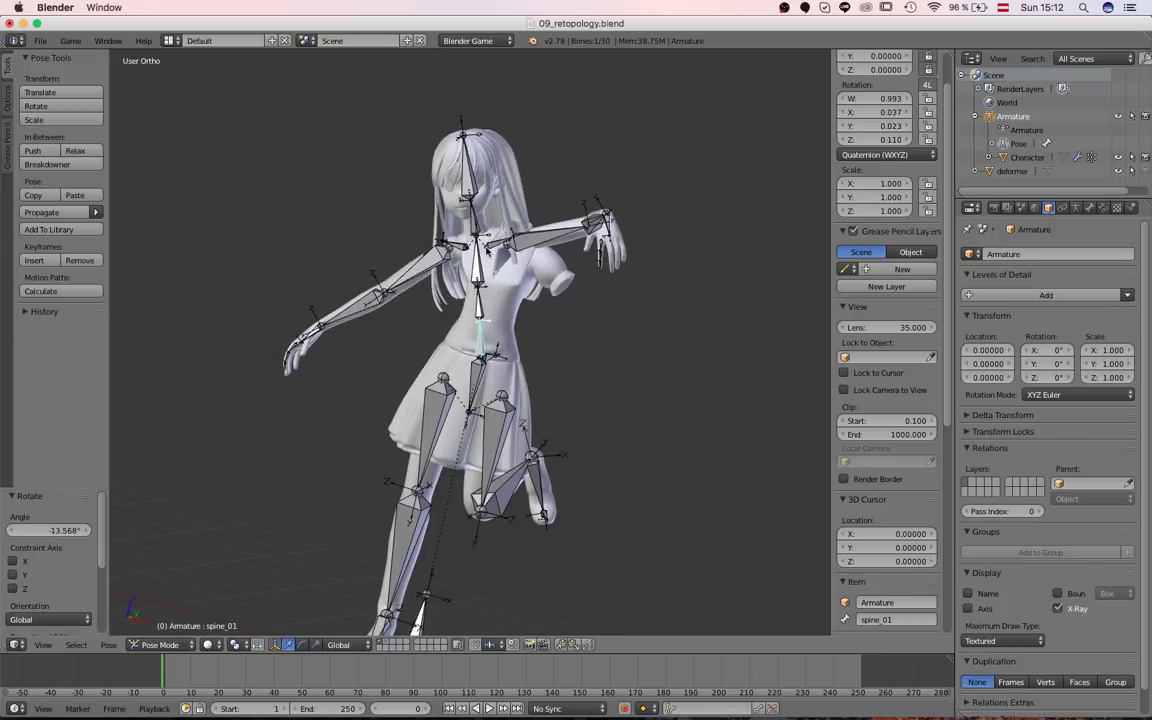
key("r")
left_click(543, 261)
middle_click_drag(543, 261, 428, 313)
scroll(428, 320, "down", 3)
Reset the pose transforms of all bones to the rest pose and clear the bone selection
key("a")
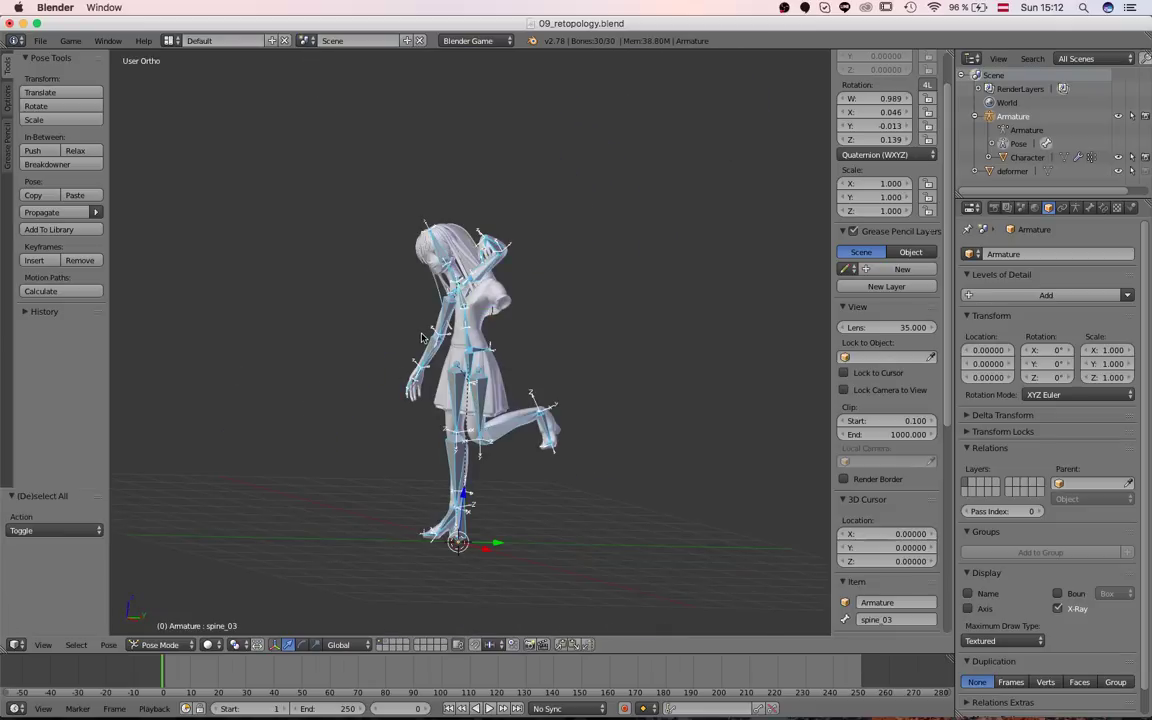
key("alt+r")
key("a")
scroll(424, 330, "up", 5)
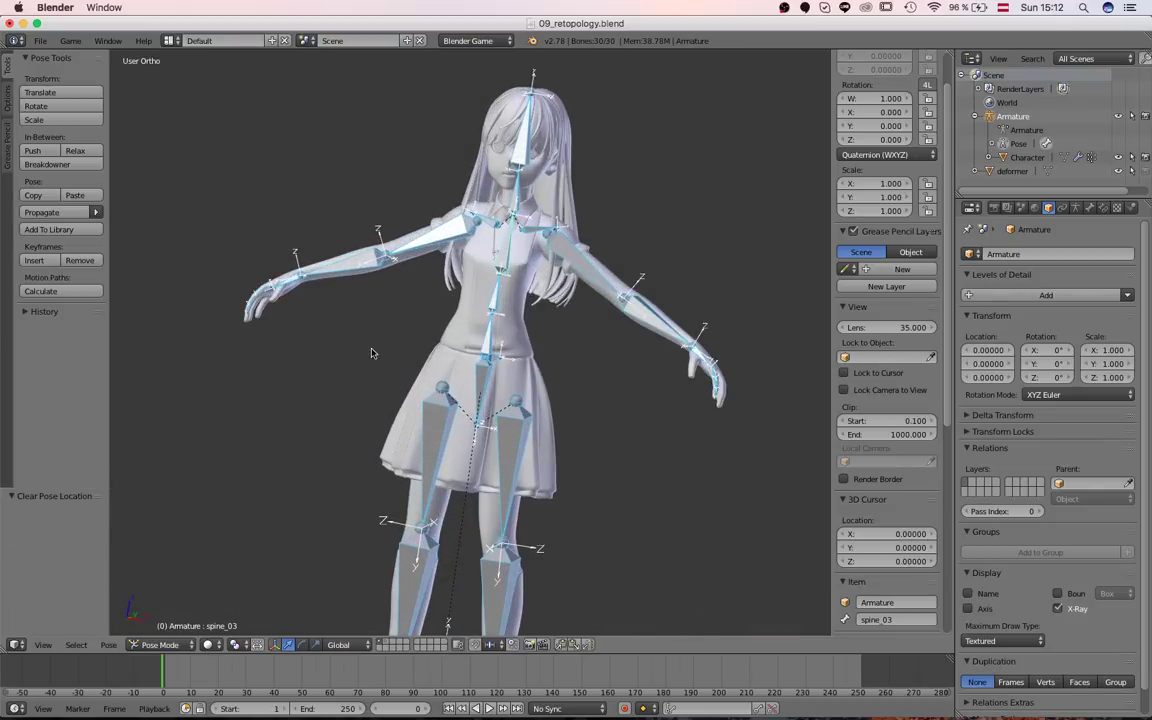
scroll(520, 358, "down", 3)
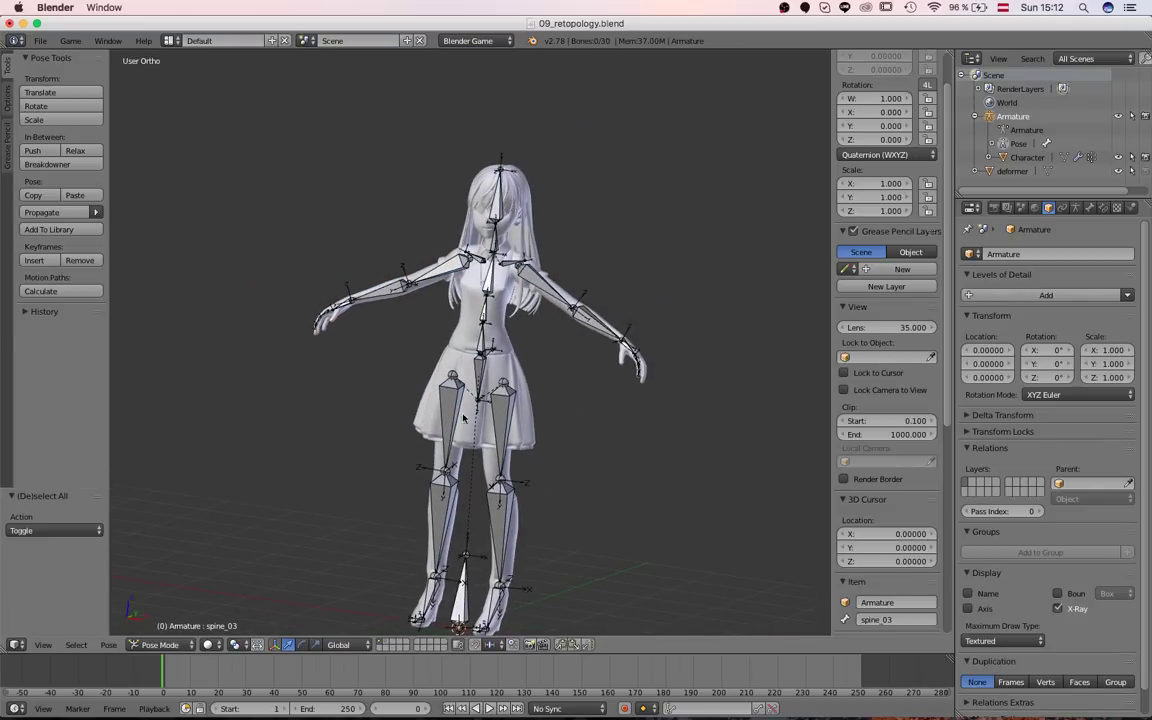
Examine how the armature sits inside the character mesh from the front and several angles, including the legs and left hand
key("KP_1")
scroll(495, 415, "up", 3)
scroll(495, 415, "down", 3)
middle_click_drag(495, 415, 562, 470)
scroll(562, 470, "up", 4)
scroll(550, 465, "down", 3)
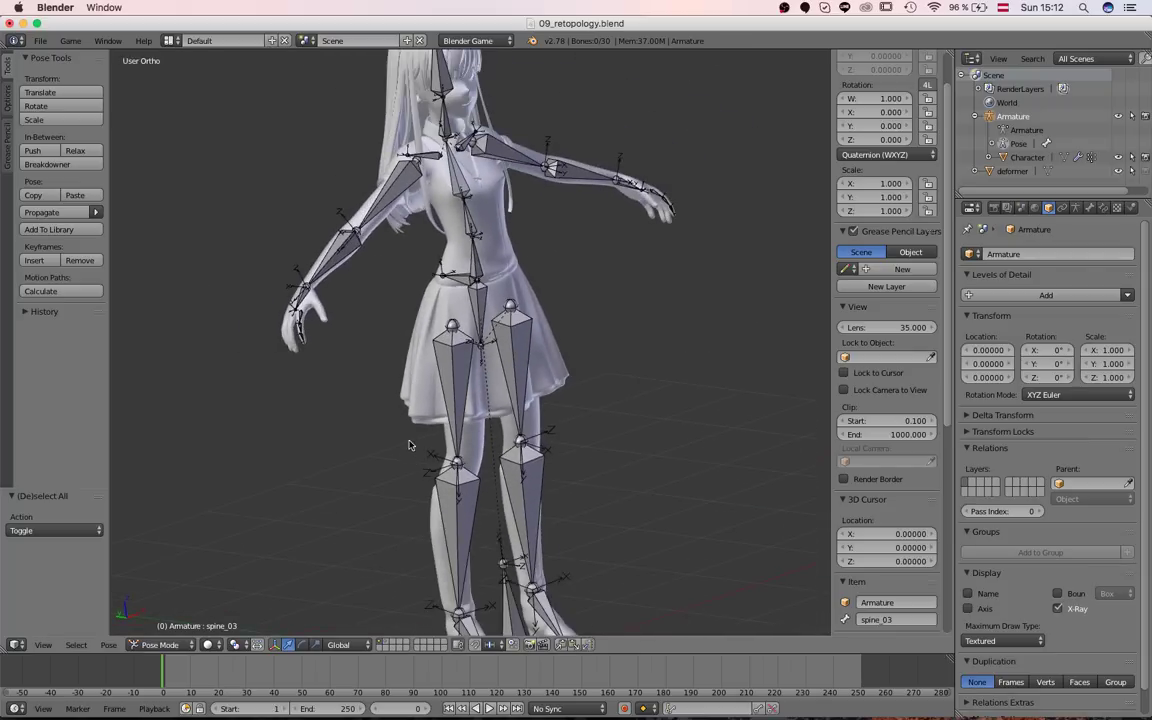
scroll(530, 456, "up", 1)
scroll(460, 415, "down", 1)
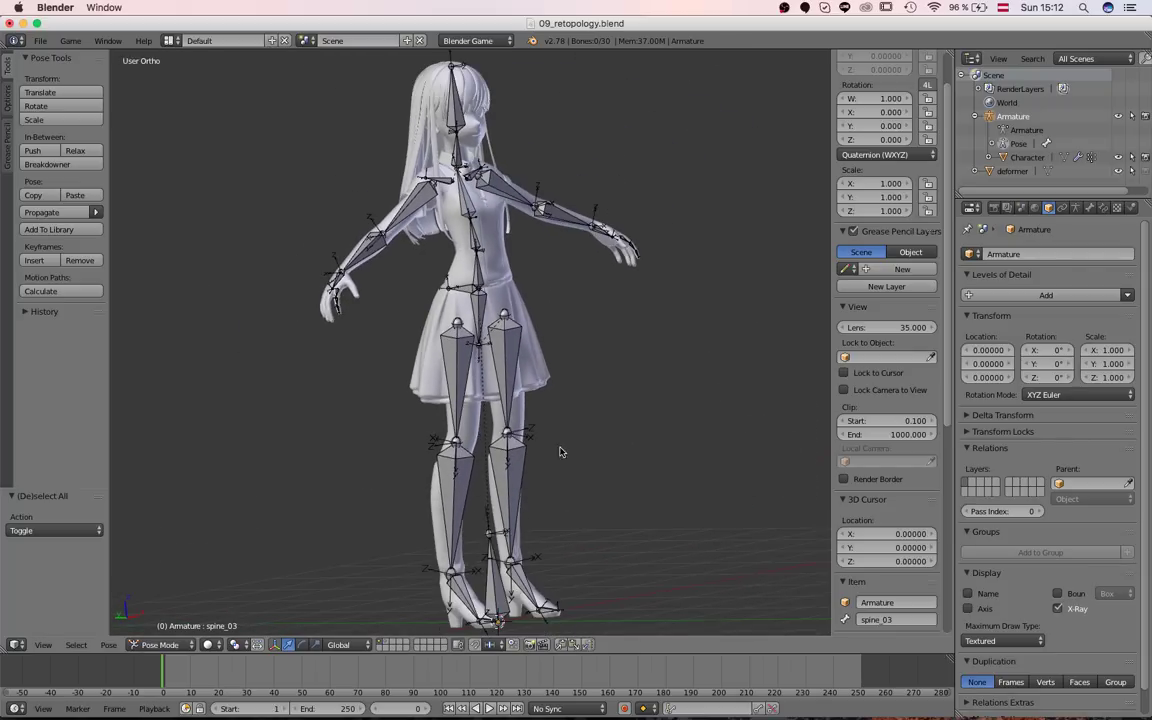
middle_click_drag(560, 450, 447, 506)
scroll(453, 485, "up", 3)
scroll(464, 412, "down", 1)
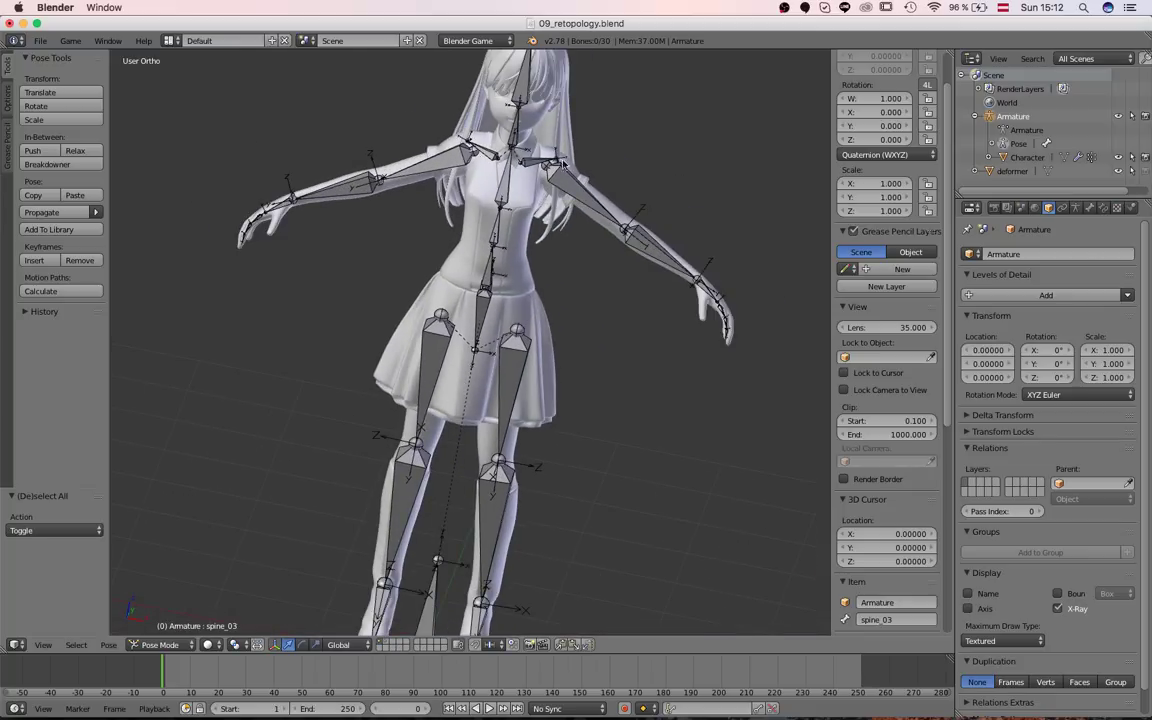
scroll(470, 234, "up", 2)
middle_click_drag(470, 234, 527, 314)
scroll(527, 314, "up", 2)
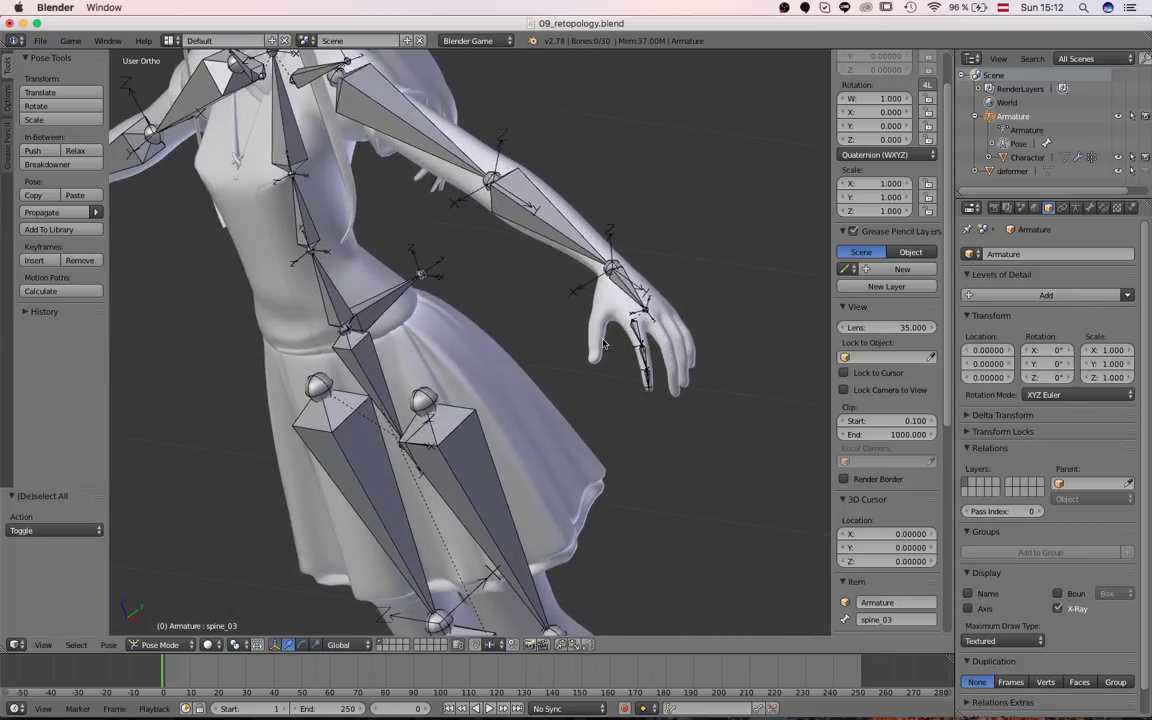
scroll(557, 314, "down", 2)
key("KP_1")
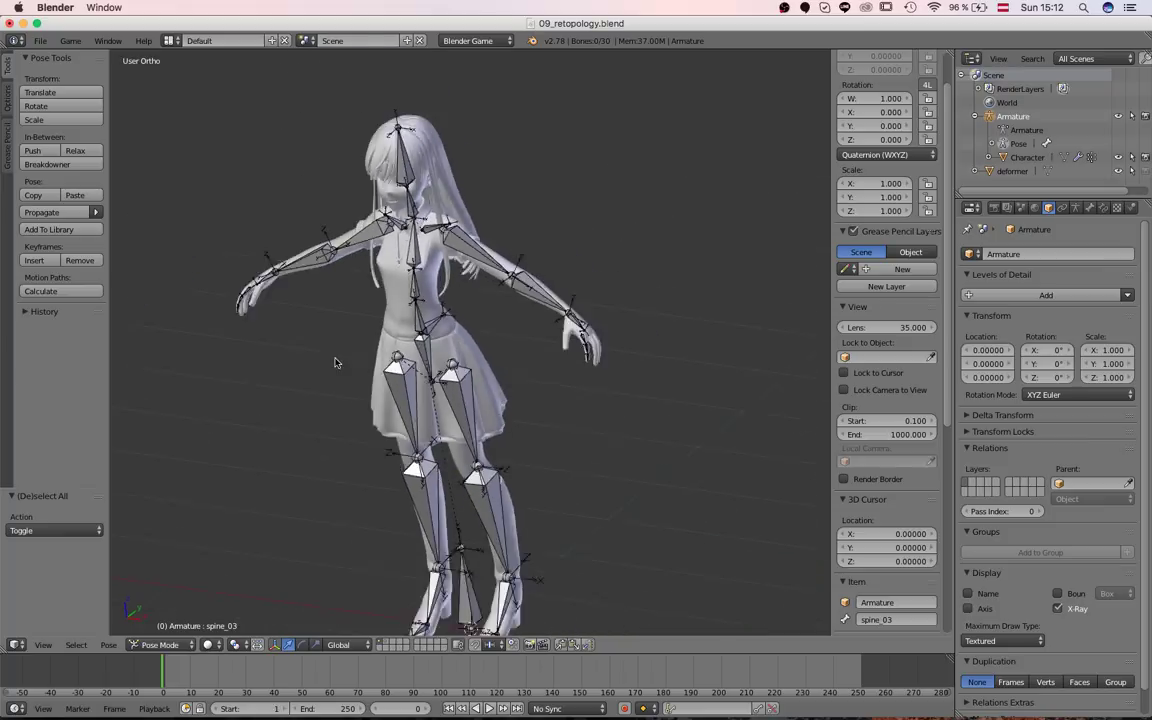
scroll(503, 381, "up", 2)
scroll(503, 381, "down", 2)
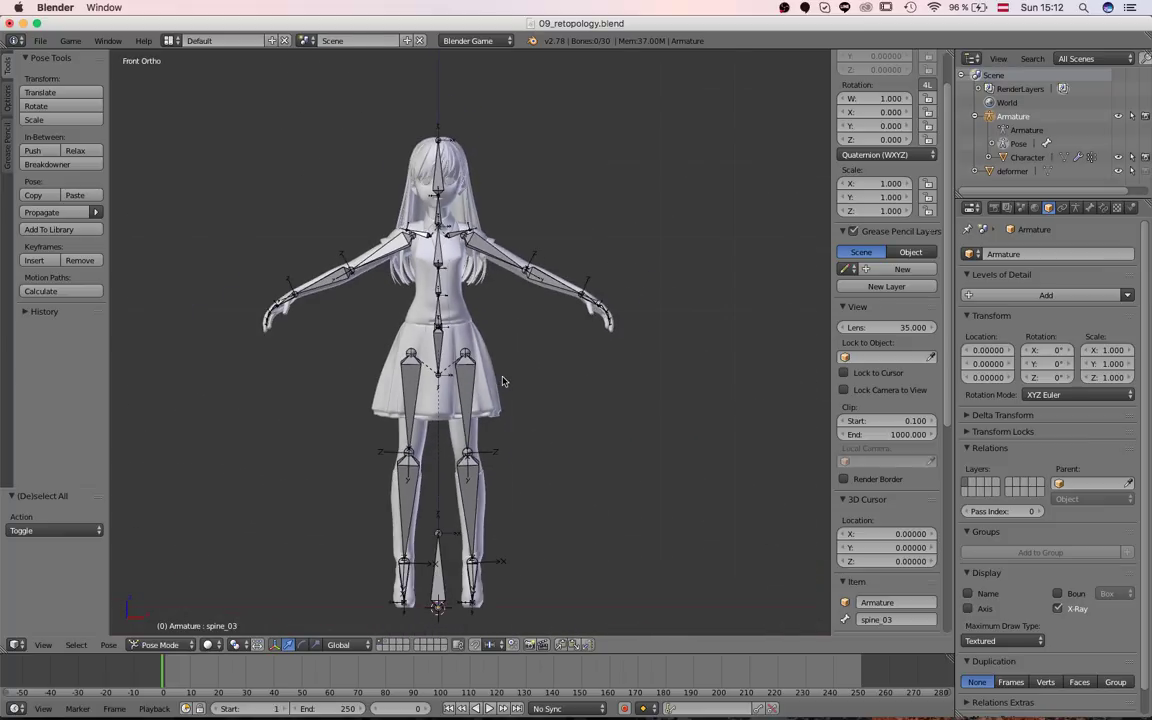